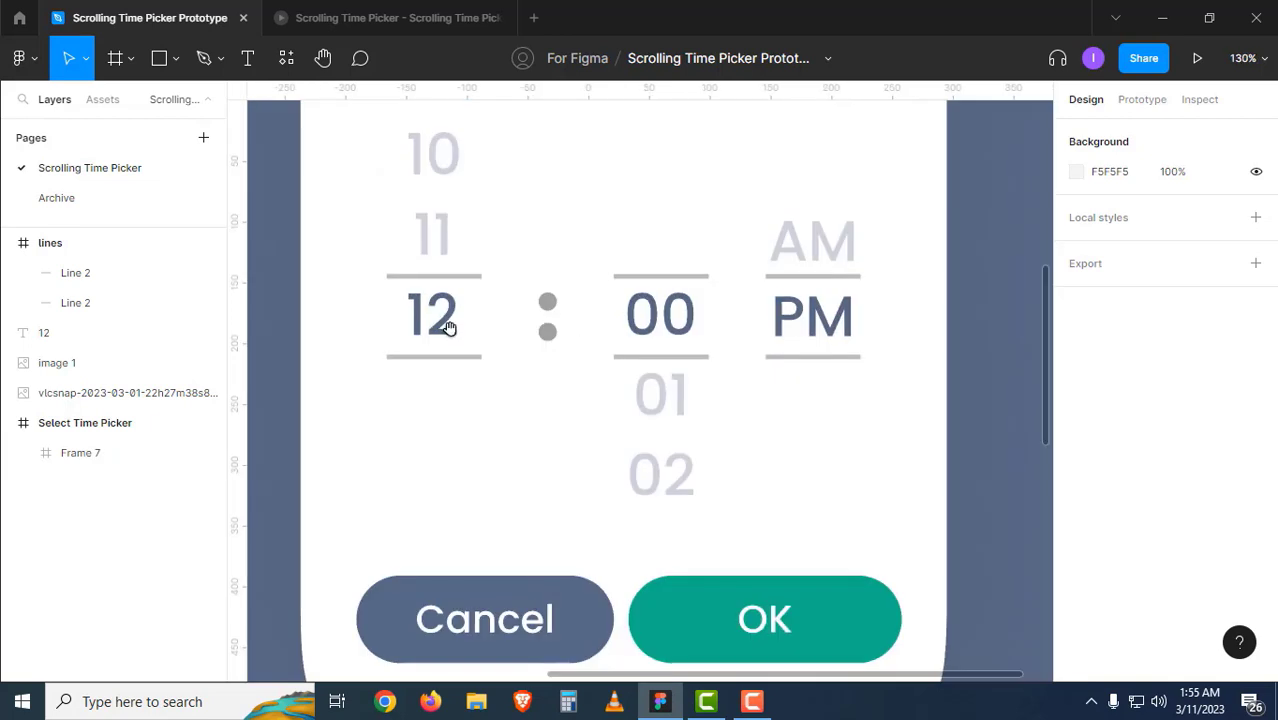
Draw a horizontal line about 77 px long over the upper separator above the hour 12.
{"action": "left_click", "coordinate": [591, 350], "text": "ctrl+alt"}
{"action": "left_click_drag", "start_coordinate": [670, 374], "coordinate": [606, 388]}
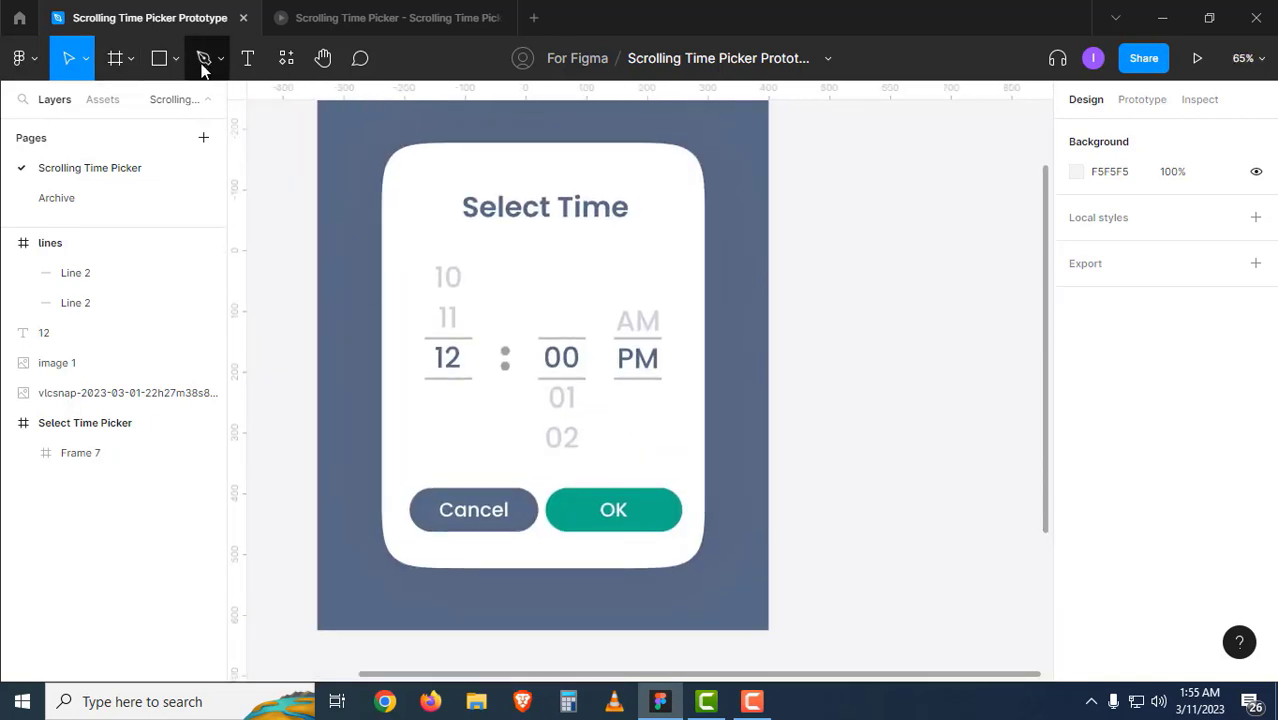
{"action": "left_click_drag", "start_coordinate": [495, 307], "coordinate": [535, 354]}
{"action": "left_click", "coordinate": [405, 122]}
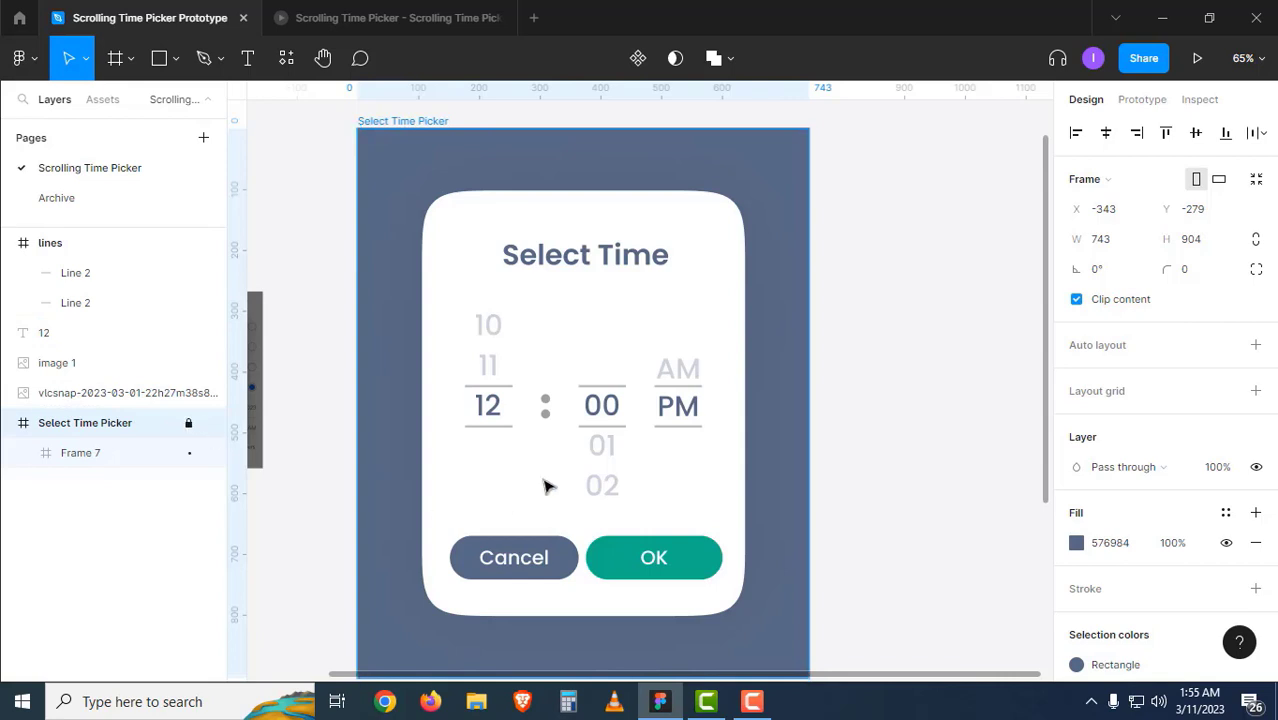
{"action": "left_click_drag", "start_coordinate": [548, 448], "coordinate": [590, 450]}
{"action": "left_click", "coordinate": [528, 396], "text": "ctrl"}
{"action": "left_click", "coordinate": [527, 402], "text": "ctrl"}
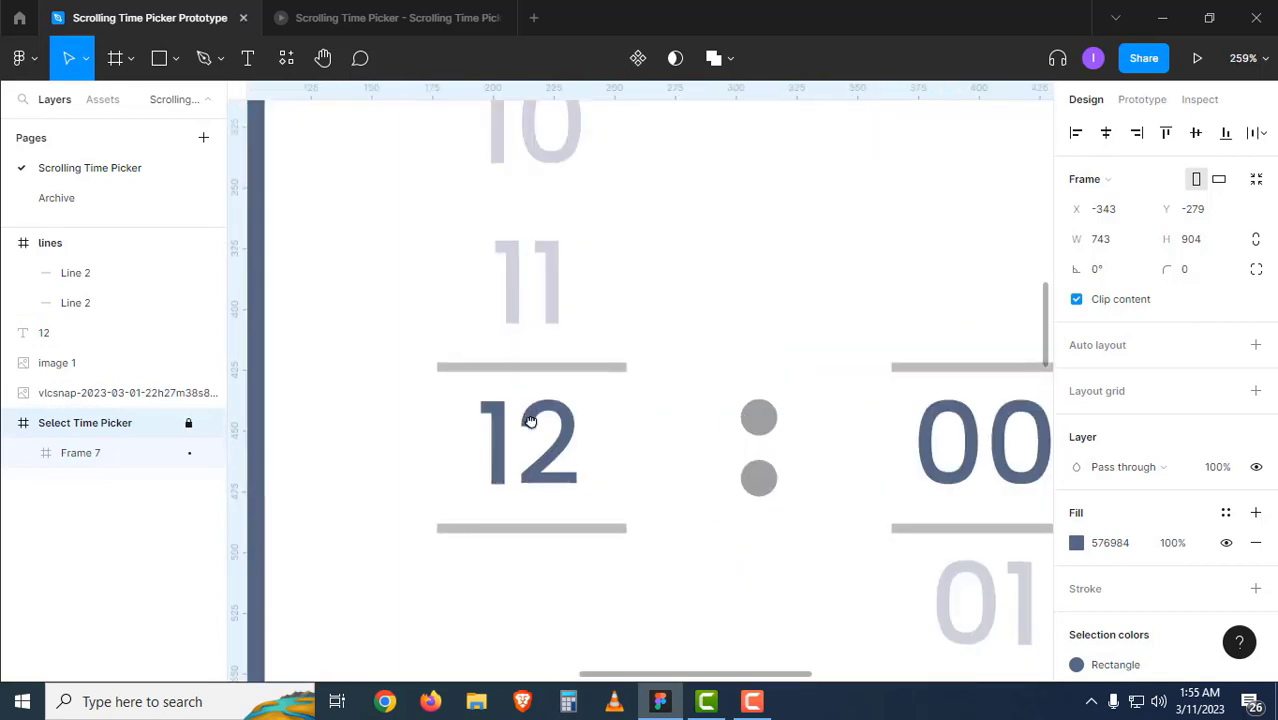
{"action": "left_click", "coordinate": [176, 58]}
{"action": "left_click", "coordinate": [185, 142]}
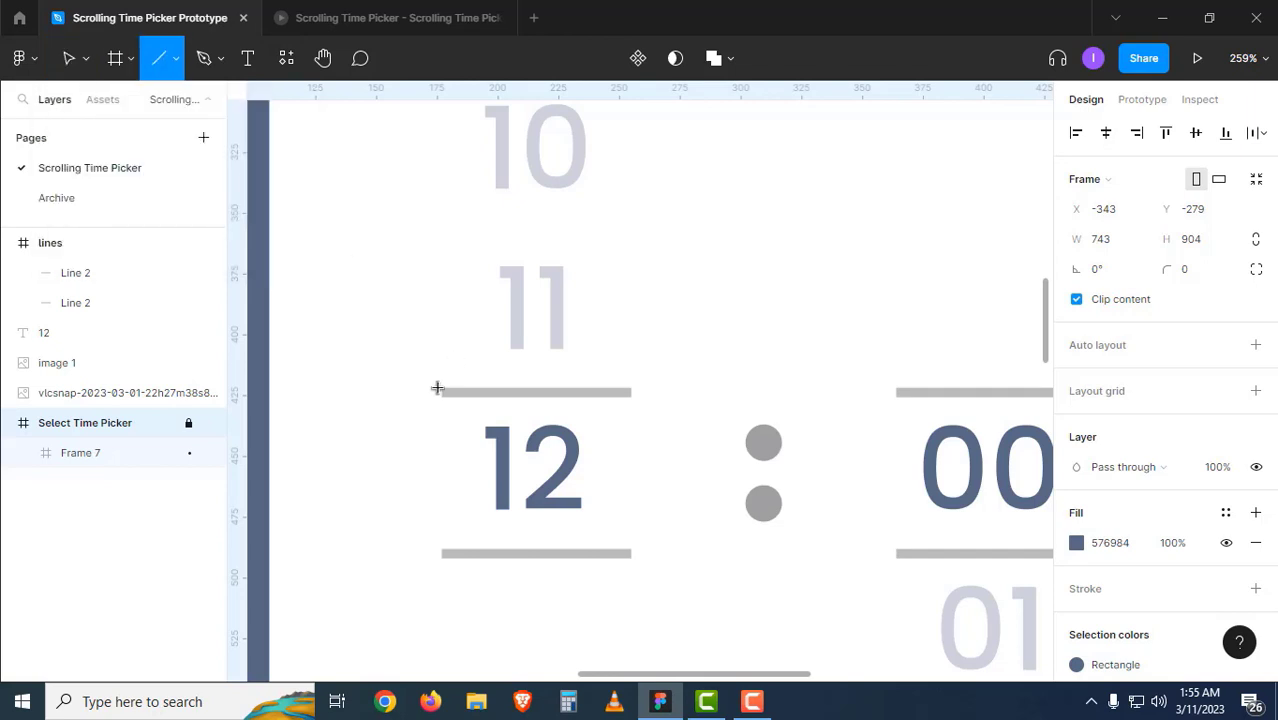
{"action": "mouse_move", "coordinate": [441, 391]}
{"action": "left_mouse_down"}
{"action": "mouse_move", "coordinate": [505, 387]}
{"action": "mouse_move", "coordinate": [620, 418]}
{"action": "left_mouse_up"}
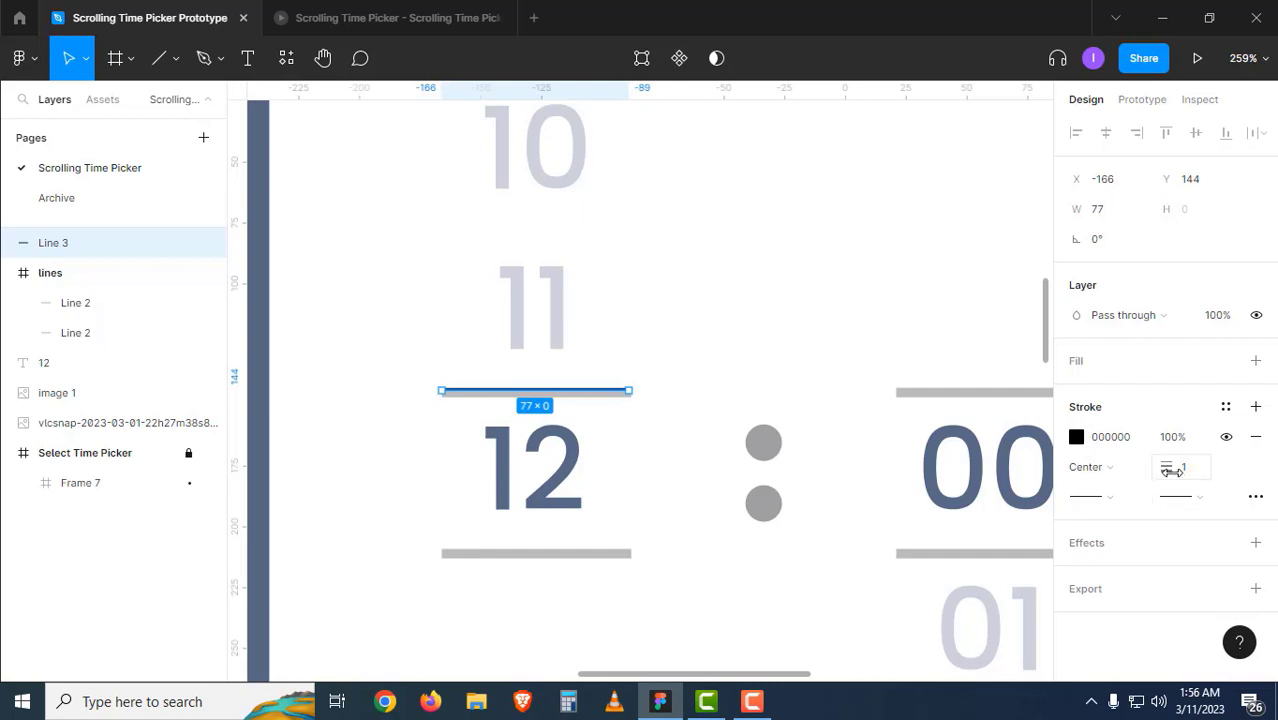
Set the new line's stroke thickness to 5.
{"action": "left_click_drag", "start_coordinate": [1172, 470], "coordinate": [1182, 472]}
{"action": "left_click", "coordinate": [664, 460]}
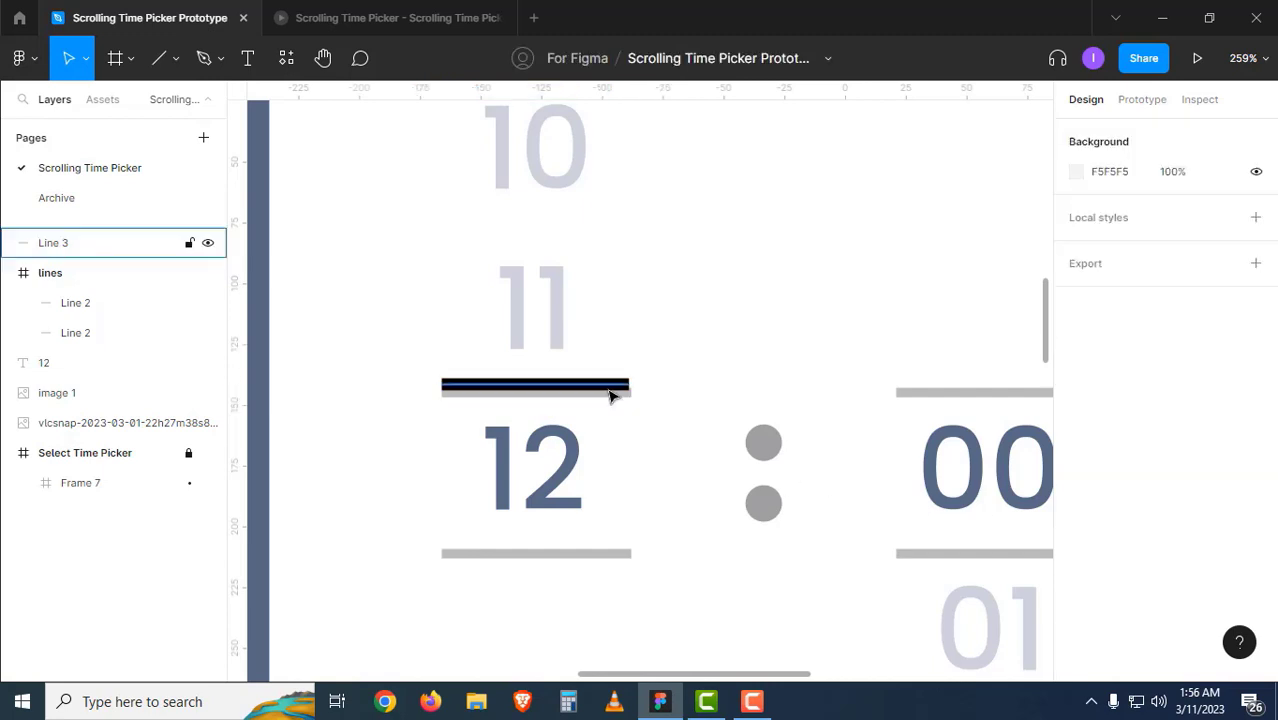
{"action": "double_click", "coordinate": [609, 390]}
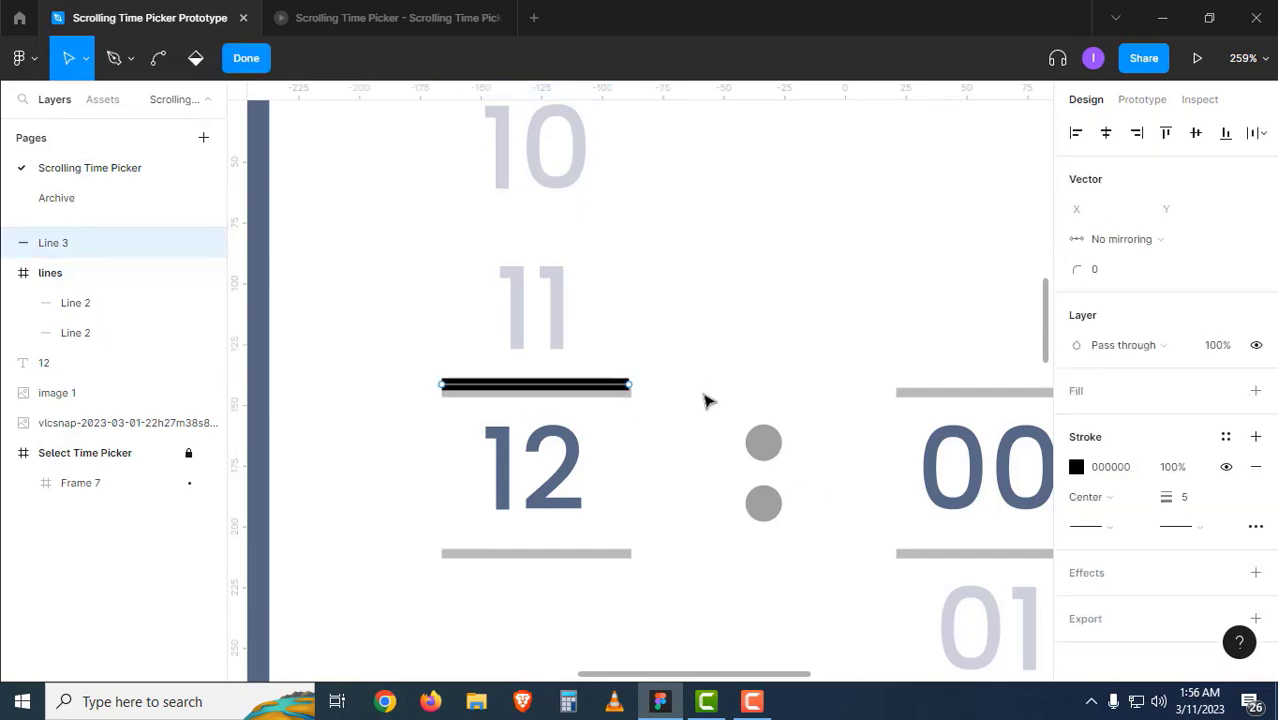
{"action": "left_click", "coordinate": [650, 414]}
Duplicate the line onto the separator below the hour 12 and move both lines to the empty canvas beside the Select Time Picker frame.
{"action": "left_click", "coordinate": [603, 386]}
{"action": "scroll", "coordinate": [603, 397], "scroll_direction": "up", "scroll_amount": 3}
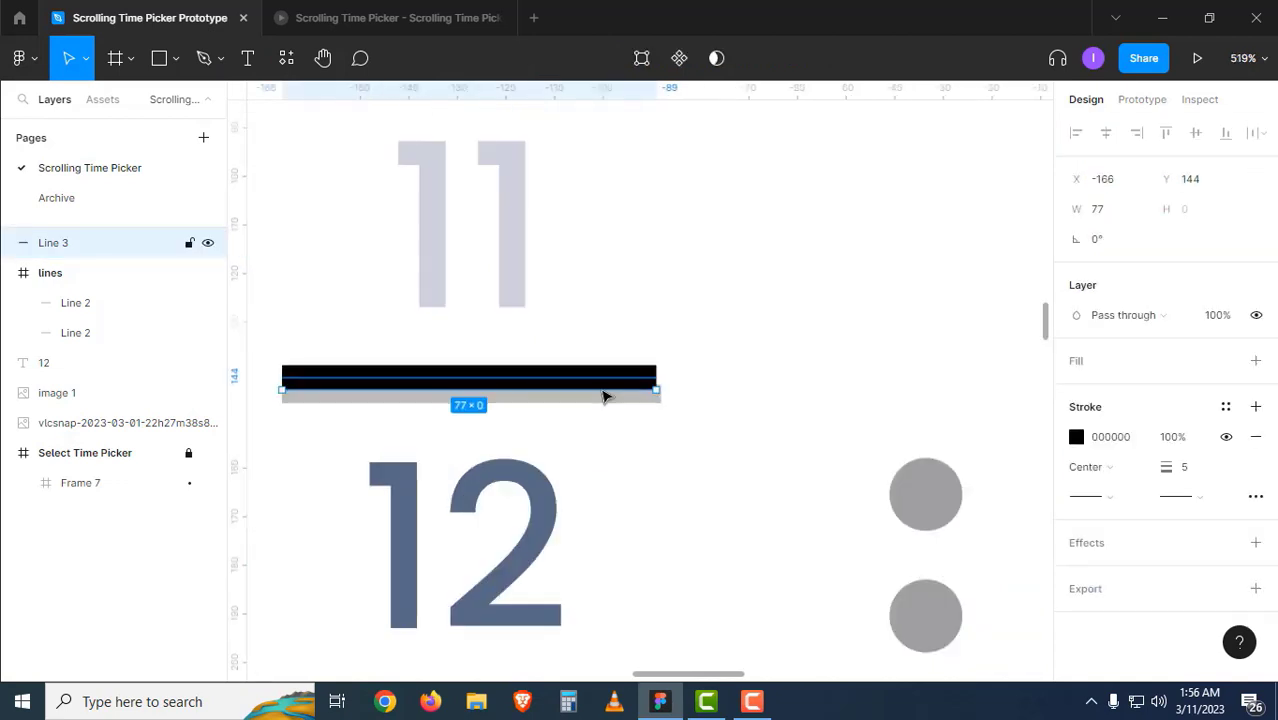
{"action": "left_click_drag", "start_coordinate": [608, 386], "coordinate": [653, 506]}
{"action": "scroll", "coordinate": [610, 410], "scroll_direction": "down", "scroll_amount": 3}
{"action": "key", "text": "z"}
{"action": "left_click", "coordinate": [645, 428], "text": "alt"}
{"action": "left_click", "coordinate": [655, 430], "text": "alt"}
{"action": "left_click_drag", "start_coordinate": [682, 446], "coordinate": [843, 414]}
{"action": "left_click", "coordinate": [409, 427], "text": "shift"}
{"action": "left_click", "coordinate": [903, 514]}
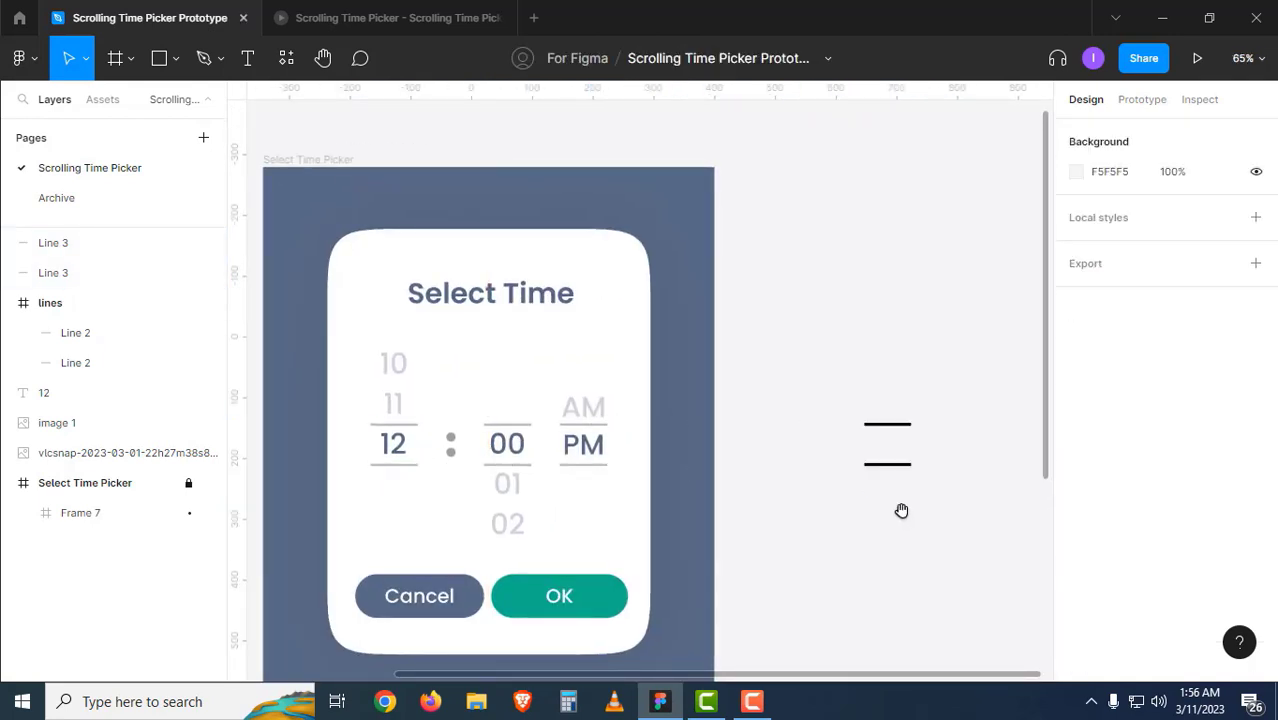
Add a text layer reading "12" beside the two lines.
{"action": "key", "text": "z"}
{"action": "left_click", "coordinate": [770, 514]}
{"action": "key", "text": "t"}
{"action": "left_click", "coordinate": [820, 477]}
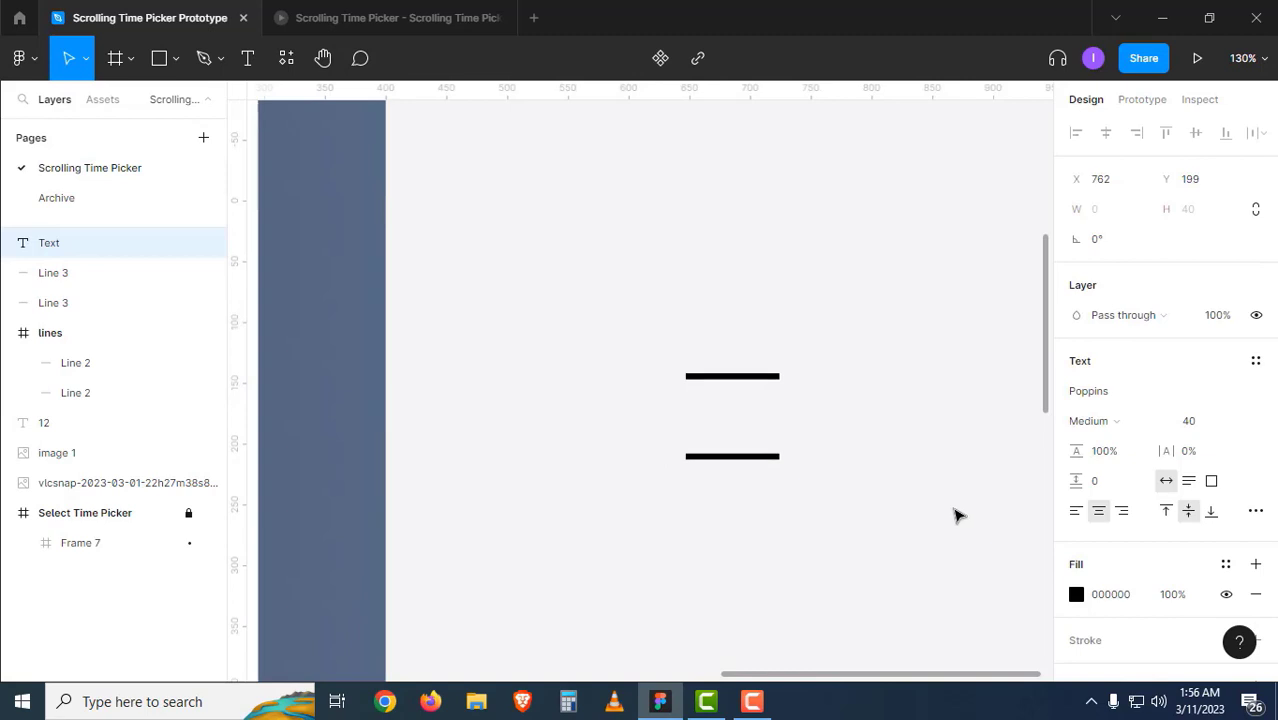
{"action": "type", "text": "12"}
{"action": "key", "text": "Escape"}
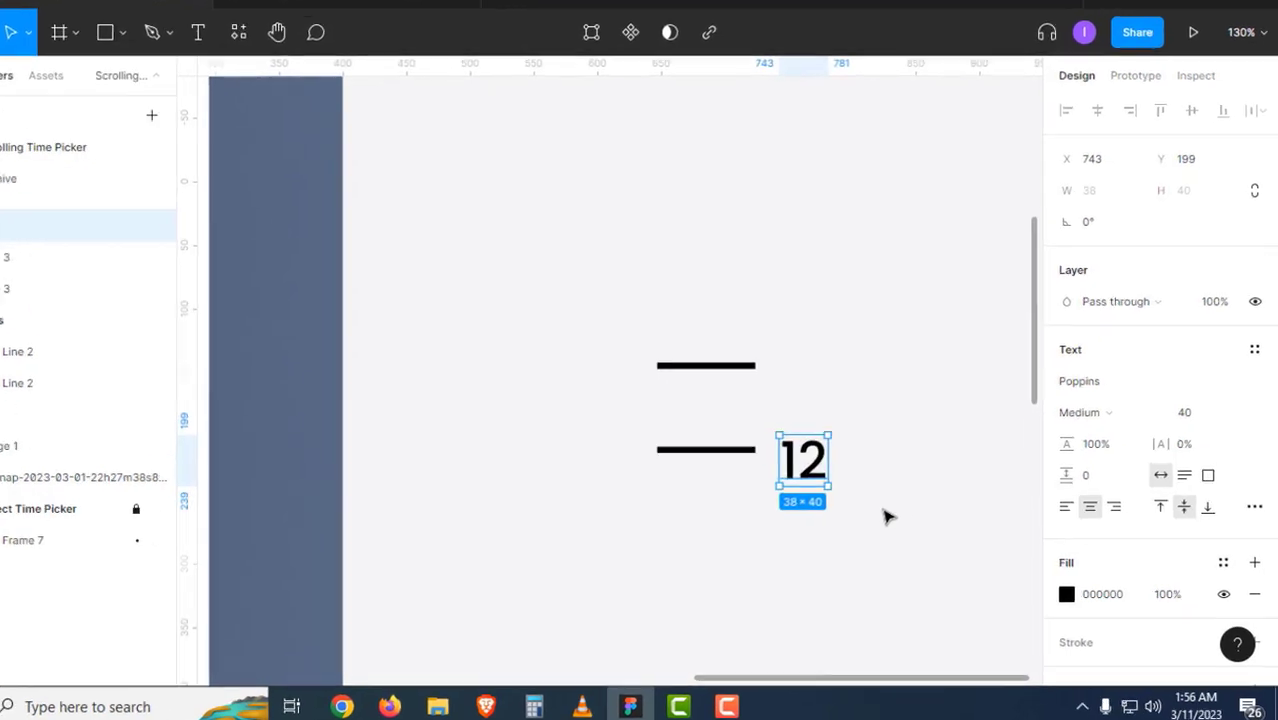
Set the font size of the "12" text to 48.
{"action": "left_click", "coordinate": [1200, 427]}
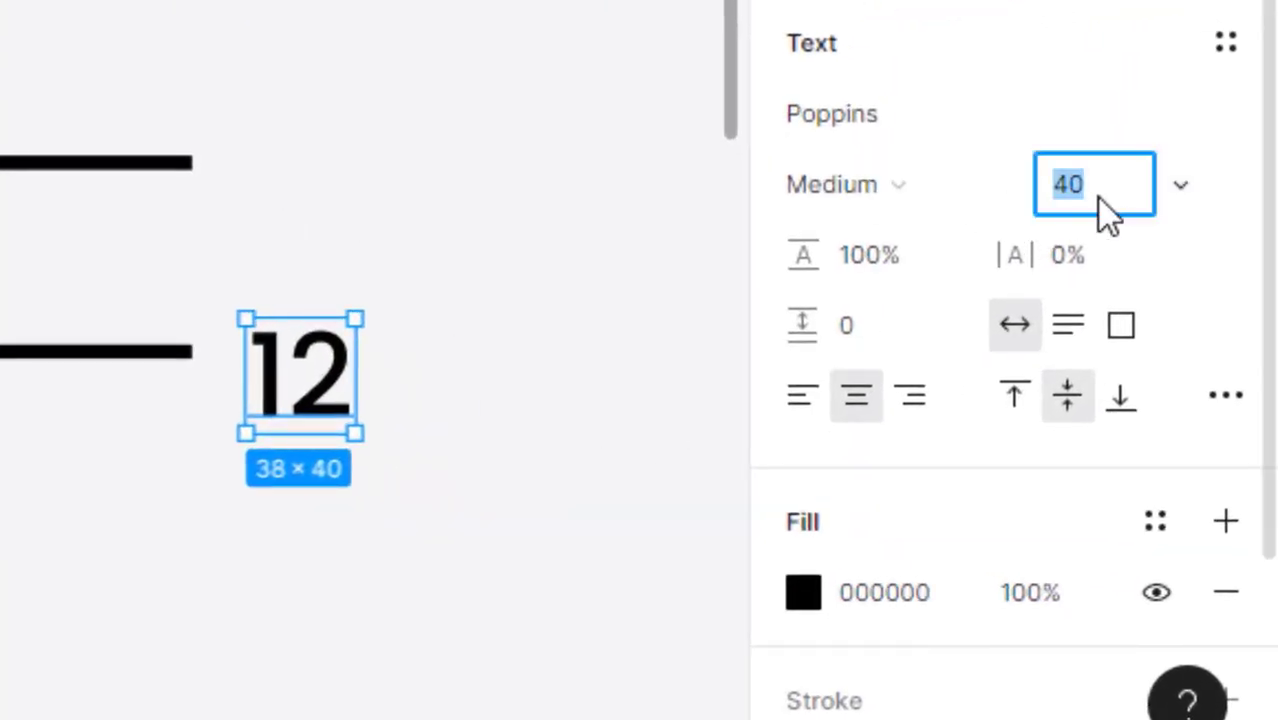
{"action": "type", "text": "48"}
{"action": "key", "text": "Return"}
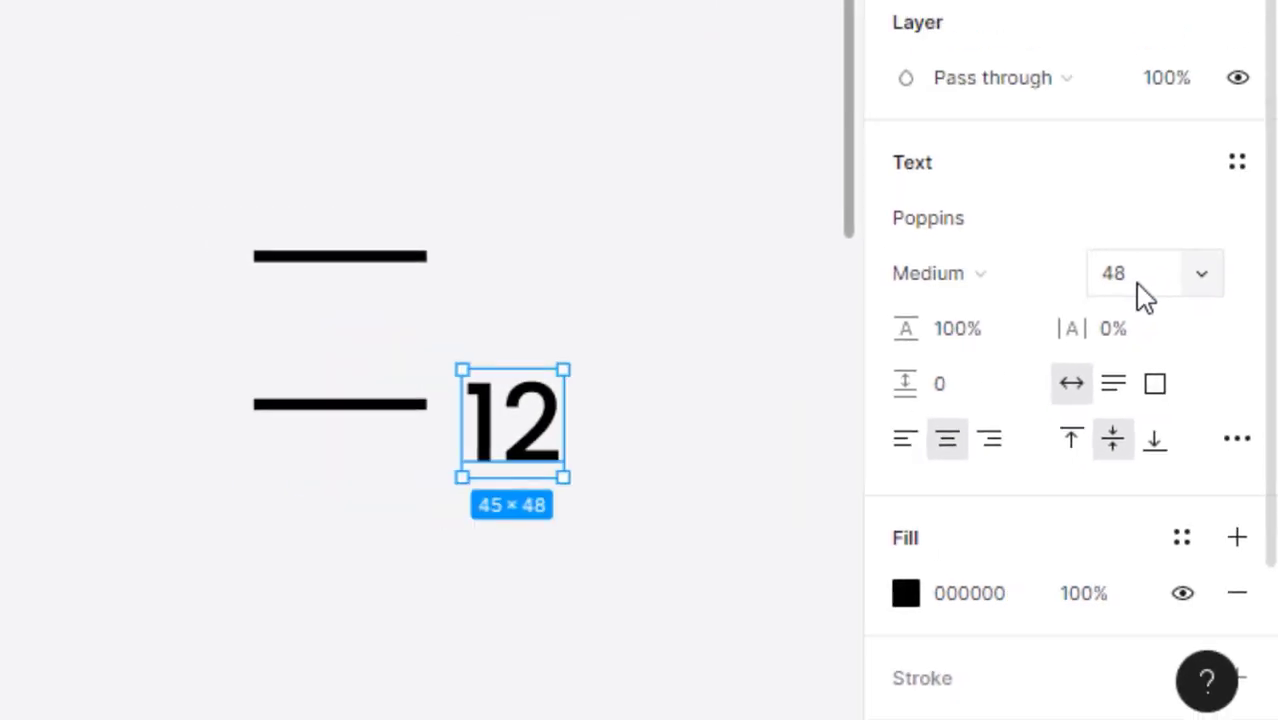
{"action": "left_click", "coordinate": [434, 453]}
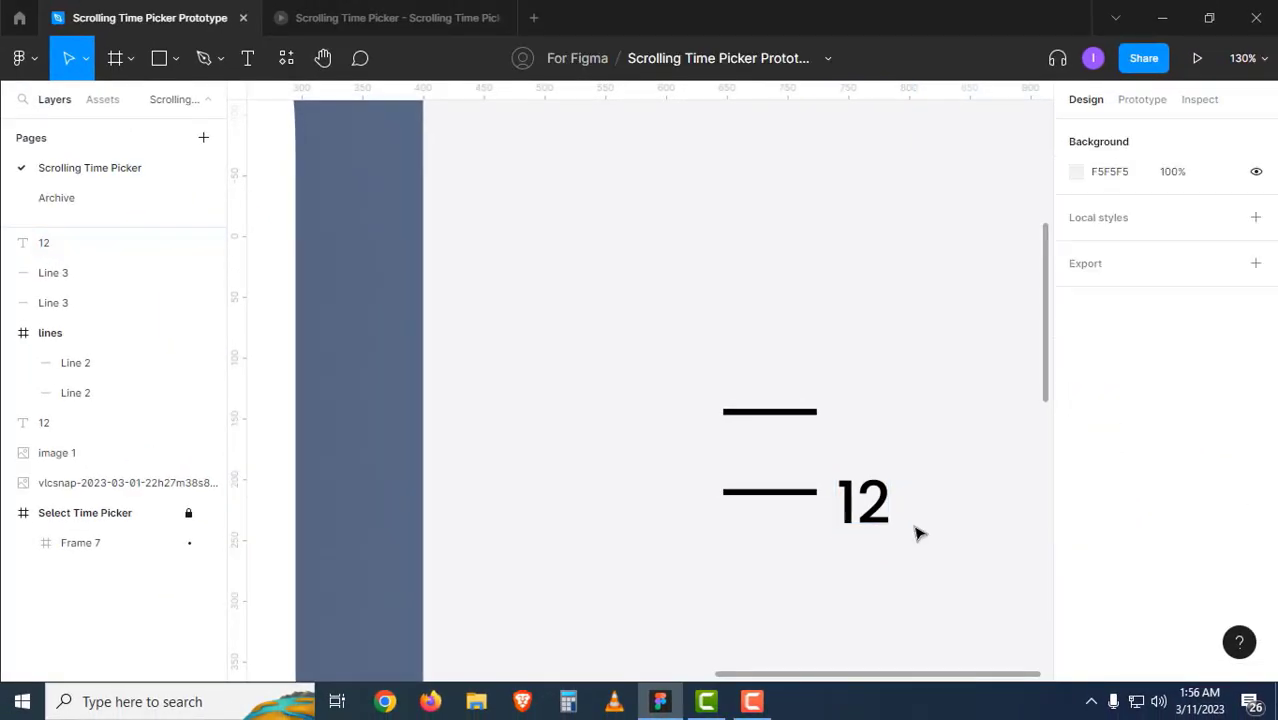
Position the "12" text between the two lines at X 648, Y 147 and stretch its text box to 76 × 61.
{"action": "left_click_drag", "start_coordinate": [872, 510], "coordinate": [790, 468]}
{"action": "scroll", "coordinate": [813, 471], "scroll_direction": "up", "scroll_amount": 10}
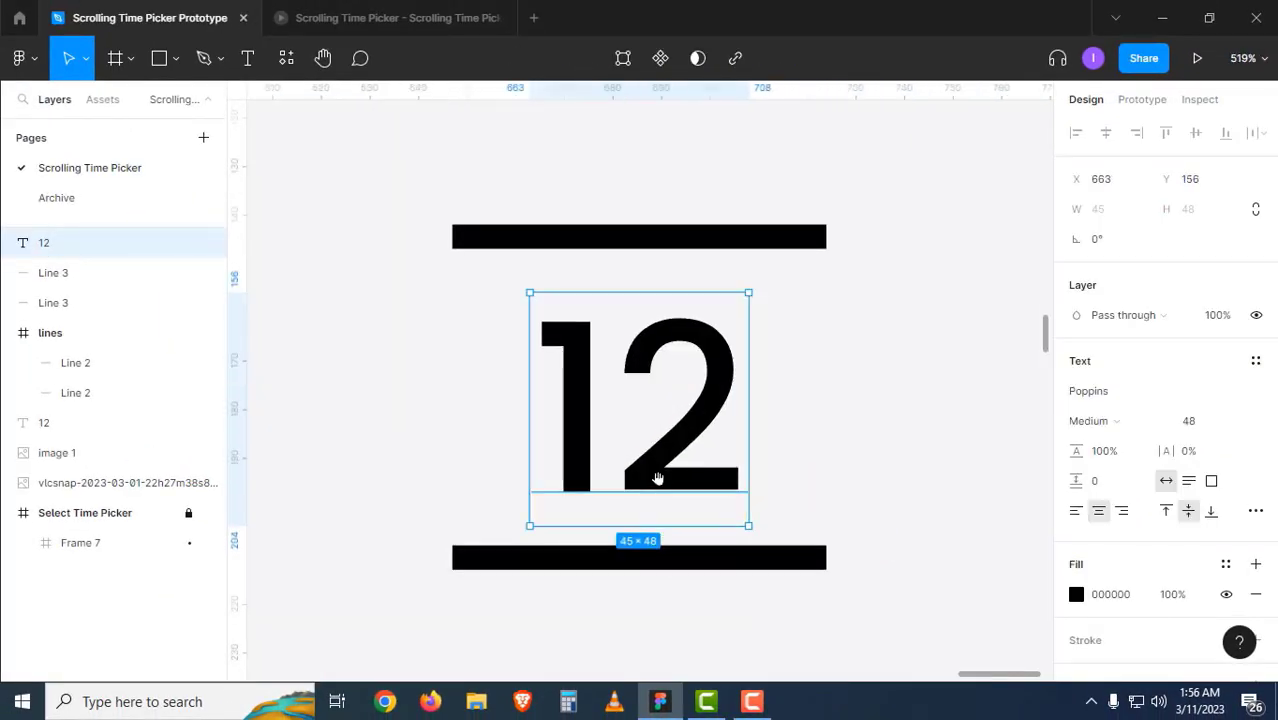
{"action": "key", "text": "Left"}
{"action": "key", "text": "Left"}
{"action": "key", "text": "Up"}
{"action": "key", "text": "Up"}
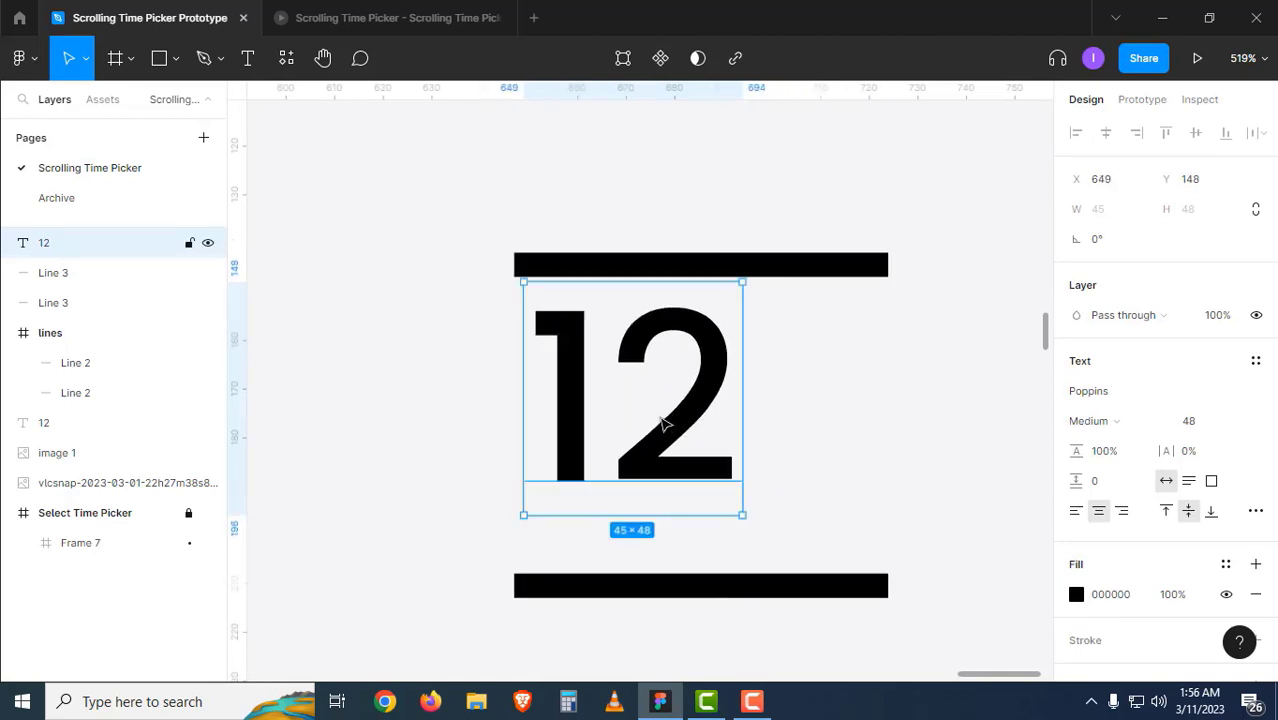
{"action": "key", "text": "Left"}
{"action": "key", "text": "Up"}
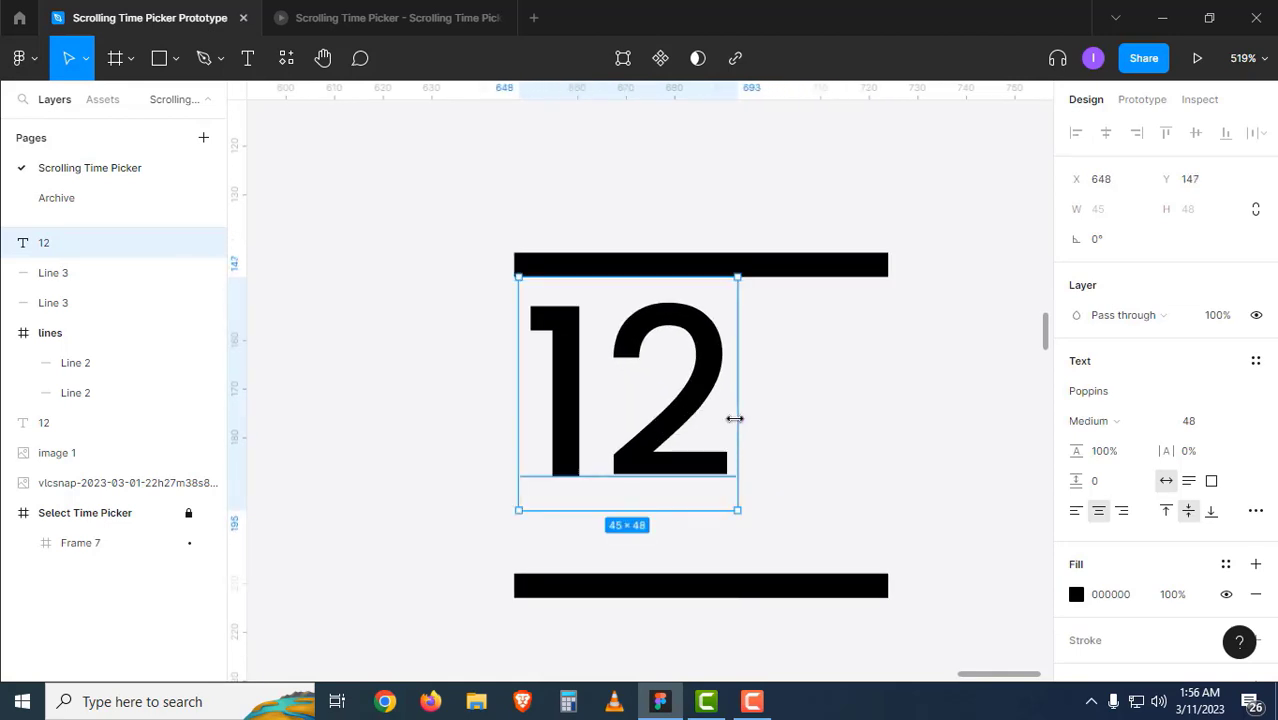
{"action": "left_click_drag", "start_coordinate": [735, 418], "coordinate": [890, 411]}
{"action": "left_click_drag", "start_coordinate": [852, 511], "coordinate": [851, 575]}
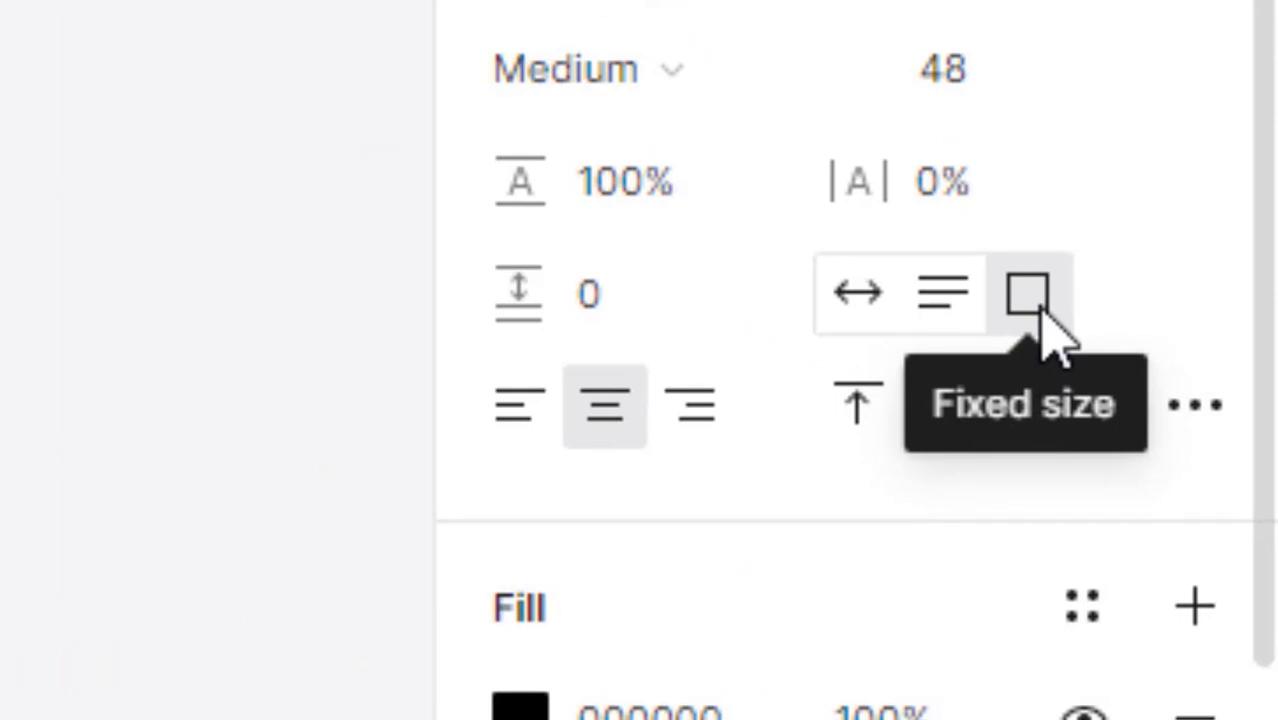
{"action": "left_click", "coordinate": [857, 292]}
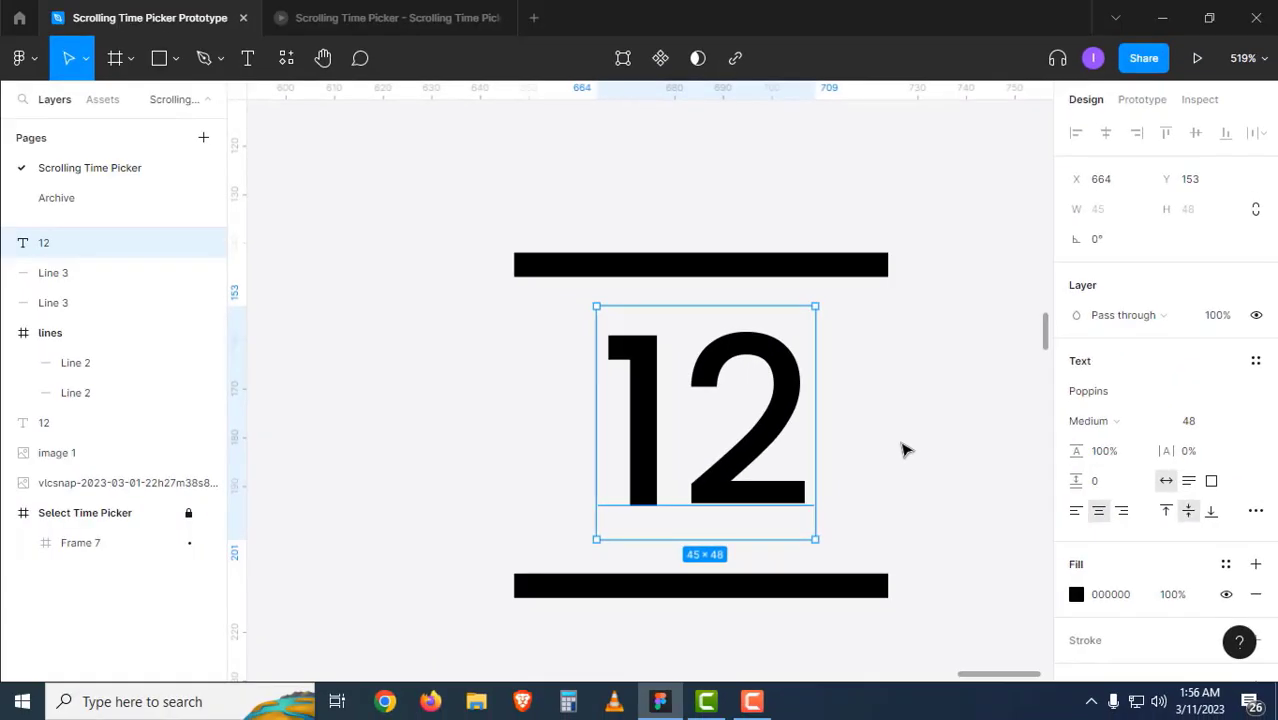
{"action": "key", "text": "ctrl+z"}
{"action": "left_click", "coordinate": [898, 447]}
{"action": "left_click", "coordinate": [817, 435]}
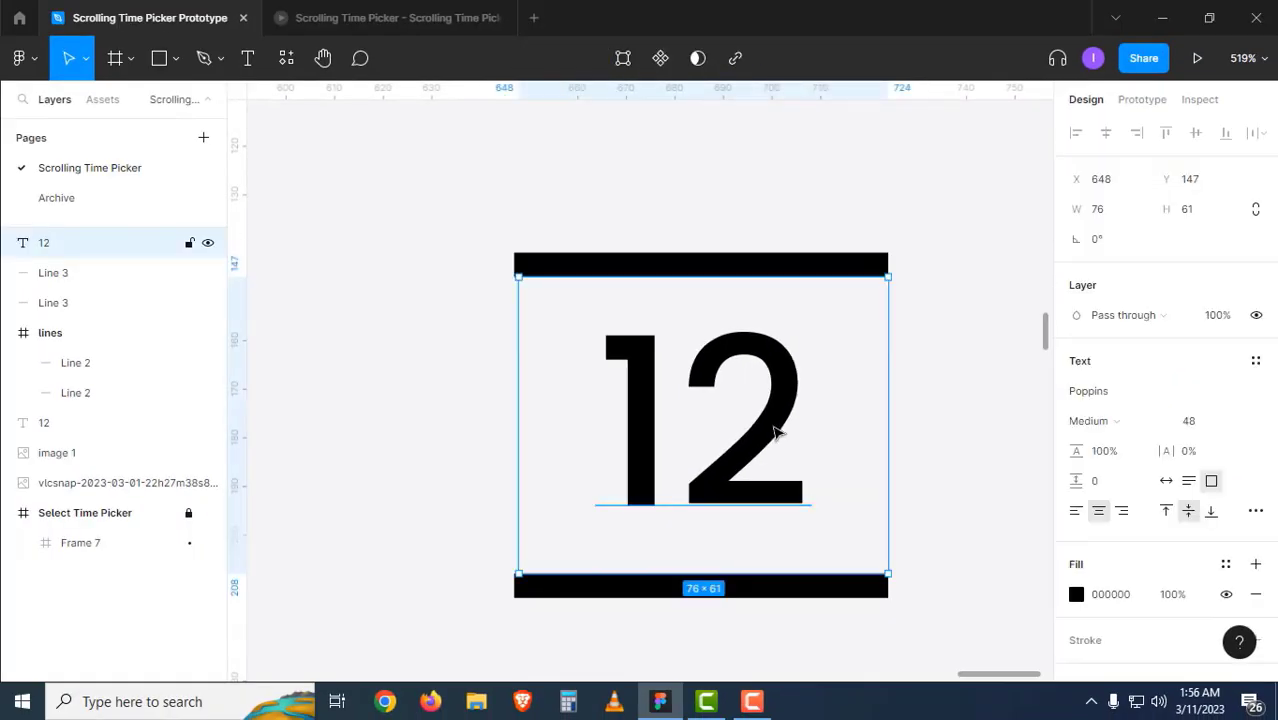
Capture a screenshot of the "12" text's position and size values and copy it to the clipboard.
{"action": "scroll", "coordinate": [761, 458], "scroll_direction": "down", "scroll_amount": 2}
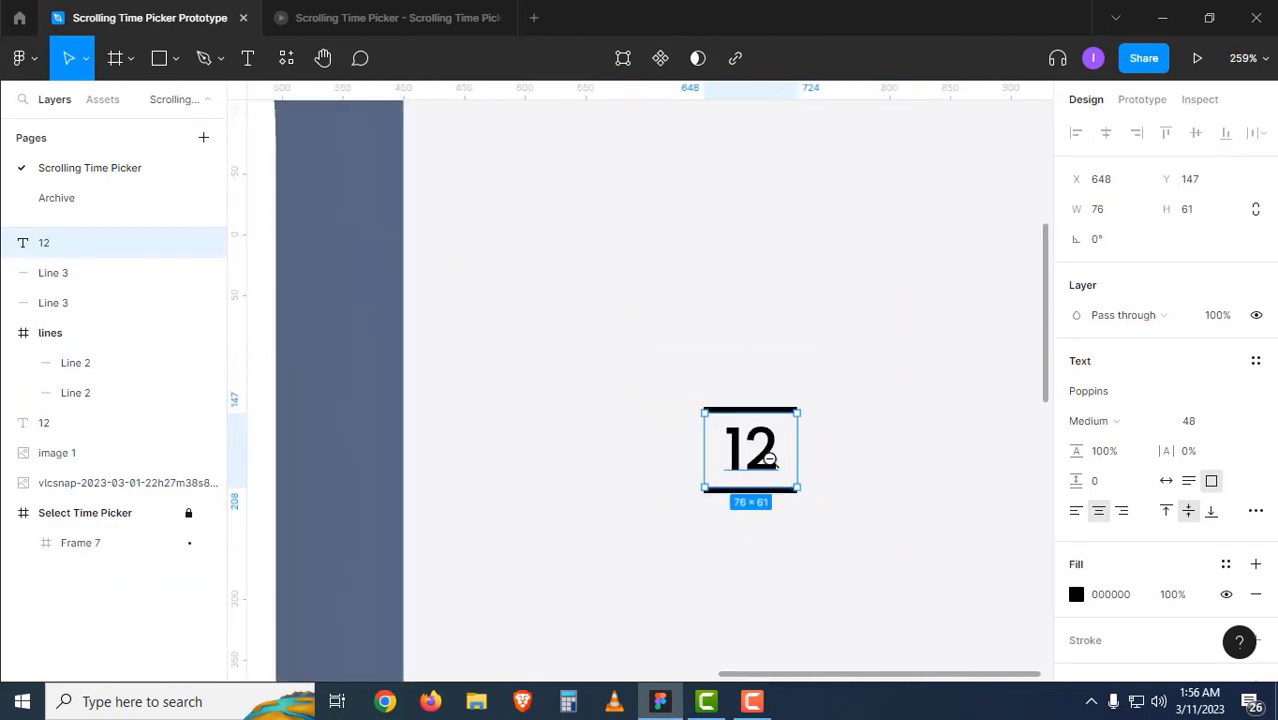
{"action": "left_click_drag", "start_coordinate": [823, 413], "coordinate": [790, 484]}
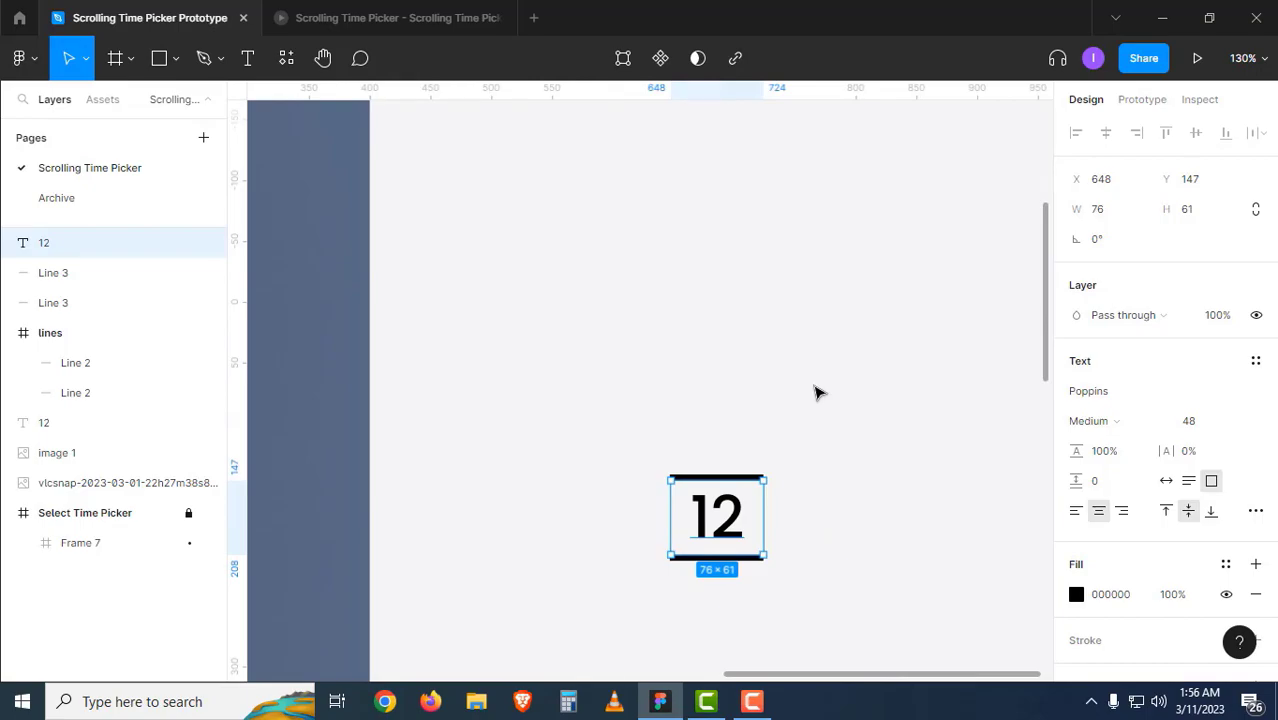
{"action": "key", "text": "Print"}
{"action": "left_click_drag", "start_coordinate": [1050, 172], "coordinate": [1253, 262]}
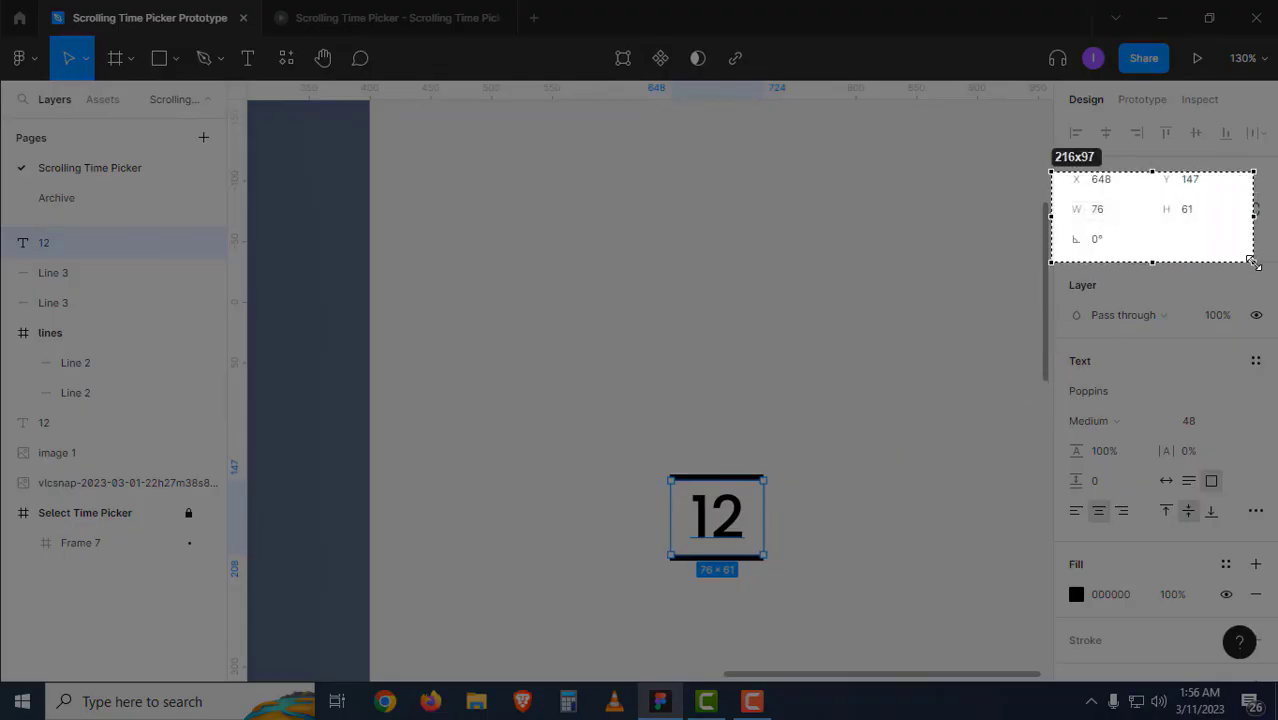
{"action": "right_click", "coordinate": [1200, 232]}
{"action": "left_click", "coordinate": [1164, 287]}
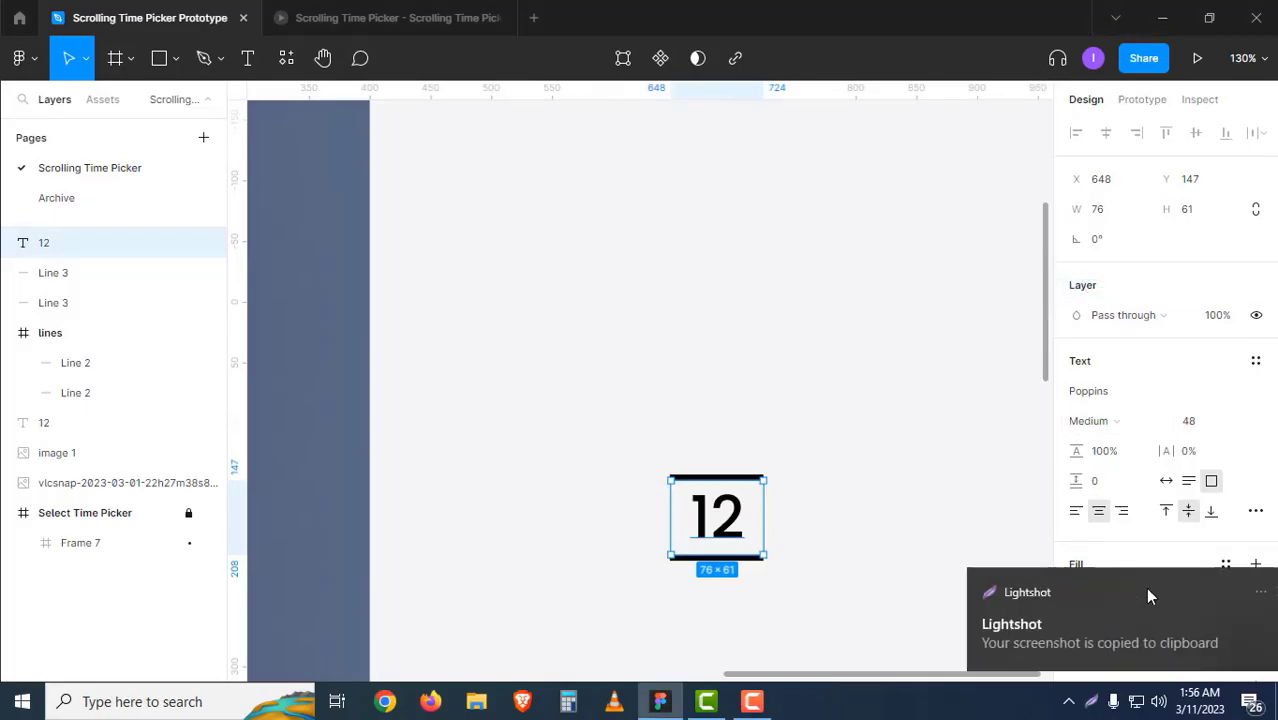
{"action": "left_click", "coordinate": [1238, 593]}
{"action": "left_click", "coordinate": [812, 356]}
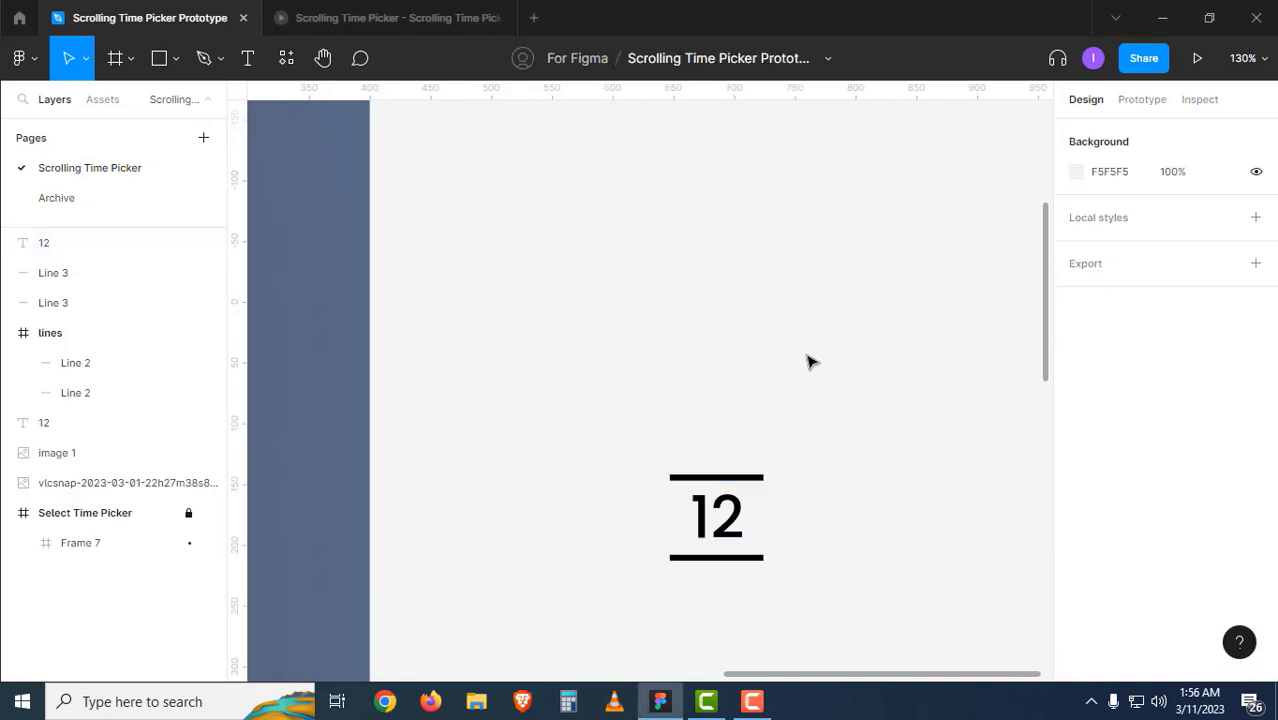
Paste the screenshot onto the canvas and crop it to 179 × 30 so only the W and H values remain.
{"action": "key", "text": "ctrl+v"}
{"action": "key", "text": "shift+2"}
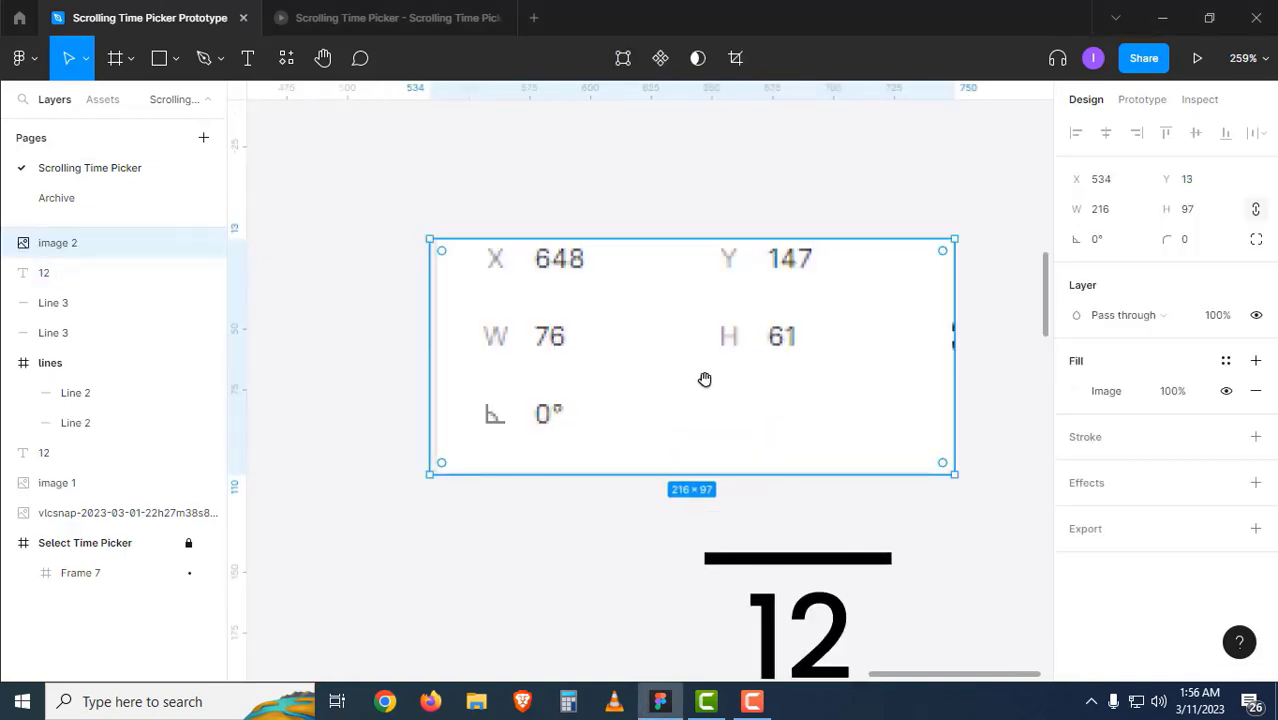
{"action": "left_click_drag", "start_coordinate": [705, 380], "coordinate": [688, 380]}
{"action": "left_click_drag", "start_coordinate": [697, 428], "coordinate": [710, 337]}
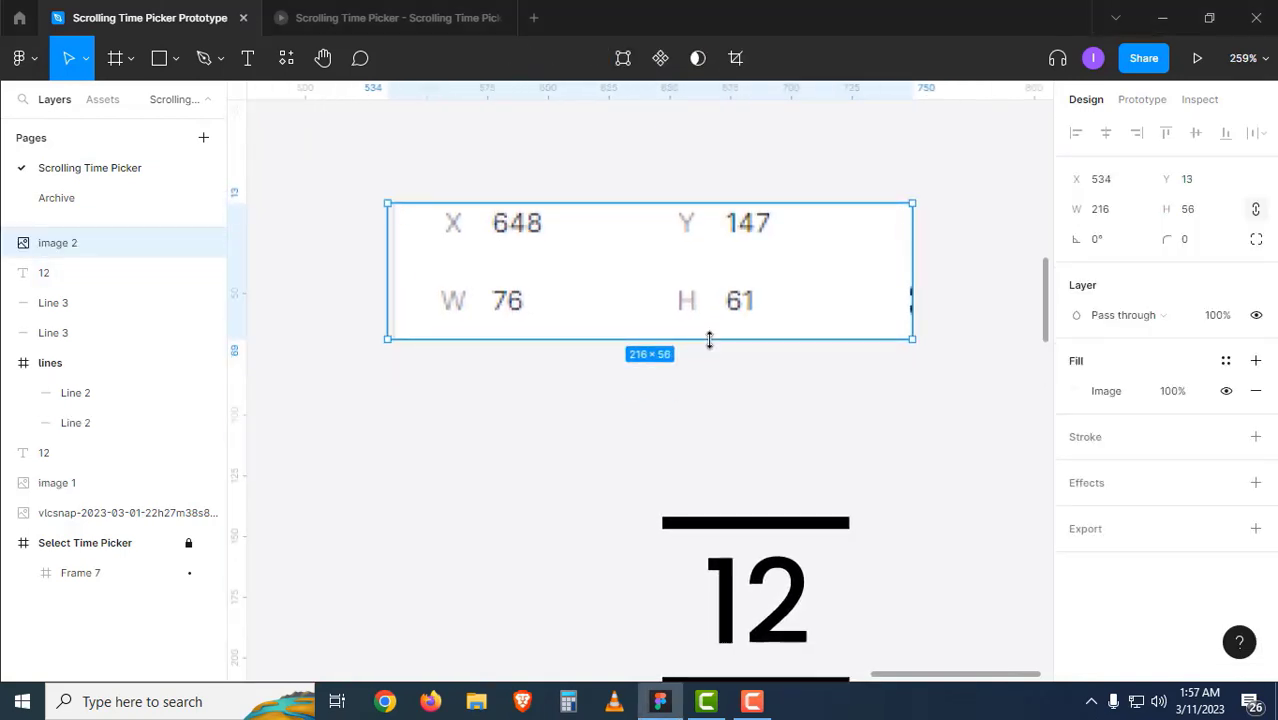
{"action": "left_click_drag", "start_coordinate": [745, 204], "coordinate": [745, 265]}
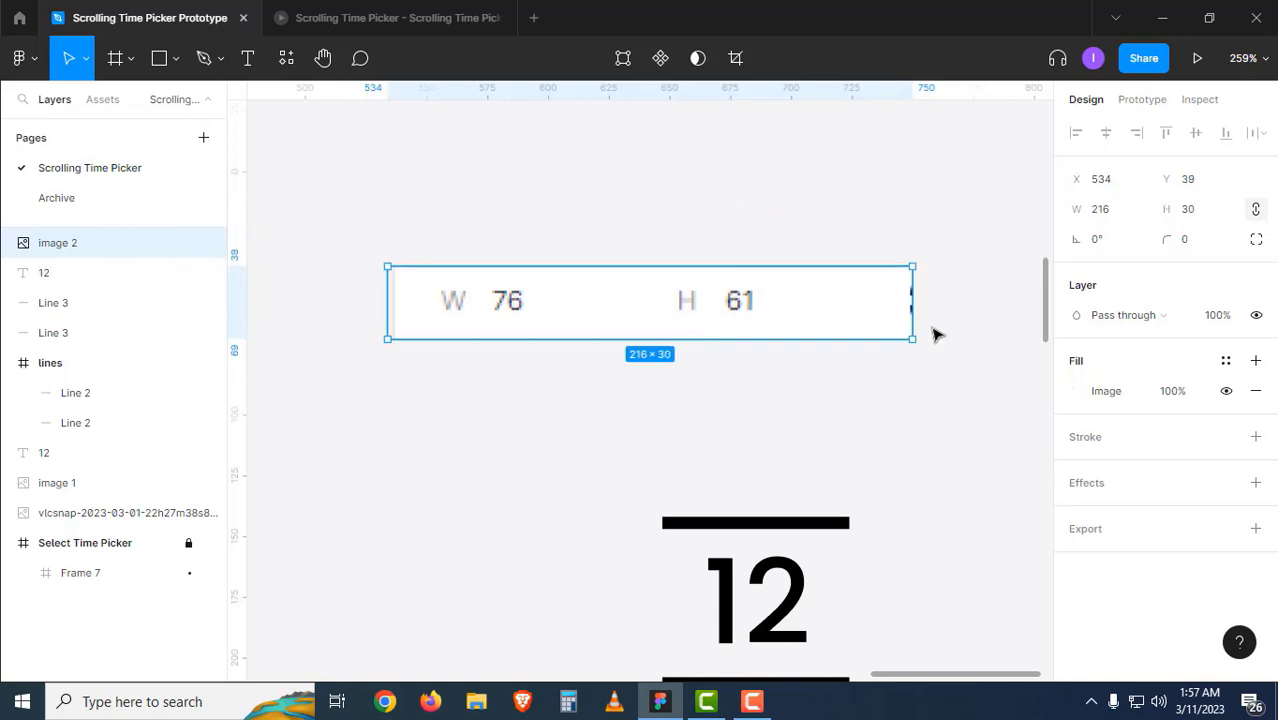
{"action": "left_click_drag", "start_coordinate": [912, 322], "coordinate": [846, 320]}
{"action": "left_click_drag", "start_coordinate": [846, 320], "coordinate": [823, 321]}
Move the cropped size image below the two lines, at X 553, Y 257.
{"action": "left_click", "coordinate": [819, 397]}
{"action": "left_click_drag", "start_coordinate": [722, 280], "coordinate": [701, 511]}
{"action": "left_click_drag", "start_coordinate": [701, 511], "coordinate": [717, 565]}
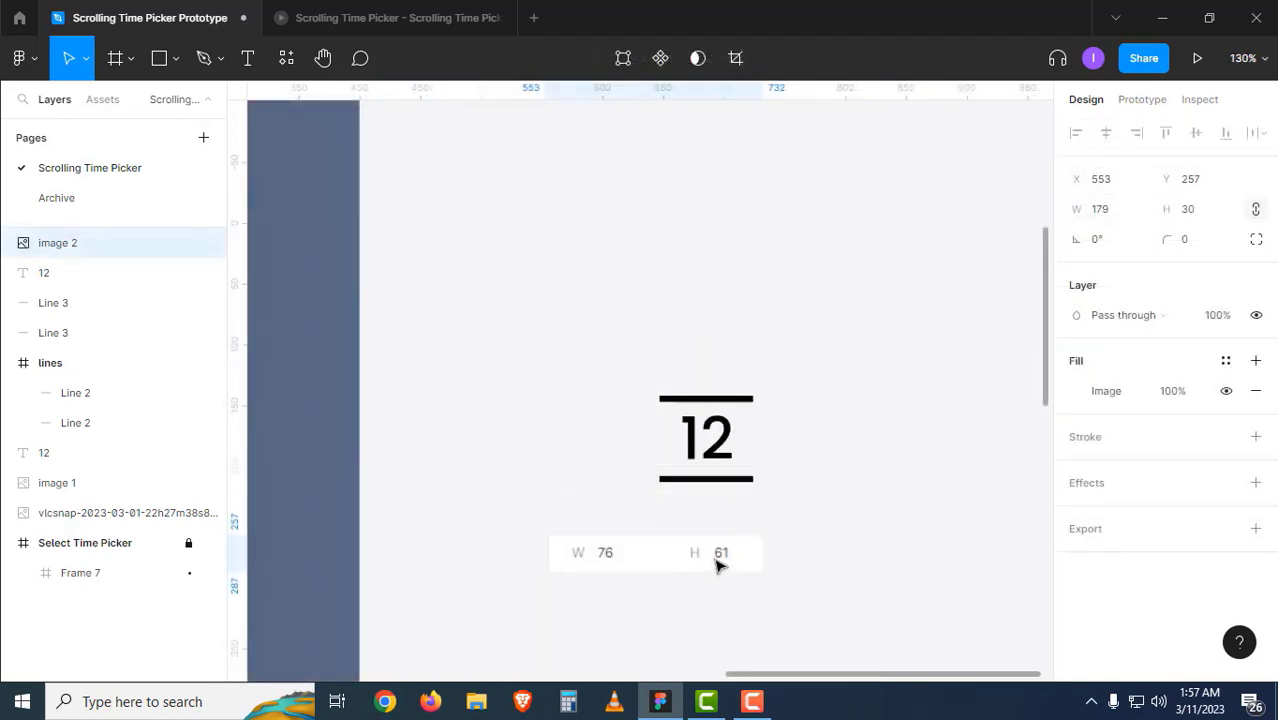
Move the "12" text beside the lines to X 805, Y 137 and place a duplicate above it by setting Y to 137-61.
{"action": "left_click", "coordinate": [713, 450]}
{"action": "left_click_drag", "start_coordinate": [713, 449], "coordinate": [813, 441]}
{"action": "key", "text": "ctrl+d"}
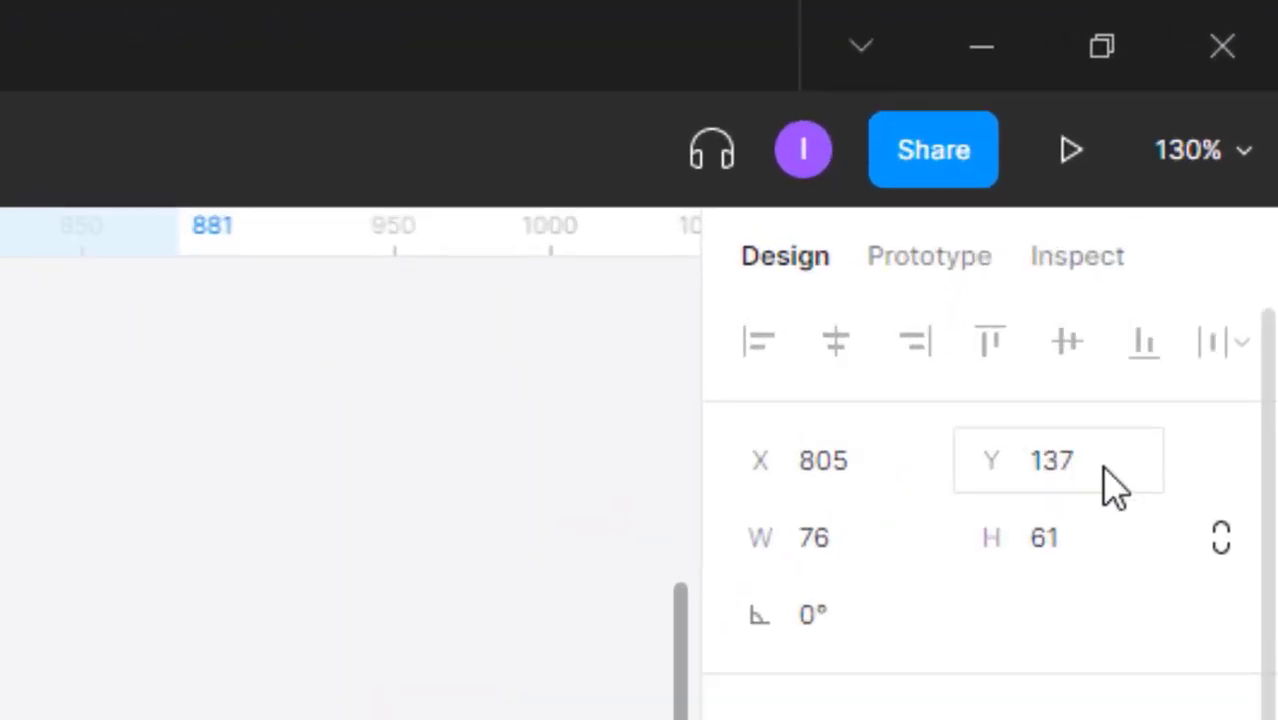
{"action": "left_click", "coordinate": [1210, 182]}
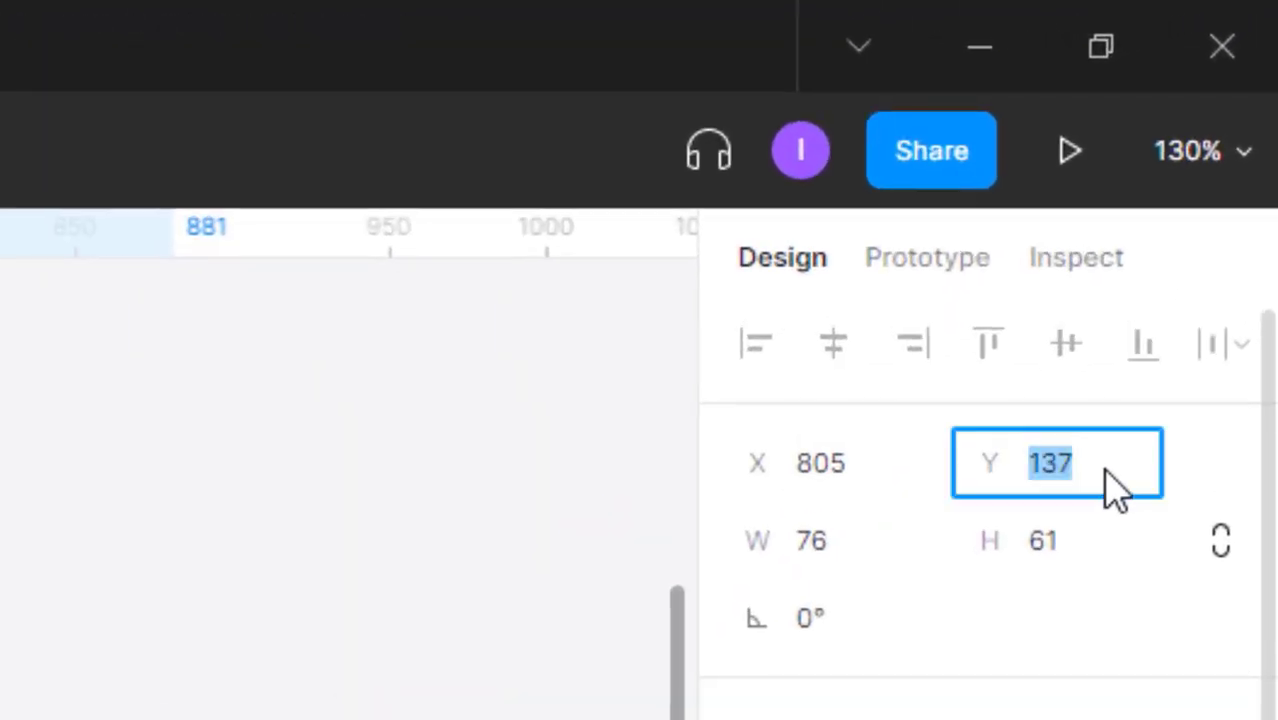
{"action": "left_click", "coordinate": [1105, 470]}
{"action": "type", "text": "-61"}
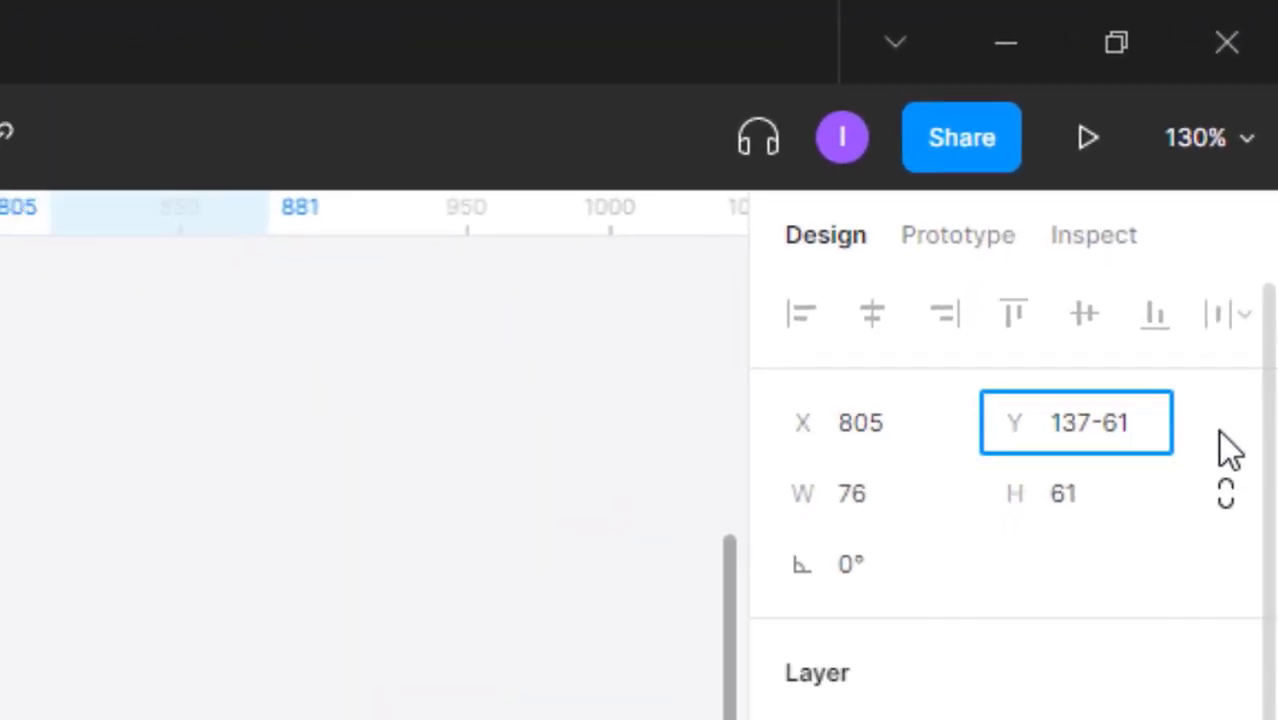
{"action": "key", "text": "Return"}
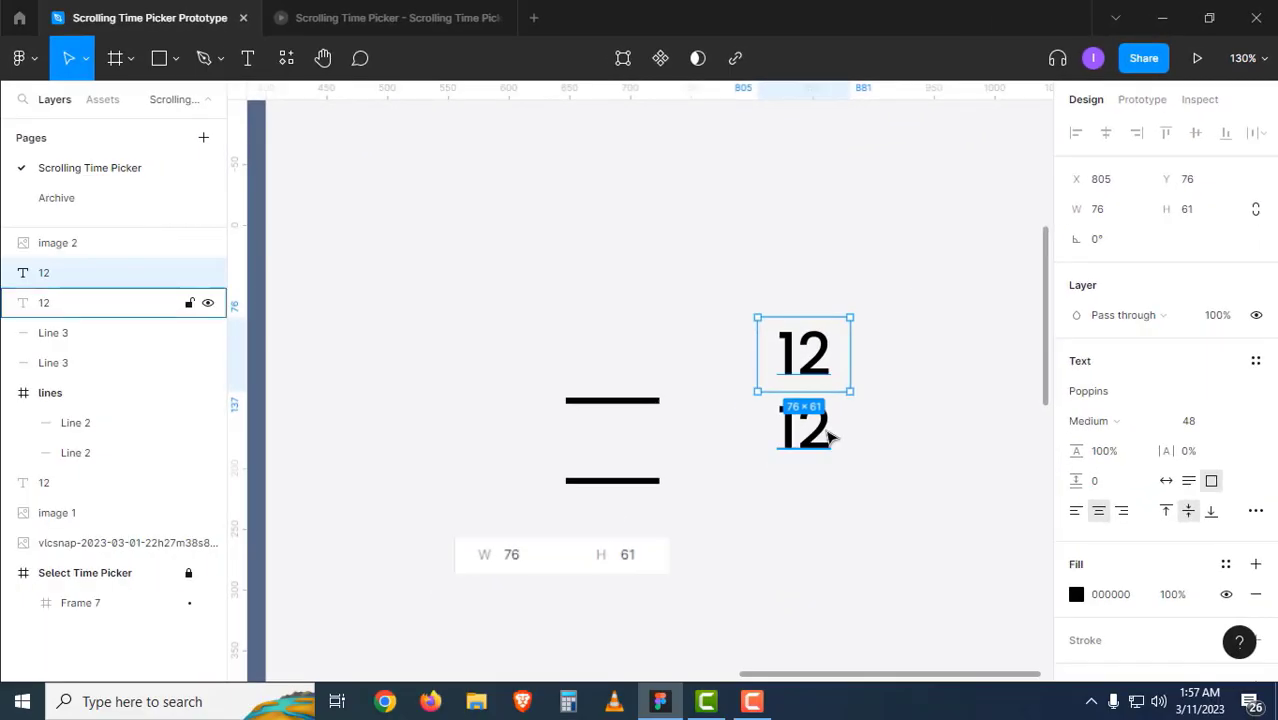
Repeat the offset duplication of the "12" text nine times to build a vertical column upward.
{"action": "key", "text": "ctrl+d"}
{"action": "key", "text": "minus"}
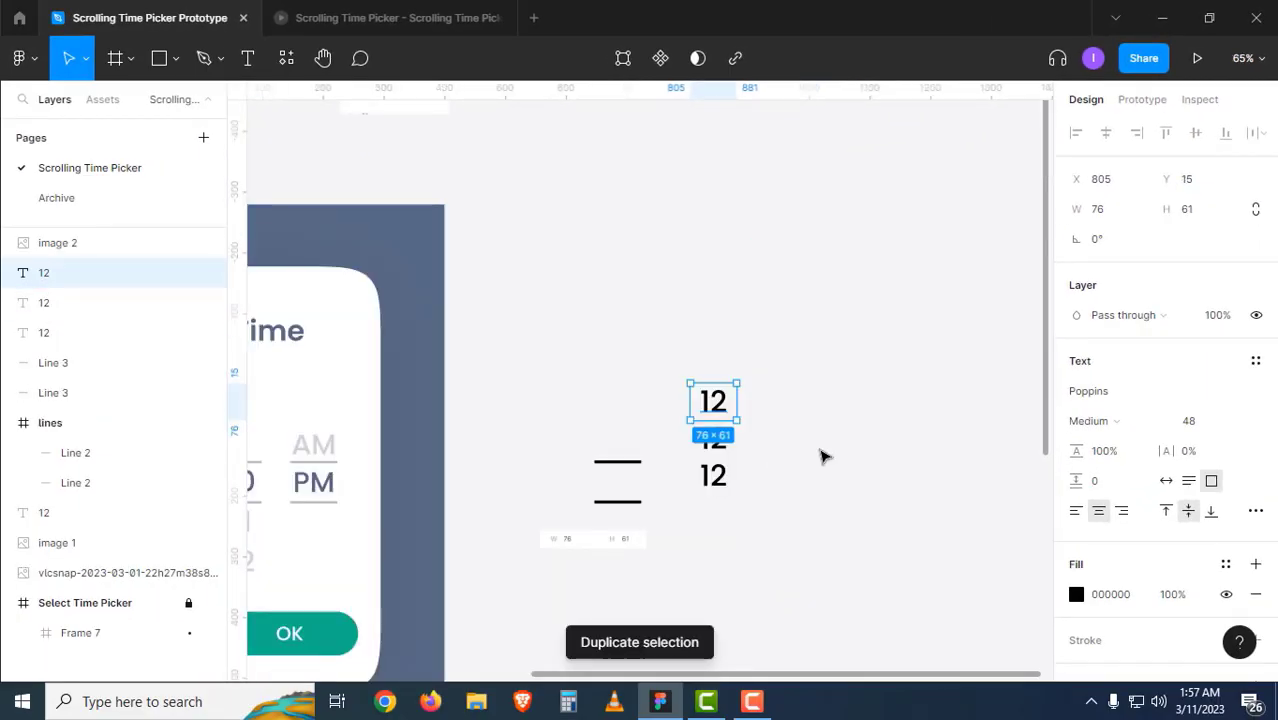
{"action": "key", "text": "ctrl+d"}
{"action": "key", "text": "ctrl+d"}
{"action": "key", "text": "ctrl+d"}
{"action": "key", "text": "ctrl+d"}
{"action": "key", "text": "ctrl+d"}
{"action": "key", "text": "ctrl+d"}
{"action": "key", "text": "ctrl+d"}
{"action": "key", "text": "ctrl+d"}
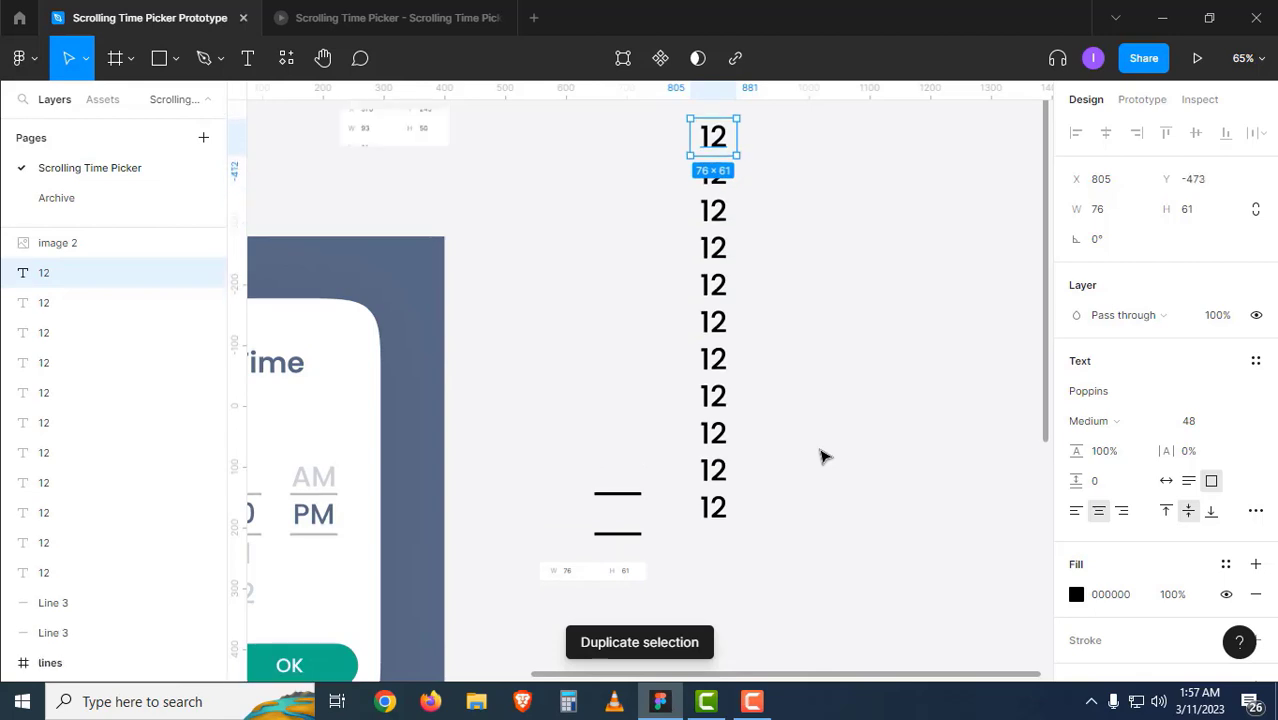
Add one more offset duplicate of "12" on top of the column and change the two numbers directly above the lowest "12" to 11 and 10.
{"action": "key", "text": "ctrl+d"}
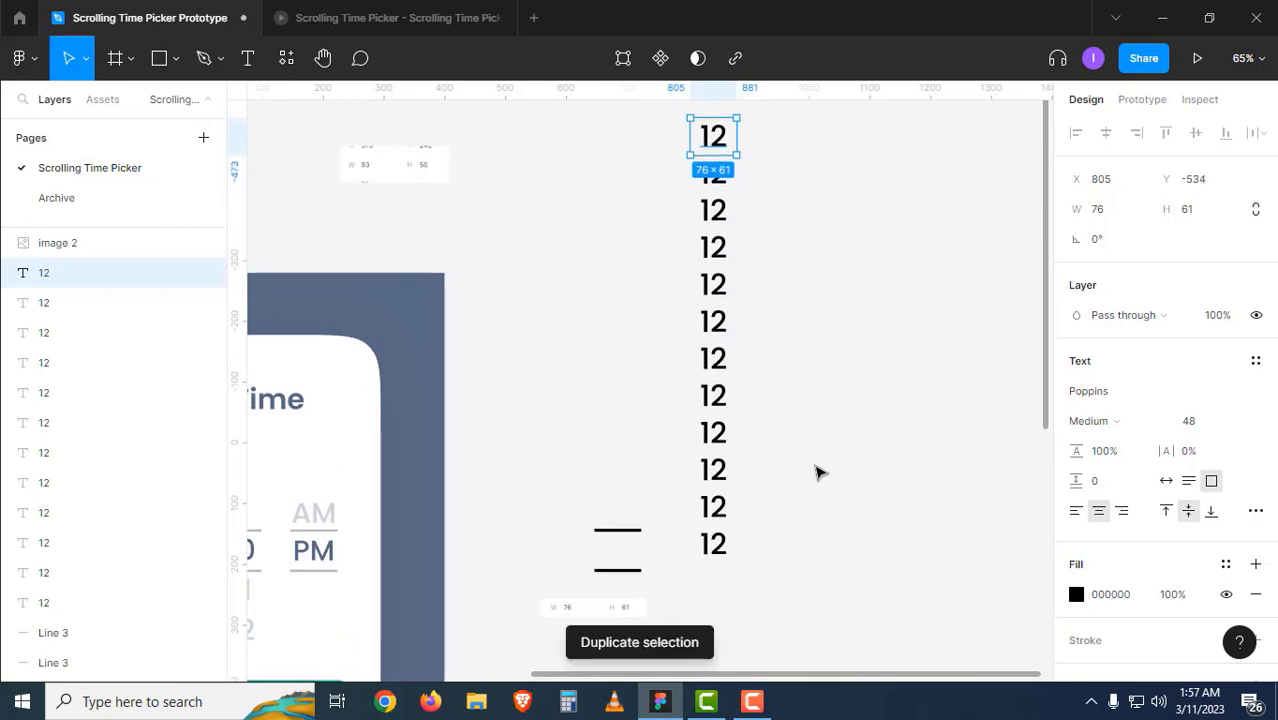
{"action": "left_click", "coordinate": [815, 472]}
{"action": "scroll", "coordinate": [791, 467], "scroll_direction": "down", "scroll_amount": 1}
{"action": "key", "text": "t"}
{"action": "left_click", "coordinate": [737, 481]}
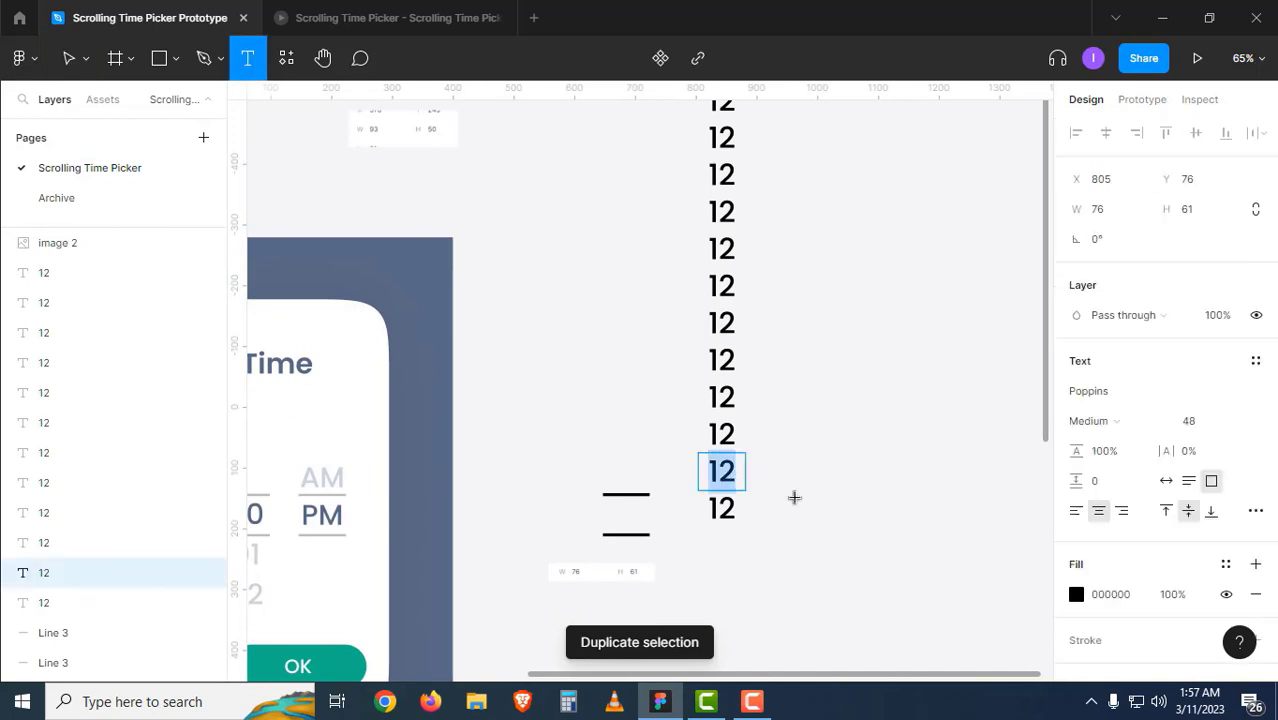
{"action": "type", "text": "11"}
{"action": "double_click", "coordinate": [724, 435]}
{"action": "type", "text": "10"}
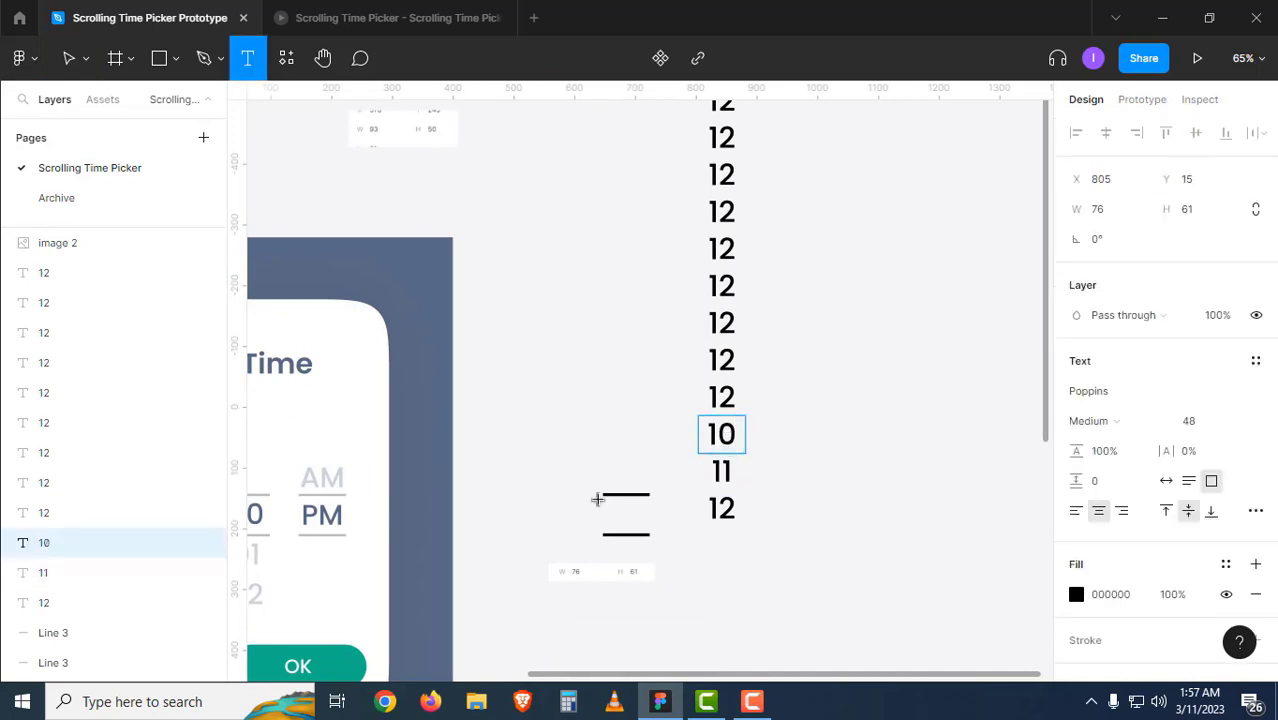
Continue numbering the column upward from the 10, replacing the "12" texts with 9, 8, 7, 6, 5 and 4.
{"action": "double_click", "coordinate": [724, 398]}
{"action": "type", "text": "9"}
{"action": "double_click", "coordinate": [724, 361]}
{"action": "type", "text": "8"}
{"action": "double_click", "coordinate": [724, 324]}
{"action": "type", "text": "75"}
{"action": "double_click", "coordinate": [724, 213]}
{"action": "type", "text": "4"}
Change the remaining three "12" texts above the 4 to 4, 3 and 2, going upward.
{"action": "double_click", "coordinate": [724, 176]}
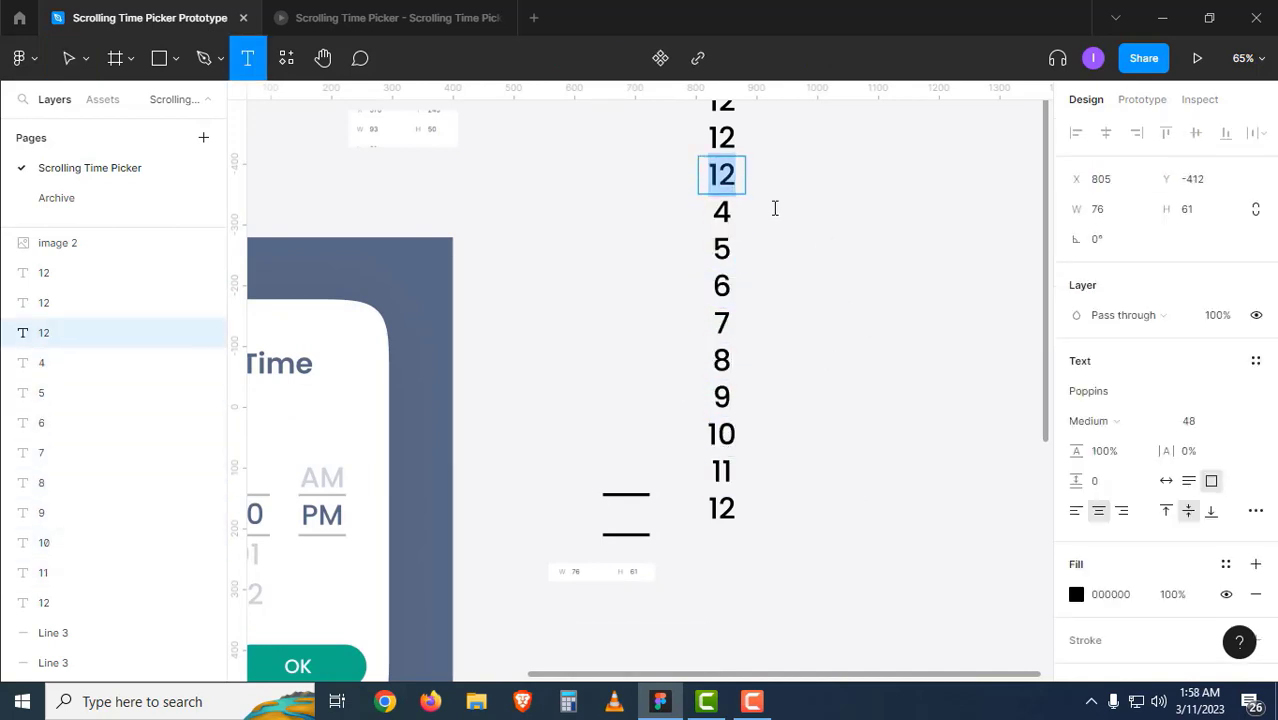
{"action": "type", "text": "4"}
{"action": "scroll", "coordinate": [773, 200], "scroll_direction": "up", "scroll_amount": 1}
{"action": "double_click", "coordinate": [724, 177]}
{"action": "type", "text": "3"}
Duplicate the topmost "2", offset the copy with Y -534-60, and repeat the duplication three times upward.
{"action": "left_click", "coordinate": [1222, 184]}
{"action": "type", "text": "-60"}
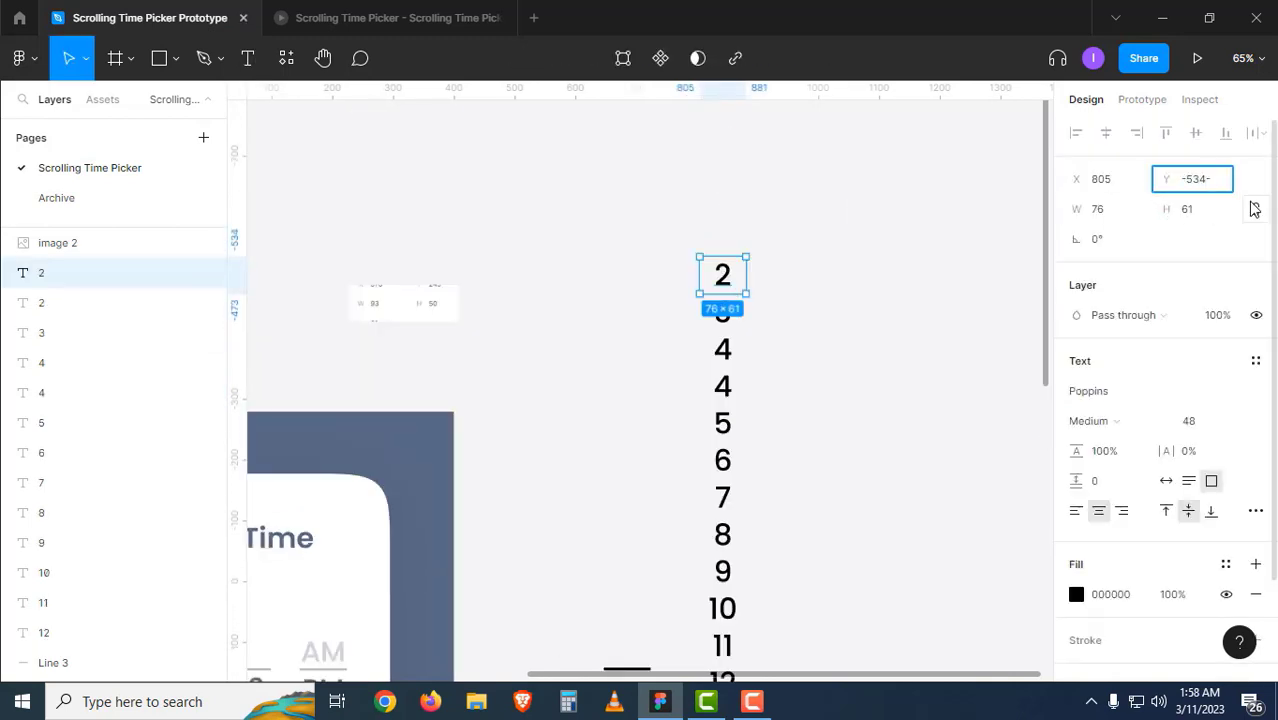
{"action": "key", "text": "Return"}
{"action": "key", "text": "ctrl+d"}
{"action": "key", "text": "ctrl+d"}
{"action": "key", "text": "ctrl+d"}
Change the first copy above the "2" to 1 and the three copies above it to 00.
{"action": "double_click", "coordinate": [728, 246]}
{"action": "type", "text": "1"}
{"action": "double_click", "coordinate": [728, 209]}
{"action": "type", "text": "00"}
{"action": "double_click", "coordinate": [724, 137]}
{"action": "type", "text": "00"}
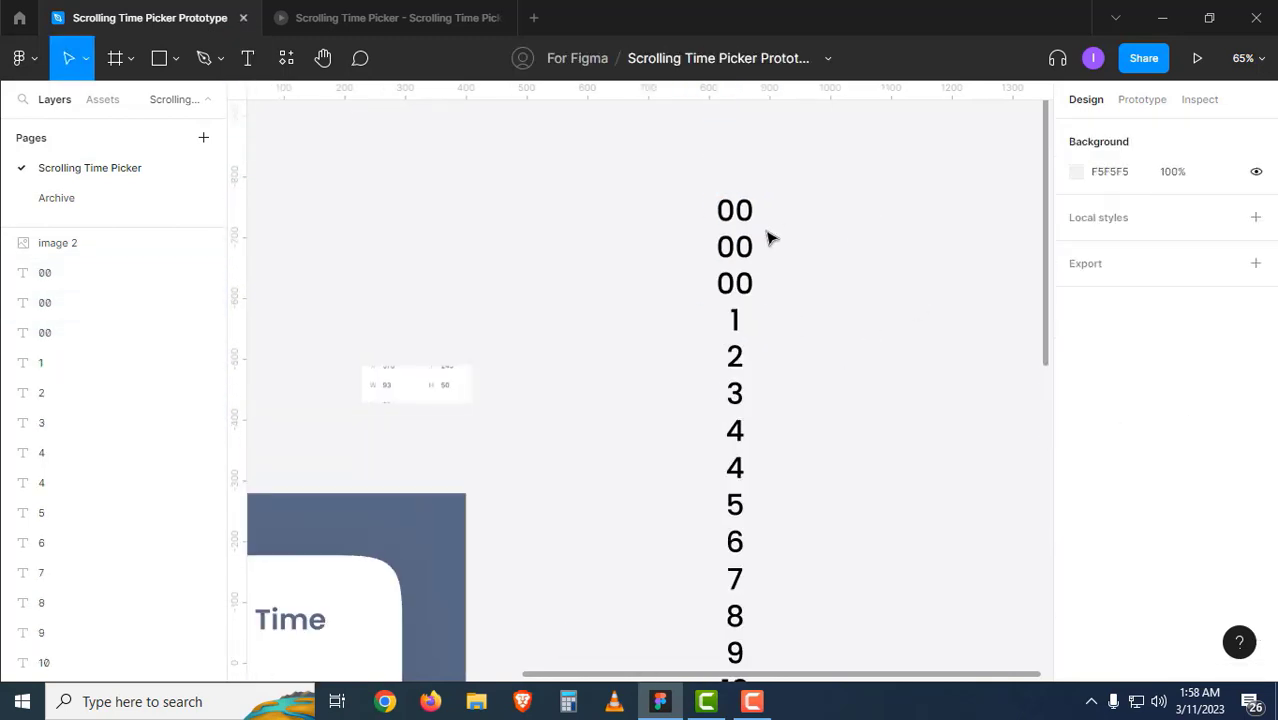
Stack two more duplicates of the topmost "00" above the column, at Y -835 and -896.
{"action": "left_click", "coordinate": [738, 211]}
{"action": "key", "text": "ctrl+d"}
{"action": "left_click", "coordinate": [1221, 187]}
{"action": "type", "text": "-60"}
{"action": "key", "text": "Return"}
{"action": "key", "text": "ctrl+d"}
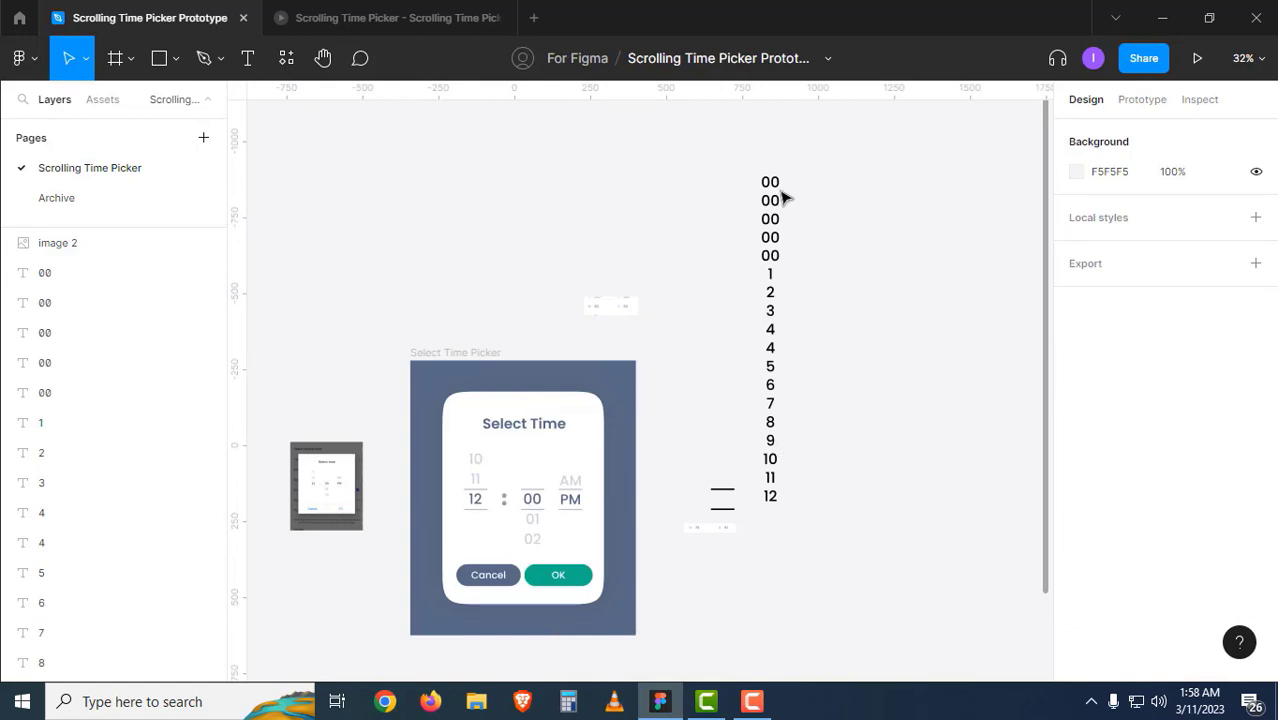
Frame all the texts of the number column together and name the frame "numbers".
{"action": "scroll", "coordinate": [790, 317], "scroll_direction": "up", "scroll_amount": 3}
{"action": "scroll", "coordinate": [827, 417], "scroll_direction": "down", "scroll_amount": 3}
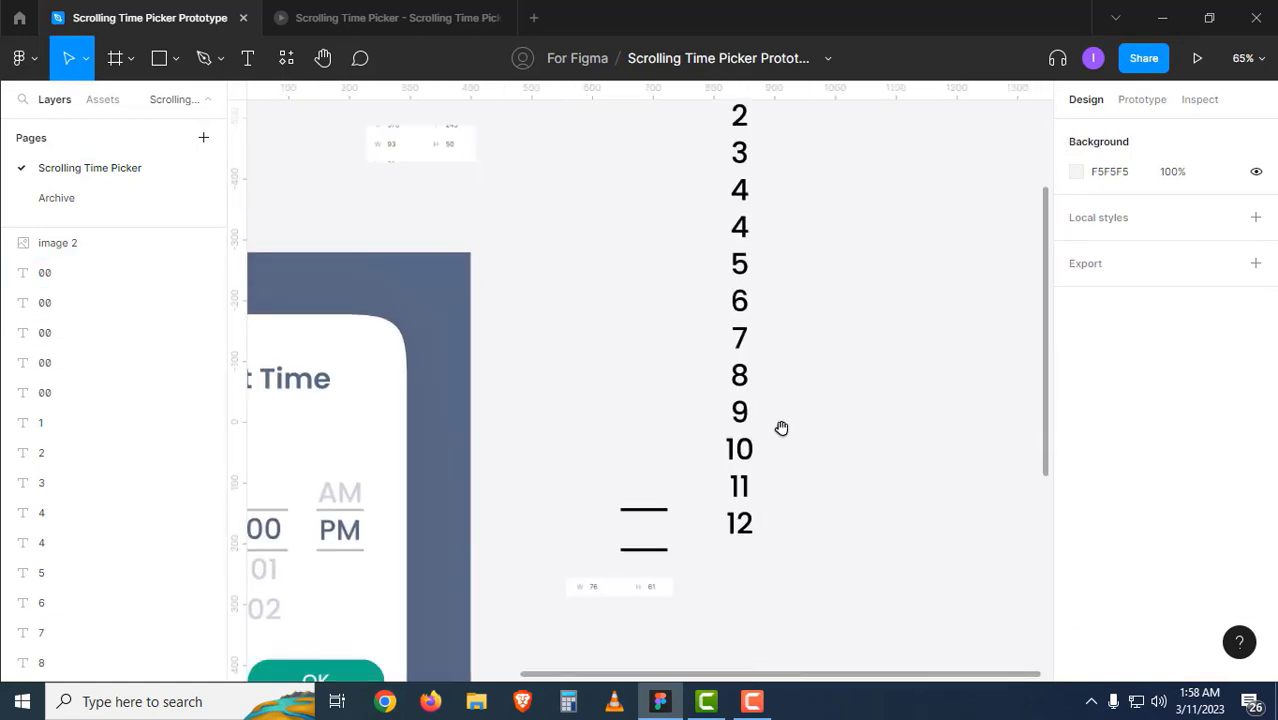
{"action": "scroll", "coordinate": [781, 428], "scroll_direction": "up", "scroll_amount": 2}
{"action": "scroll", "coordinate": [799, 552], "scroll_direction": "down", "scroll_amount": 1}
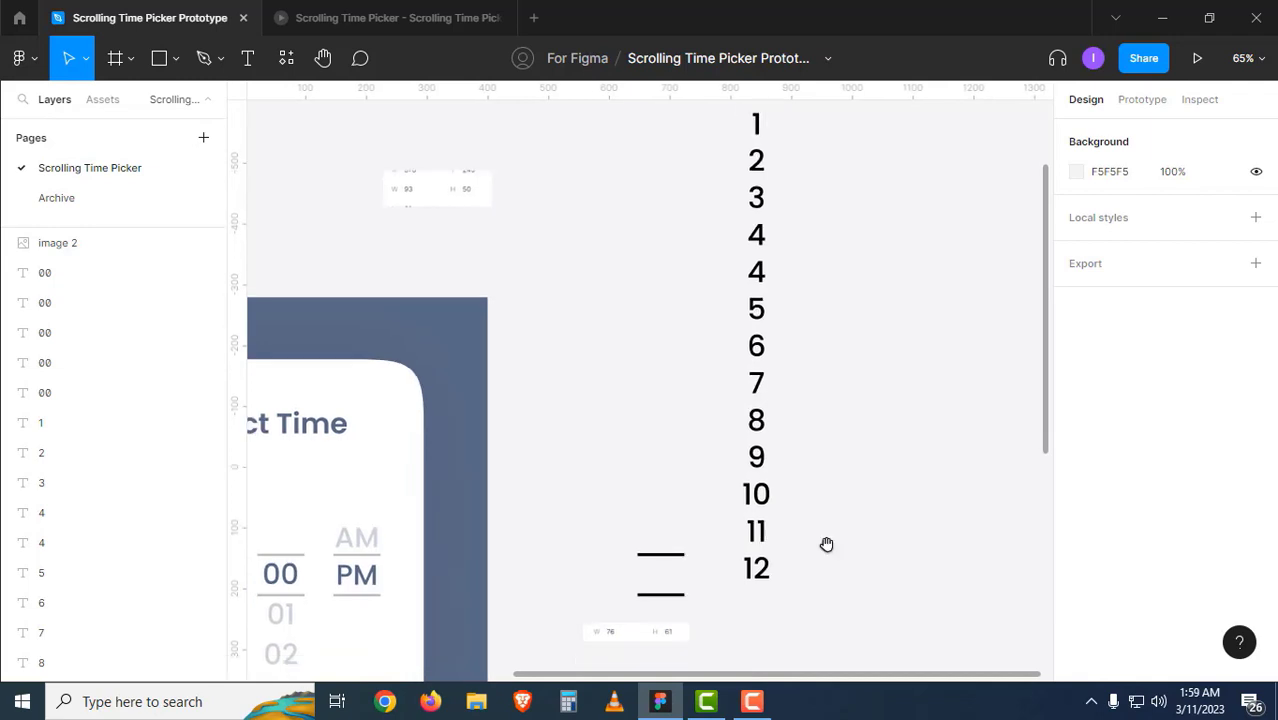
{"action": "left_click_drag", "start_coordinate": [826, 616], "coordinate": [701, 125]}
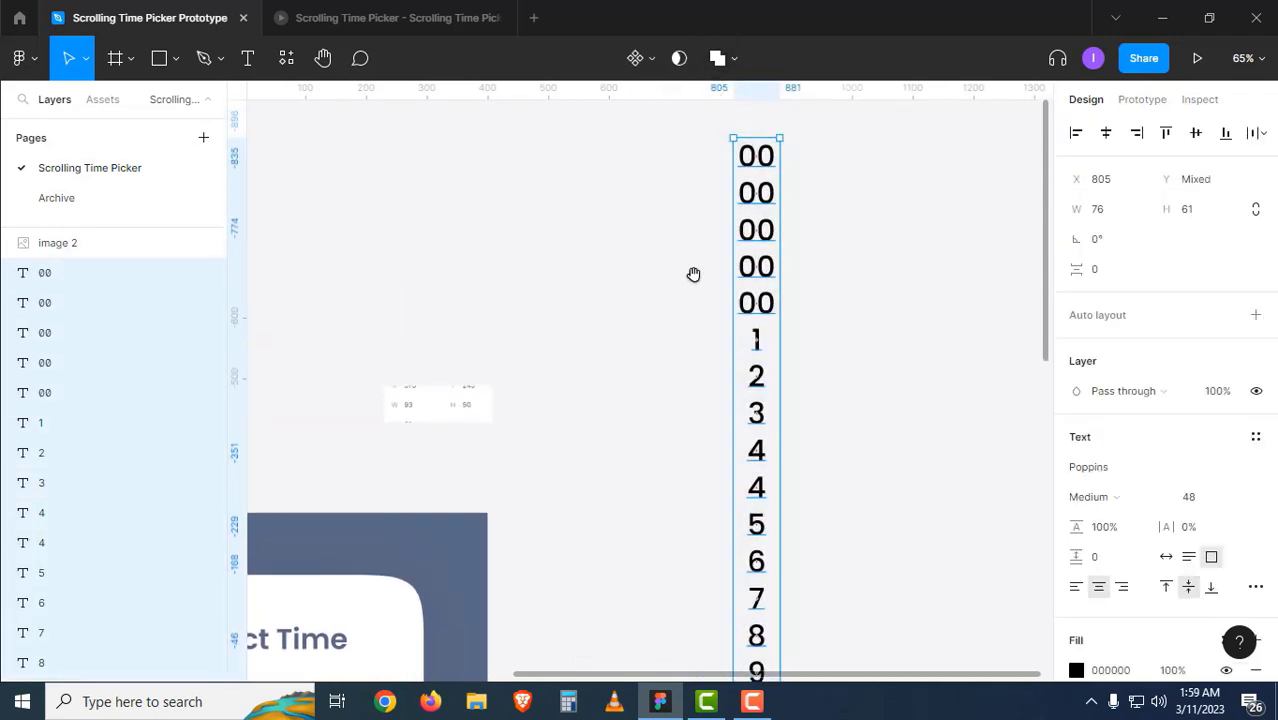
{"action": "left_click_drag", "start_coordinate": [693, 274], "coordinate": [661, 367]}
{"action": "key", "text": "ctrl+alt+g"}
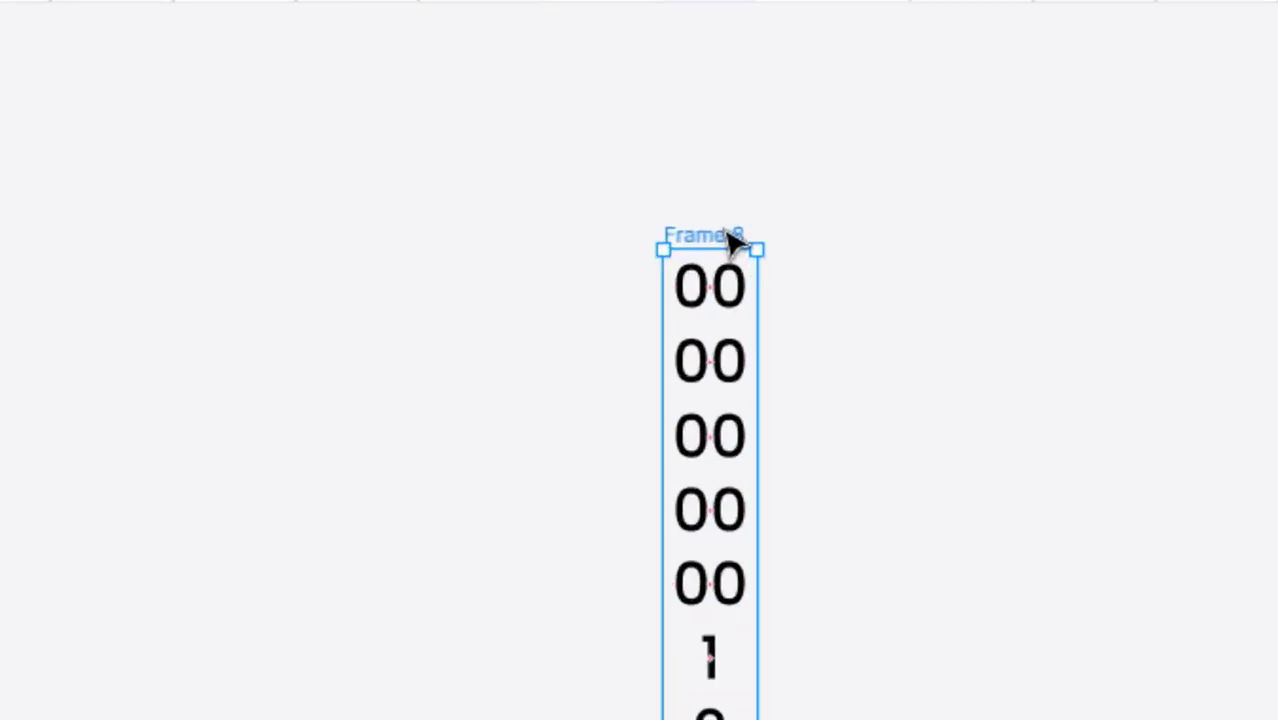
{"action": "double_click", "coordinate": [735, 216]}
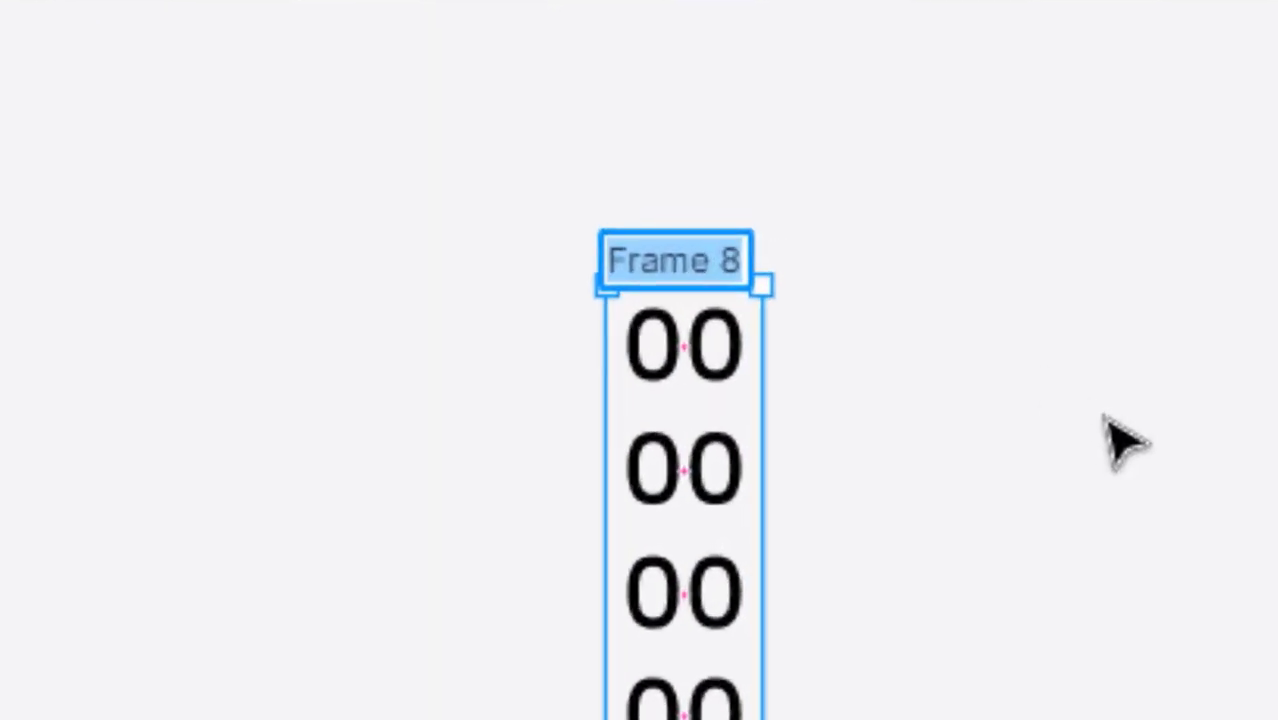
{"action": "type", "text": "numbers"}
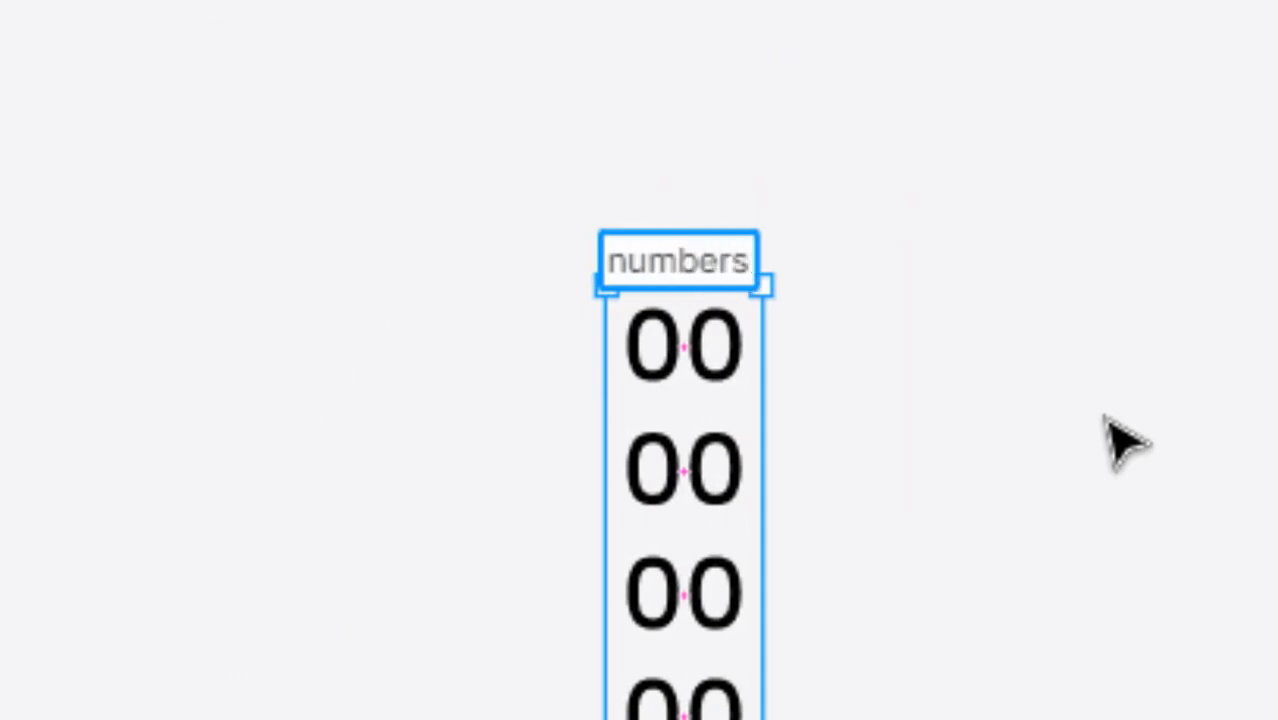
{"action": "left_click", "coordinate": [1105, 418]}
Compare the number column with the hours in the Select Time Picker mockup and inspect the "12" inside the numbers frame.
{"action": "left_click_drag", "start_coordinate": [790, 490], "coordinate": [863, 243]}
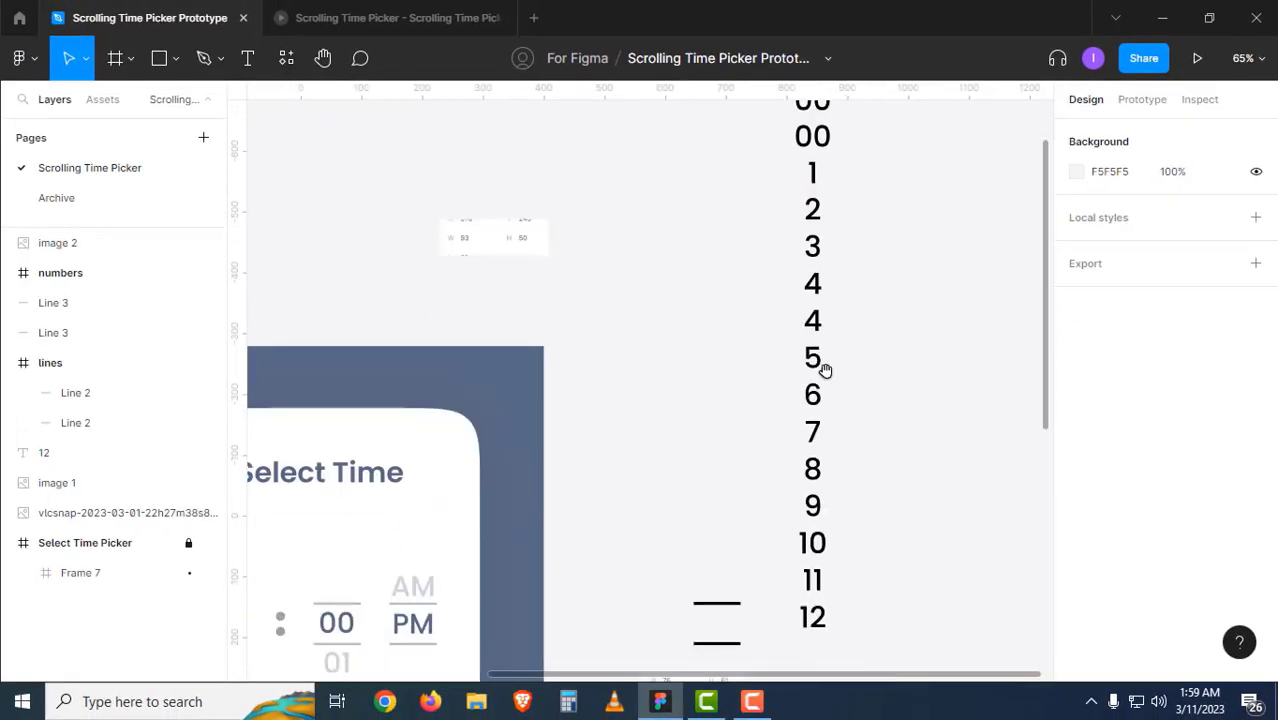
{"action": "scroll", "coordinate": [825, 370], "scroll_direction": "down", "scroll_amount": 5}
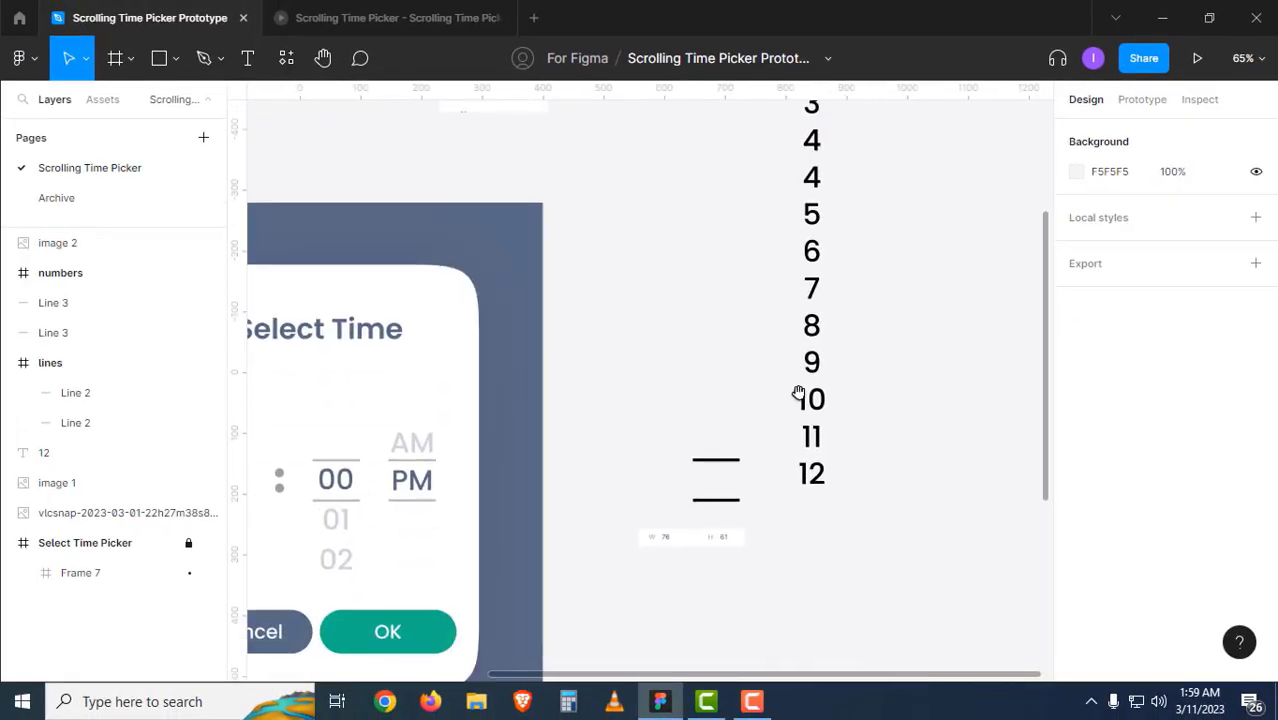
{"action": "scroll", "coordinate": [805, 397], "scroll_direction": "left", "scroll_amount": 4}
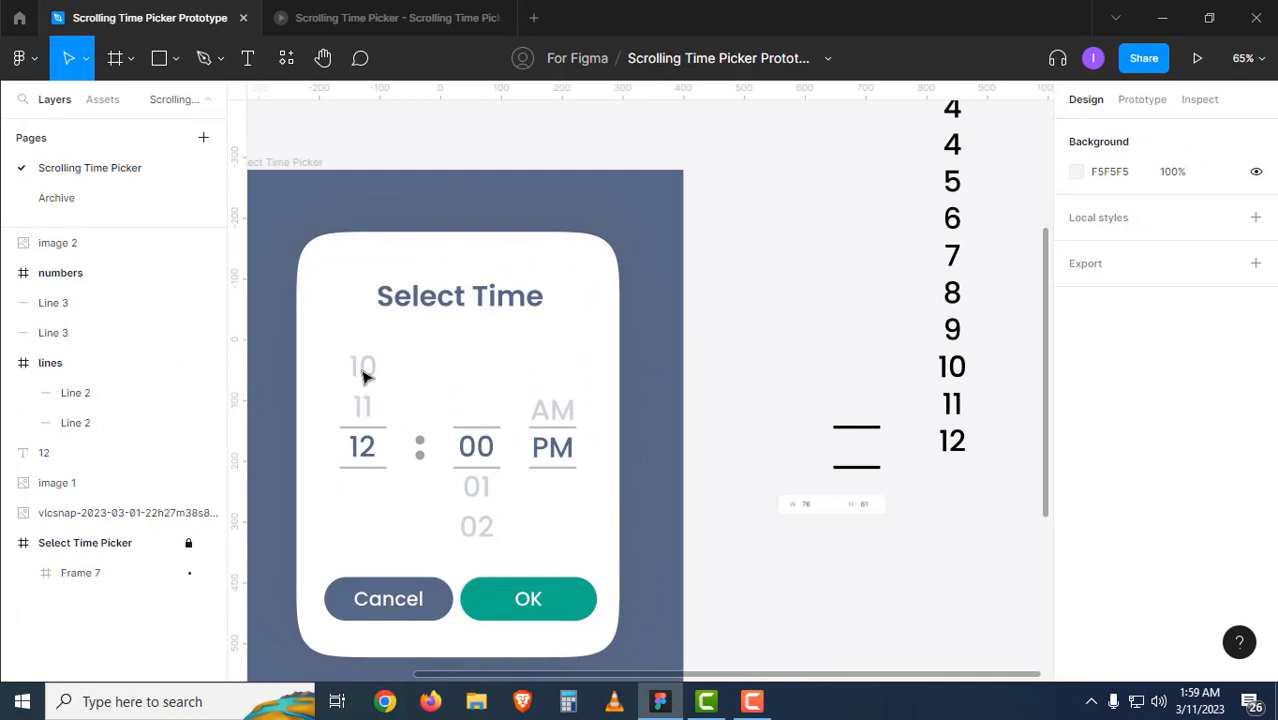
{"action": "left_click", "coordinate": [939, 450]}
{"action": "left_click", "coordinate": [952, 438]}
{"action": "scroll", "coordinate": [941, 380], "scroll_direction": "down", "scroll_amount": 6}
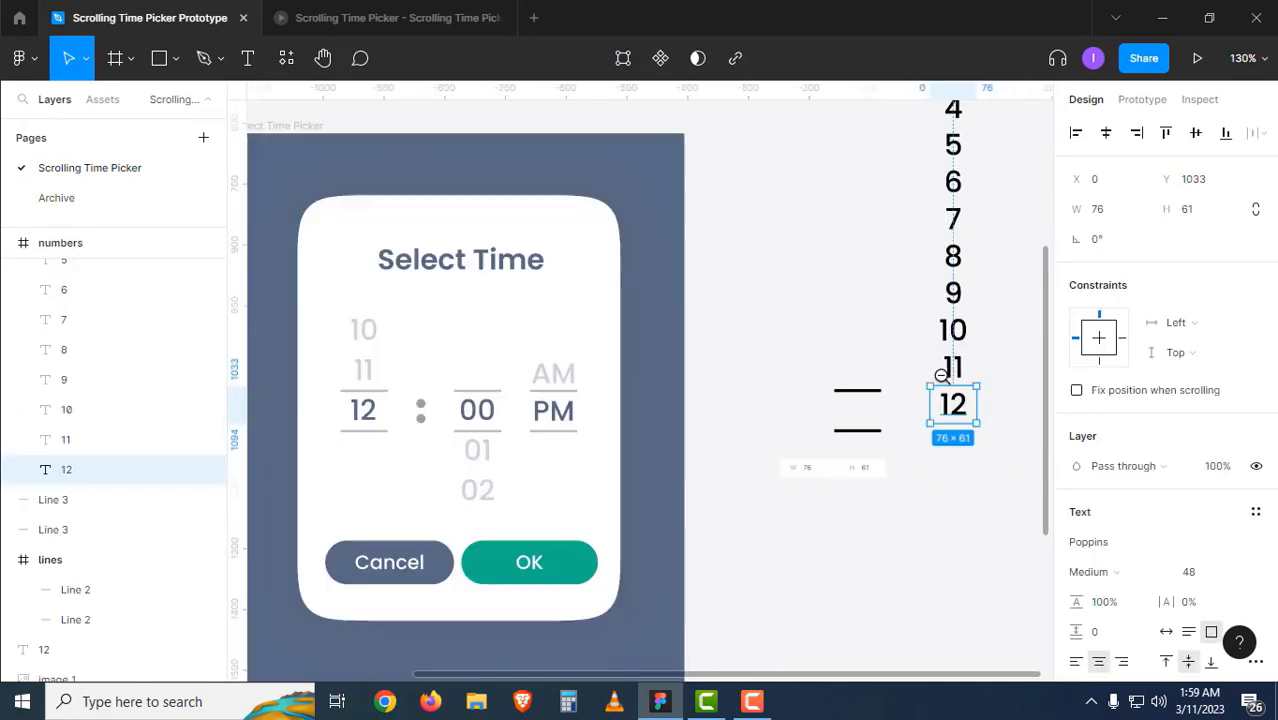
{"action": "scroll", "coordinate": [901, 517], "scroll_direction": "up", "scroll_amount": 3}
{"action": "key", "text": "z"}
{"action": "left_click", "coordinate": [941, 257]}
{"action": "left_click", "coordinate": [941, 257]}
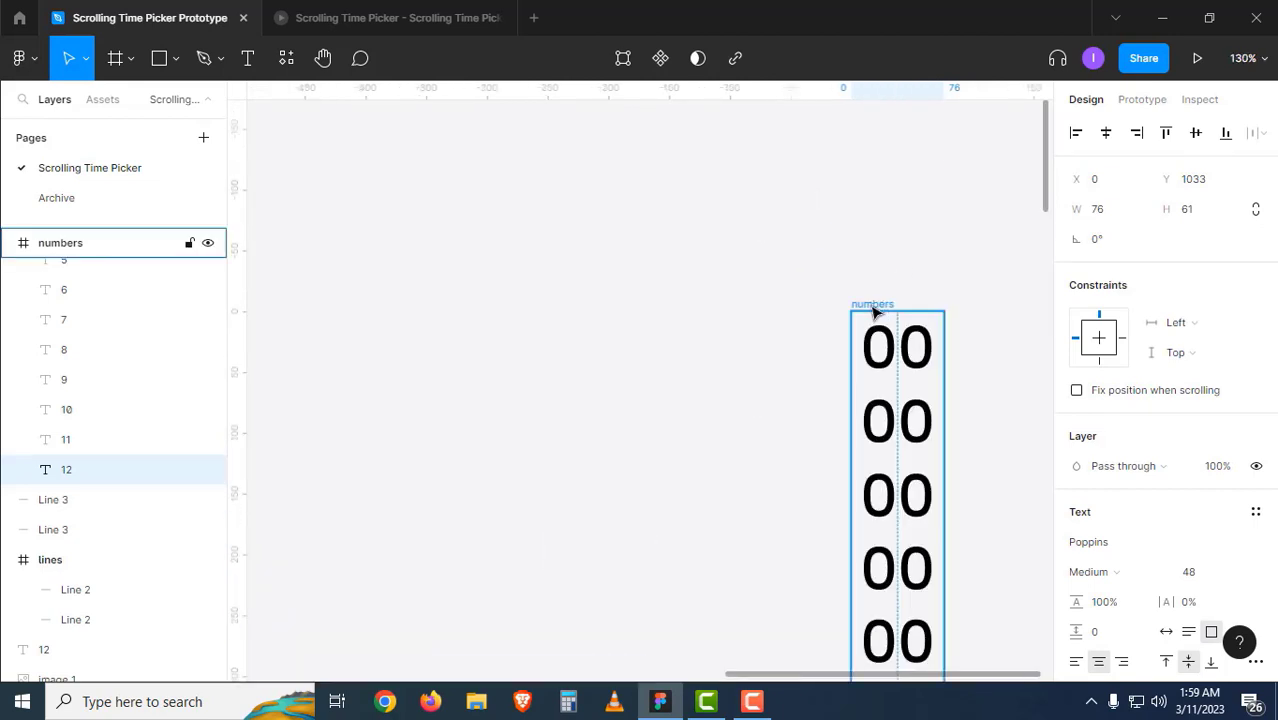
Inspect the numbers frame from its upper end downward and check the selection of the upper "4" inside it.
{"action": "left_click", "coordinate": [874, 308]}
{"action": "left_click_drag", "start_coordinate": [831, 392], "coordinate": [805, 300]}
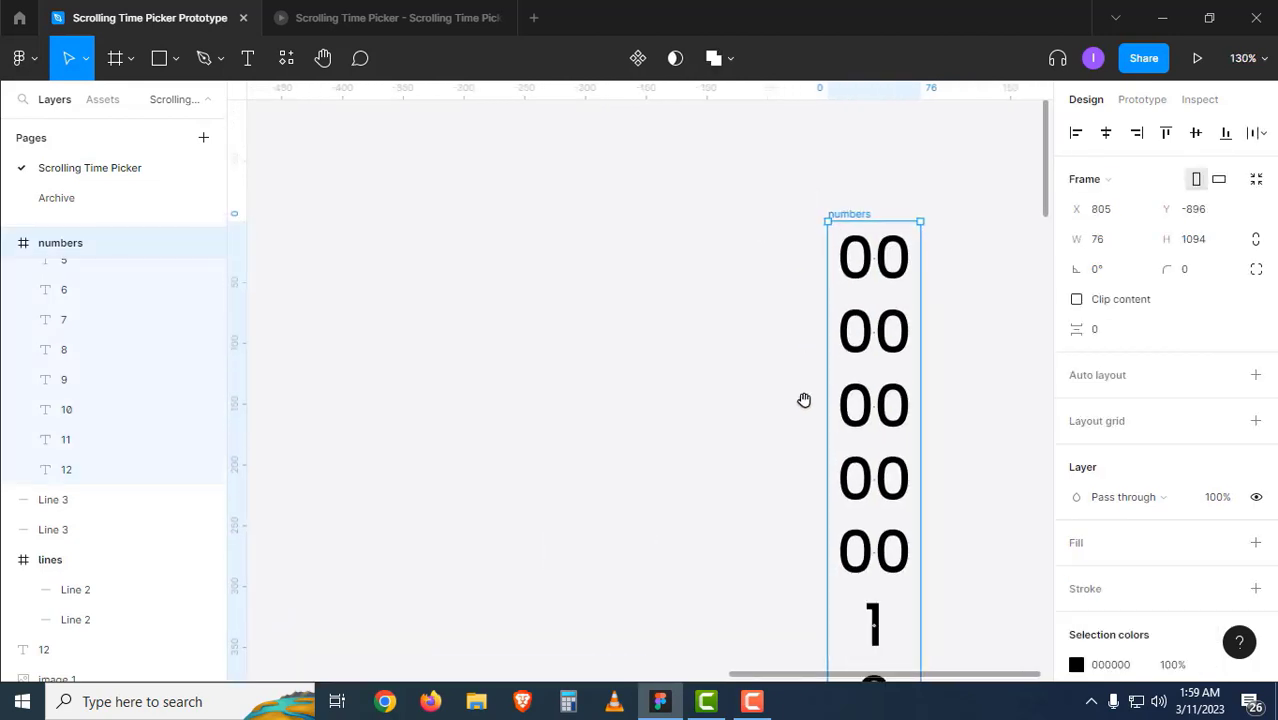
{"action": "left_click_drag", "start_coordinate": [776, 450], "coordinate": [765, 274]}
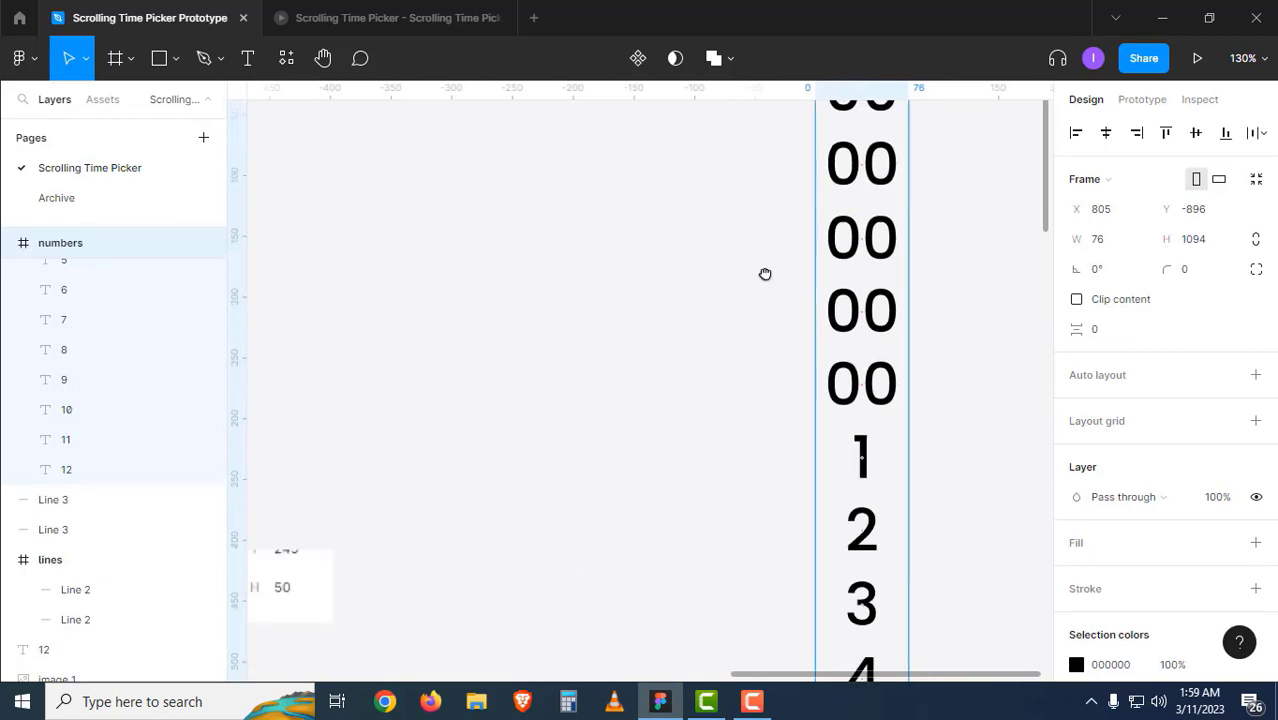
{"action": "scroll", "coordinate": [773, 439], "scroll_direction": "down", "scroll_amount": 3}
{"action": "left_click", "coordinate": [834, 398]}
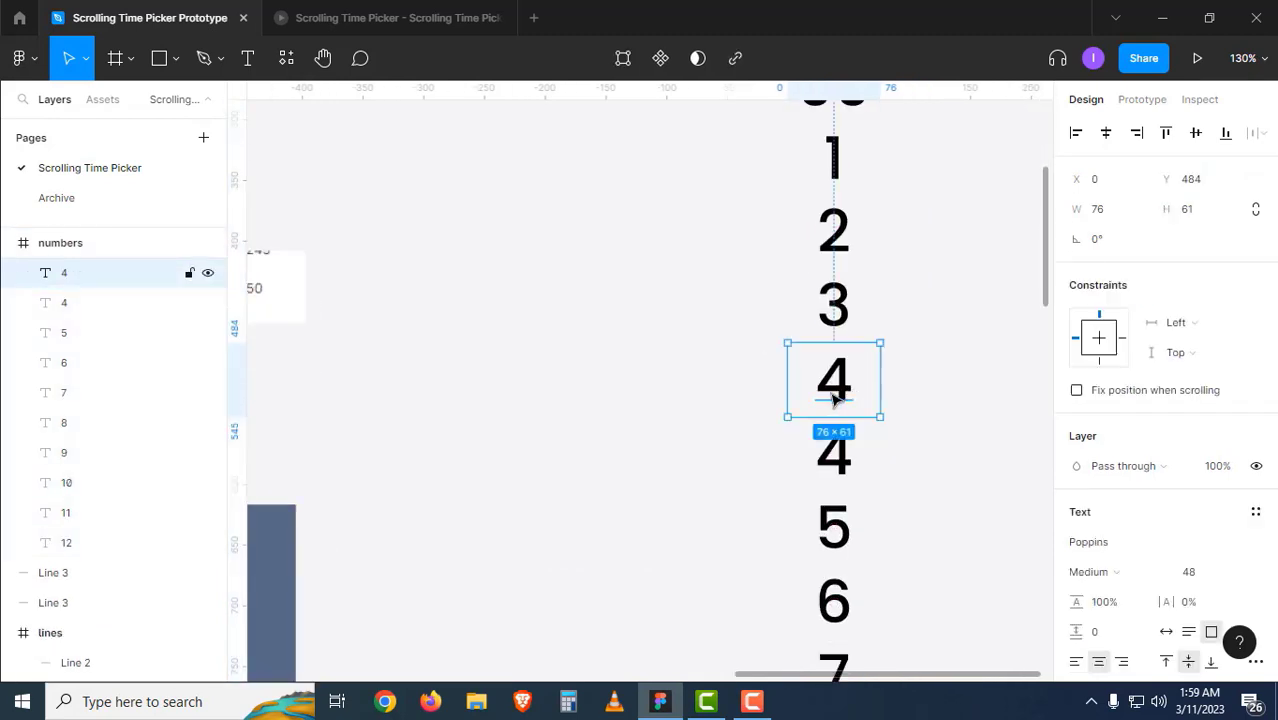
{"action": "left_click", "coordinate": [977, 344]}
{"action": "left_click_drag", "start_coordinate": [916, 354], "coordinate": [903, 640]}
{"action": "left_click_drag", "start_coordinate": [889, 305], "coordinate": [875, 637]}
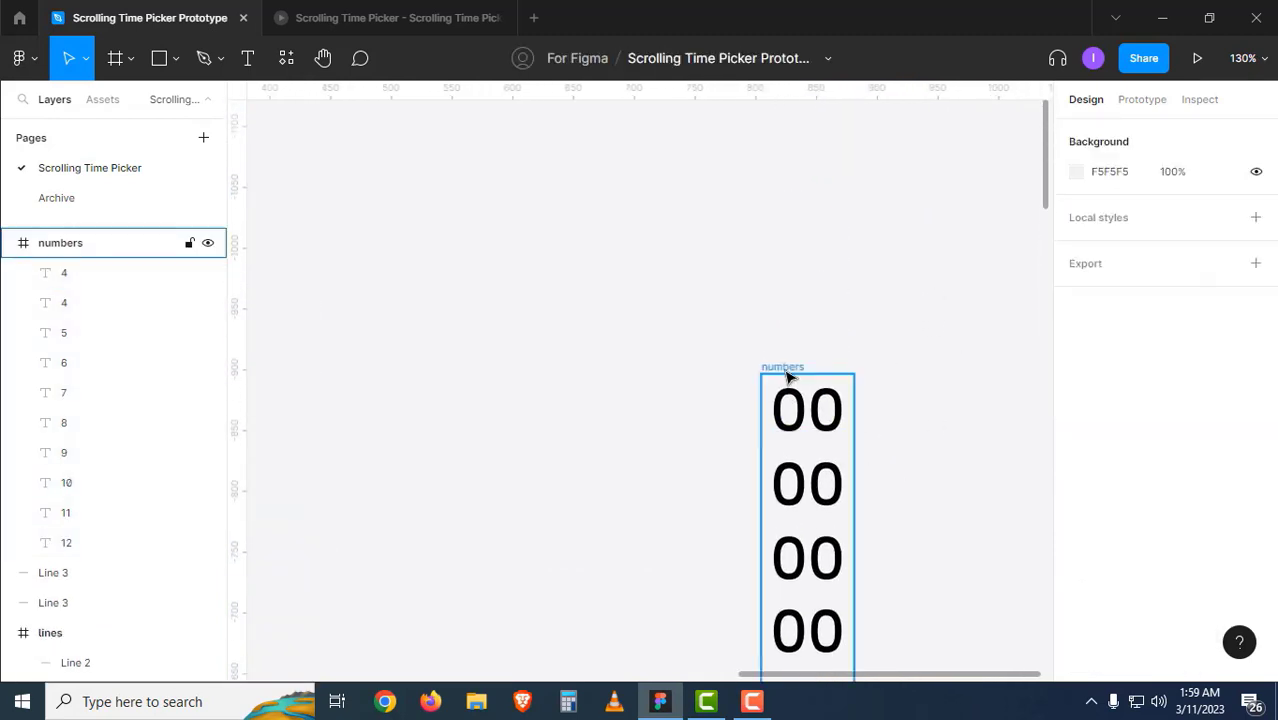
Group the numbers frame and move the group to X 648, Y -887 so the "12" sits between the two lines.
{"action": "left_click", "coordinate": [787, 377]}
{"action": "key", "text": "ctrl+g"}
{"action": "left_click", "coordinate": [950, 530]}
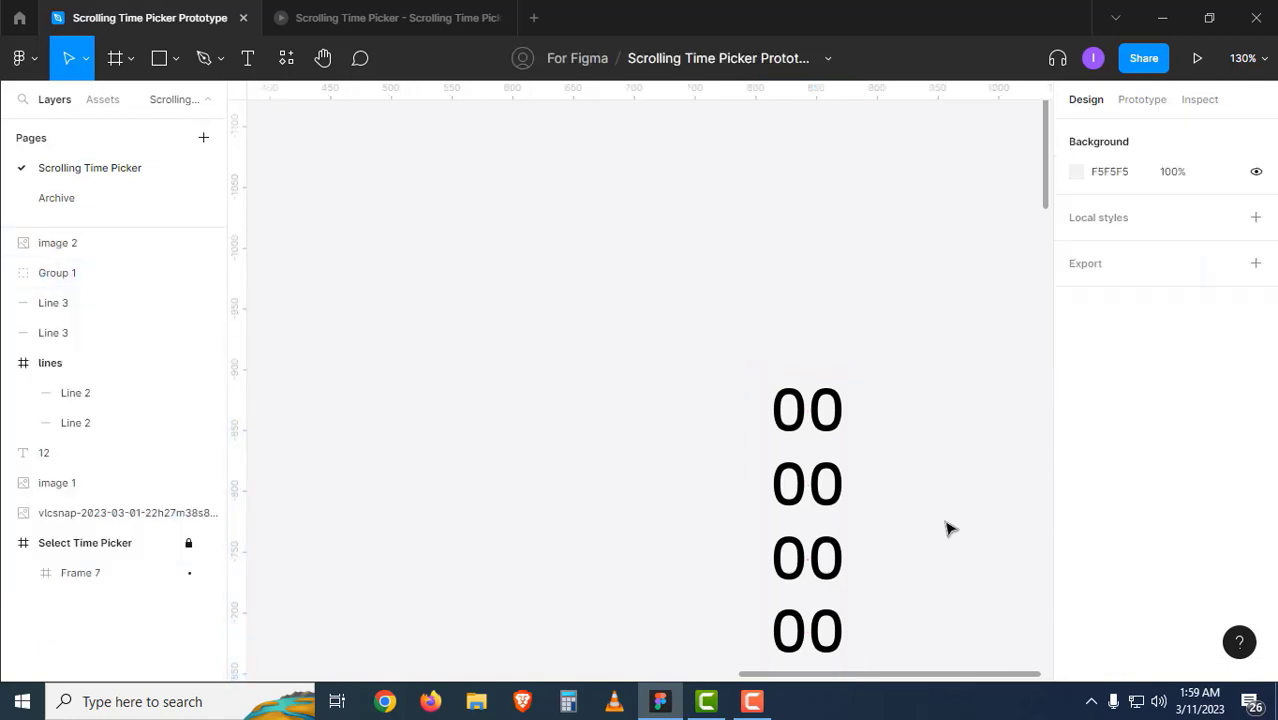
{"action": "scroll", "coordinate": [941, 391], "scroll_direction": "down", "scroll_amount": 8}
{"action": "left_click", "coordinate": [887, 314]}
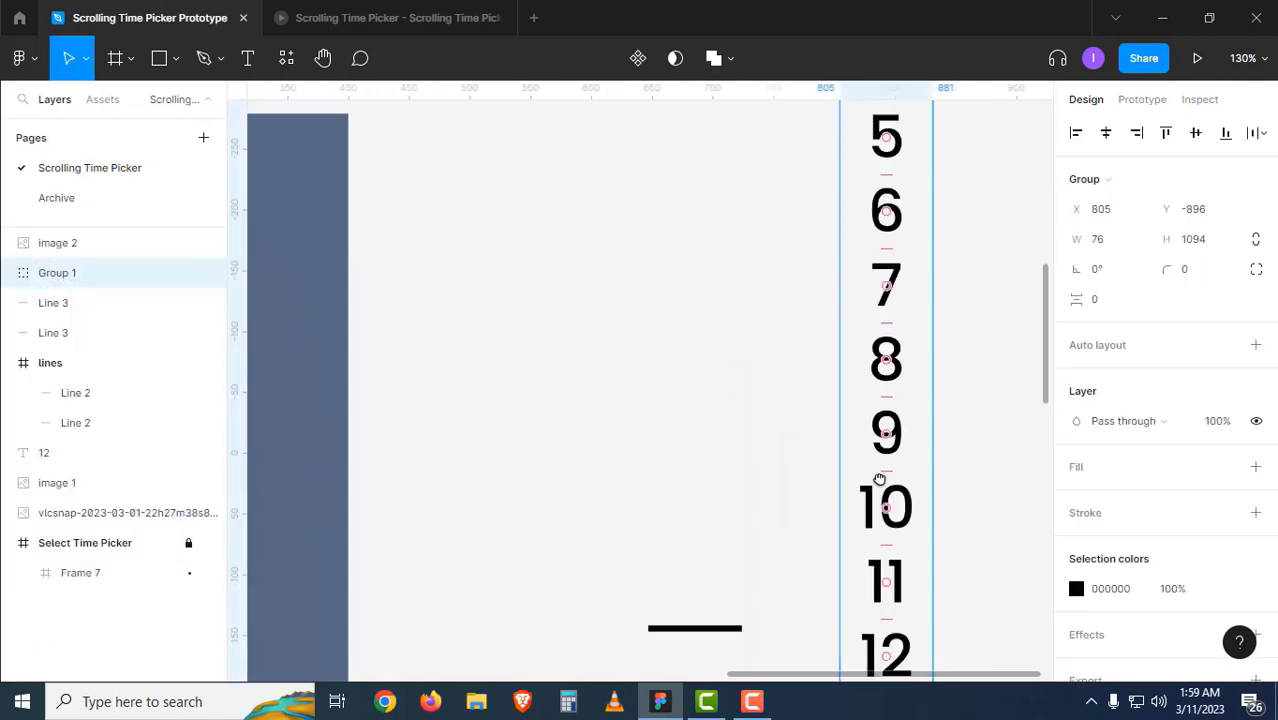
{"action": "scroll", "coordinate": [879, 480], "scroll_direction": "down", "scroll_amount": 3}
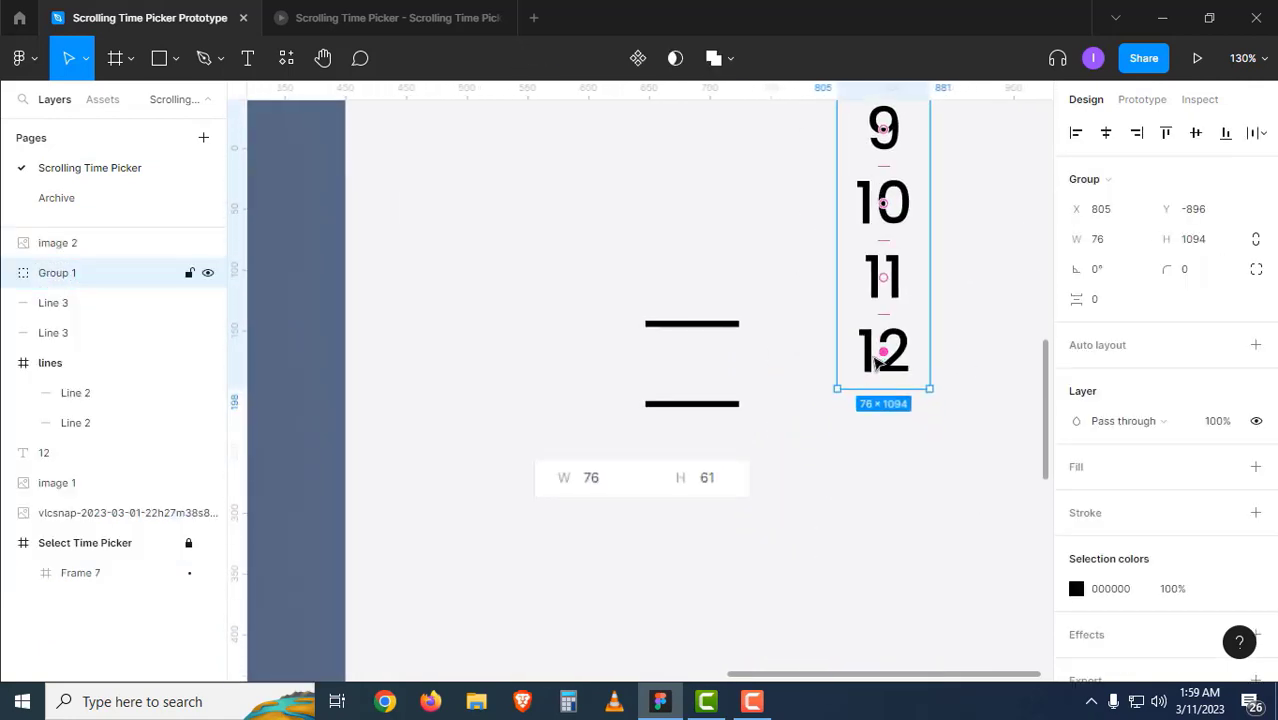
{"action": "left_click", "coordinate": [930, 437]}
{"action": "left_click_drag", "start_coordinate": [907, 365], "coordinate": [714, 383]}
Fine-tune the group's position to X 647, Y -886, flush with the lower line's upper edge and its end.
{"action": "scroll", "coordinate": [700, 385], "scroll_direction": "up", "scroll_amount": 5}
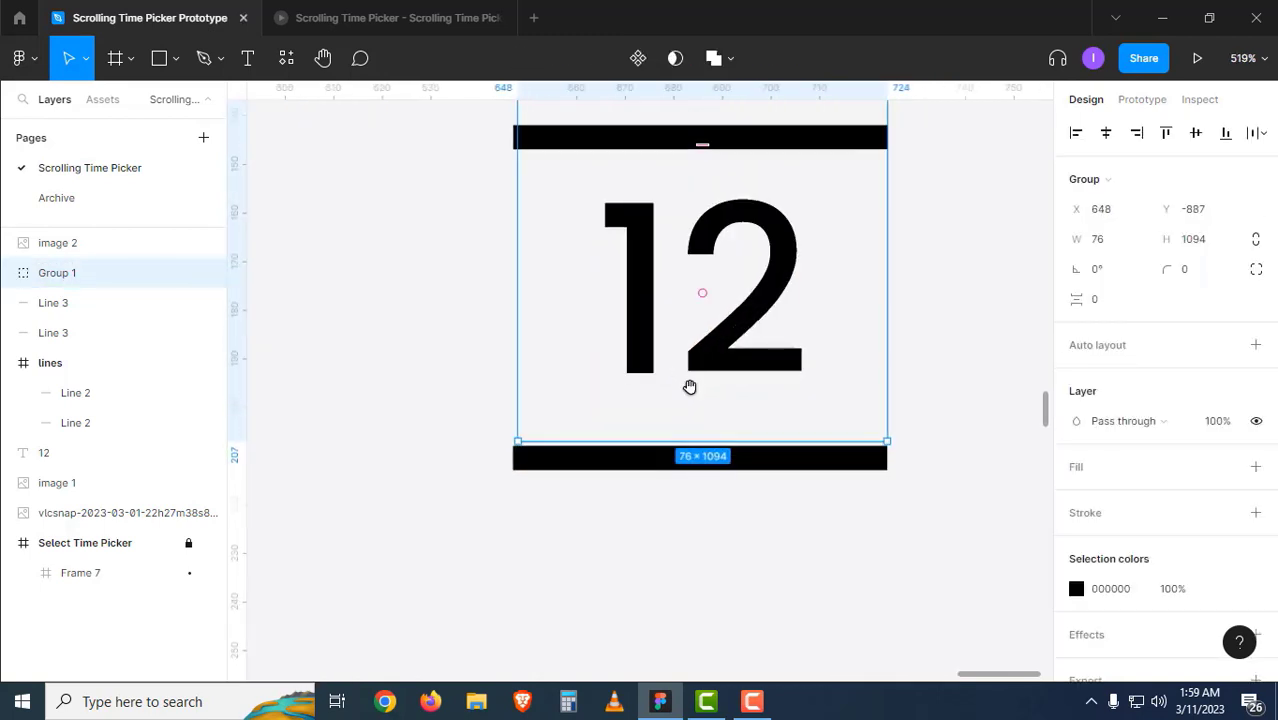
{"action": "scroll", "coordinate": [706, 368], "scroll_direction": "left", "scroll_amount": 4}
{"action": "scroll", "coordinate": [699, 391], "scroll_direction": "up", "scroll_amount": 5}
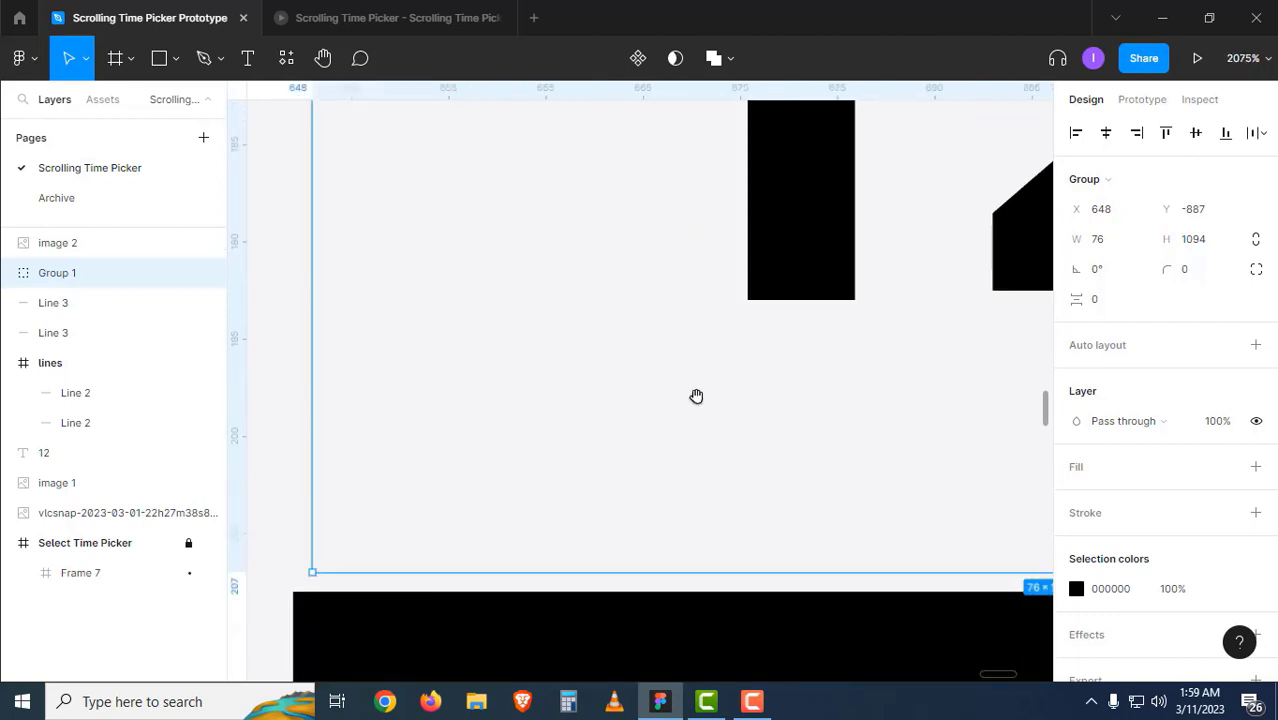
{"action": "left_click_drag", "start_coordinate": [907, 161], "coordinate": [900, 168]}
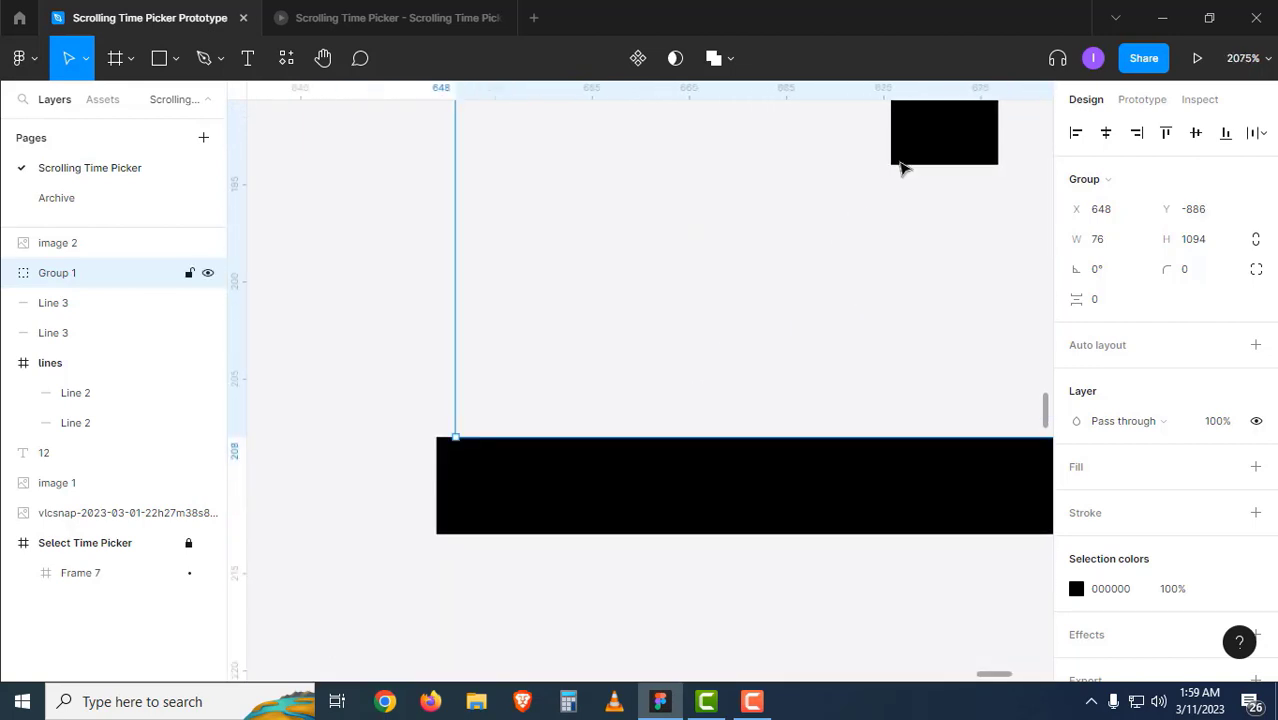
{"action": "key", "text": "Left"}
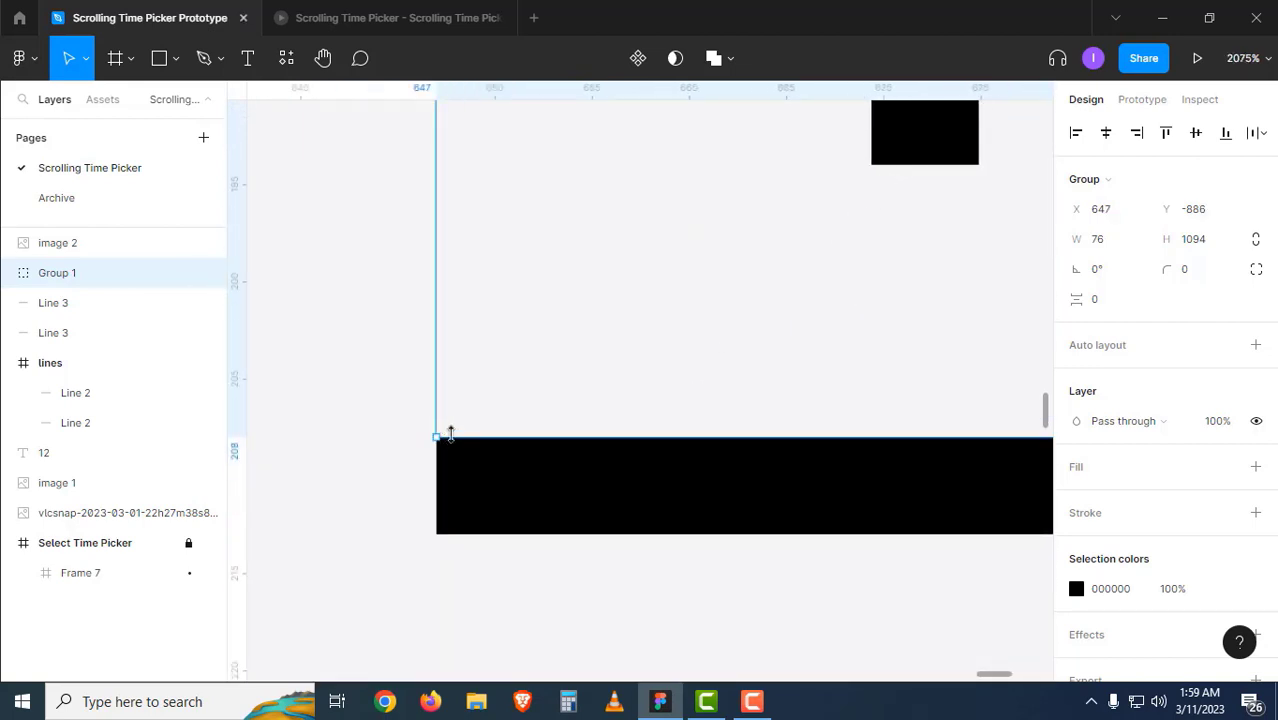
Ungroup the aligned column so the numbers frame is a separate top-level object again.
{"action": "scroll", "coordinate": [713, 322], "scroll_direction": "down", "scroll_amount": 6}
{"action": "scroll", "coordinate": [742, 334], "scroll_direction": "down", "scroll_amount": 5}
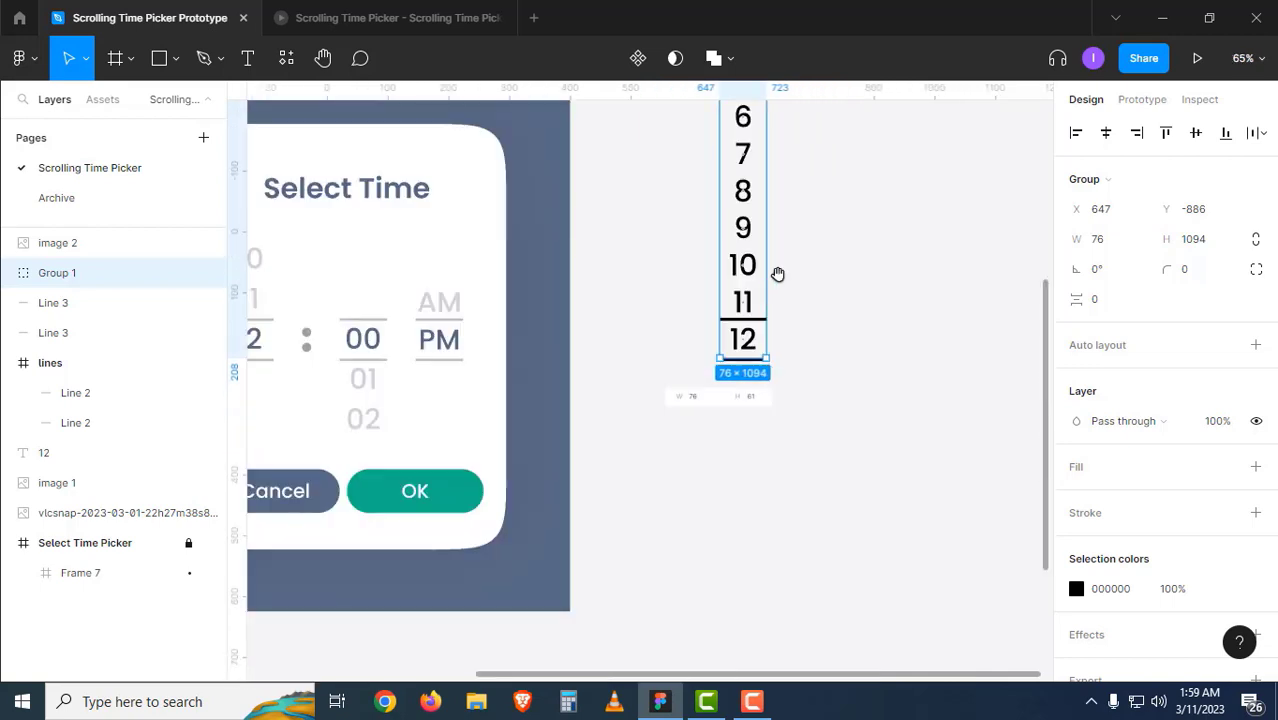
{"action": "scroll", "coordinate": [778, 274], "scroll_direction": "up", "scroll_amount": 8}
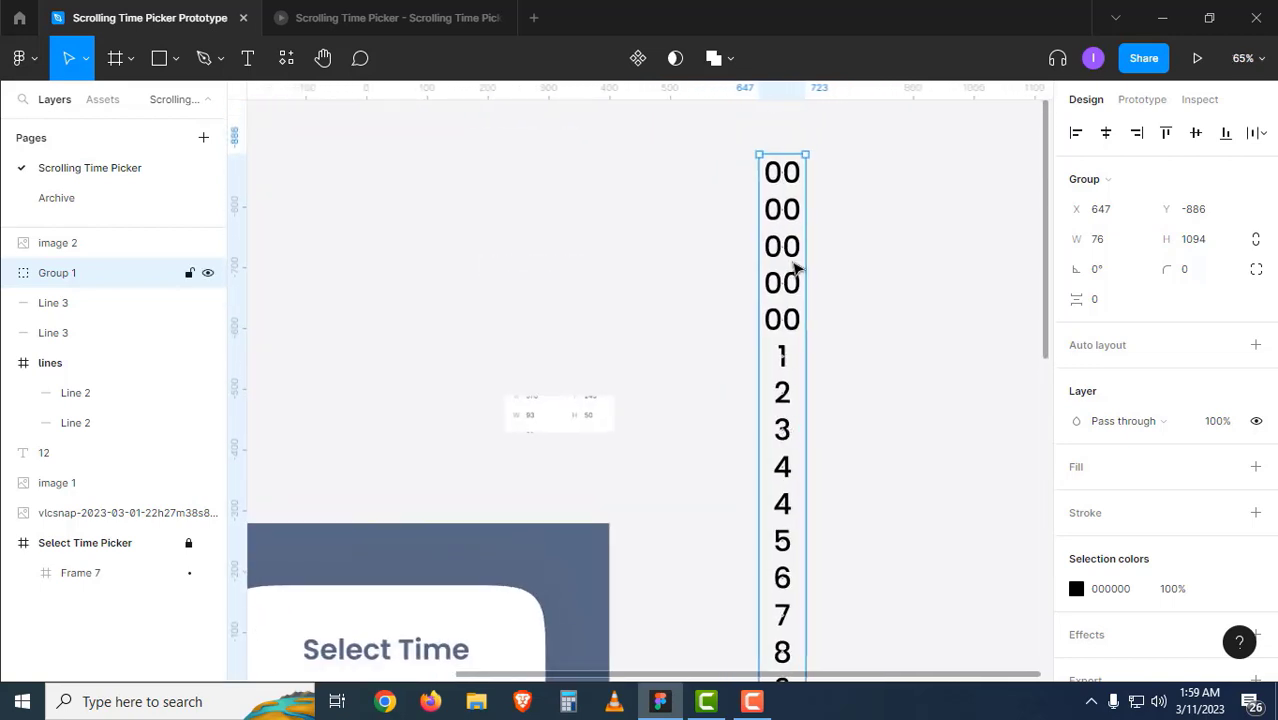
{"action": "right_click", "coordinate": [797, 268]}
{"action": "left_click", "coordinate": [830, 358]}
{"action": "left_click", "coordinate": [868, 265]}
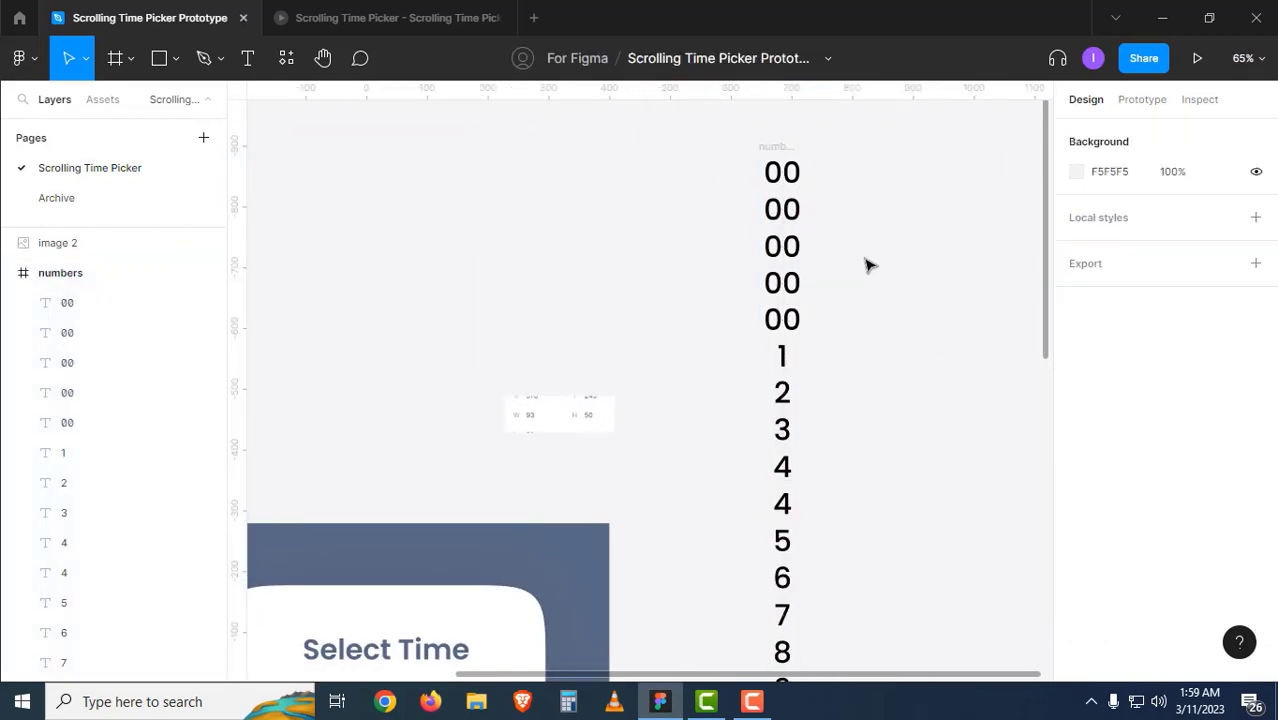
Shorten the numbers frame from its upper edge to a height of 502 at Y -294, without moving its texts.
{"action": "left_click", "coordinate": [778, 148]}
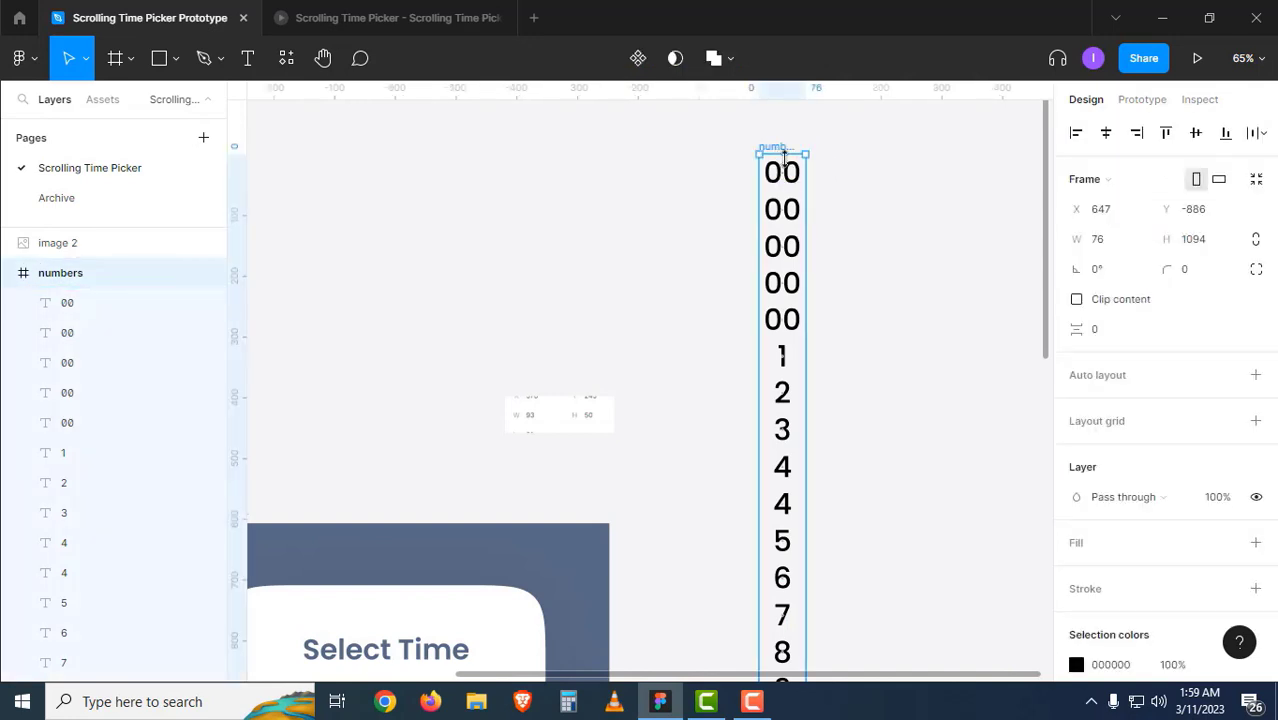
{"action": "left_click_drag", "start_coordinate": [784, 155], "coordinate": [786, 513]}
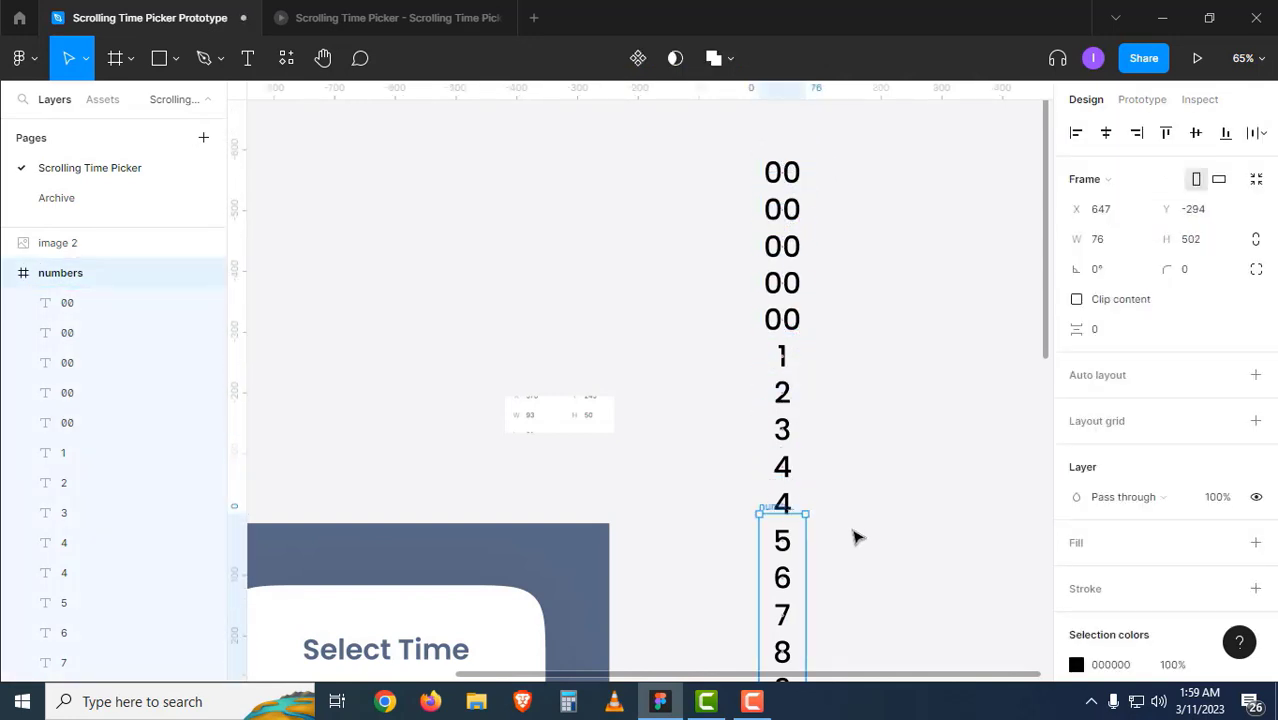
{"action": "left_click", "coordinate": [870, 544]}
{"action": "left_click_drag", "start_coordinate": [869, 562], "coordinate": [895, 174]}
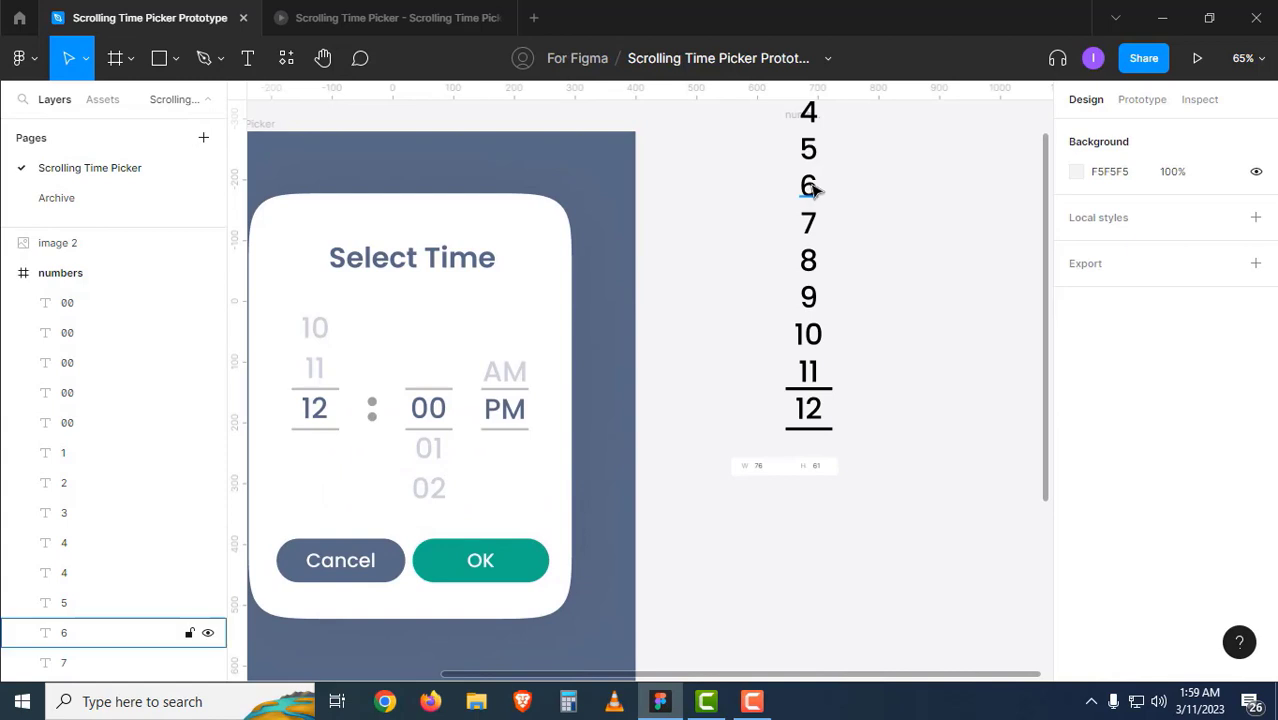
Shorten the numbers frame from its upper edge to a height of 183 at Y 25, flush with the top of the "10" text box.
{"action": "left_click_drag", "start_coordinate": [792, 120], "coordinate": [821, 316]}
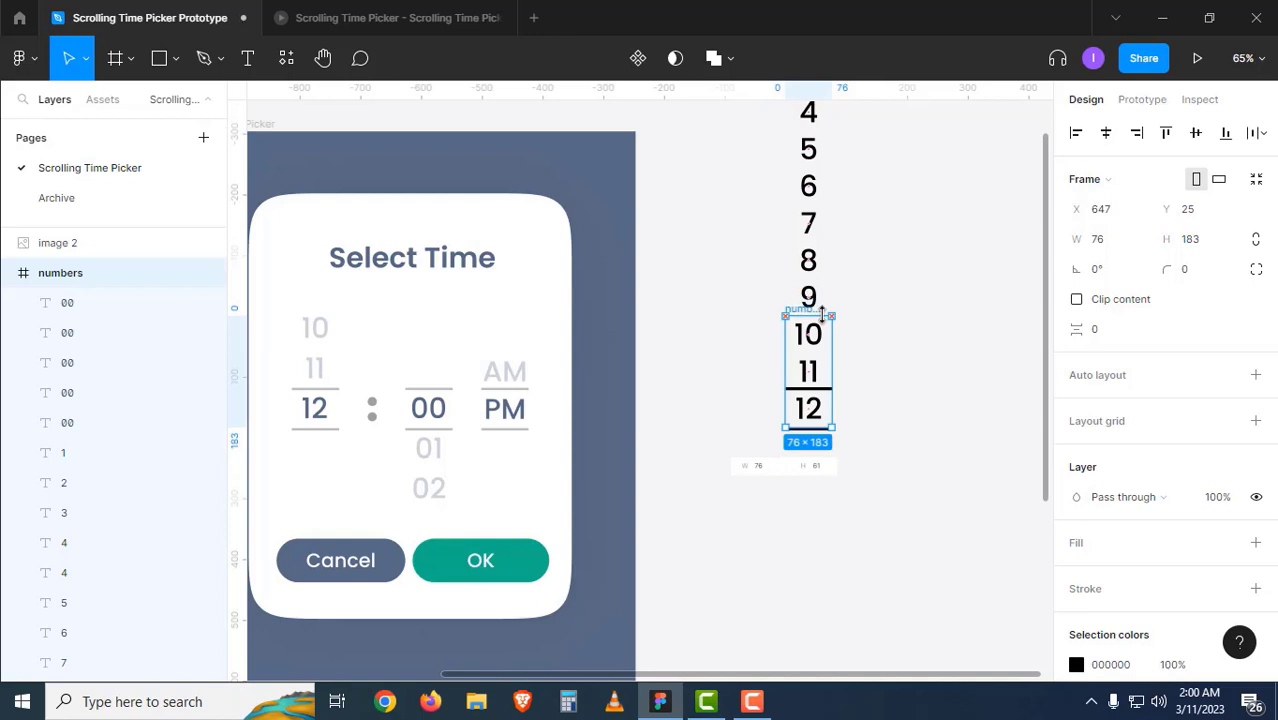
{"action": "left_click", "coordinate": [838, 376]}
{"action": "scroll", "coordinate": [816, 345], "scroll_direction": "up", "scroll_amount": 4}
{"action": "left_click", "coordinate": [816, 341]}
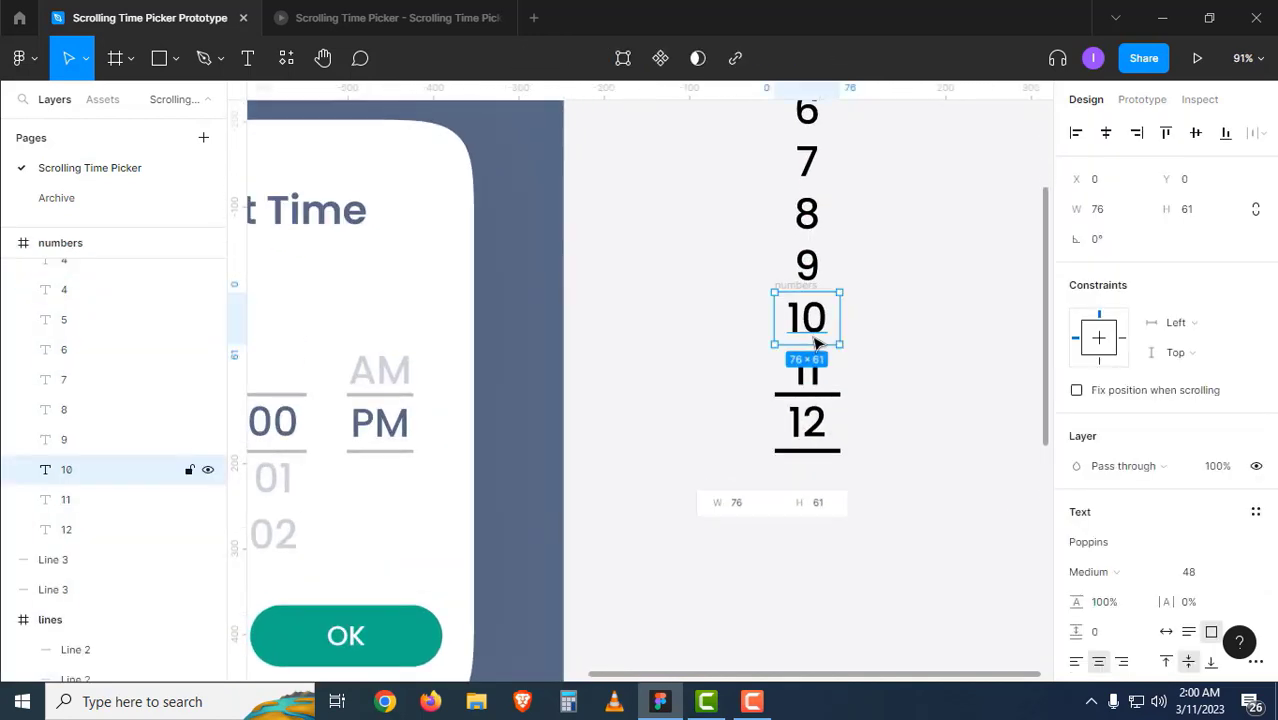
{"action": "scroll", "coordinate": [816, 343], "scroll_direction": "up", "scroll_amount": 5}
{"action": "key", "text": "Escape"}
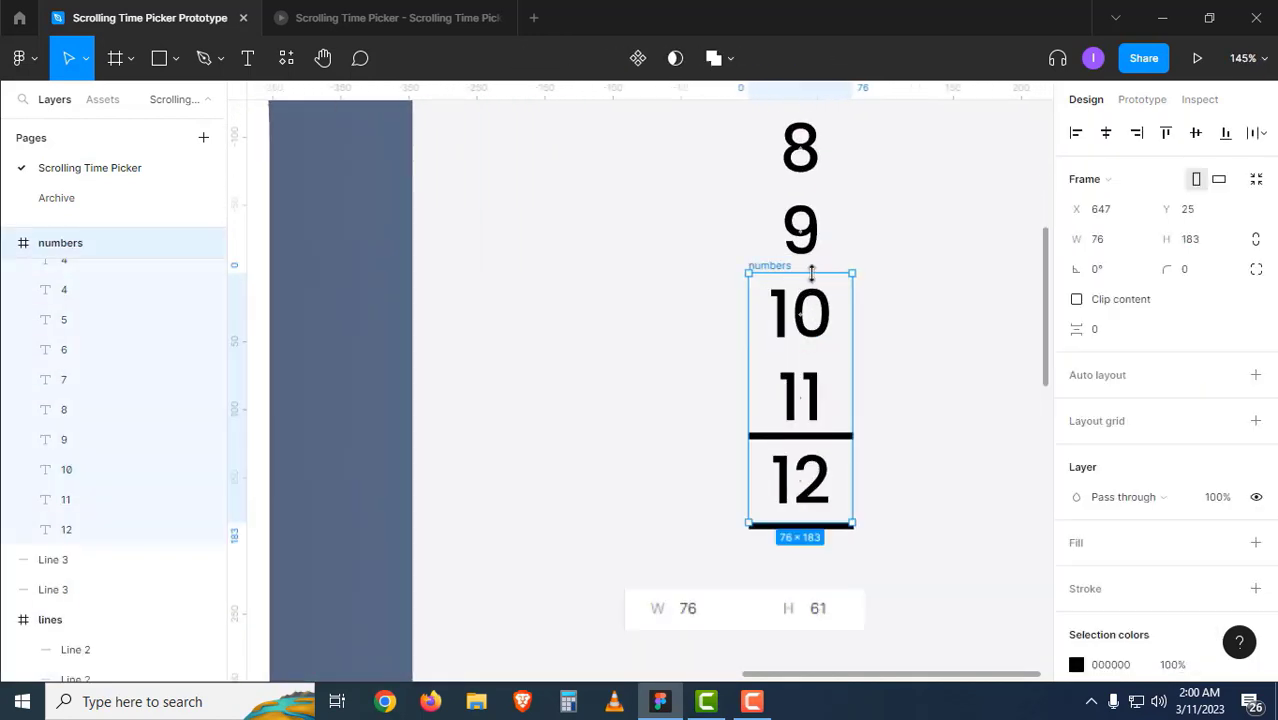
{"action": "mouse_move", "coordinate": [822, 273]}
{"action": "left_mouse_down"}
{"action": "mouse_move", "coordinate": [823, 255]}
{"action": "mouse_move", "coordinate": [822, 269]}
{"action": "left_mouse_up"}
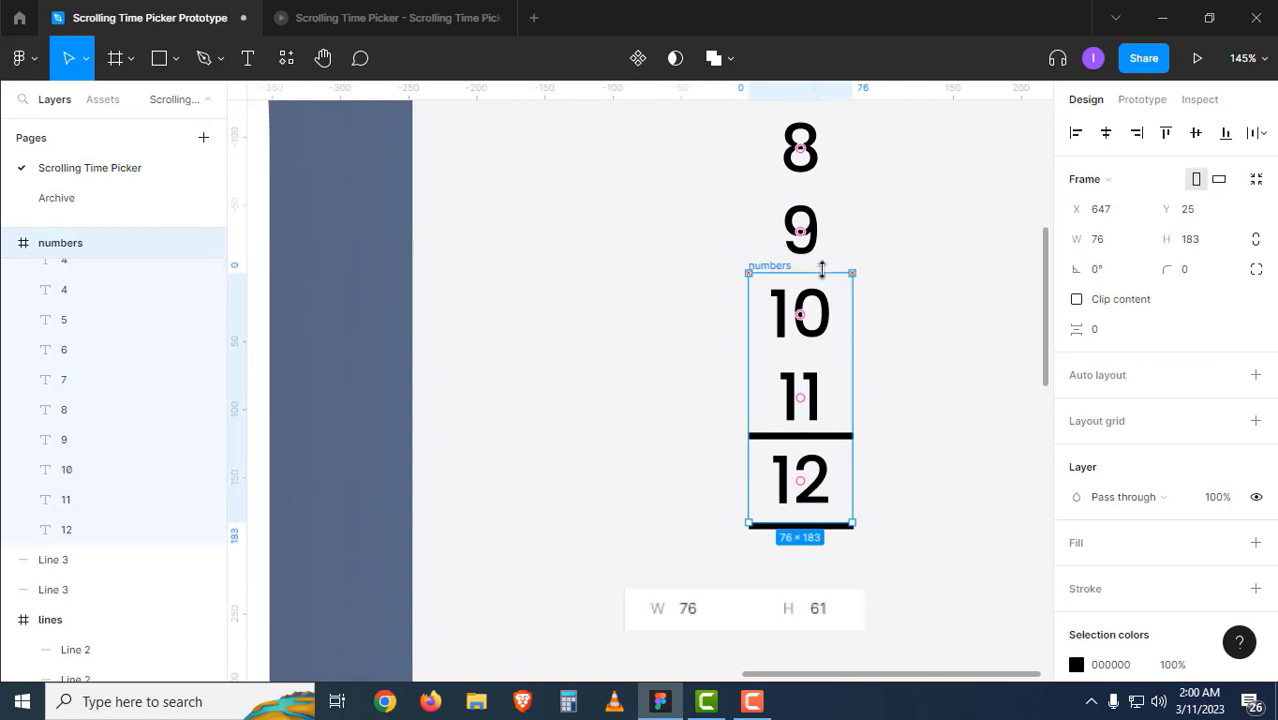
{"action": "left_click", "coordinate": [885, 292]}
{"action": "left_click", "coordinate": [810, 322]}
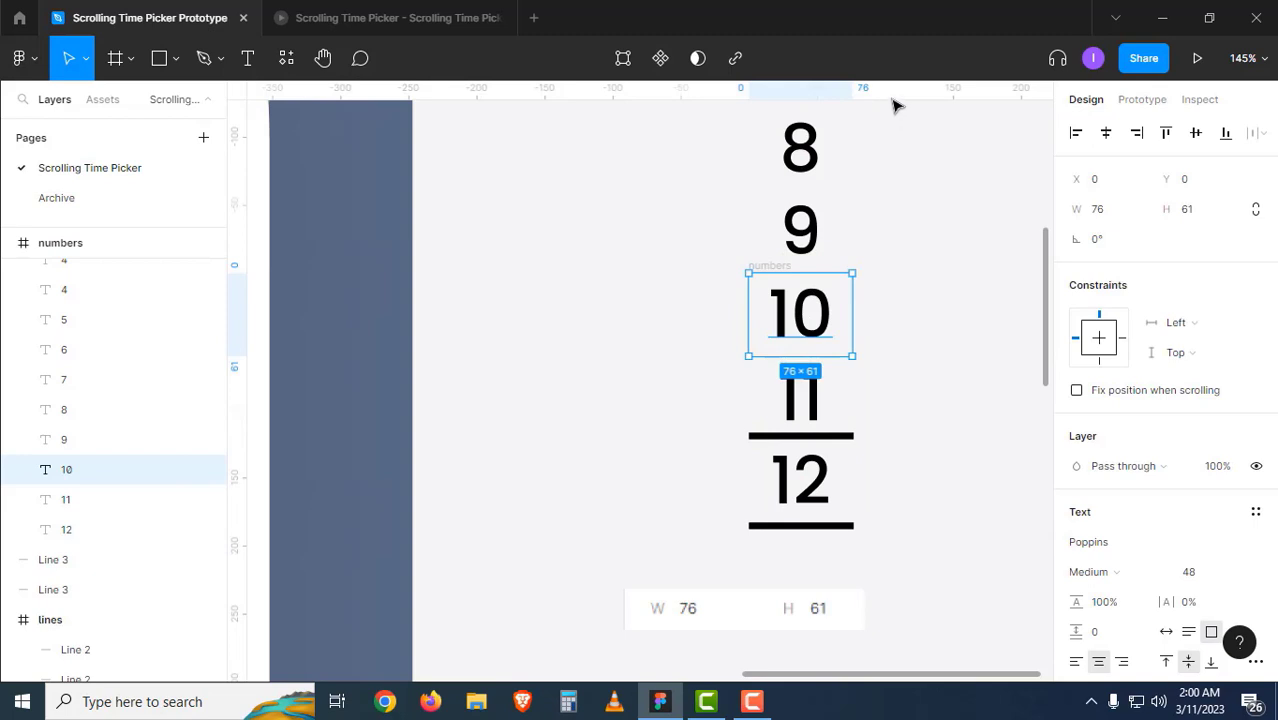
Place a horizontal guide at Y 25 along the top of the "10" and match the numbers frame's upper edge to it.
{"action": "left_click_drag", "start_coordinate": [893, 99], "coordinate": [866, 271]}
{"action": "left_click", "coordinate": [880, 324]}
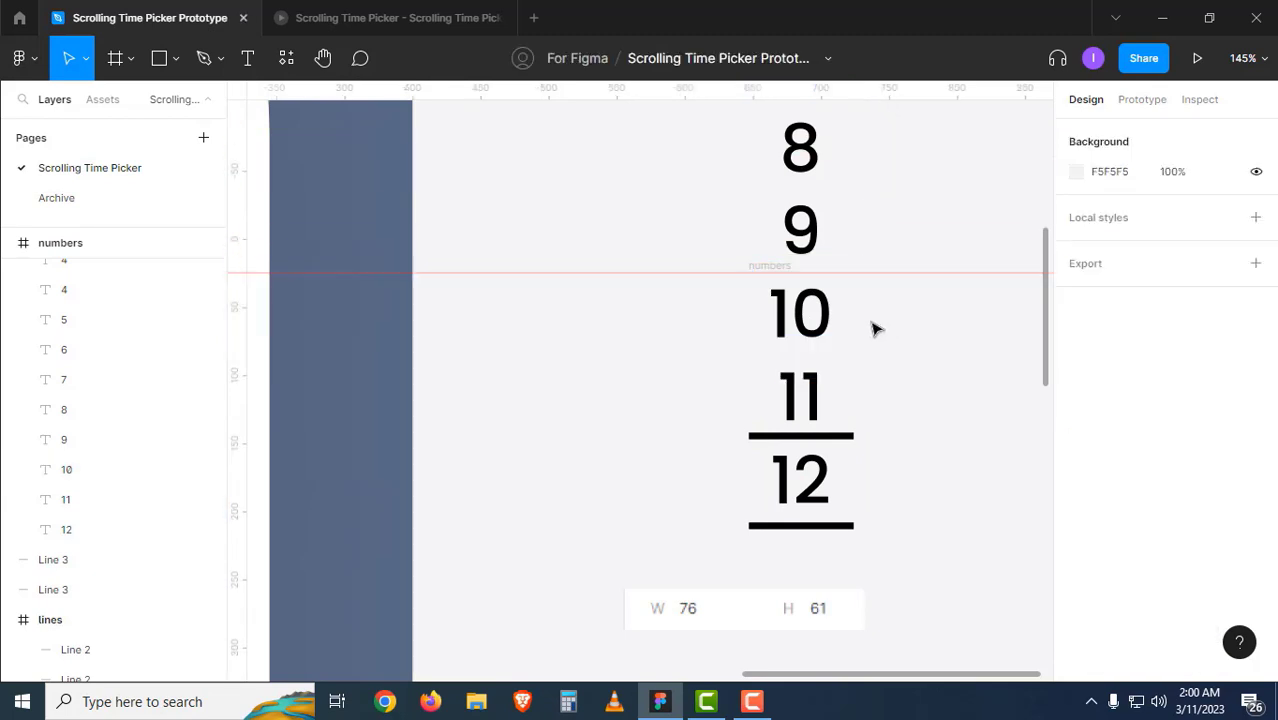
{"action": "left_click", "coordinate": [813, 329]}
{"action": "left_click", "coordinate": [893, 341]}
{"action": "left_click", "coordinate": [784, 271]}
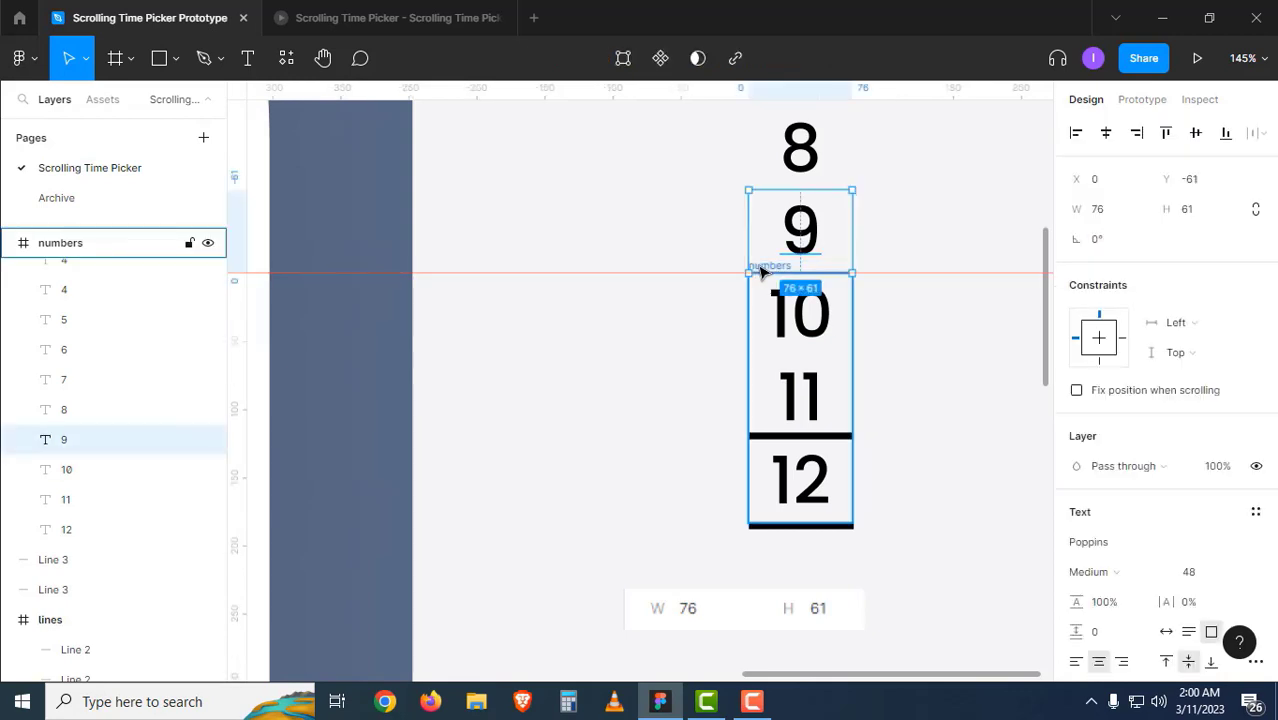
{"action": "scroll", "coordinate": [816, 313], "scroll_direction": "up", "scroll_amount": 3}
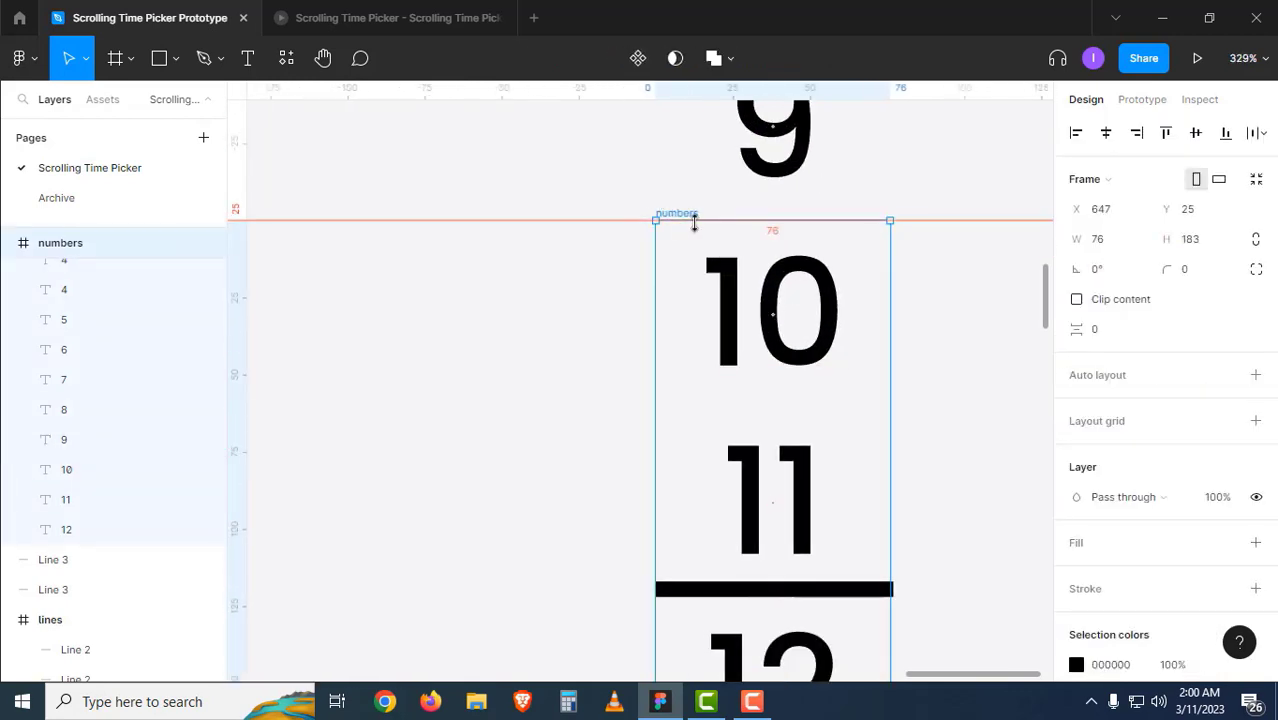
{"action": "mouse_move", "coordinate": [702, 220]}
{"action": "left_mouse_down"}
{"action": "mouse_move", "coordinate": [710, 240]}
{"action": "mouse_move", "coordinate": [716, 219]}
{"action": "left_mouse_up"}
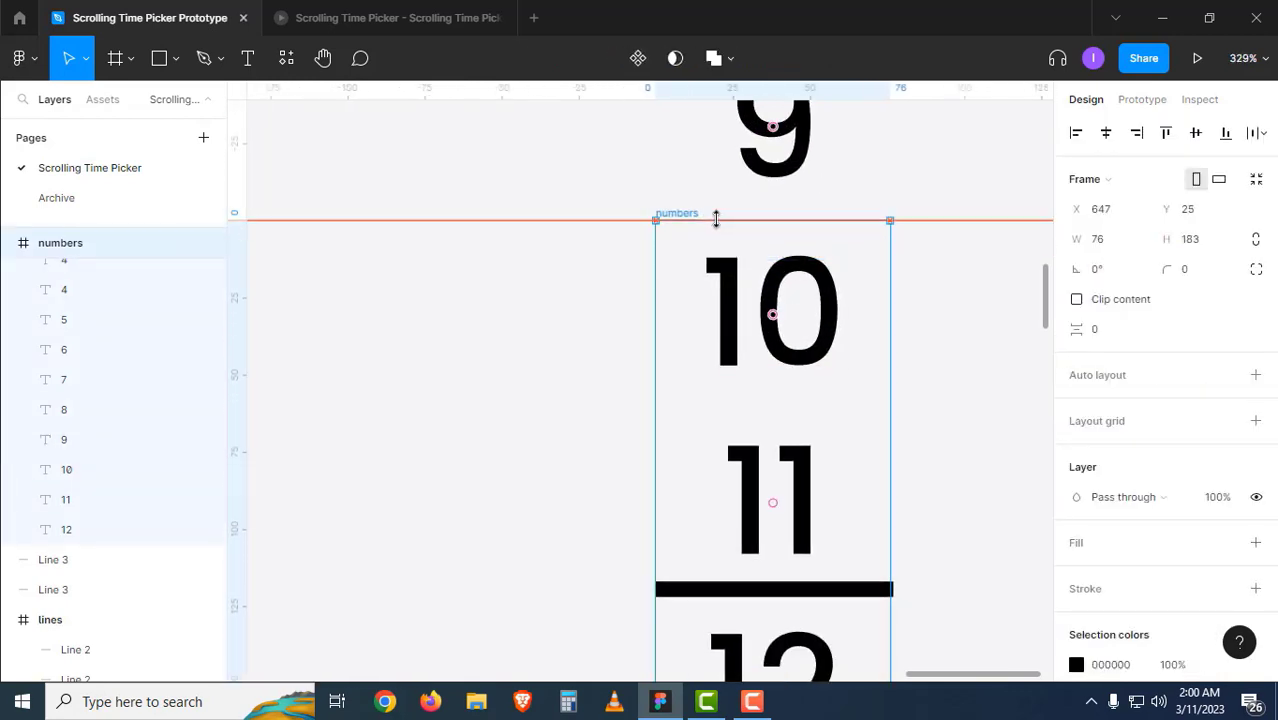
Hide the rulers and the guide on the canvas.
{"action": "scroll", "coordinate": [768, 305], "scroll_direction": "down", "scroll_amount": 5}
{"action": "left_click", "coordinate": [797, 316]}
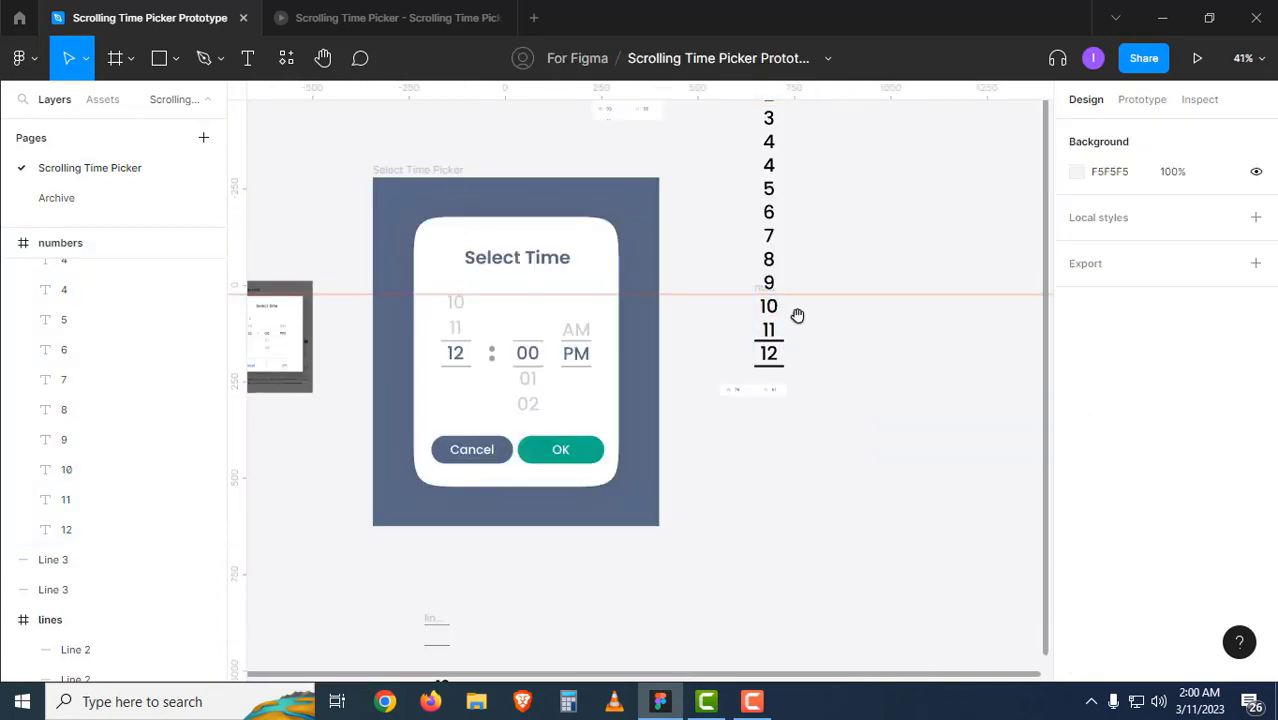
{"action": "left_click_drag", "start_coordinate": [797, 316], "coordinate": [795, 378]}
{"action": "scroll", "coordinate": [819, 280], "scroll_direction": "up", "scroll_amount": 1}
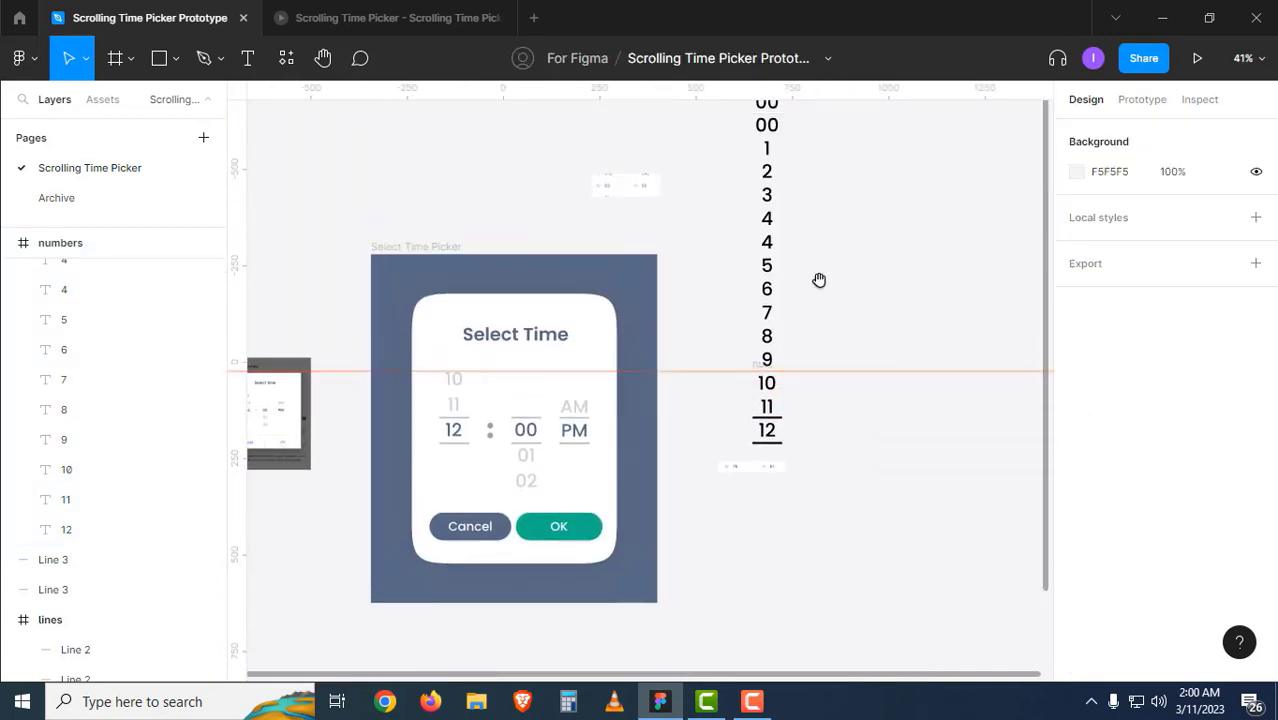
{"action": "key", "text": "shift+r"}
Turn on content clipping for the numbers frame so only 10, 11 and 12 show.
{"action": "scroll", "coordinate": [846, 296], "scroll_direction": "up", "scroll_amount": 5}
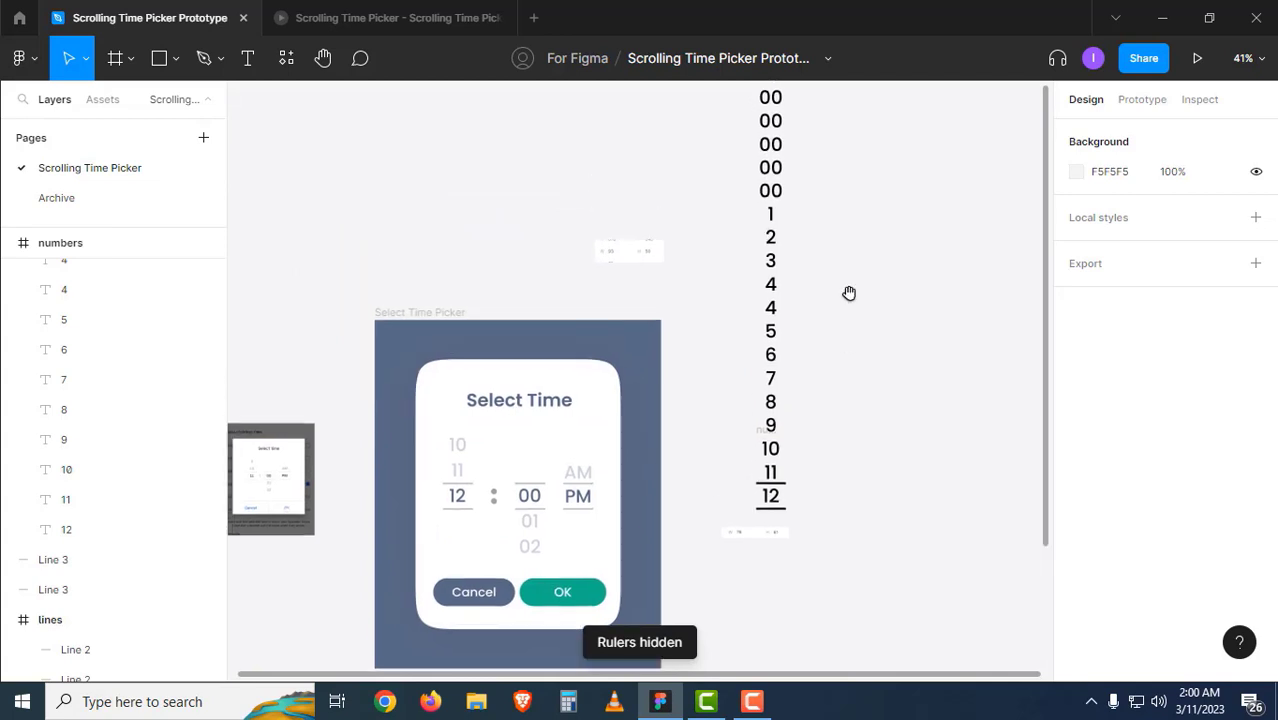
{"action": "scroll", "coordinate": [785, 405], "scroll_direction": "up", "scroll_amount": 3}
{"action": "left_click", "coordinate": [778, 358]}
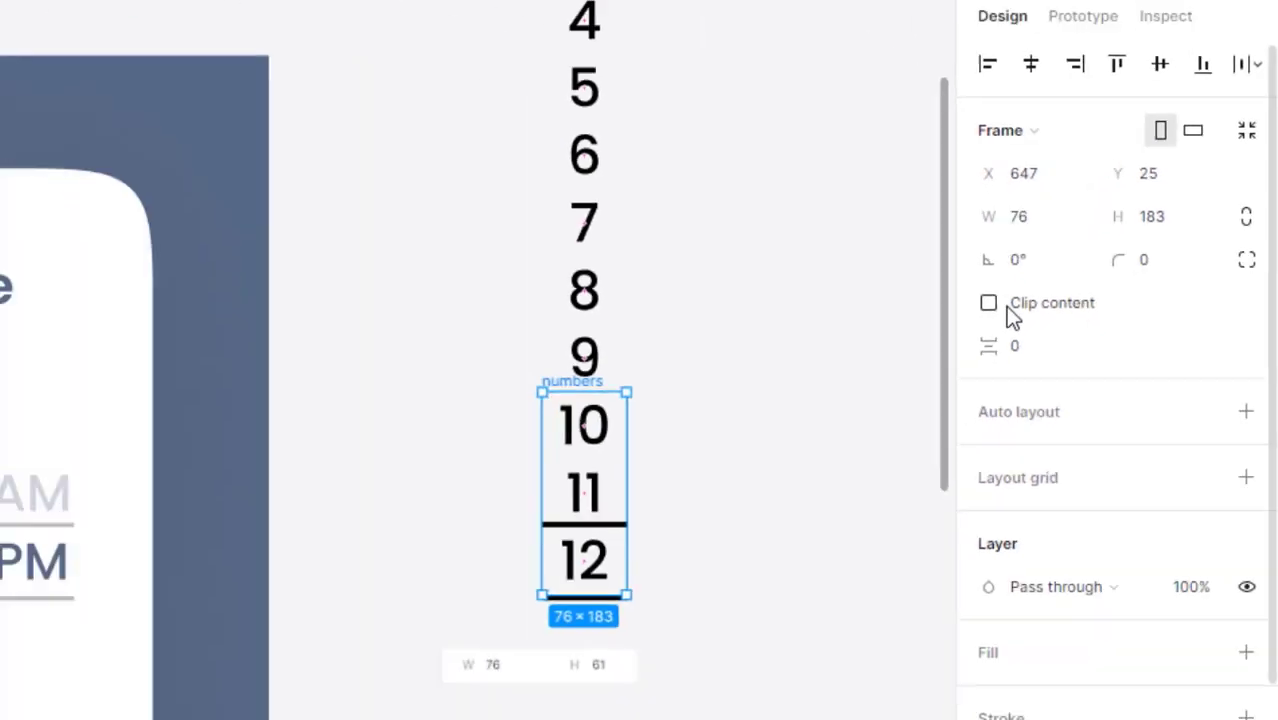
{"action": "left_click", "coordinate": [1007, 308]}
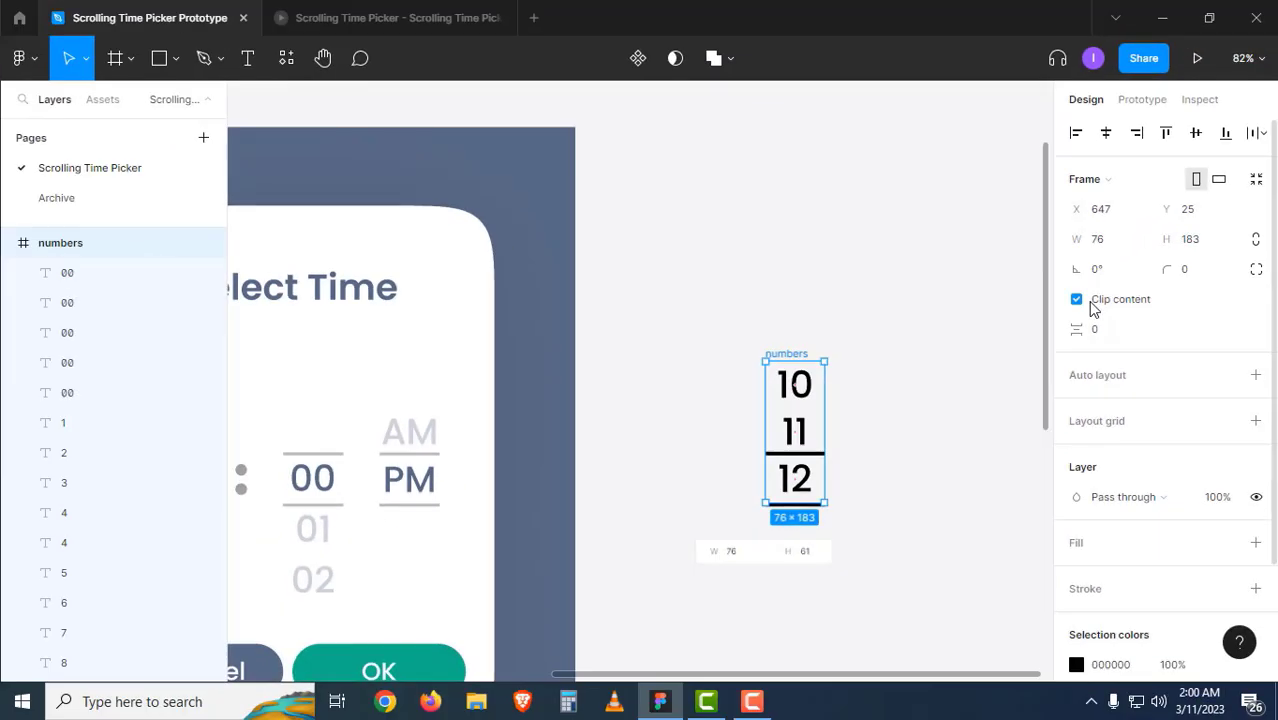
{"action": "left_click", "coordinate": [837, 394]}
{"action": "scroll", "coordinate": [743, 377], "scroll_direction": "down", "scroll_amount": 3}
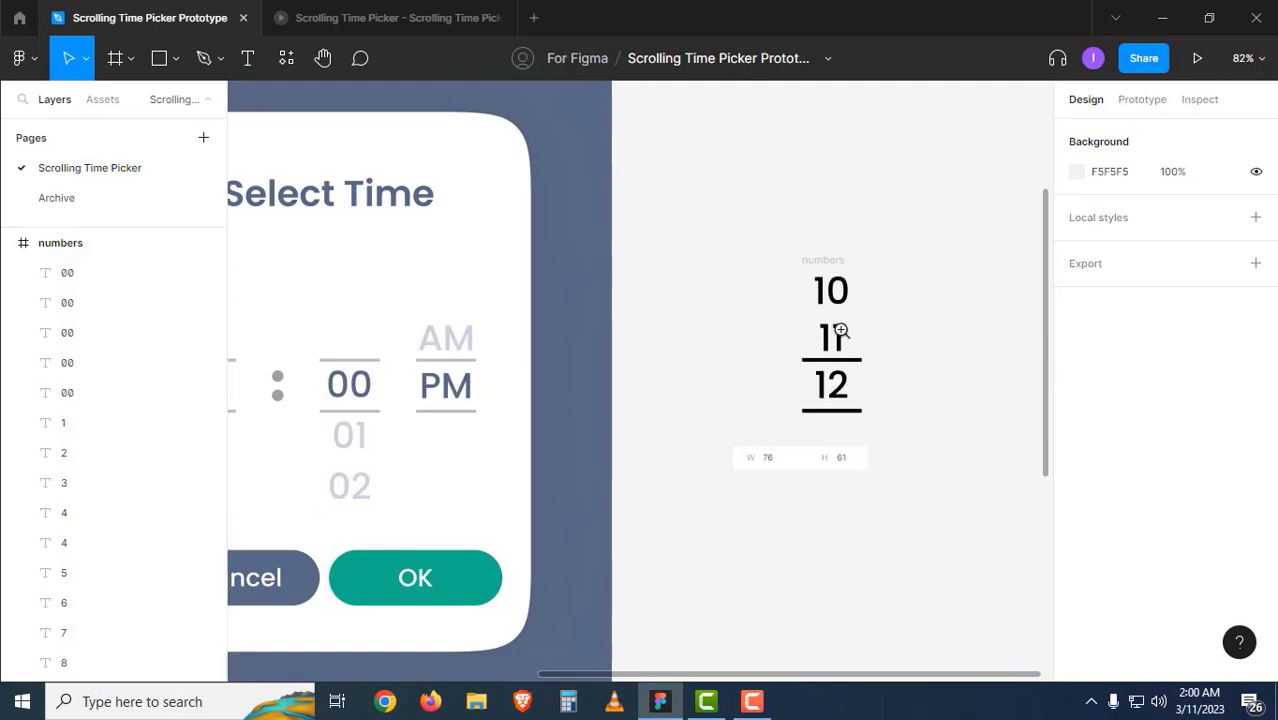
Draw a rectangle of about 78 × 129 on the empty canvas beside the numbers column.
{"action": "scroll", "coordinate": [813, 516], "scroll_direction": "left", "scroll_amount": 3}
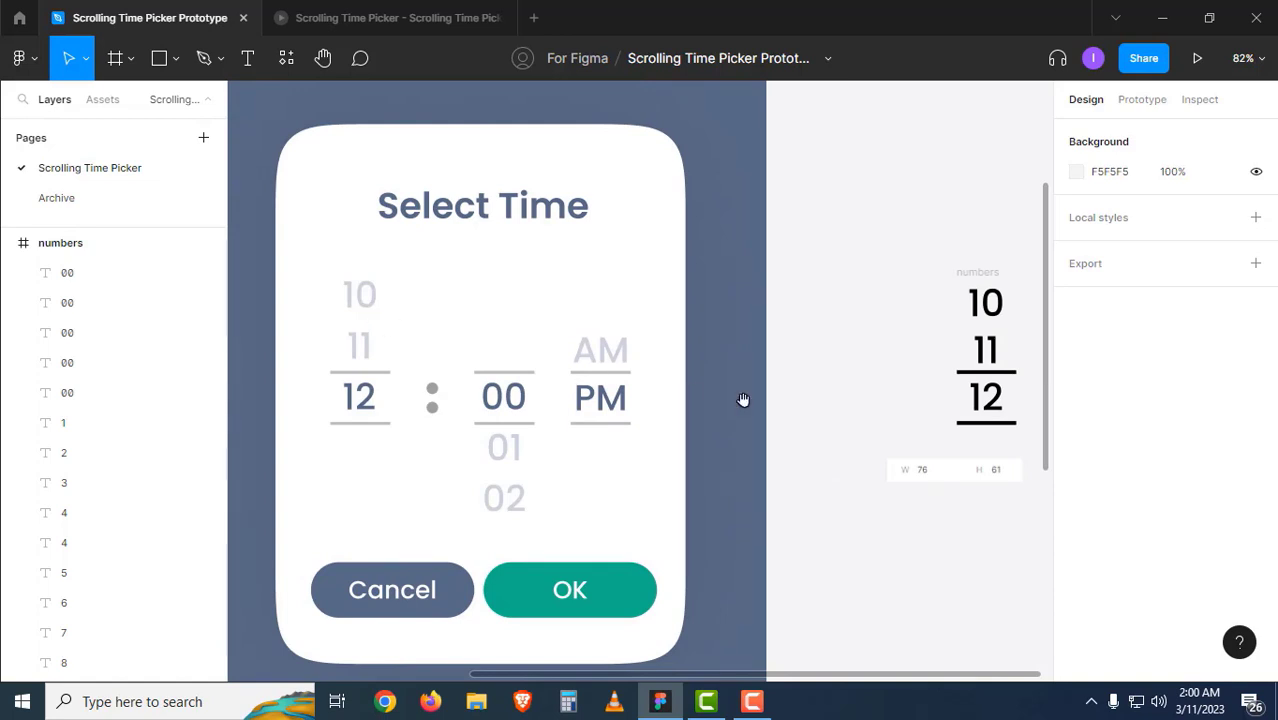
{"action": "left_click_drag", "start_coordinate": [743, 400], "coordinate": [690, 414]}
{"action": "scroll", "coordinate": [885, 438], "scroll_direction": "up", "scroll_amount": 2}
{"action": "left_click_drag", "start_coordinate": [801, 431], "coordinate": [619, 479]}
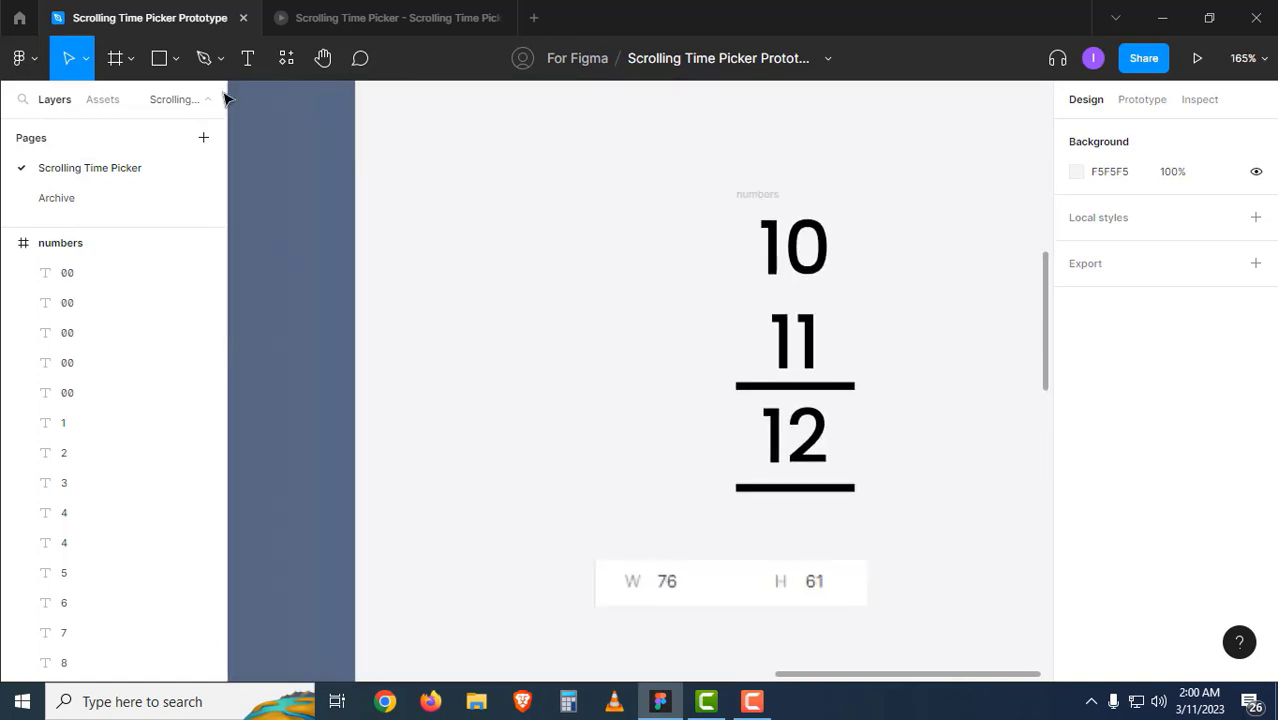
{"action": "left_click", "coordinate": [181, 57]}
{"action": "left_click", "coordinate": [172, 102]}
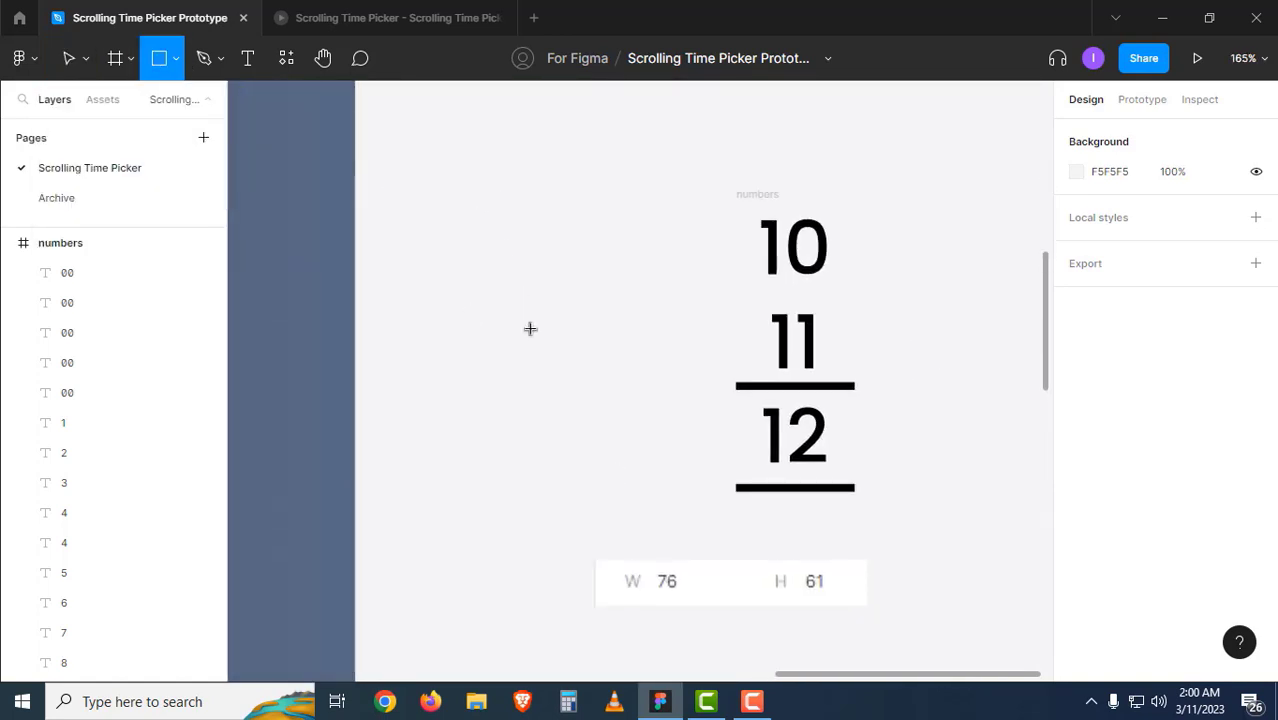
{"action": "mouse_move", "coordinate": [490, 190]}
{"action": "left_mouse_down"}
{"action": "mouse_move", "coordinate": [559, 372]}
{"action": "mouse_move", "coordinate": [612, 390]}
{"action": "left_mouse_up"}
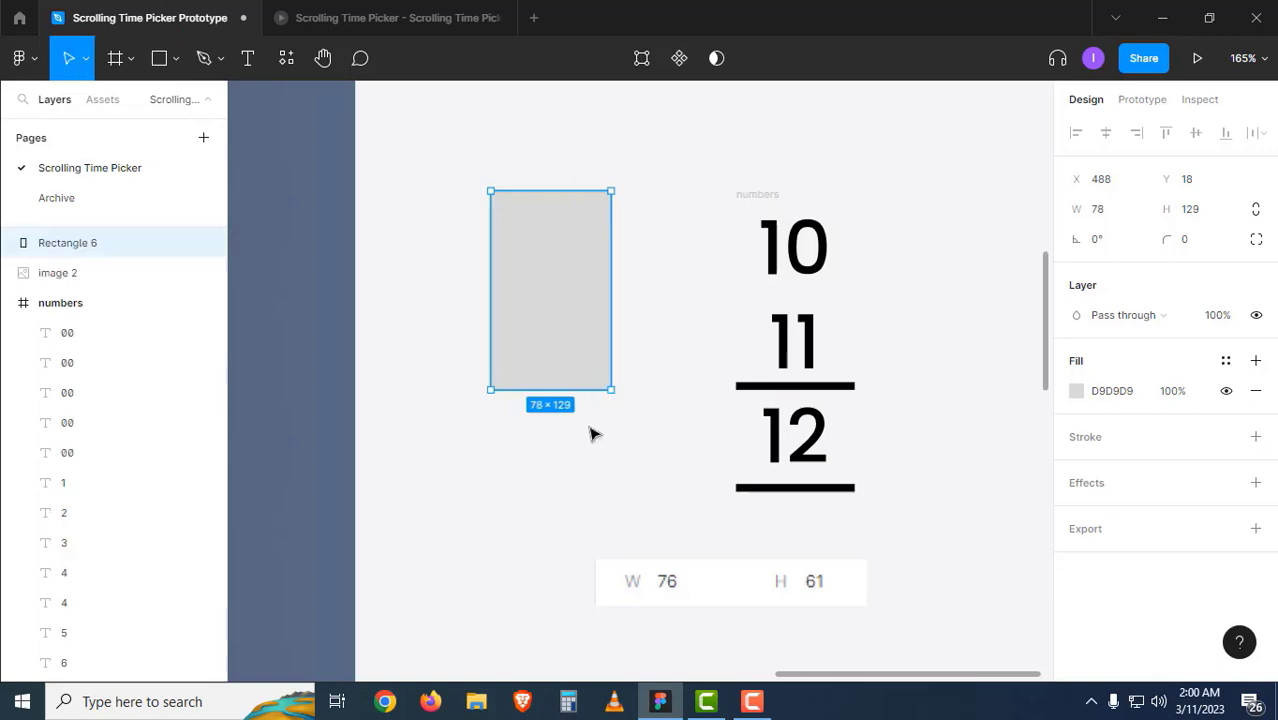
{"action": "left_click", "coordinate": [590, 433]}
Move the rectangle over the 10 and 11 to X 646, Y 13, with its lower edge on the upper separator line.
{"action": "left_click", "coordinate": [568, 322]}
{"action": "left_click_drag", "start_coordinate": [568, 322], "coordinate": [380, 287]}
{"action": "scroll", "coordinate": [615, 330], "scroll_direction": "up", "scroll_amount": 3}
{"action": "left_click_drag", "start_coordinate": [375, 287], "coordinate": [488, 324]}
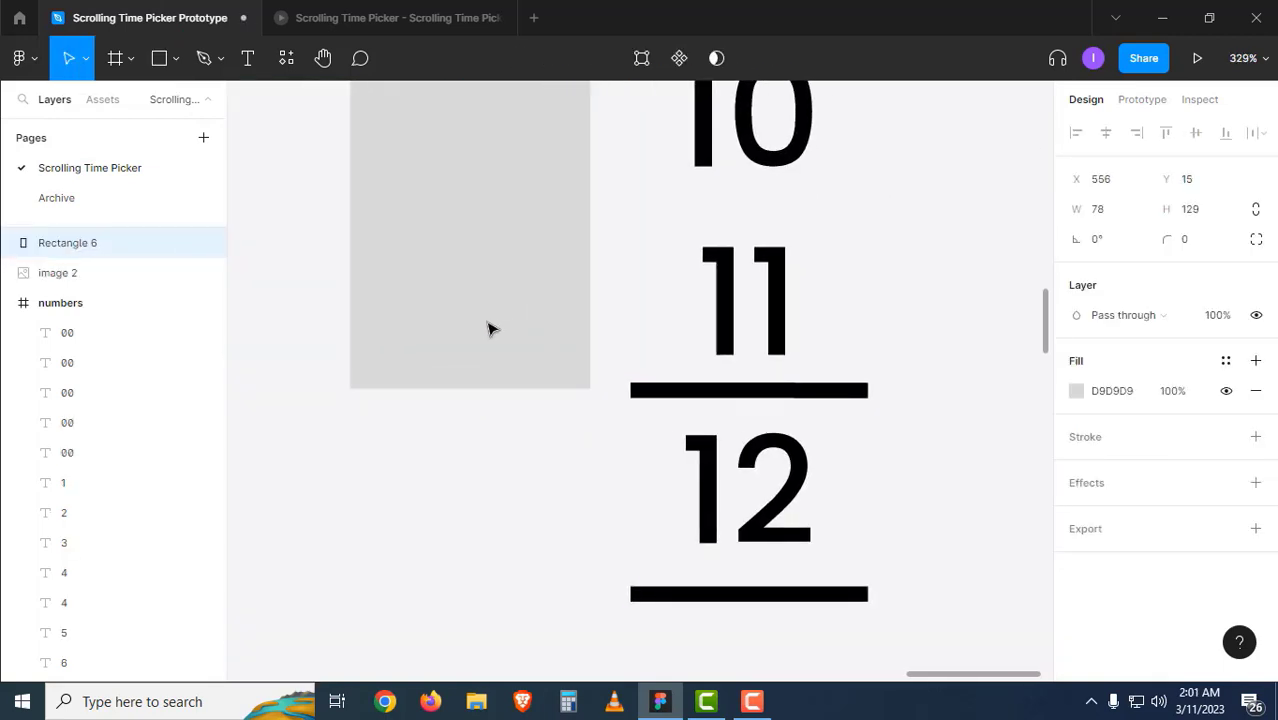
{"action": "scroll", "coordinate": [488, 420], "scroll_direction": "up", "scroll_amount": 5}
{"action": "left_click_drag", "start_coordinate": [499, 431], "coordinate": [795, 434]}
{"action": "scroll", "coordinate": [445, 376], "scroll_direction": "left", "scroll_amount": 1}
{"action": "key", "text": "z"}
{"action": "left_click_drag", "start_coordinate": [613, 499], "coordinate": [782, 616]}
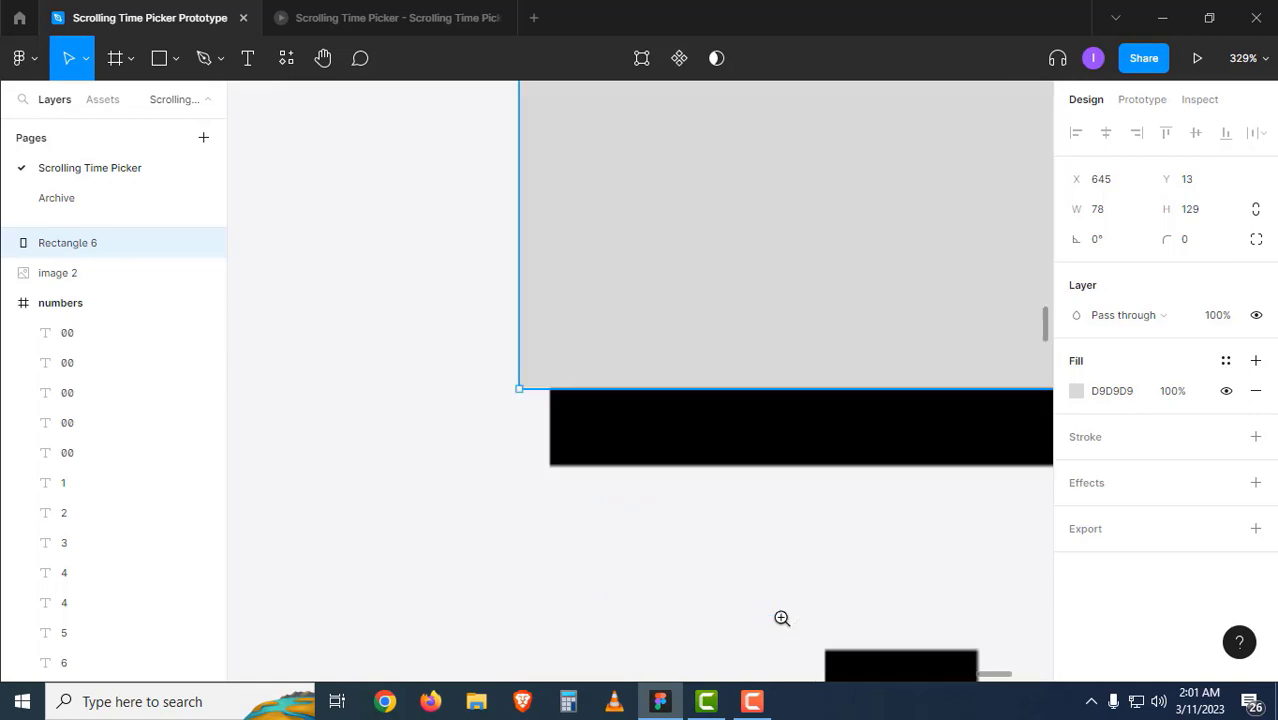
{"action": "left_click_drag", "start_coordinate": [648, 349], "coordinate": [627, 457]}
{"action": "left_click", "coordinate": [676, 347], "text": "alt"}
{"action": "left_click", "coordinate": [676, 347], "text": "alt"}
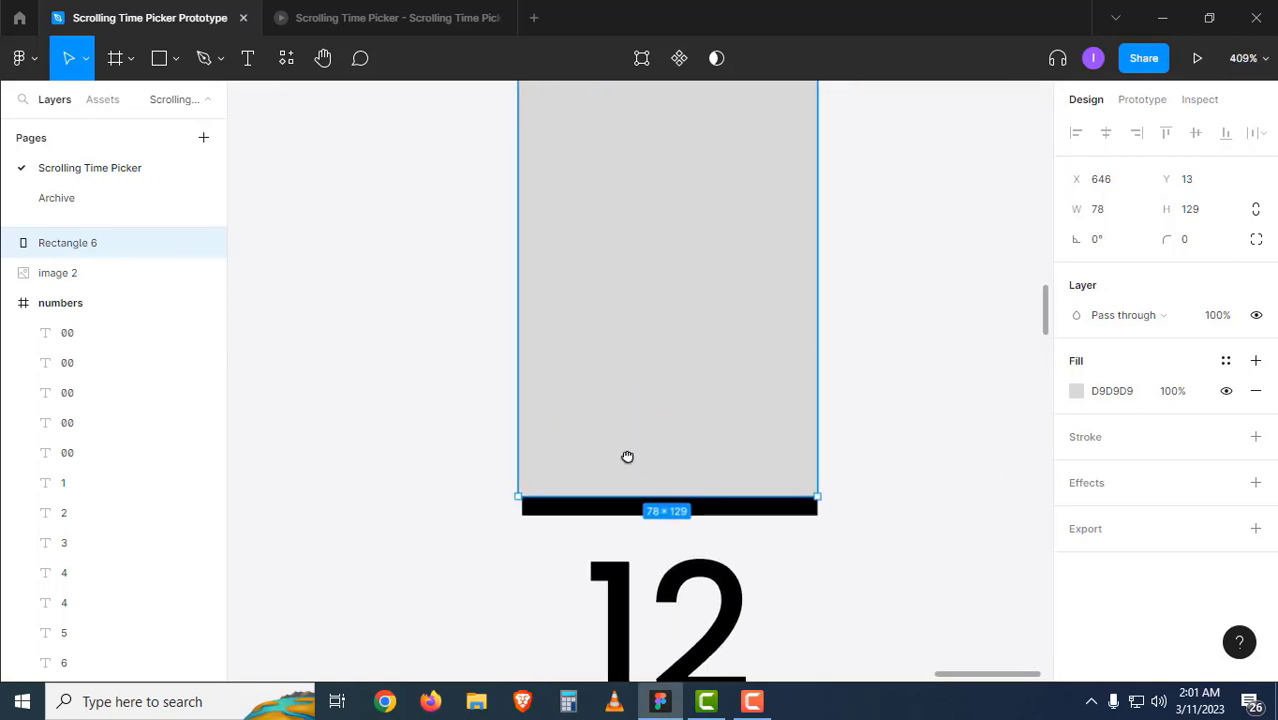
Shorten the rectangle from its upper edge to a height of 117 at Y 25, and move it beside the column to X 763.
{"action": "scroll", "coordinate": [652, 435], "scroll_direction": "up", "scroll_amount": 5}
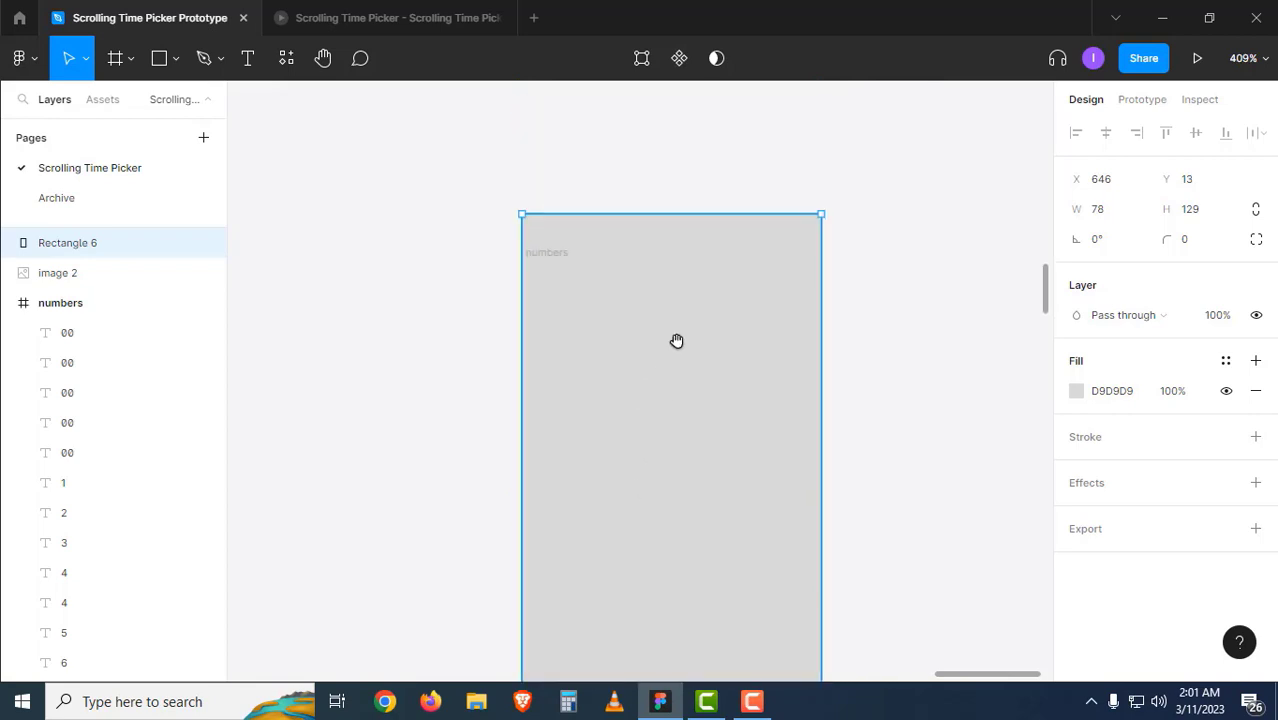
{"action": "left_click_drag", "start_coordinate": [701, 220], "coordinate": [689, 256]}
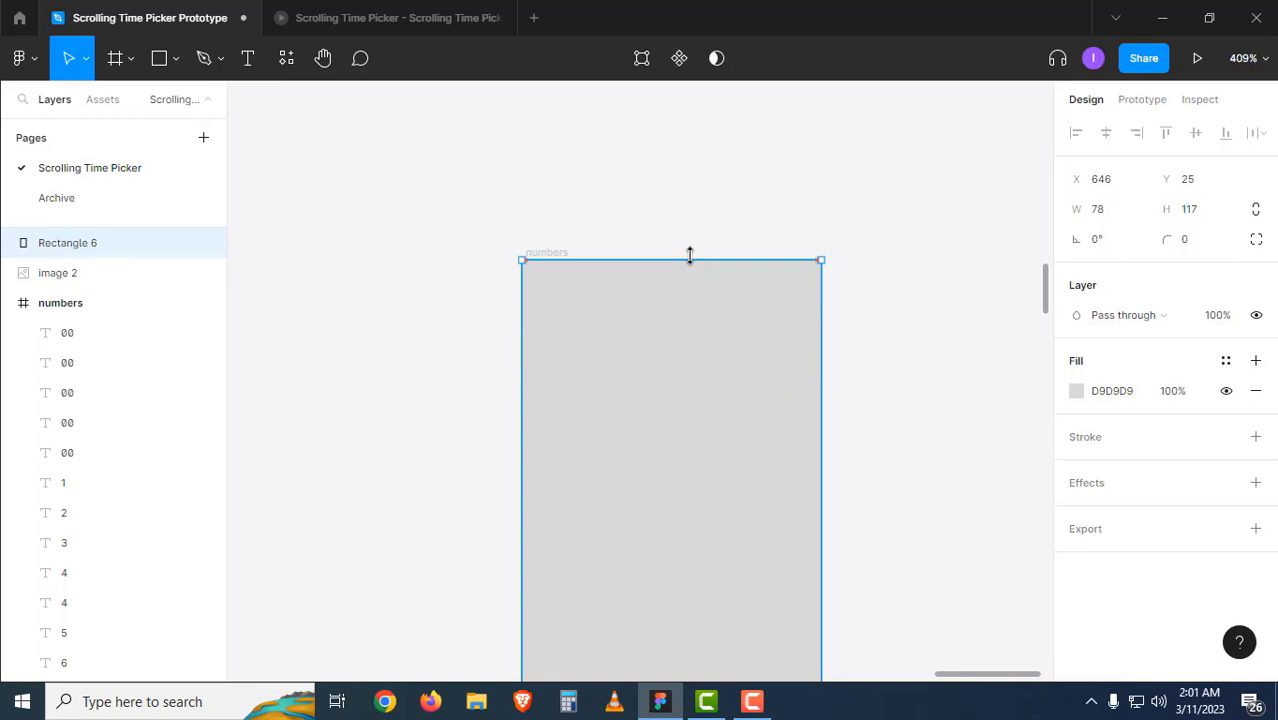
{"action": "left_click", "coordinate": [851, 375]}
{"action": "scroll", "coordinate": [785, 400], "scroll_direction": "down", "scroll_amount": 5}
{"action": "left_click", "coordinate": [662, 300]}
{"action": "left_click_drag", "start_coordinate": [662, 300], "coordinate": [896, 306]}
{"action": "left_click", "coordinate": [630, 180]}
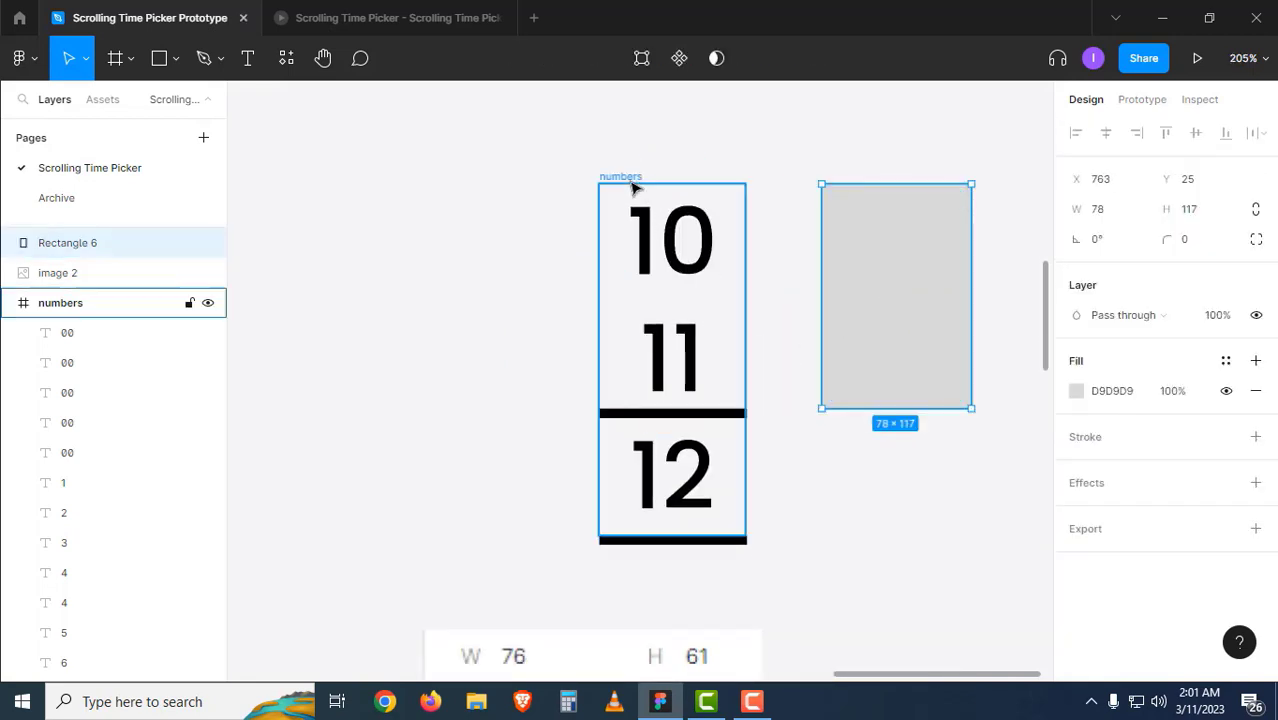
{"action": "left_click_drag", "start_coordinate": [570, 189], "coordinate": [439, 190]}
{"action": "key", "text": "ctrl+z"}
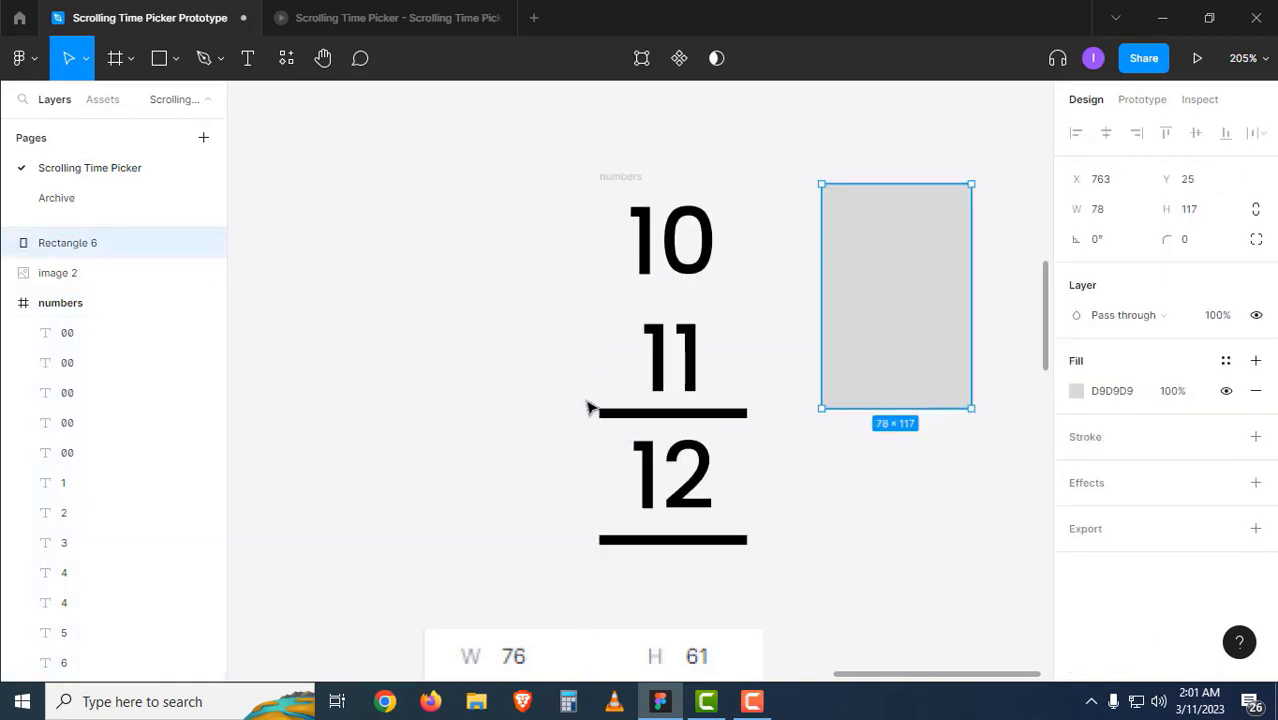
Group the two separator lines above and below the "12".
{"action": "left_click", "coordinate": [638, 413]}
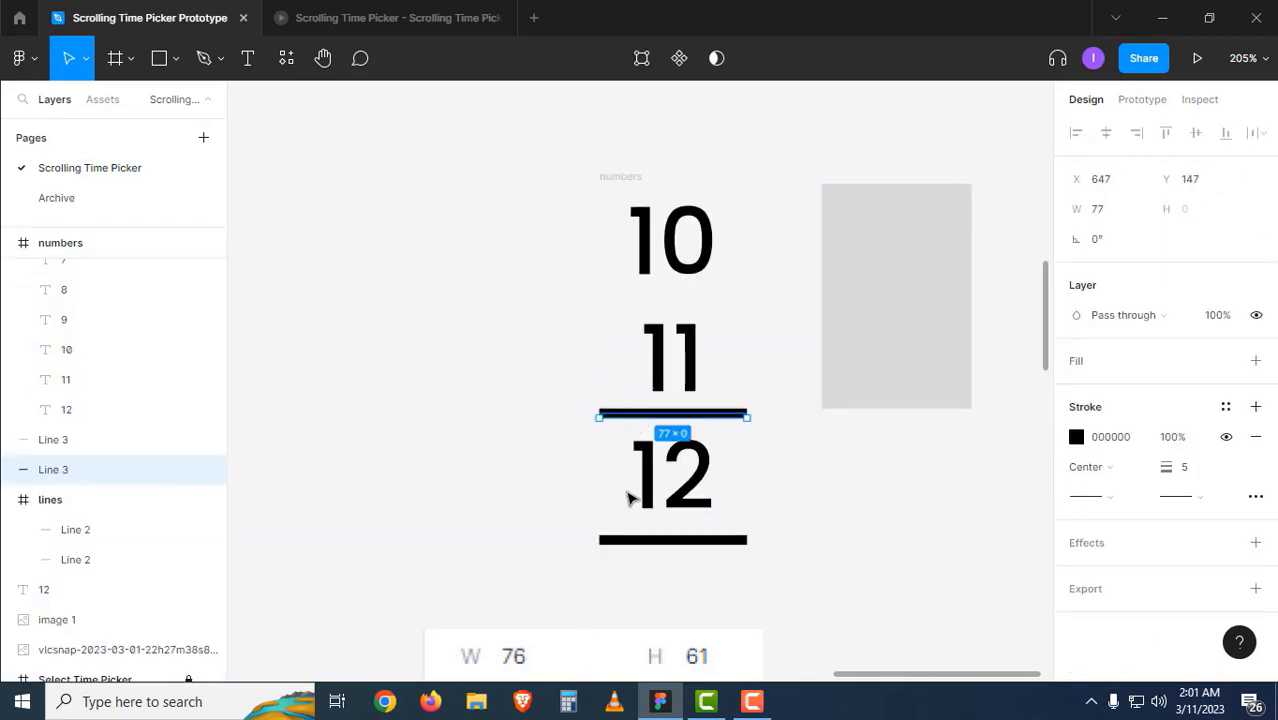
{"action": "left_click", "coordinate": [629, 541], "text": "shift"}
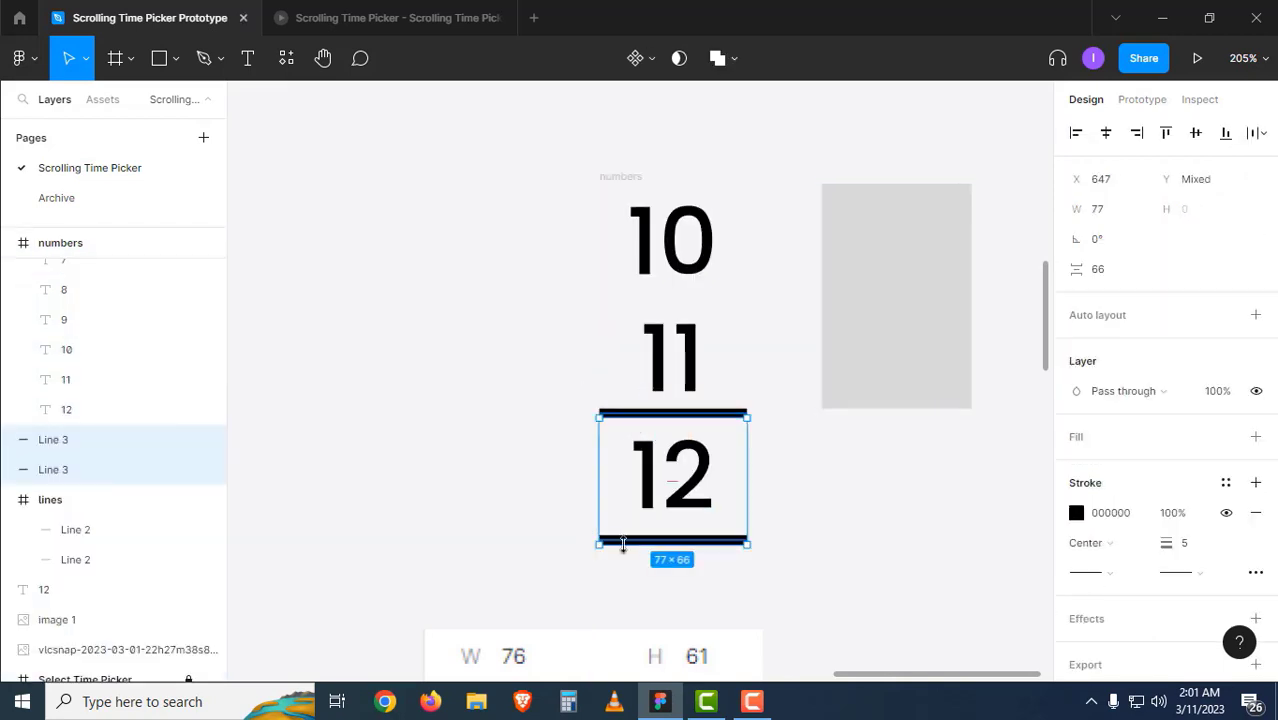
{"action": "key", "text": "ctrl+g"}
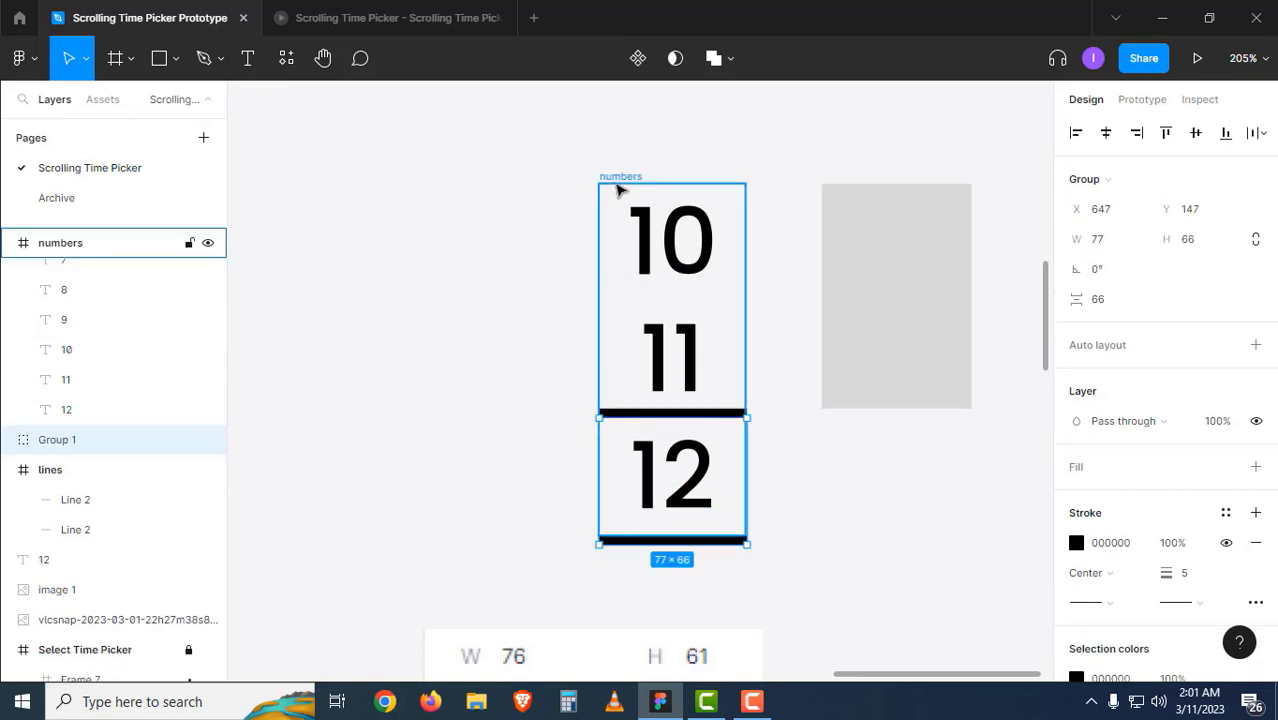
{"action": "left_click", "coordinate": [895, 250]}
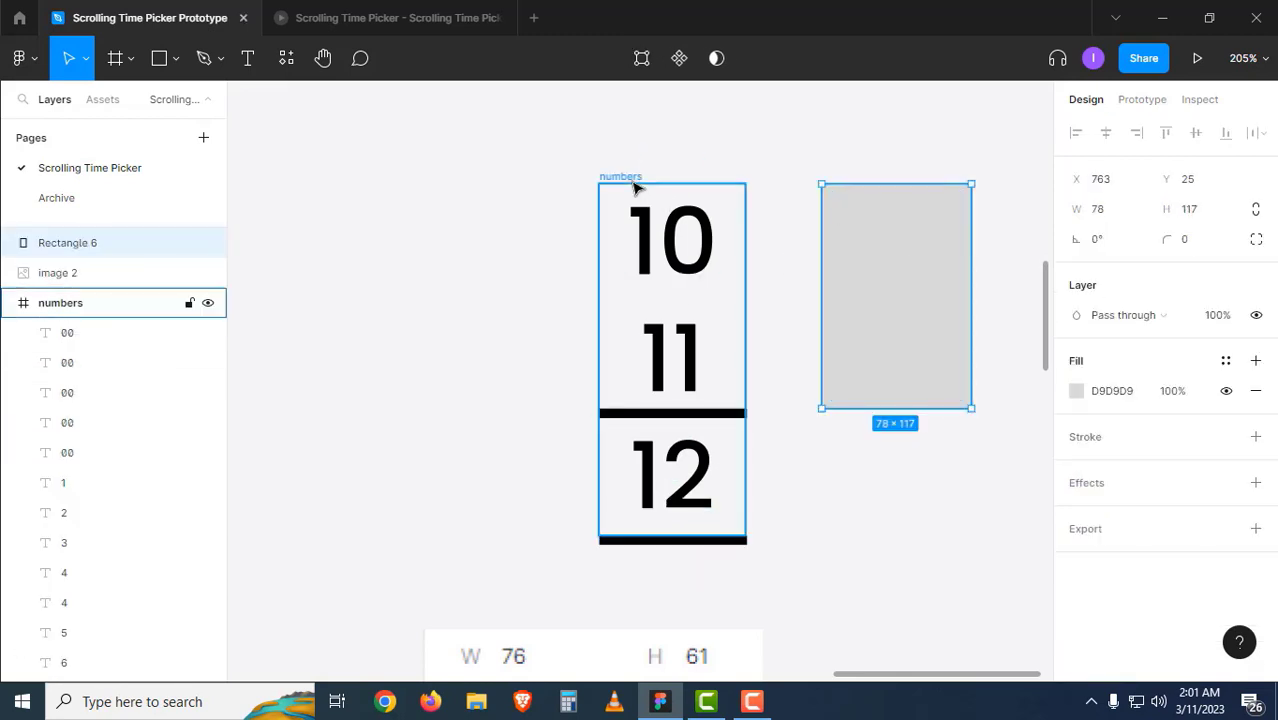
{"action": "left_click_drag", "start_coordinate": [634, 181], "coordinate": [505, 163]}
{"action": "key", "text": "ctrl+z"}
{"action": "left_click", "coordinate": [531, 418]}
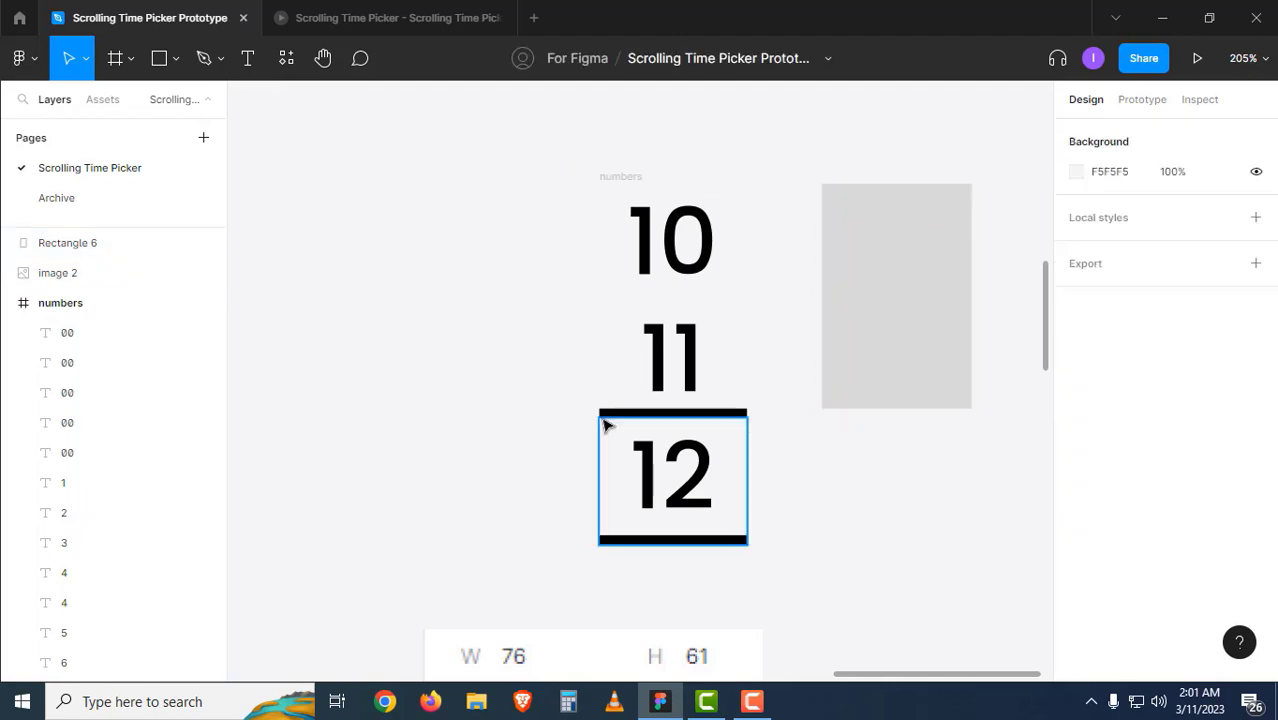
{"action": "left_click_drag", "start_coordinate": [605, 422], "coordinate": [477, 414]}
{"action": "key", "text": "ctrl+z"}
Move the grey rectangle to about 14 from the numbers frame, and wrap the rectangle, numbers frame and line group in a new frame.
{"action": "left_click", "coordinate": [828, 309]}
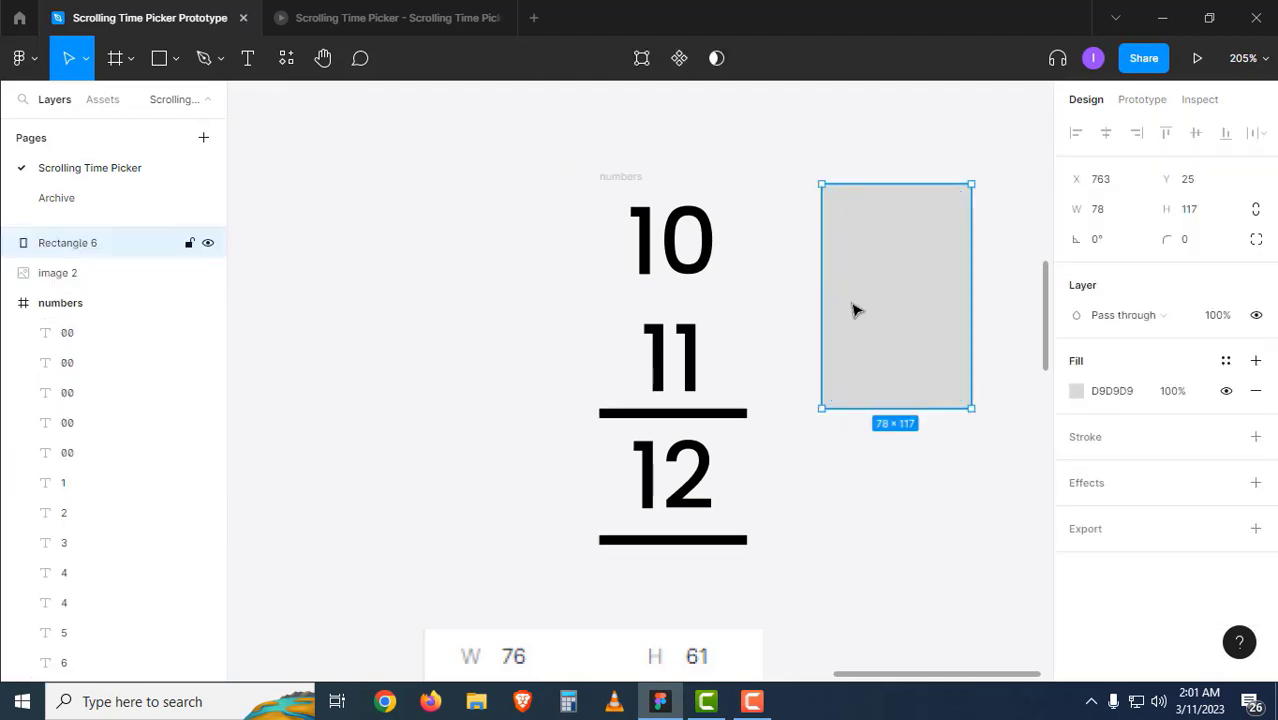
{"action": "left_click_drag", "start_coordinate": [856, 308], "coordinate": [804, 314]}
{"action": "left_click", "coordinate": [846, 536]}
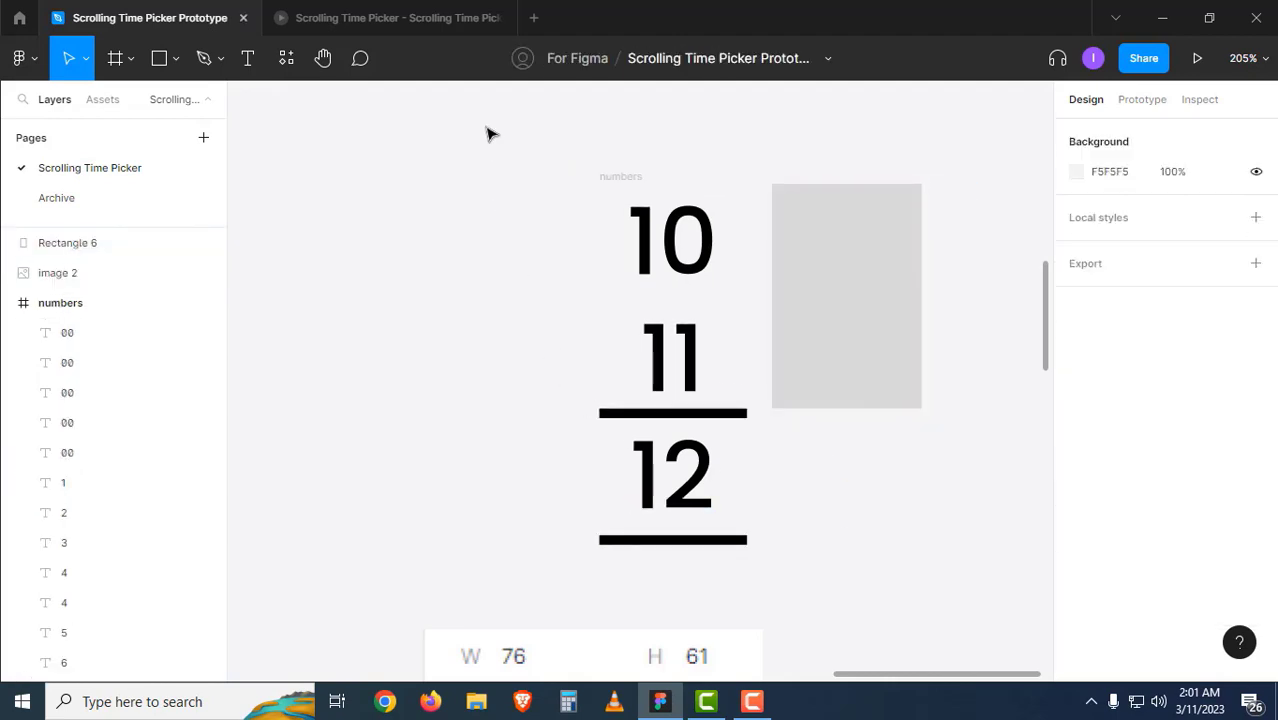
{"action": "left_click_drag", "start_coordinate": [487, 127], "coordinate": [964, 594]}
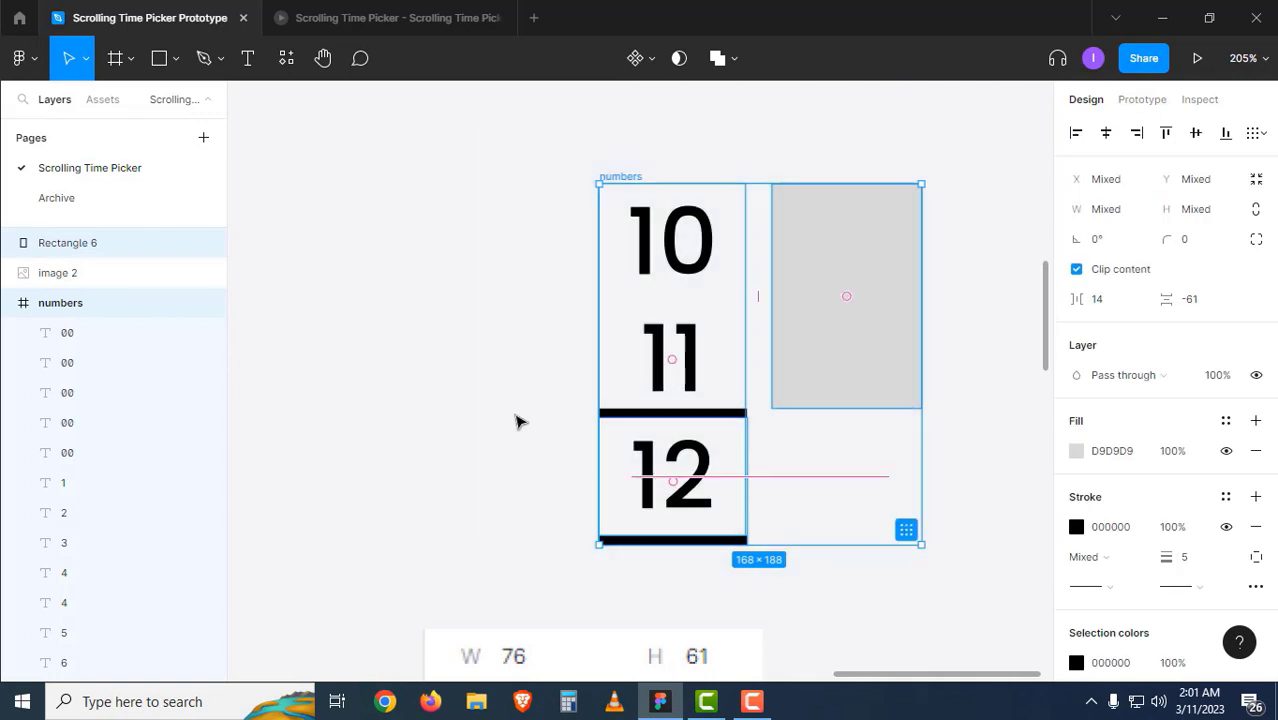
{"action": "key", "text": "ctrl+alt+g"}
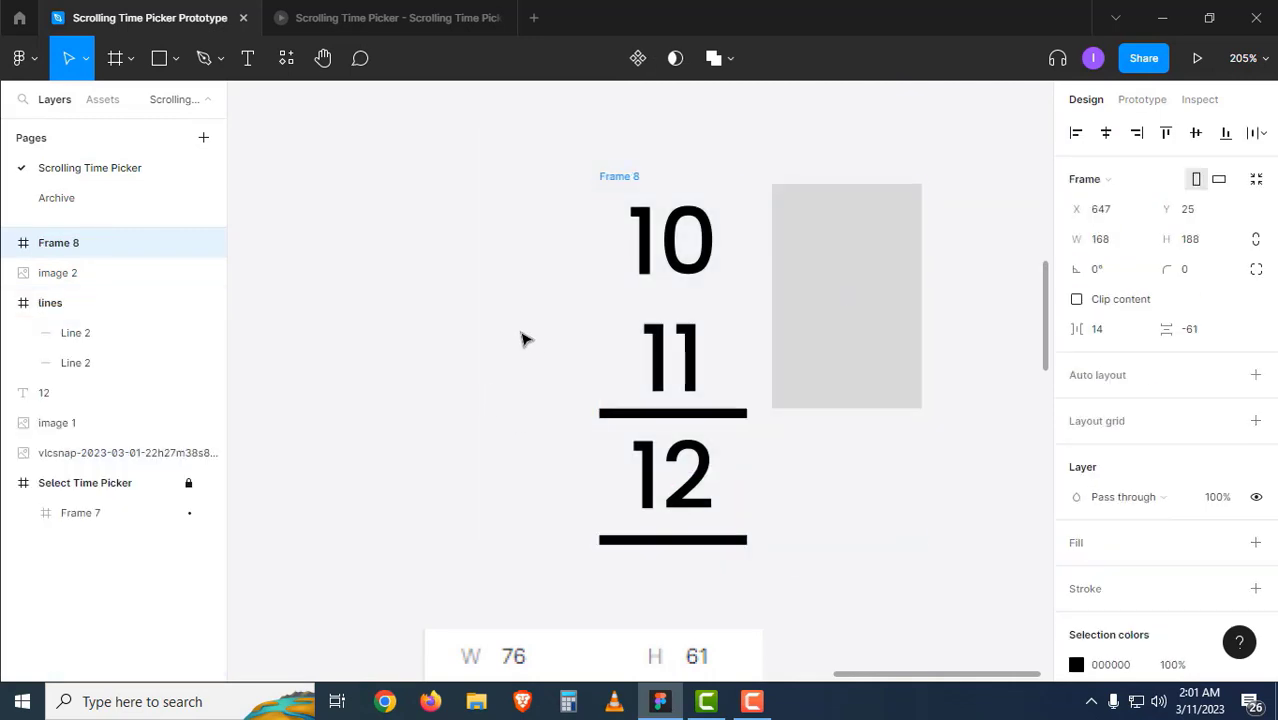
Rename the new frame around the numbers, lines and rectangle as MAIN.
{"action": "left_click", "coordinate": [512, 336]}
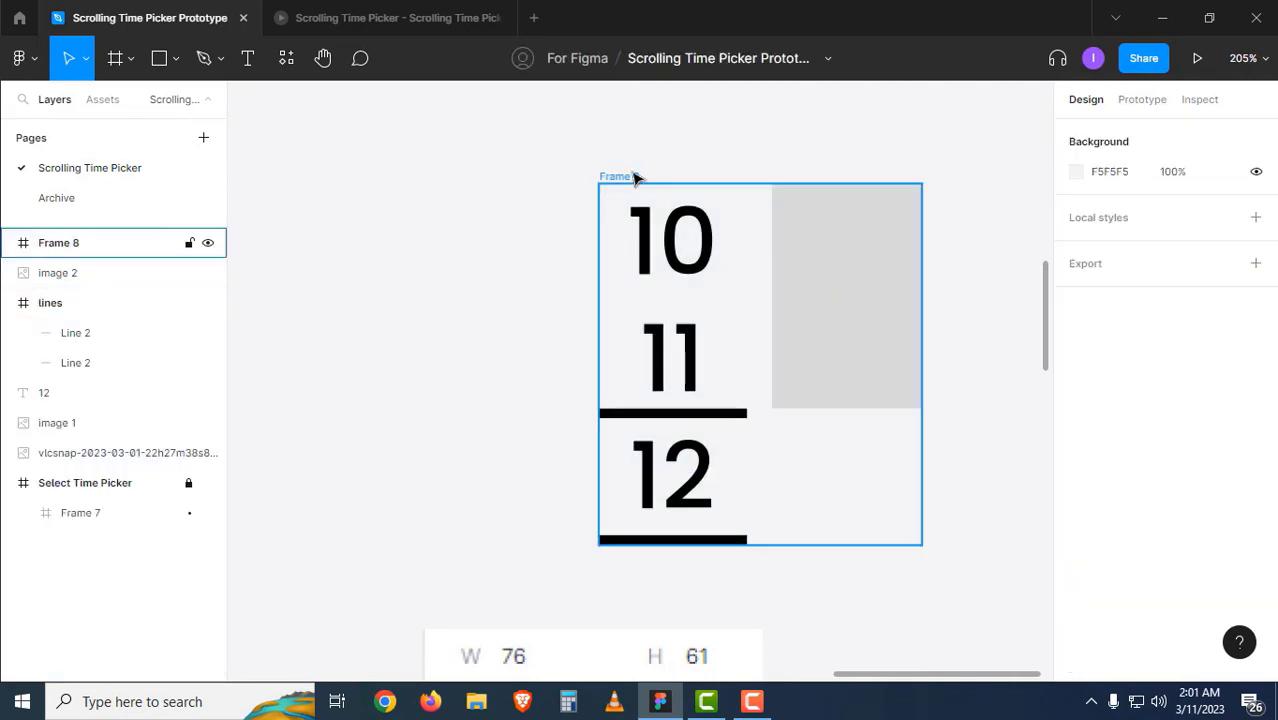
{"action": "double_click", "coordinate": [632, 177]}
{"action": "type", "text": "M"}
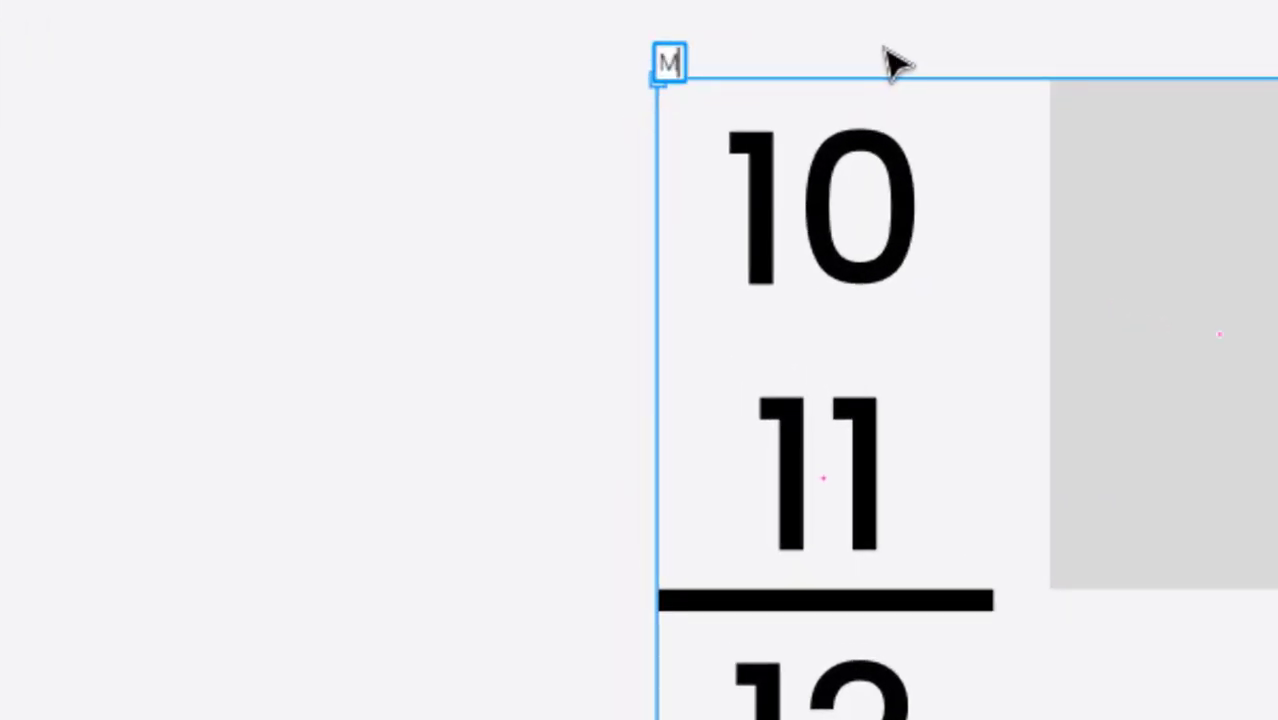
{"action": "type", "text": "AIN"}
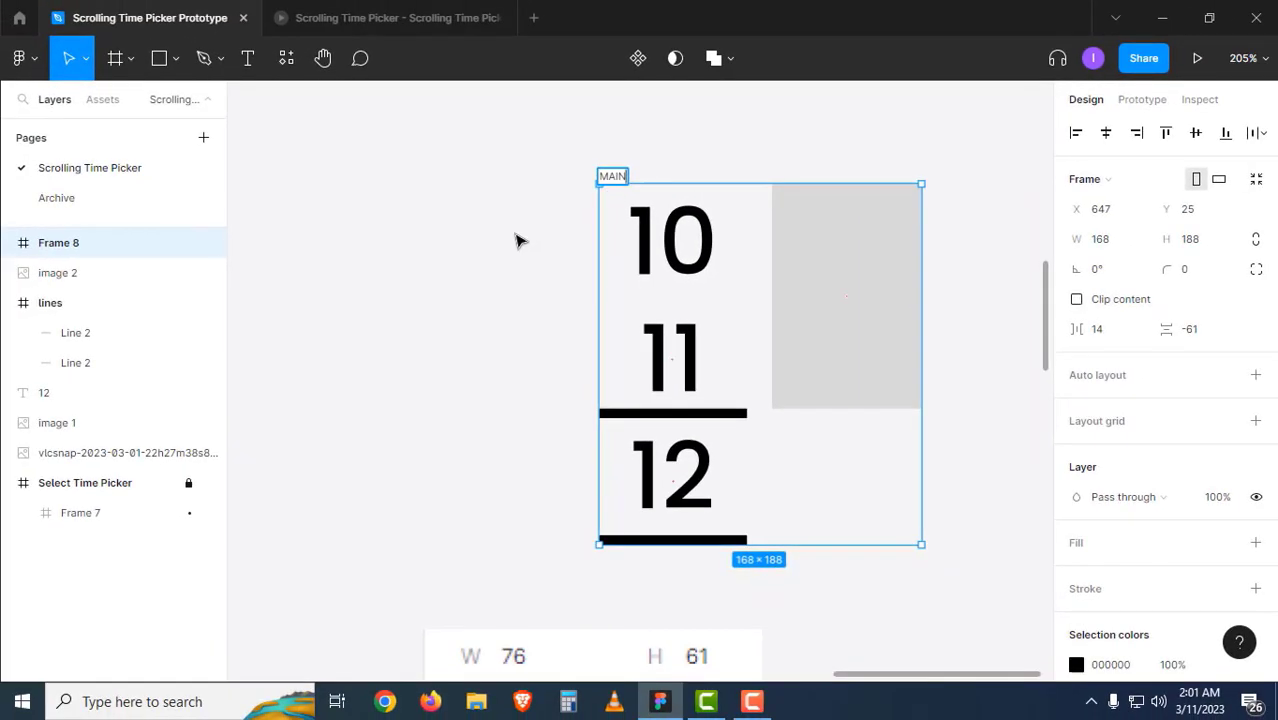
{"action": "left_click", "coordinate": [472, 255]}
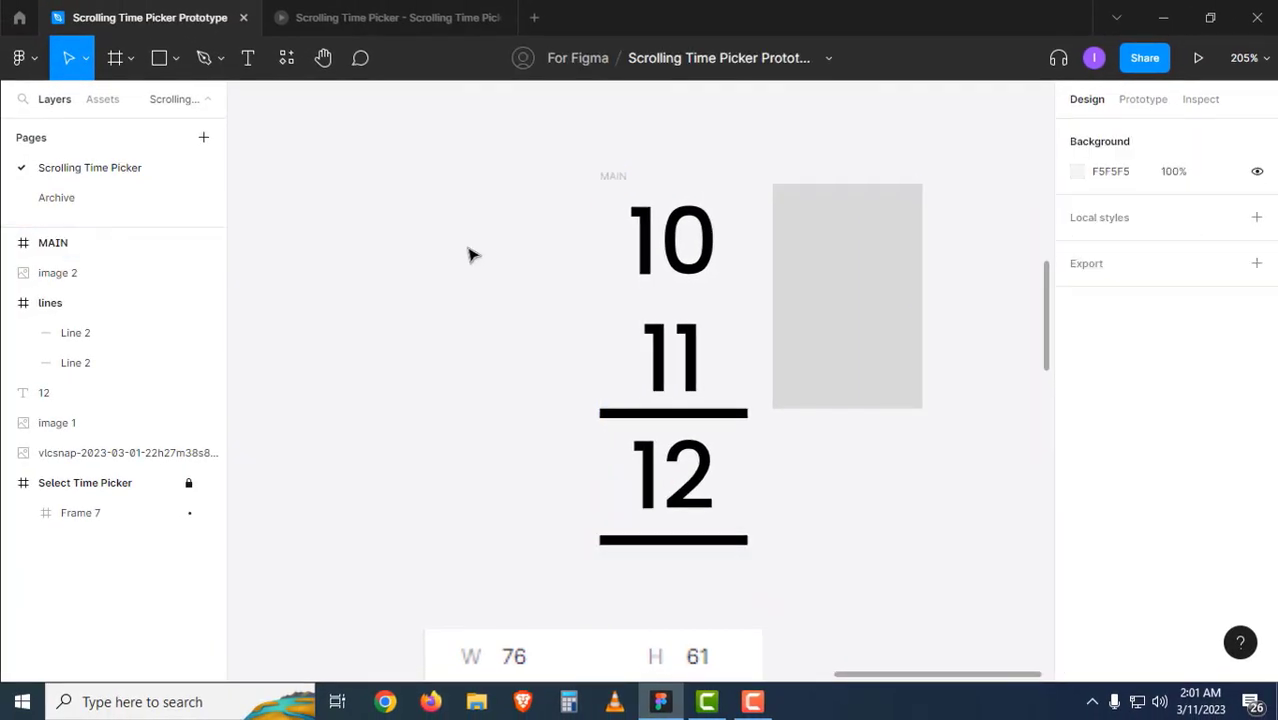
Fill the MAIN frame with the Success color style.
{"action": "left_click", "coordinate": [46, 246]}
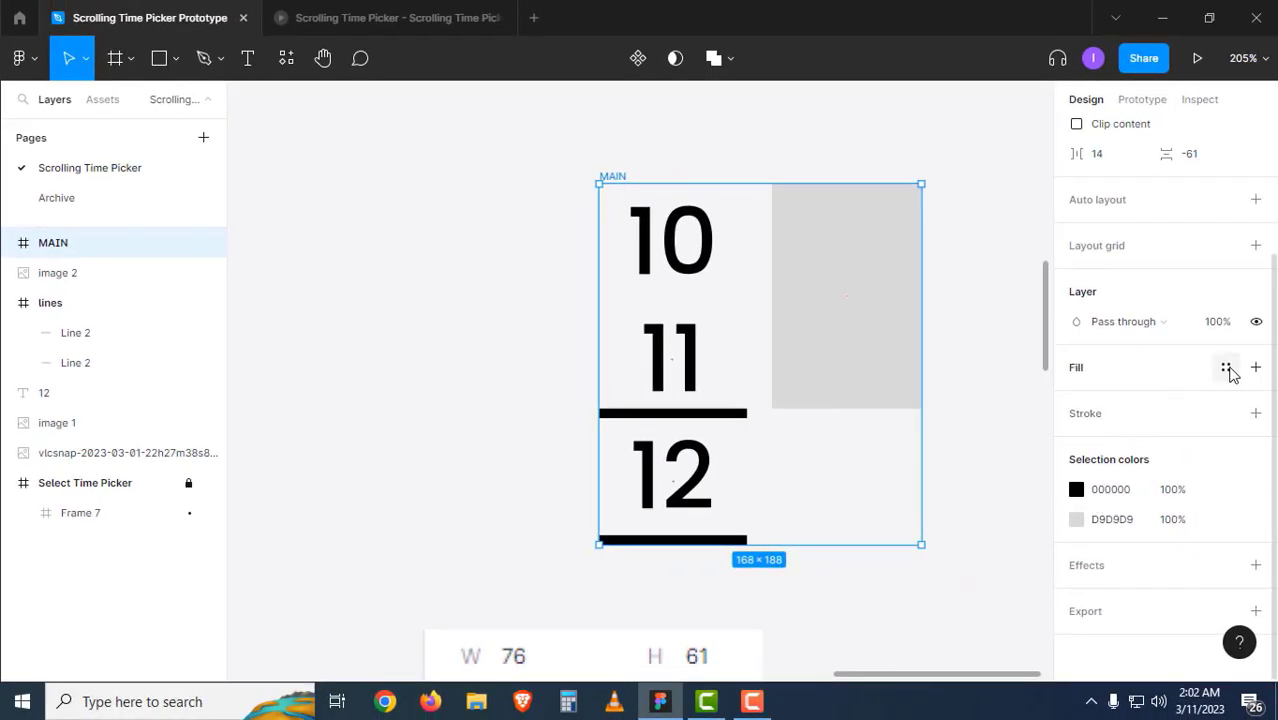
{"action": "left_click", "coordinate": [1226, 369]}
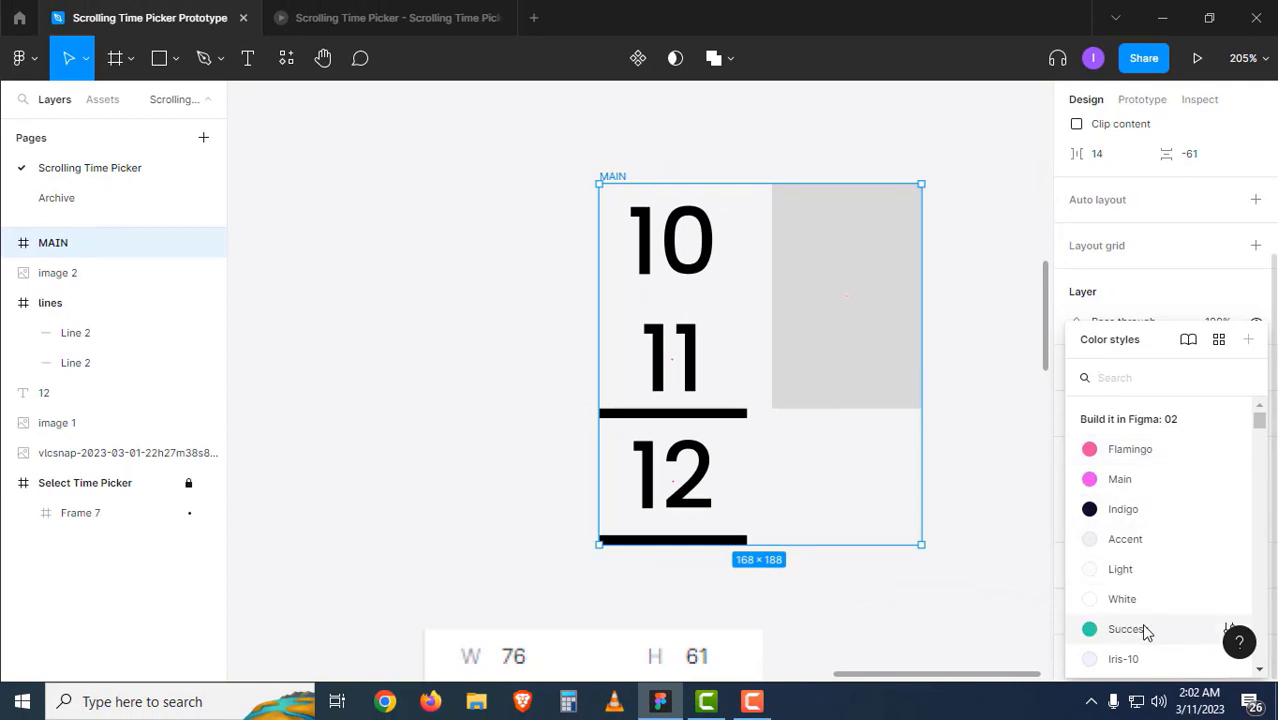
{"action": "left_click", "coordinate": [980, 409]}
{"action": "left_click", "coordinate": [992, 465]}
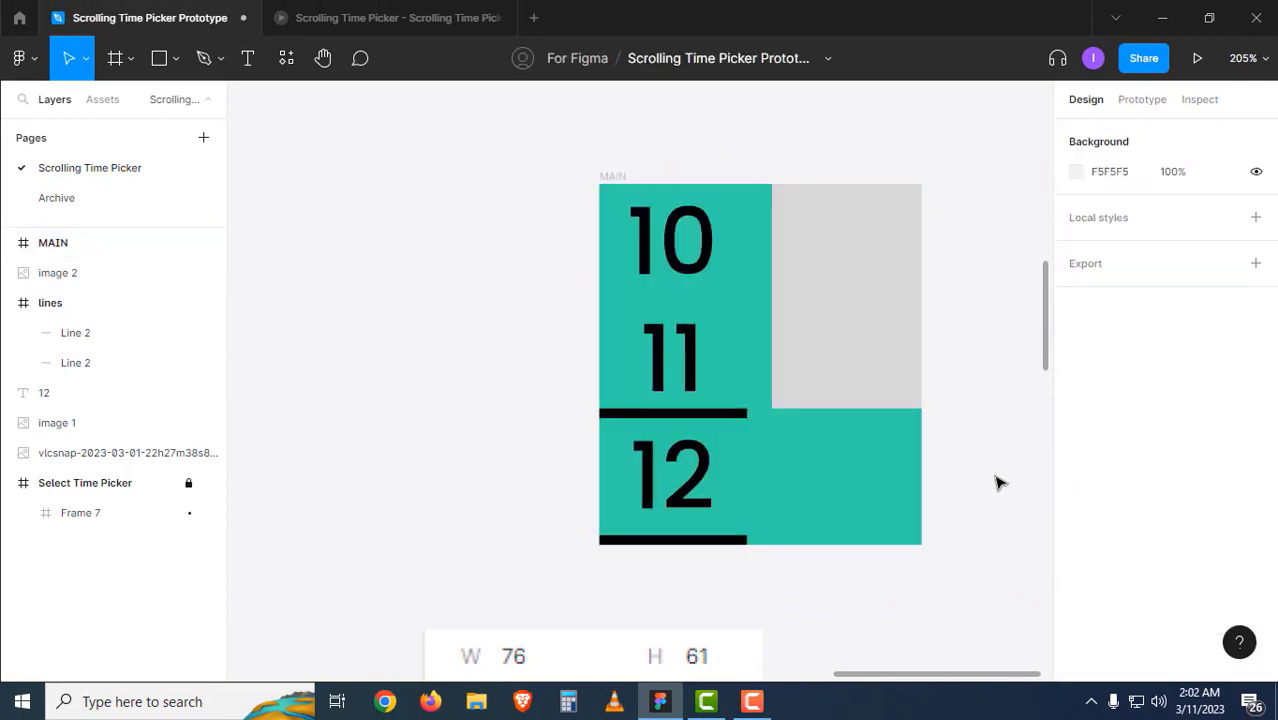
Enlarge the MAIN frame outward on all four sides to about 274 × 268, leaving margins around the numbers column.
{"action": "left_click", "coordinate": [629, 177]}
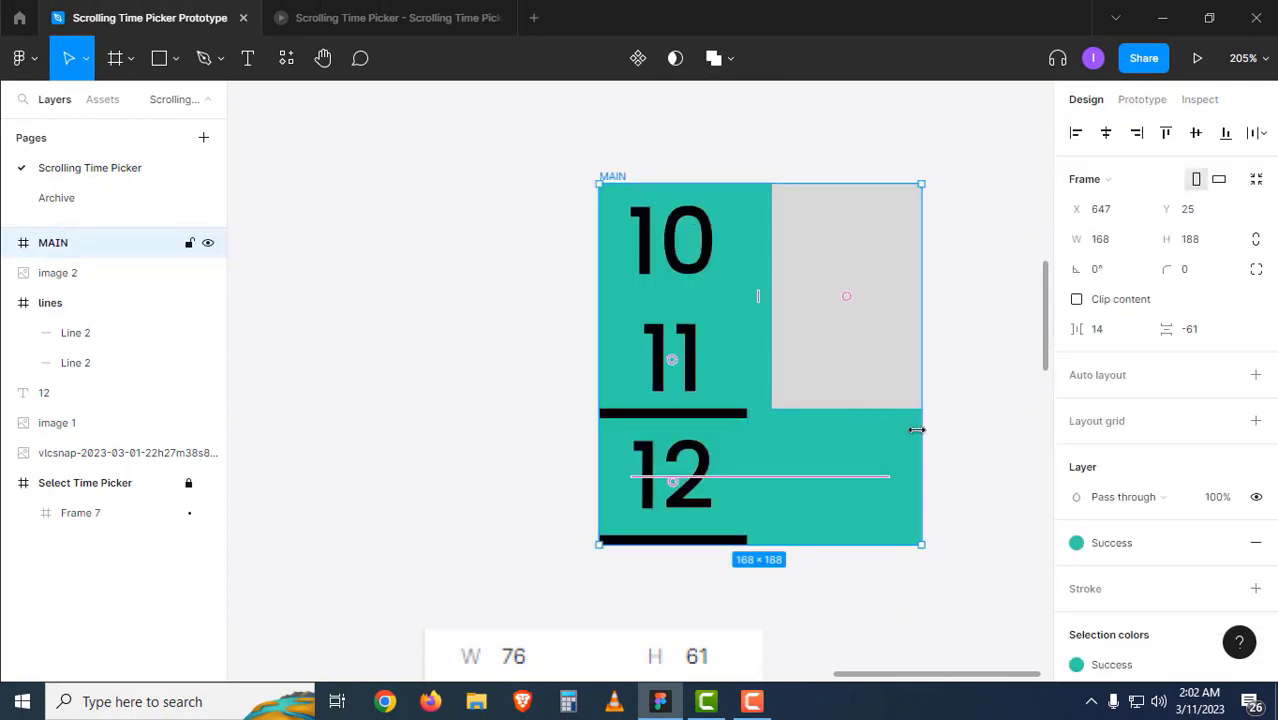
{"action": "left_click_drag", "start_coordinate": [921, 429], "coordinate": [1002, 428]}
{"action": "left_click_drag", "start_coordinate": [910, 547], "coordinate": [905, 628]}
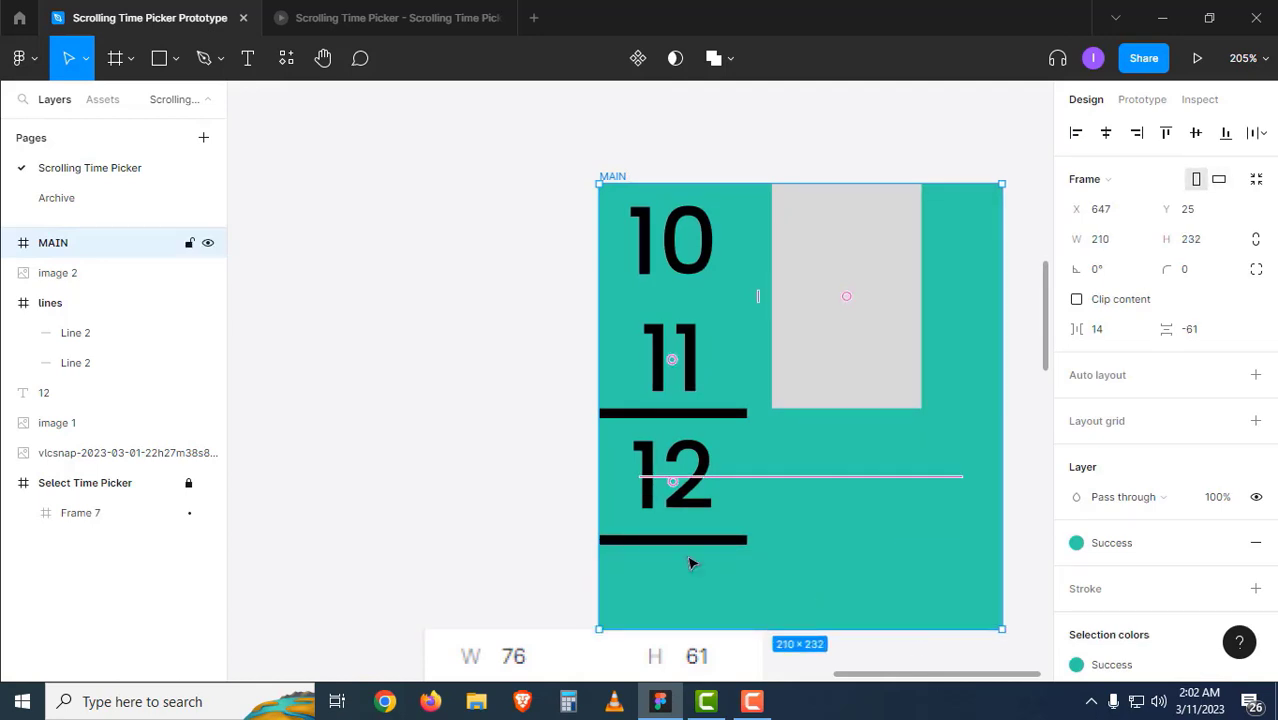
{"action": "left_click_drag", "start_coordinate": [597, 553], "coordinate": [476, 585]}
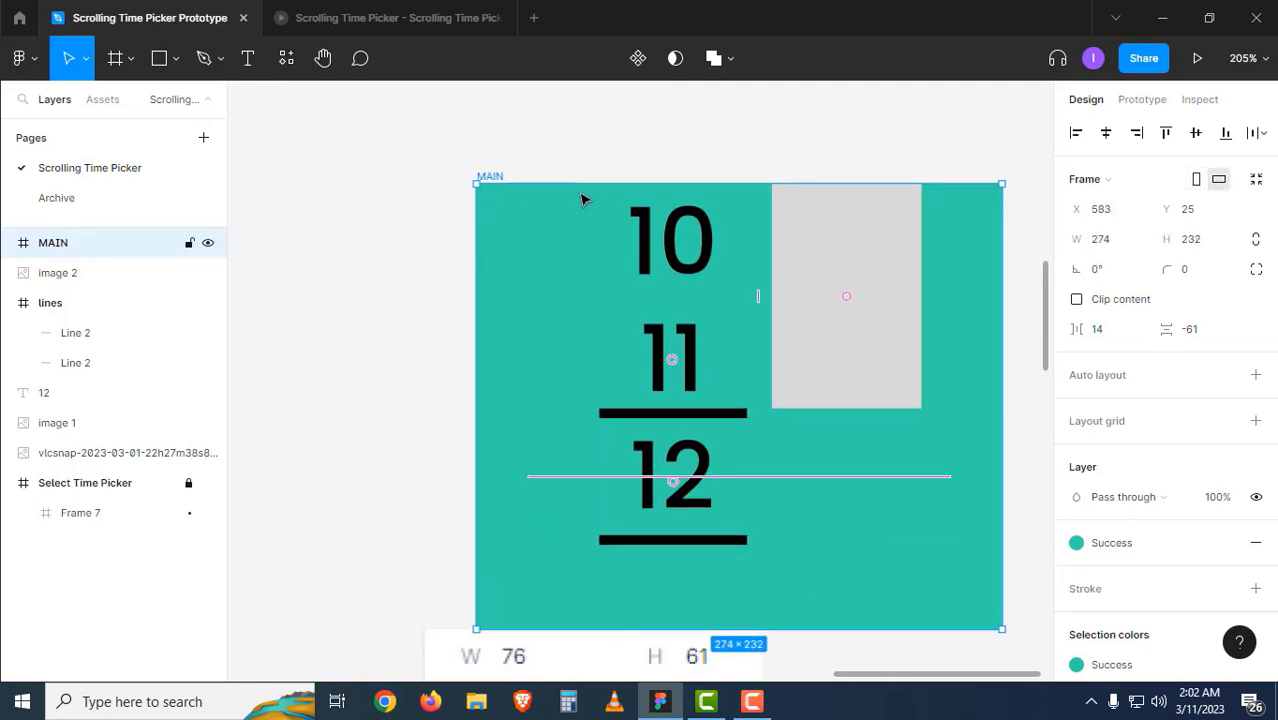
{"action": "left_click_drag", "start_coordinate": [582, 184], "coordinate": [573, 114]}
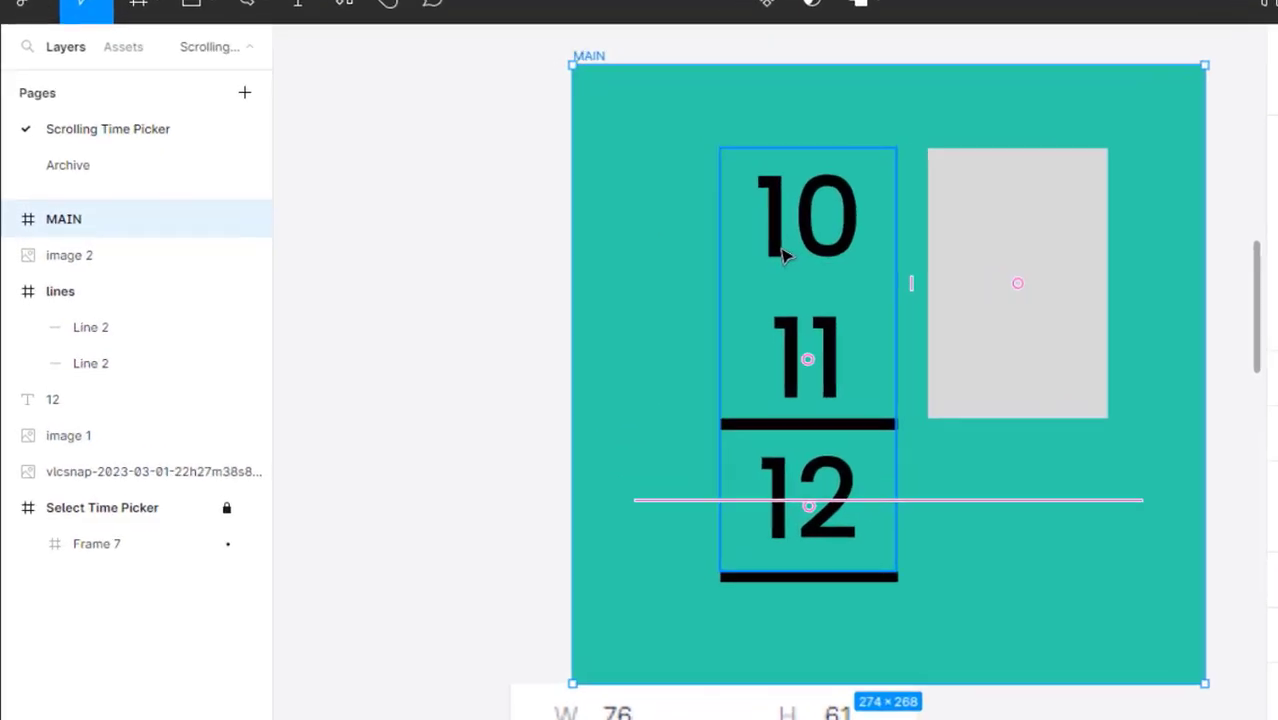
Collapse the numbers layer and rename the separator line group inside MAIN as "lines".
{"action": "left_click", "coordinate": [783, 255]}
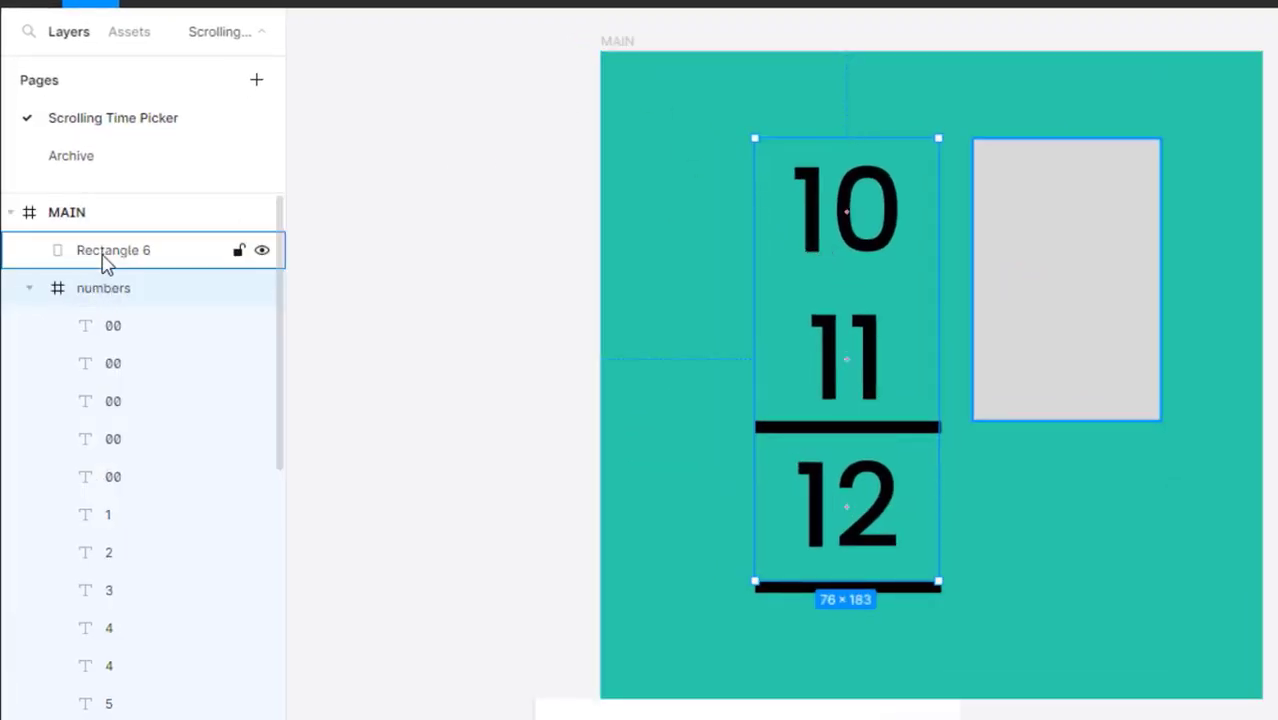
{"action": "left_click", "coordinate": [30, 289]}
{"action": "left_click", "coordinate": [94, 325]}
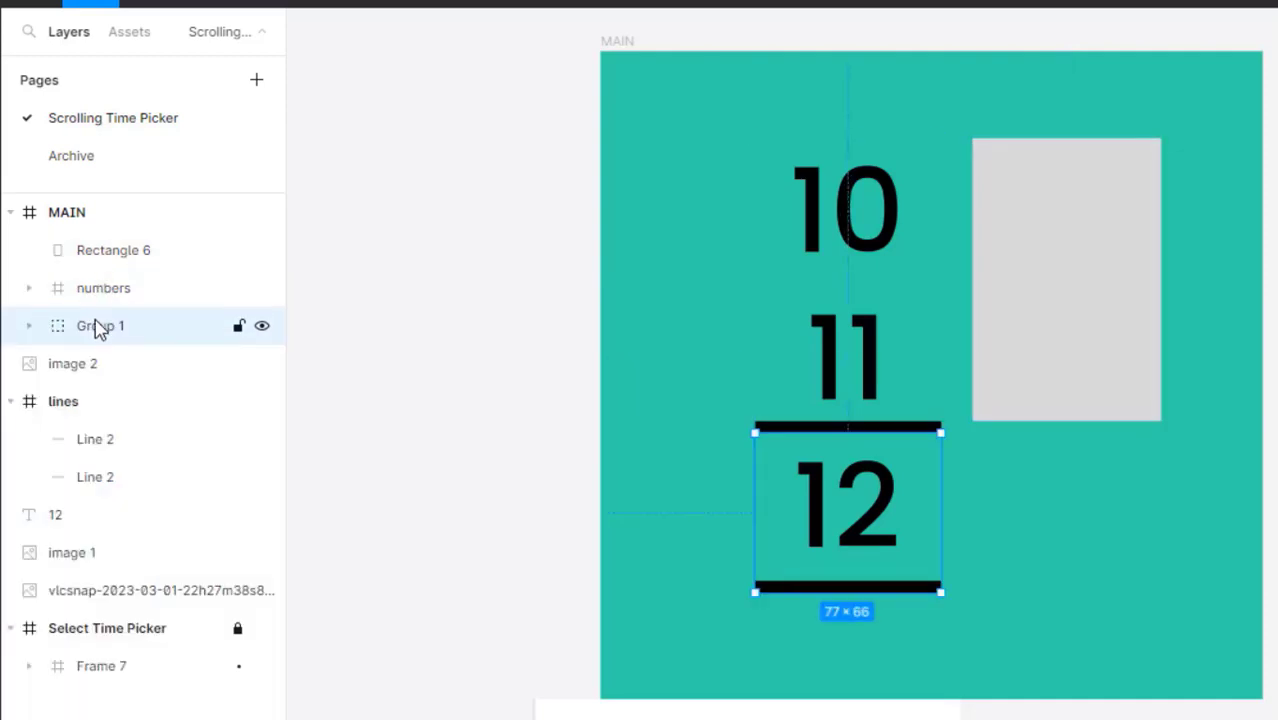
{"action": "double_click", "coordinate": [157, 334]}
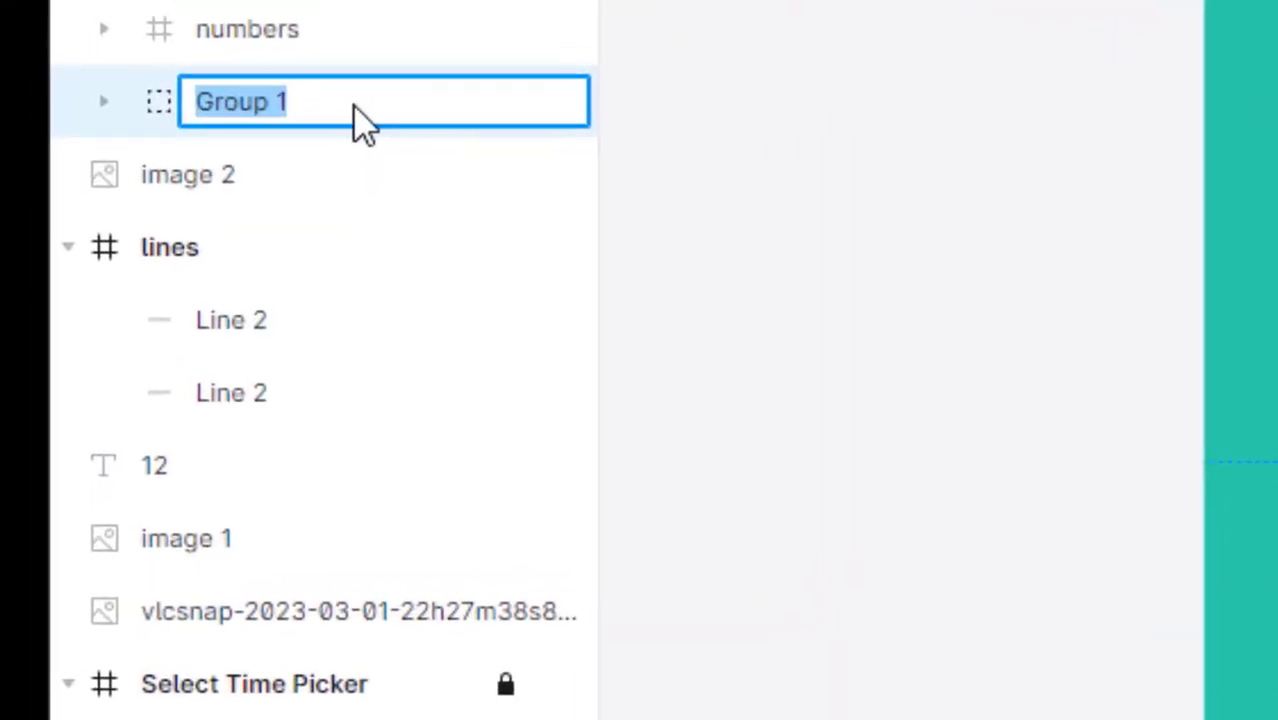
{"action": "type", "text": "lines"}
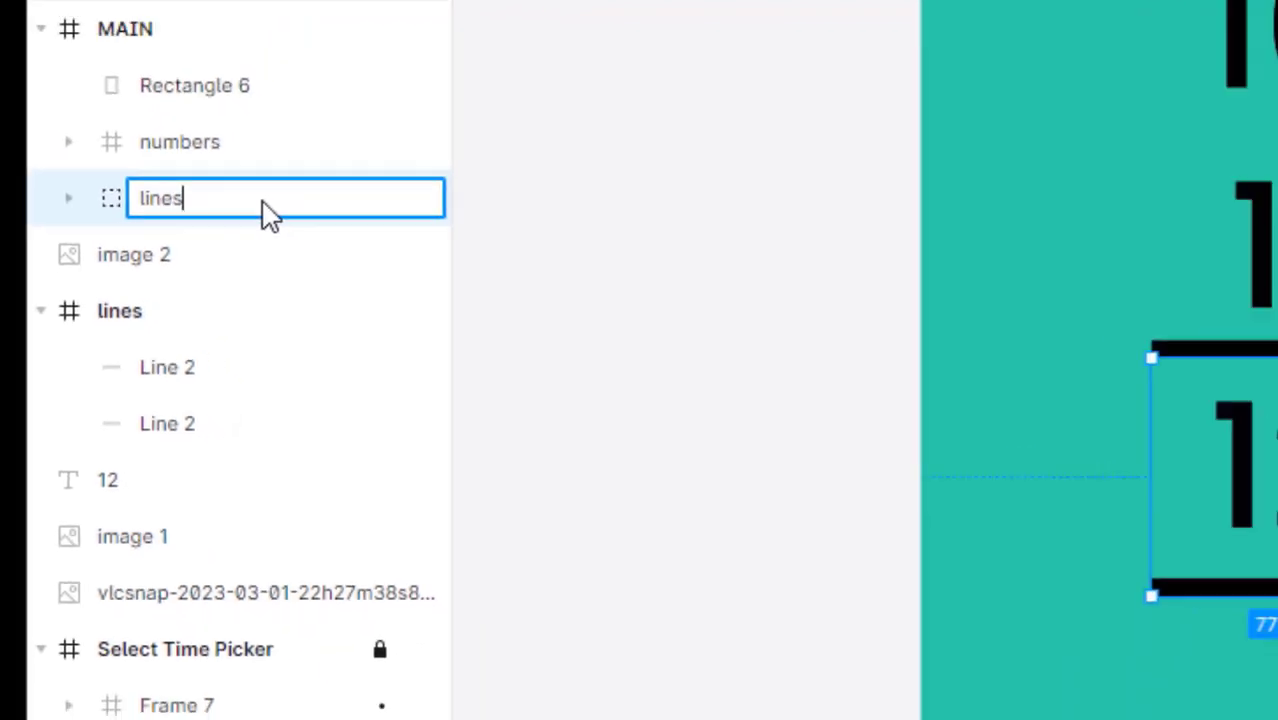
{"action": "key", "text": "Return"}
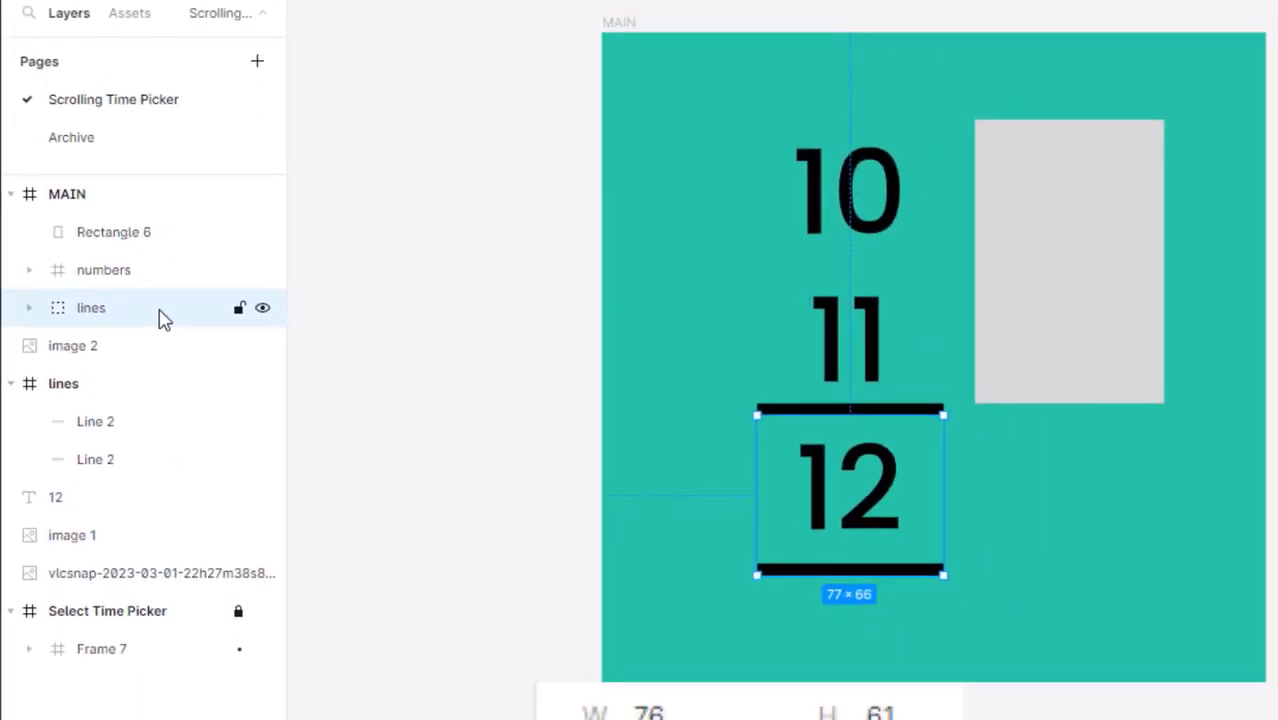
Rename the grey rectangle inside MAIN as "opacity".
{"action": "left_click", "coordinate": [115, 206]}
{"action": "left_click", "coordinate": [130, 234]}
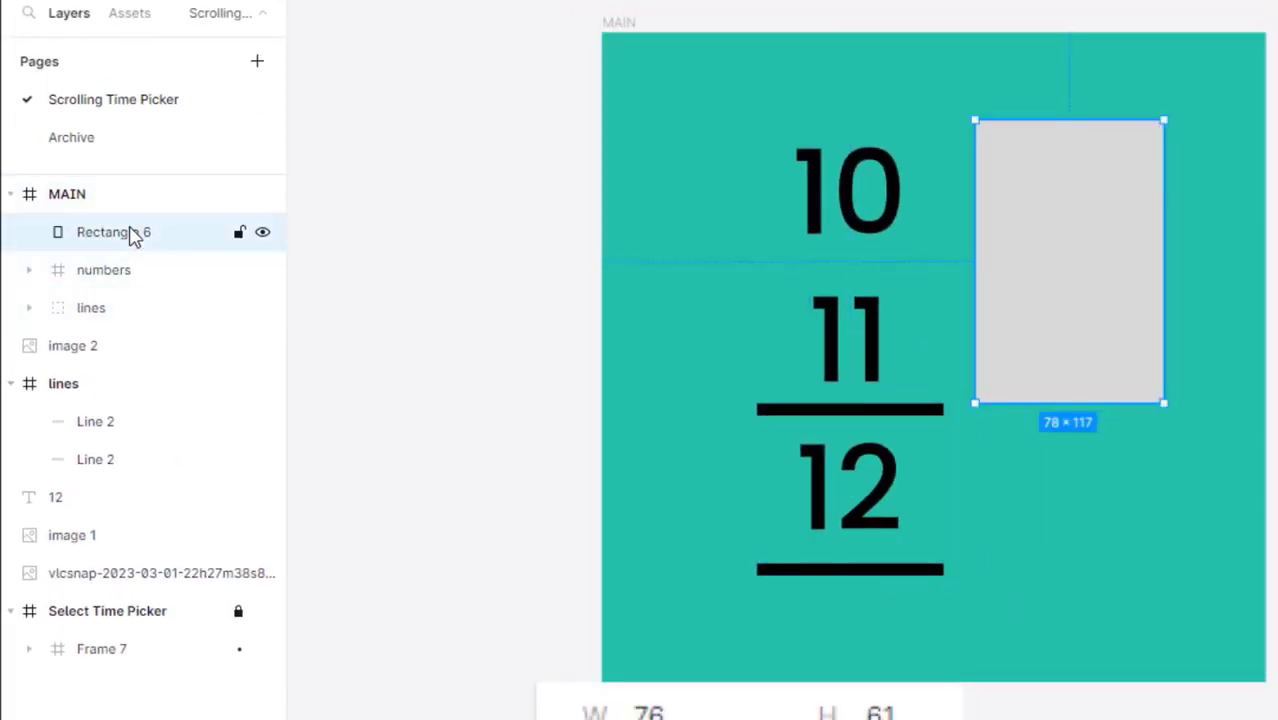
{"action": "double_click", "coordinate": [130, 234]}
{"action": "type", "text": "op"}
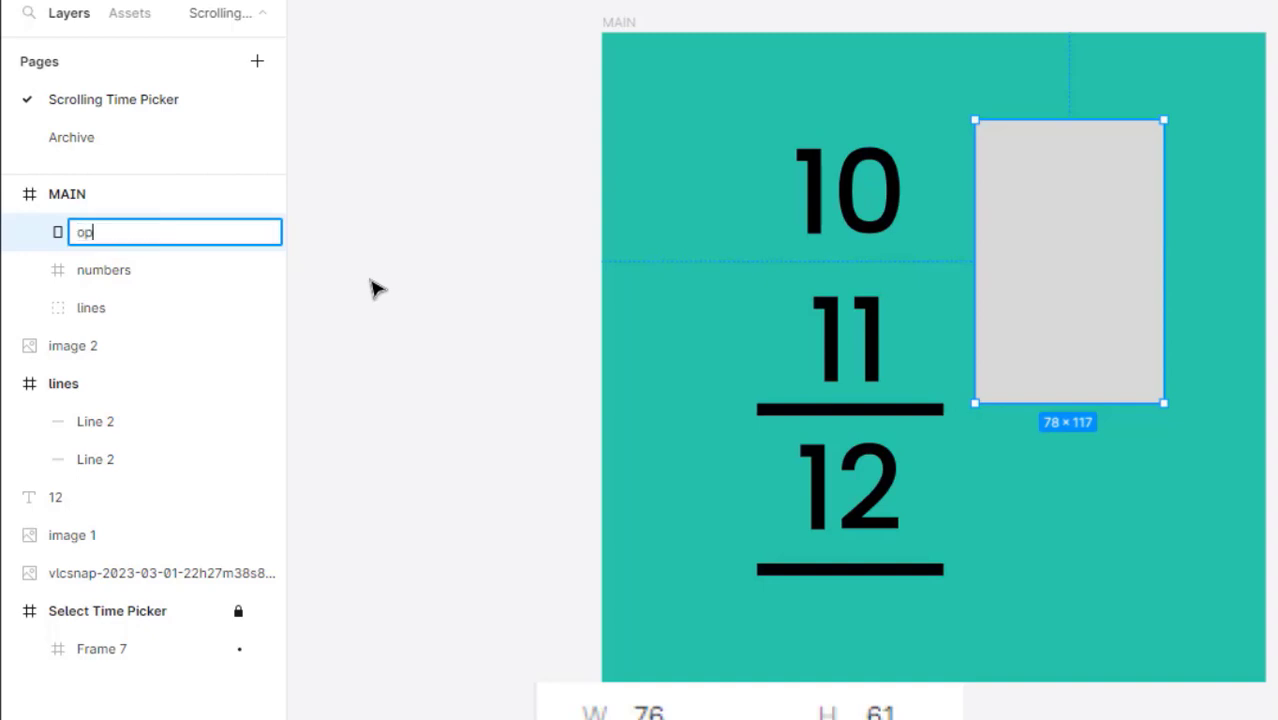
{"action": "type", "text": "acity"}
{"action": "key", "text": "Return"}
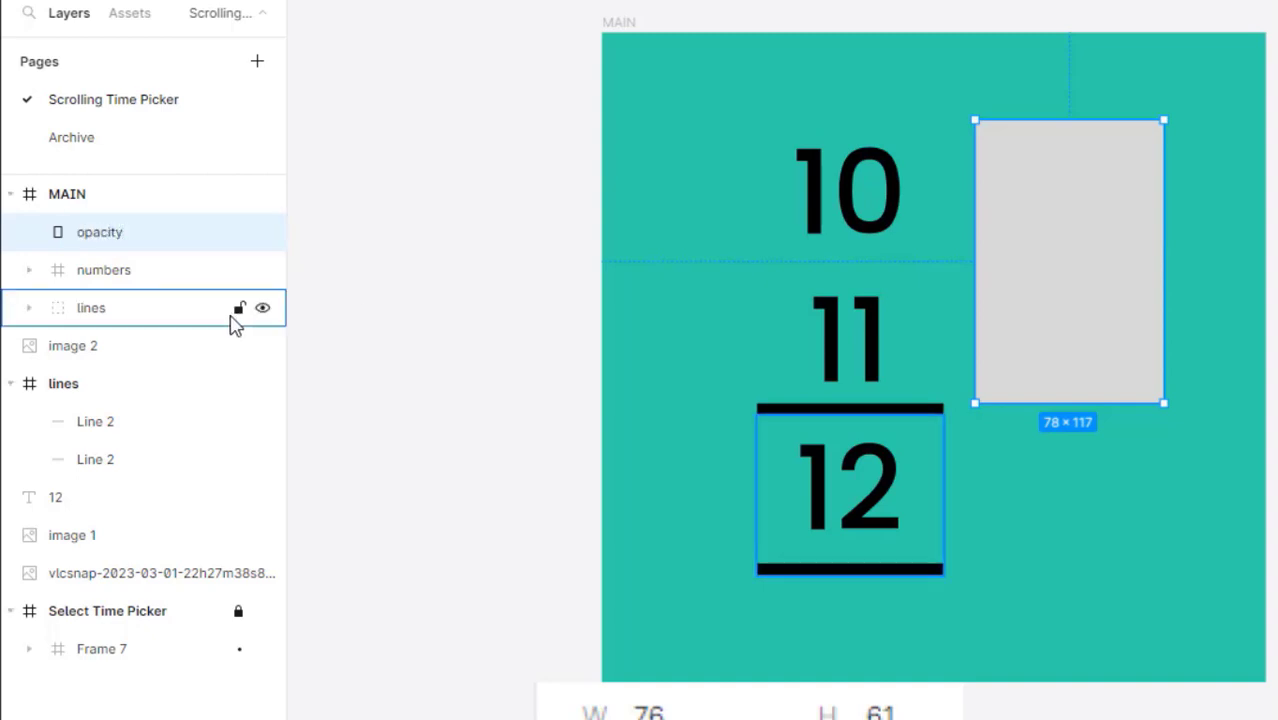
Move the opacity rectangle over the 10 and 11 to X 64, Y 36, with its lower edge on the upper separator line.
{"action": "left_click", "coordinate": [129, 316]}
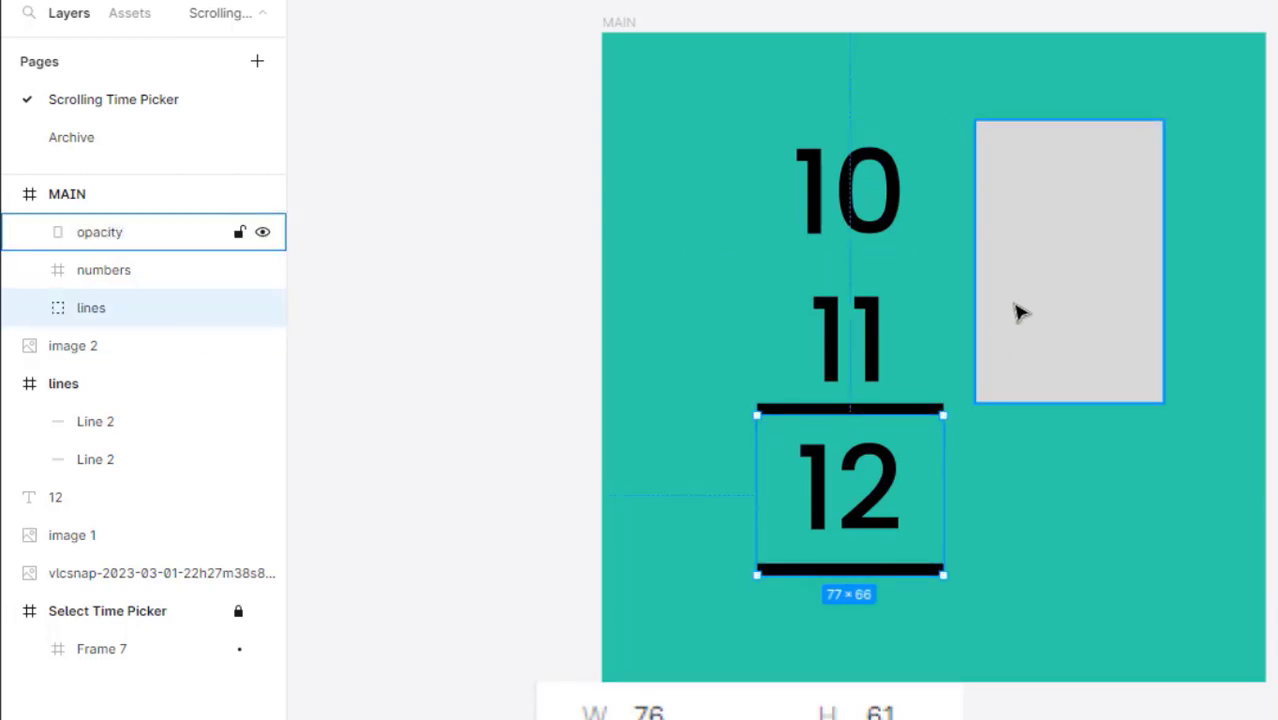
{"action": "left_click_drag", "start_coordinate": [1064, 320], "coordinate": [919, 314]}
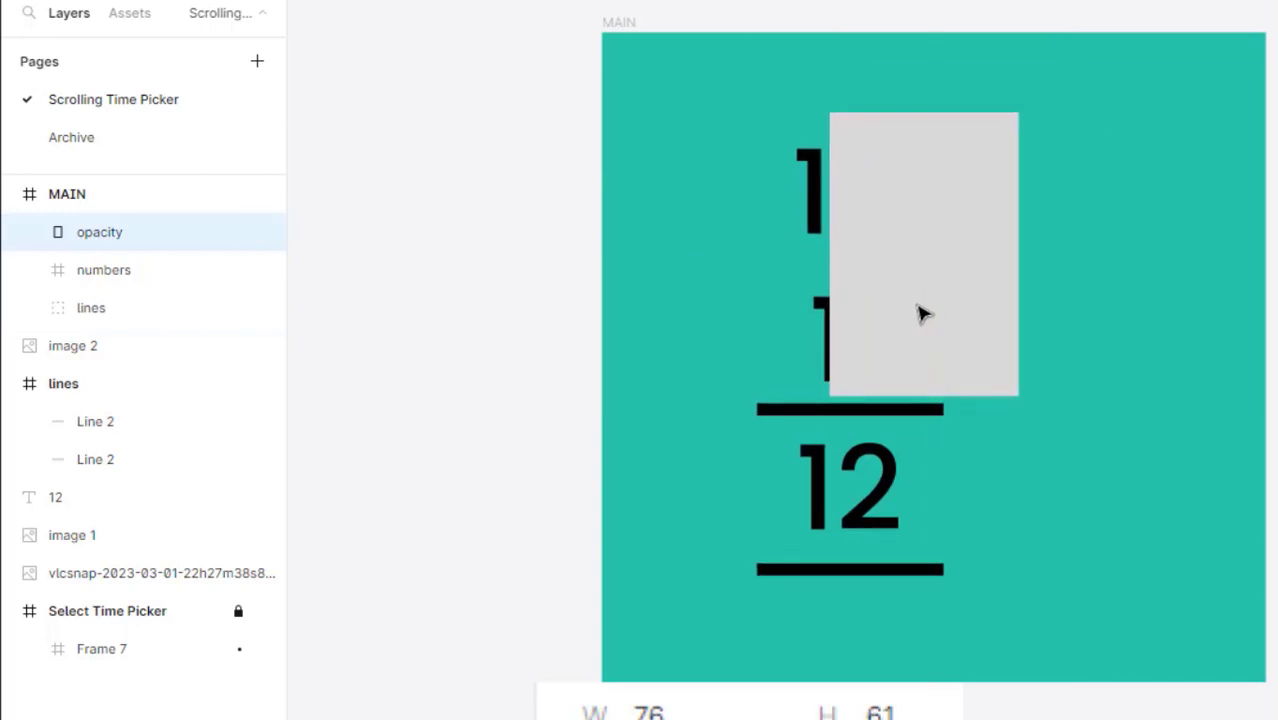
{"action": "left_click", "coordinate": [110, 277]}
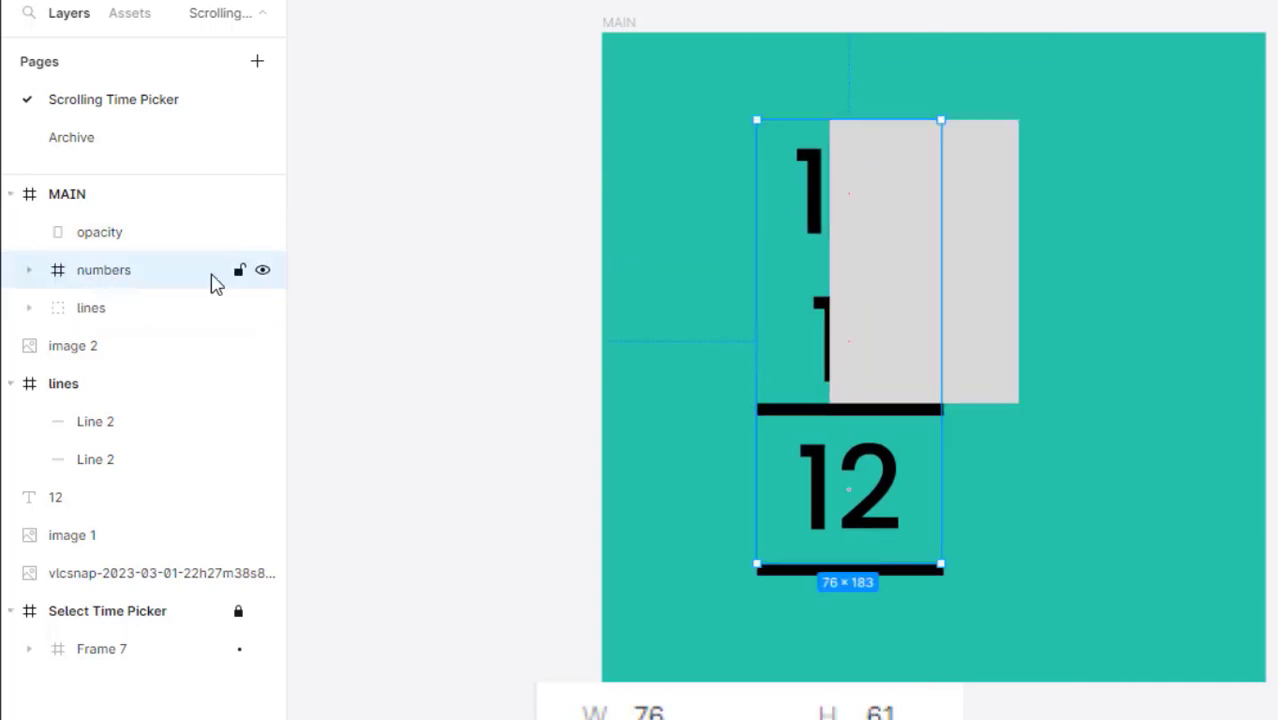
{"action": "left_click_drag", "start_coordinate": [970, 283], "coordinate": [827, 350]}
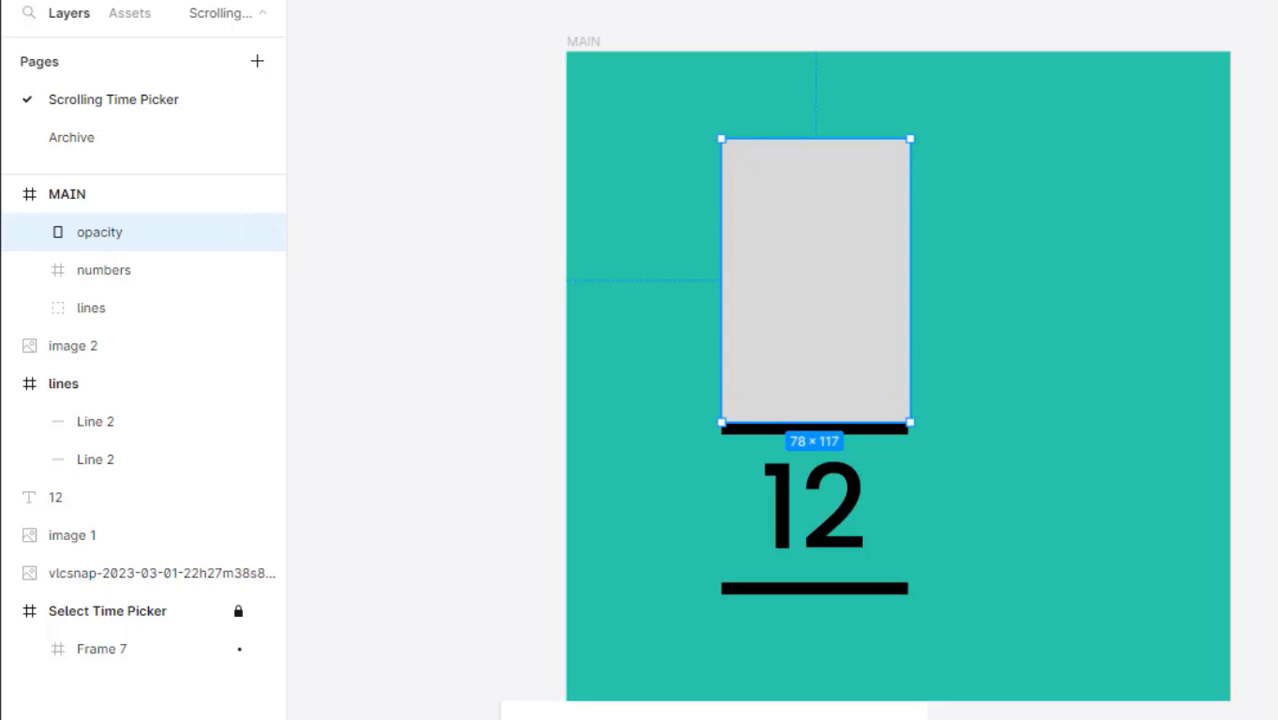
Change the opacity rectangle's fill to white (FFFFFF) and set its layer opacity to 65%.
{"action": "left_click", "coordinate": [1276, 530]}
{"action": "left_click_drag", "start_coordinate": [1114, 282], "coordinate": [1036, 146]}
{"action": "left_click", "coordinate": [848, 42]}
{"action": "left_click", "coordinate": [833, 220]}
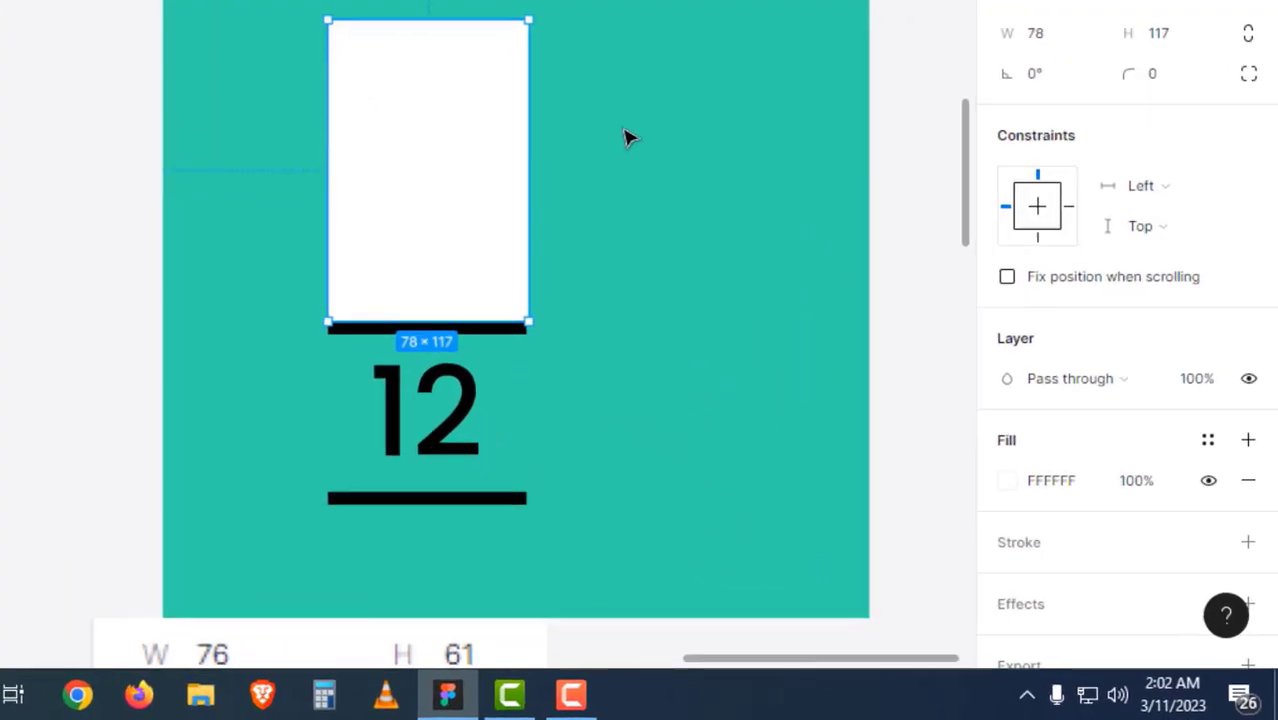
{"action": "key", "text": "6"}
{"action": "key", "text": "5"}
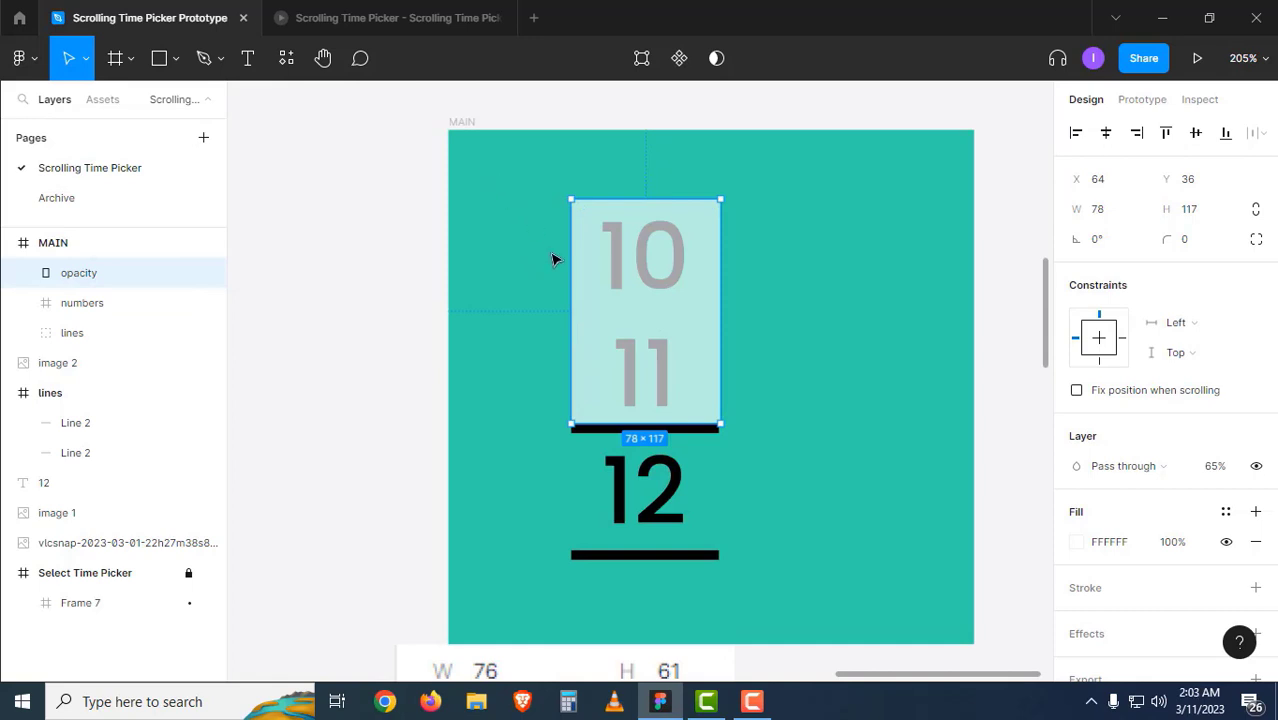
Change the MAIN frame's fill to the White color style.
{"action": "left_click", "coordinate": [475, 130]}
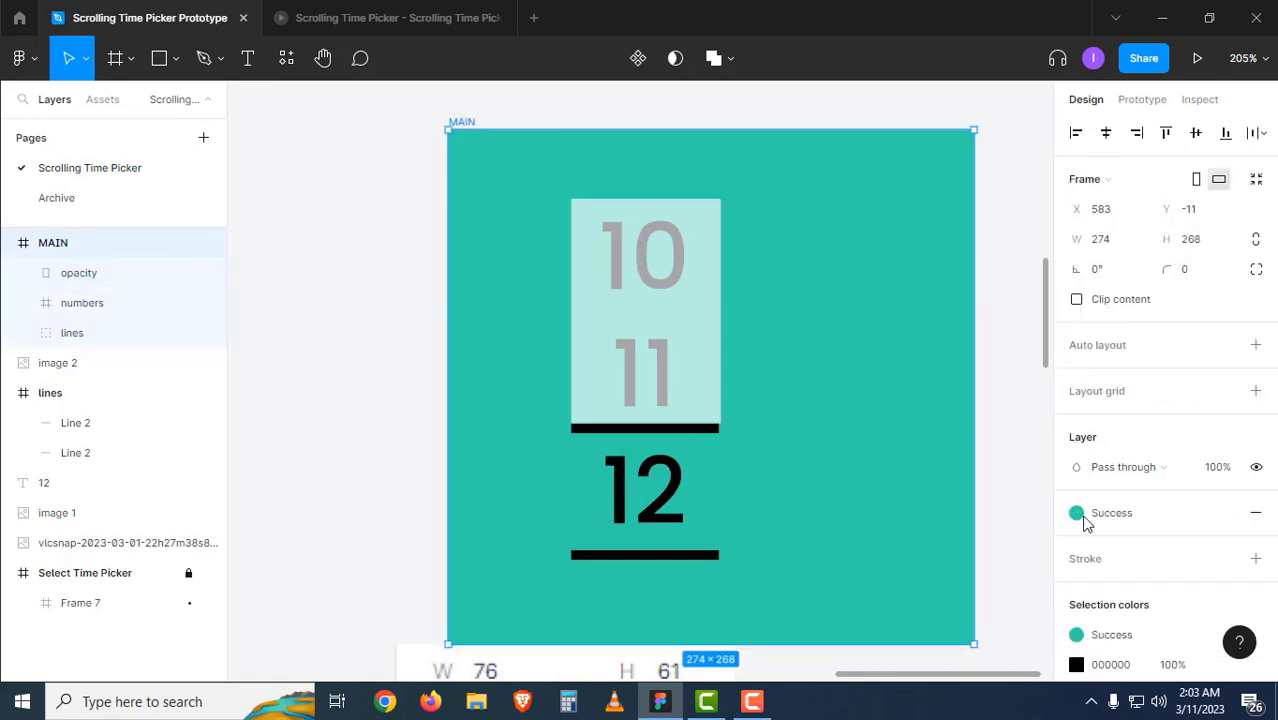
{"action": "left_click", "coordinate": [1115, 521]}
{"action": "type", "text": "w"}
{"action": "left_click", "coordinate": [1125, 456]}
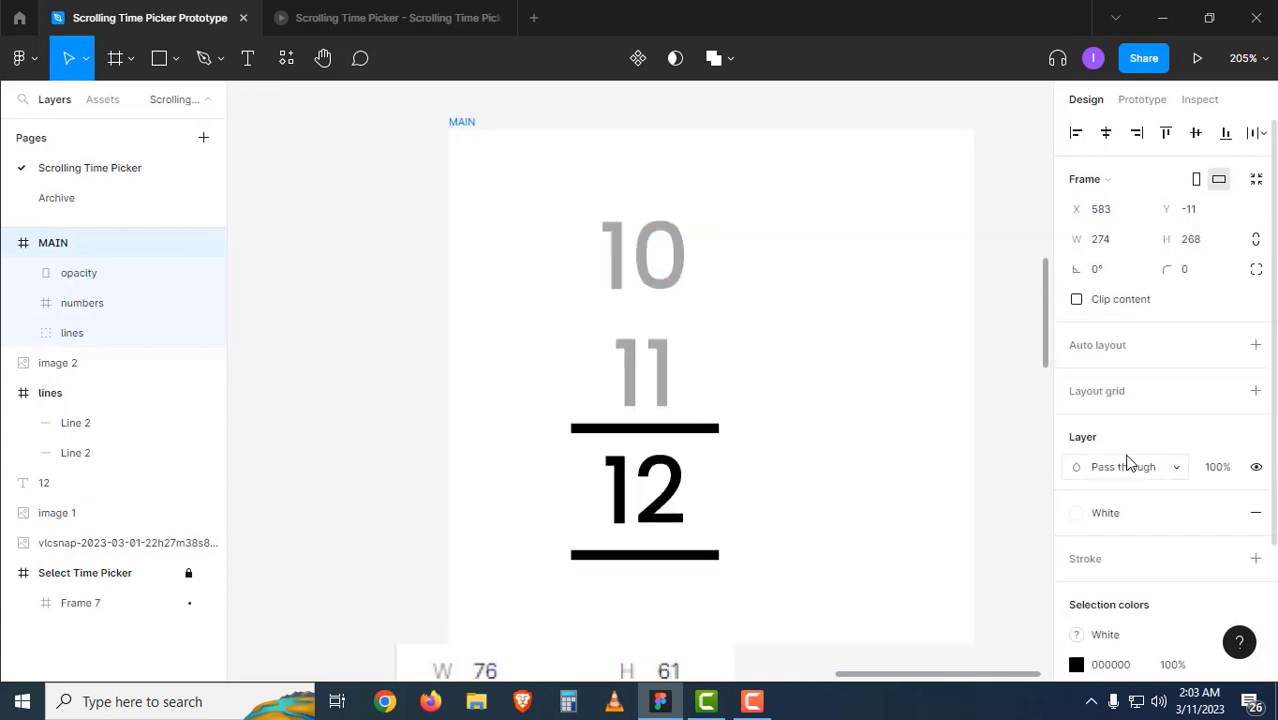
{"action": "left_click", "coordinate": [1003, 438]}
{"action": "left_click_drag", "start_coordinate": [652, 390], "coordinate": [773, 384]}
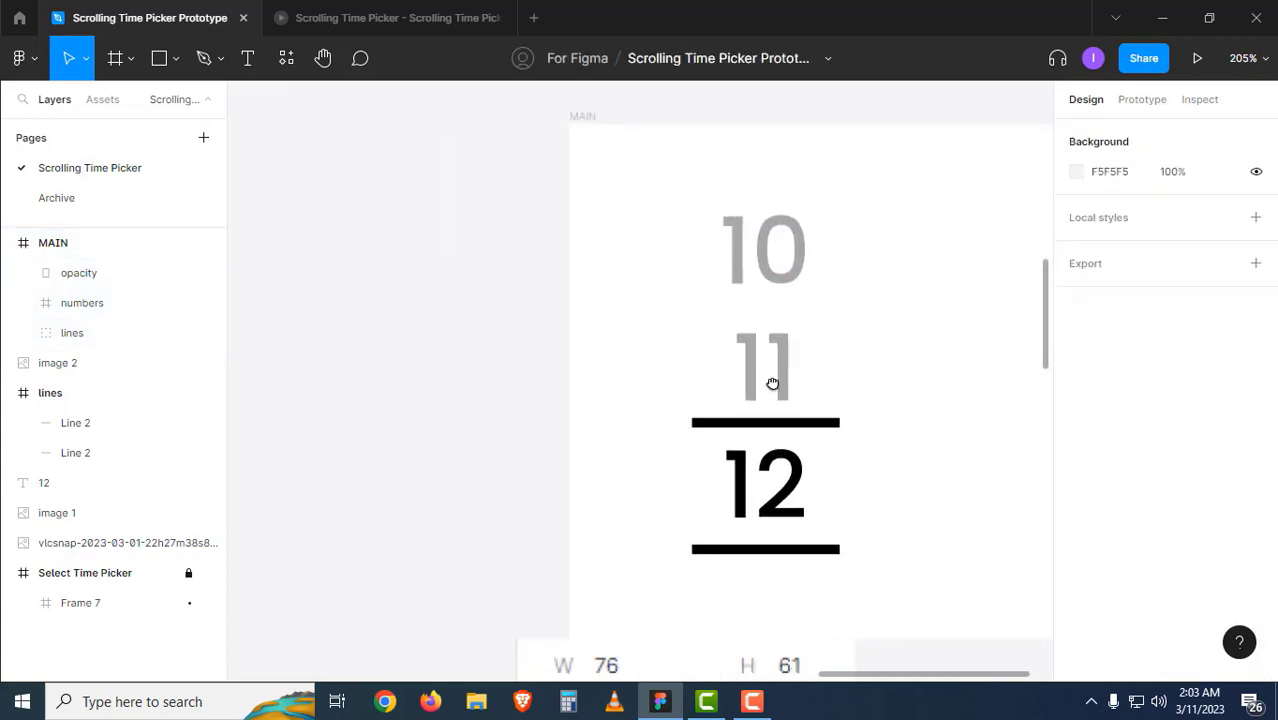
{"action": "left_click", "coordinate": [606, 417], "text": "alt"}
{"action": "left_click_drag", "start_coordinate": [541, 417], "coordinate": [817, 388]}
{"action": "left_click_drag", "start_coordinate": [512, 457], "coordinate": [448, 451]}
{"action": "left_click_drag", "start_coordinate": [755, 447], "coordinate": [510, 470]}
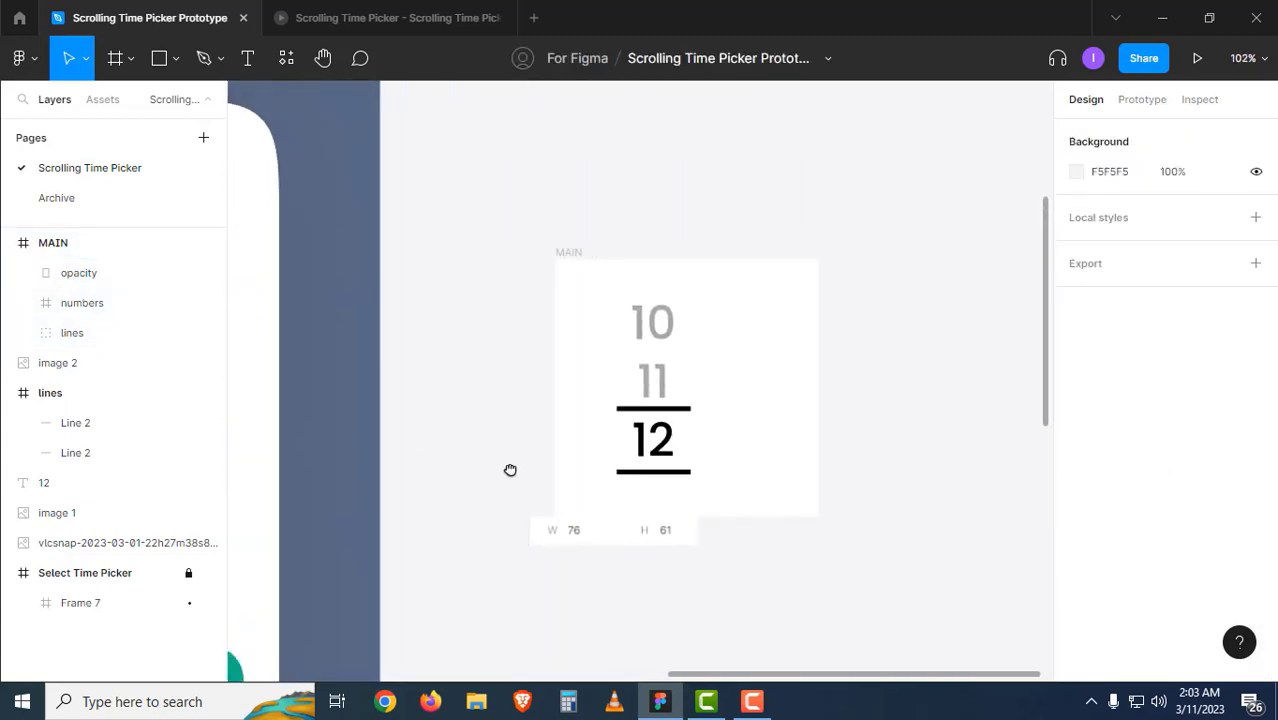
{"action": "left_click", "coordinate": [648, 470]}
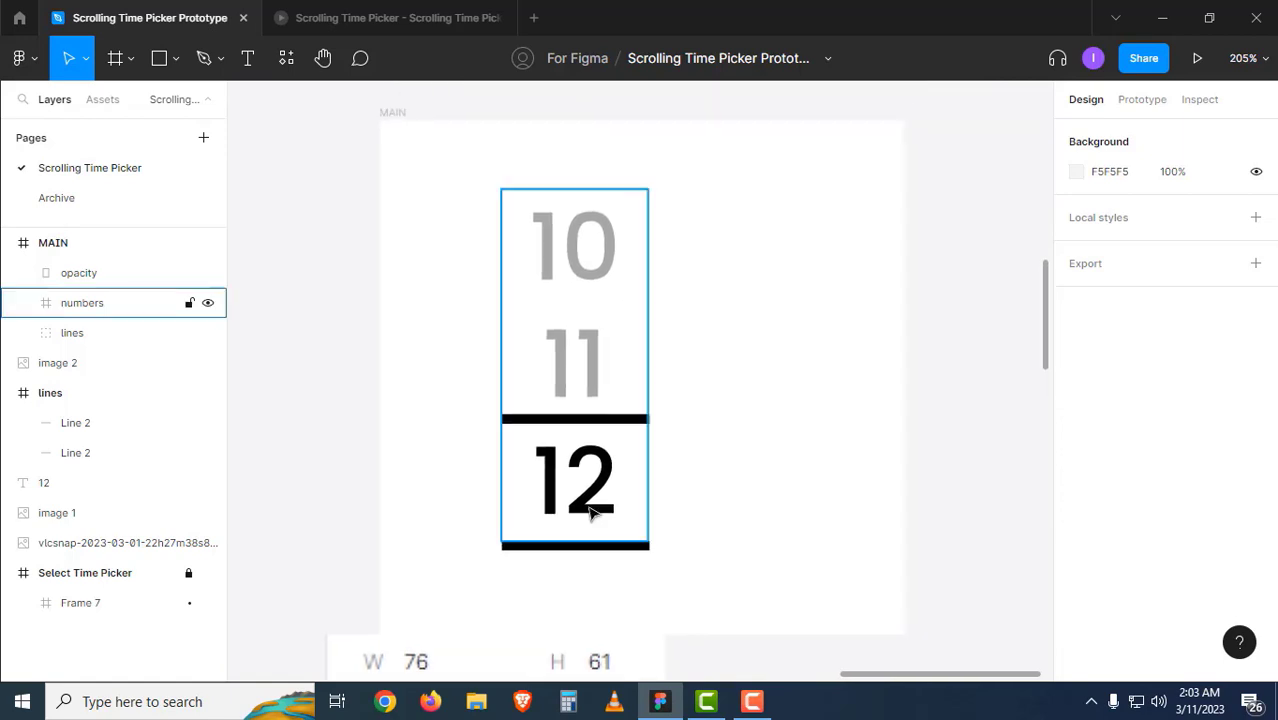
Set the numbers frame's overflow scrolling to Vertical scrolling in the prototype settings.
{"action": "left_click", "coordinate": [590, 510]}
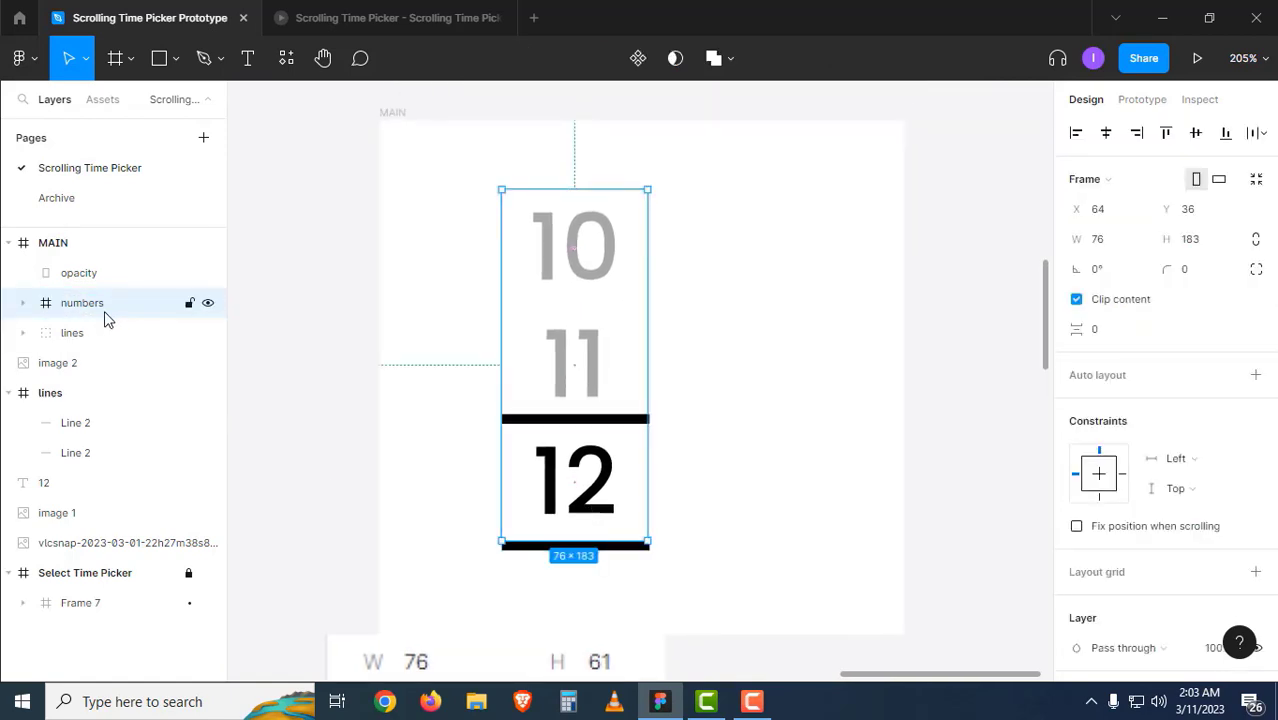
{"action": "left_click", "coordinate": [1145, 100]}
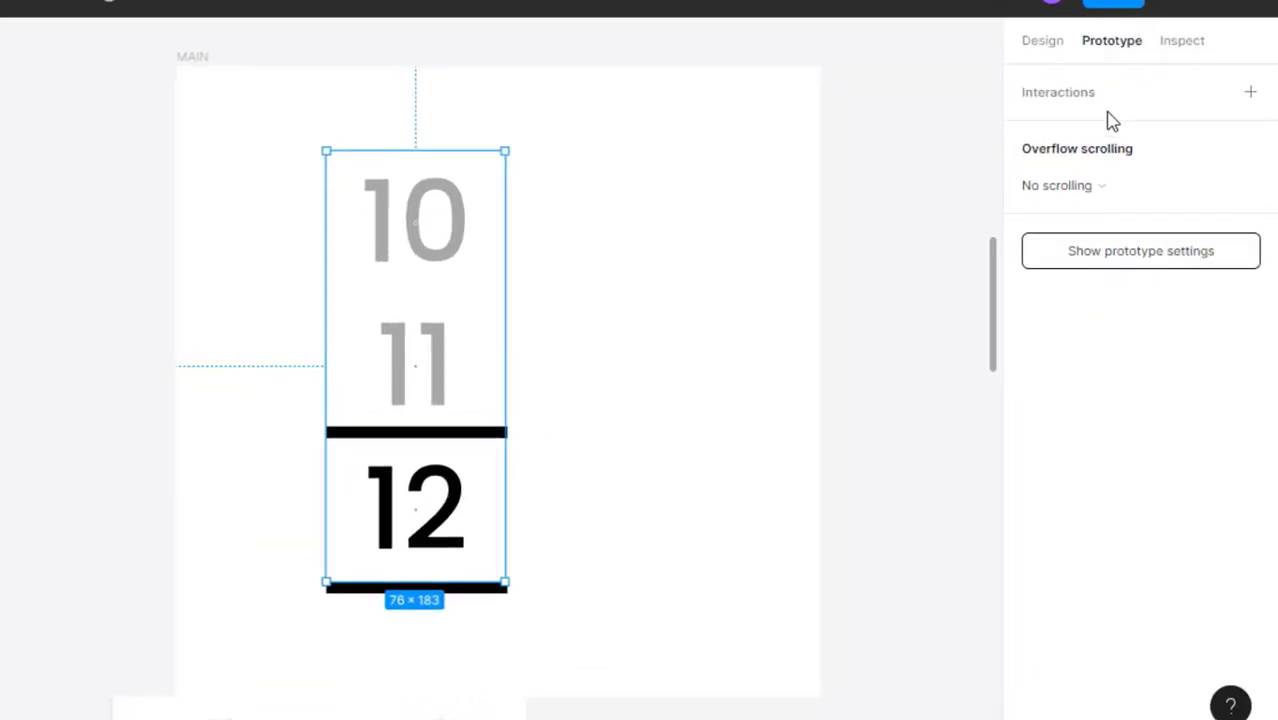
{"action": "left_click", "coordinate": [1058, 185]}
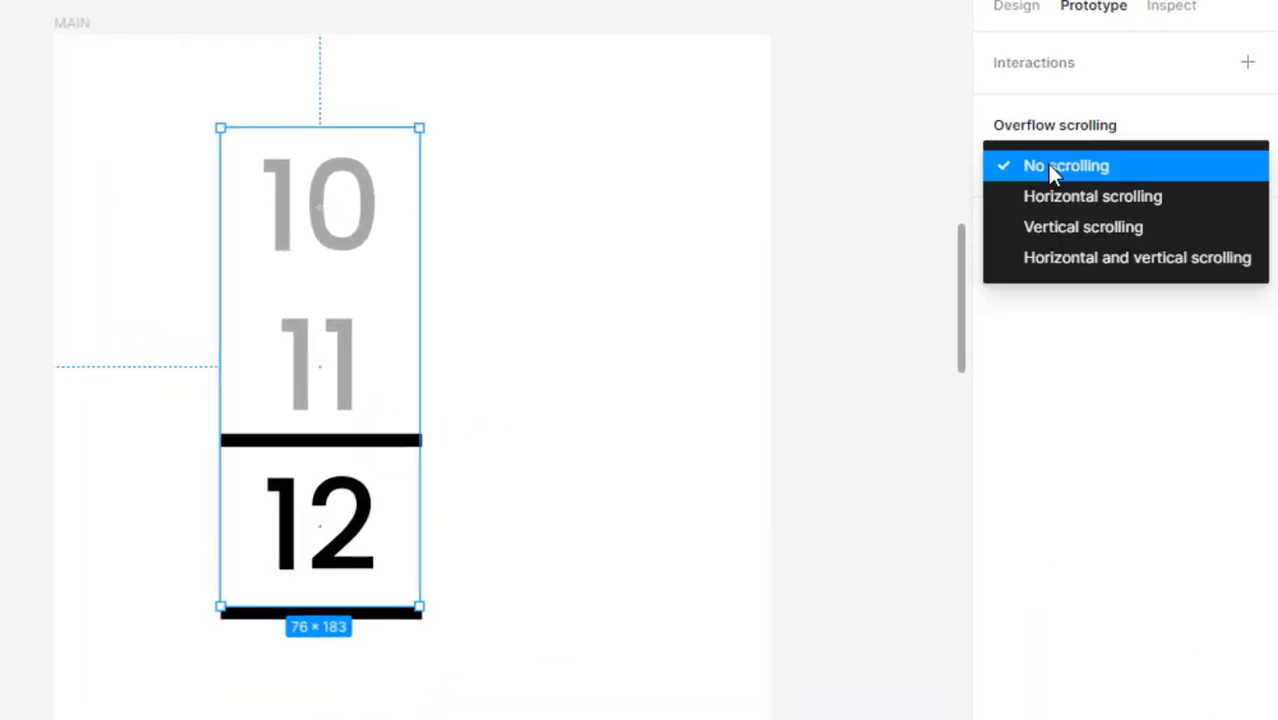
{"action": "left_click", "coordinate": [1090, 228]}
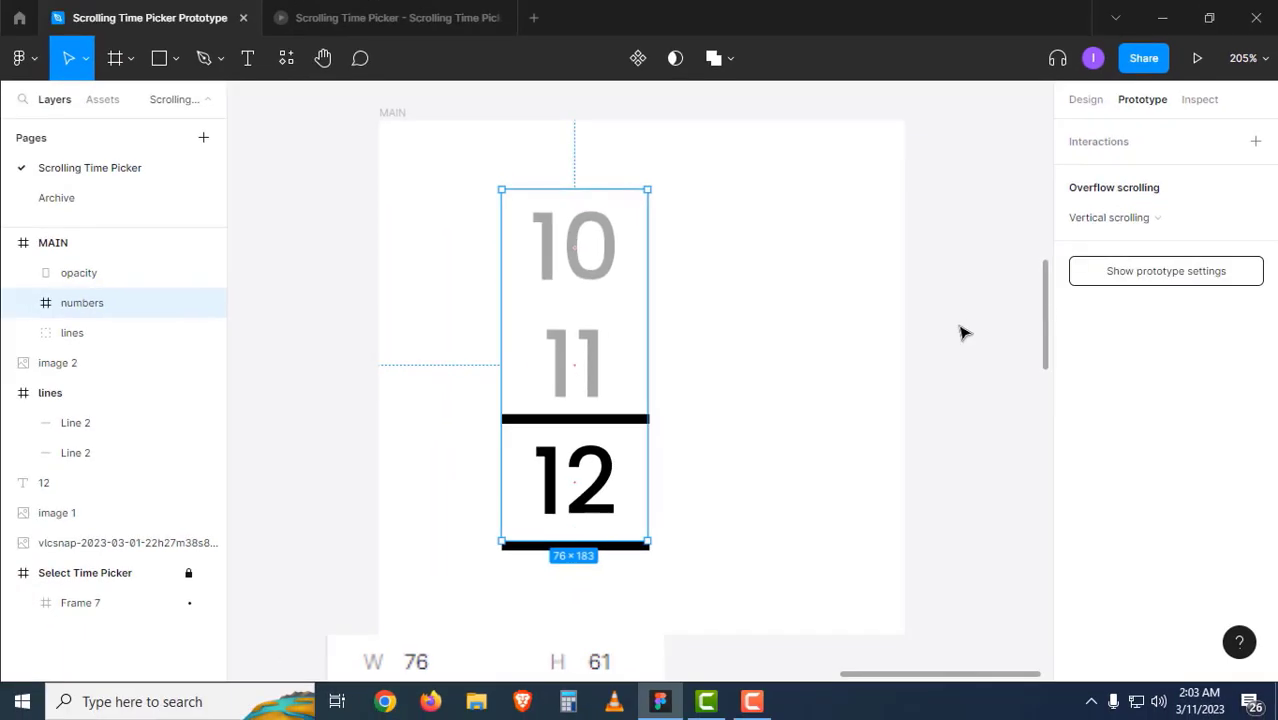
{"action": "left_click", "coordinate": [958, 331]}
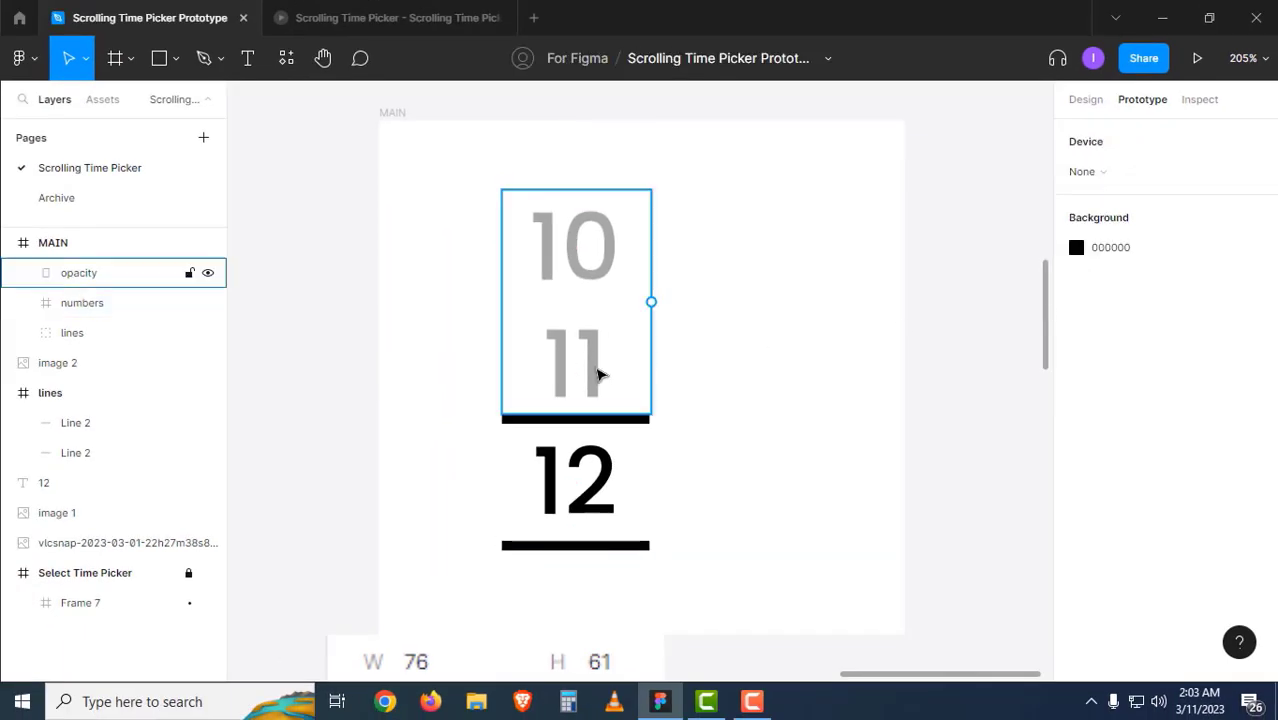
Present the MAIN frame as a prototype and test scrolling its hour numbers back from 12.
{"action": "left_click", "coordinate": [391, 113]}
{"action": "left_click", "coordinate": [1192, 60]}
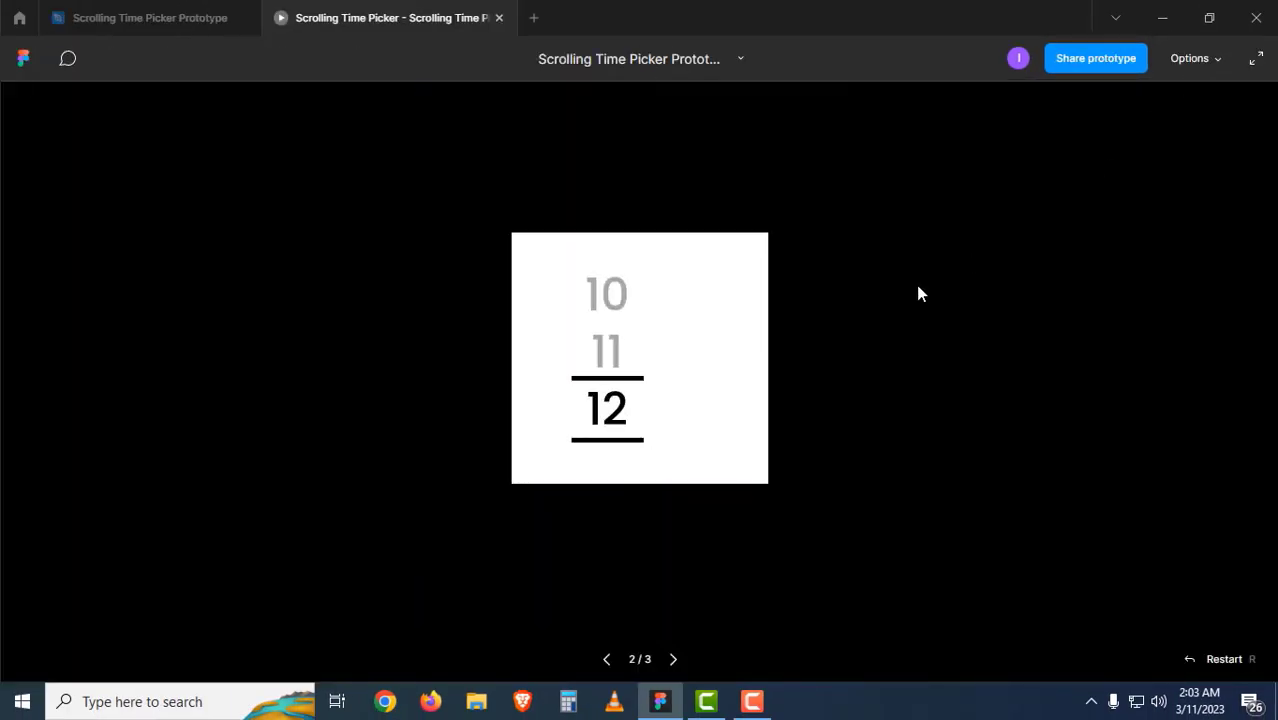
{"action": "scroll", "coordinate": [622, 450], "scroll_direction": "up", "scroll_amount": 1}
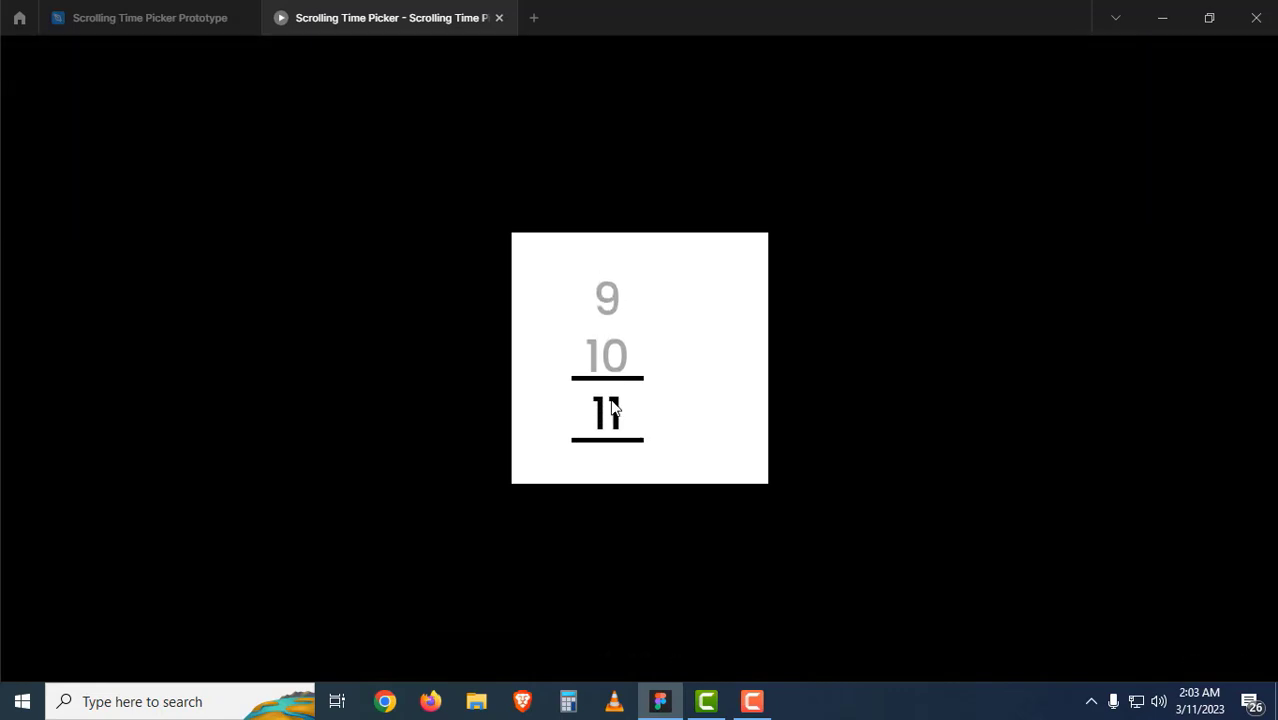
{"action": "scroll", "coordinate": [610, 465], "scroll_direction": "up", "scroll_amount": 1}
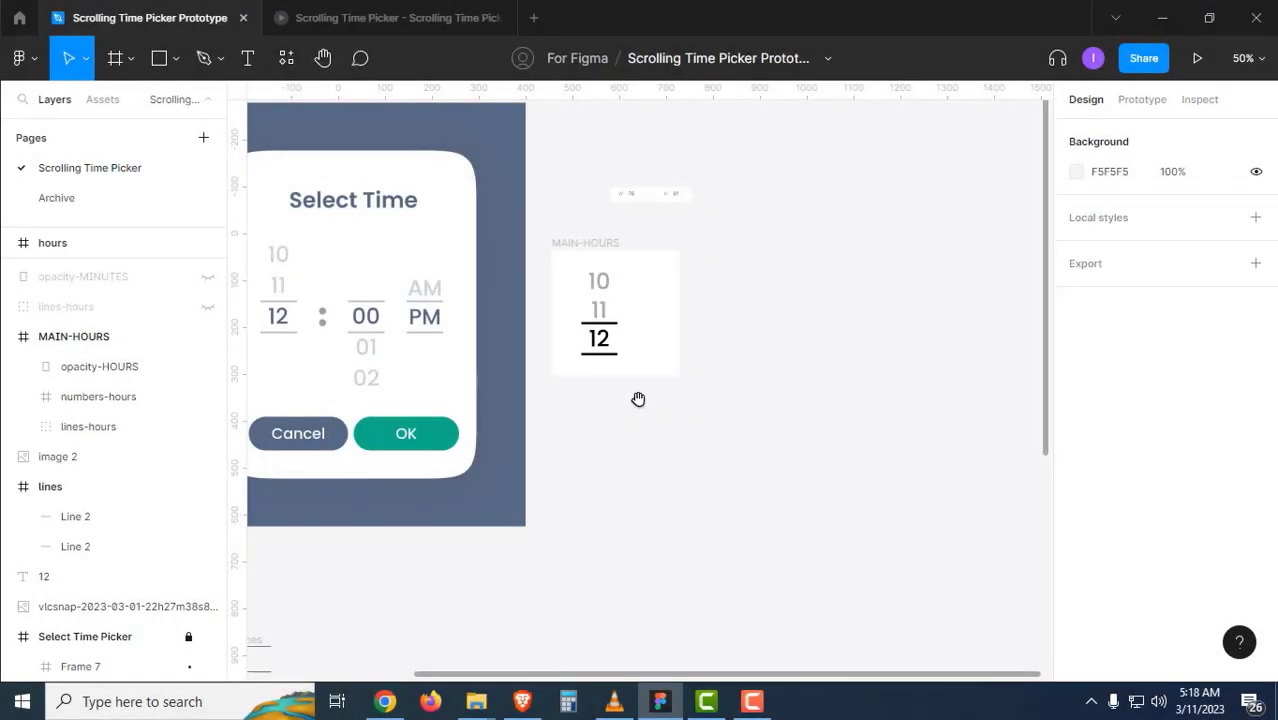
Review the MAIN-HOURS frame and its opacity-HOURS layer, and compare it with the columns of the Select Time design.
{"action": "left_click_drag", "start_coordinate": [638, 399], "coordinate": [662, 443]}
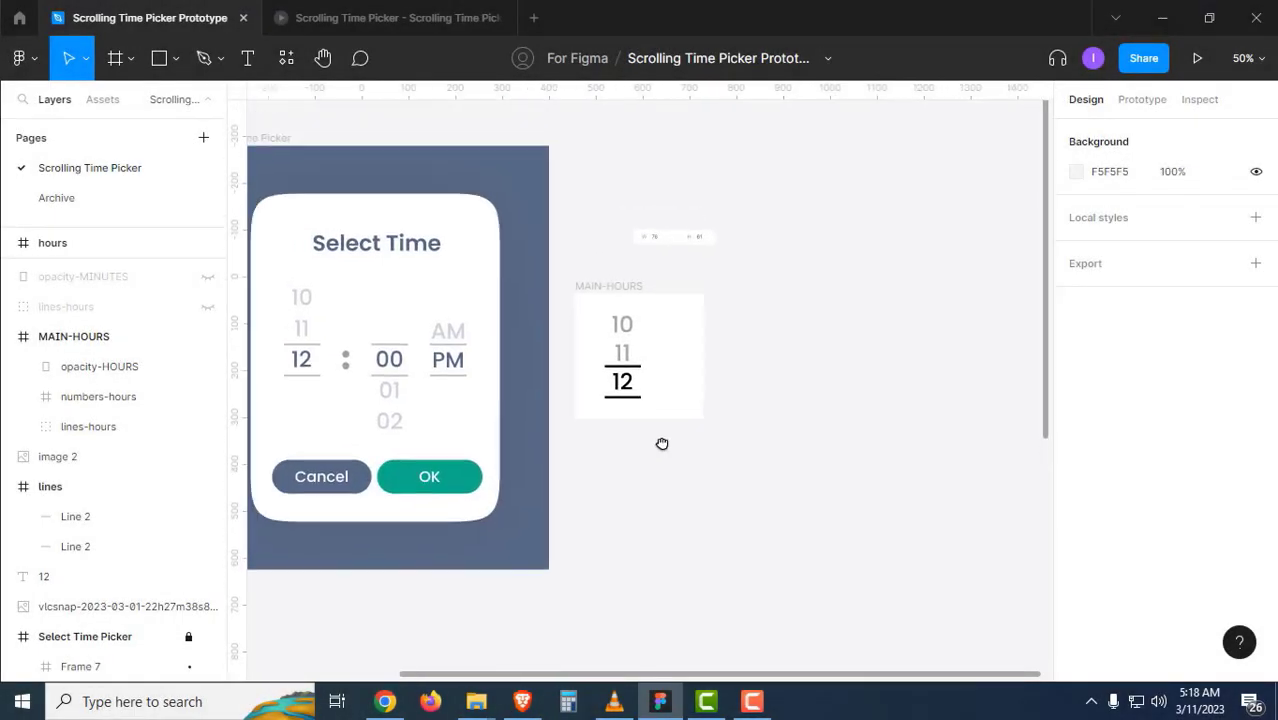
{"action": "left_click", "coordinate": [633, 364]}
{"action": "left_click", "coordinate": [573, 219]}
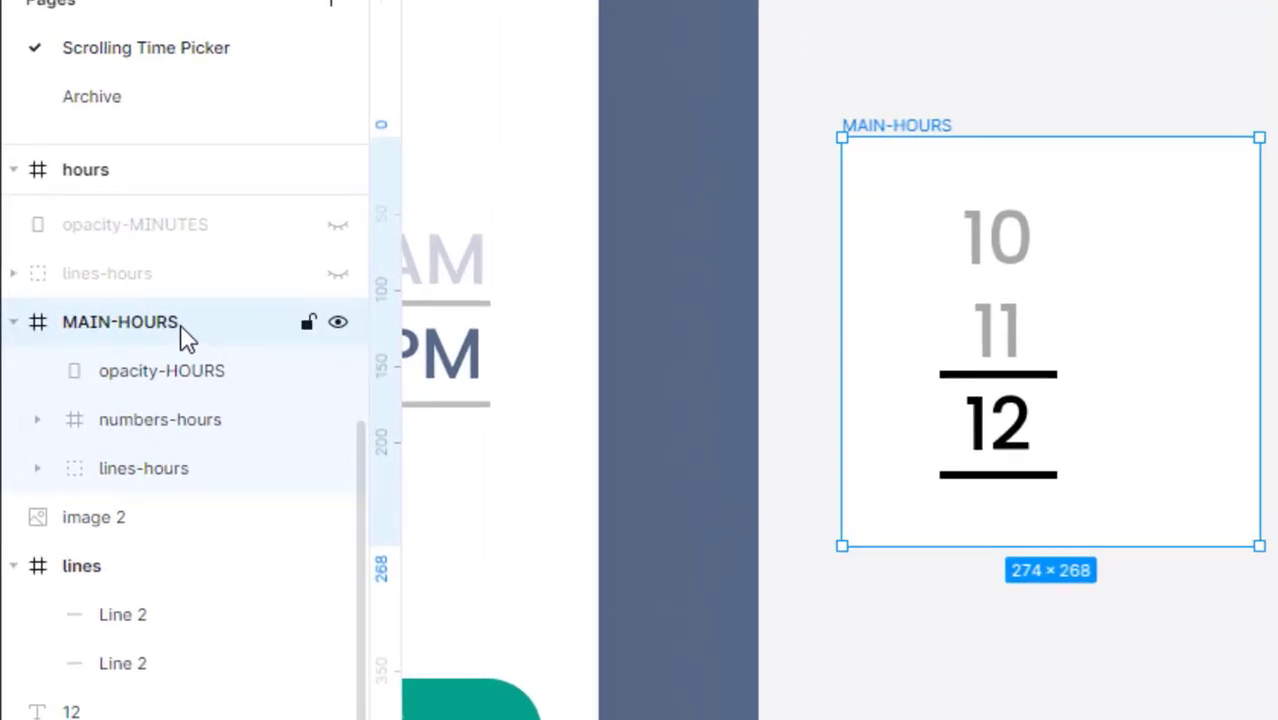
{"action": "left_click", "coordinate": [175, 385]}
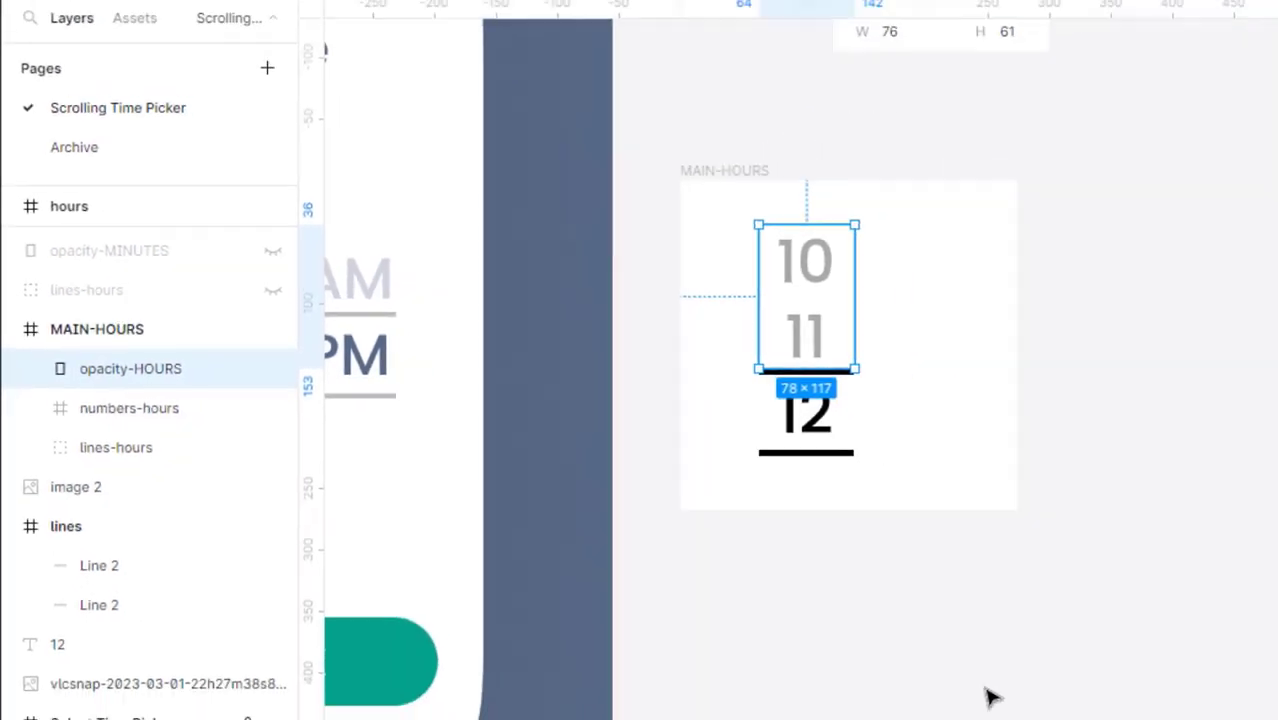
{"action": "left_click", "coordinate": [990, 693]}
{"action": "left_click_drag", "start_coordinate": [987, 642], "coordinate": [1035, 504]}
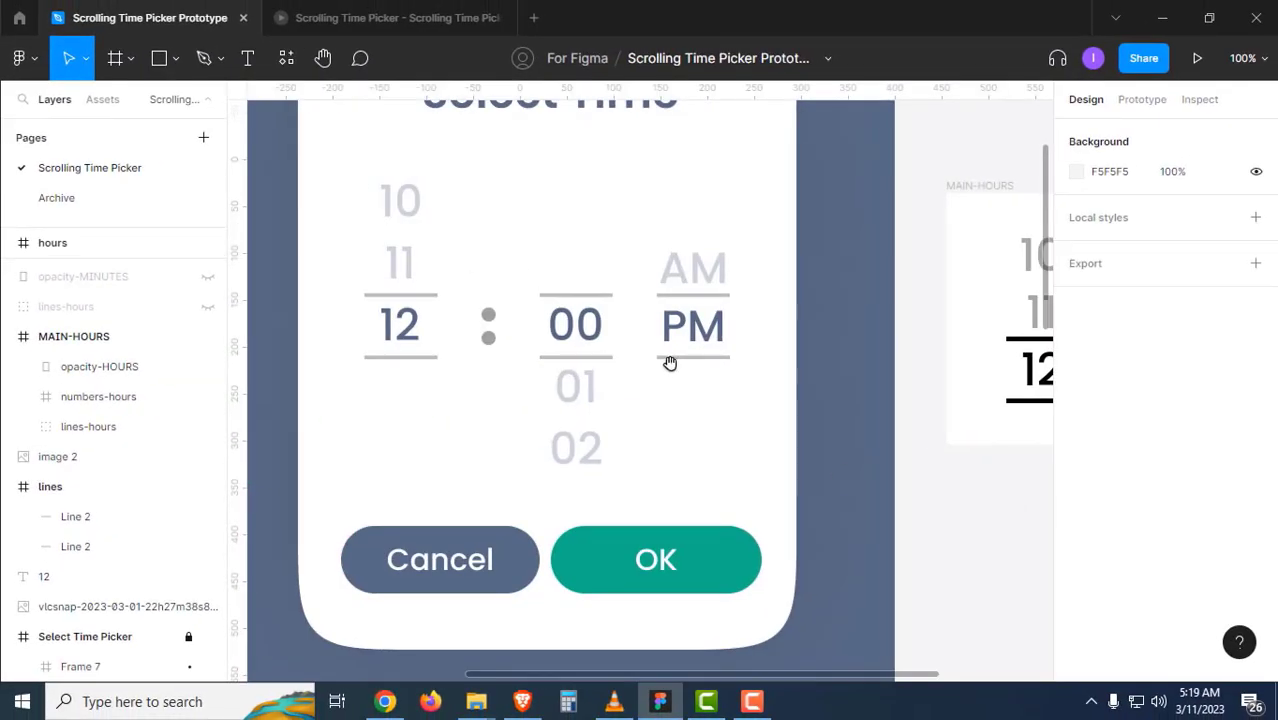
{"action": "left_click_drag", "start_coordinate": [729, 303], "coordinate": [630, 349]}
{"action": "scroll", "coordinate": [652, 385], "scroll_direction": "right", "scroll_amount": 6}
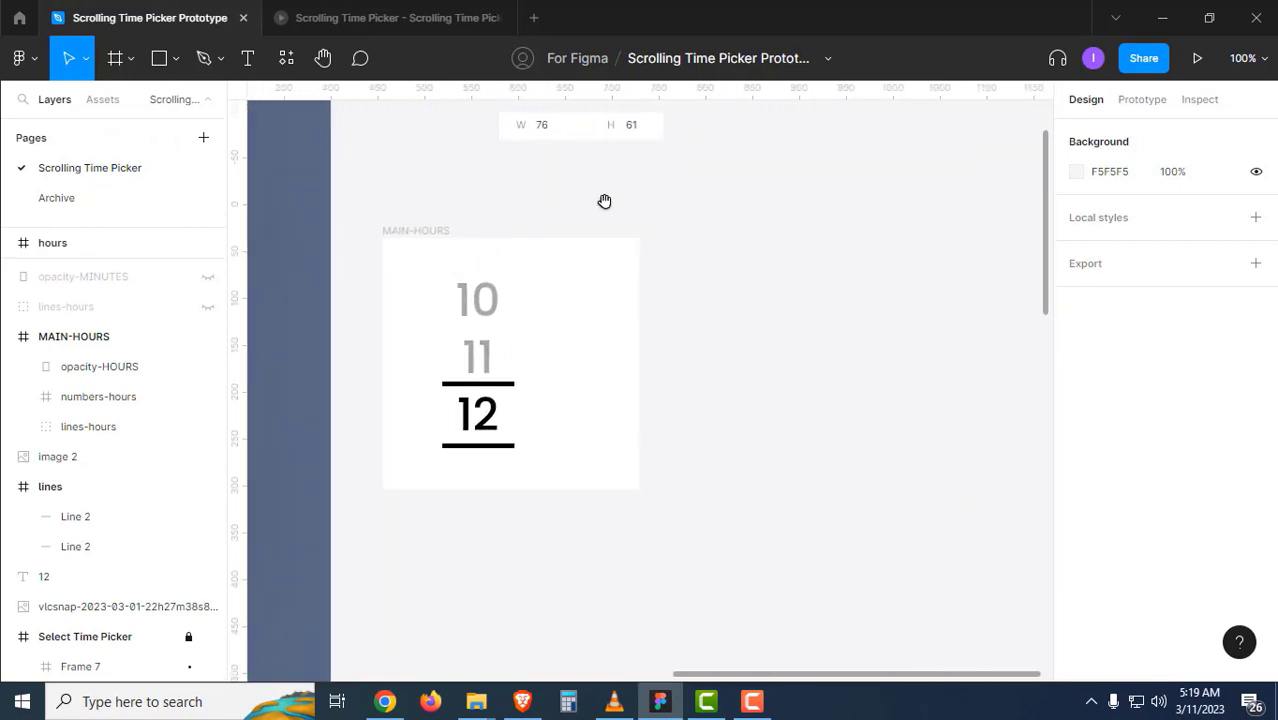
Duplicate the opacity, numbers and lines layers of MAIN-HOURS onto the empty canvas beside the frame, at about X 971, Y 190.
{"action": "left_click", "coordinate": [435, 232]}
{"action": "left_click_drag", "start_coordinate": [623, 543], "coordinate": [442, 268]}
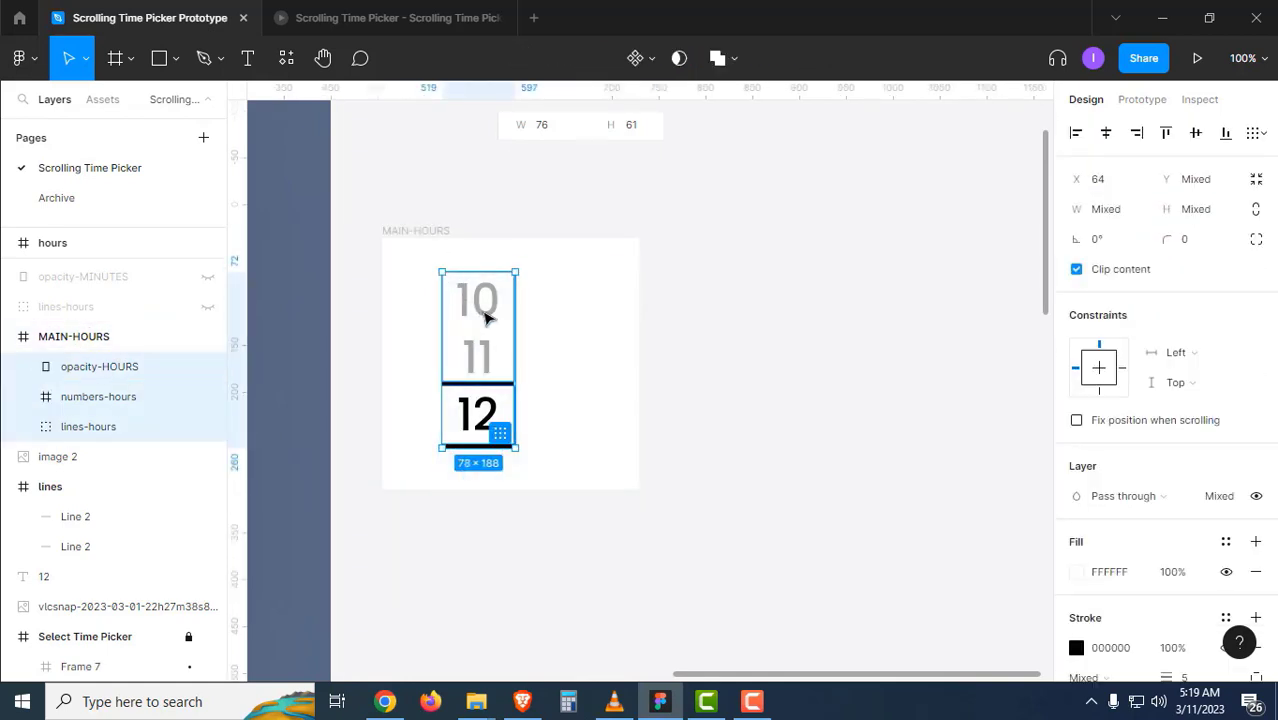
{"action": "left_click_drag", "start_coordinate": [530, 337], "coordinate": [886, 428]}
{"action": "left_click", "coordinate": [790, 436]}
{"action": "left_click_drag", "start_coordinate": [790, 436], "coordinate": [630, 418]}
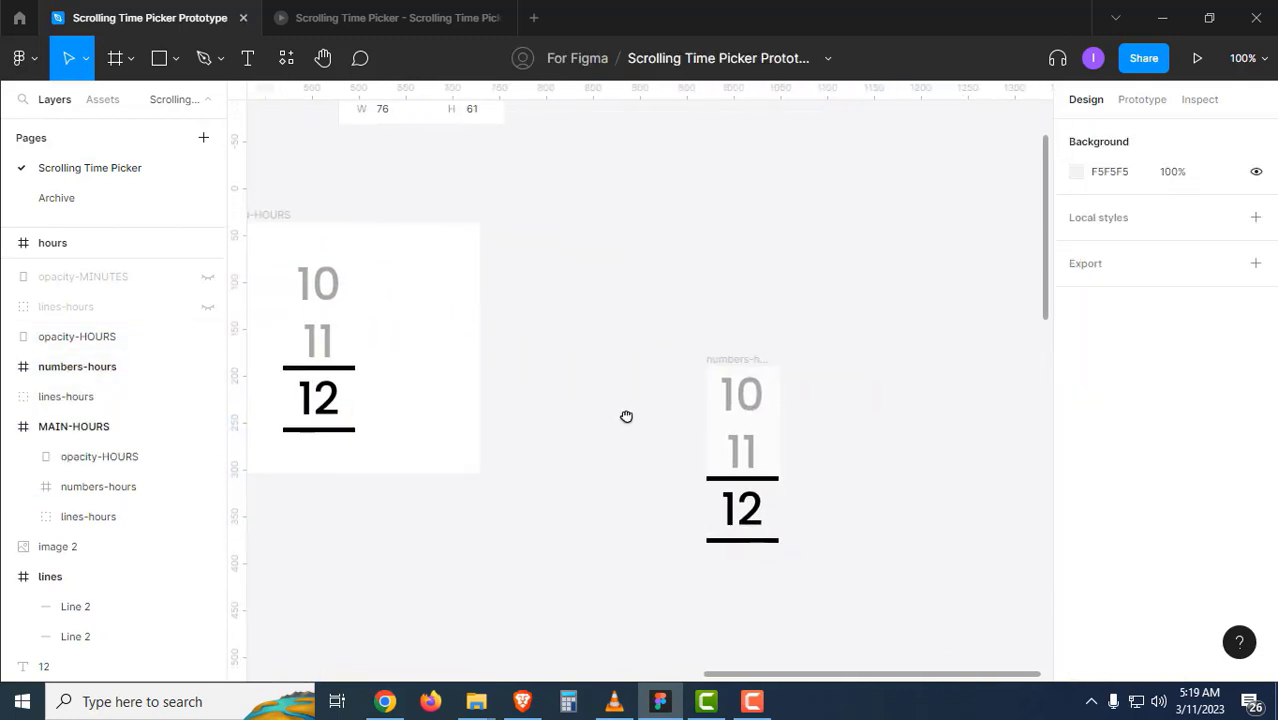
Rename the copied opacity-HOURS rectangle outside the frame as opacity-MINUTES.
{"action": "left_click", "coordinate": [742, 411]}
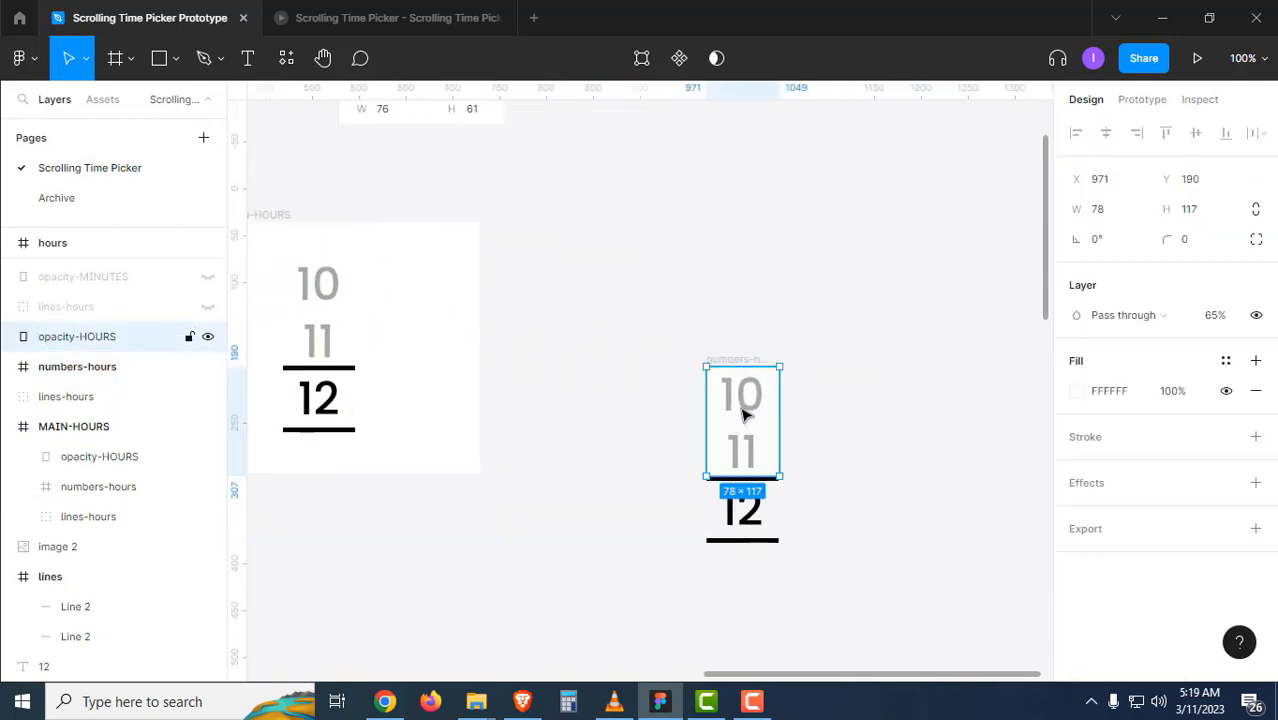
{"action": "double_click", "coordinate": [115, 340]}
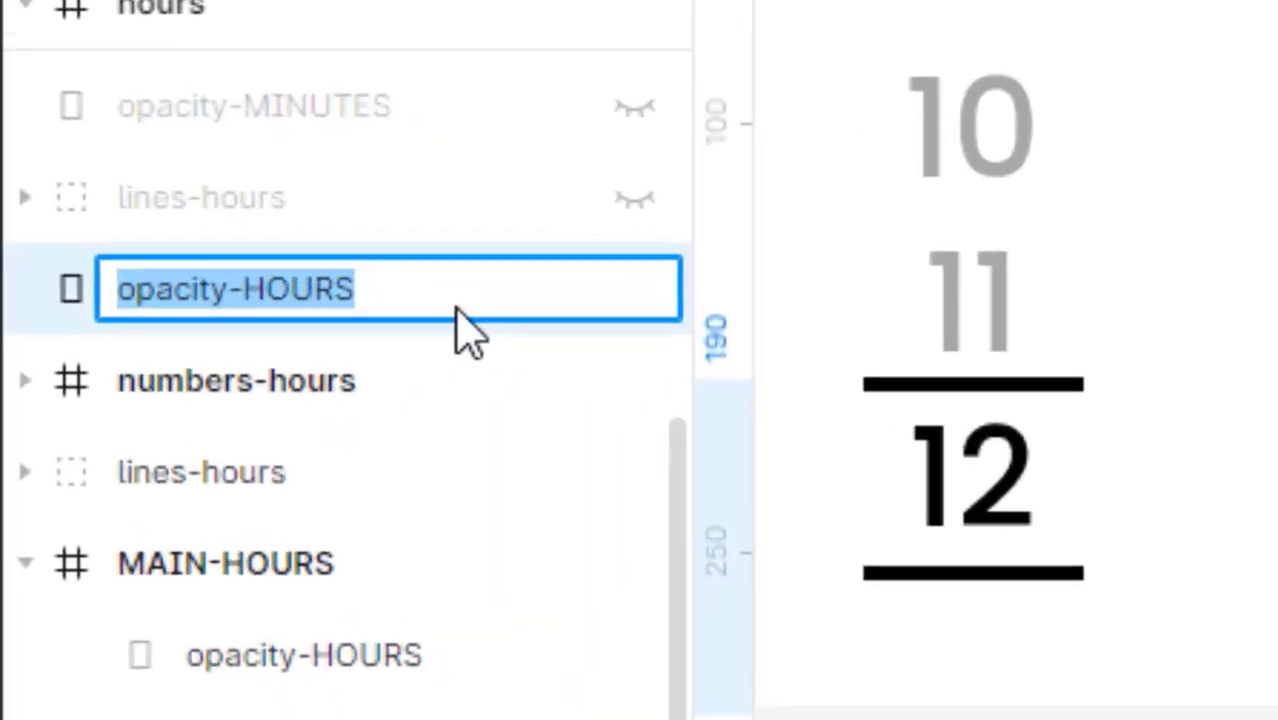
{"action": "left_click", "coordinate": [150, 342]}
{"action": "key", "text": "BackSpace"}
{"action": "key", "text": "BackSpace"}
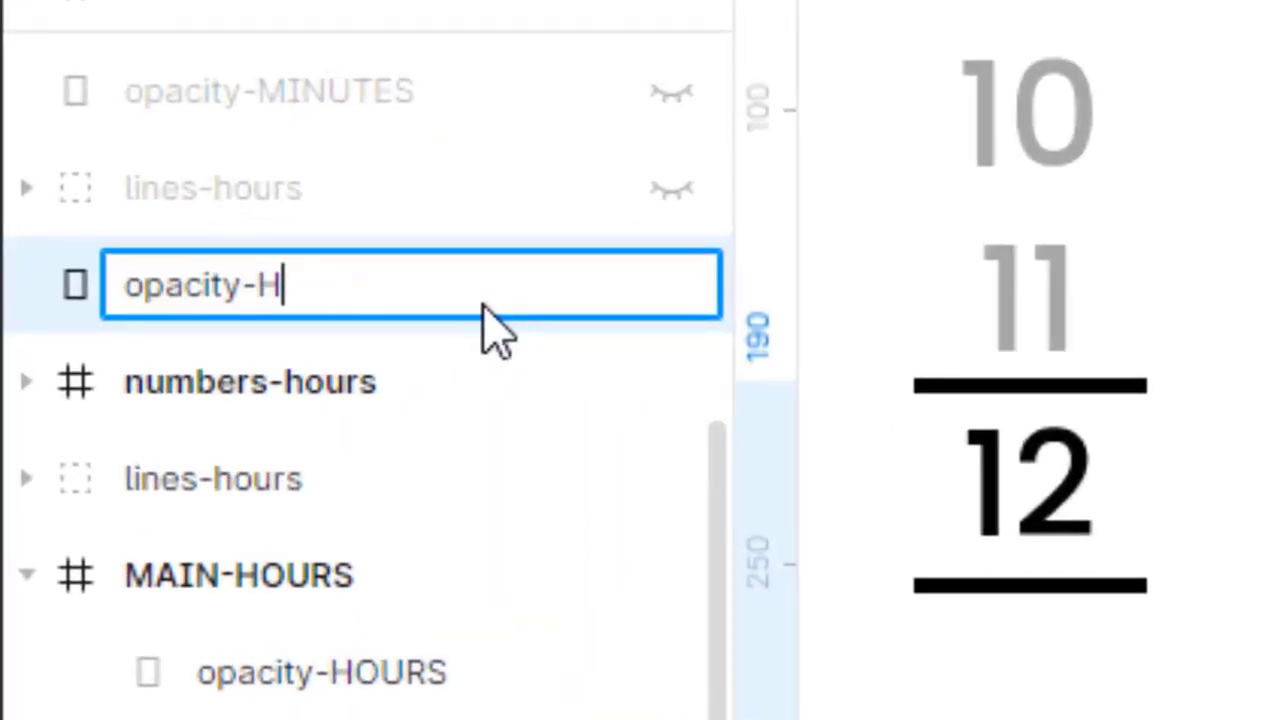
{"action": "type", "text": "MINUTES"}
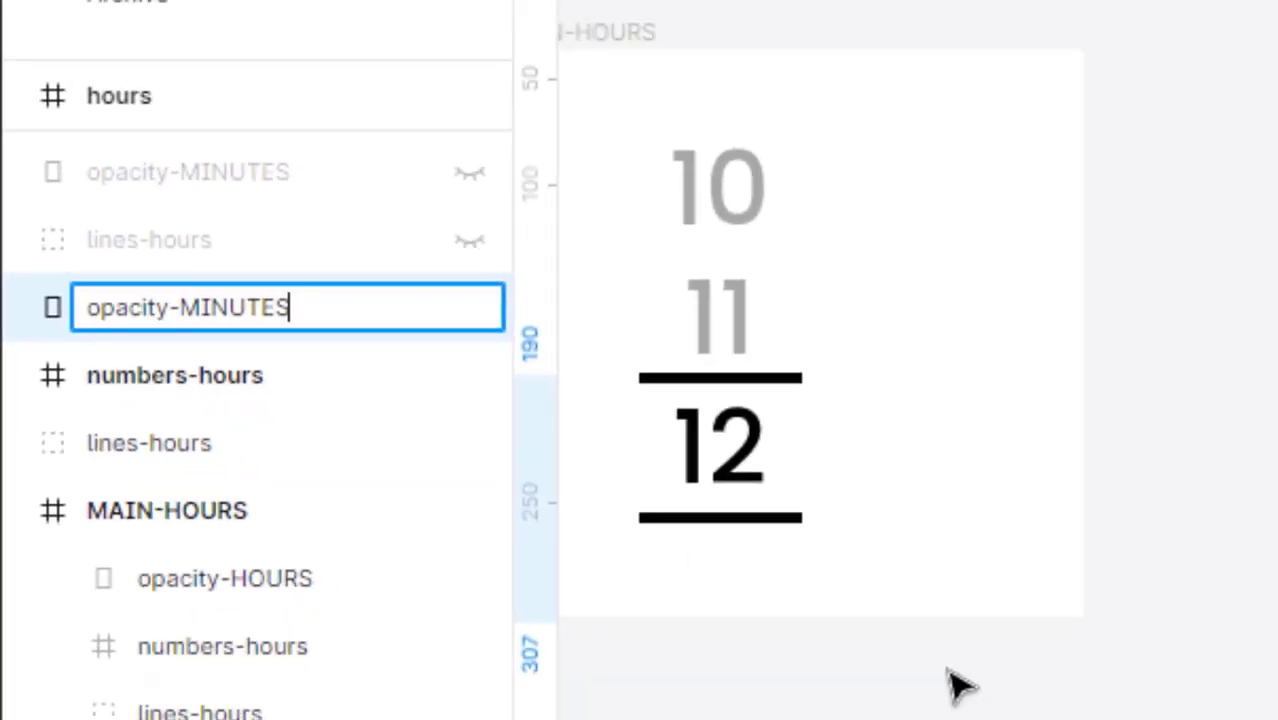
{"action": "left_click", "coordinate": [797, 492]}
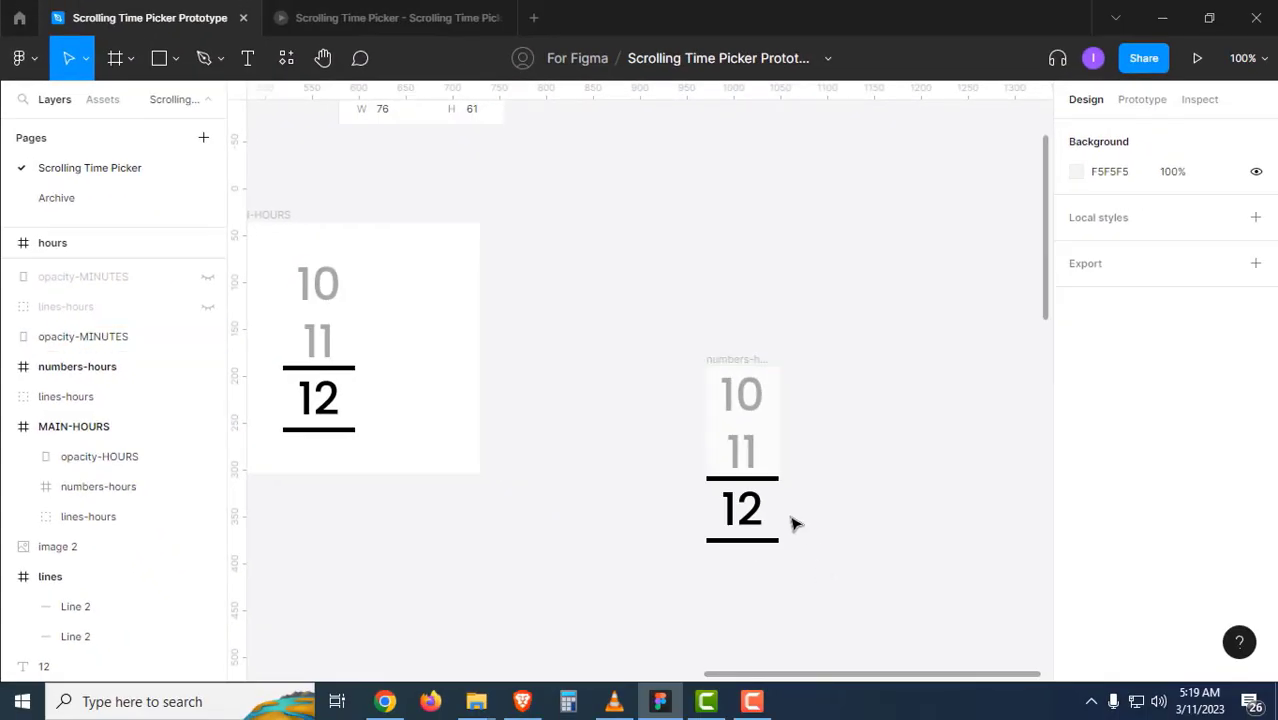
Rename the copied lines-hours group outside the frame as lines-MINUTES.
{"action": "left_click_drag", "start_coordinate": [820, 572], "coordinate": [776, 462]}
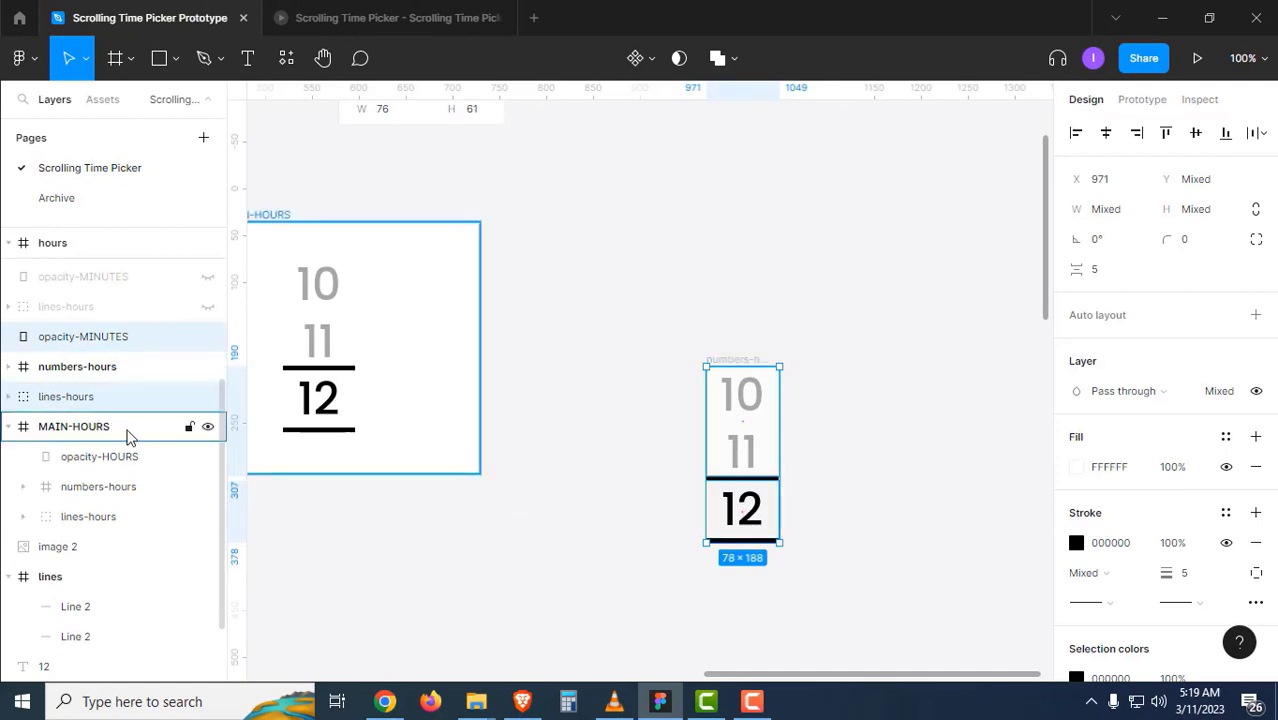
{"action": "scroll", "coordinate": [136, 437], "scroll_direction": "up", "scroll_amount": 3}
{"action": "scroll", "coordinate": [163, 550], "scroll_direction": "down", "scroll_amount": 1}
{"action": "scroll", "coordinate": [165, 555], "scroll_direction": "down", "scroll_amount": 3}
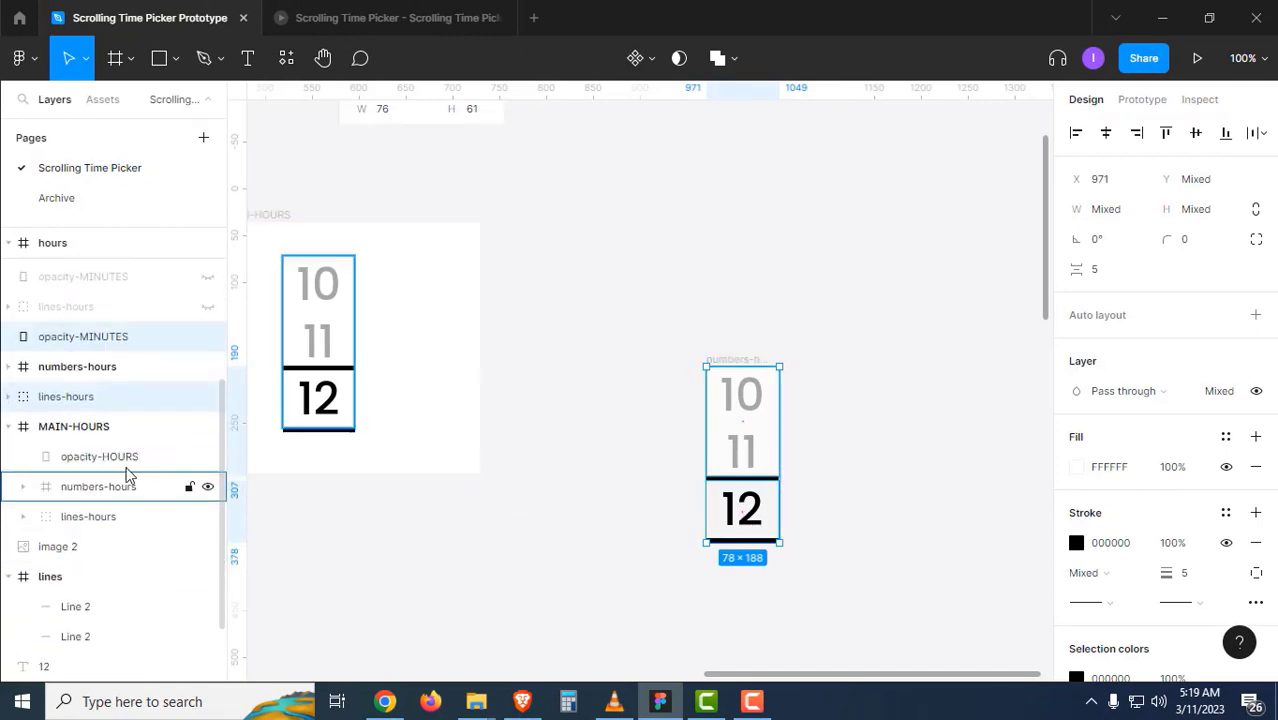
{"action": "double_click", "coordinate": [103, 400]}
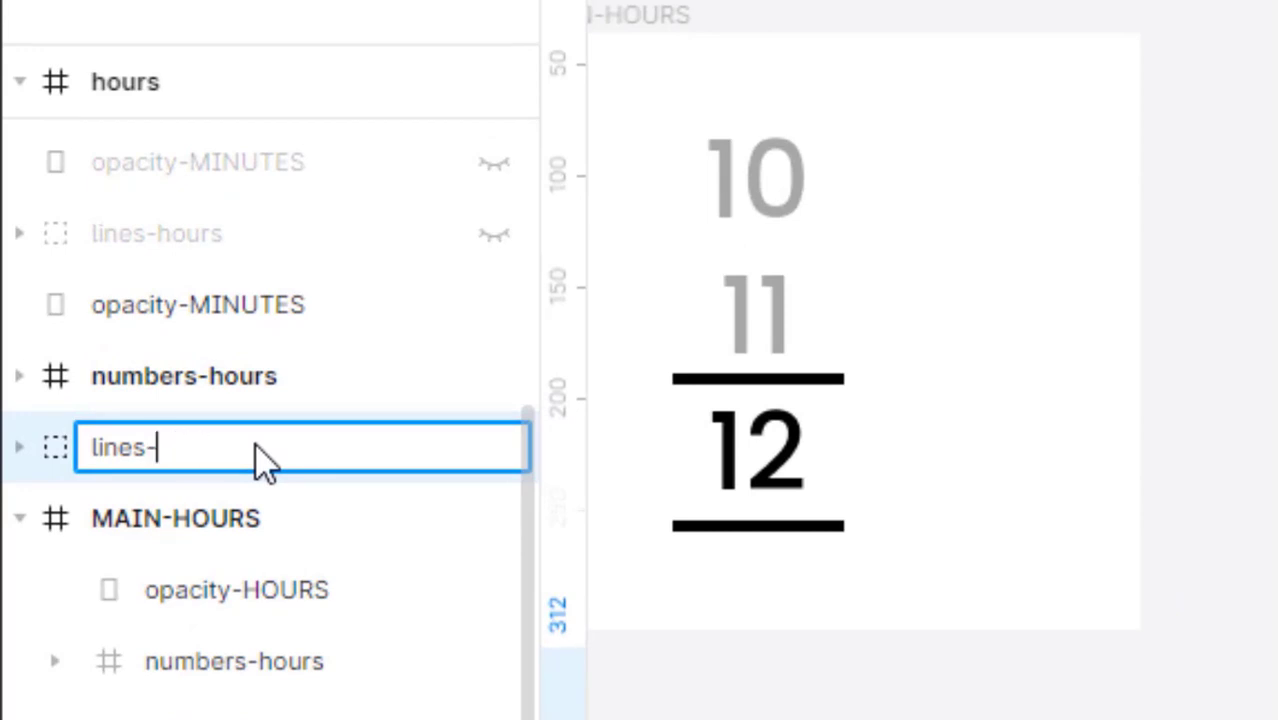
{"action": "key", "text": "Return"}
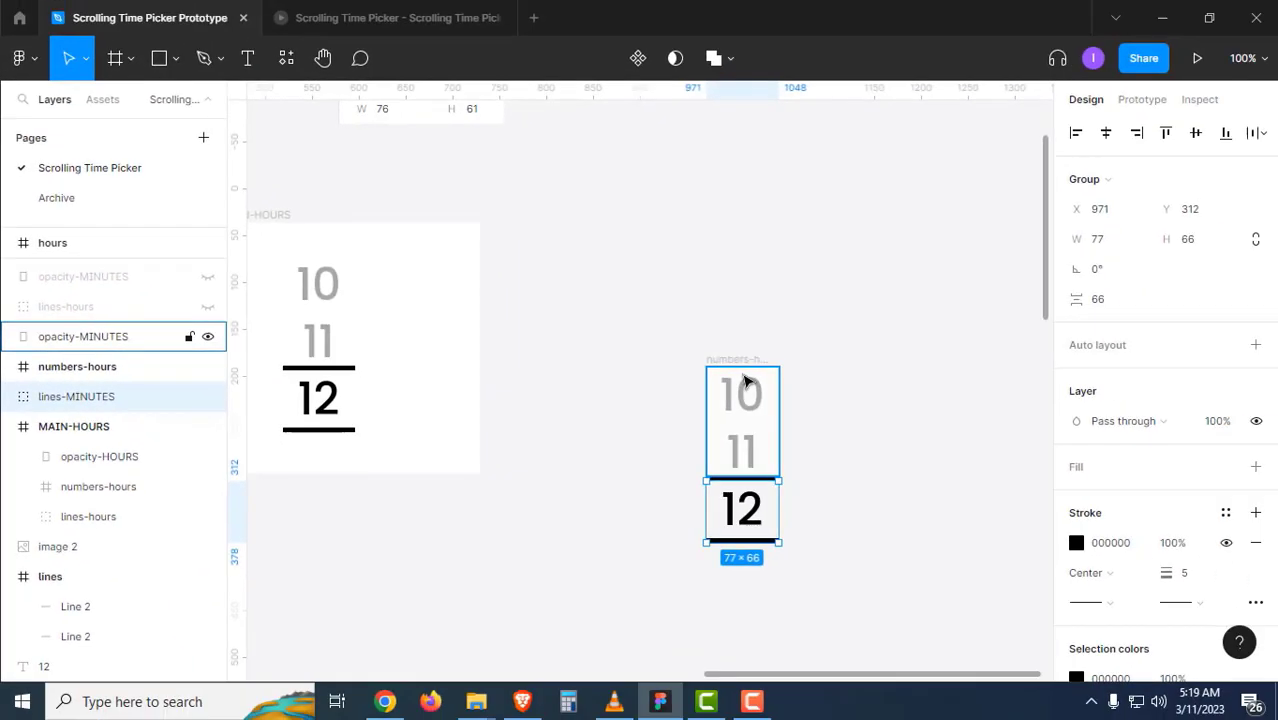
Ungroup the copied numbers-hours frame into separate number text layers.
{"action": "left_click", "coordinate": [143, 339]}
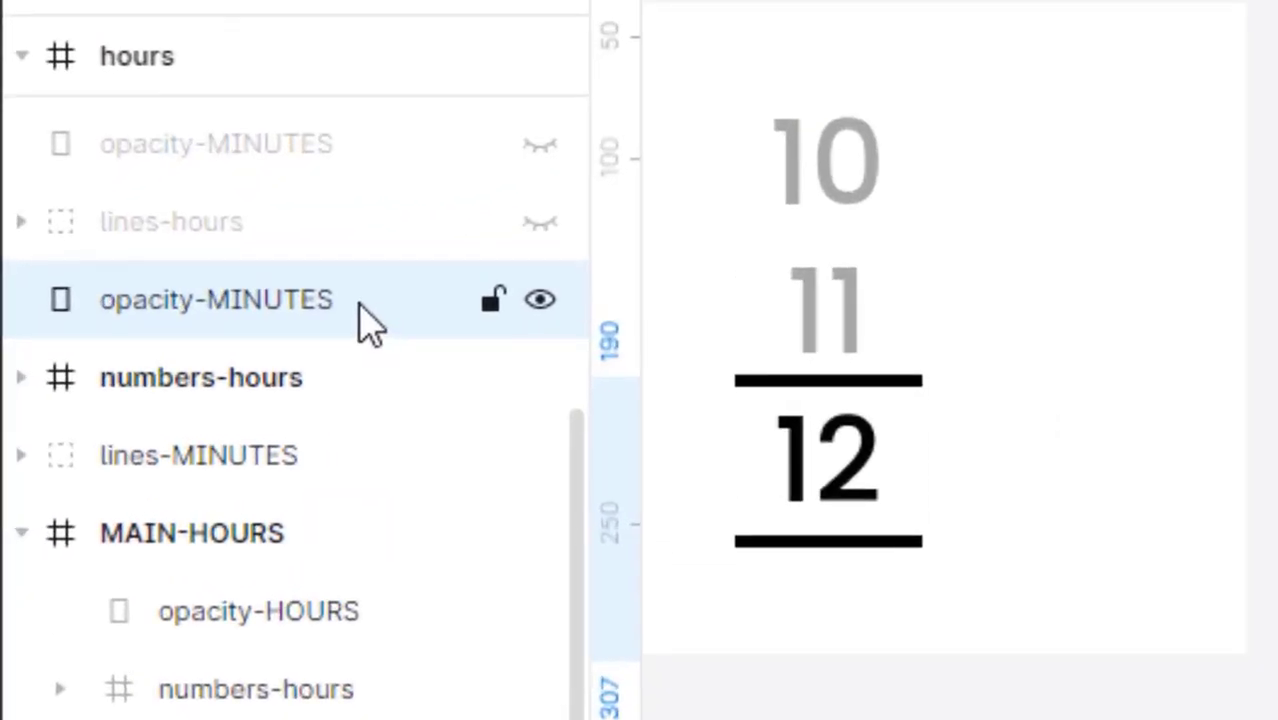
{"action": "double_click", "coordinate": [362, 308]}
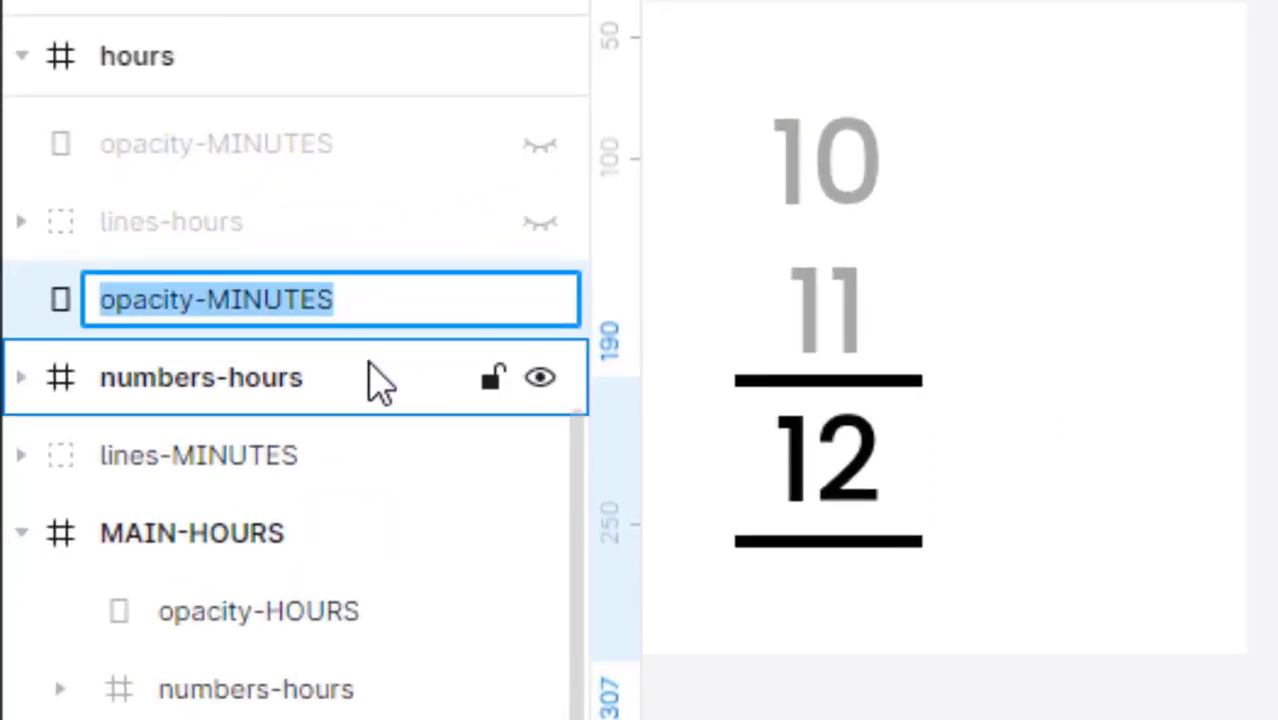
{"action": "left_click", "coordinate": [212, 395]}
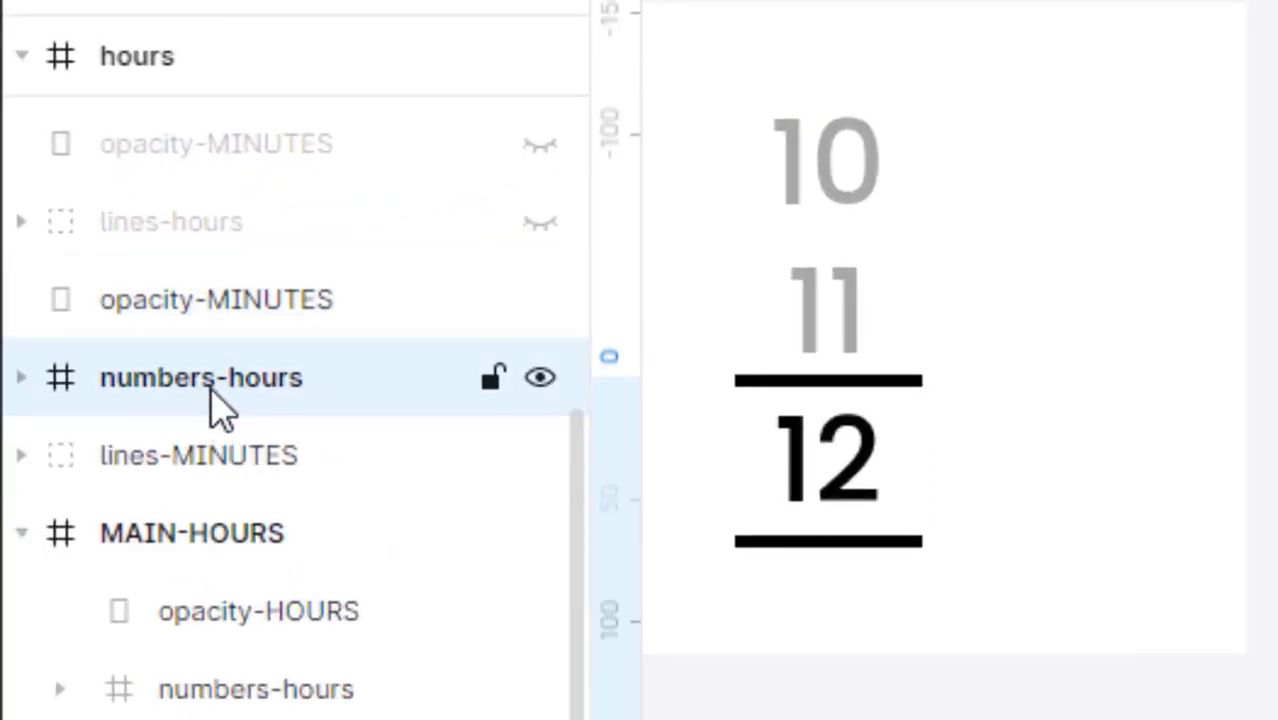
{"action": "right_click", "coordinate": [214, 400]}
{"action": "left_click", "coordinate": [365, 240]}
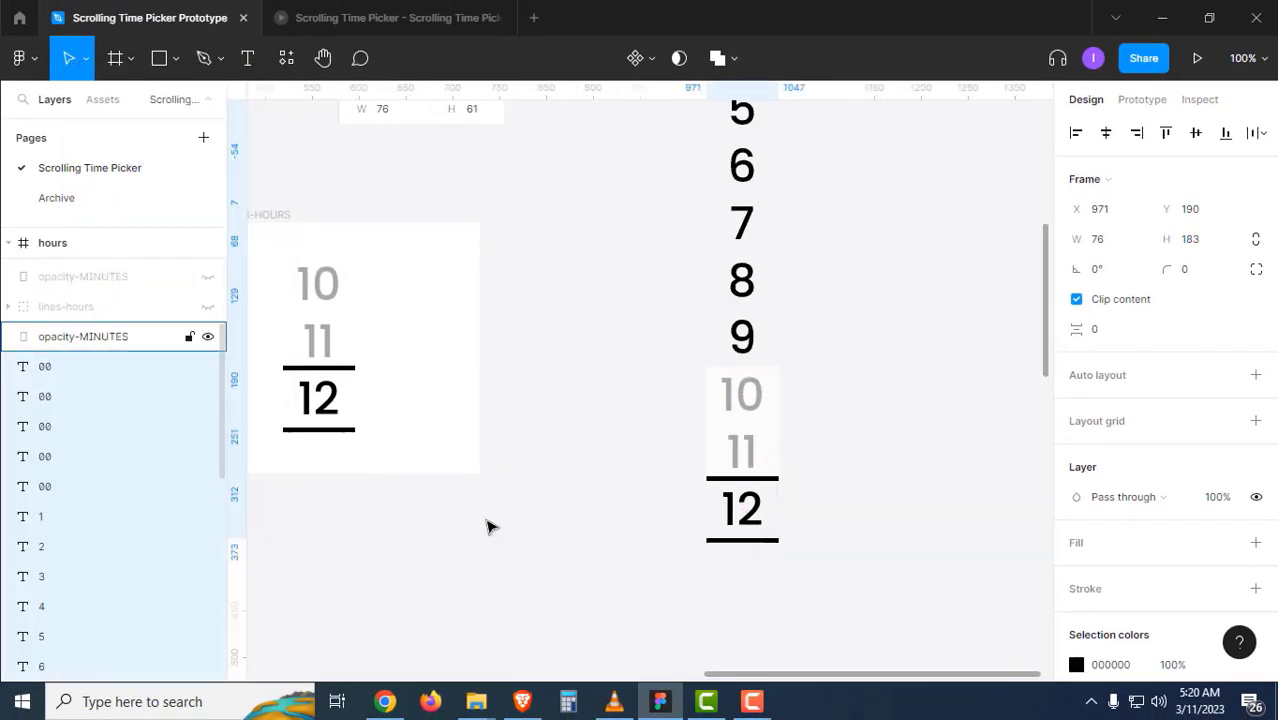
{"action": "left_click", "coordinate": [719, 500]}
{"action": "left_click", "coordinate": [903, 469]}
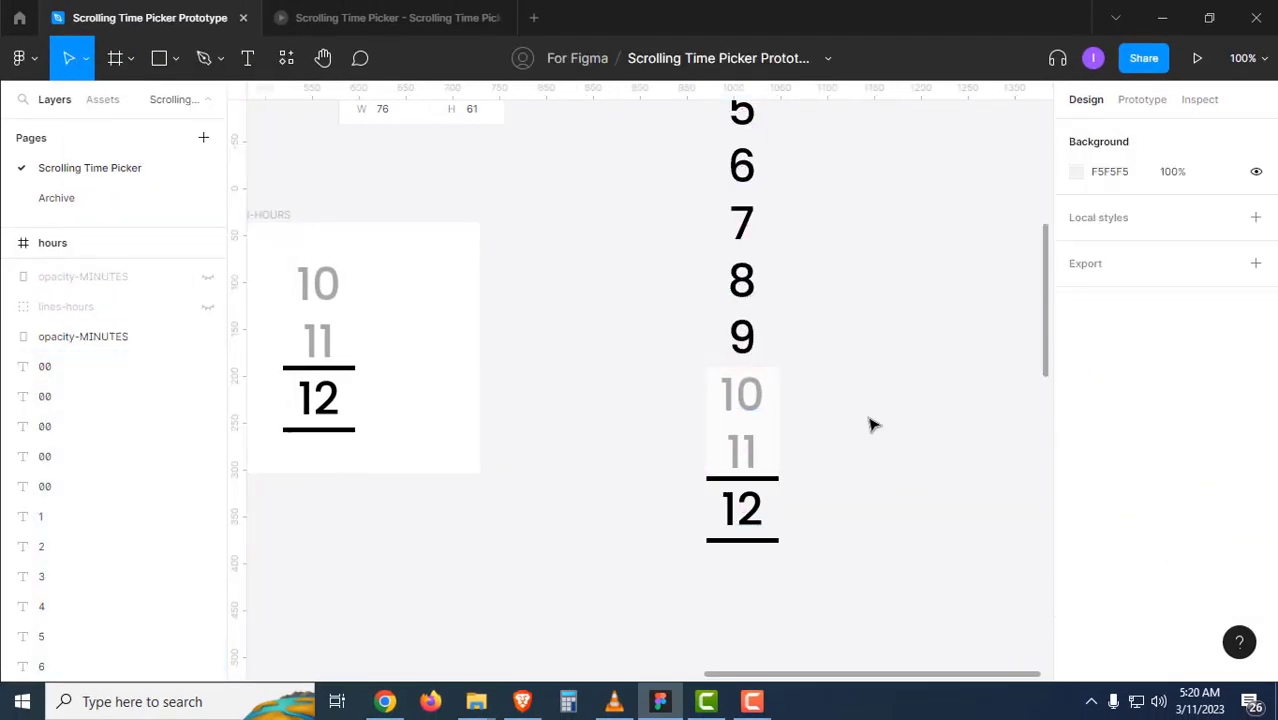
Hide the copied opacity-MINUTES rectangle and the lines-MINUTES group.
{"action": "left_click", "coordinate": [772, 418]}
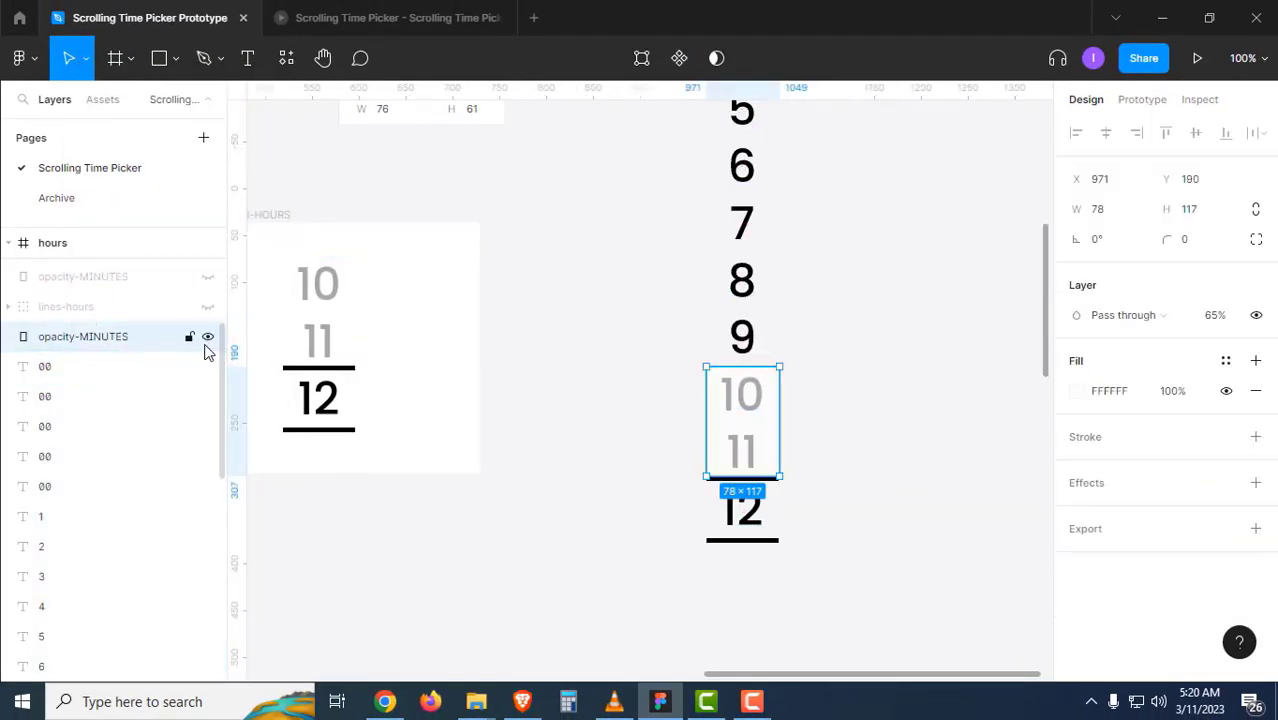
{"action": "left_click", "coordinate": [208, 339]}
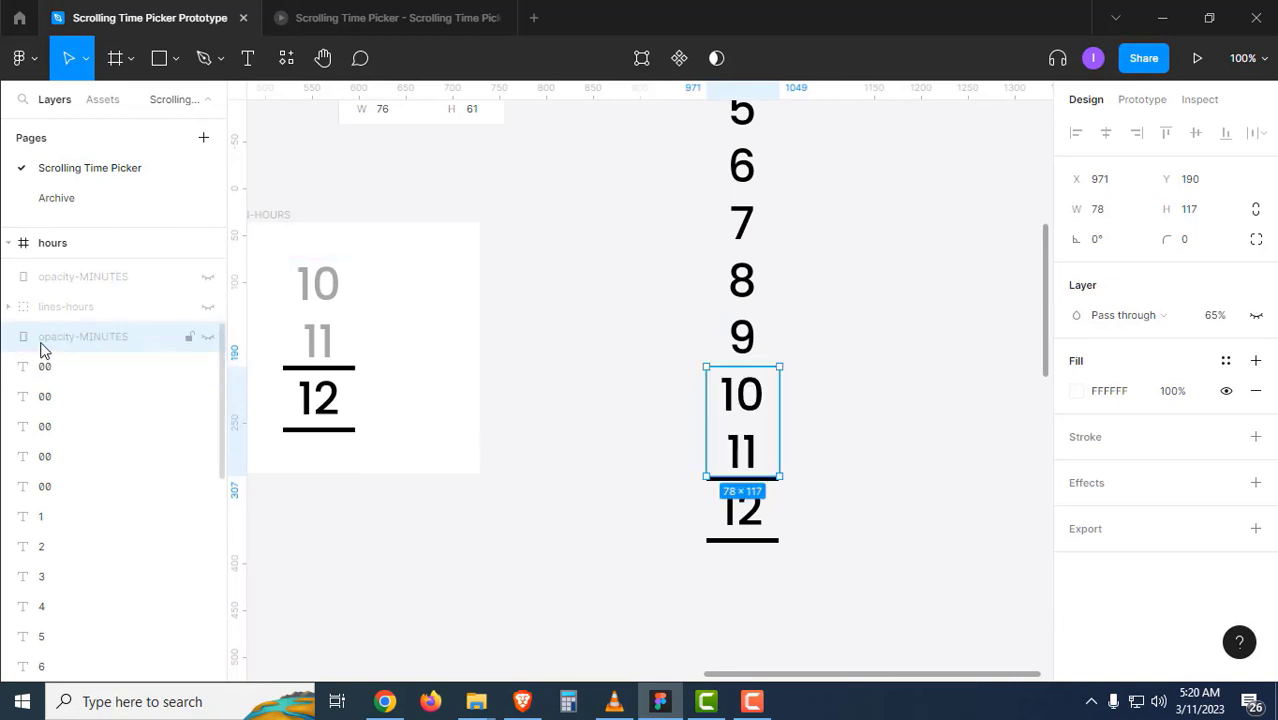
{"action": "left_click_drag", "start_coordinate": [833, 614], "coordinate": [782, 474]}
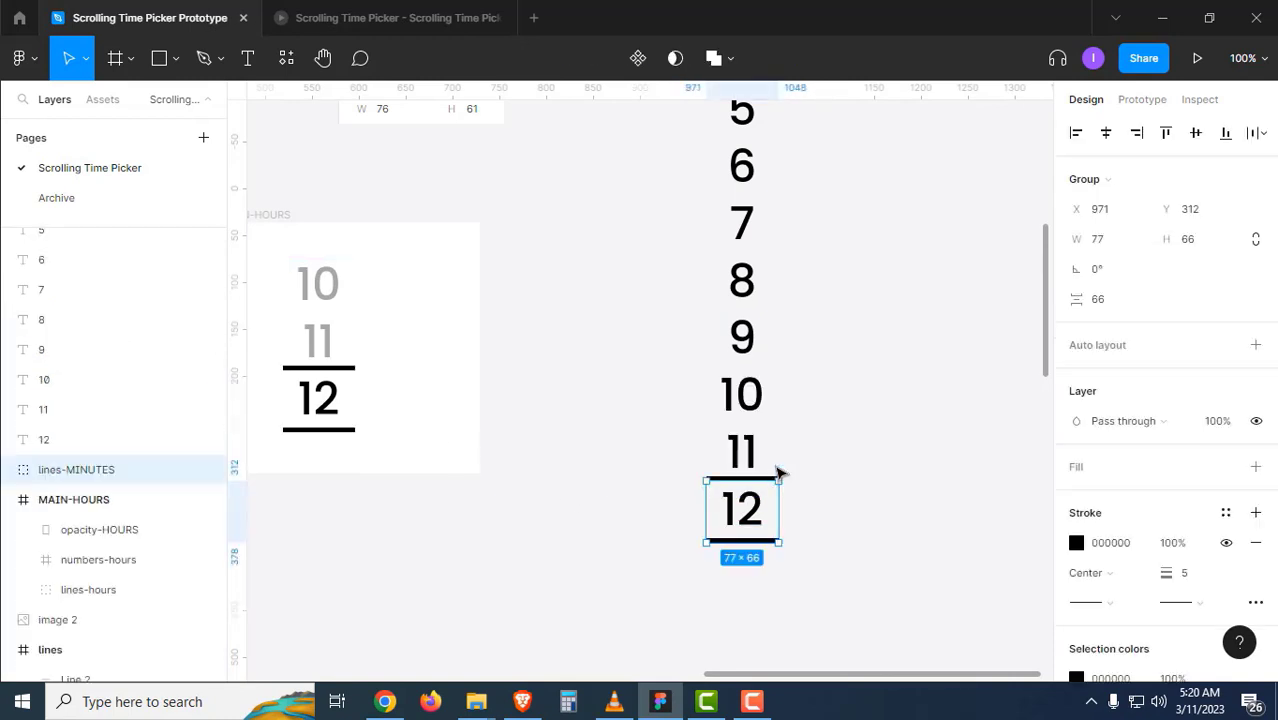
{"action": "left_click", "coordinate": [208, 471]}
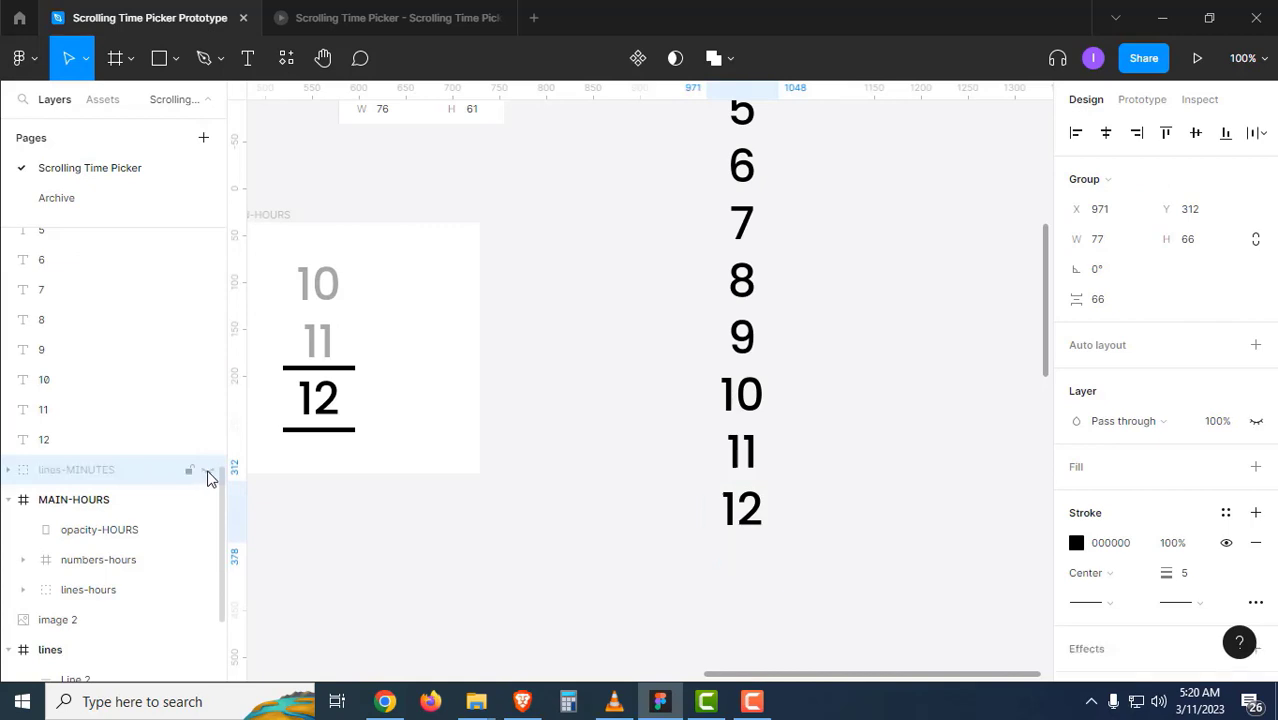
Examine the minutes column in the Select Time design and compare it with the whole ungrouped column of numbers.
{"action": "left_click", "coordinate": [690, 433]}
{"action": "left_click_drag", "start_coordinate": [690, 433], "coordinate": [646, 526]}
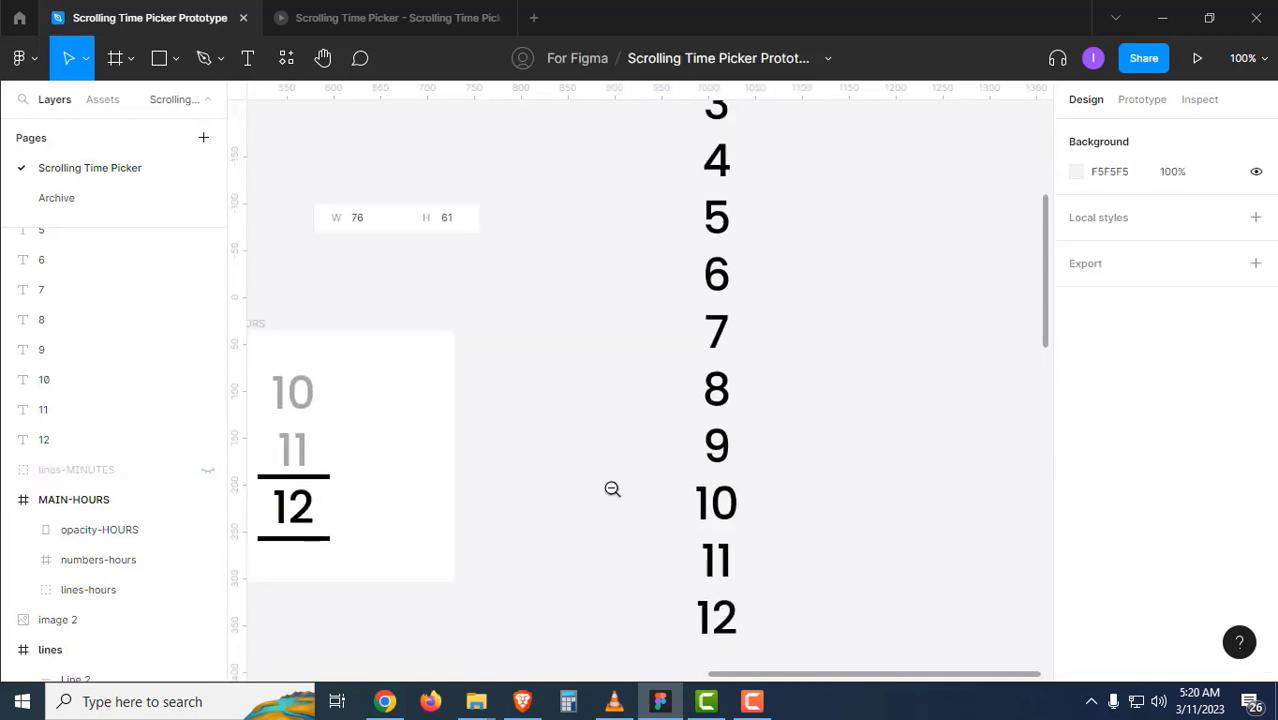
{"action": "scroll", "coordinate": [612, 488], "scroll_direction": "left", "scroll_amount": 10}
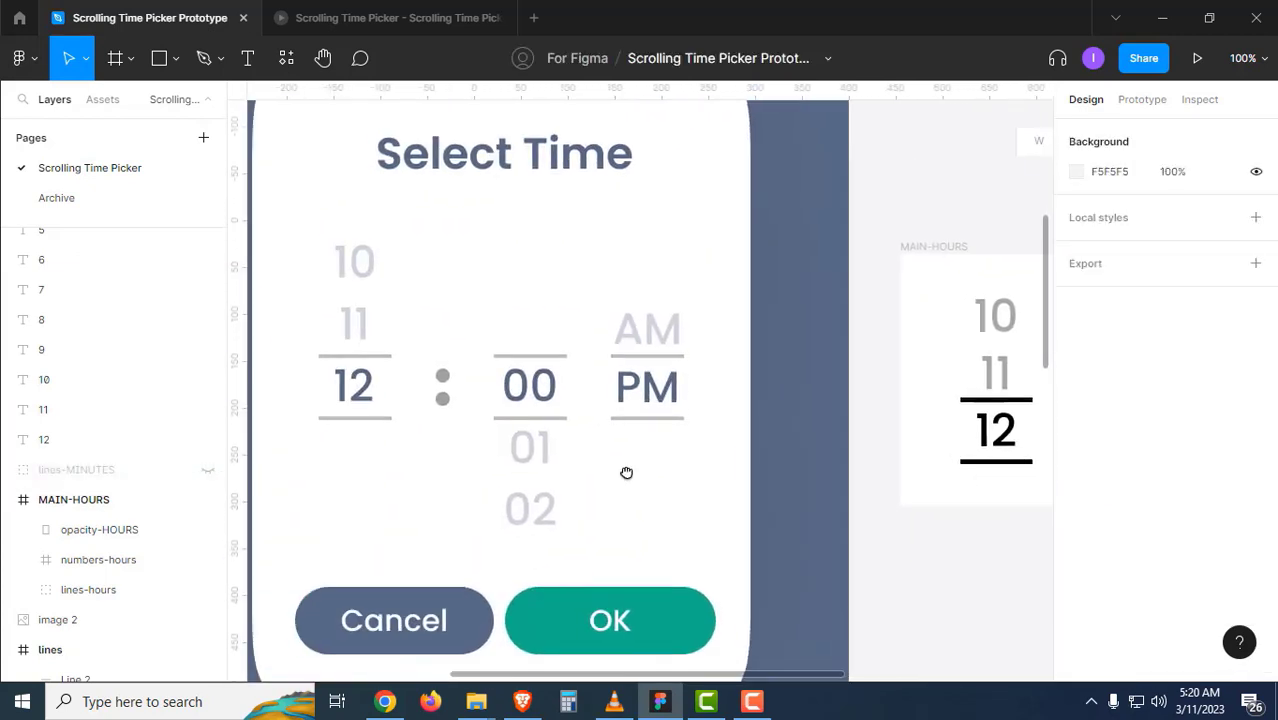
{"action": "left_click_drag", "start_coordinate": [377, 350], "coordinate": [385, 402]}
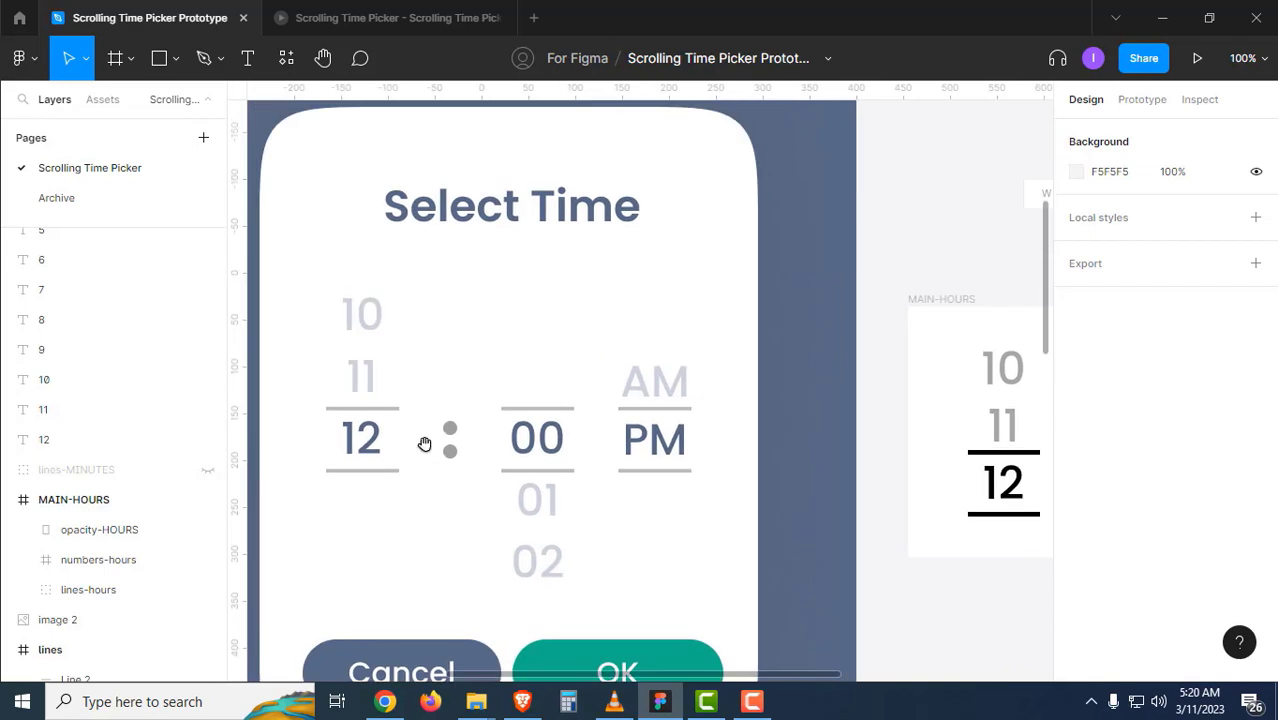
{"action": "left_click_drag", "start_coordinate": [573, 477], "coordinate": [506, 450]}
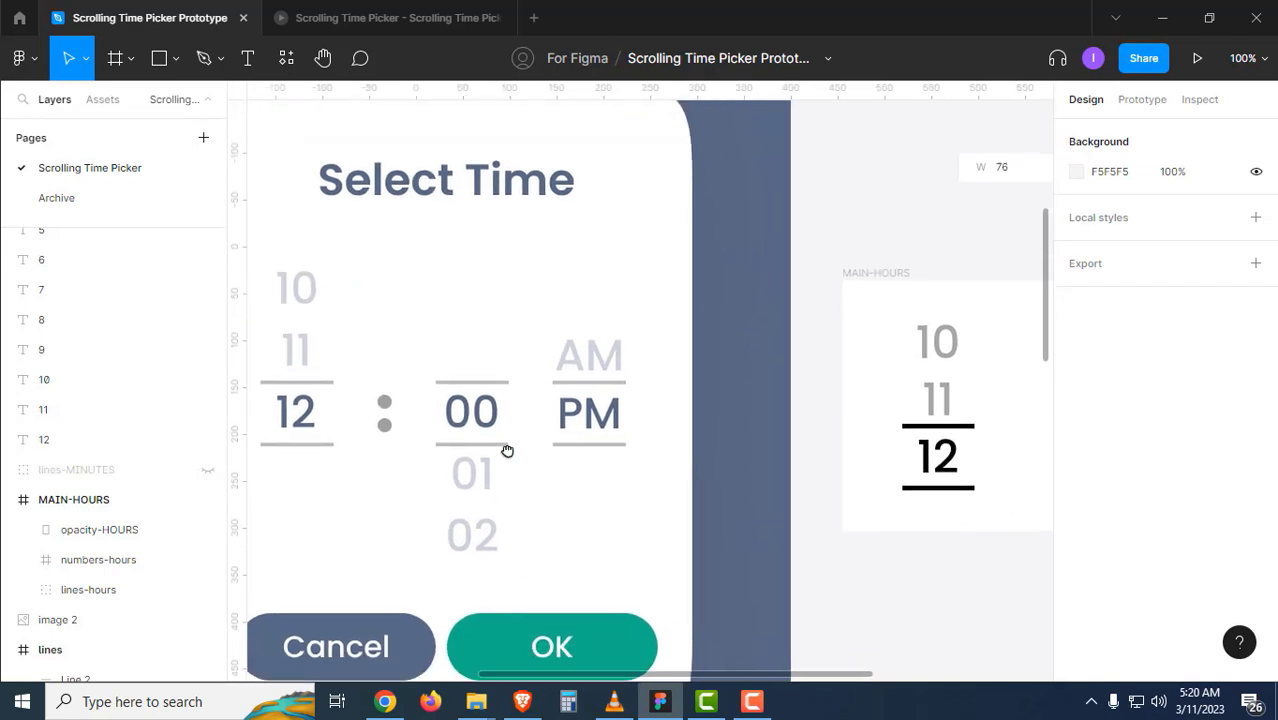
{"action": "scroll", "coordinate": [583, 473], "scroll_direction": "right", "scroll_amount": 10}
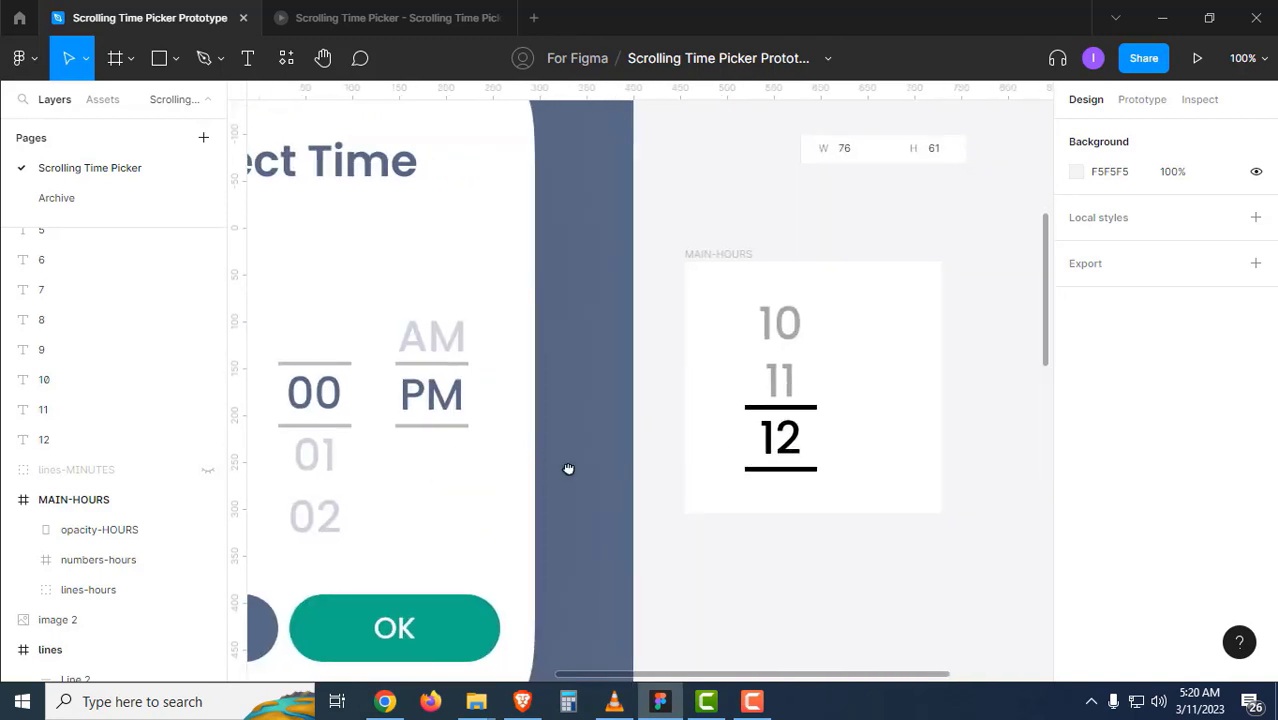
{"action": "scroll", "coordinate": [542, 465], "scroll_direction": "up", "scroll_amount": 4}
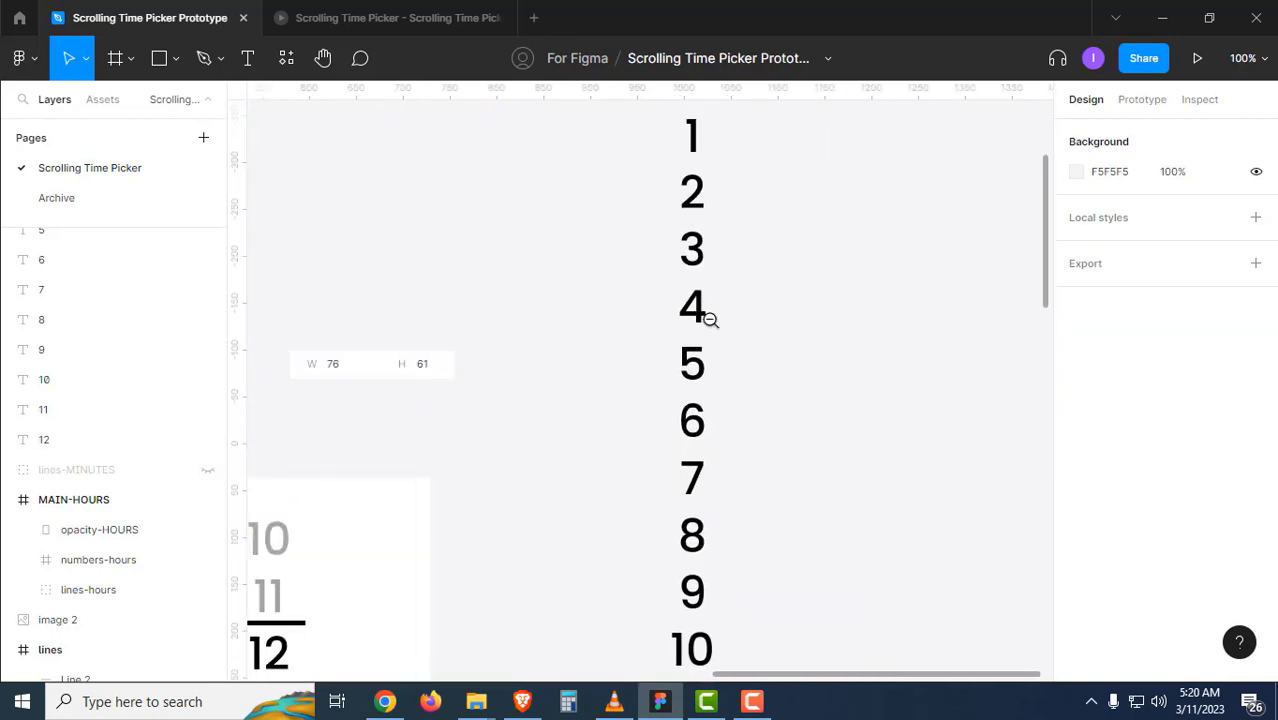
{"action": "left_click", "coordinate": [709, 319]}
{"action": "left_click_drag", "start_coordinate": [716, 265], "coordinate": [725, 339]}
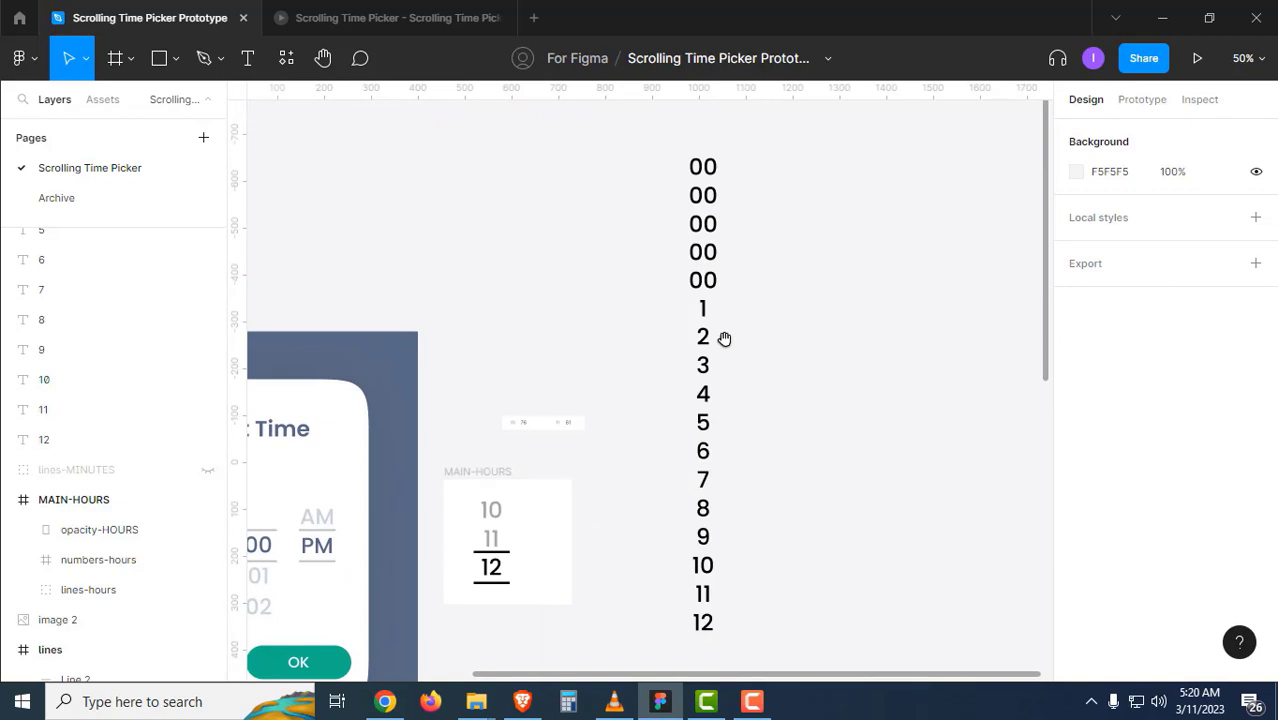
Delete the four surplus 00 texts above the column and prefix the single-digit numbers with 0, making them 01 to 09.
{"action": "left_click_drag", "start_coordinate": [650, 140], "coordinate": [745, 258]}
{"action": "key", "text": "Delete"}
{"action": "key", "text": "t"}
{"action": "left_click", "coordinate": [699, 308]}
{"action": "type", "text": "0"}
{"action": "left_click", "coordinate": [697, 337]}
{"action": "type", "text": "0"}
{"action": "left_click", "coordinate": [697, 365]}
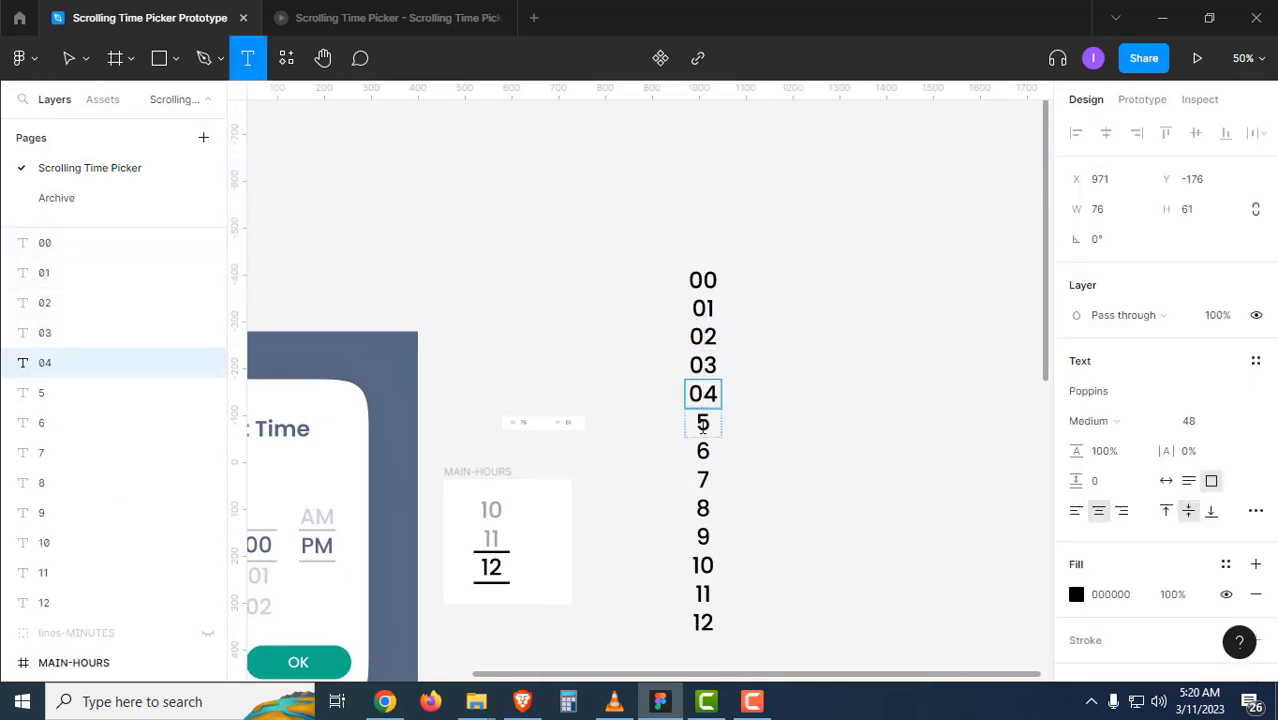
{"action": "left_click", "coordinate": [702, 537]}
{"action": "type", "text": "0"}
{"action": "left_click", "coordinate": [815, 305]}
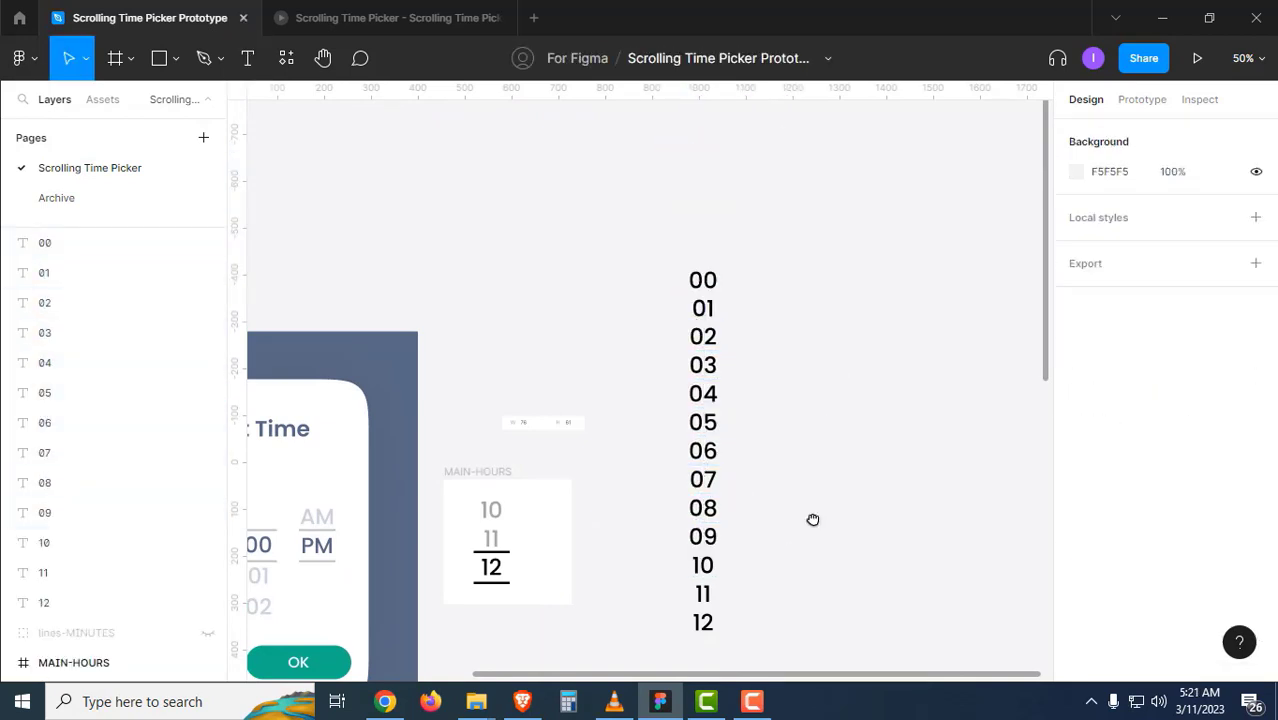
Frame the number texts 00 to 12 together and rename the new frame Numbers-Minutes.
{"action": "left_click_drag", "start_coordinate": [813, 519], "coordinate": [837, 476]}
{"action": "left_click_drag", "start_coordinate": [822, 624], "coordinate": [683, 213]}
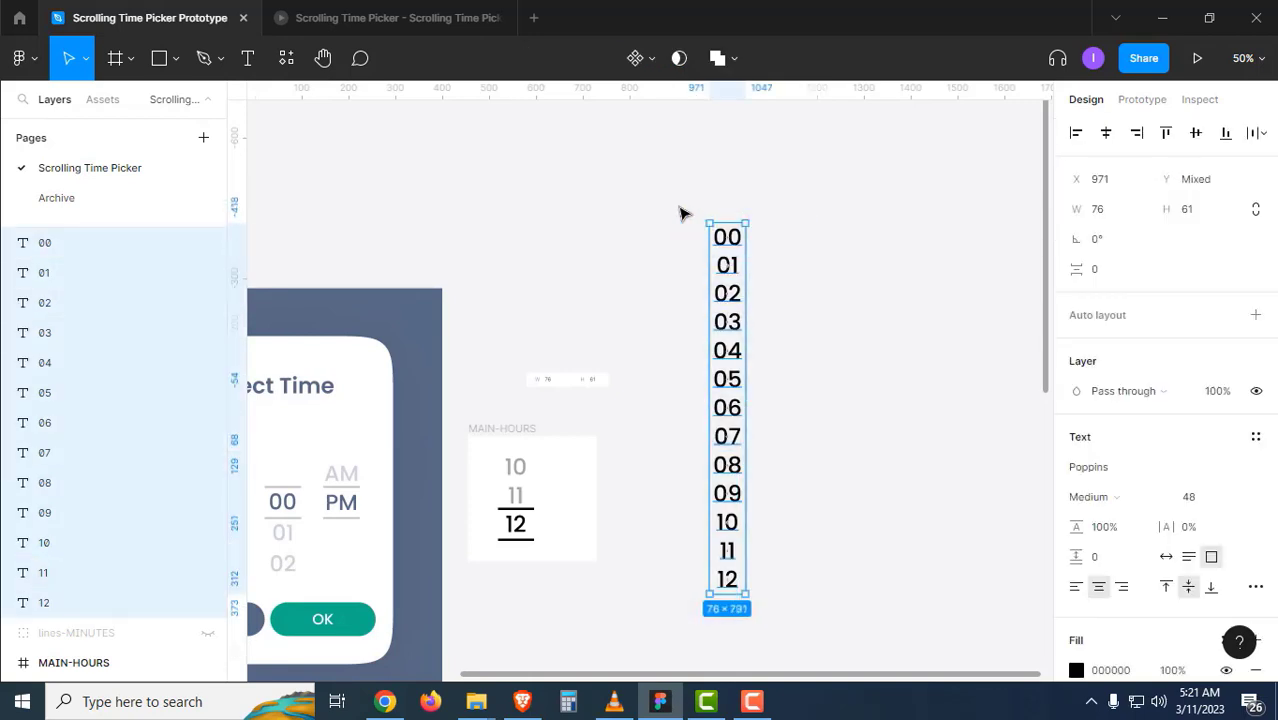
{"action": "key", "text": "ctrl+alt+g"}
{"action": "left_click", "coordinate": [835, 315]}
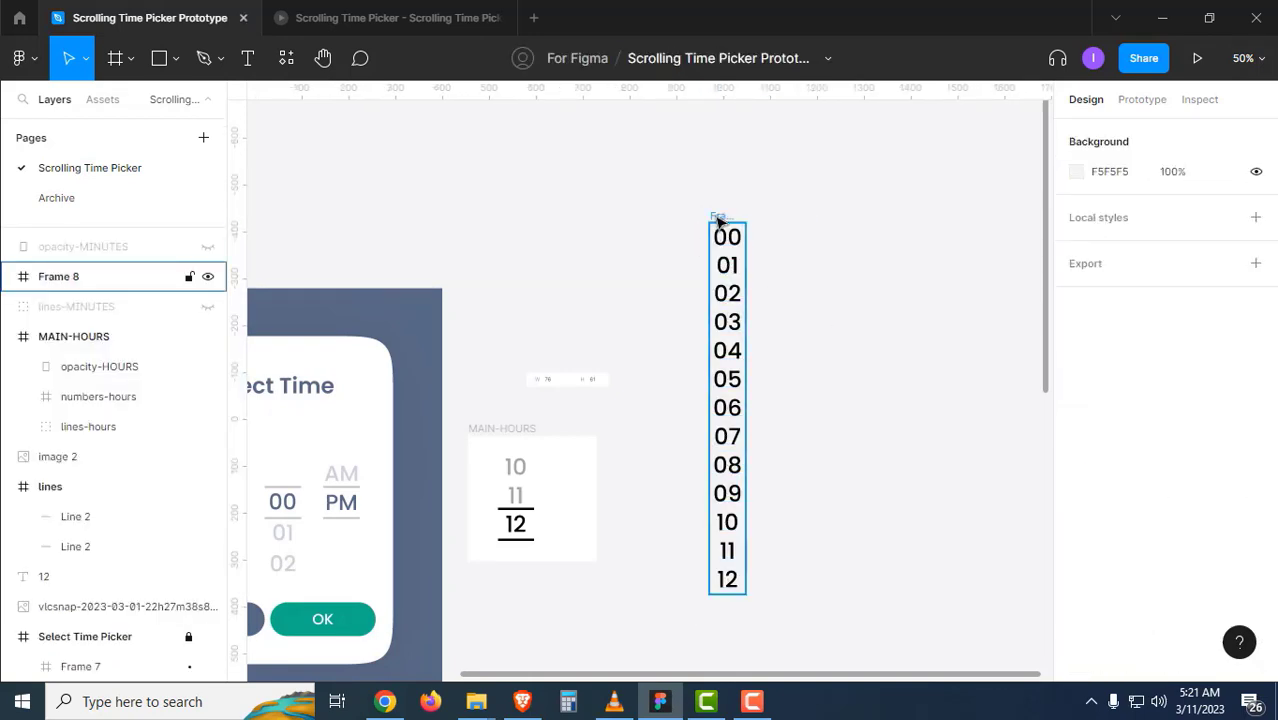
{"action": "left_click", "coordinate": [718, 219]}
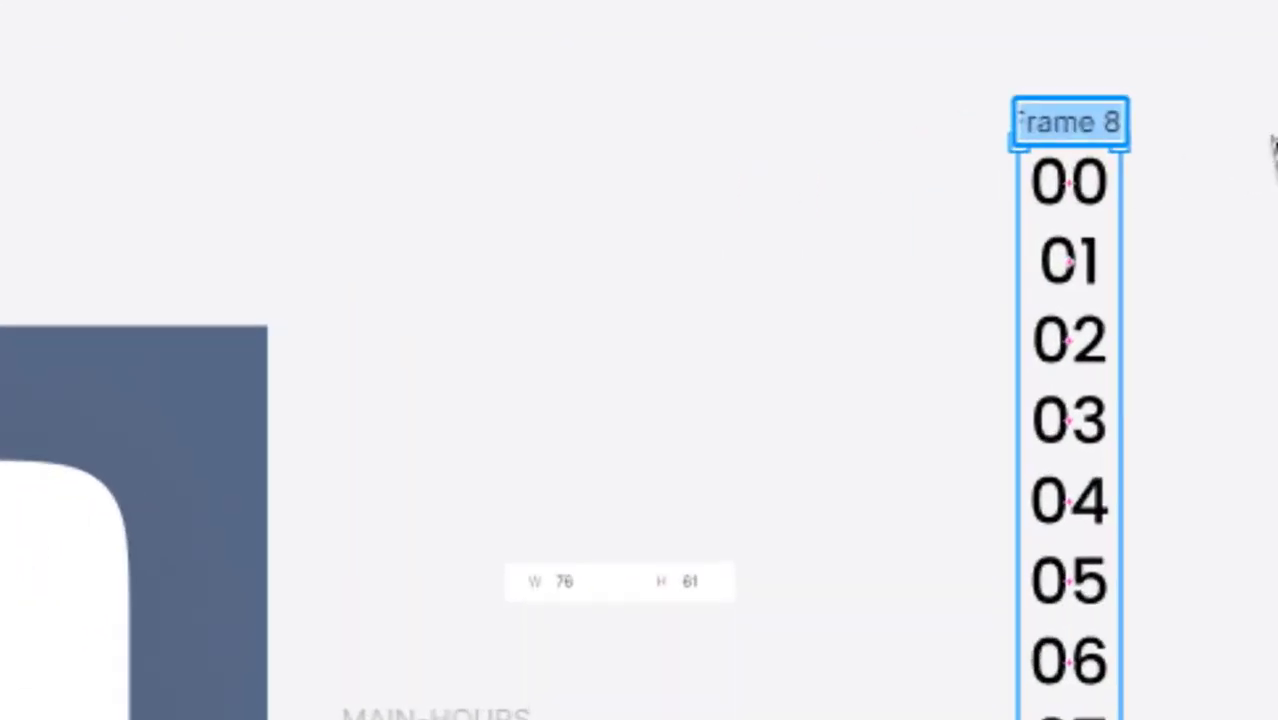
{"action": "key", "text": "ctrl+r"}
{"action": "type", "text": "Number"}
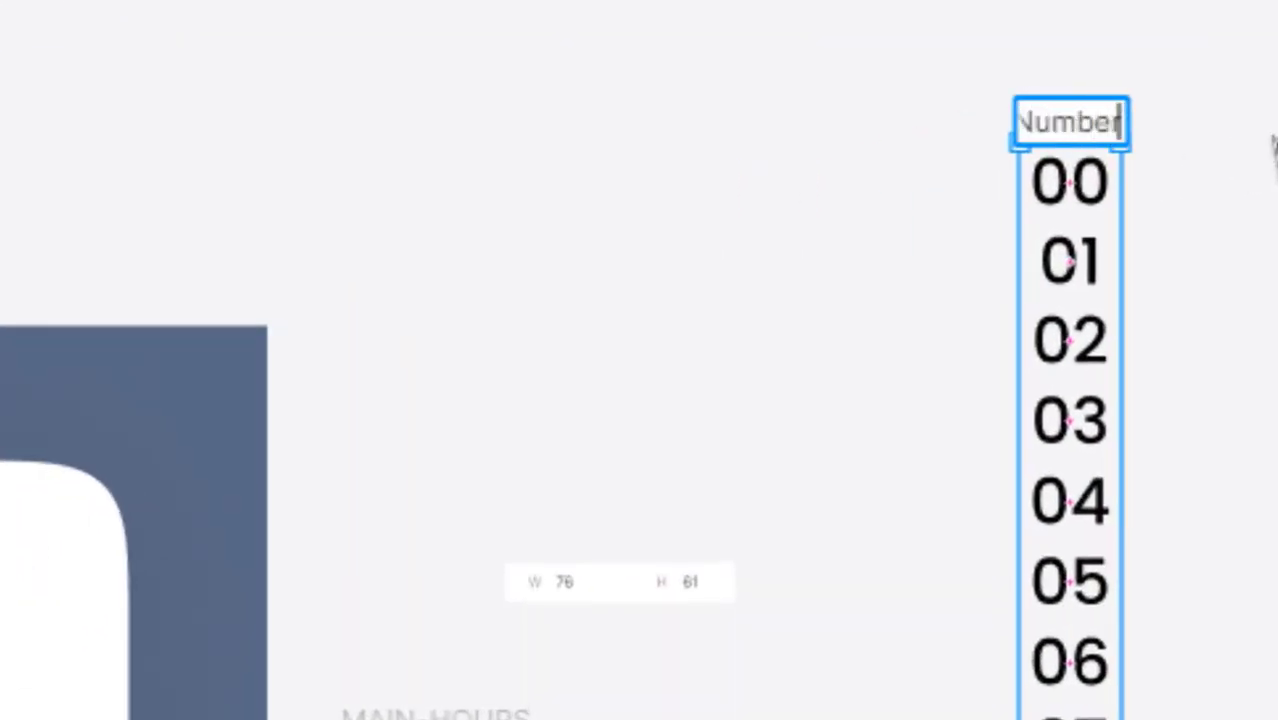
{"action": "type", "text": "s-Minutes"}
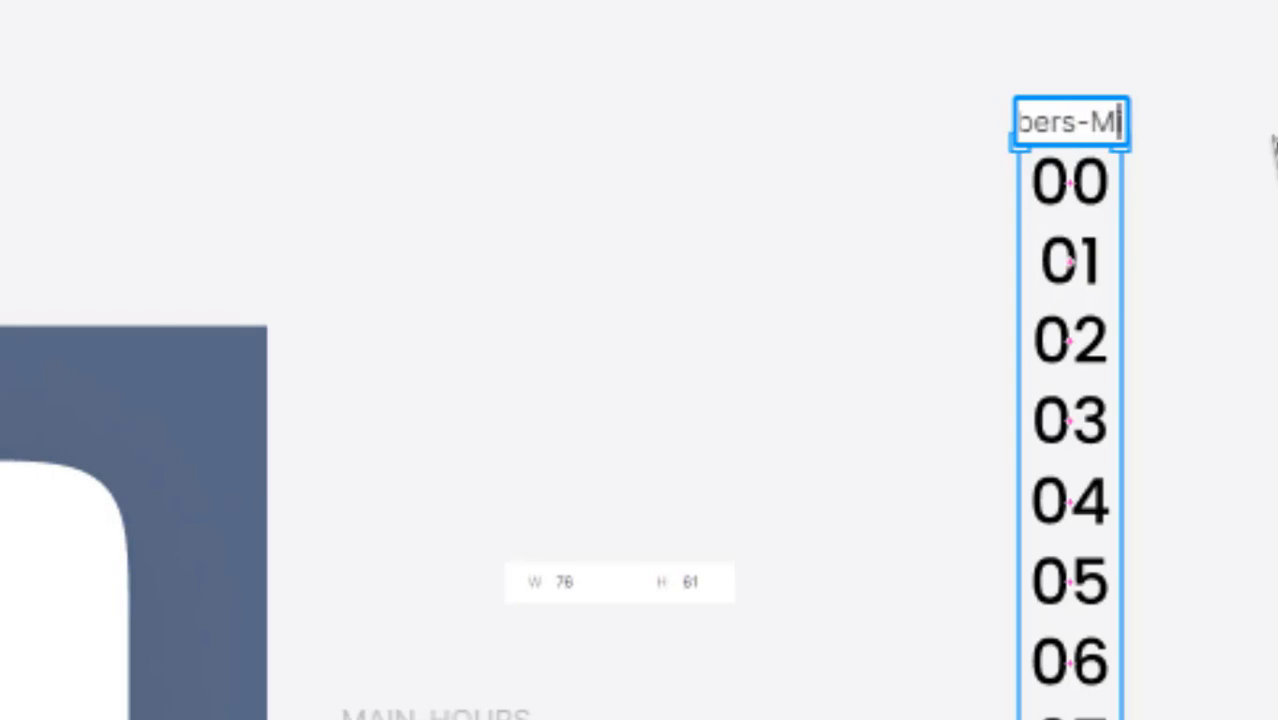
{"action": "key", "text": "Return"}
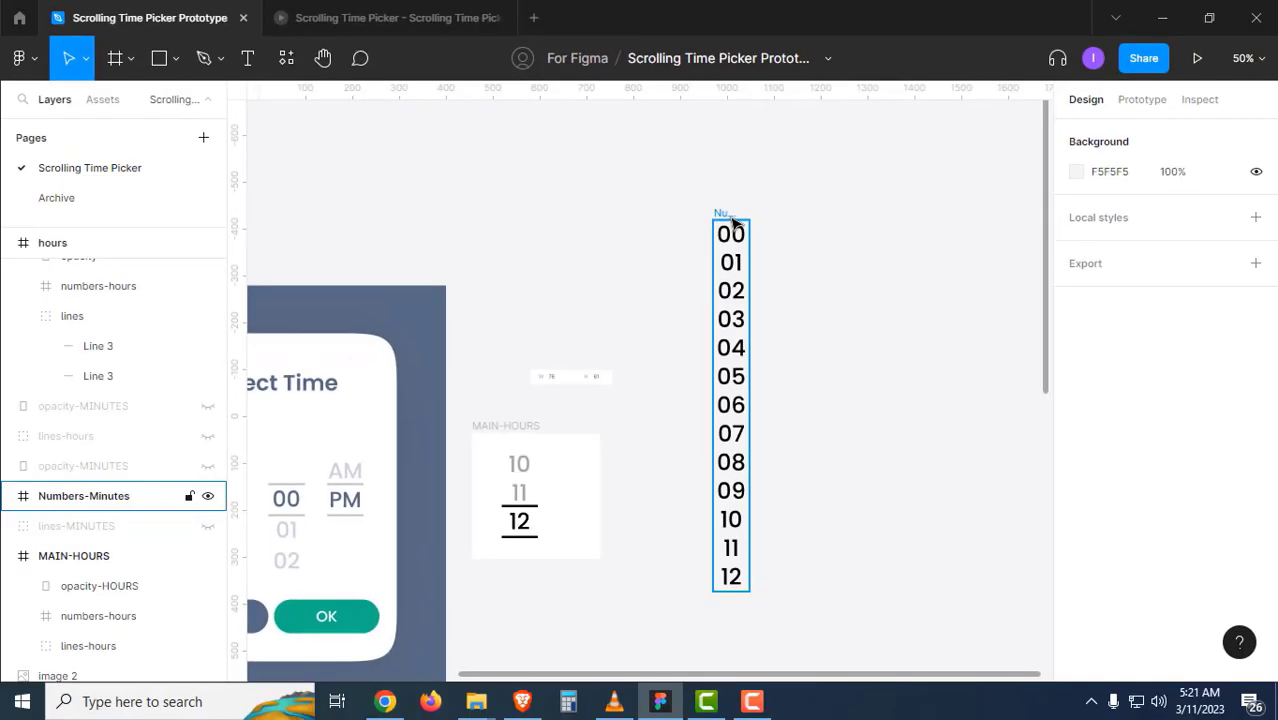
Make the hidden lines-MINUTES group visible again.
{"action": "left_click", "coordinate": [733, 222]}
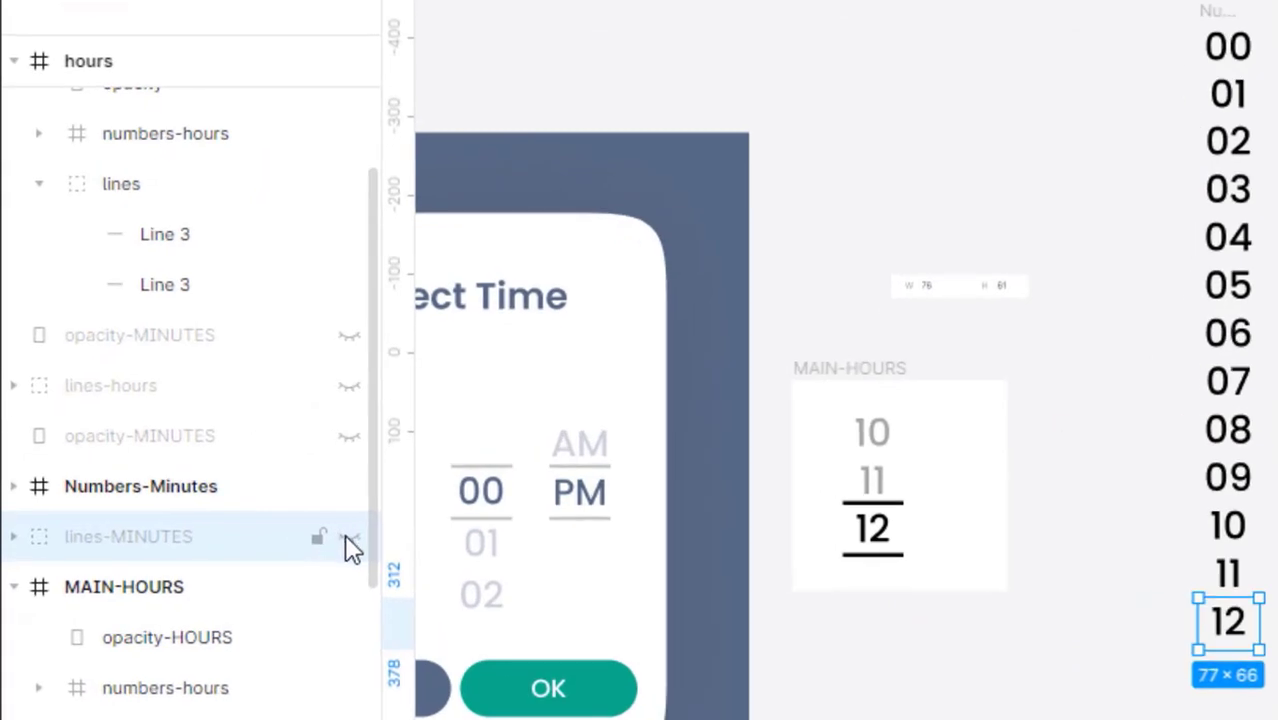
{"action": "left_click", "coordinate": [352, 543]}
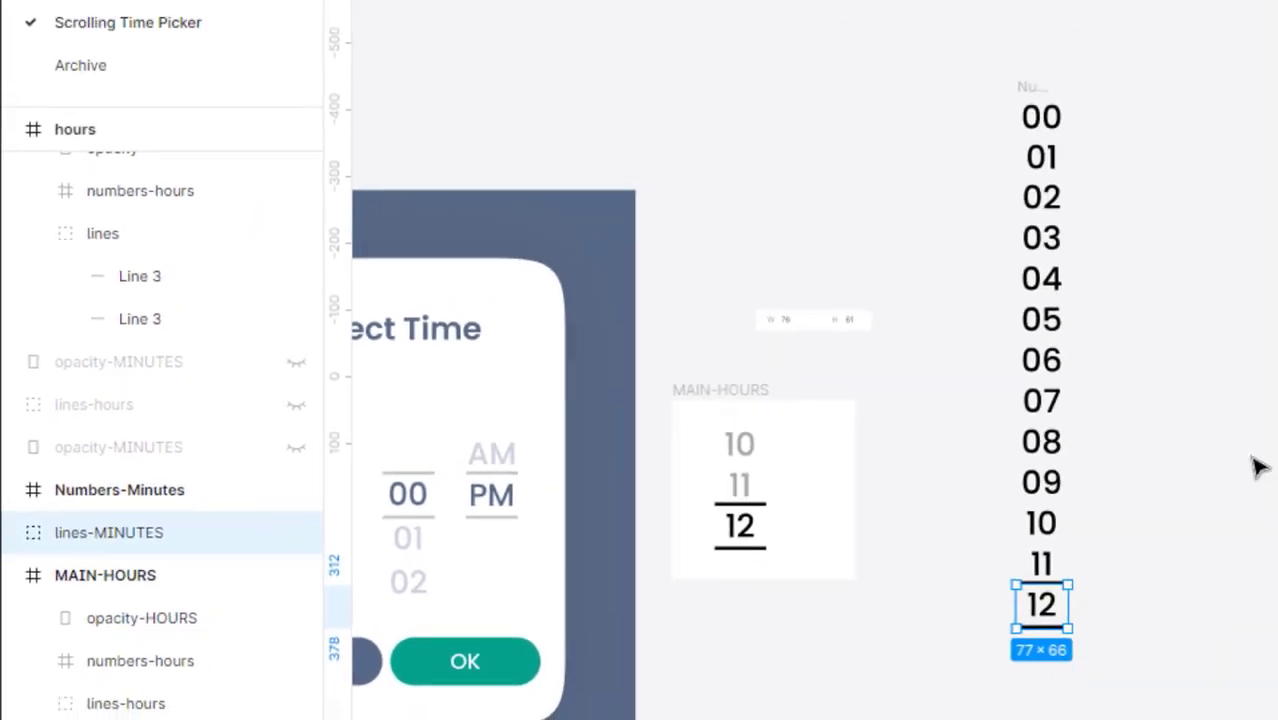
{"action": "key", "text": "Escape"}
Shorten the Numbers-Minutes frame to a height of 181 so its bounds enclose only 00, 01 and 02.
{"action": "left_click", "coordinate": [735, 434]}
{"action": "left_click", "coordinate": [522, 520]}
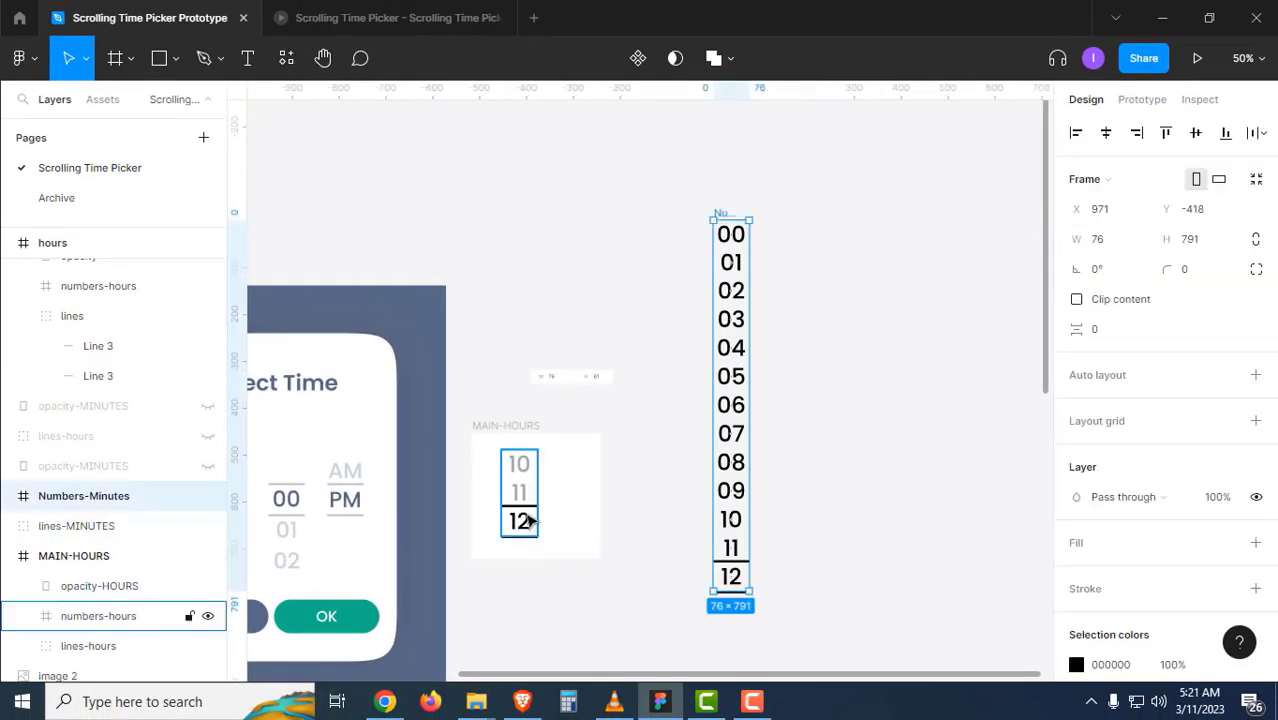
{"action": "left_click", "coordinate": [522, 491]}
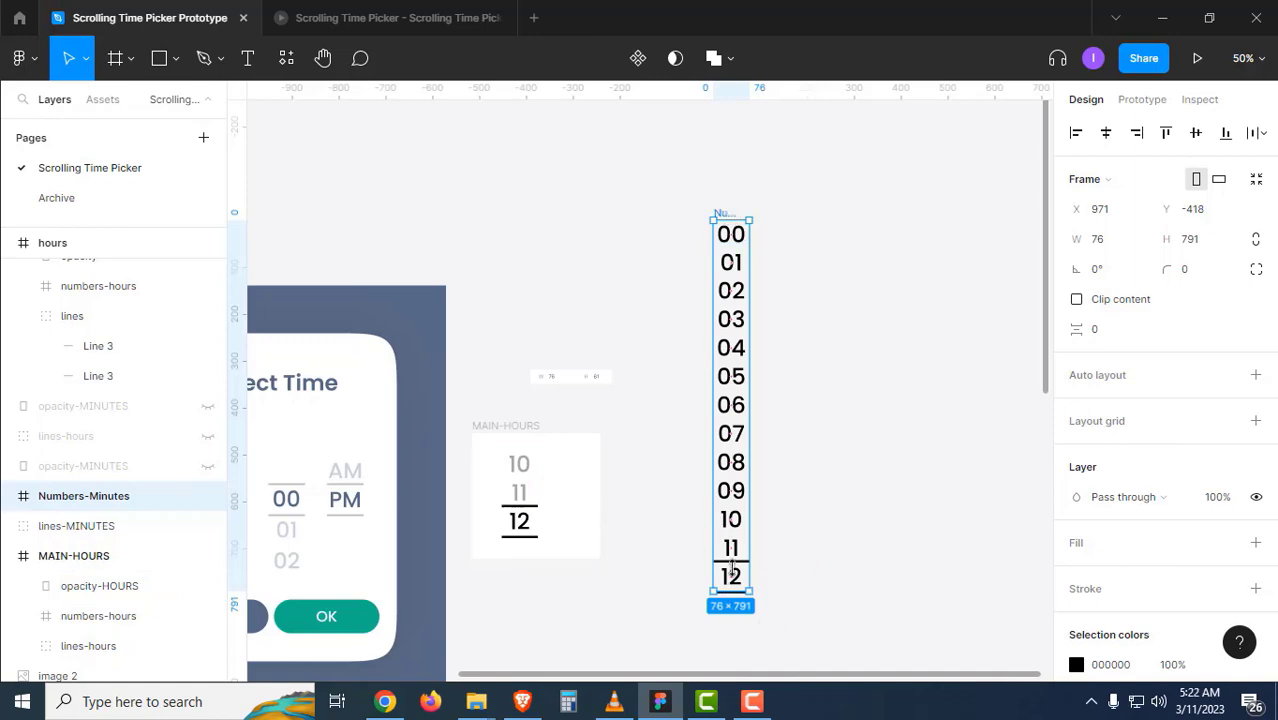
{"action": "left_click_drag", "start_coordinate": [731, 568], "coordinate": [768, 305]}
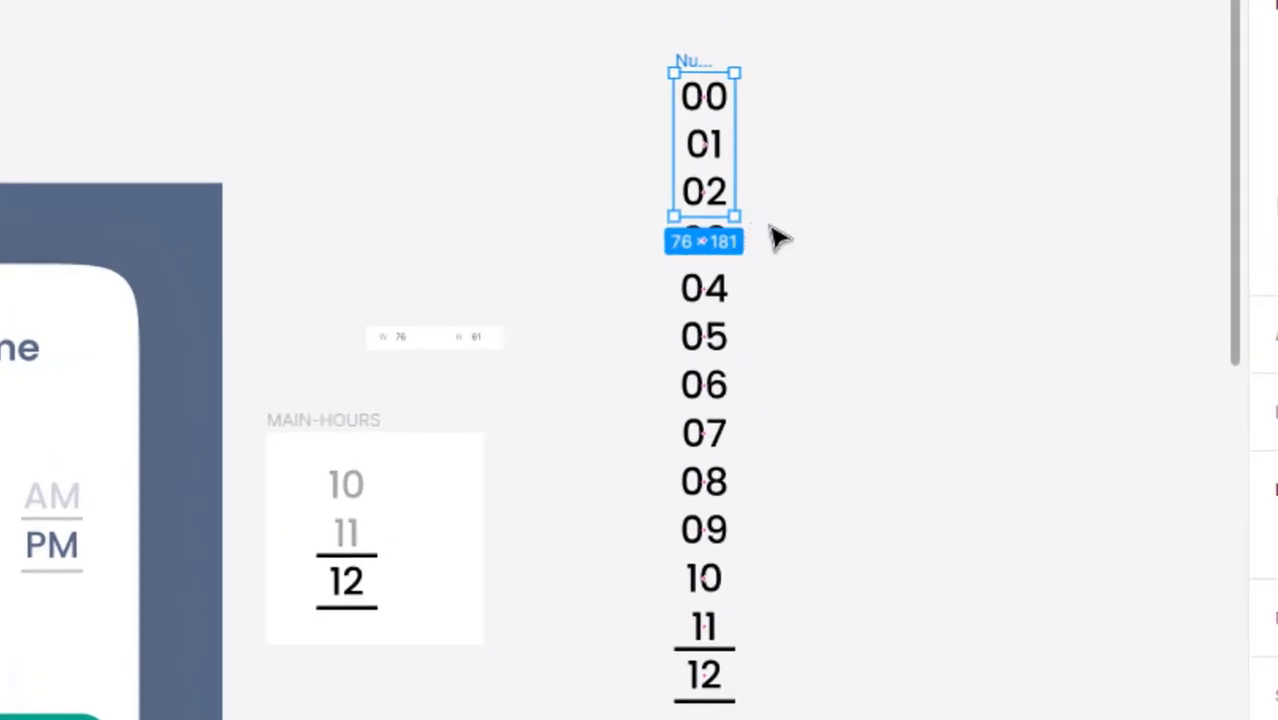
{"action": "left_click", "coordinate": [775, 236]}
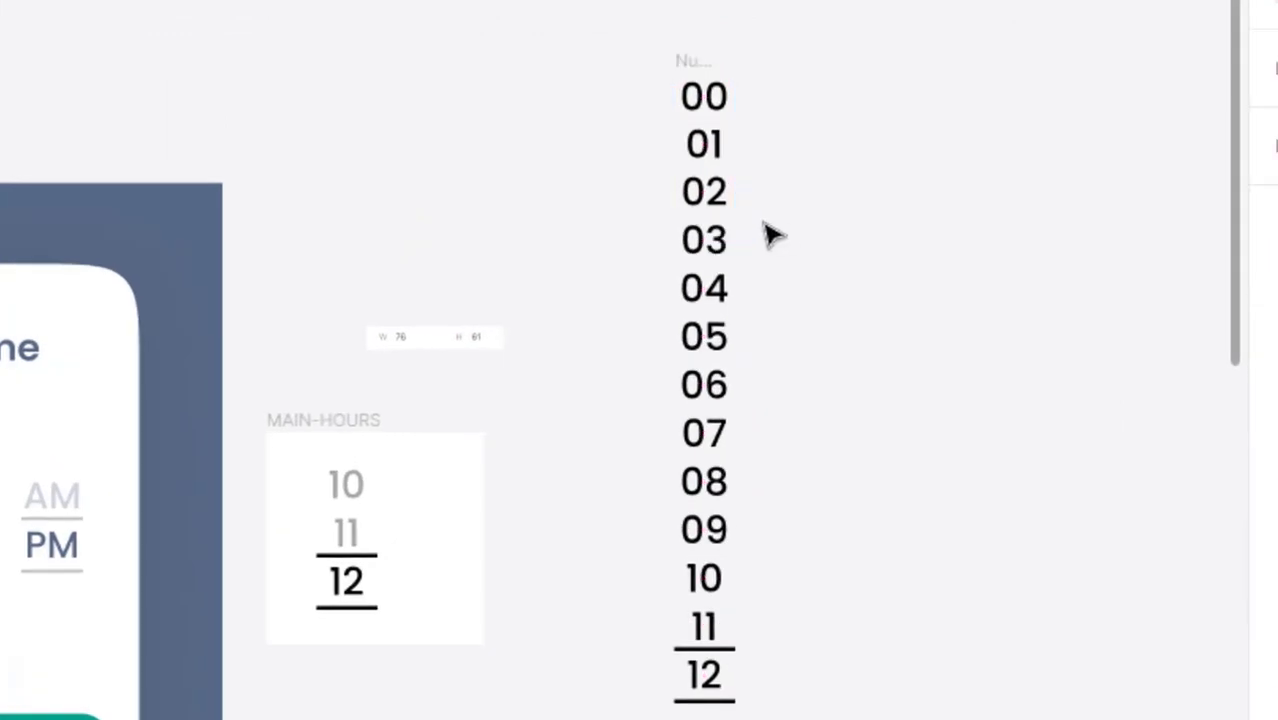
Turn on Clip content for the Numbers-Minutes frame.
{"action": "left_click", "coordinate": [736, 208]}
{"action": "scroll", "coordinate": [719, 236], "scroll_direction": "up", "scroll_amount": 3}
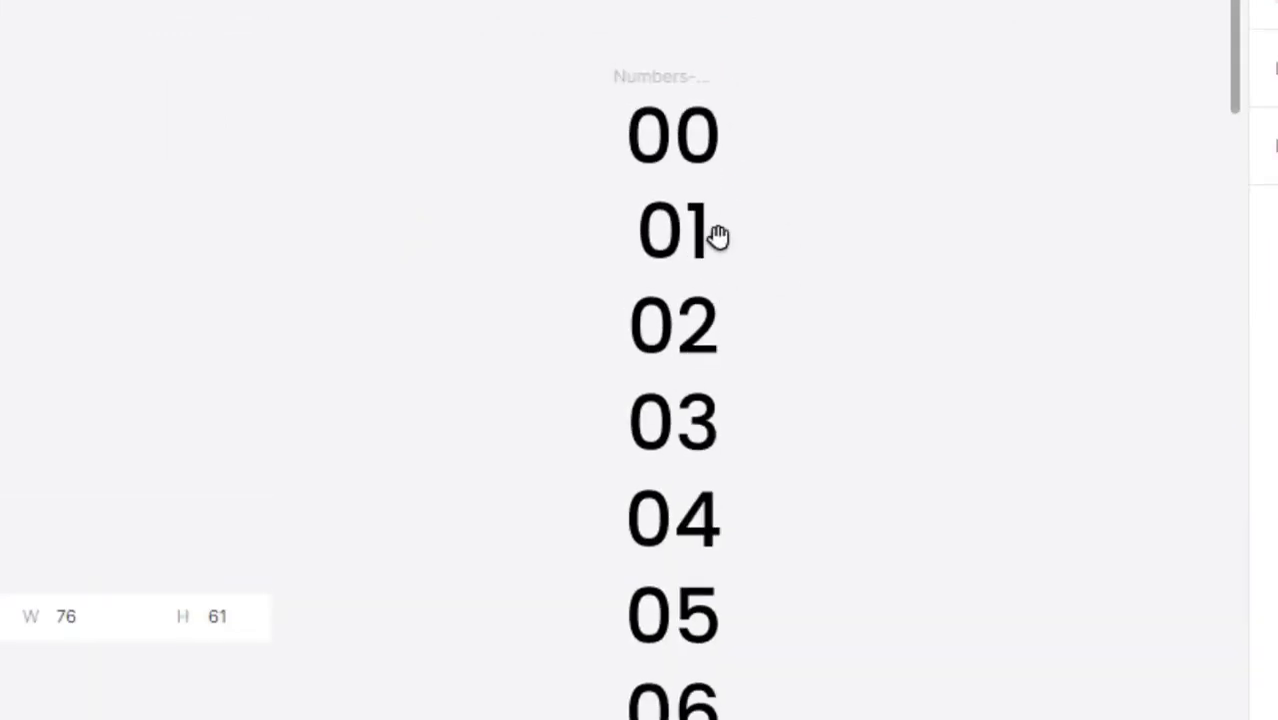
{"action": "left_click", "coordinate": [679, 90]}
{"action": "mouse_move", "coordinate": [707, 372]}
{"action": "left_mouse_down"}
{"action": "mouse_move", "coordinate": [711, 423]}
{"action": "mouse_move", "coordinate": [715, 373]}
{"action": "left_mouse_up"}
{"action": "left_click", "coordinate": [792, 397]}
{"action": "left_click_drag", "start_coordinate": [838, 485], "coordinate": [815, 380]}
{"action": "left_click", "coordinate": [655, 60]}
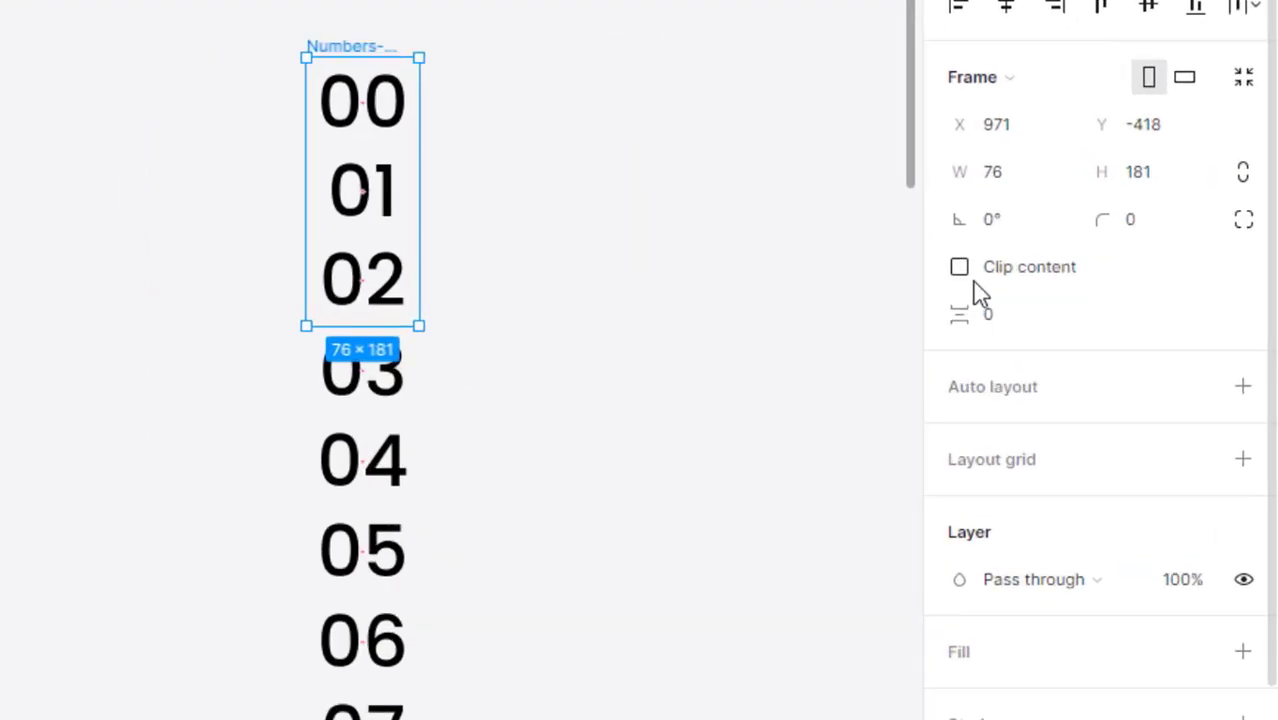
{"action": "left_click", "coordinate": [961, 269]}
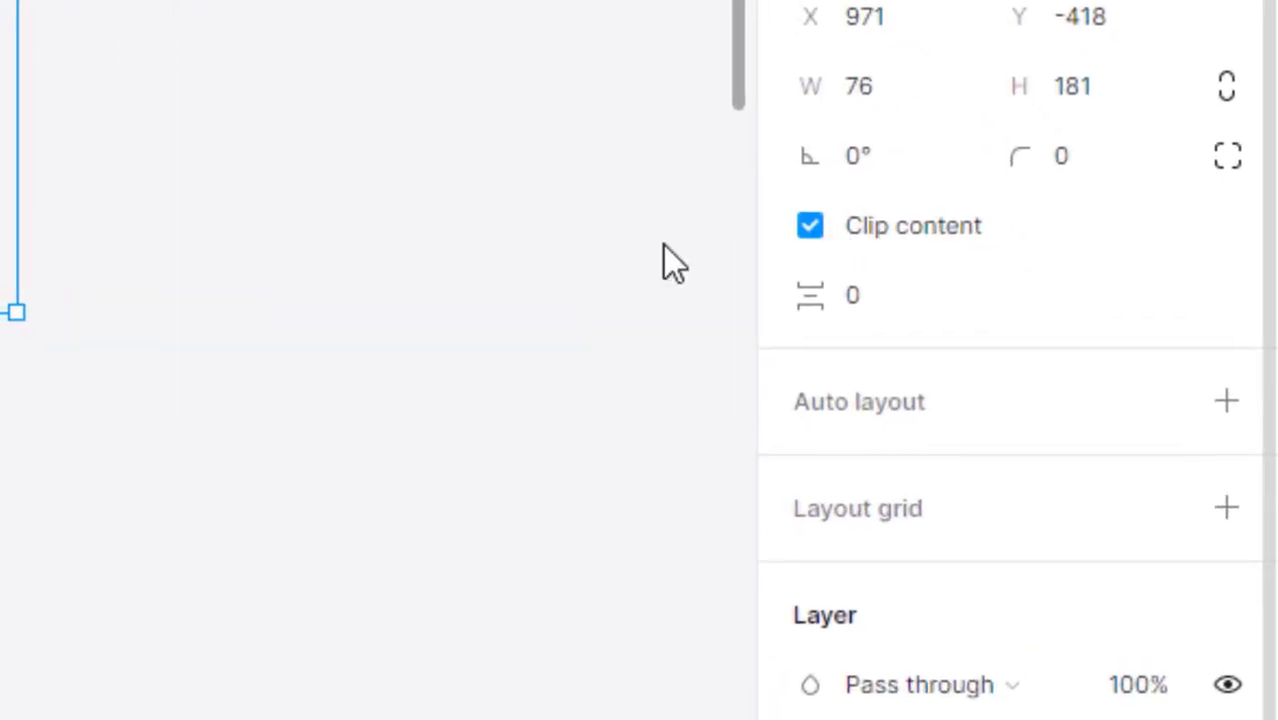
{"action": "left_click", "coordinate": [859, 294]}
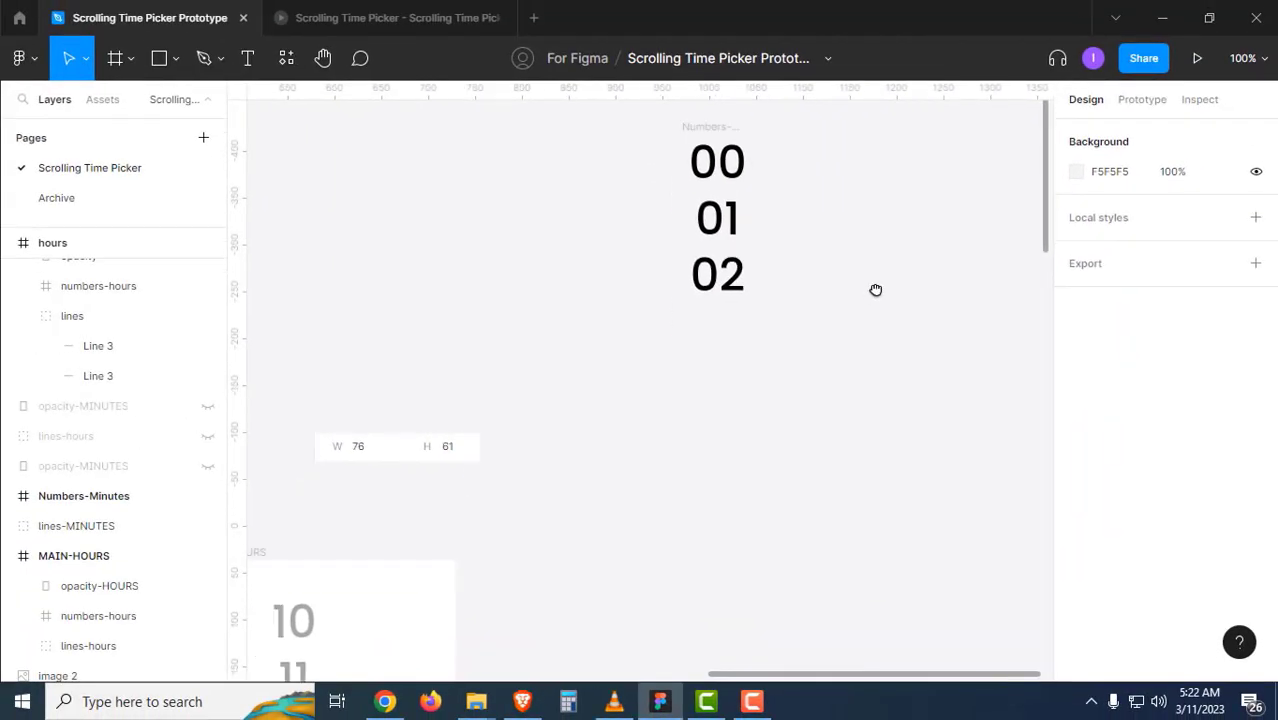
Move the Numbers-Minutes frame straight down to Y 312 so that 00 sits between the two lines-MINUTES lines.
{"action": "left_click_drag", "start_coordinate": [875, 290], "coordinate": [883, 268]}
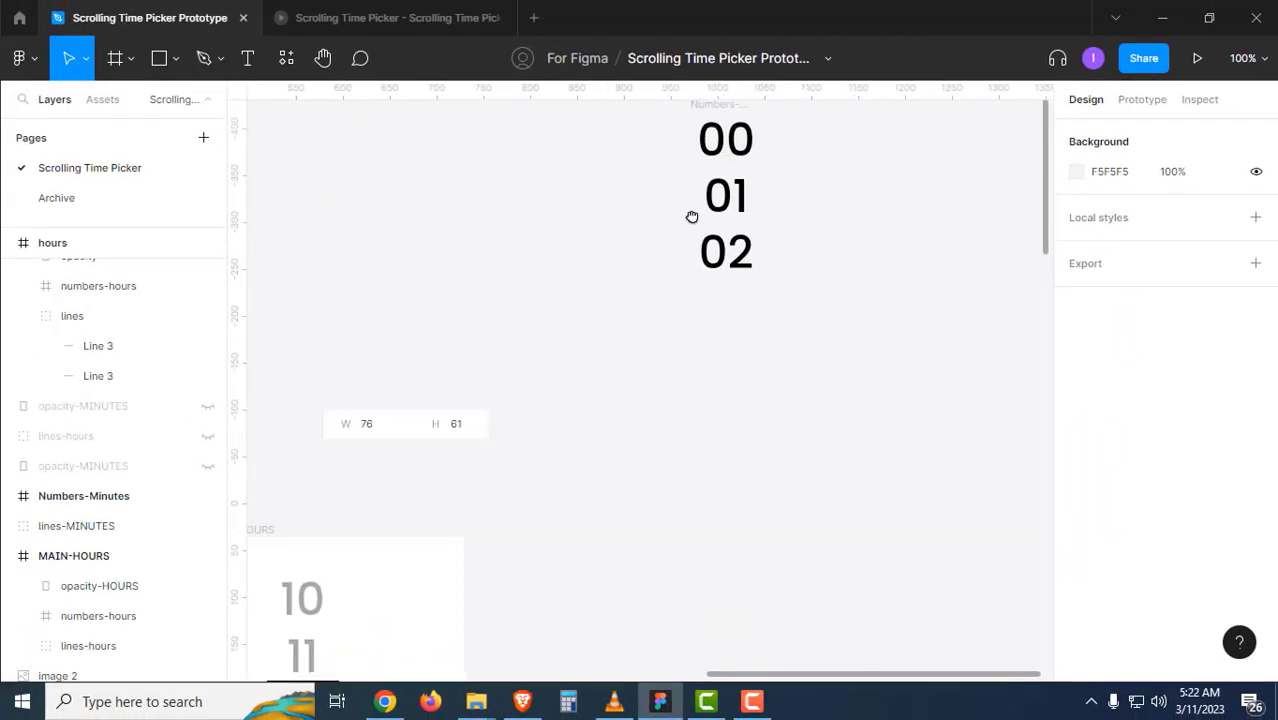
{"action": "left_click_drag", "start_coordinate": [692, 217], "coordinate": [684, 261]}
{"action": "left_click_drag", "start_coordinate": [704, 171], "coordinate": [701, 387]}
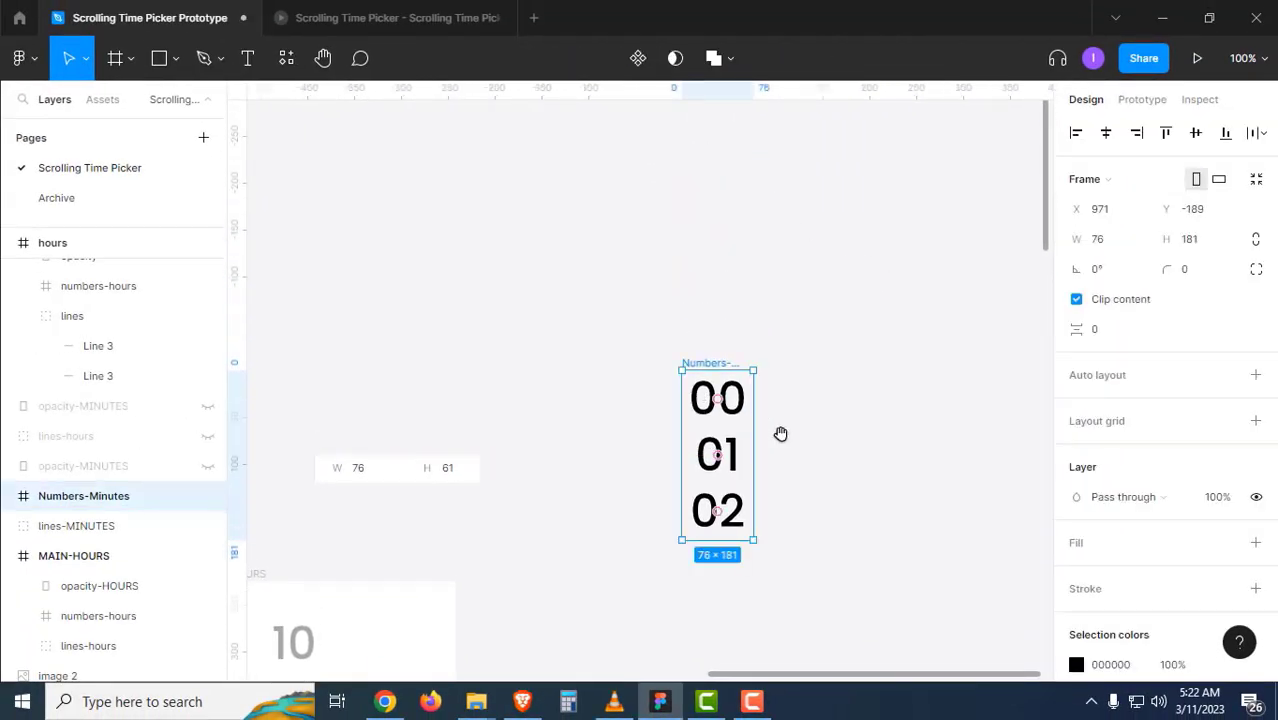
{"action": "left_click_drag", "start_coordinate": [781, 434], "coordinate": [776, 209]}
{"action": "left_click_drag", "start_coordinate": [762, 333], "coordinate": [769, 301]}
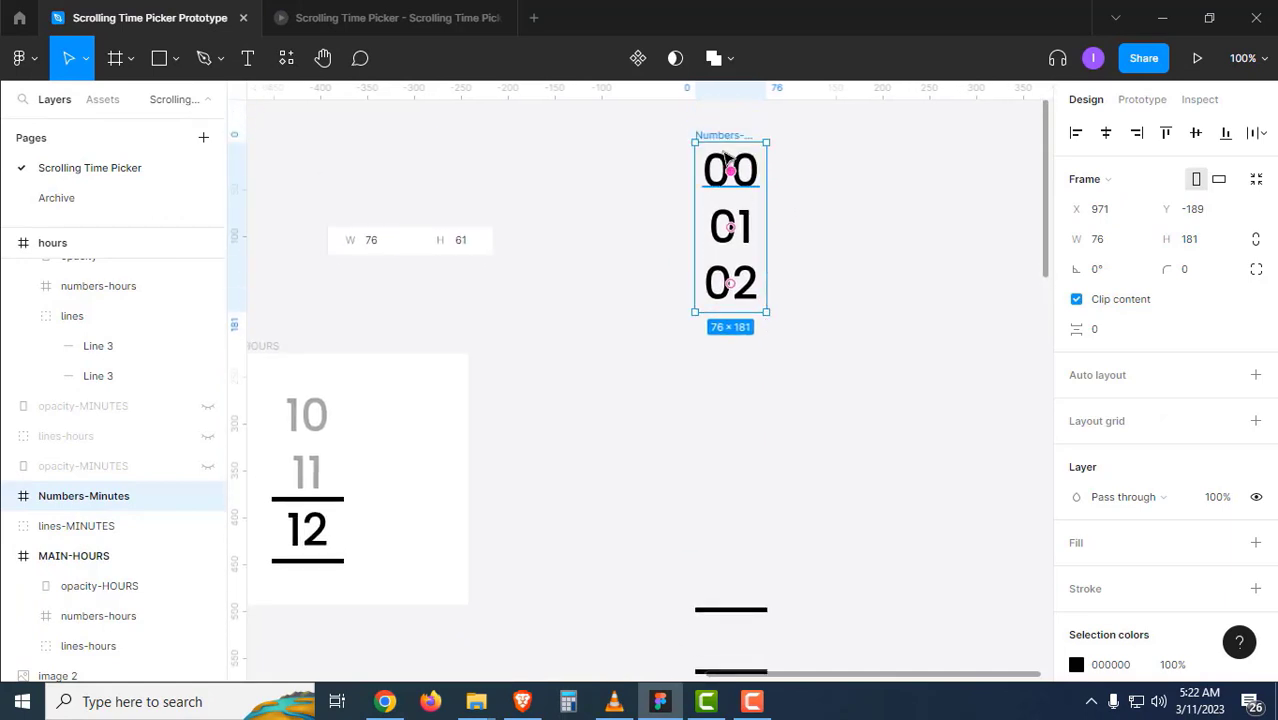
{"action": "left_click_drag", "start_coordinate": [722, 137], "coordinate": [712, 518]}
{"action": "scroll", "coordinate": [733, 420], "scroll_direction": "down", "scroll_amount": 3}
{"action": "scroll", "coordinate": [736, 441], "scroll_direction": "up", "scroll_amount": 3}
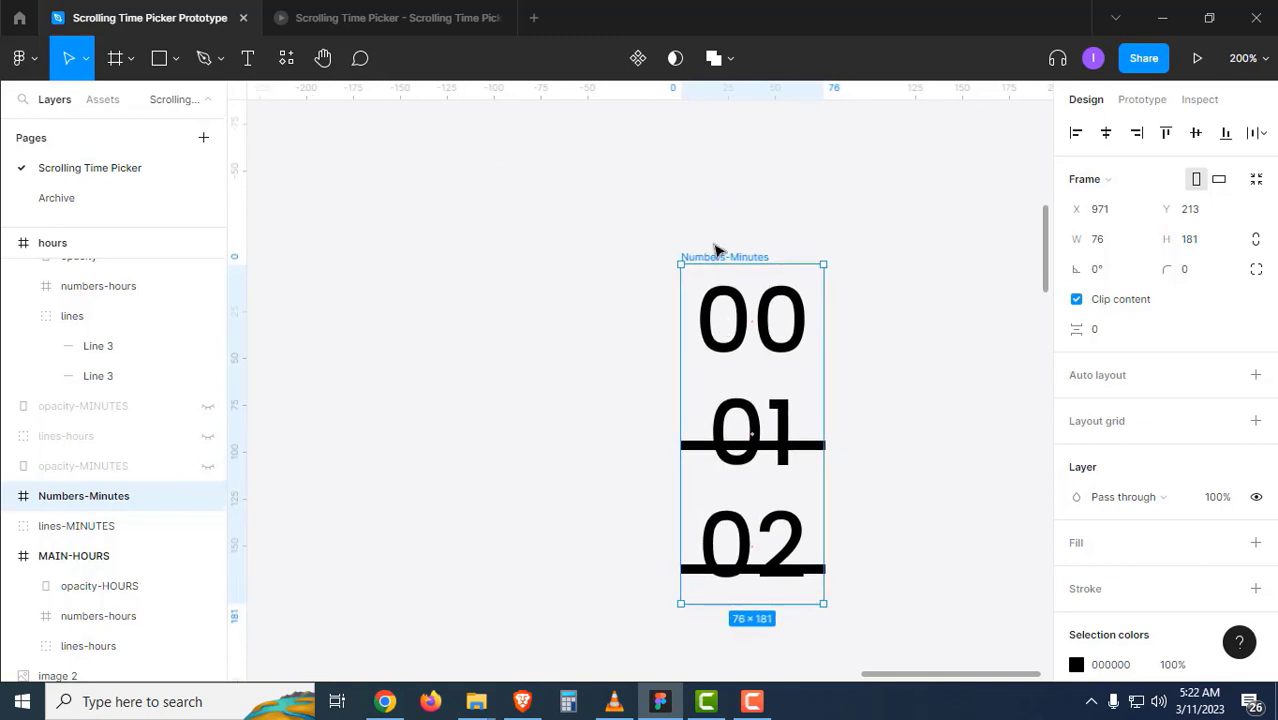
{"action": "left_click_drag", "start_coordinate": [726, 262], "coordinate": [710, 447]}
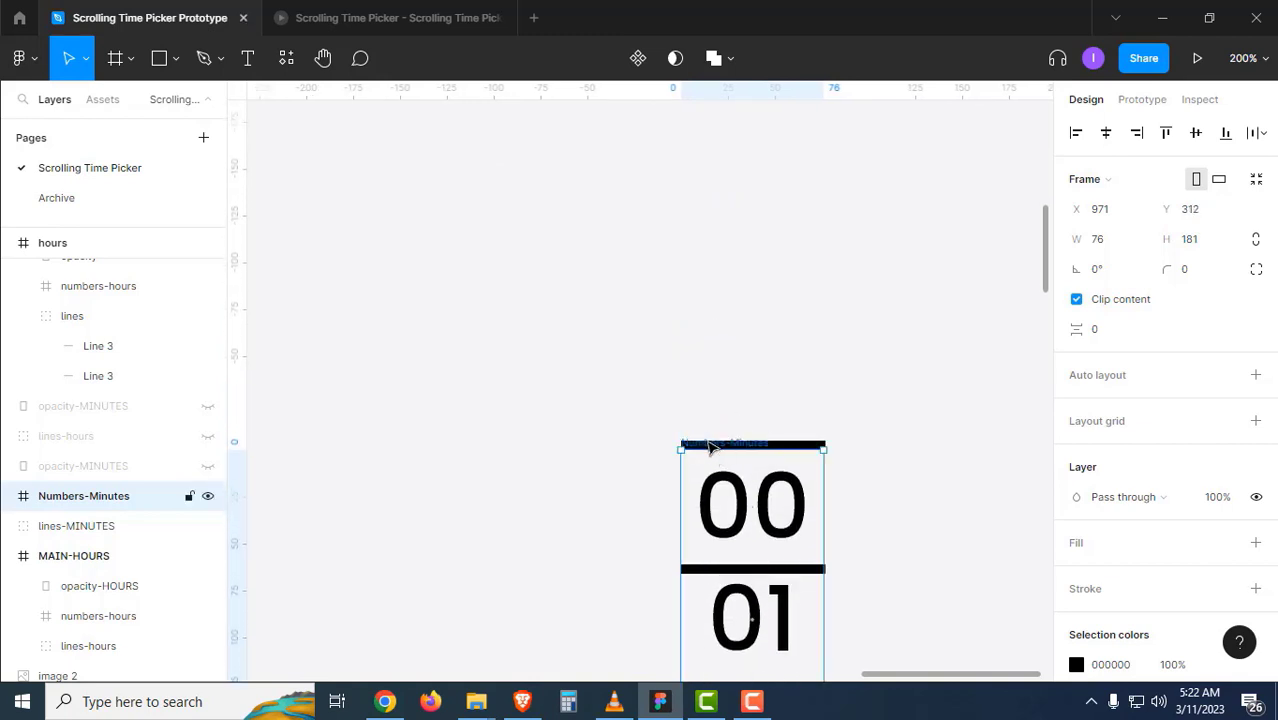
{"action": "left_click", "coordinate": [873, 544]}
Select the lower line inside the lines-MINUTES group, between 00 and 01.
{"action": "scroll", "coordinate": [807, 422], "scroll_direction": "down", "scroll_amount": 2}
{"action": "scroll", "coordinate": [713, 291], "scroll_direction": "up", "scroll_amount": 3}
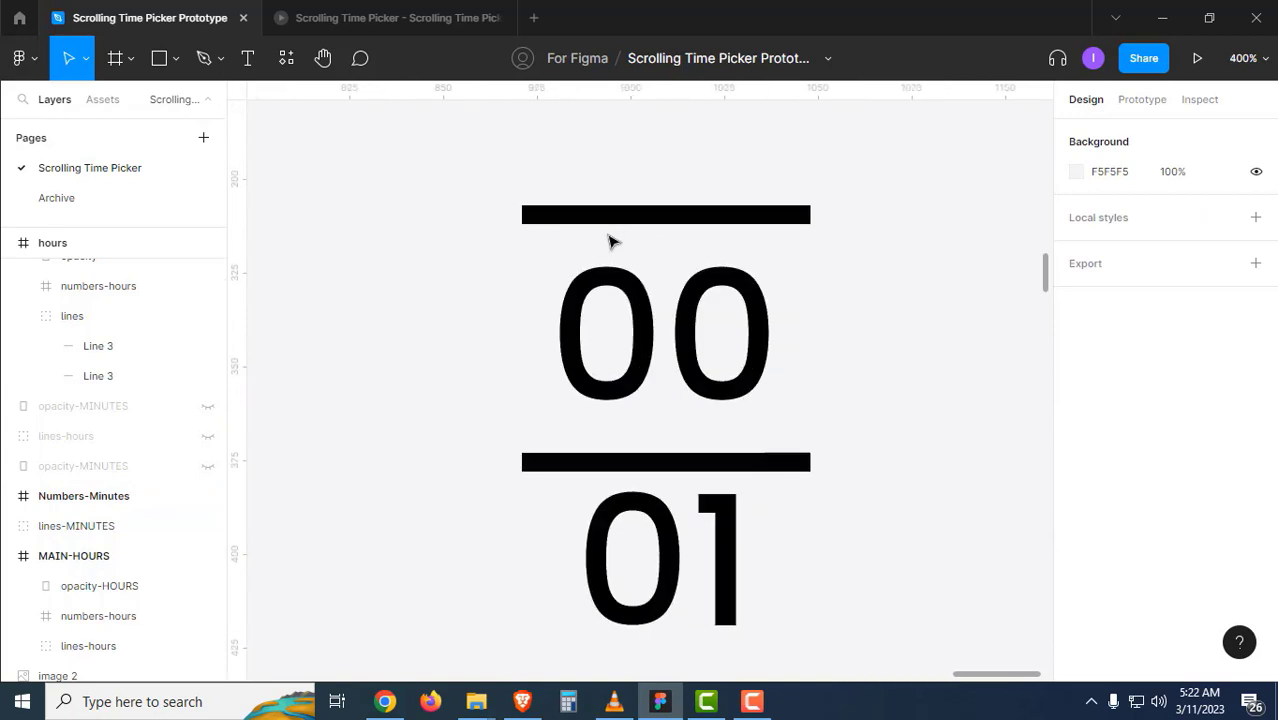
{"action": "double_click", "coordinate": [604, 215]}
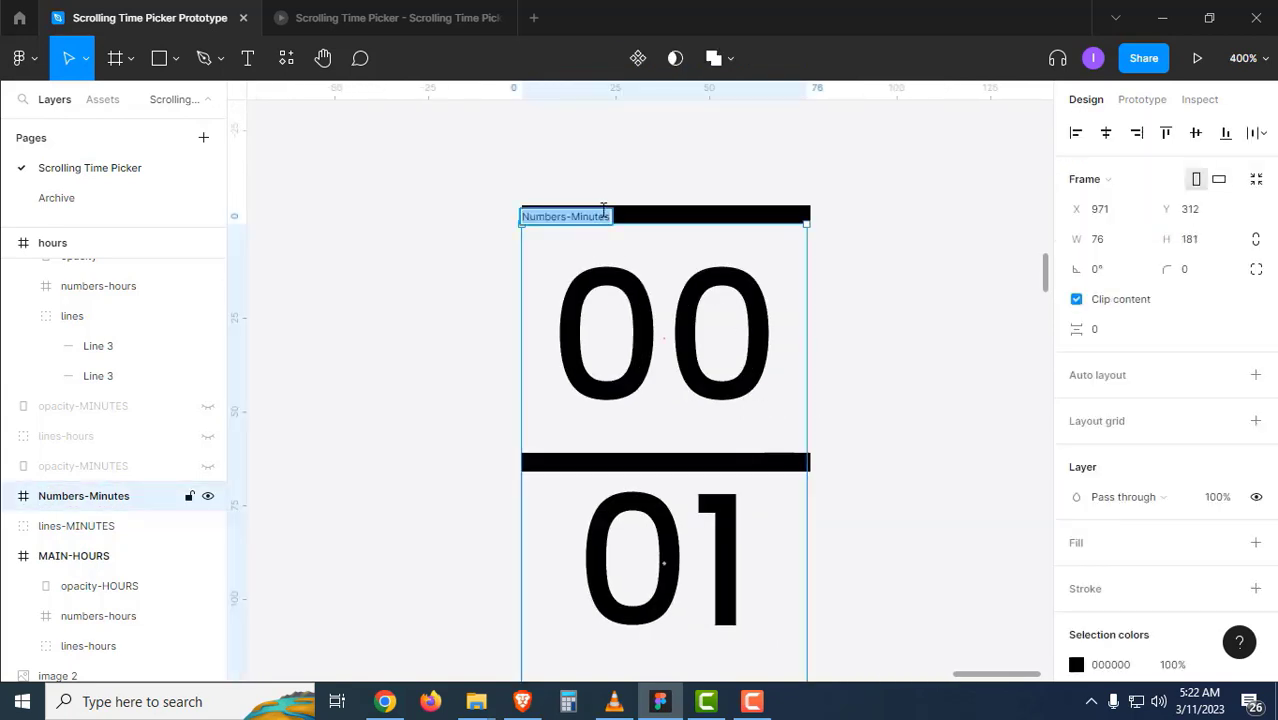
{"action": "left_click", "coordinate": [713, 171]}
{"action": "left_click", "coordinate": [700, 226]}
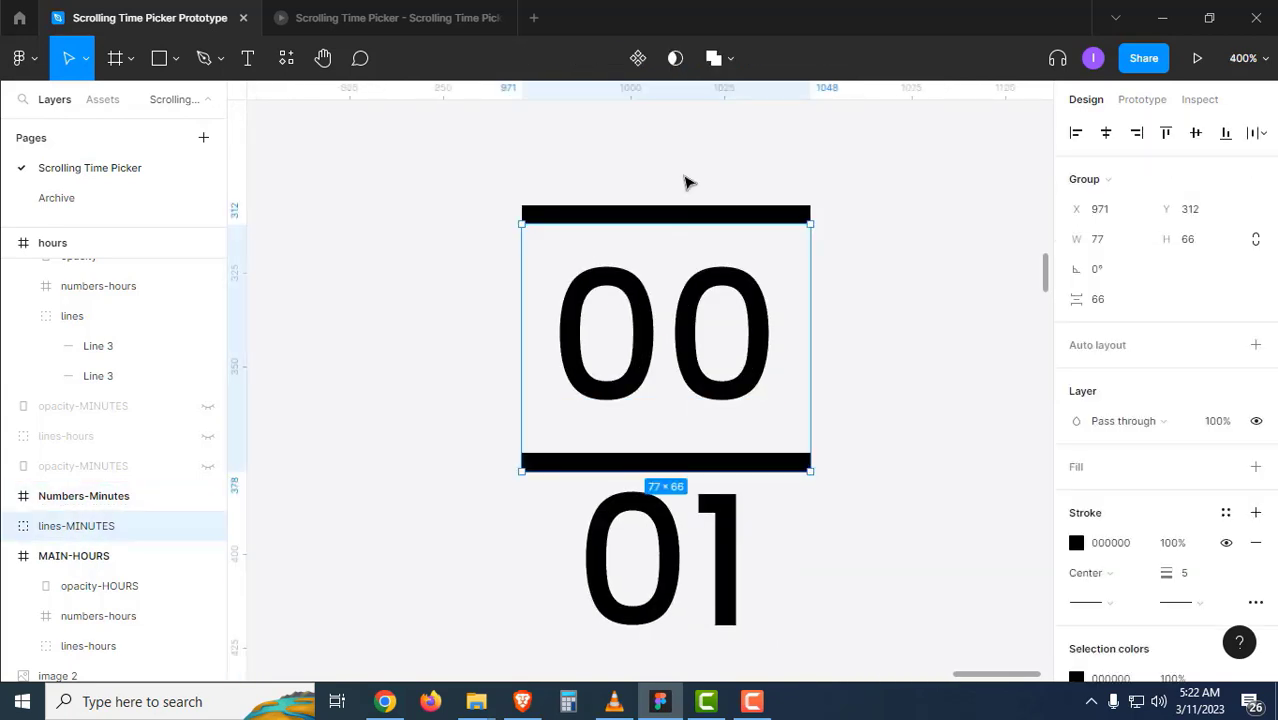
{"action": "left_click_drag", "start_coordinate": [687, 182], "coordinate": [835, 249]}
{"action": "left_click_drag", "start_coordinate": [861, 514], "coordinate": [808, 462]}
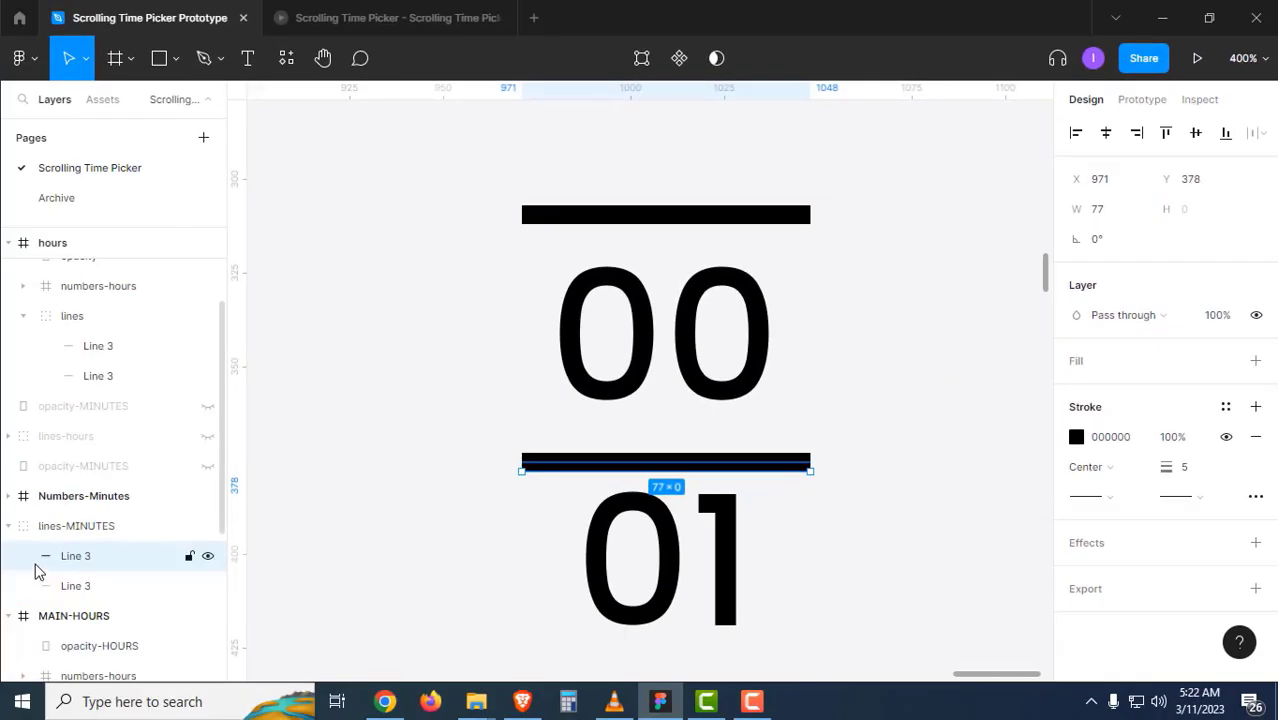
Turn off content clipping on the Numbers-Minutes frame.
{"action": "left_click", "coordinate": [962, 365]}
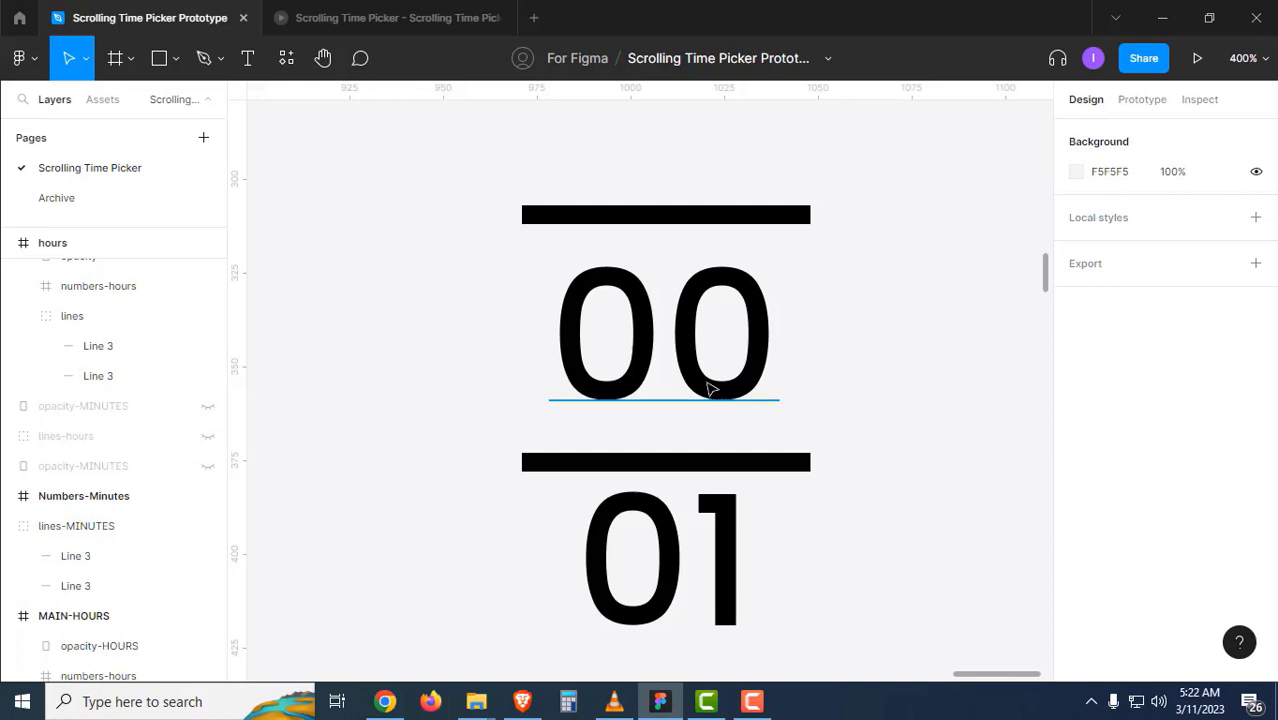
{"action": "left_click", "coordinate": [709, 388]}
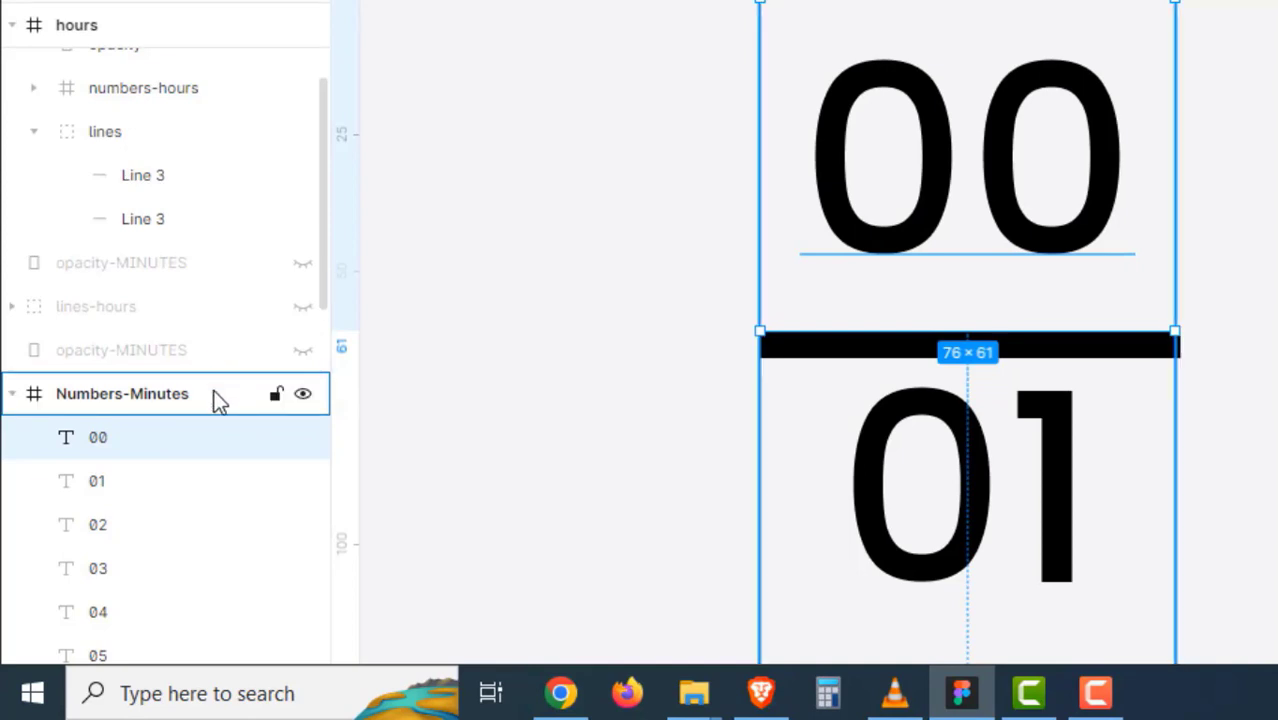
{"action": "left_click", "coordinate": [166, 393]}
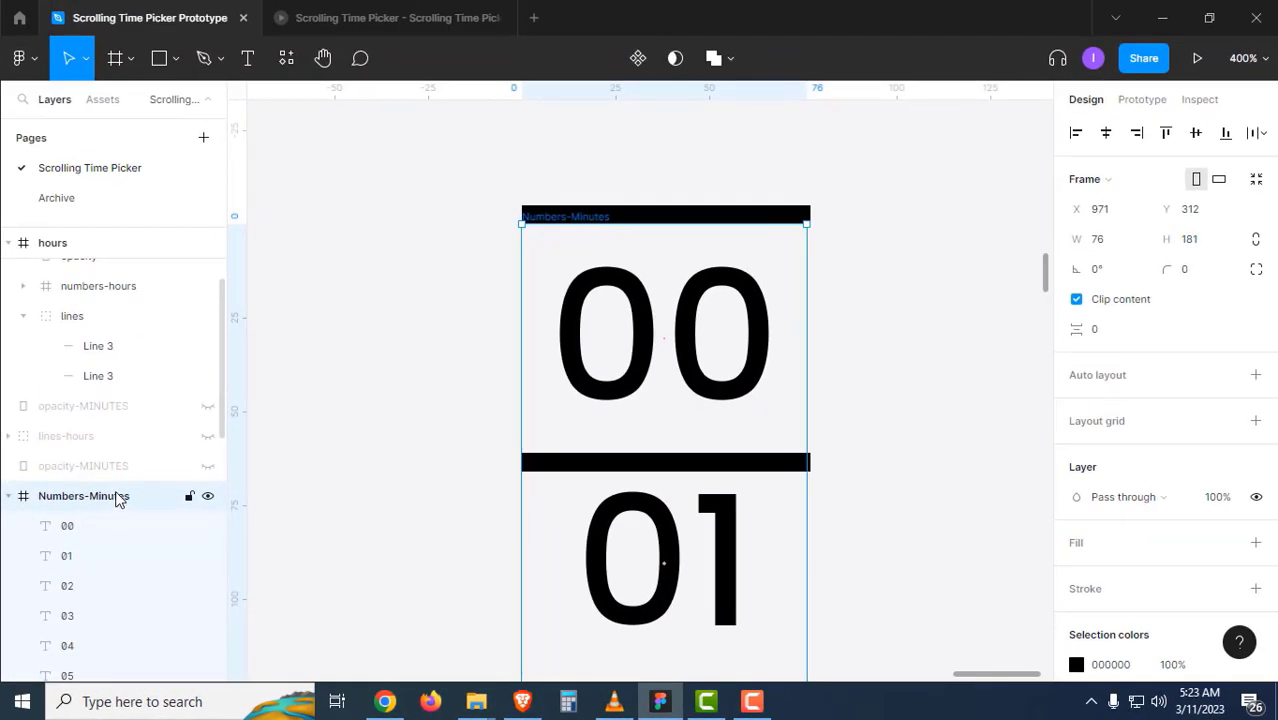
{"action": "key", "text": "Return"}
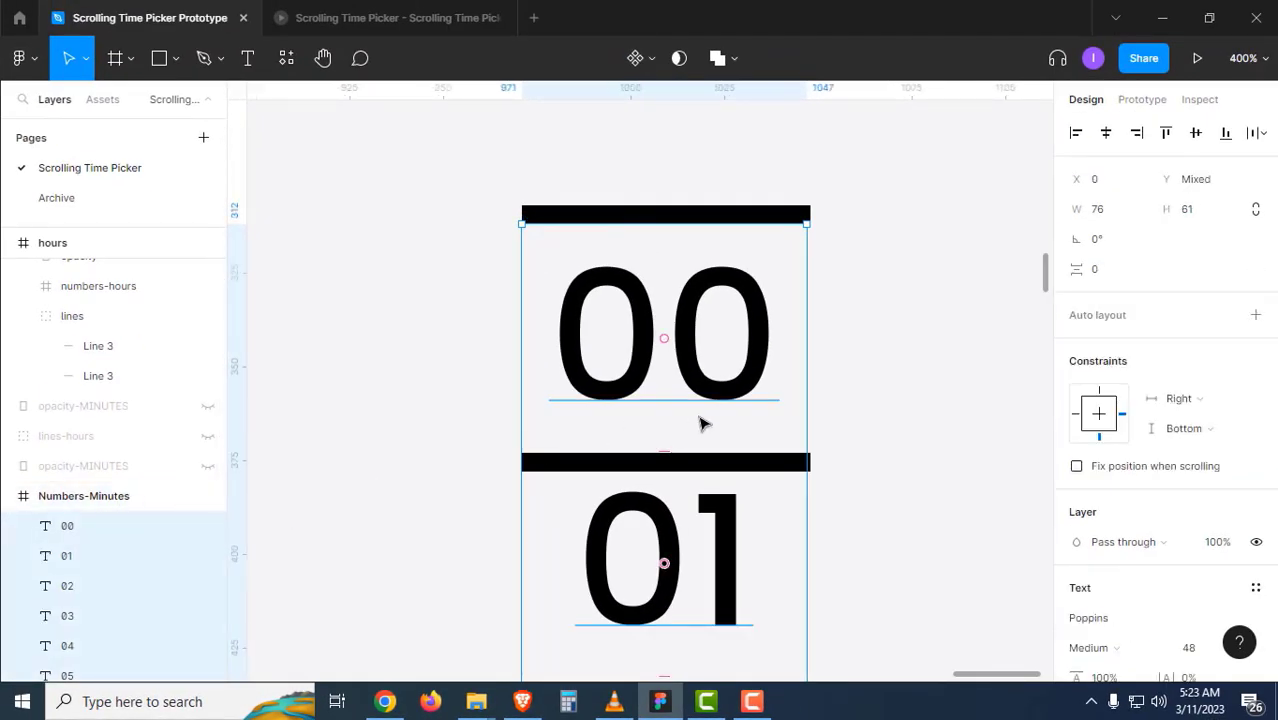
{"action": "scroll", "coordinate": [703, 424], "scroll_direction": "down", "scroll_amount": 3}
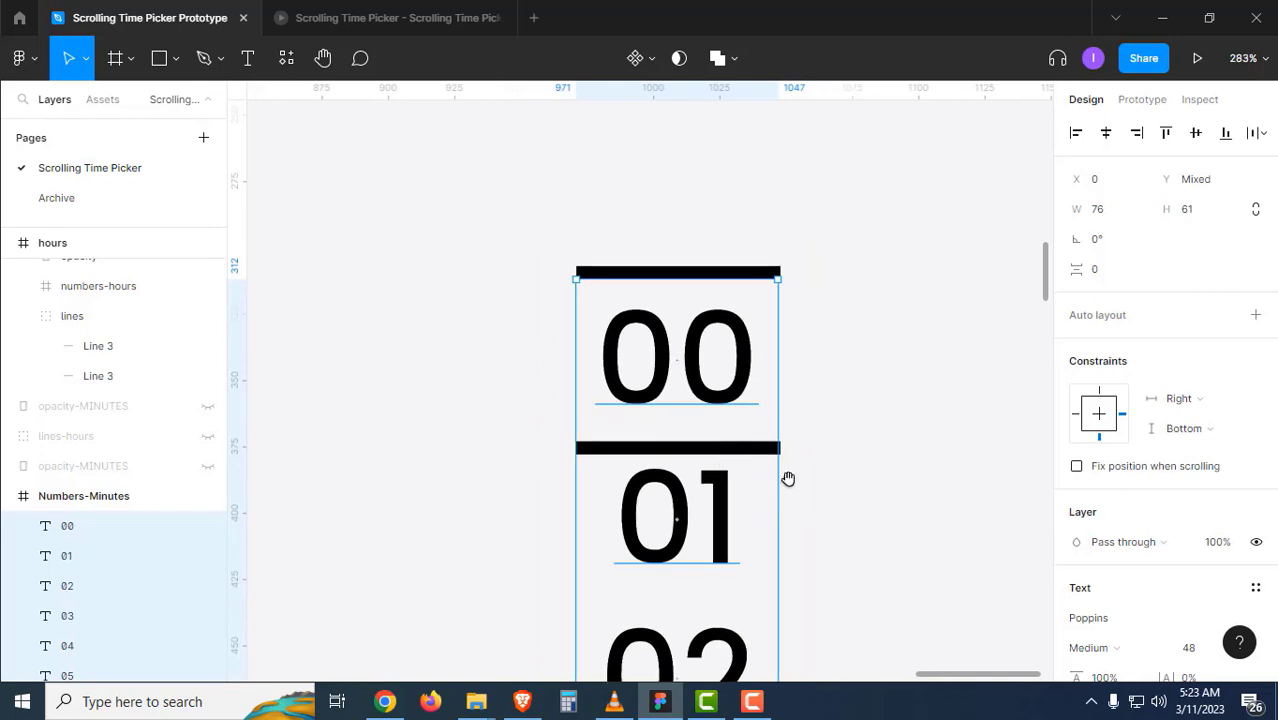
{"action": "scroll", "coordinate": [788, 479], "scroll_direction": "down", "scroll_amount": 10}
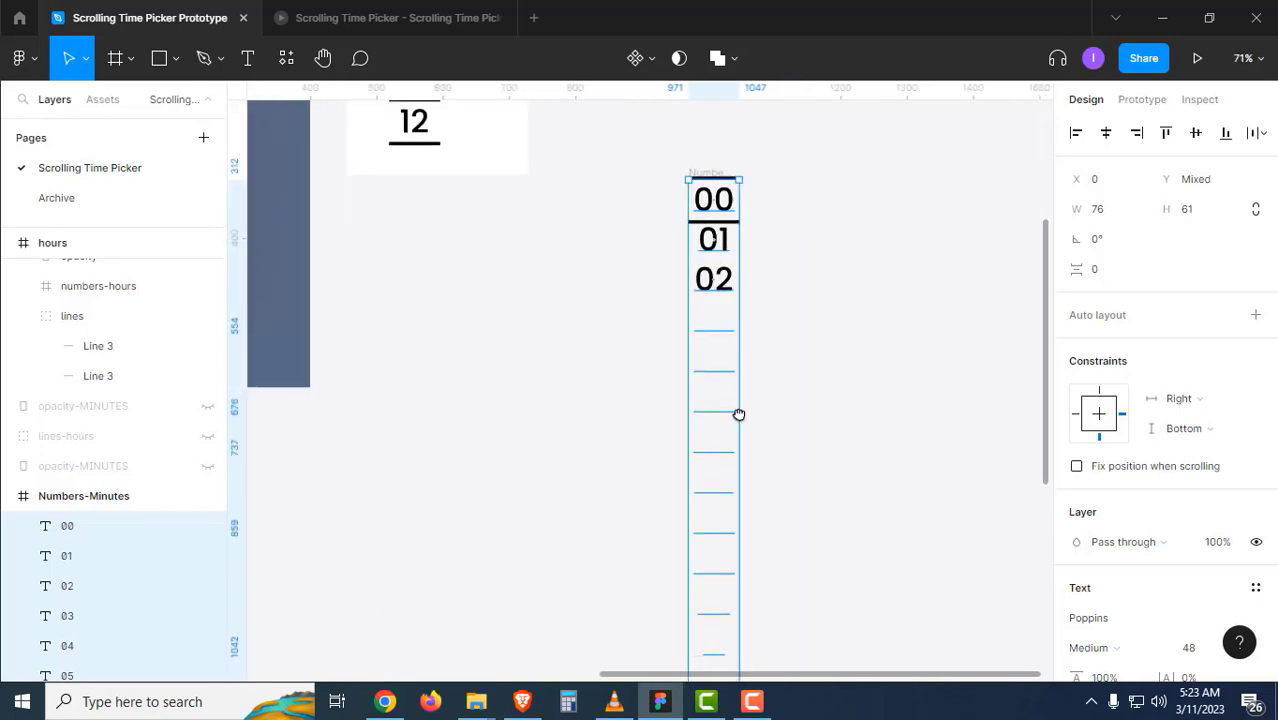
{"action": "left_click_drag", "start_coordinate": [739, 414], "coordinate": [691, 364]}
{"action": "left_click_drag", "start_coordinate": [735, 300], "coordinate": [735, 363]}
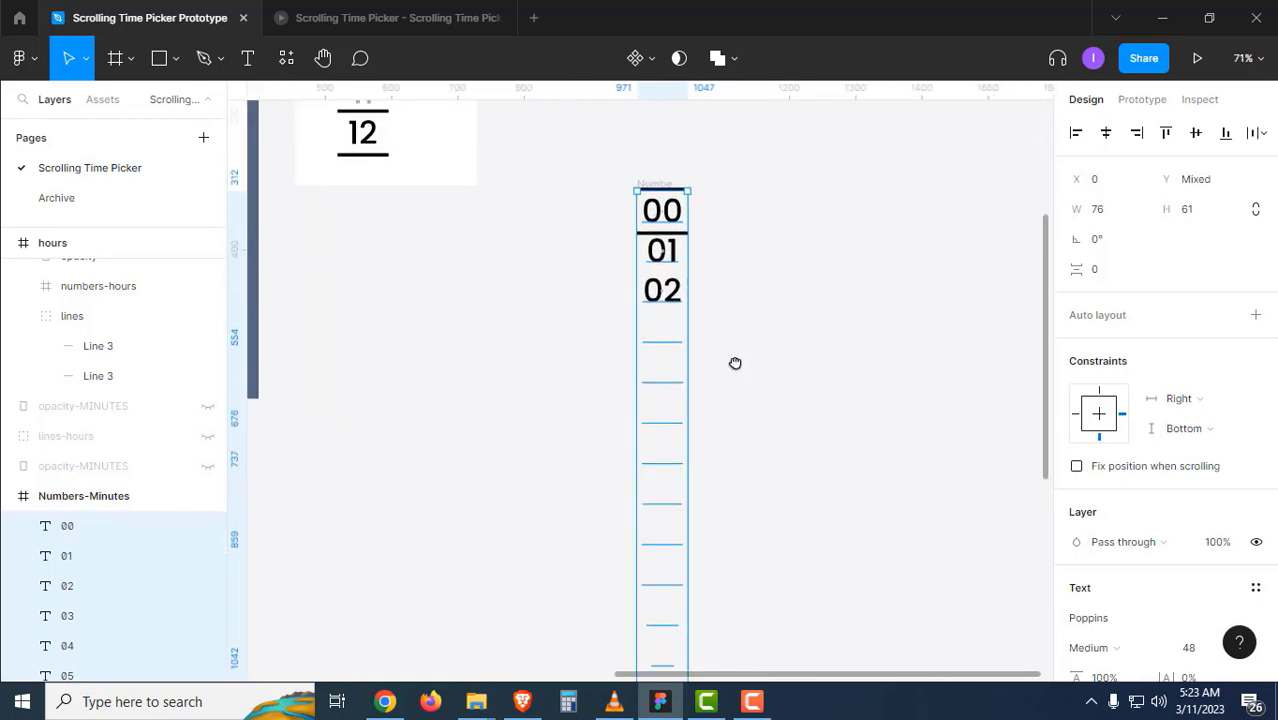
{"action": "left_click", "coordinate": [667, 189]}
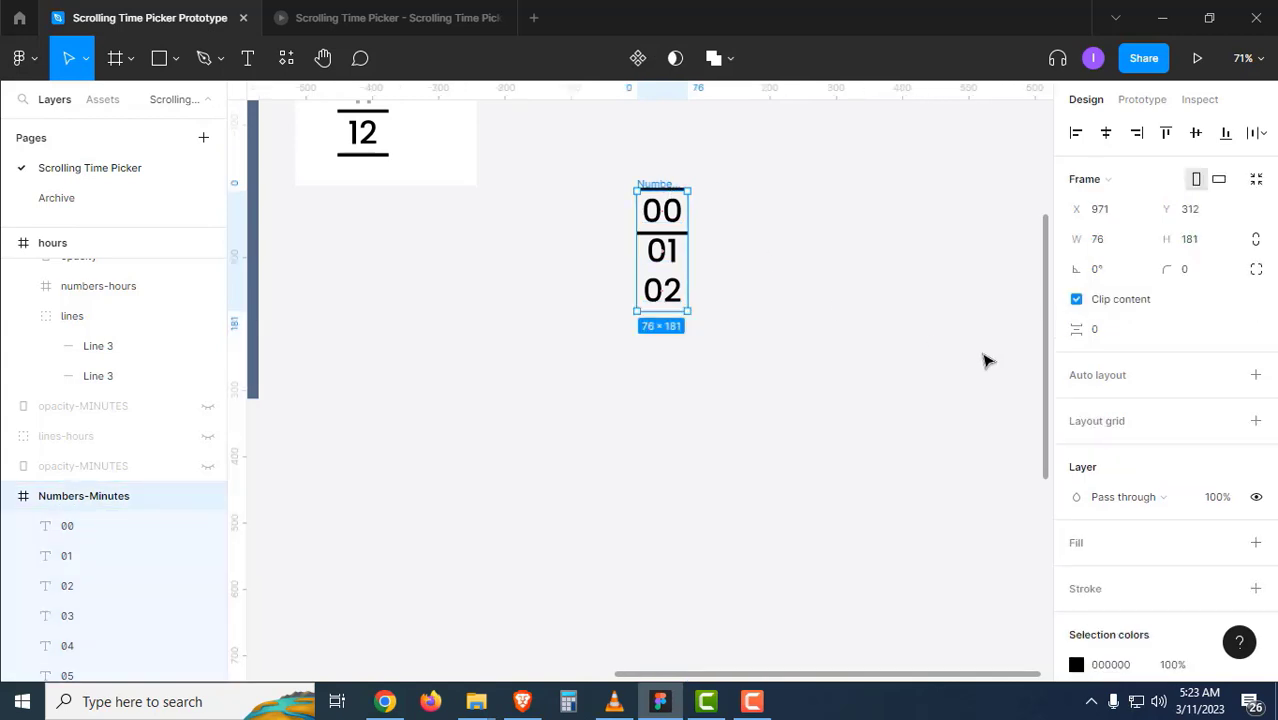
{"action": "left_click", "coordinate": [1088, 308]}
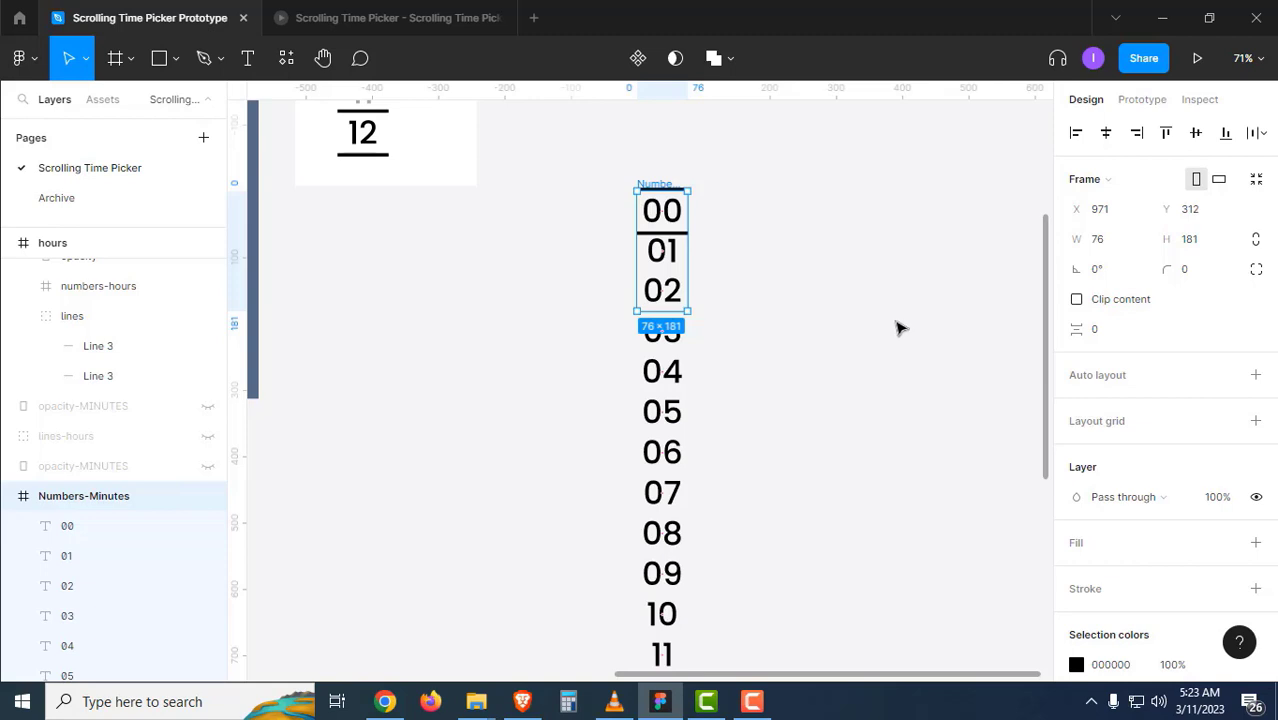
{"action": "left_click", "coordinate": [810, 278]}
{"action": "left_click", "coordinate": [672, 189]}
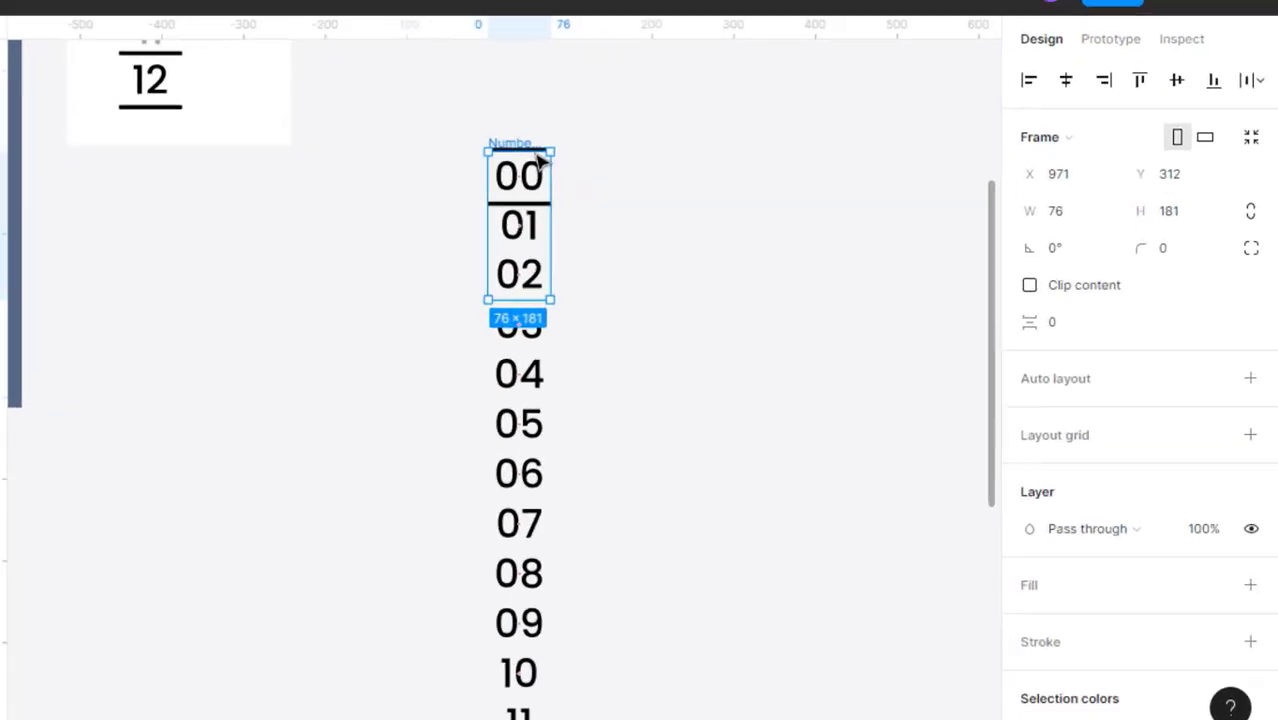
{"action": "left_click", "coordinate": [677, 190]}
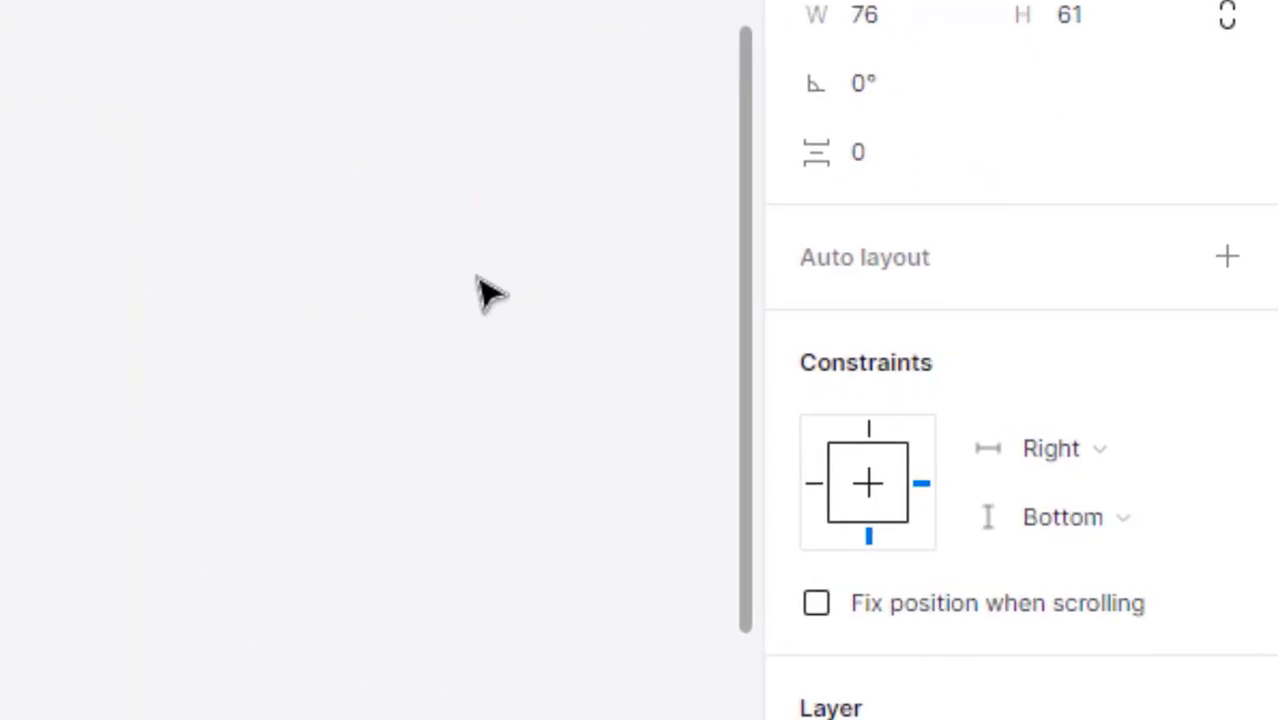
{"action": "left_click", "coordinate": [883, 160]}
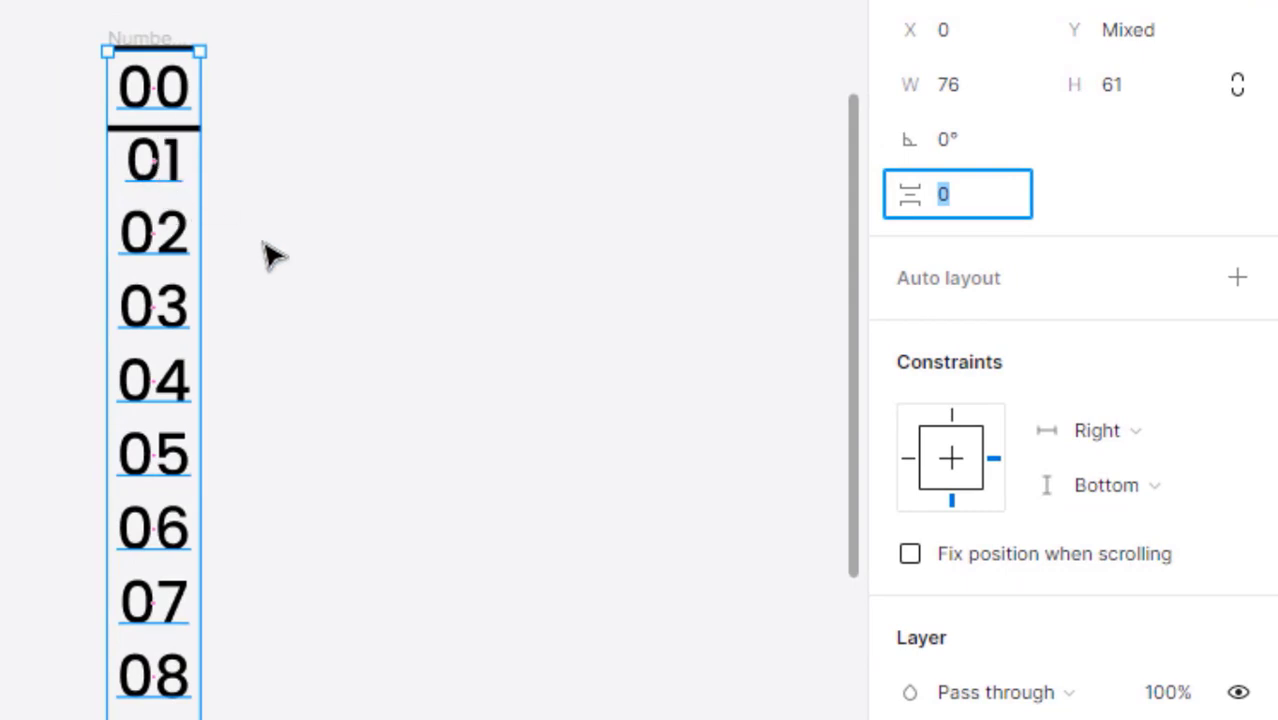
{"action": "scroll", "coordinate": [261, 243], "scroll_direction": "up", "scroll_amount": 1}
{"action": "left_click_drag", "start_coordinate": [28, 281], "coordinate": [250, 418]}
{"action": "scroll", "coordinate": [359, 177], "scroll_direction": "up", "scroll_amount": 2}
{"action": "scroll", "coordinate": [348, 106], "scroll_direction": "up", "scroll_amount": 5}
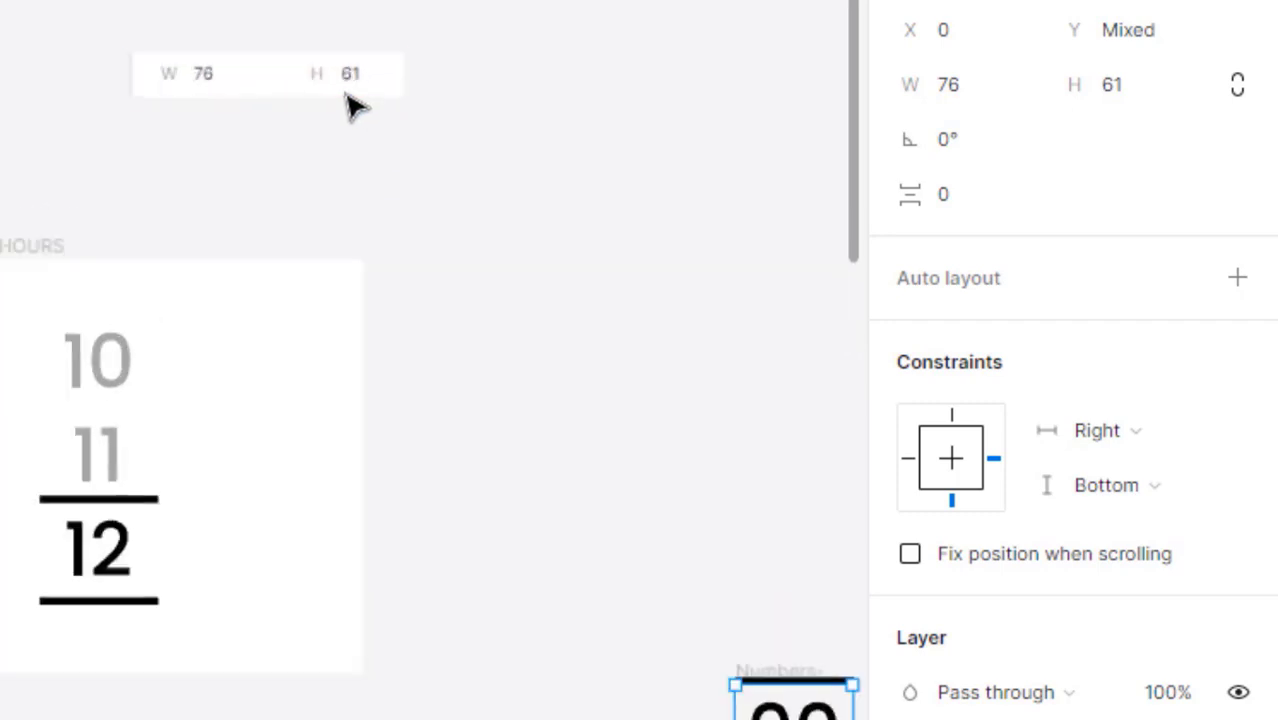
{"action": "left_click_drag", "start_coordinate": [498, 262], "coordinate": [26, 28]}
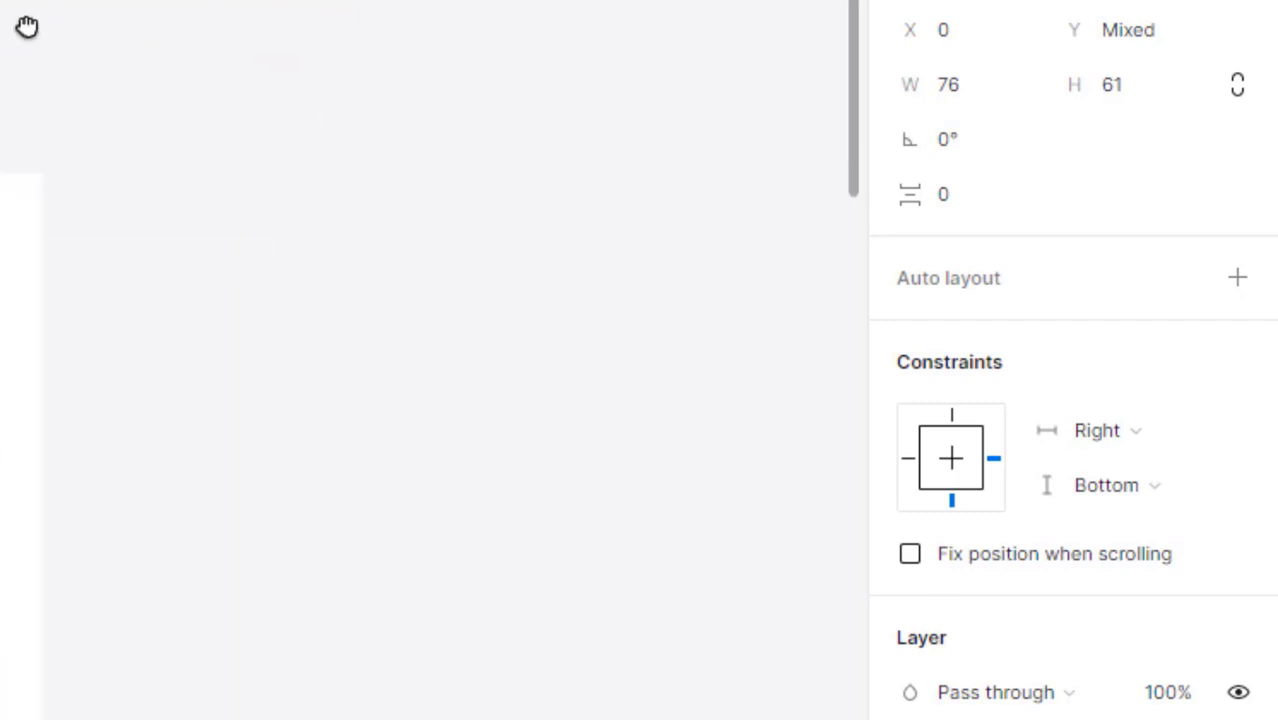
{"action": "mouse_move", "coordinate": [345, 700]}
{"action": "left_mouse_down"}
{"action": "mouse_move", "coordinate": [262, 585]}
{"action": "mouse_move", "coordinate": [152, 257]}
{"action": "left_mouse_up"}
{"action": "scroll", "coordinate": [165, 330], "scroll_direction": "down", "scroll_amount": 1}
{"action": "left_click", "coordinate": [419, 431]}
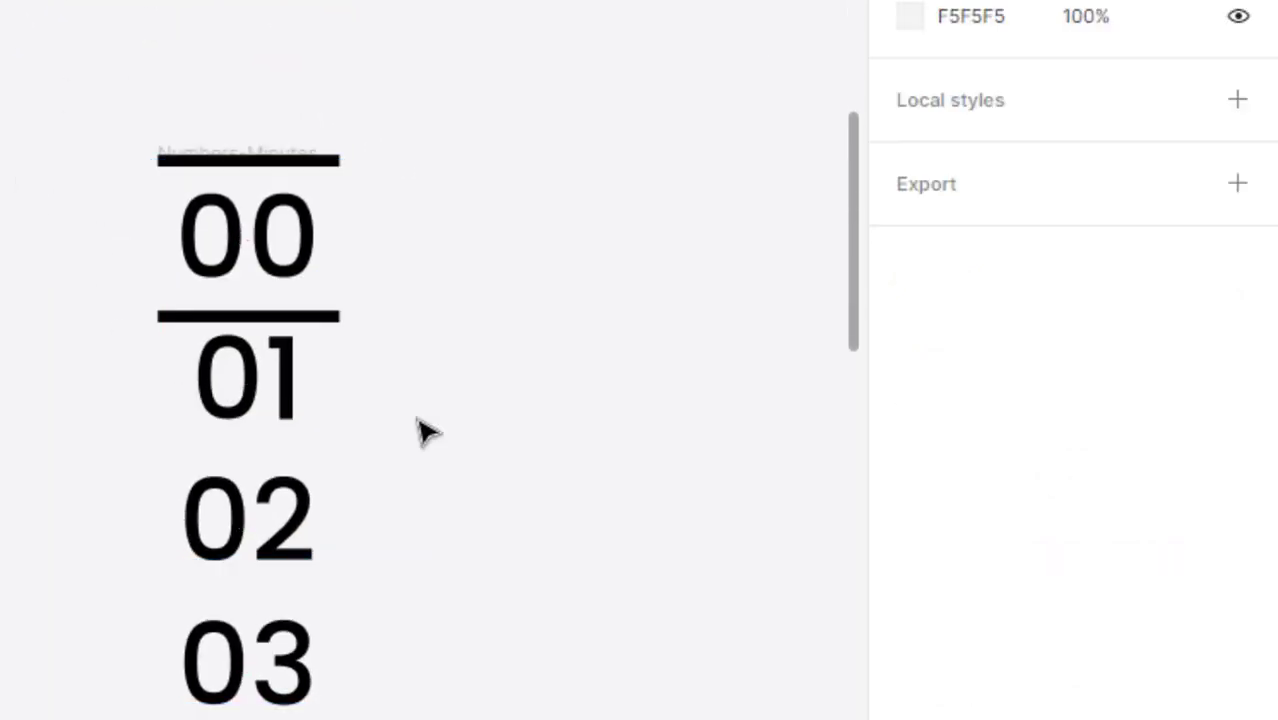
{"action": "left_click", "coordinate": [251, 419]}
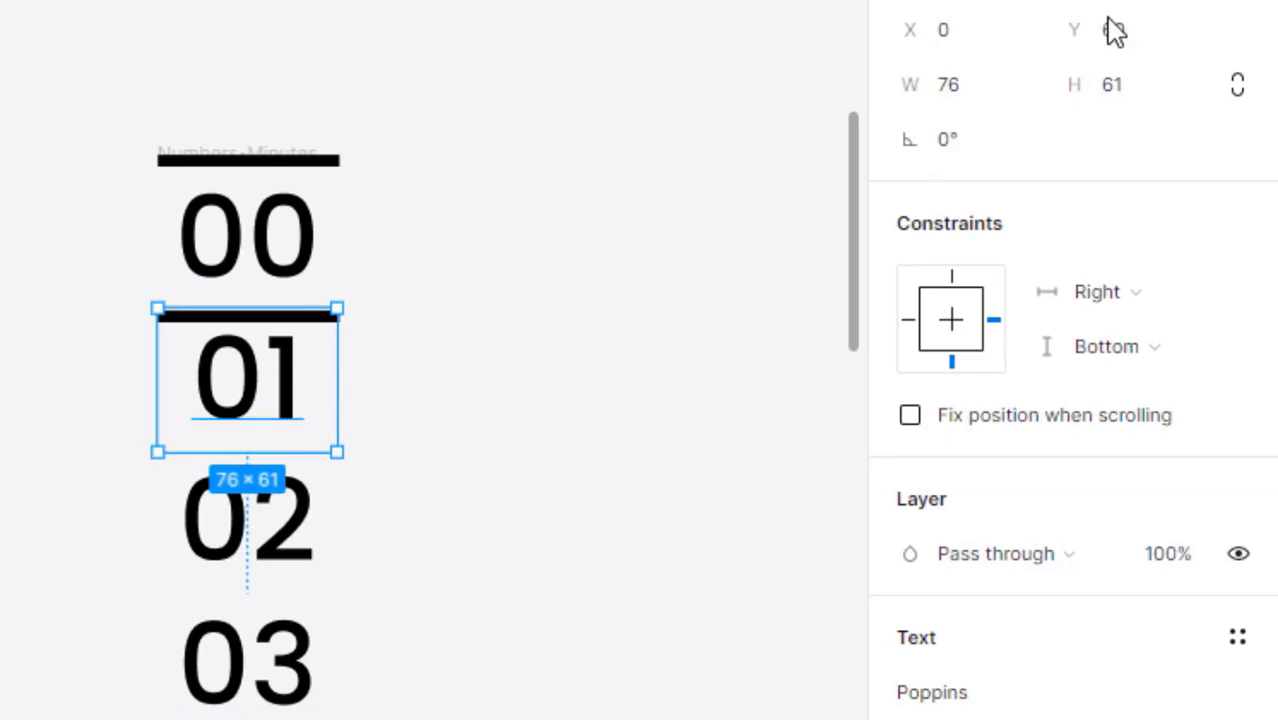
Set the vertical spacing between all number texts inside the Numbers-Minutes frame to 5.
{"action": "left_click", "coordinate": [579, 337]}
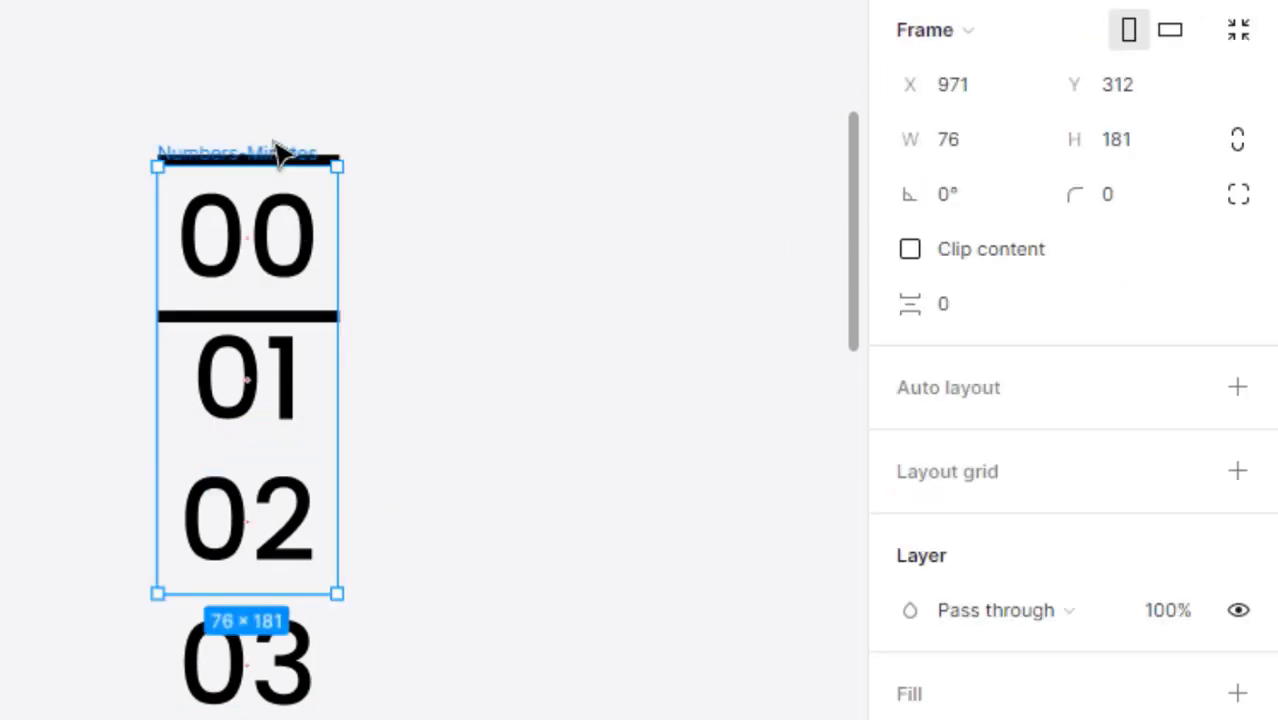
{"action": "key", "text": "Return"}
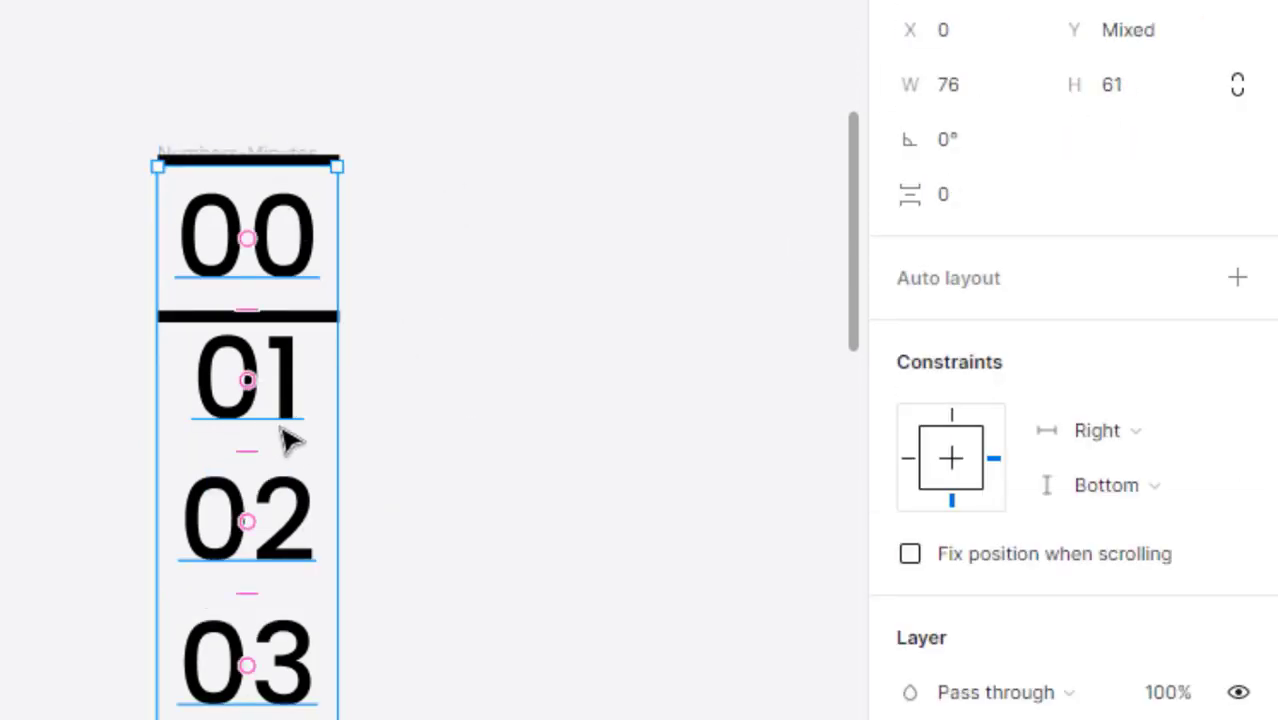
{"action": "left_click", "coordinate": [960, 146]}
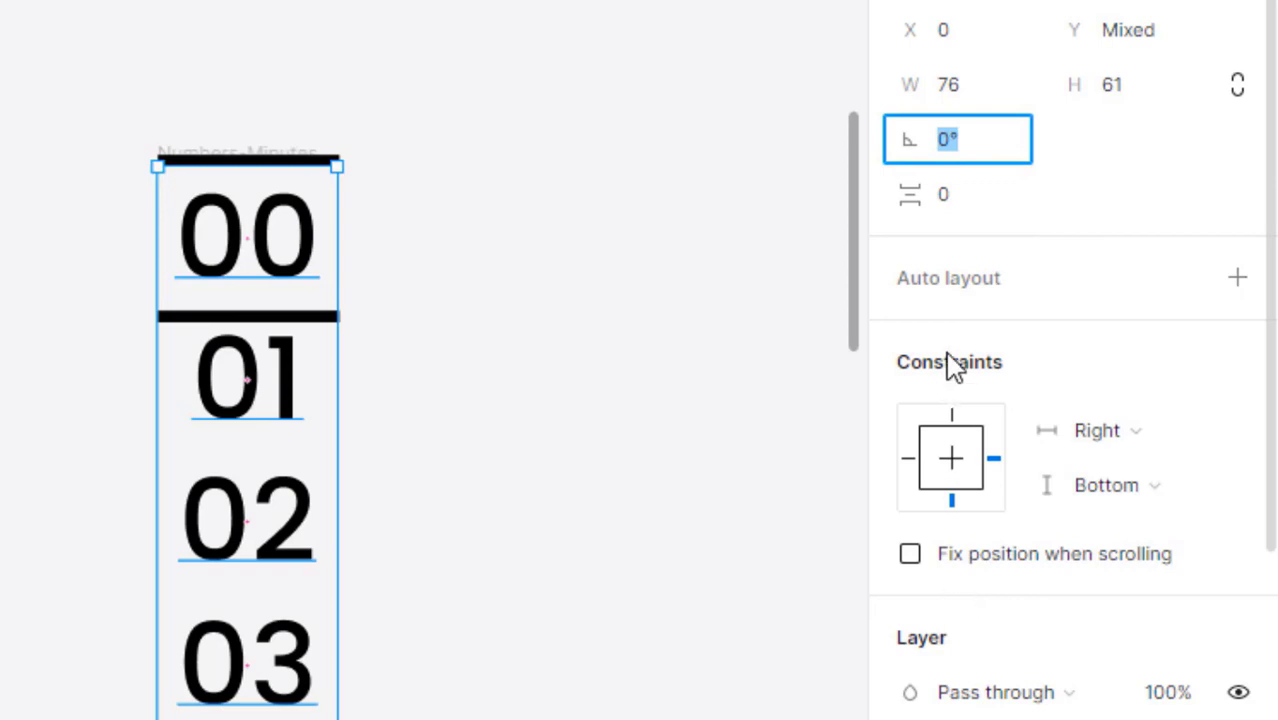
{"action": "left_click", "coordinate": [952, 200]}
{"action": "type", "text": "5"}
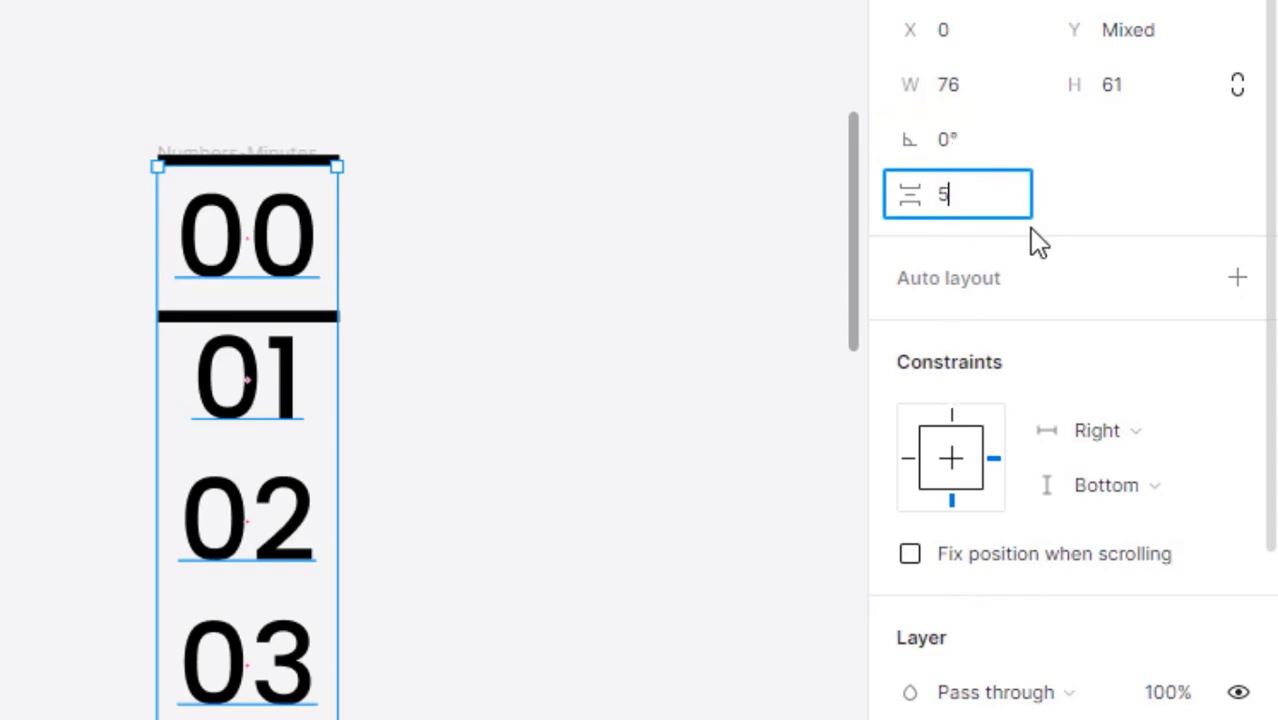
{"action": "key", "text": "Return"}
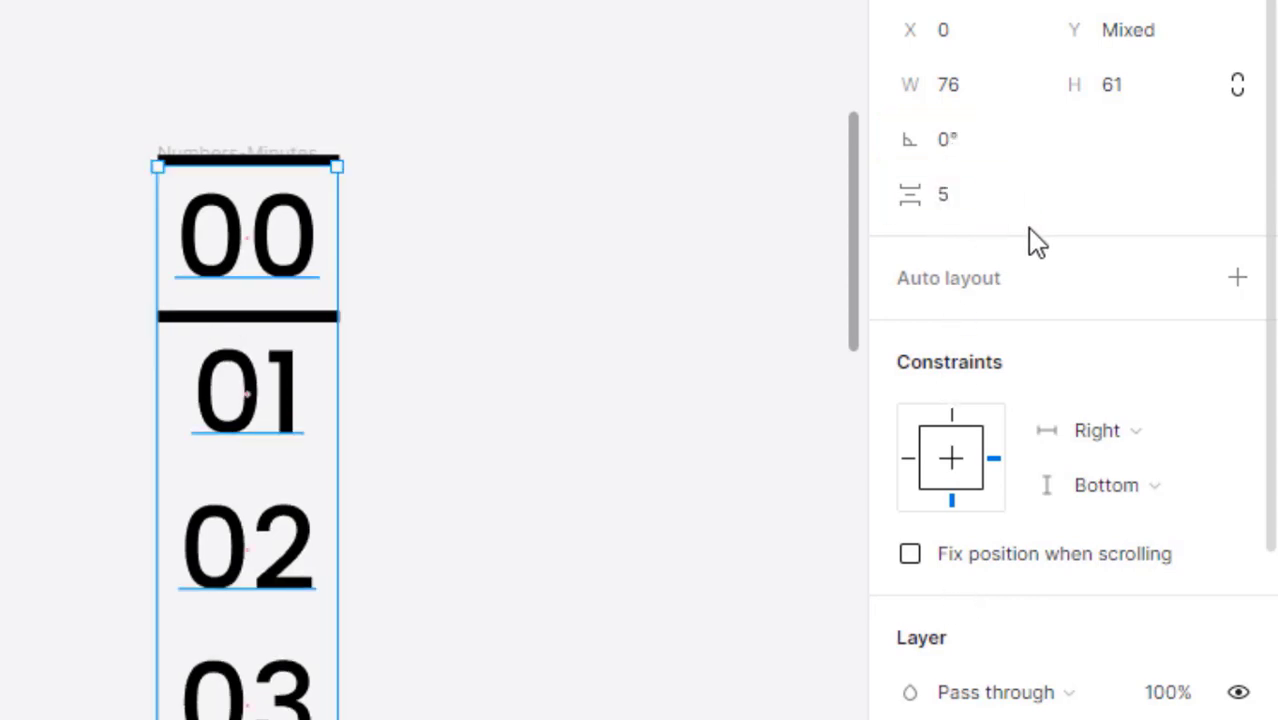
{"action": "left_click", "coordinate": [471, 340]}
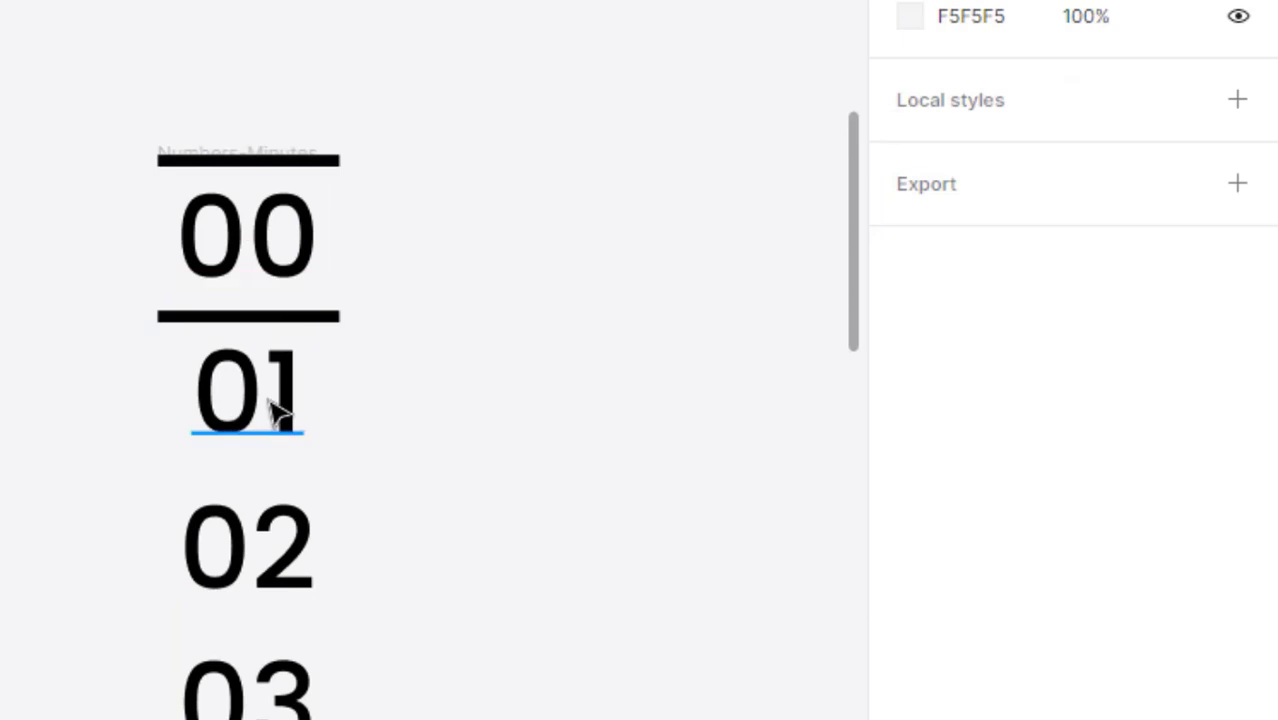
Turn content clipping back on for the Numbers-Minutes frame.
{"action": "left_click", "coordinate": [216, 152]}
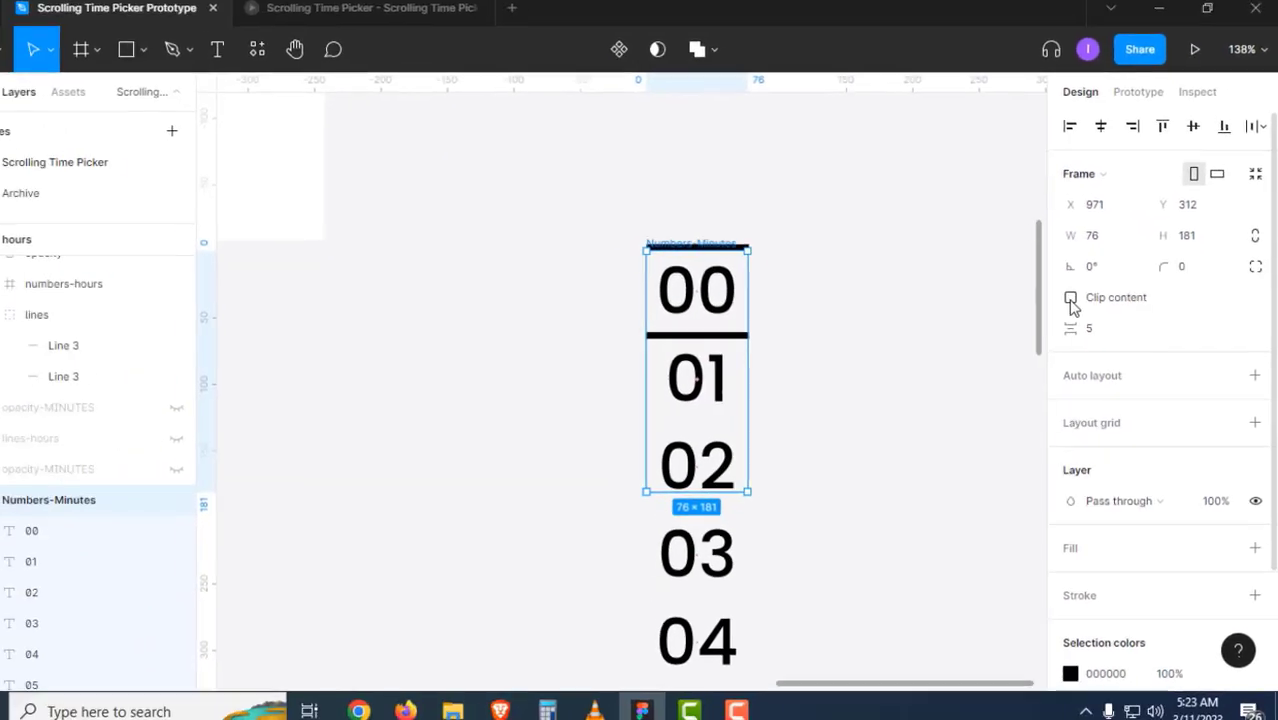
{"action": "left_click", "coordinate": [955, 264]}
{"action": "left_click", "coordinate": [646, 386]}
{"action": "left_click_drag", "start_coordinate": [818, 379], "coordinate": [862, 371]}
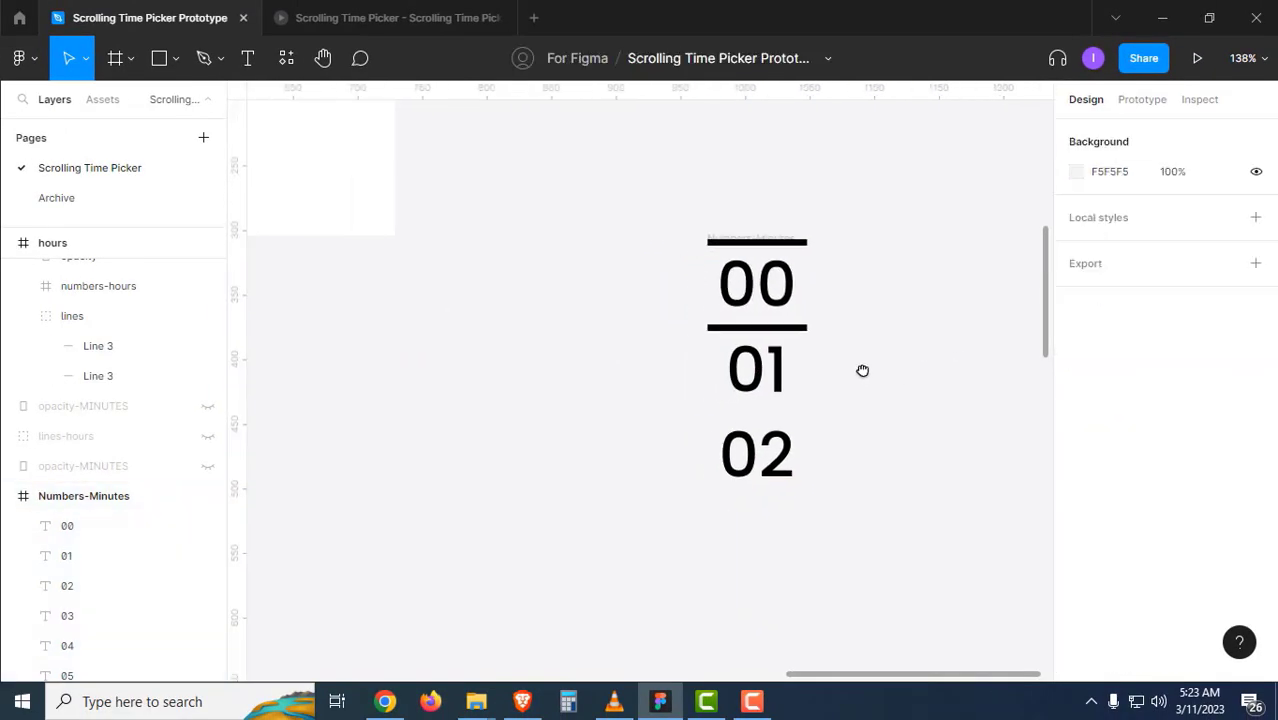
Unhide the opacity-MINUTES rectangle located directly above the Numbers-Minutes frame in the layer order.
{"action": "left_click", "coordinate": [743, 241]}
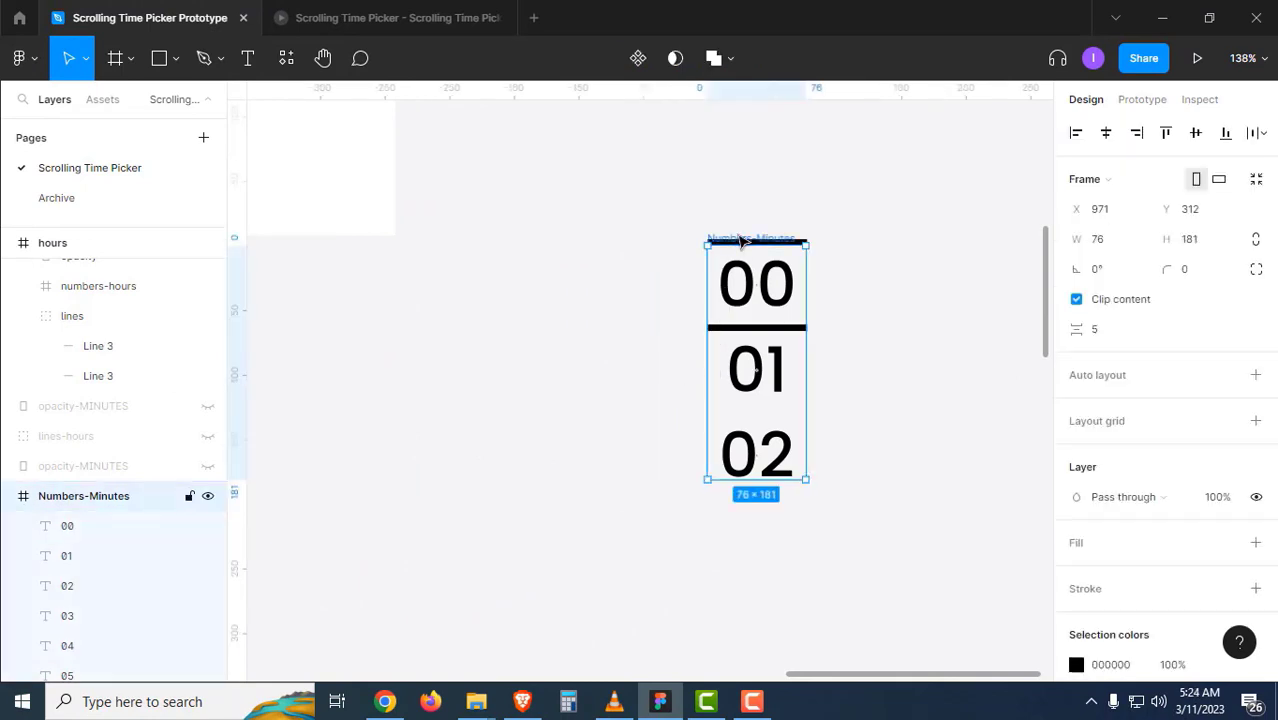
{"action": "left_click", "coordinate": [120, 467]}
{"action": "left_click", "coordinate": [207, 465]}
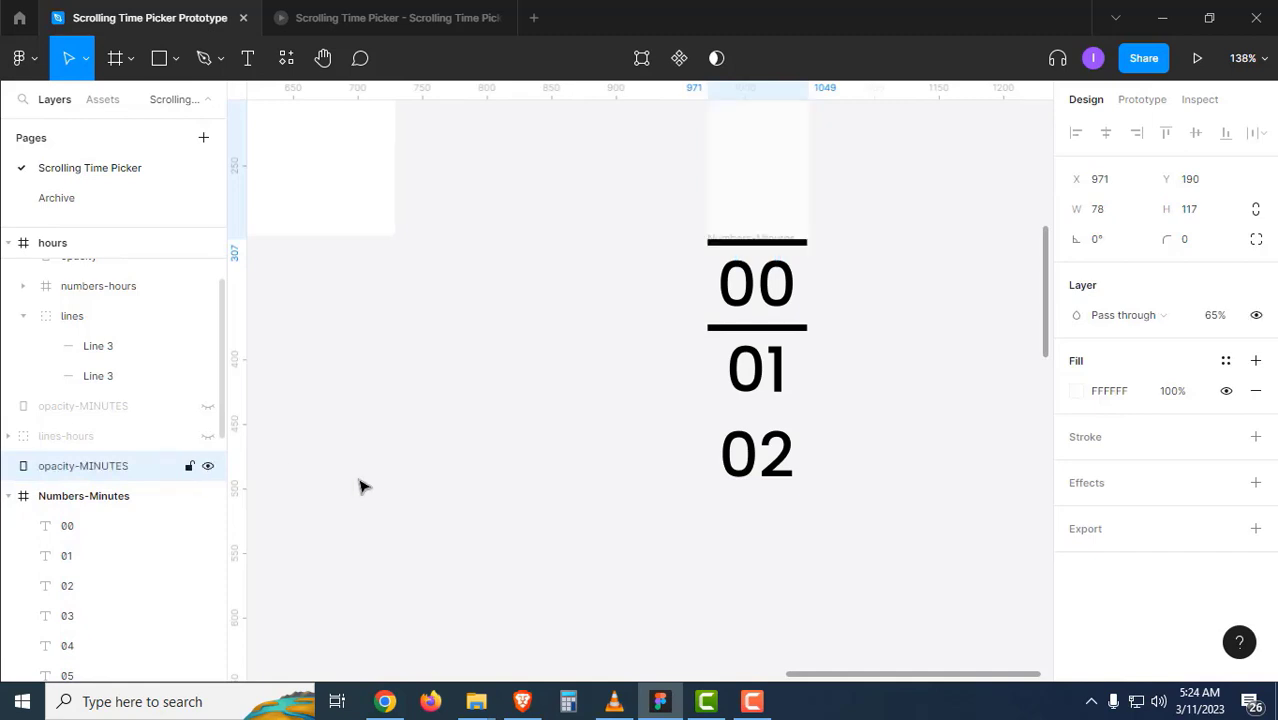
Move the opacity-MINUTES rectangle over the numbers 01 and 02, its top edge flush with the lower line's underside at Y 378.
{"action": "left_click", "coordinate": [622, 251]}
{"action": "left_click", "coordinate": [763, 157]}
{"action": "left_click_drag", "start_coordinate": [778, 168], "coordinate": [761, 386]}
{"action": "left_click_drag", "start_coordinate": [666, 314], "coordinate": [790, 402]}
{"action": "left_click", "coordinate": [460, 206]}
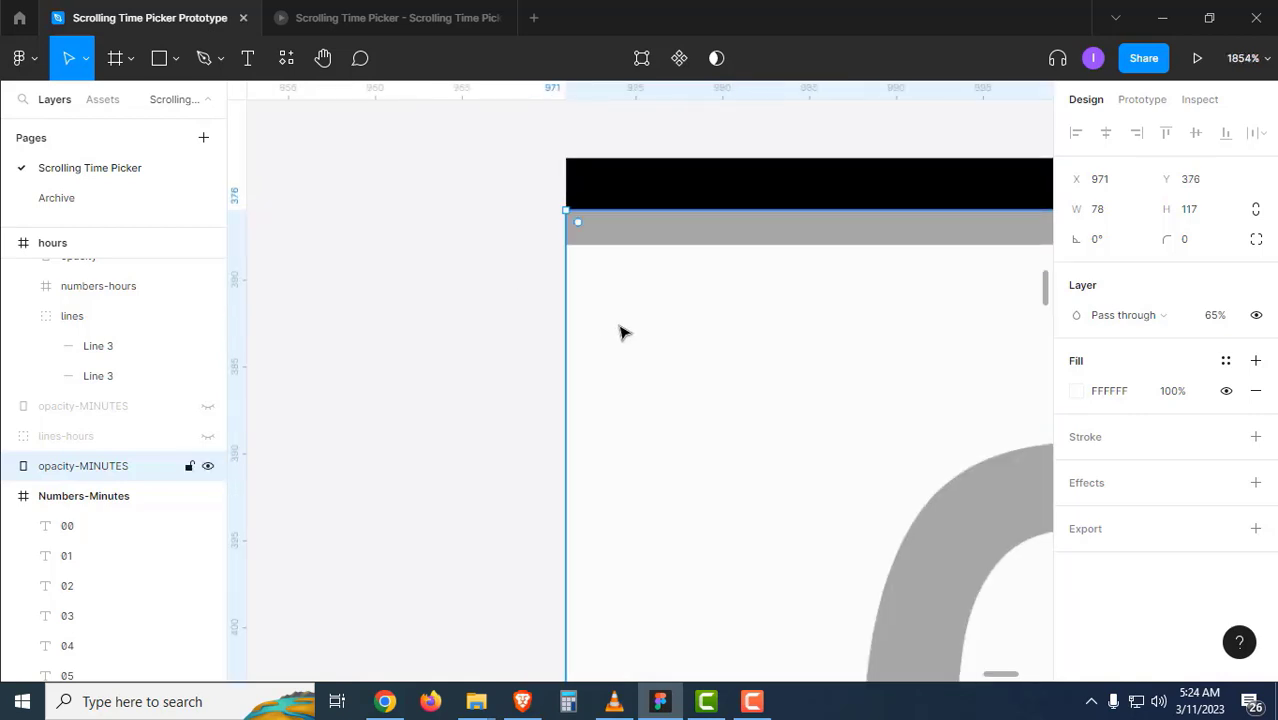
{"action": "left_click_drag", "start_coordinate": [620, 337], "coordinate": [626, 359]}
{"action": "left_click", "coordinate": [696, 300], "text": "alt"}
{"action": "left_click", "coordinate": [696, 300], "text": "alt"}
{"action": "left_click", "coordinate": [696, 300], "text": "alt"}
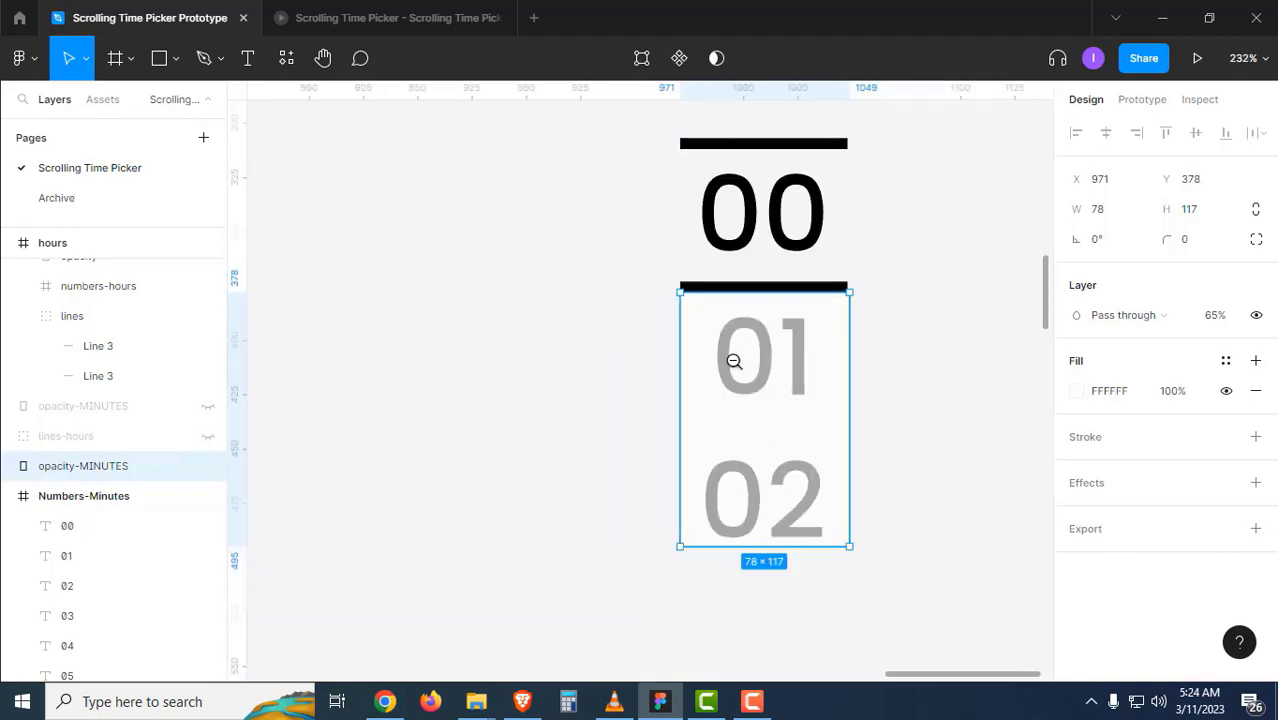
{"action": "left_click", "coordinate": [734, 361], "text": "alt"}
{"action": "left_click_drag", "start_coordinate": [776, 354], "coordinate": [722, 389]}
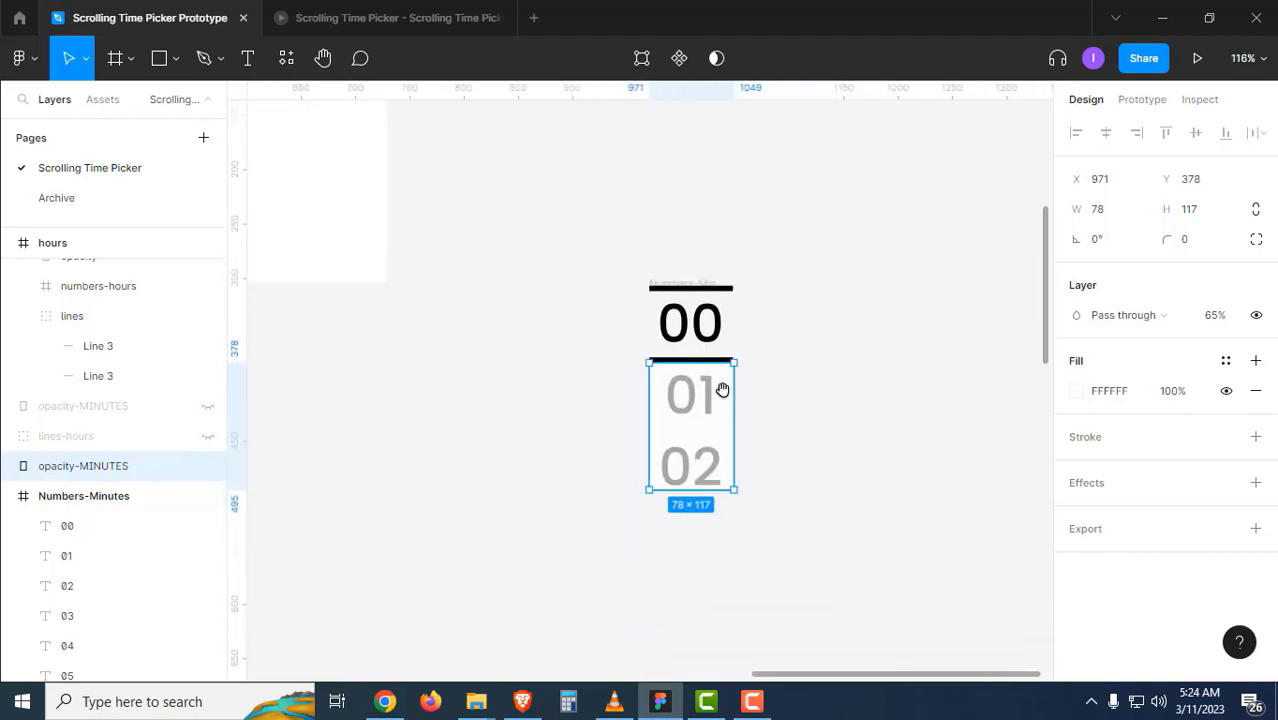
{"action": "left_click", "coordinate": [778, 357]}
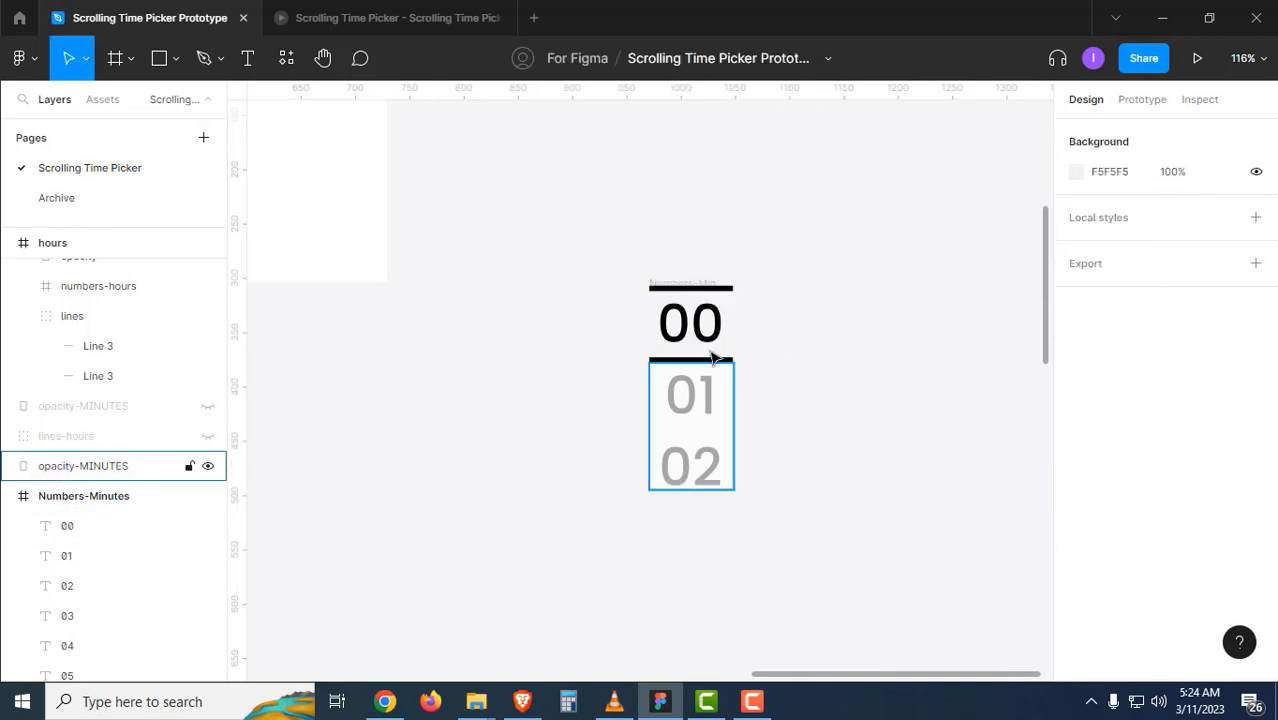
Set the Numbers-Minutes frame's prototype overflow to vertical scrolling.
{"action": "left_click", "coordinate": [697, 287]}
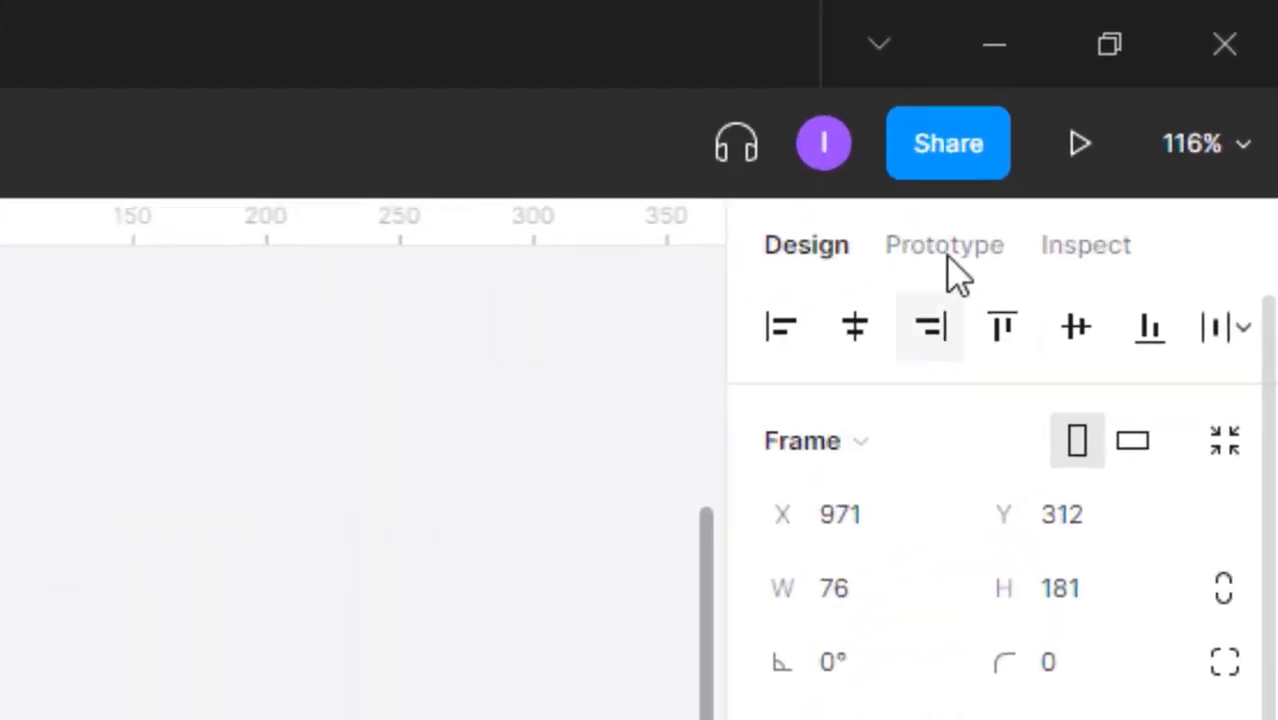
{"action": "left_click", "coordinate": [1221, 56]}
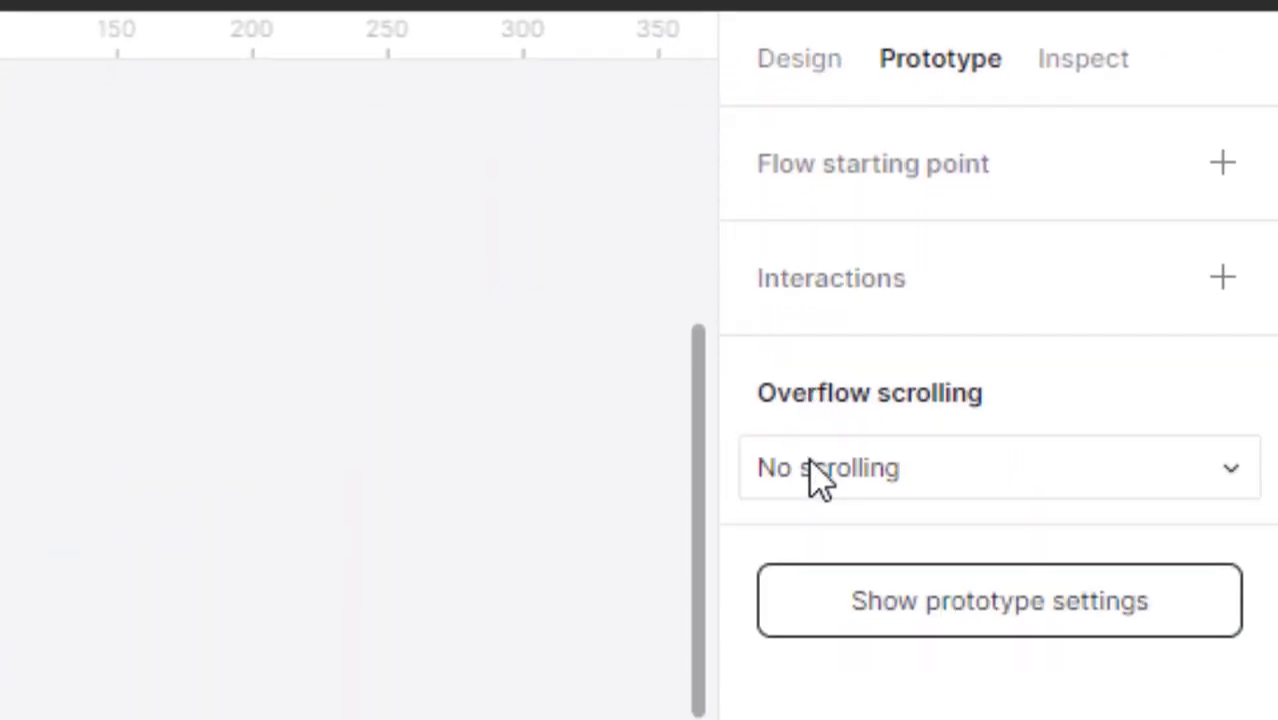
{"action": "left_click", "coordinate": [850, 525]}
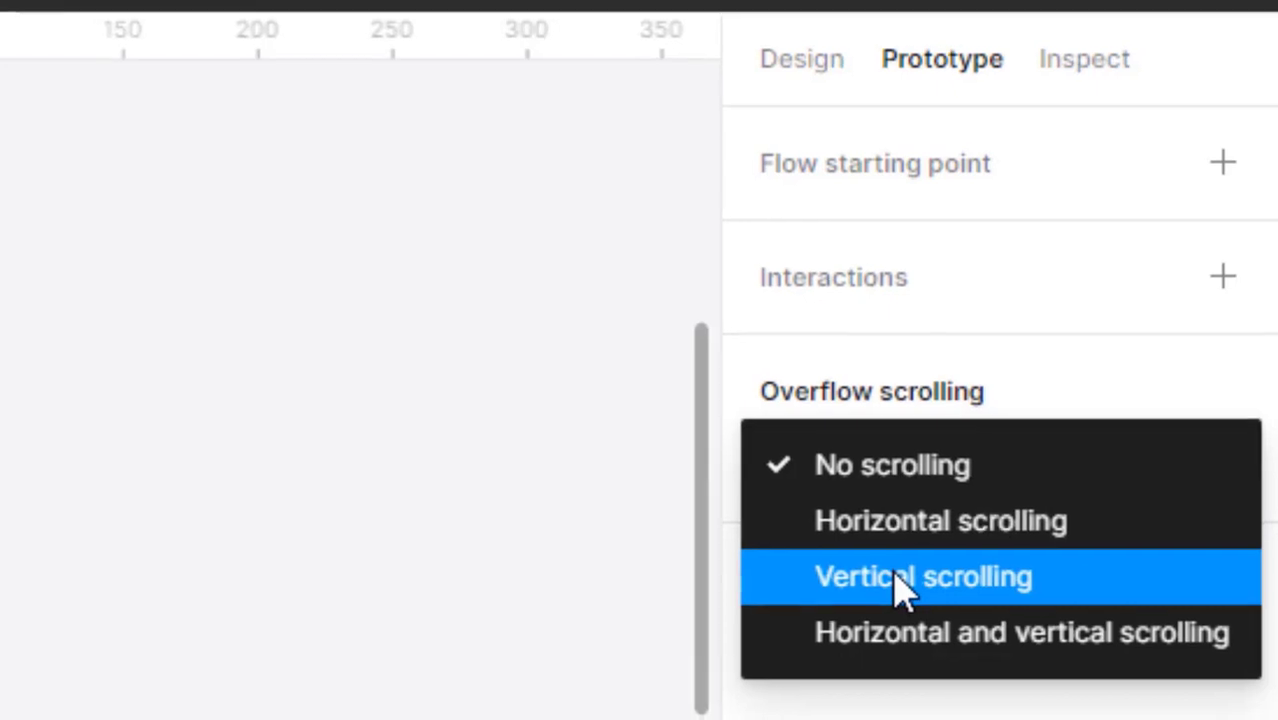
{"action": "left_click", "coordinate": [893, 590]}
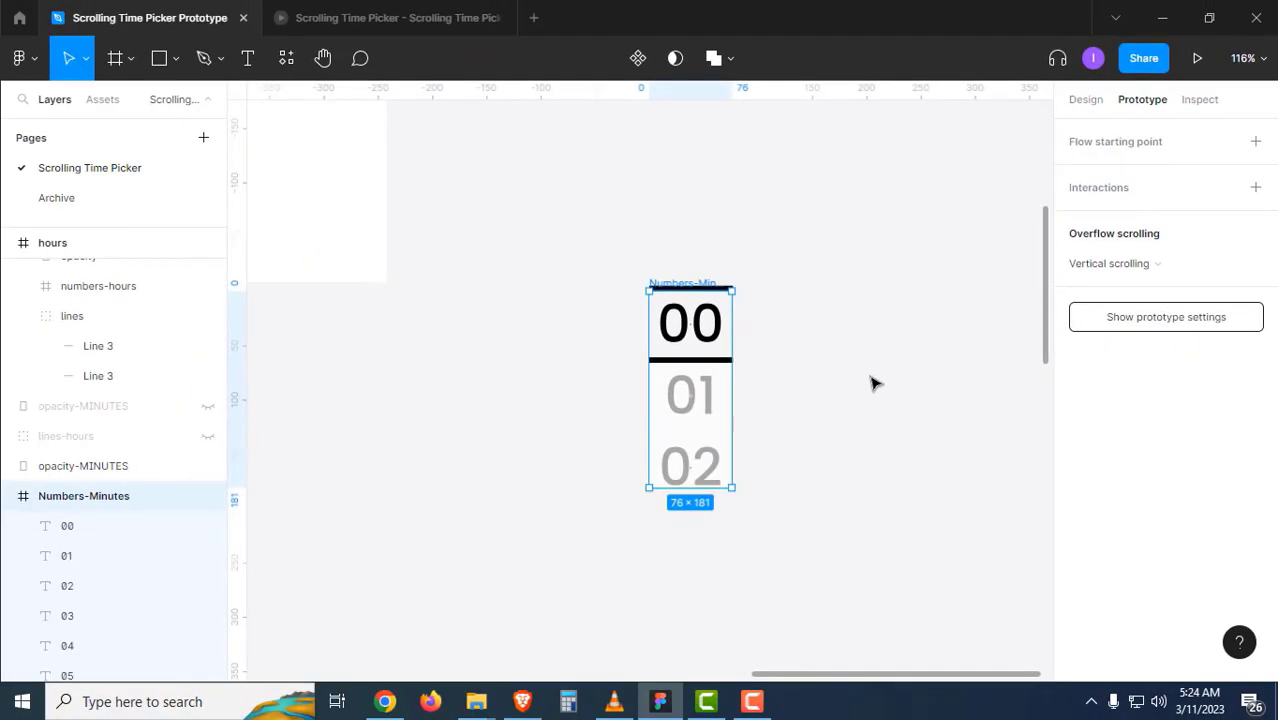
{"action": "left_click", "coordinate": [872, 383]}
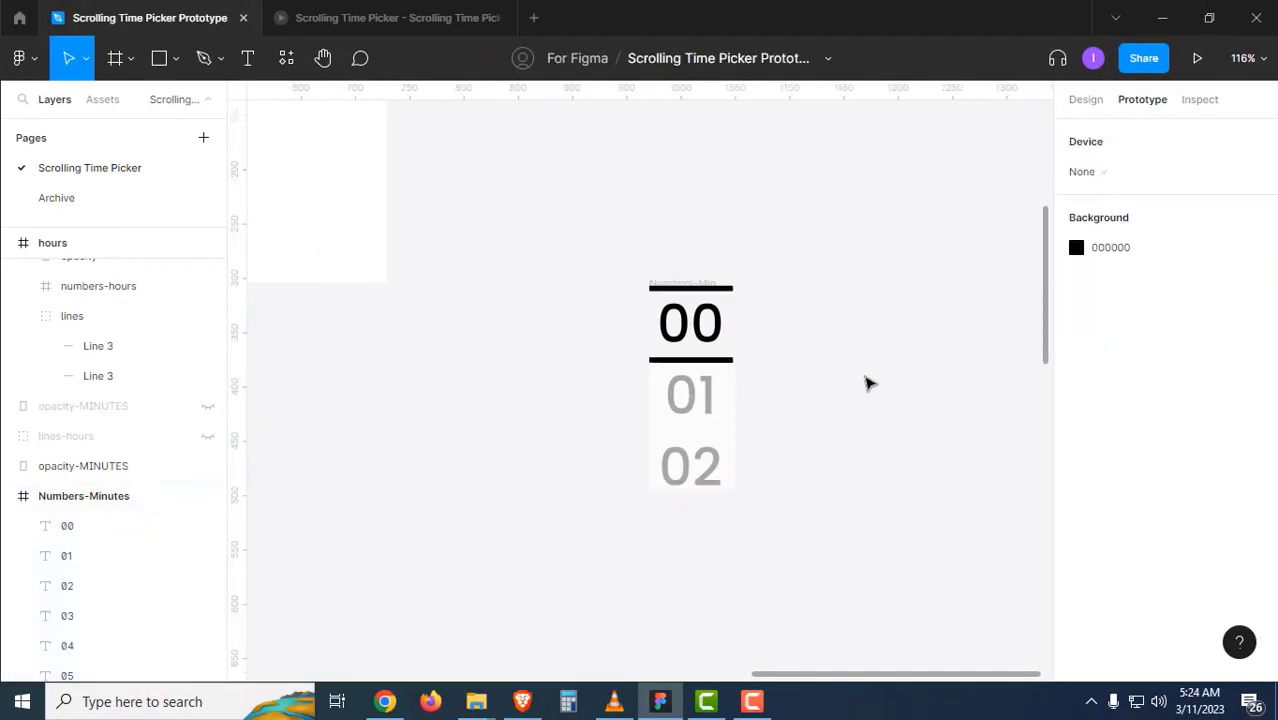
Draw a frame about 332 × 417 around the Numbers-Minutes picker, enclosing its numbers, lines and opacity overlay.
{"action": "left_click", "coordinate": [711, 293]}
{"action": "scroll", "coordinate": [575, 293], "scroll_direction": "down", "scroll_amount": 3}
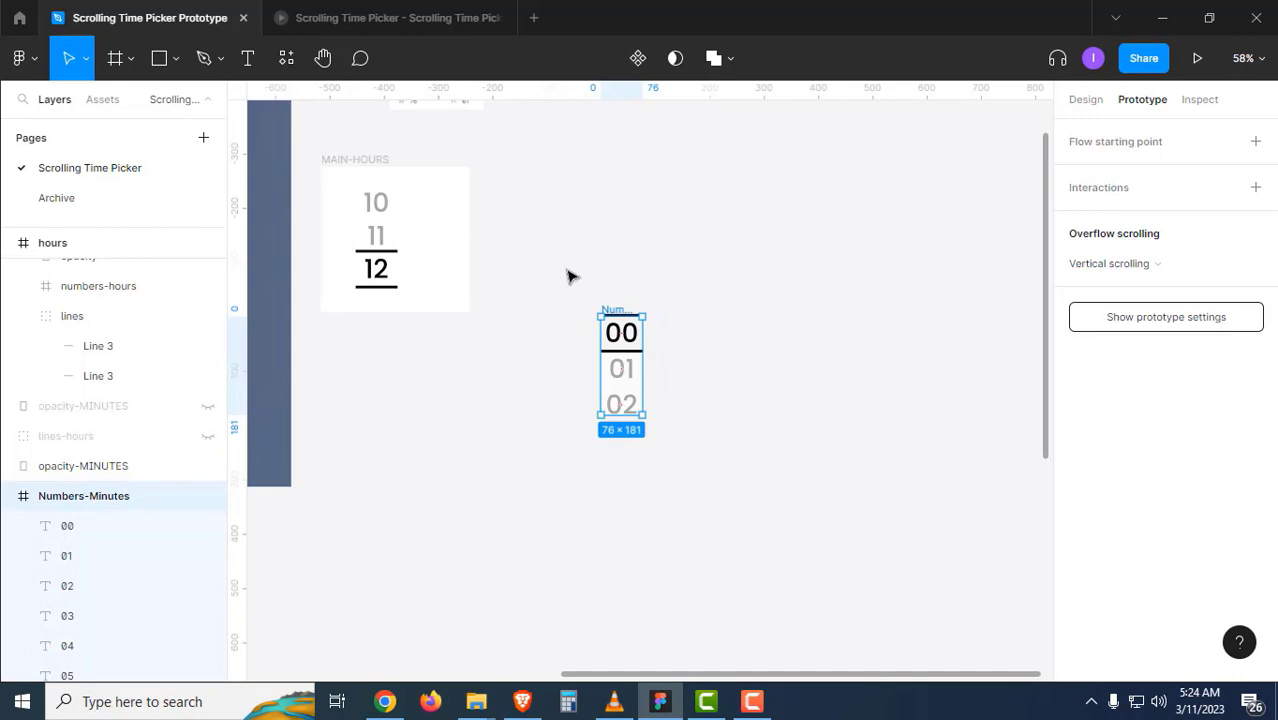
{"action": "key", "text": "f"}
{"action": "left_click_drag", "start_coordinate": [550, 266], "coordinate": [728, 491]}
{"action": "left_click", "coordinate": [810, 448]}
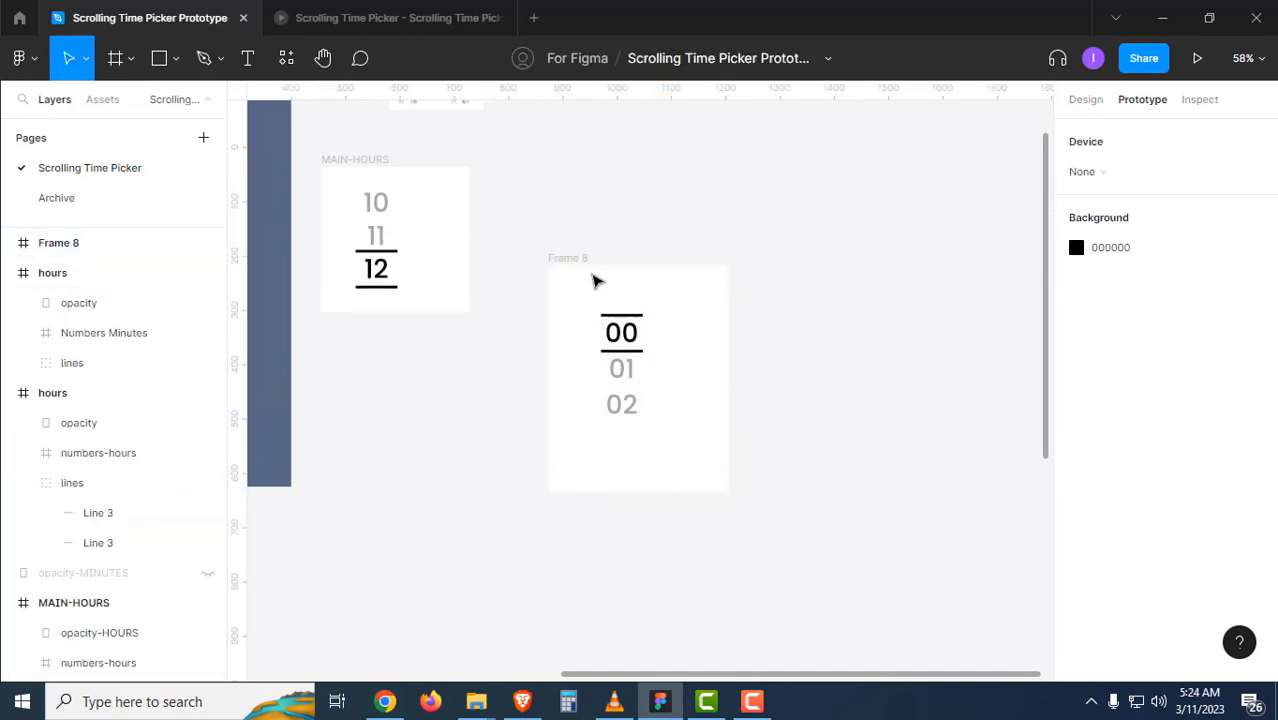
Rename the new frame around the minutes picker as MAIN MINUTES.
{"action": "left_click", "coordinate": [355, 160]}
{"action": "left_click", "coordinate": [582, 258]}
{"action": "double_click", "coordinate": [582, 258]}
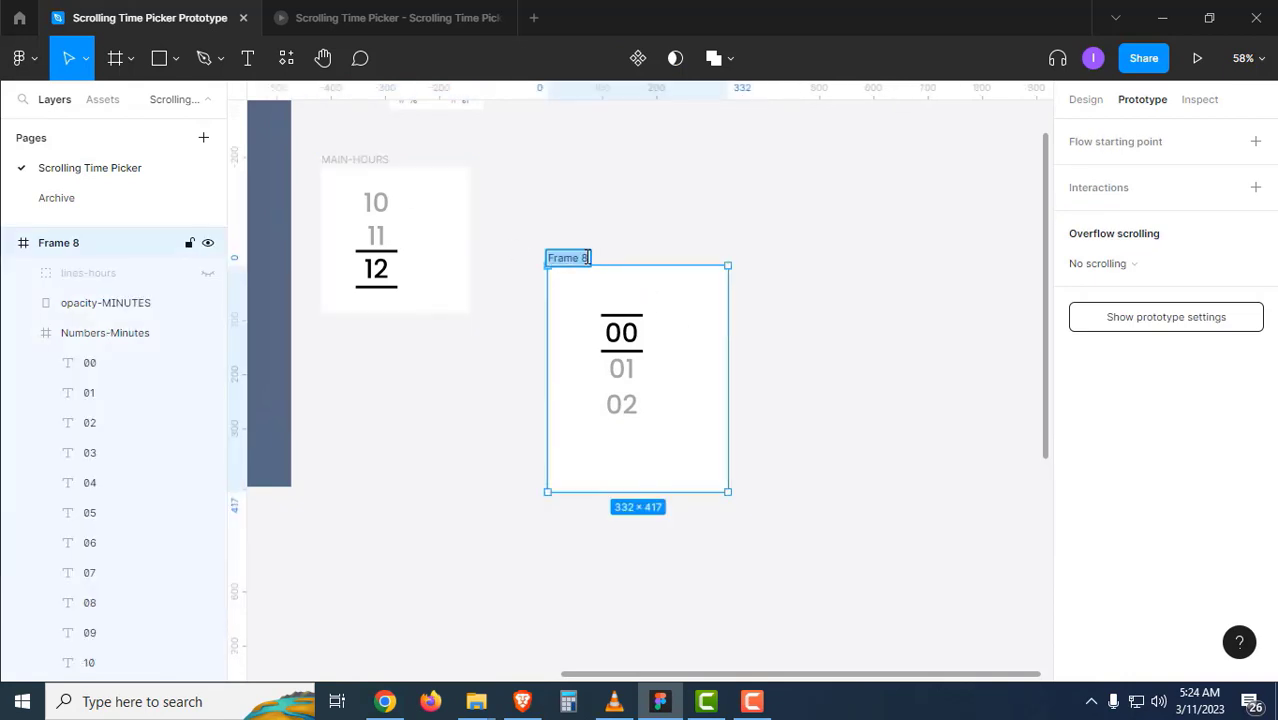
{"action": "type", "text": "Main"}
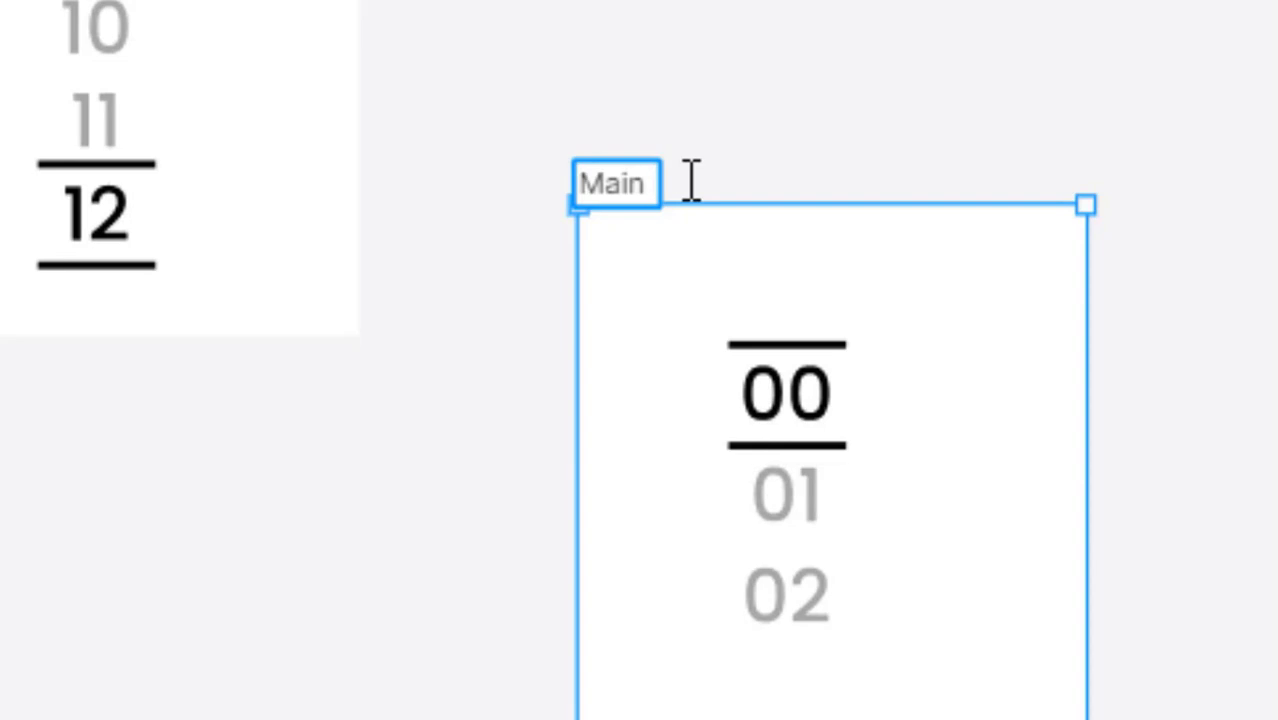
{"action": "key", "text": "ctrl+a"}
{"action": "type", "text": "MAIN M"}
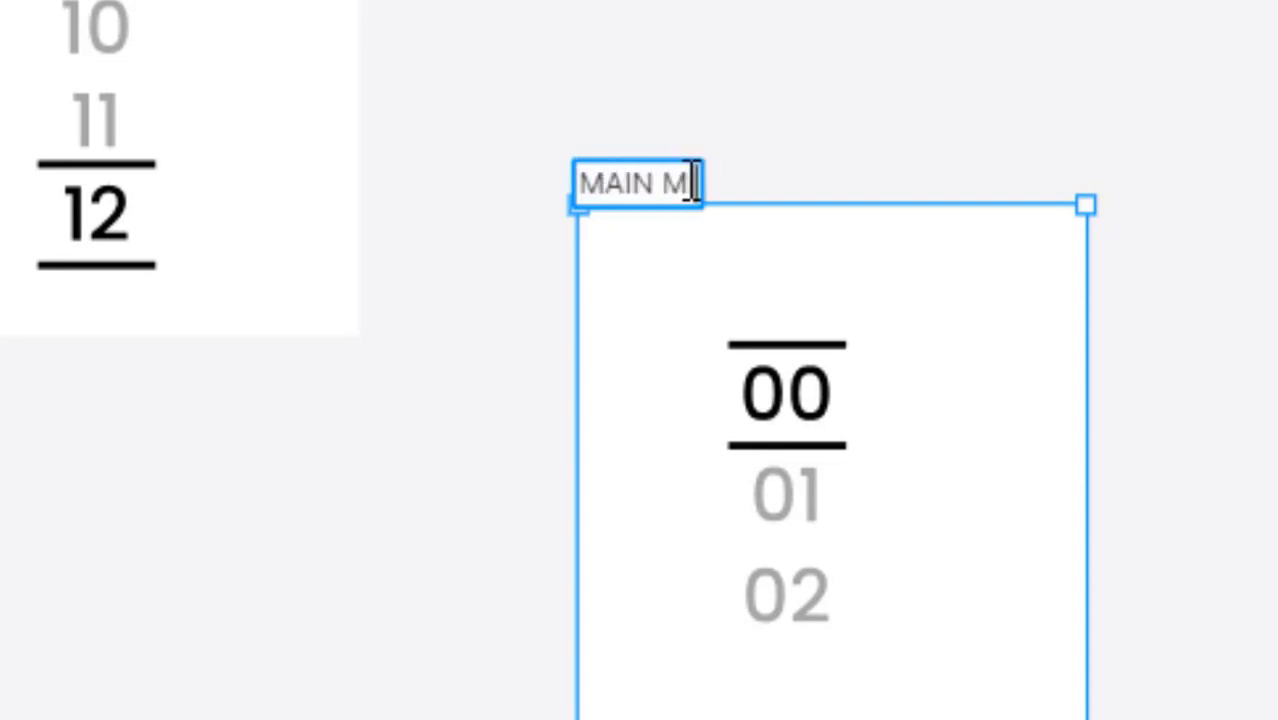
{"action": "type", "text": "INUTES"}
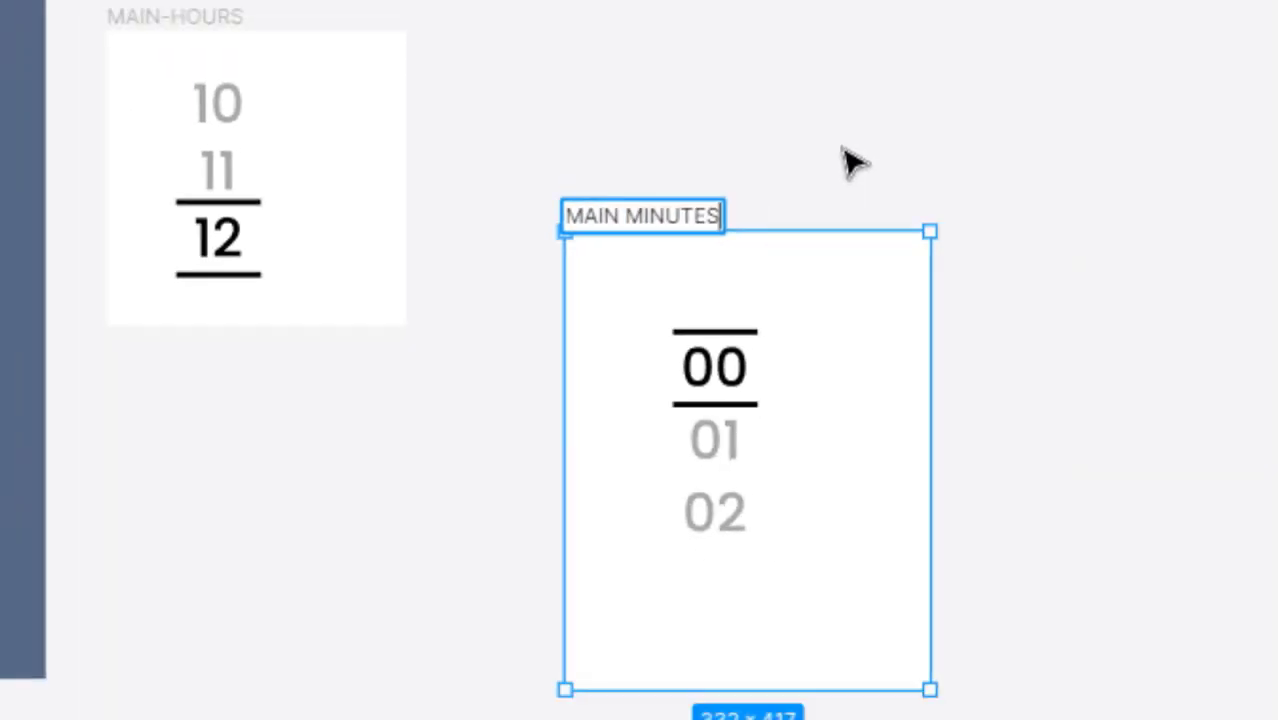
{"action": "left_click", "coordinate": [843, 150]}
Preview the MAIN MINUTES frame as a prototype and scroll through its minute numbers.
{"action": "left_click_drag", "start_coordinate": [820, 180], "coordinate": [933, 178]}
{"action": "left_click", "coordinate": [668, 217]}
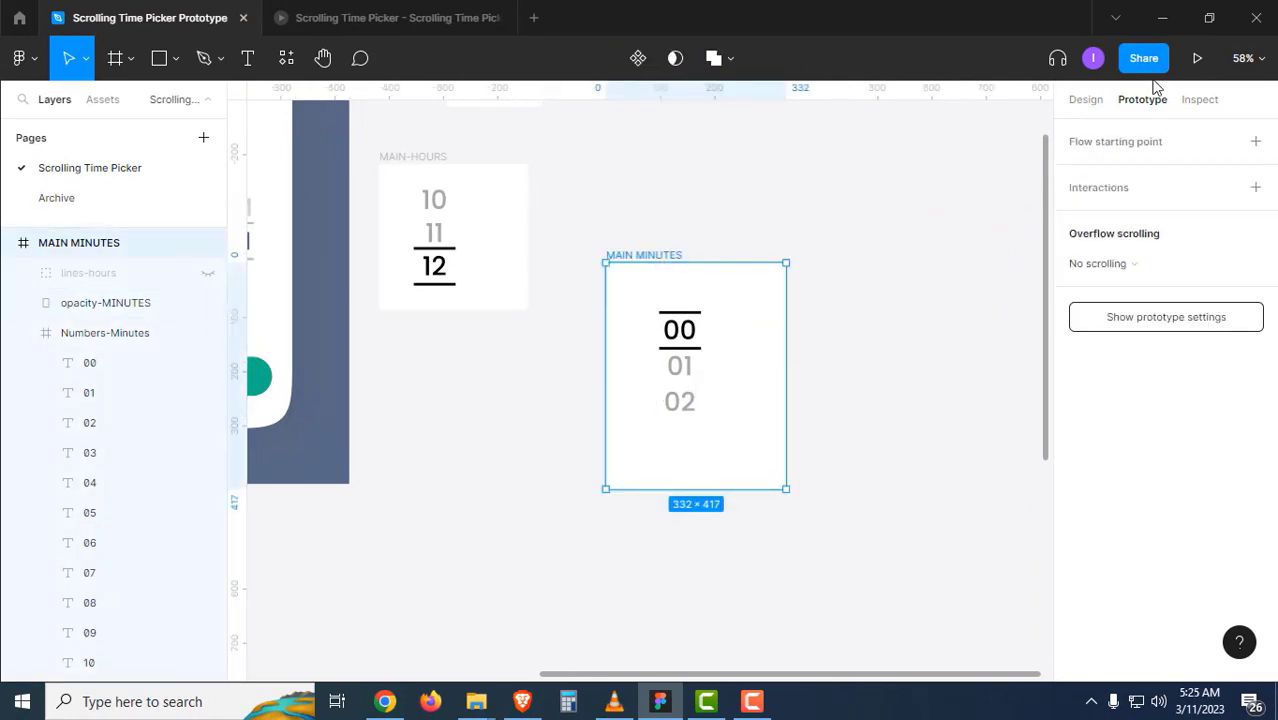
{"action": "left_click", "coordinate": [1197, 59]}
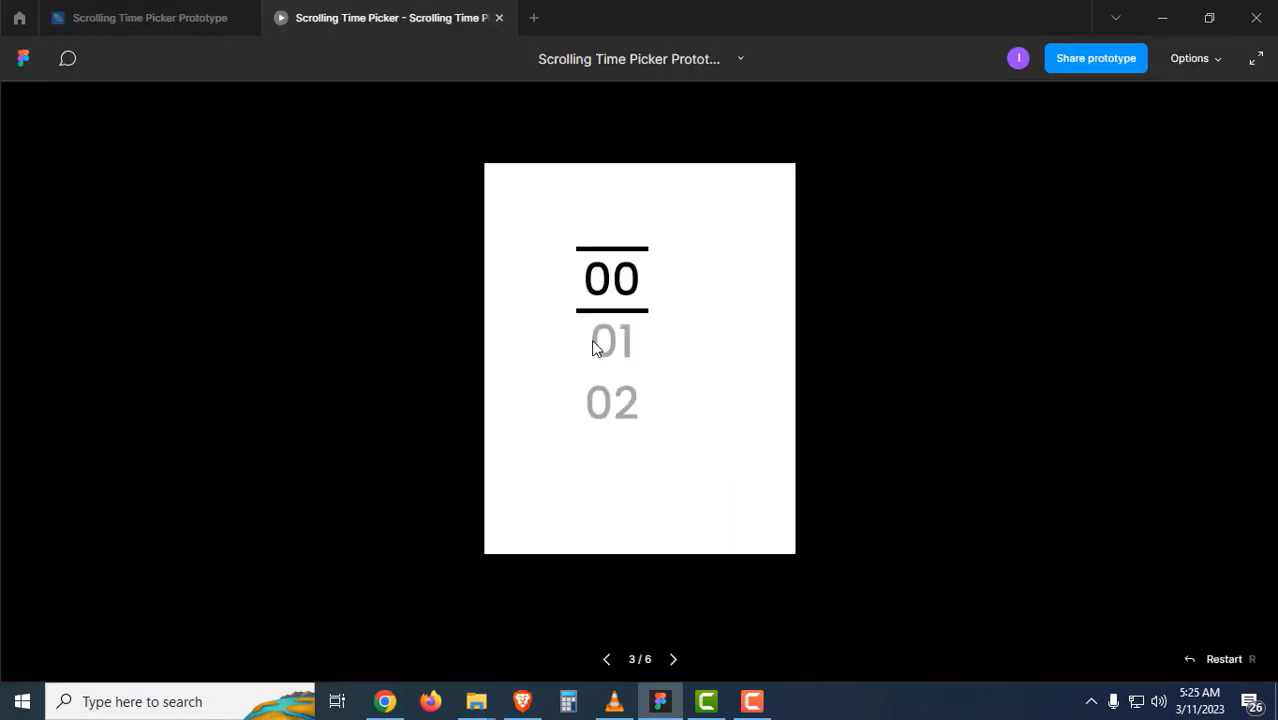
{"action": "scroll", "coordinate": [602, 360], "scroll_direction": "down", "scroll_amount": 4}
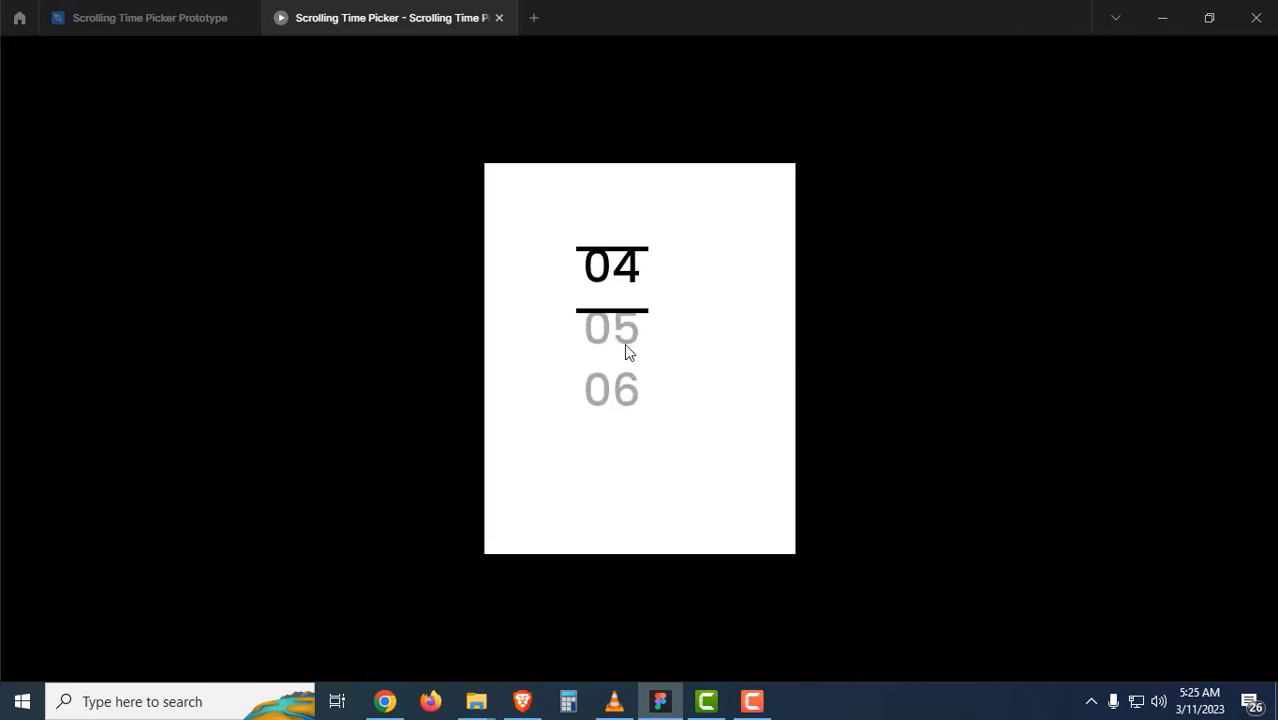
{"action": "scroll", "coordinate": [627, 350], "scroll_direction": "down", "scroll_amount": 2}
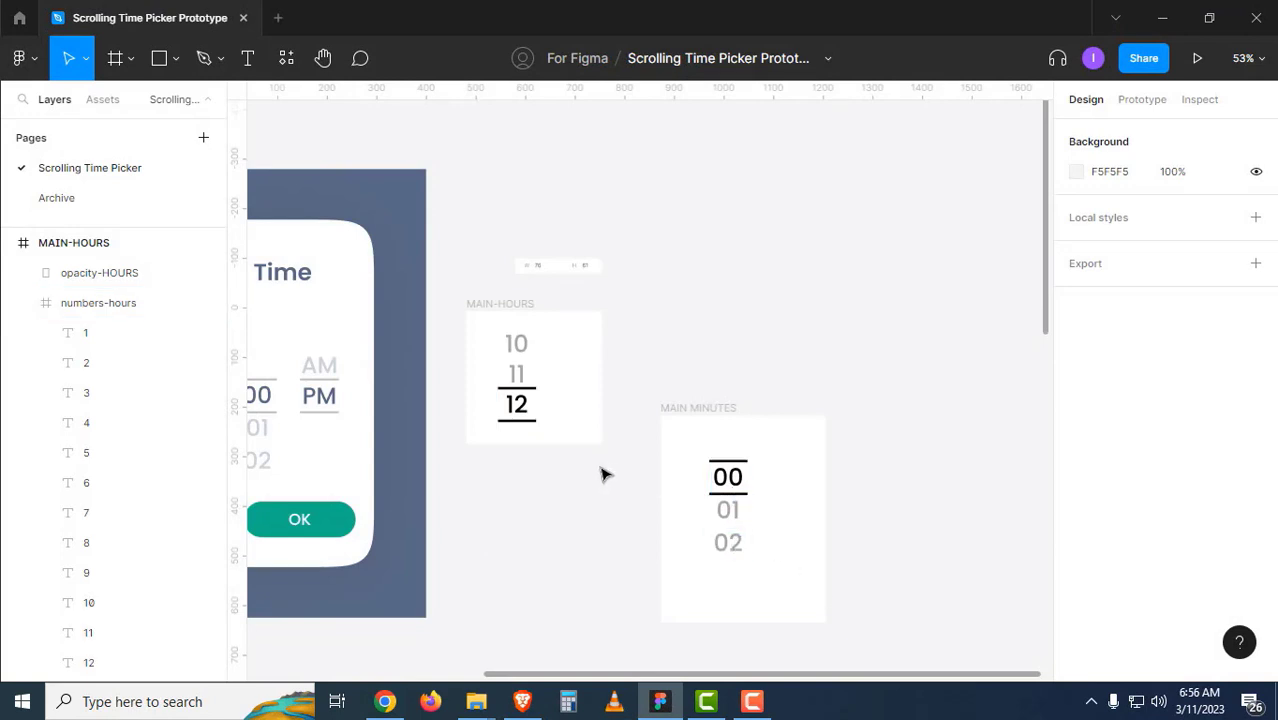
Duplicate the MAIN-HOURS frame below itself and move the original above the MAIN MINUTES frame to X 976, Y -244.
{"action": "left_click", "coordinate": [498, 306]}
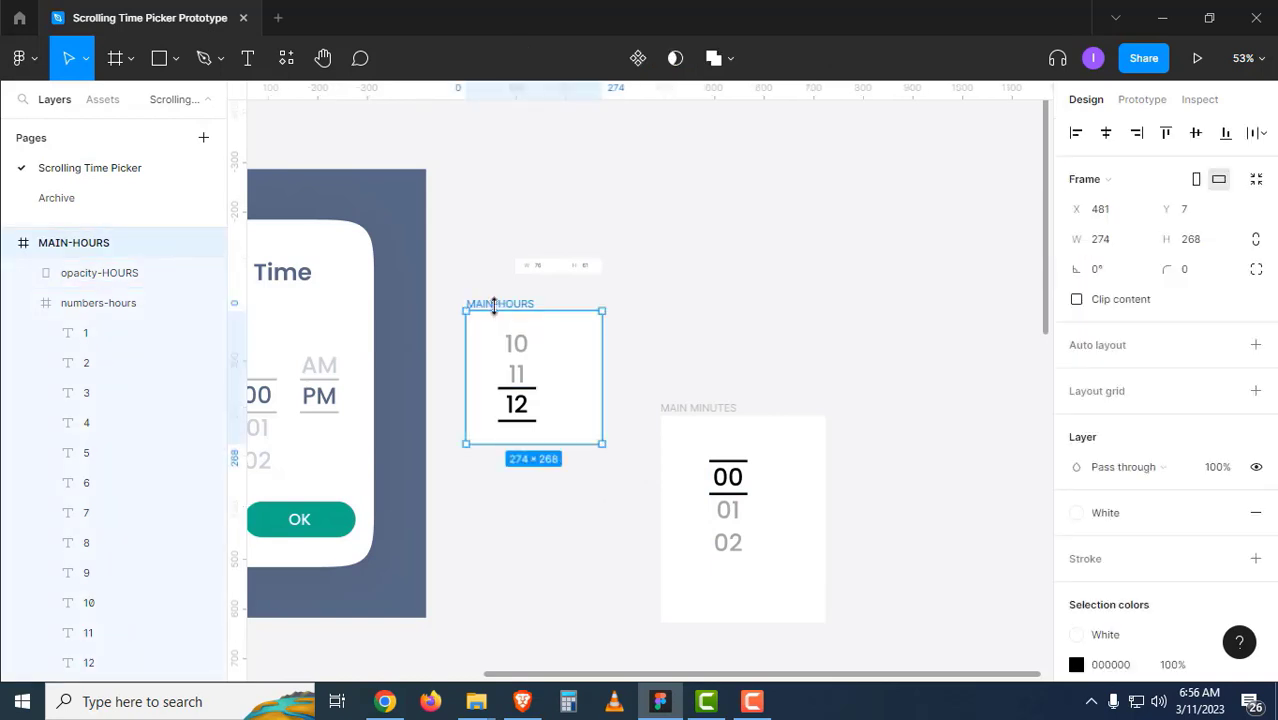
{"action": "left_click_drag", "start_coordinate": [494, 306], "coordinate": [489, 544]}
{"action": "left_click", "coordinate": [522, 424]}
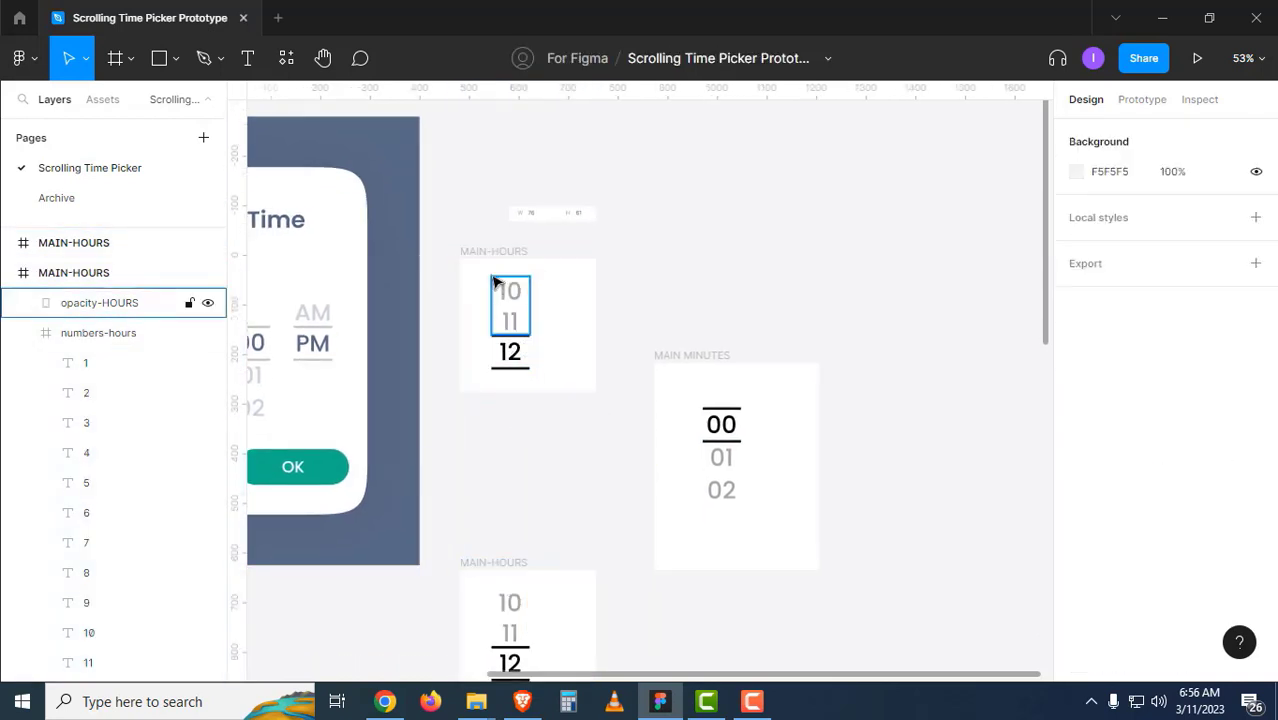
{"action": "left_click_drag", "start_coordinate": [490, 255], "coordinate": [737, 131]}
{"action": "left_click_drag", "start_coordinate": [608, 251], "coordinate": [527, 359]}
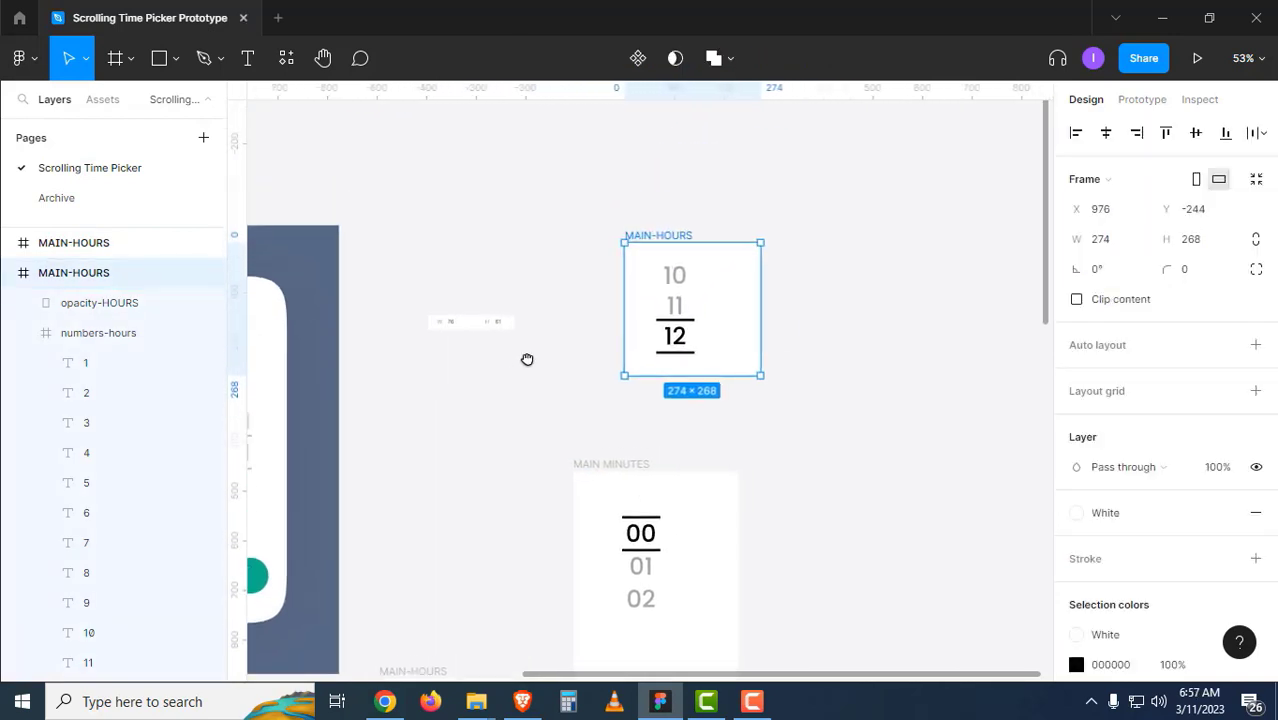
{"action": "left_click", "coordinate": [545, 380]}
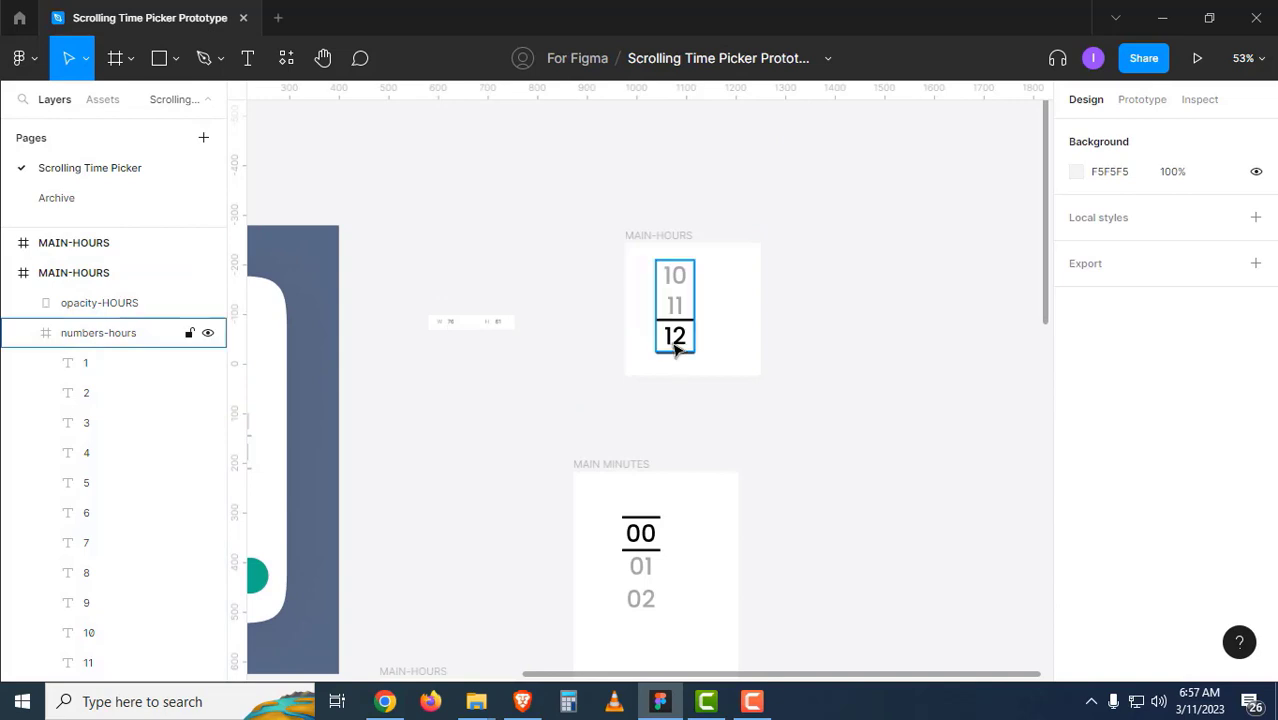
Set the vertical spacing between all numbers inside the moved MAIN-HOURS frame's numbers-hours frame to 5.
{"action": "left_click", "coordinate": [673, 343]}
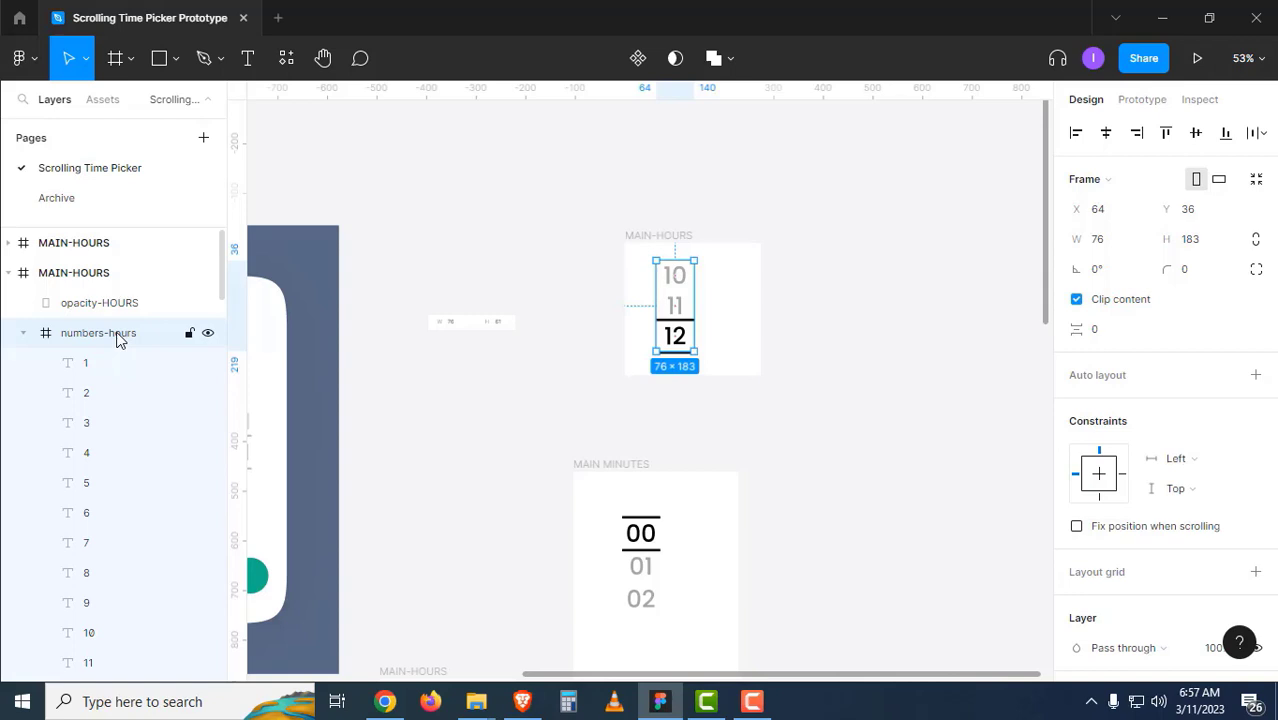
{"action": "key", "text": "Return"}
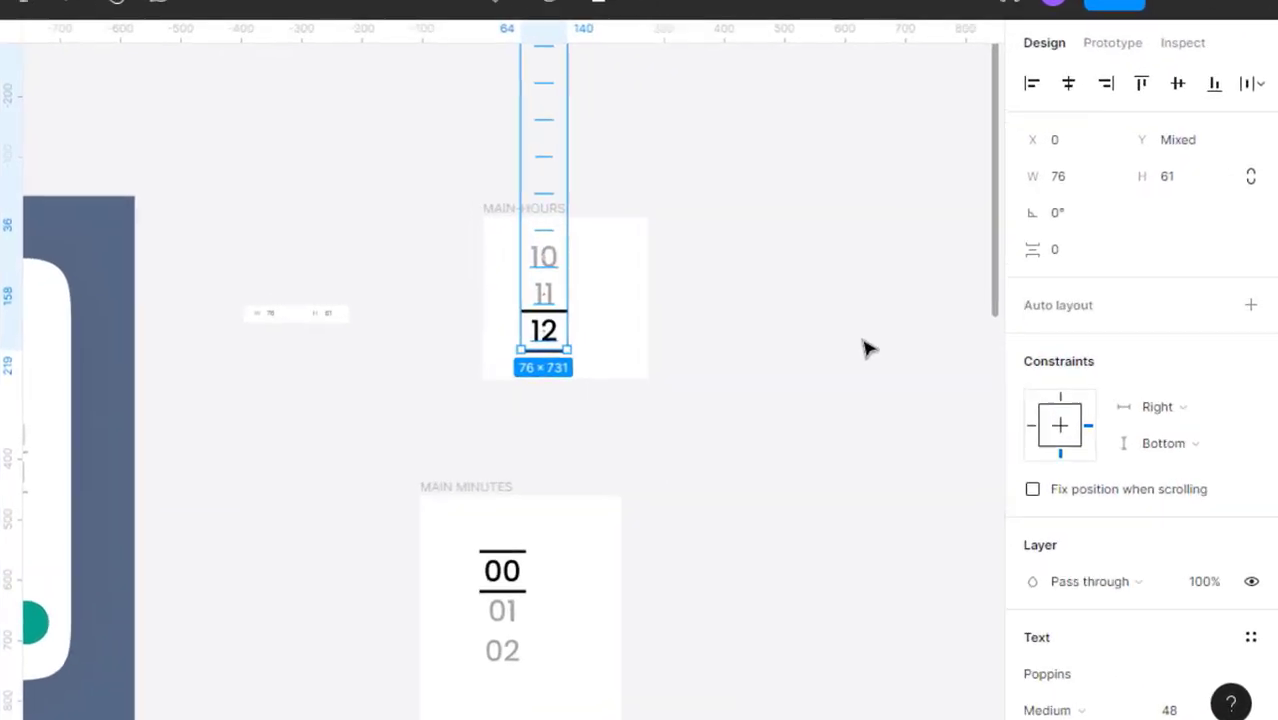
{"action": "left_click", "coordinate": [1068, 252]}
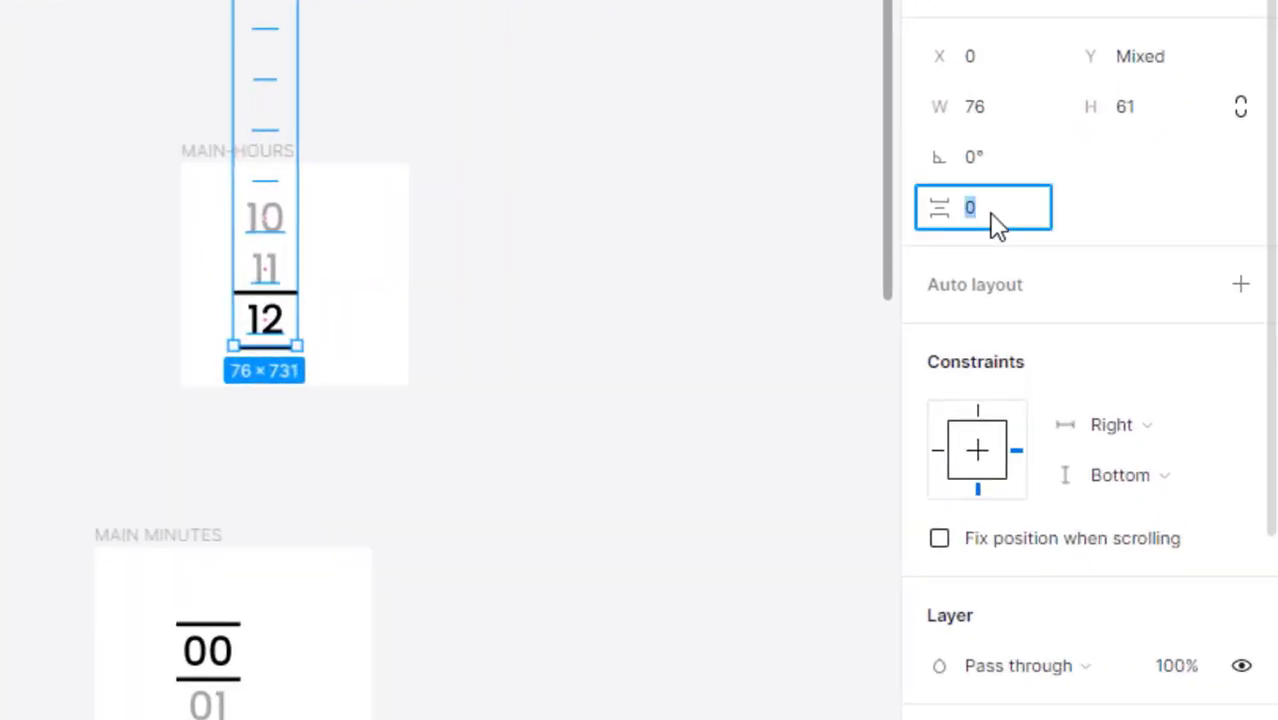
{"action": "type", "text": "5"}
{"action": "key", "text": "Return"}
{"action": "scroll", "coordinate": [254, 528], "scroll_direction": "up", "scroll_amount": 5}
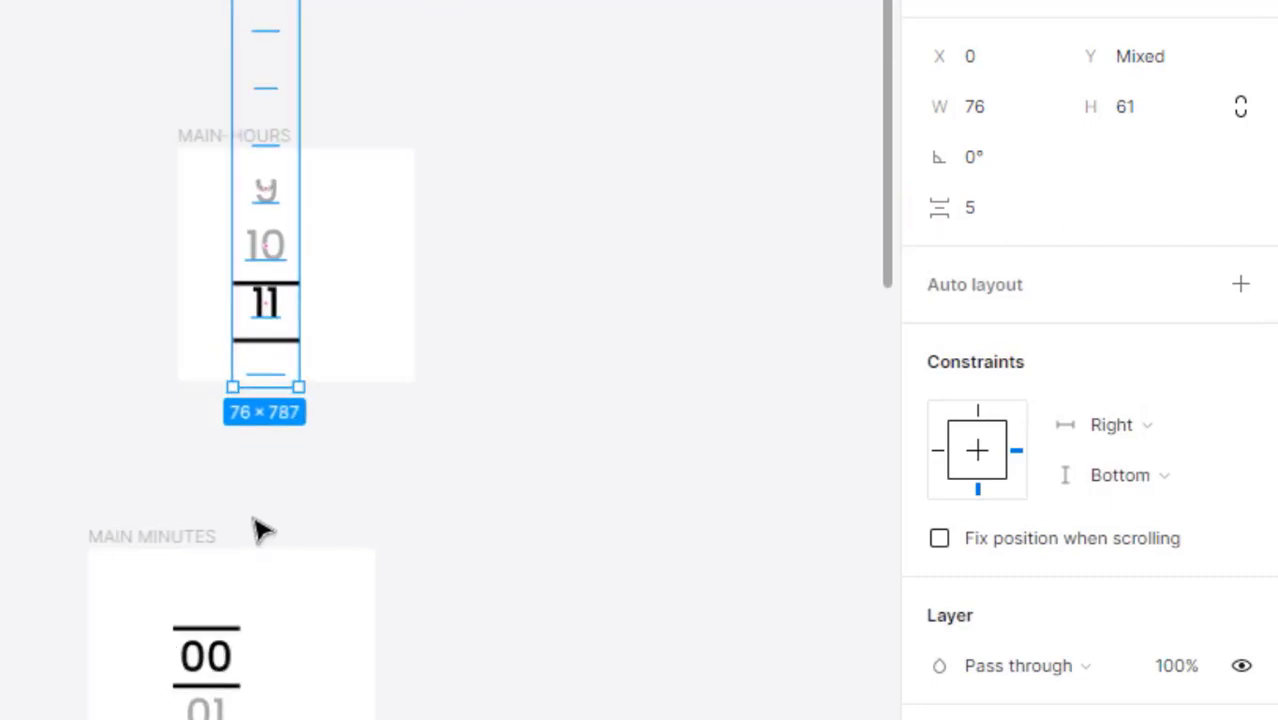
Nudge the whole hours number list upward until 12 sits centred between the two black lines.
{"action": "key", "text": "Up"}
{"action": "key", "text": "Up"}
{"action": "key", "text": "Up"}
{"action": "key", "text": "Up"}
{"action": "key", "text": "Up"}
{"action": "key", "text": "Up"}
{"action": "key", "text": "Up"}
{"action": "key", "text": "Up"}
{"action": "key", "text": "Up"}
{"action": "key", "text": "Up"}
{"action": "key", "text": "Up"}
{"action": "key", "text": "Up"}
{"action": "key", "text": "Up"}
{"action": "key", "text": "Up"}
{"action": "key", "text": "Up"}
{"action": "key", "text": "Up"}
{"action": "key", "text": "Up"}
{"action": "key", "text": "Up"}
{"action": "key", "text": "Up"}
{"action": "key", "text": "Up"}
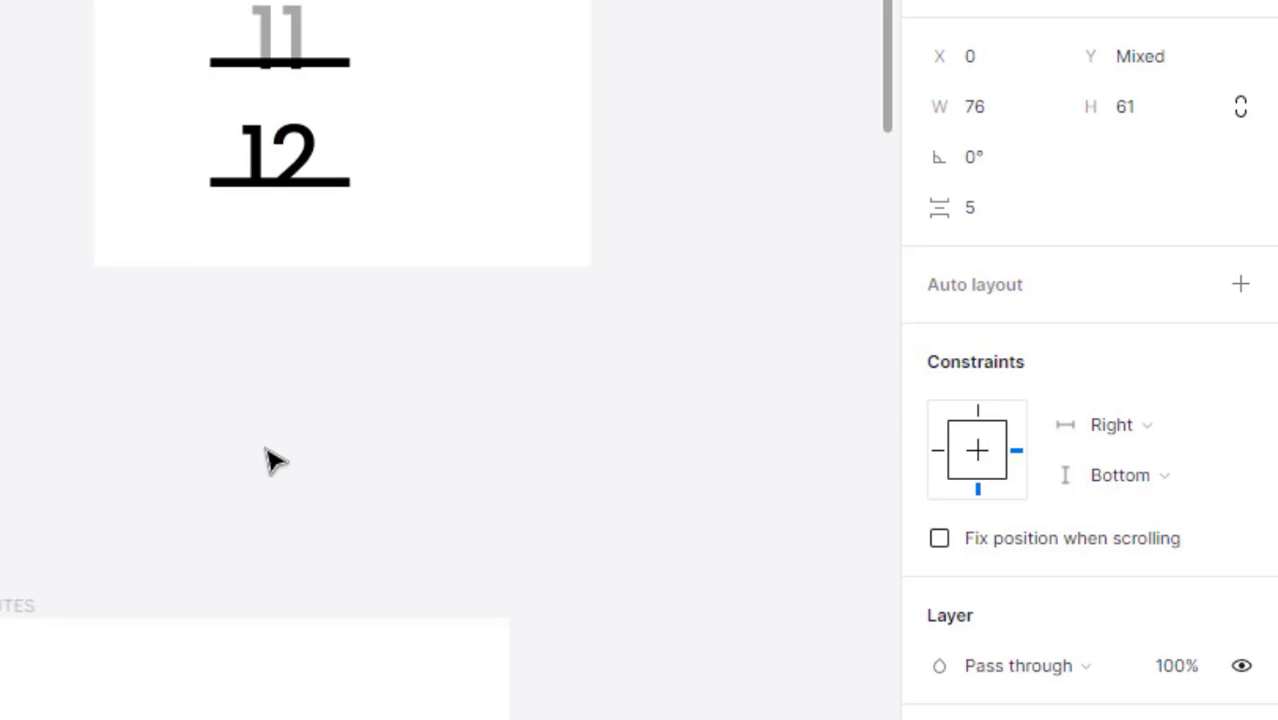
{"action": "scroll", "coordinate": [322, 365], "scroll_direction": "up", "scroll_amount": 3}
{"action": "scroll", "coordinate": [251, 328], "scroll_direction": "up", "scroll_amount": 2}
{"action": "scroll", "coordinate": [285, 248], "scroll_direction": "up", "scroll_amount": 2}
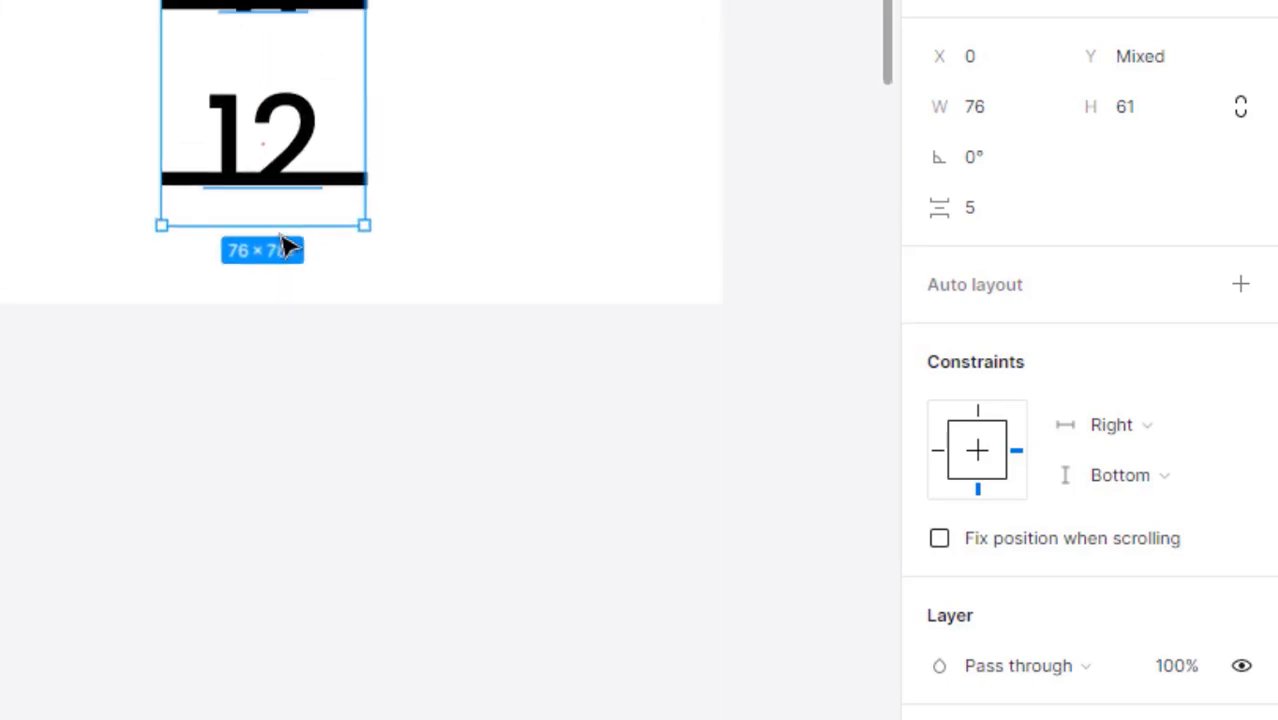
{"action": "scroll", "coordinate": [280, 200], "scroll_direction": "up", "scroll_amount": 2}
{"action": "key", "text": "Up"}
{"action": "key", "text": "Up"}
{"action": "key", "text": "Up"}
{"action": "key", "text": "Up"}
{"action": "key", "text": "Up"}
{"action": "key", "text": "Up"}
{"action": "key", "text": "Up"}
{"action": "key", "text": "Up"}
{"action": "key", "text": "Up"}
{"action": "key", "text": "Up"}
{"action": "key", "text": "Up"}
{"action": "key", "text": "Up"}
{"action": "key", "text": "Up"}
{"action": "key", "text": "Up"}
{"action": "key", "text": "Up"}
{"action": "key", "text": "Up"}
{"action": "key", "text": "Up"}
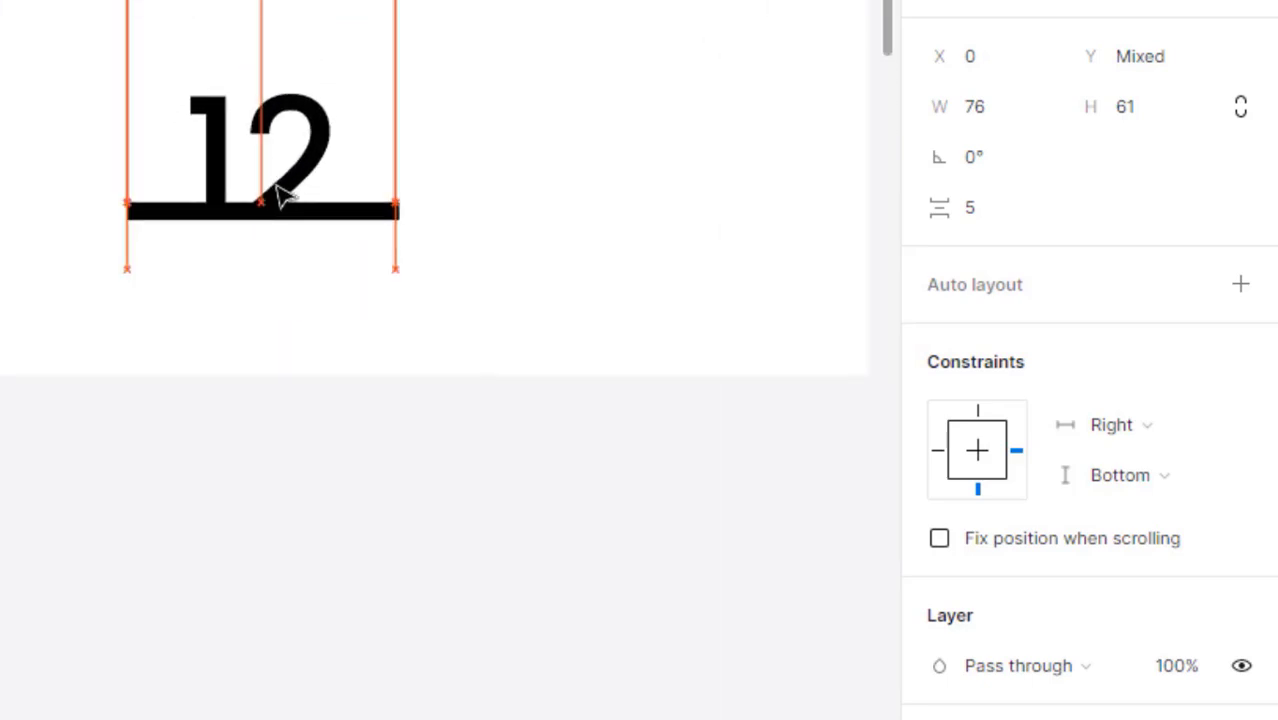
{"action": "key", "text": "Up"}
{"action": "key", "text": "Up"}
{"action": "key", "text": "Up"}
{"action": "key", "text": "Up"}
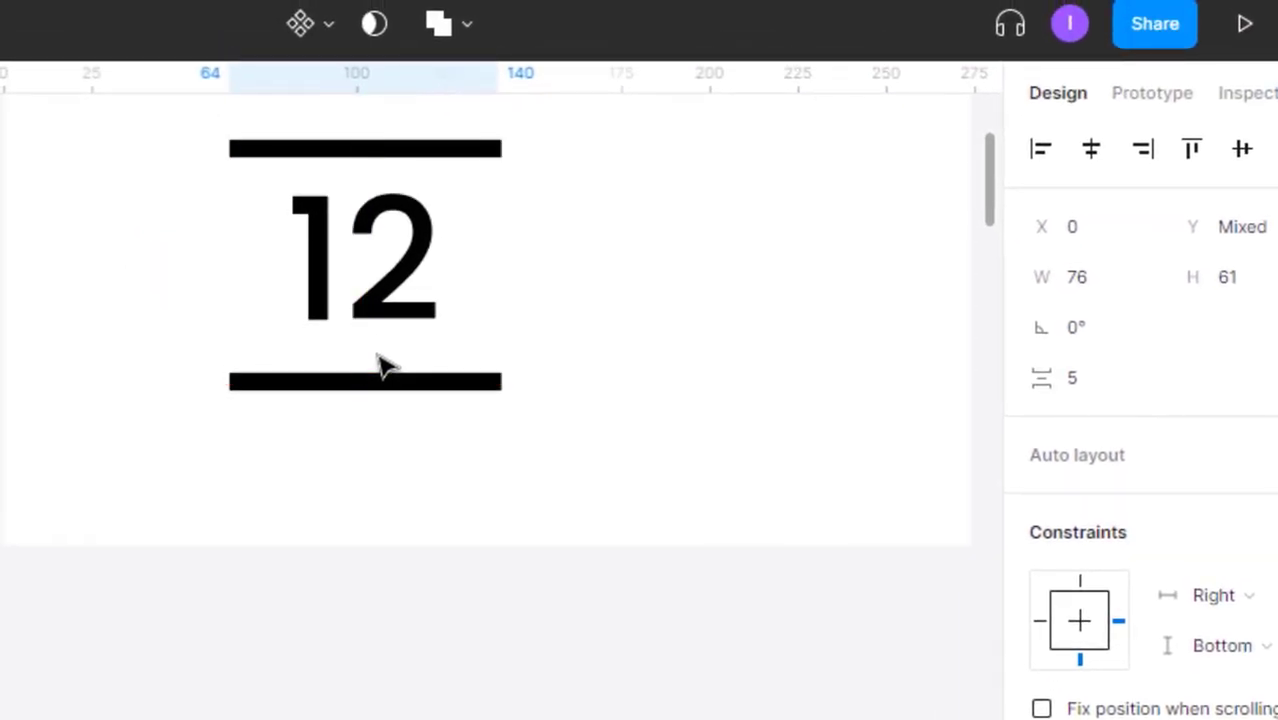
{"action": "key", "text": "Up"}
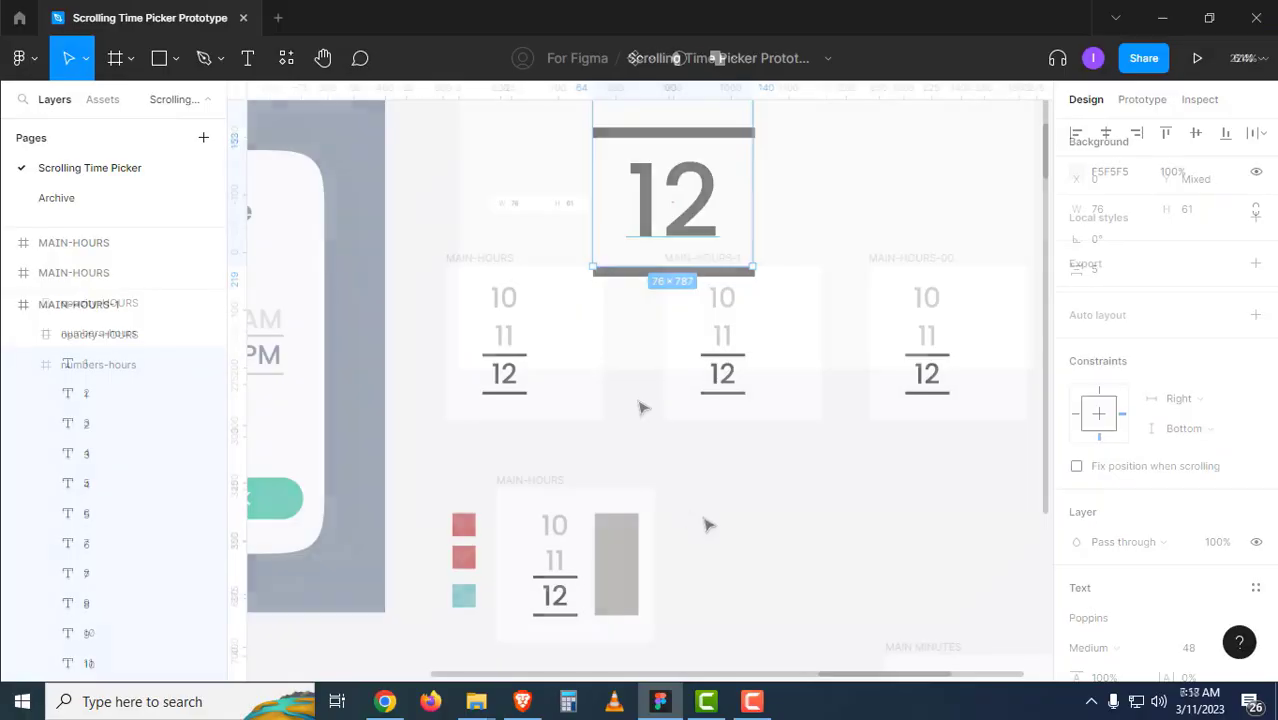
Examine how the numbers-hours column fits its lines in the MAIN-HOURS frame with the grey rectangle and coloured squares.
{"action": "left_click_drag", "start_coordinate": [704, 517], "coordinate": [745, 421]}
{"action": "left_click", "coordinate": [589, 463]}
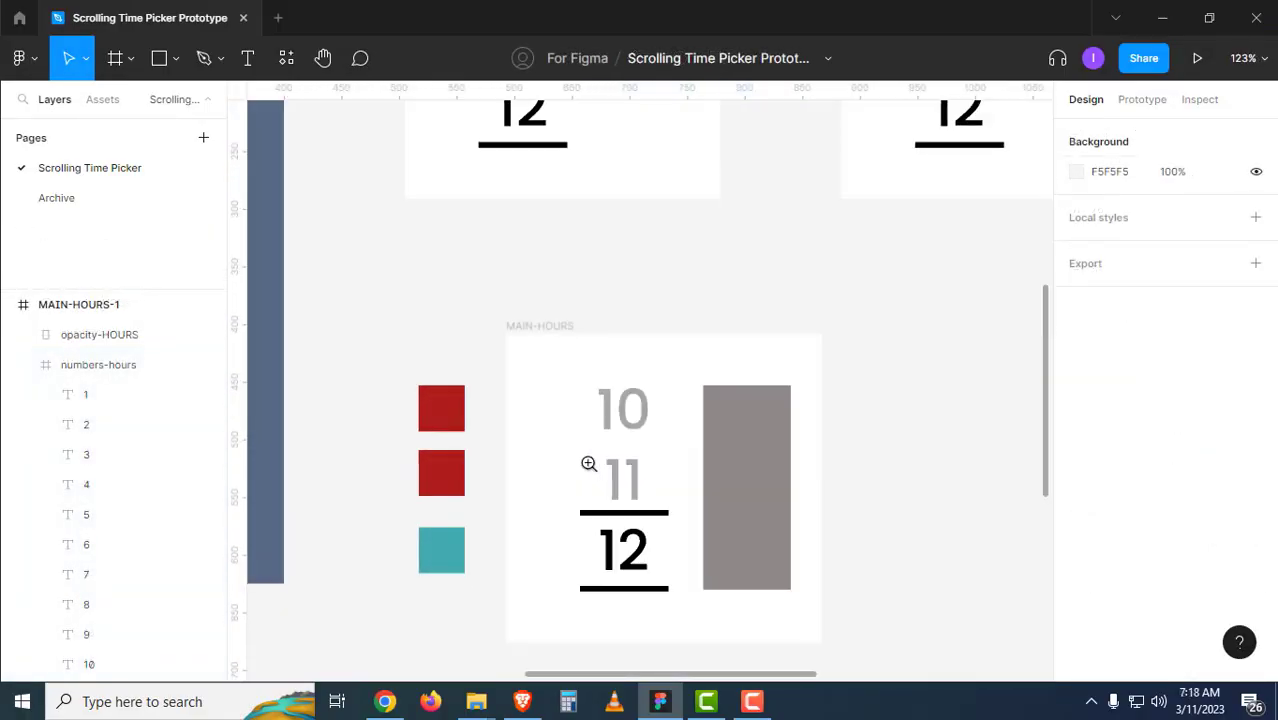
{"action": "scroll", "coordinate": [620, 470], "scroll_direction": "up", "scroll_amount": 3}
{"action": "scroll", "coordinate": [637, 412], "scroll_direction": "up", "scroll_amount": 5}
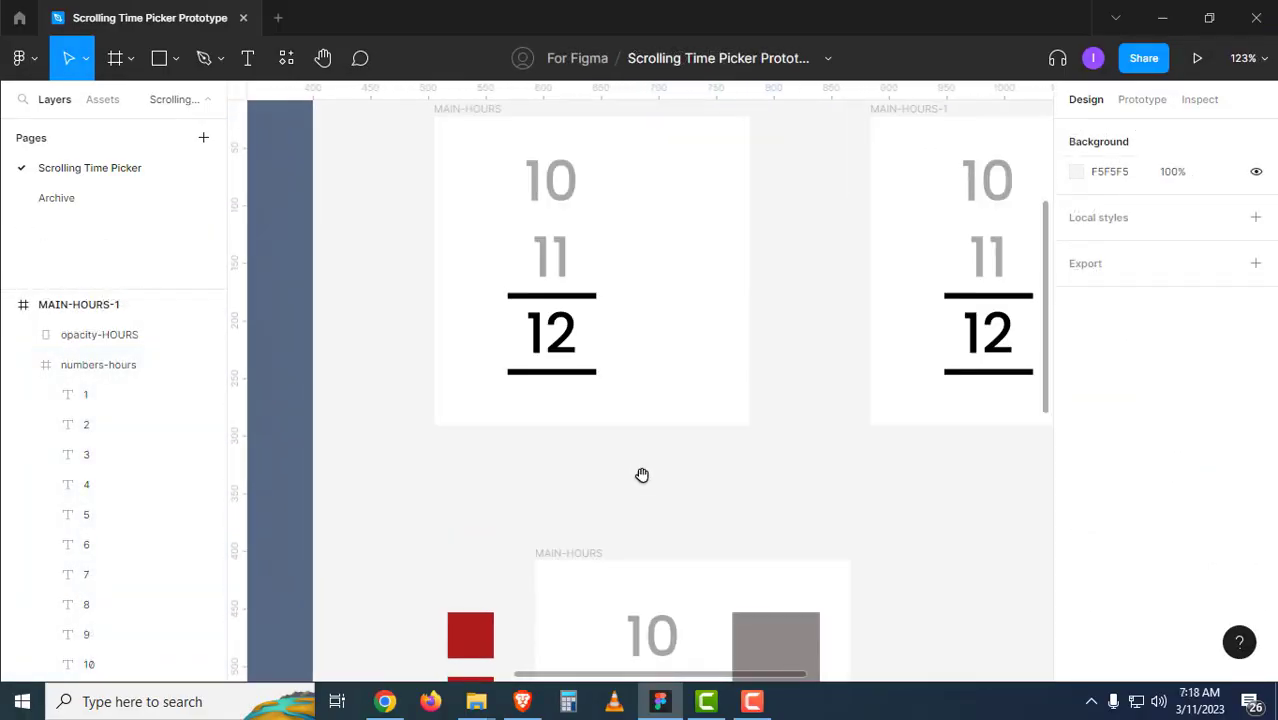
{"action": "scroll", "coordinate": [654, 341], "scroll_direction": "down", "scroll_amount": 10}
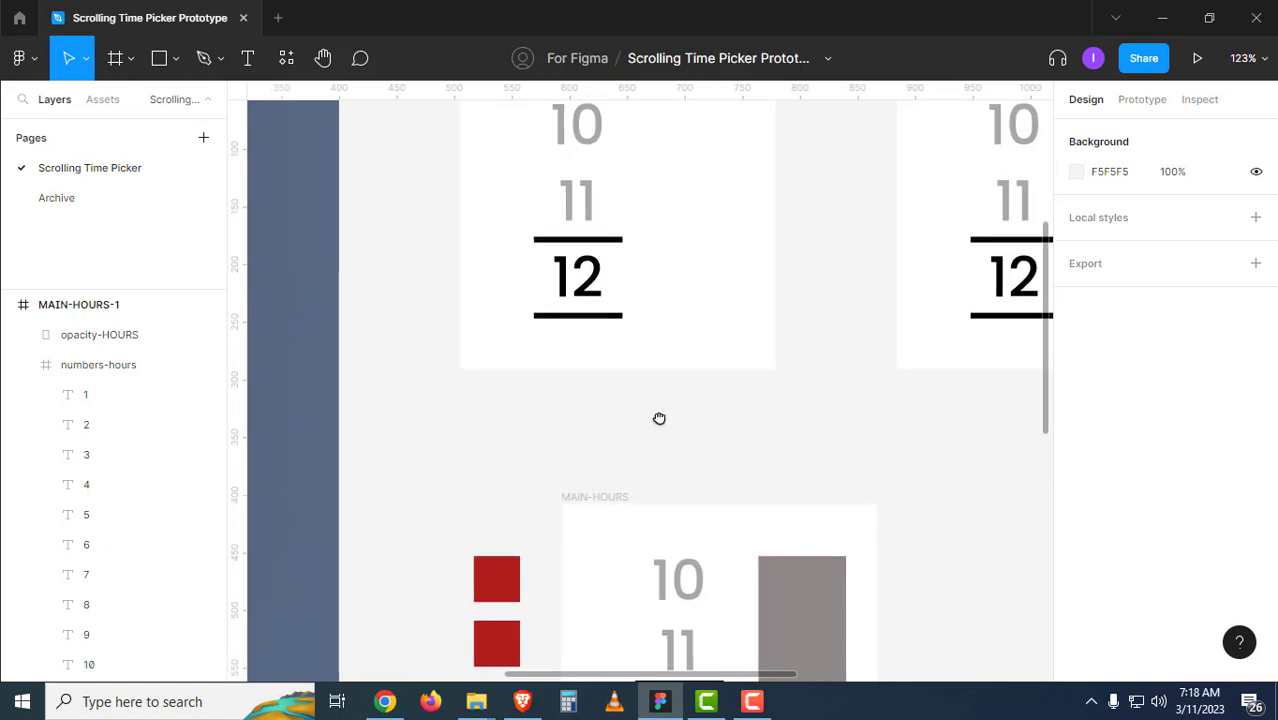
{"action": "left_click_drag", "start_coordinate": [633, 419], "coordinate": [576, 416]}
{"action": "left_click", "coordinate": [729, 370]}
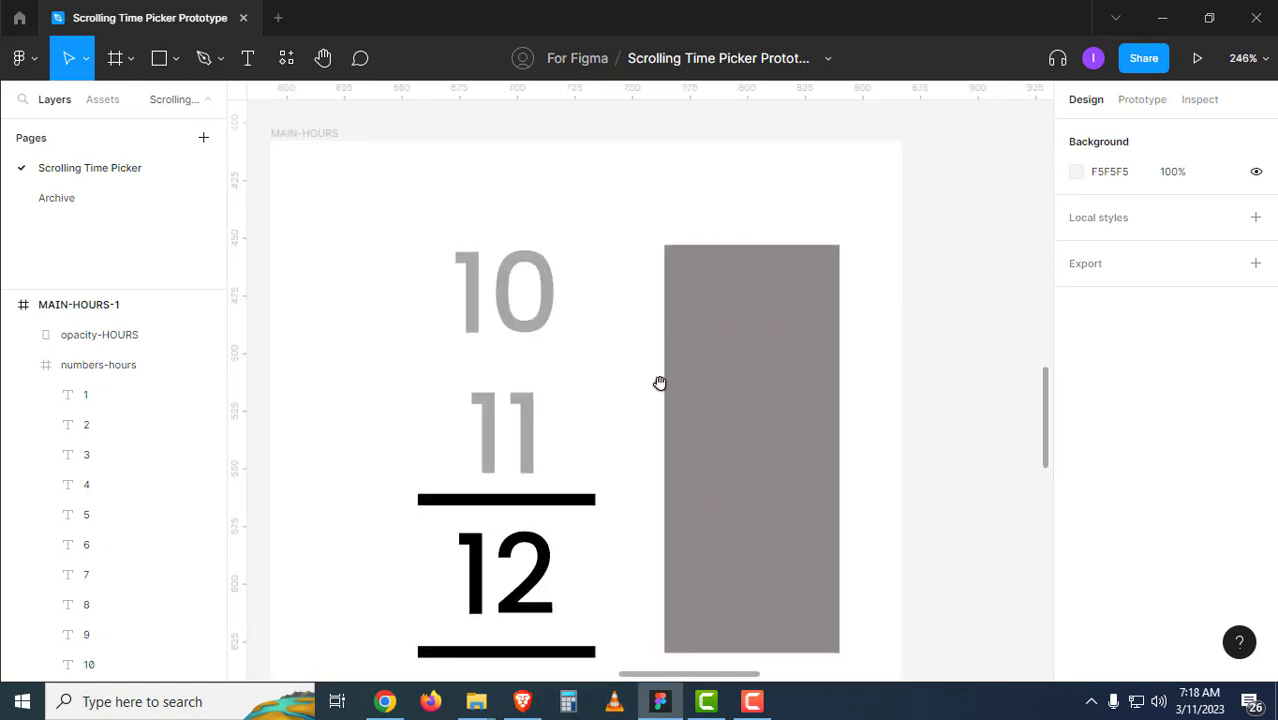
{"action": "left_click_drag", "start_coordinate": [683, 429], "coordinate": [712, 409]}
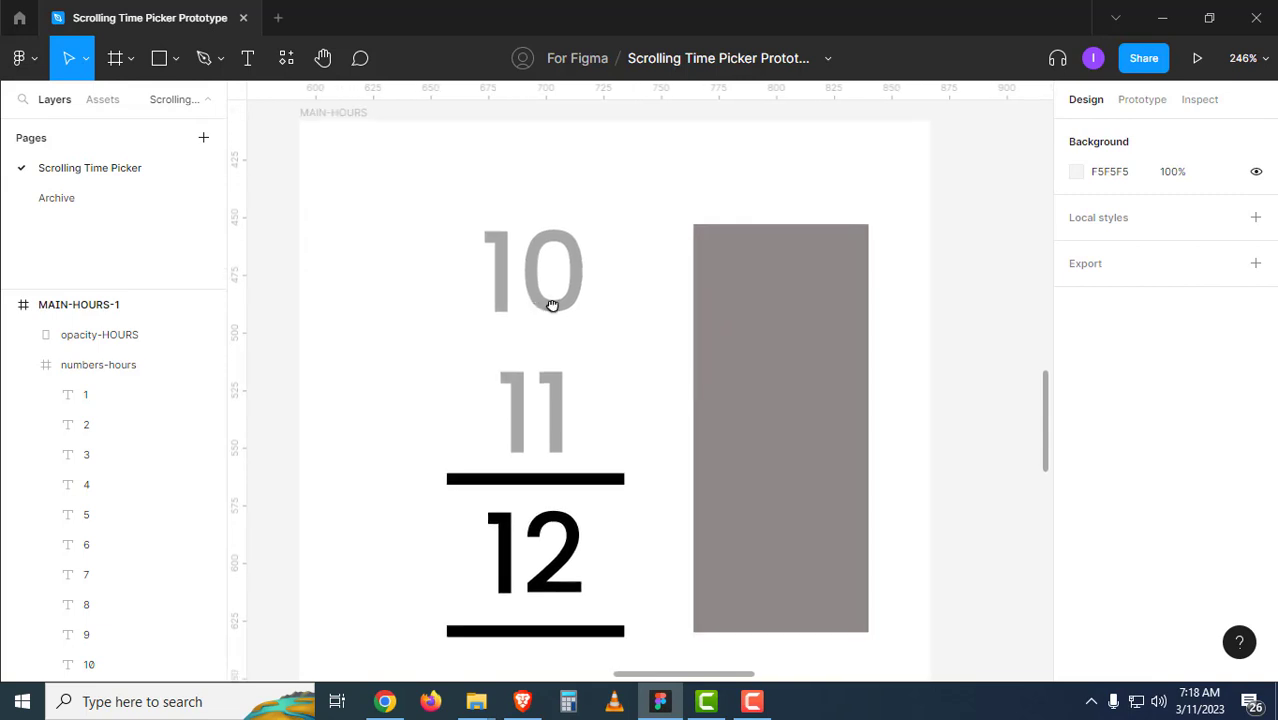
{"action": "left_click_drag", "start_coordinate": [552, 305], "coordinate": [570, 297]}
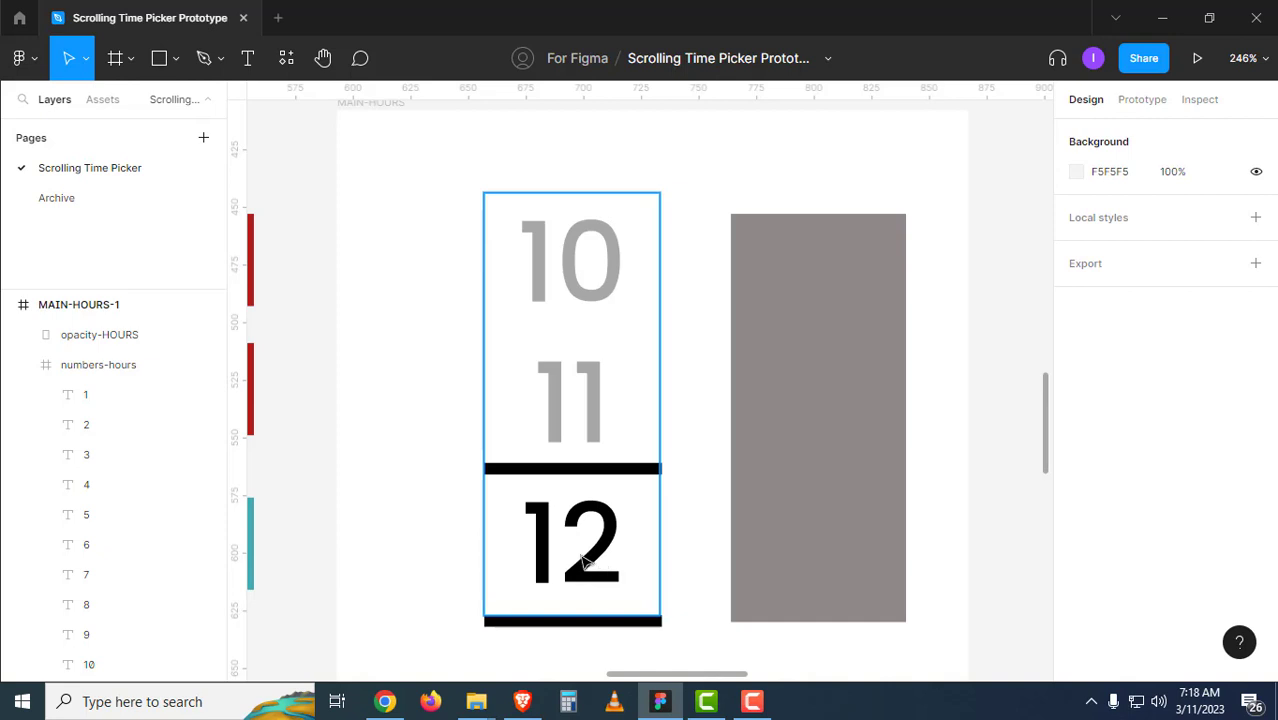
{"action": "left_click_drag", "start_coordinate": [572, 565], "coordinate": [677, 483]}
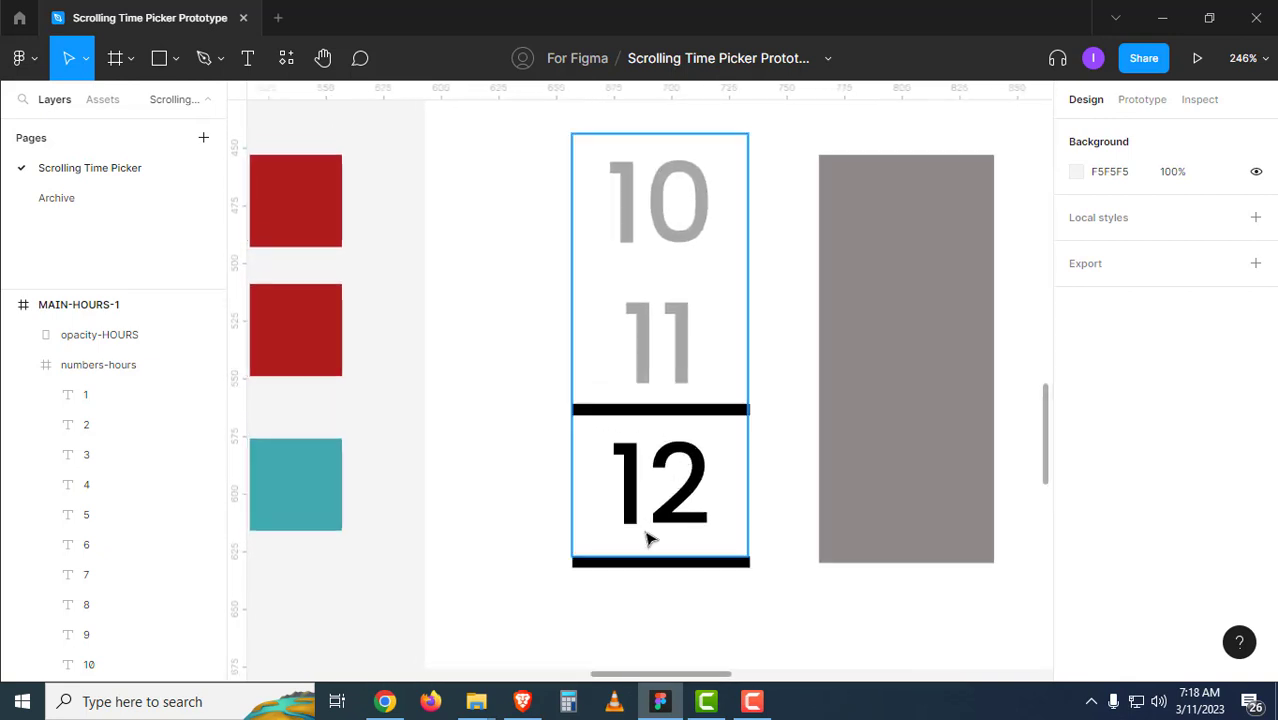
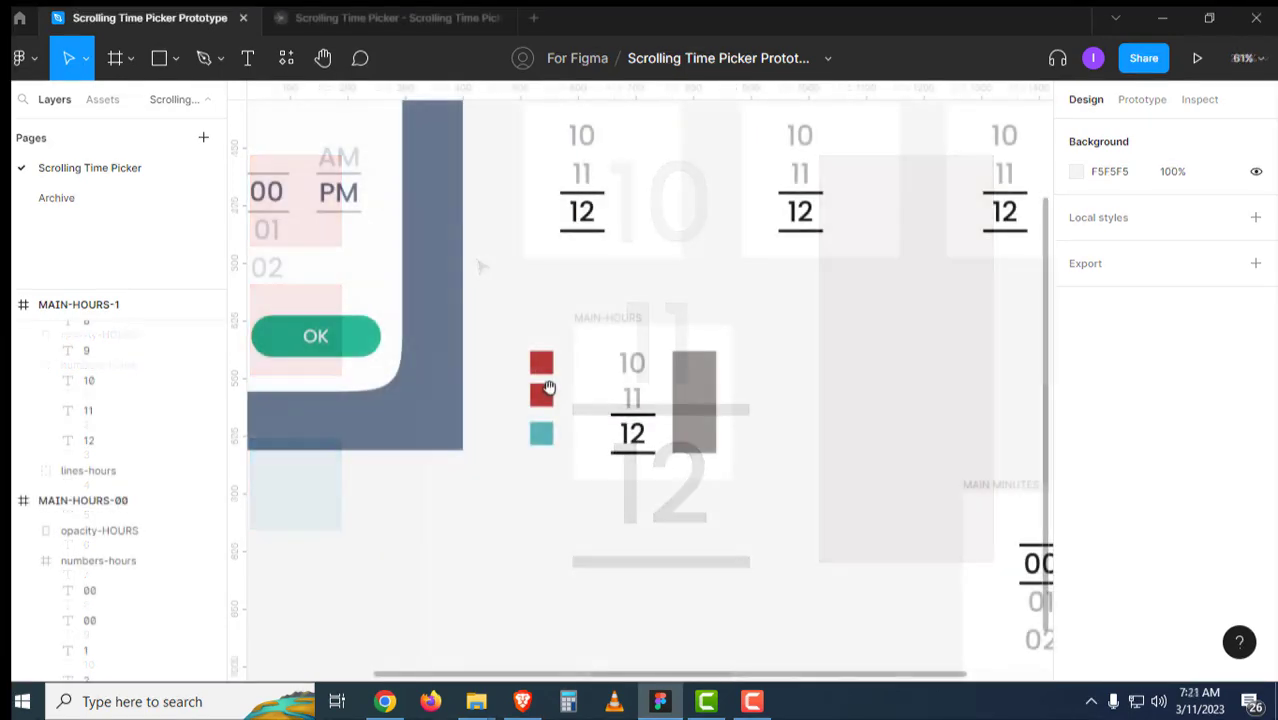
Turn off content clipping on the numbers-hours frames inside the upper MAIN-HOURS, MAIN-HOURS-1 and MAIN-HOURS-00 frames.
{"action": "left_click_drag", "start_coordinate": [613, 342], "coordinate": [566, 464]}
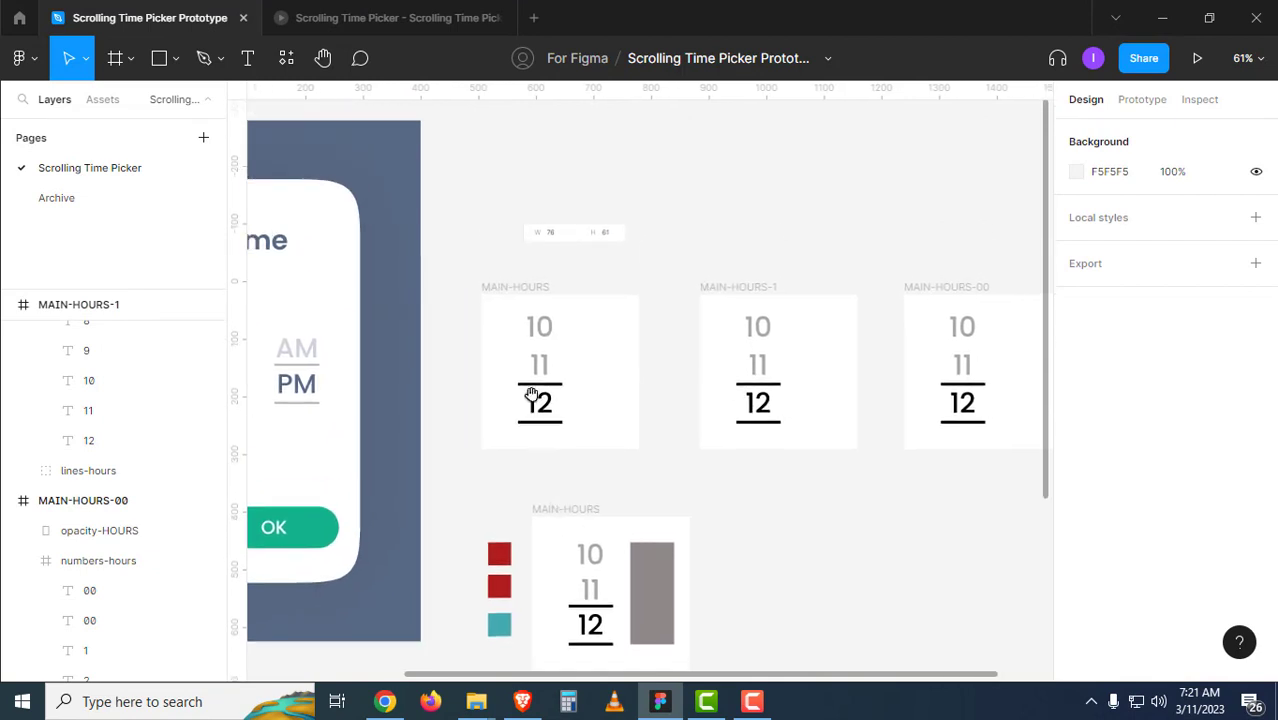
{"action": "left_click", "coordinate": [531, 288]}
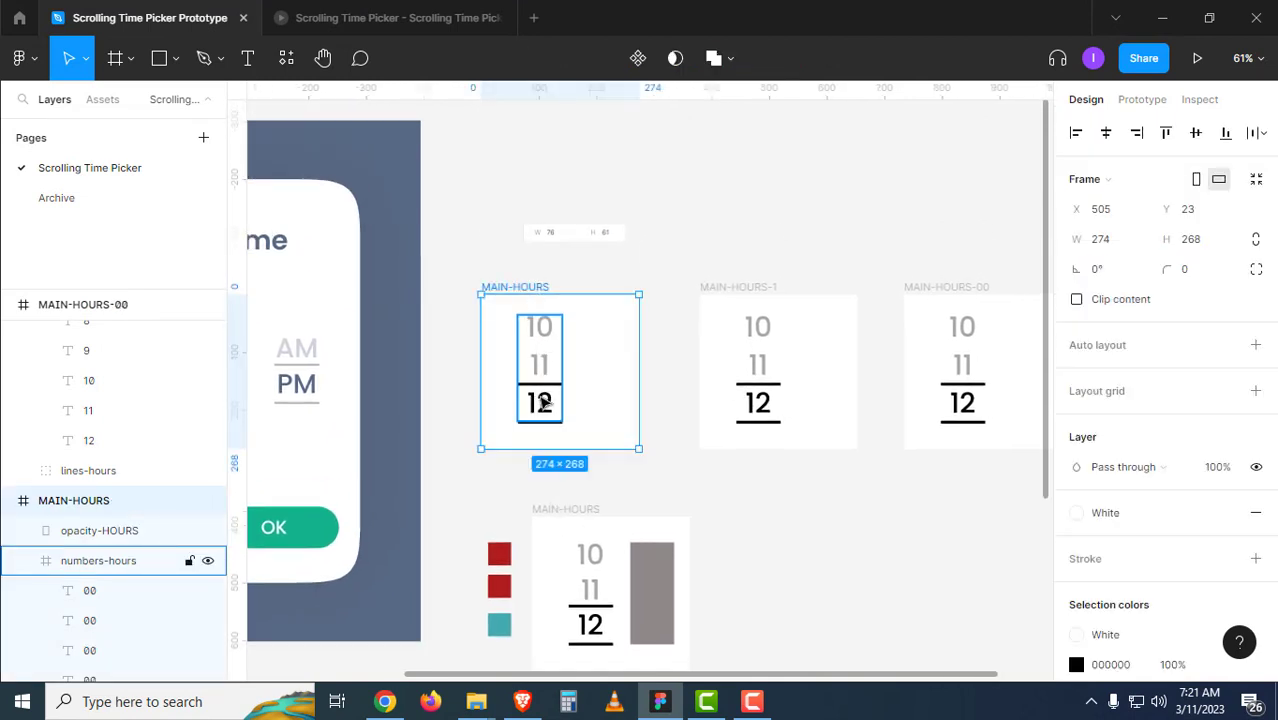
{"action": "left_click", "coordinate": [541, 398]}
{"action": "left_click", "coordinate": [1078, 300]}
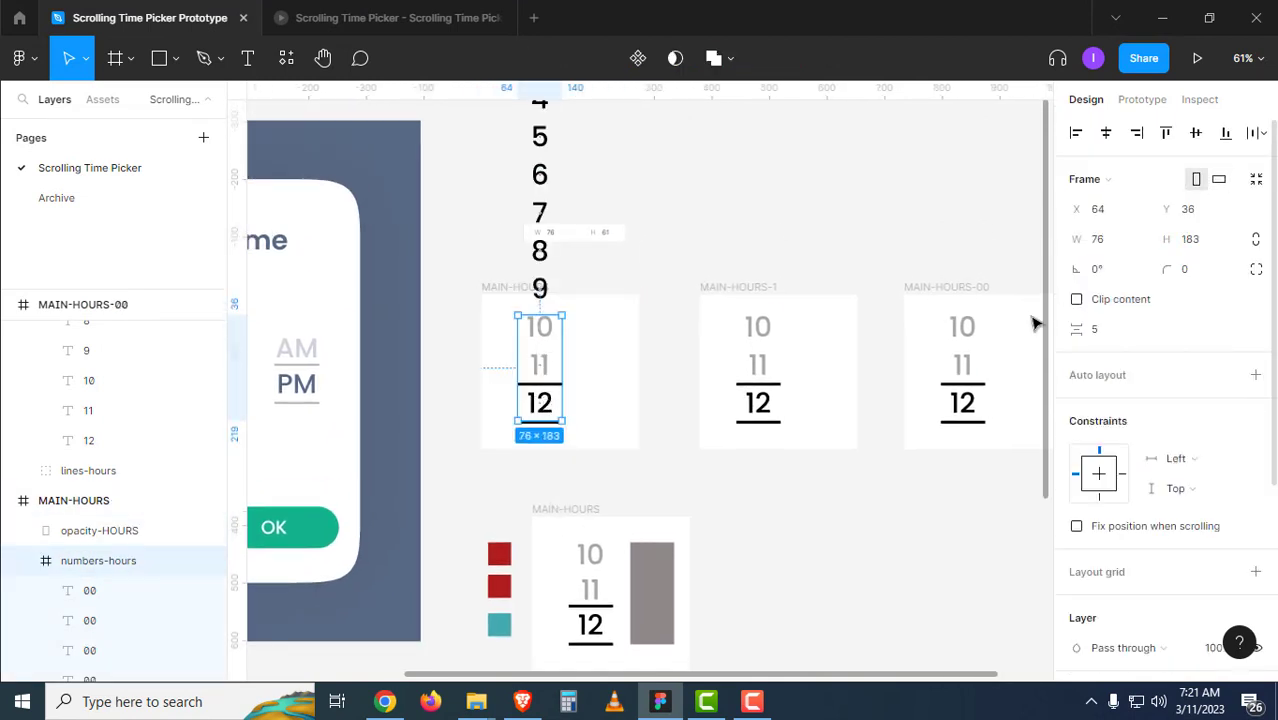
{"action": "left_click", "coordinate": [762, 412]}
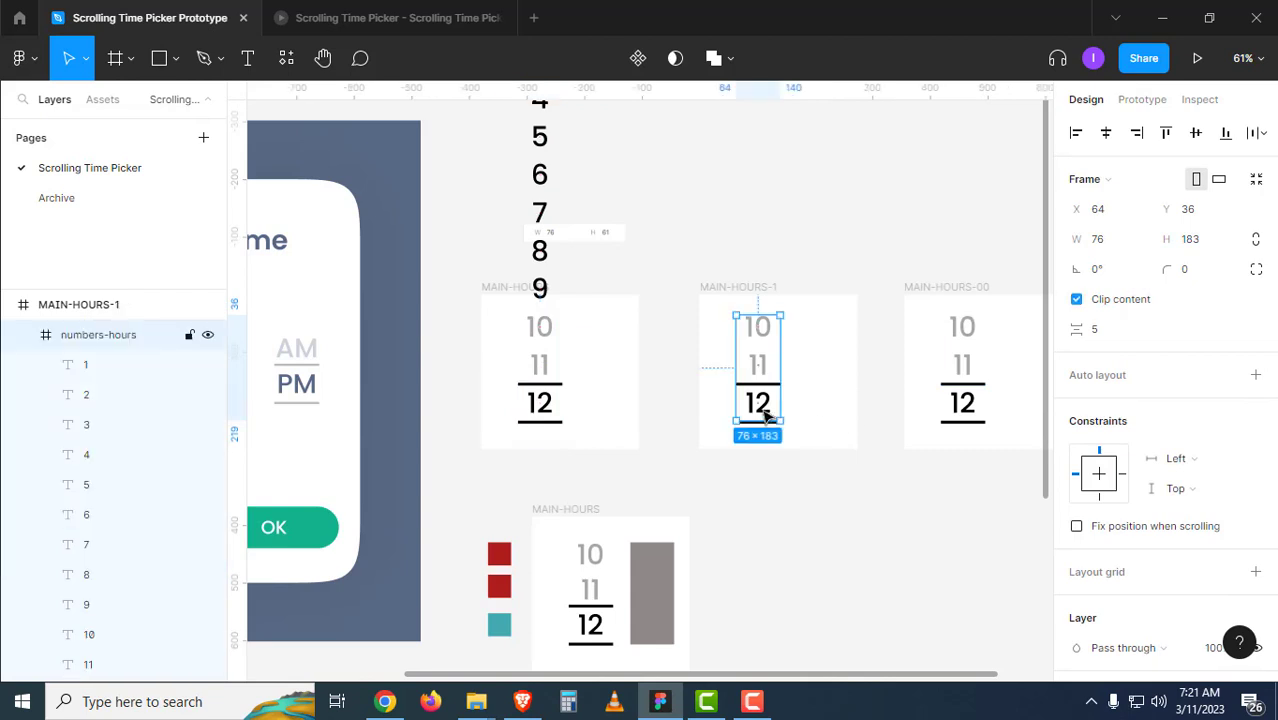
{"action": "left_click", "coordinate": [1076, 299]}
{"action": "left_click", "coordinate": [966, 408]}
{"action": "left_click", "coordinate": [1076, 299]}
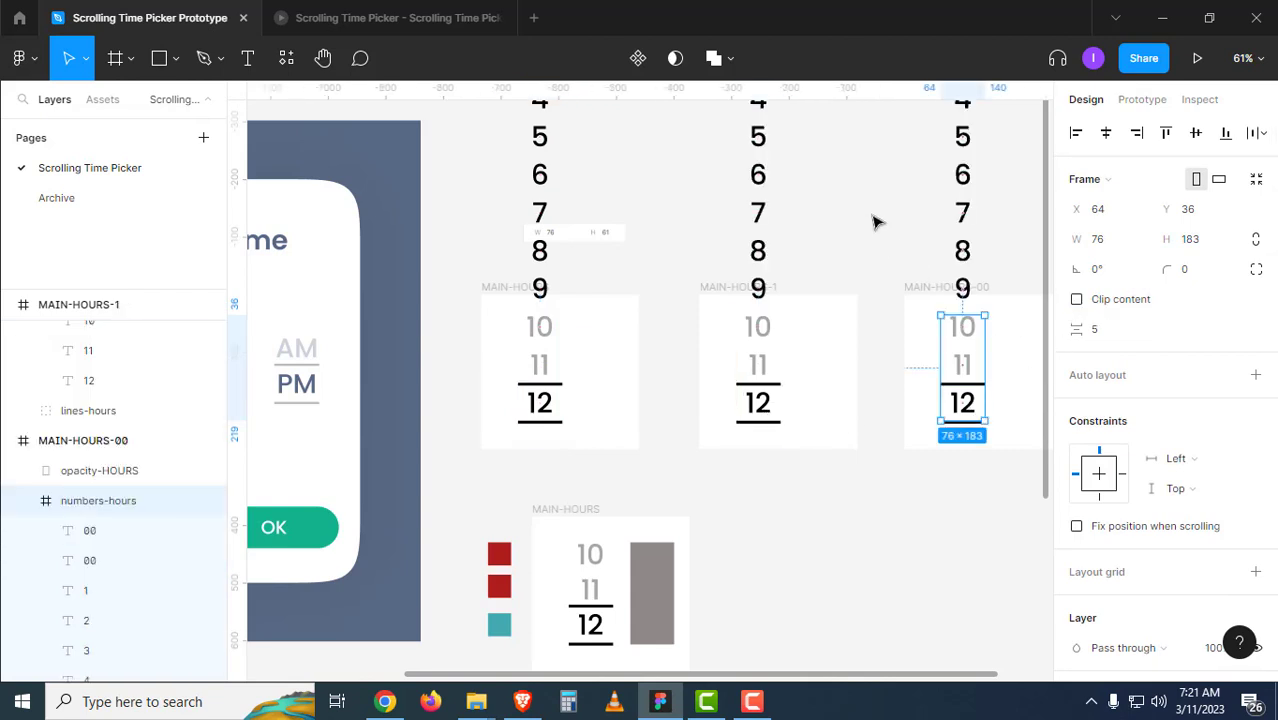
{"action": "left_click", "coordinate": [876, 220]}
Compare the full number lists of the three upper hours frames, checking which entries precede 1 in each.
{"action": "scroll", "coordinate": [825, 360], "scroll_direction": "up", "scroll_amount": 4}
{"action": "scroll", "coordinate": [600, 304], "scroll_direction": "up", "scroll_amount": 4}
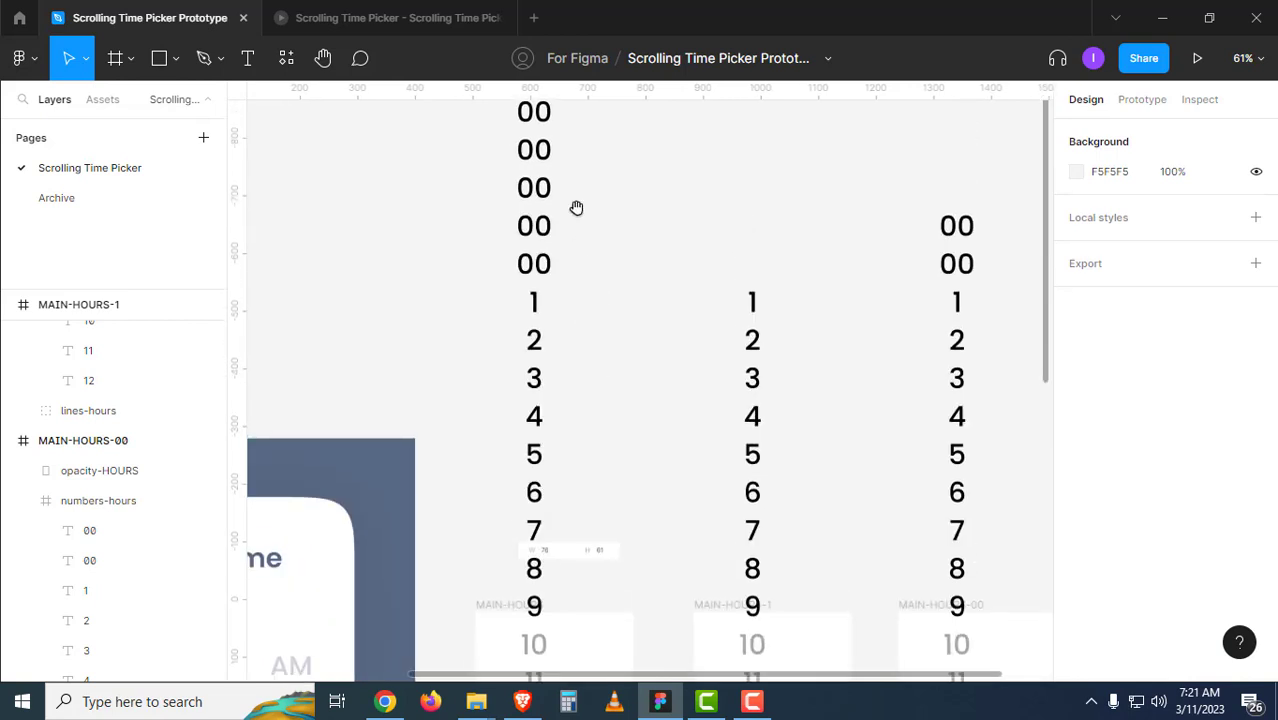
{"action": "scroll", "coordinate": [552, 270], "scroll_direction": "down", "scroll_amount": 1}
{"action": "scroll", "coordinate": [558, 235], "scroll_direction": "down", "scroll_amount": 3}
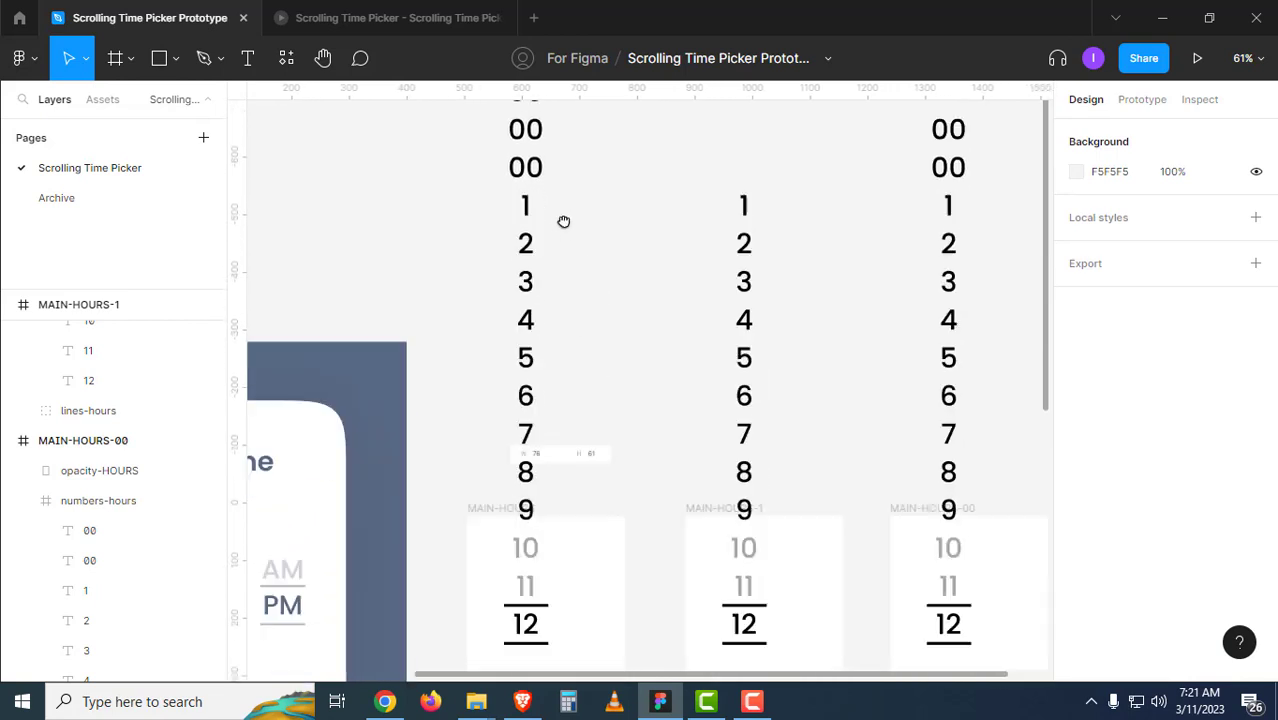
{"action": "scroll", "coordinate": [712, 272], "scroll_direction": "down", "scroll_amount": 1}
{"action": "scroll", "coordinate": [721, 211], "scroll_direction": "up", "scroll_amount": 2}
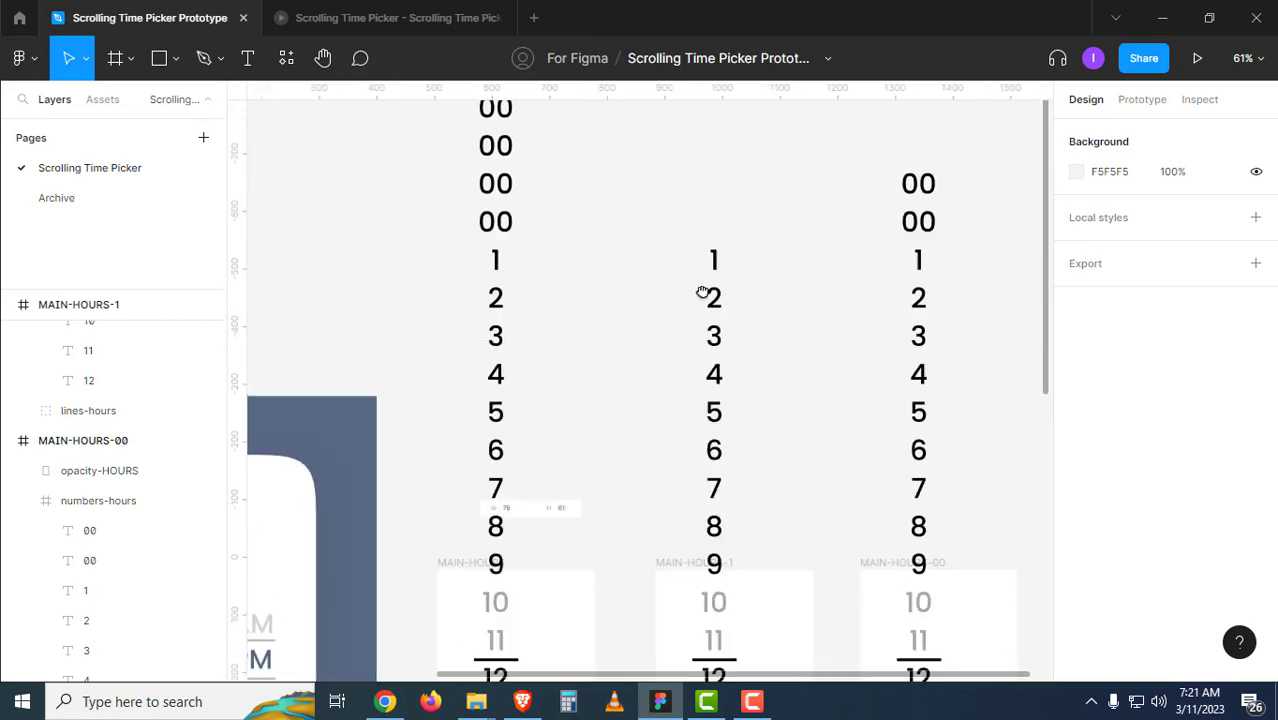
{"action": "scroll", "coordinate": [665, 314], "scroll_direction": "right", "scroll_amount": 4}
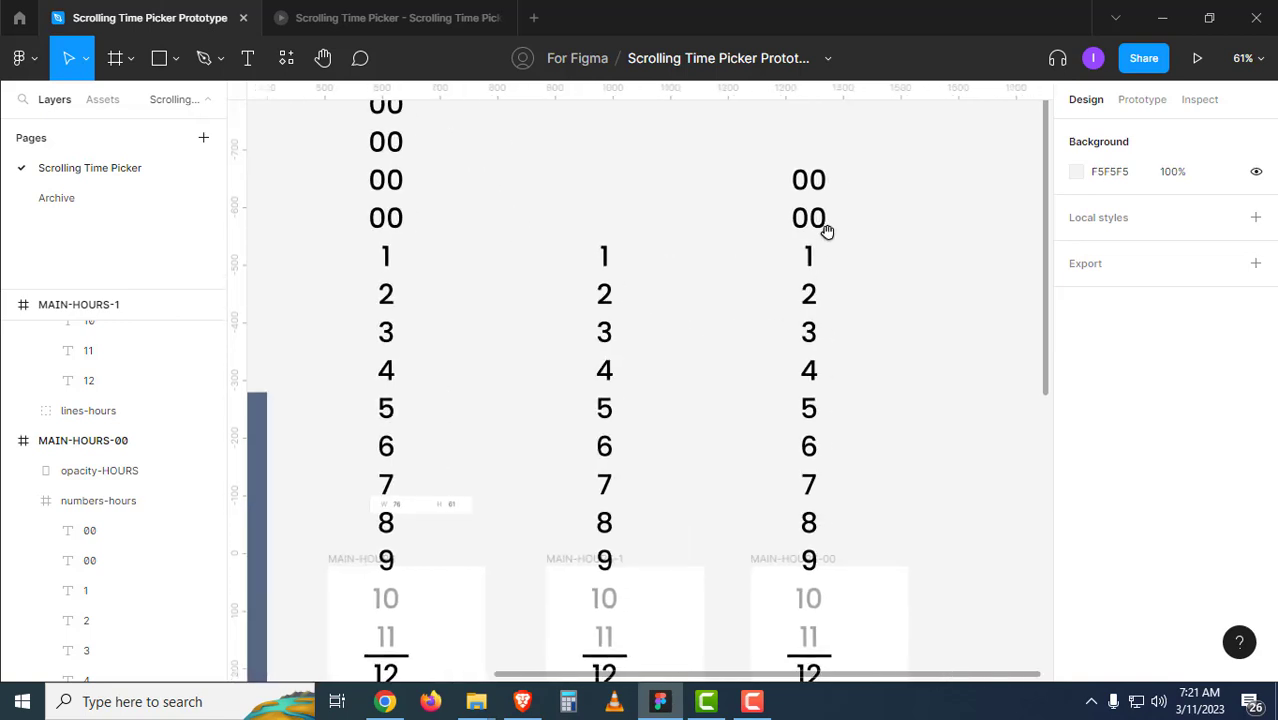
{"action": "scroll", "coordinate": [767, 428], "scroll_direction": "down", "scroll_amount": 7}
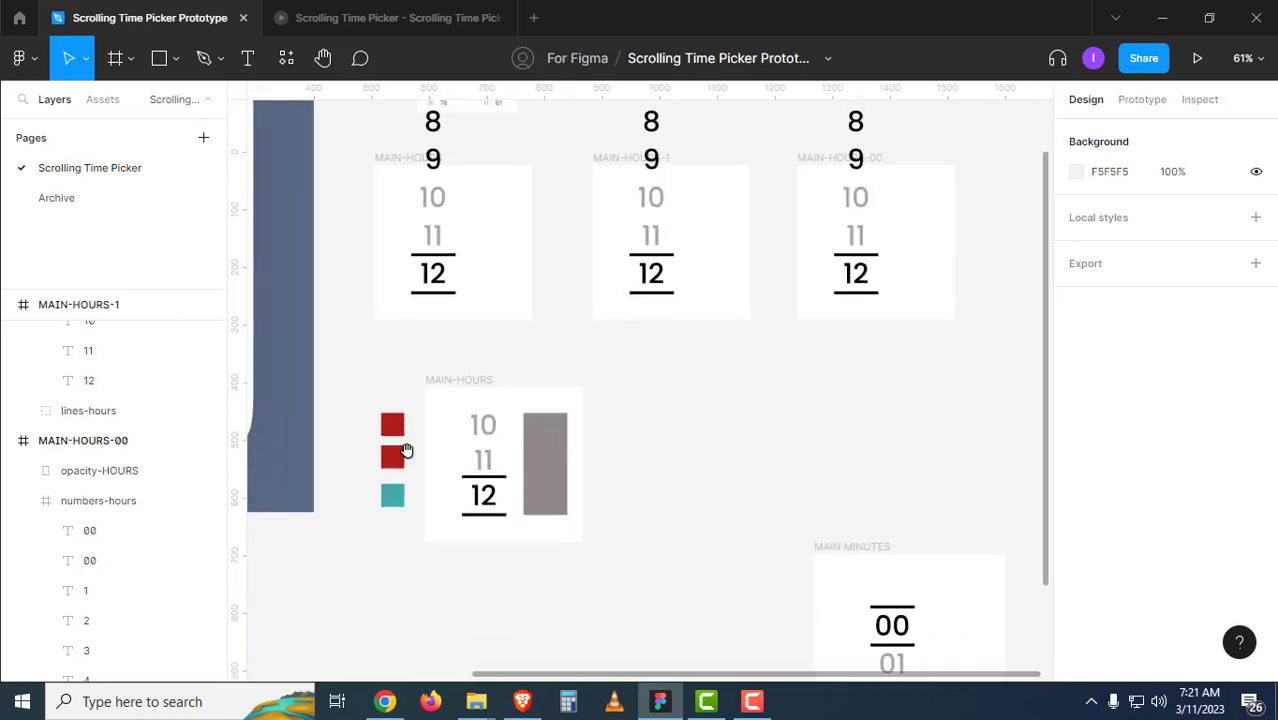
{"action": "scroll", "coordinate": [656, 399], "scroll_direction": "up", "scroll_amount": 5}
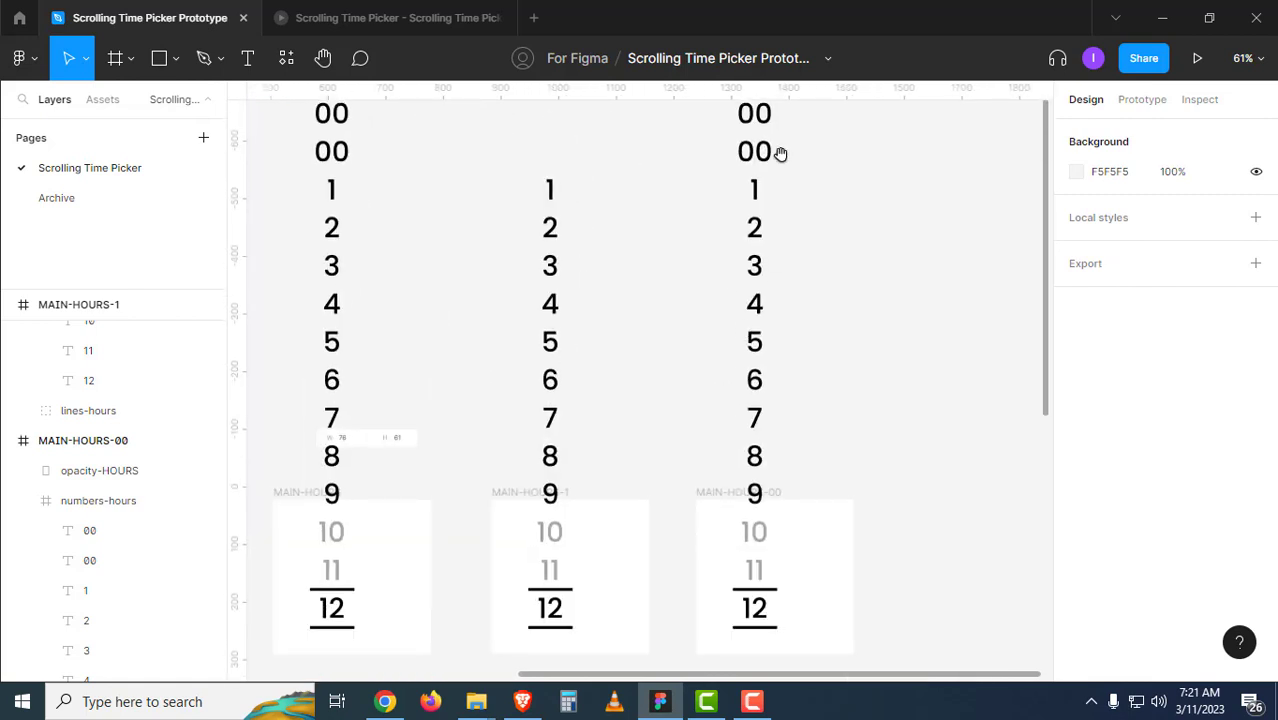
{"action": "left_click_drag", "start_coordinate": [612, 403], "coordinate": [643, 392]}
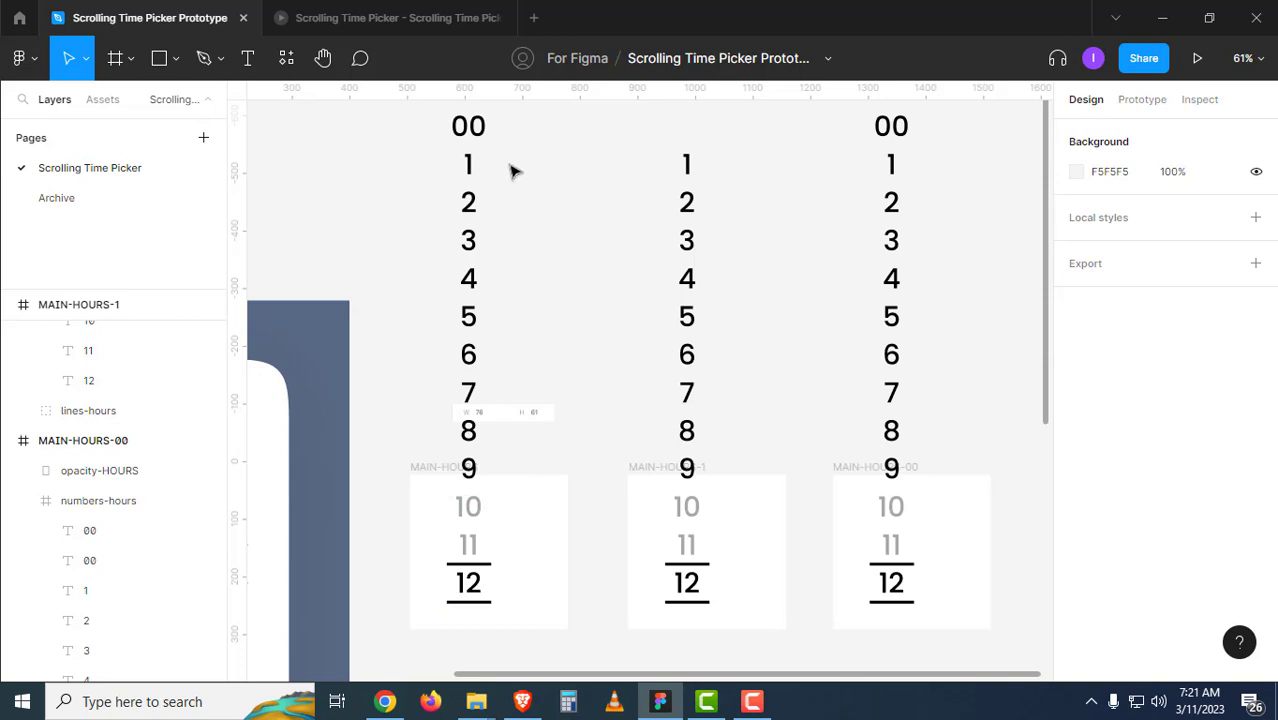
Turn content clipping back on for the numbers-hours frames in MAIN-HOURS, MAIN-HOURS-1 and MAIN-HOURS-00.
{"action": "left_click", "coordinate": [474, 588]}
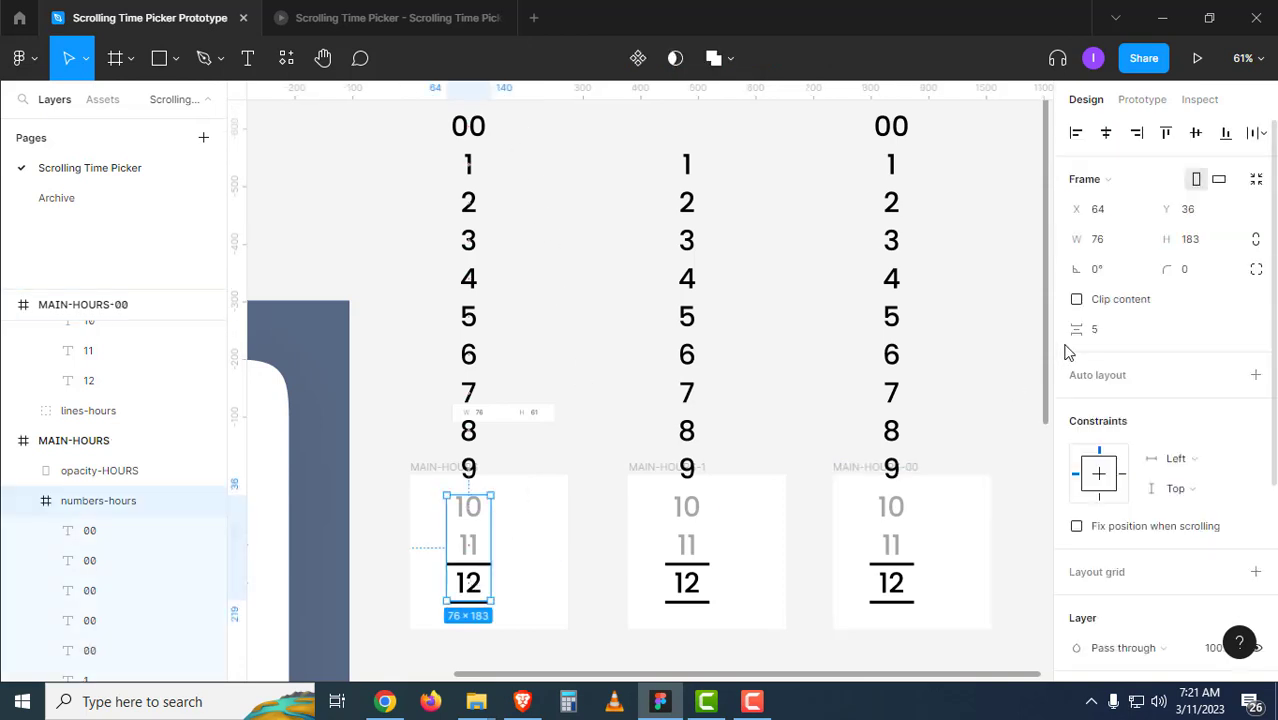
{"action": "left_click", "coordinate": [1108, 302]}
{"action": "left_click", "coordinate": [687, 590]}
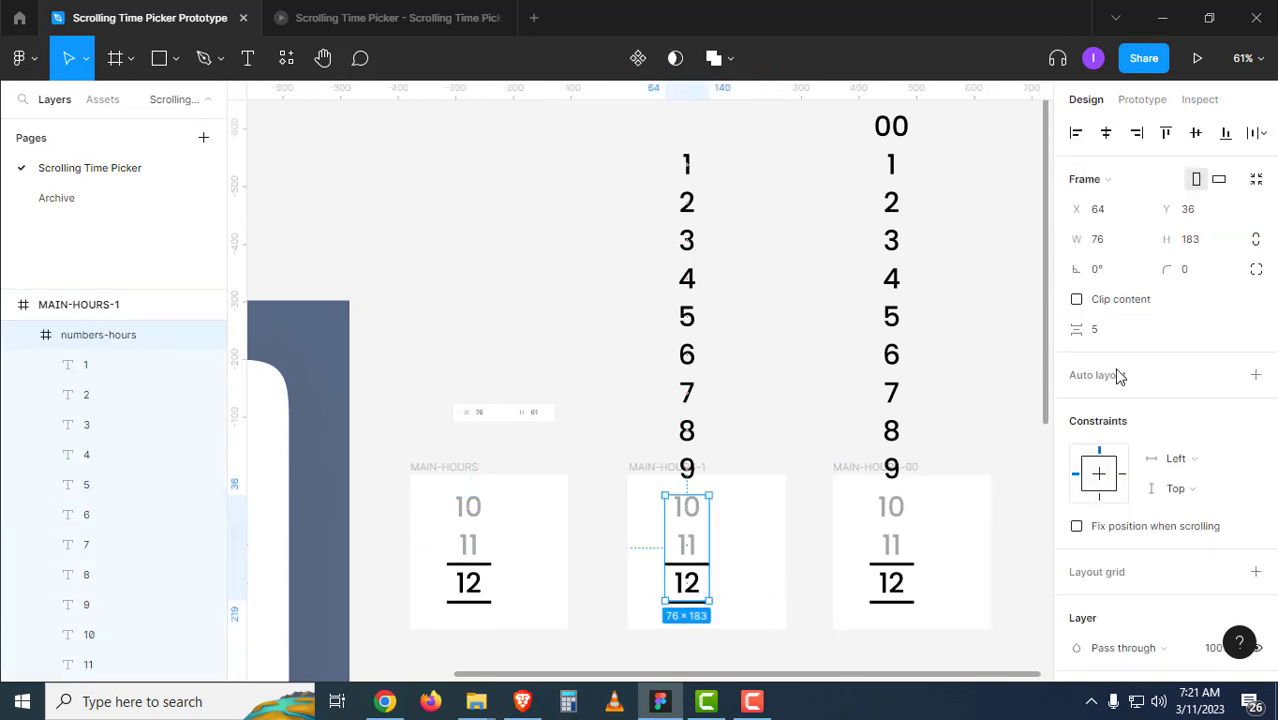
{"action": "left_click", "coordinate": [1125, 303]}
{"action": "left_click", "coordinate": [918, 578]}
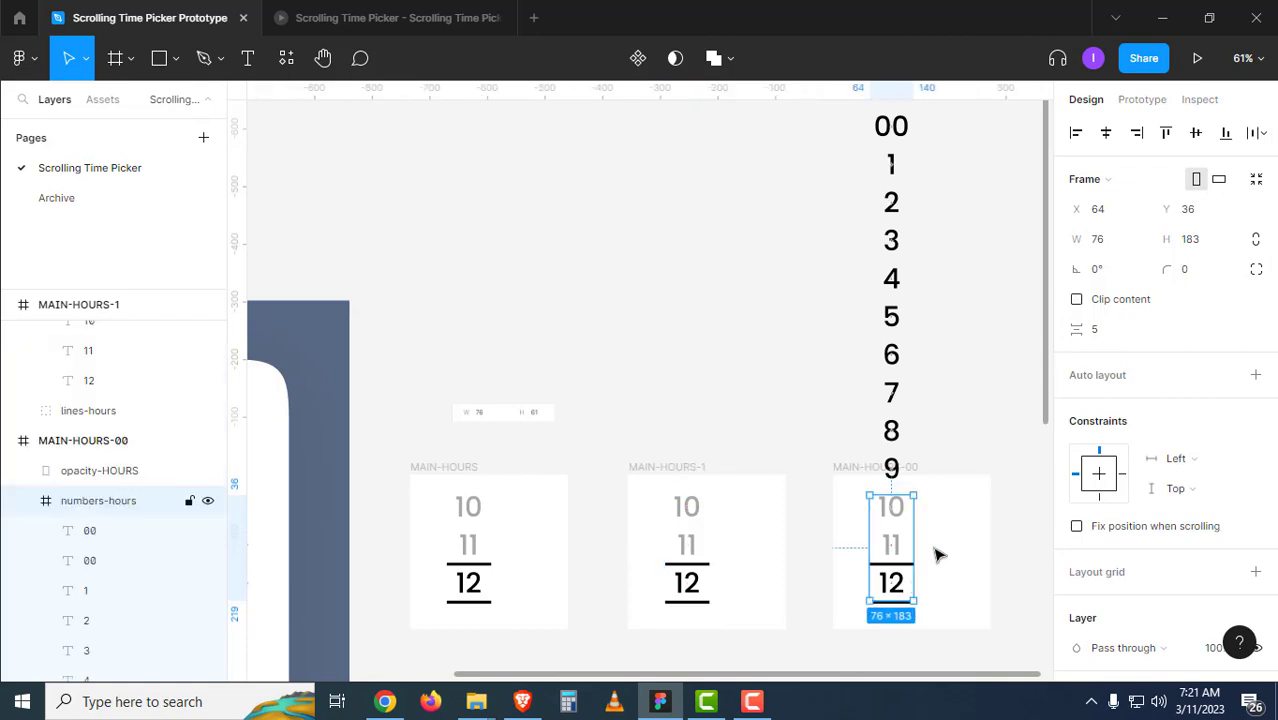
{"action": "left_click", "coordinate": [1078, 300]}
{"action": "left_click", "coordinate": [653, 357]}
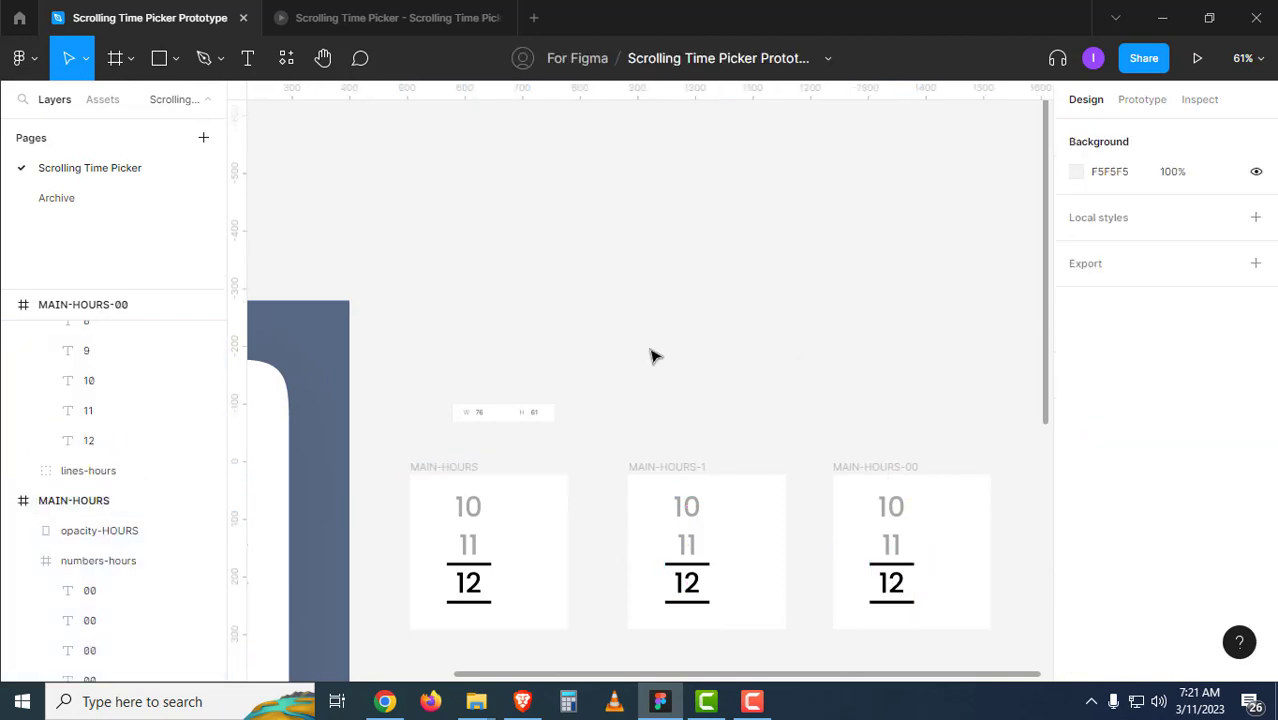
Preview the upper MAIN-HOURS frame, scroll its hours back to the 00 entries, and close the preview.
{"action": "left_click", "coordinate": [482, 470]}
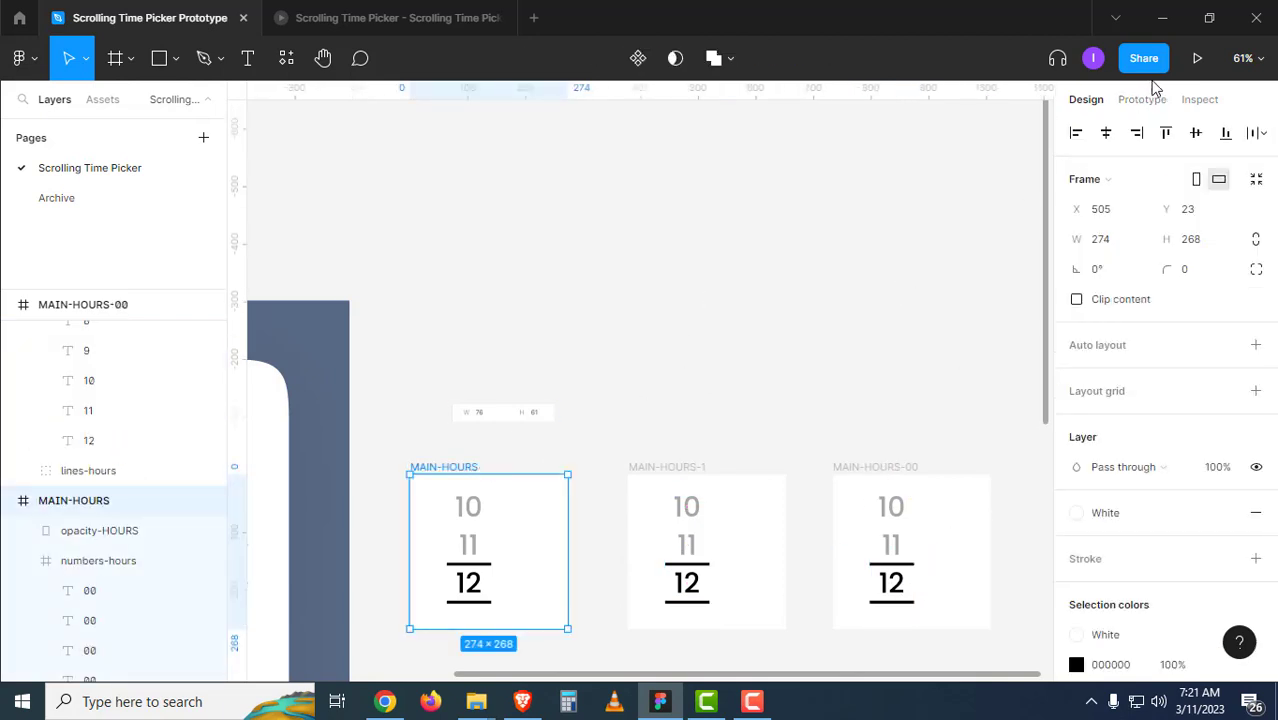
{"action": "left_click", "coordinate": [1197, 58]}
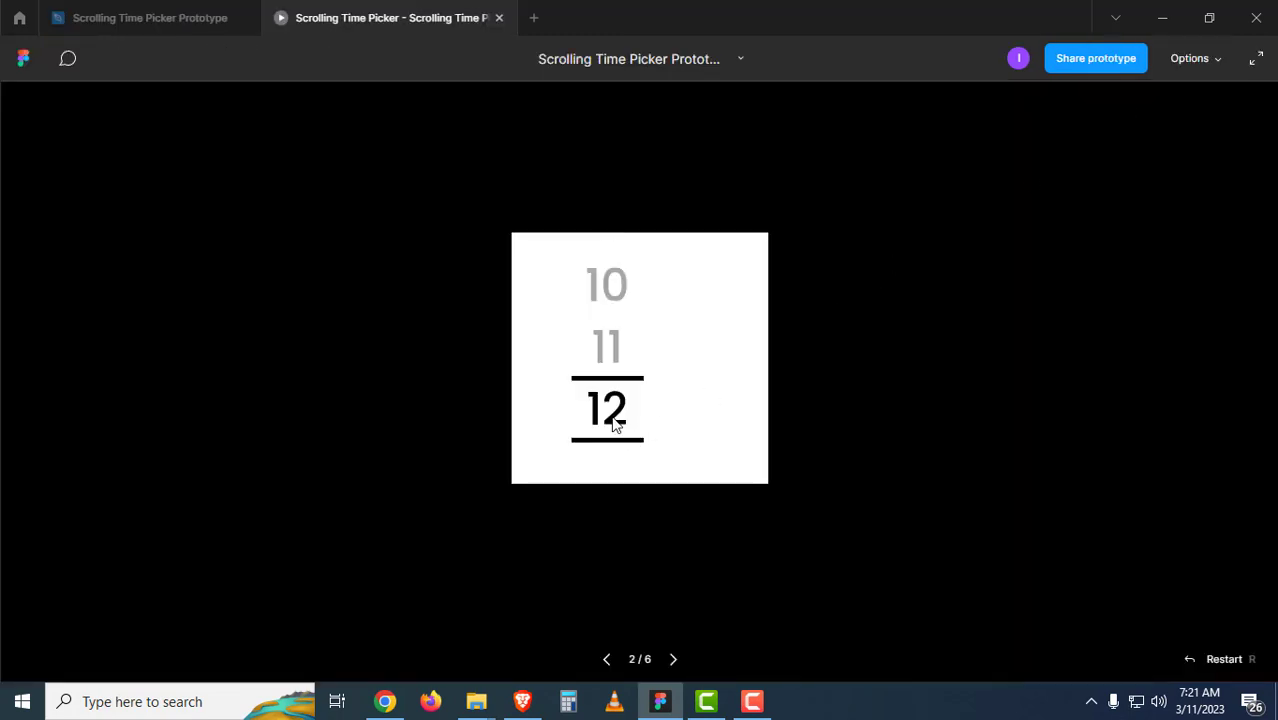
{"action": "left_click_drag", "start_coordinate": [611, 402], "coordinate": [606, 474]}
{"action": "left_click_drag", "start_coordinate": [618, 350], "coordinate": [626, 458]}
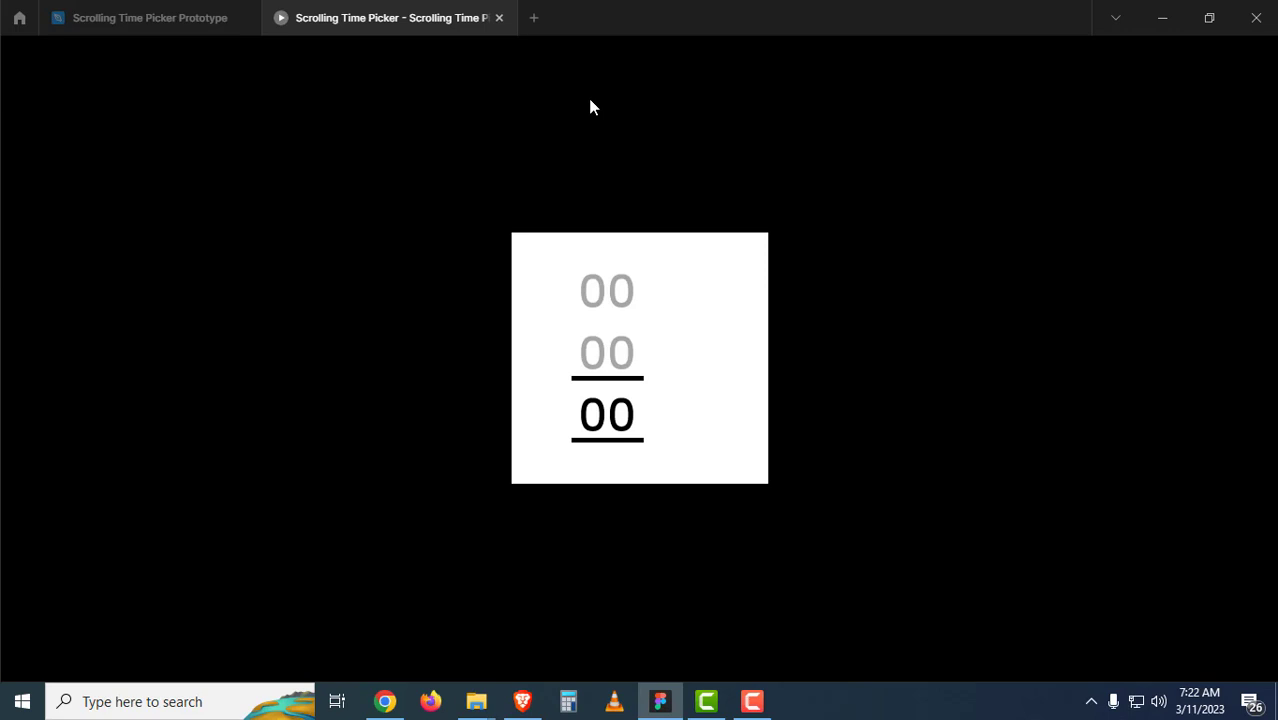
{"action": "left_click", "coordinate": [497, 18]}
Preview the MAIN-HOURS-1 frame, scroll its hours back to the start of the list, and close the preview.
{"action": "left_click", "coordinate": [664, 467]}
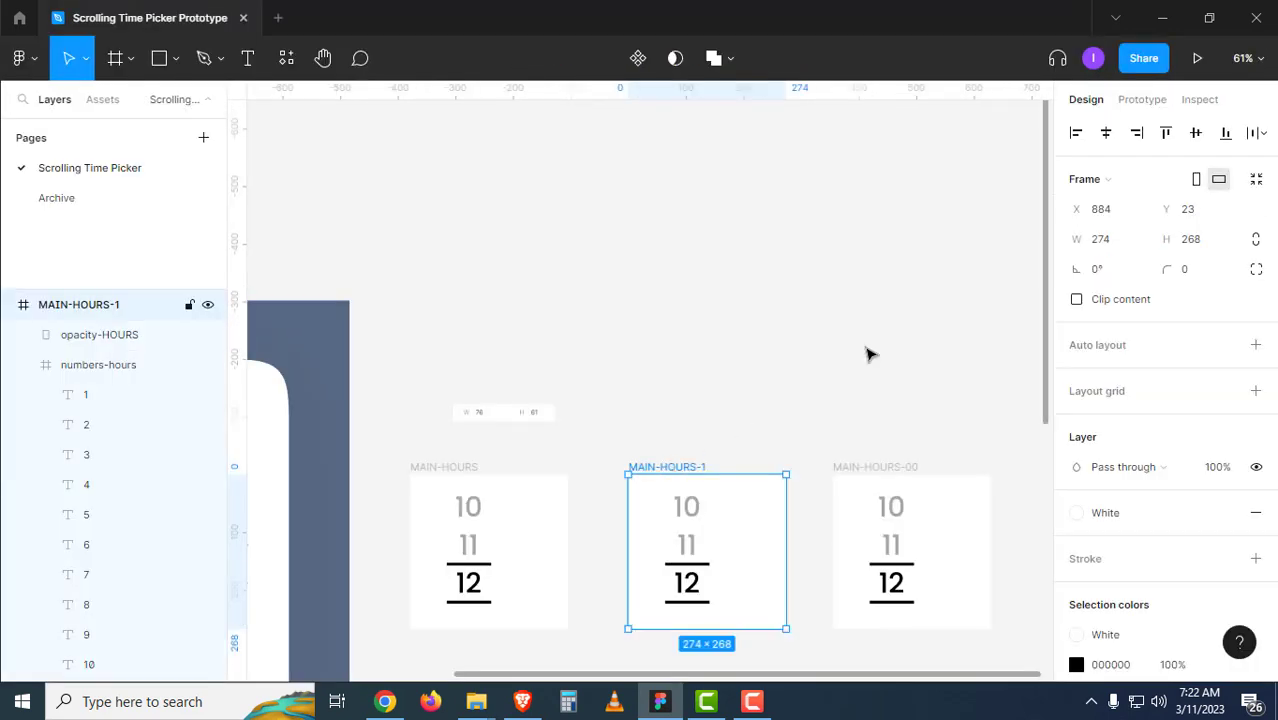
{"action": "left_click", "coordinate": [1197, 58]}
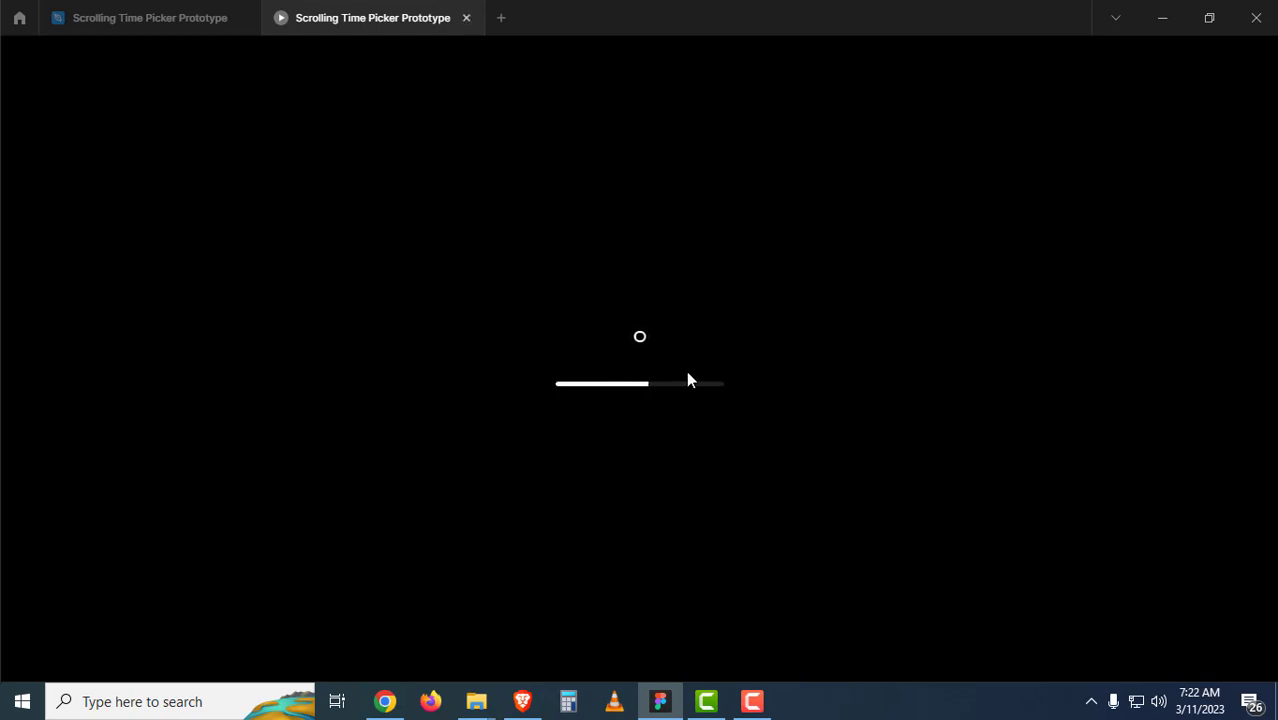
{"action": "left_click_drag", "start_coordinate": [605, 312], "coordinate": [611, 411]}
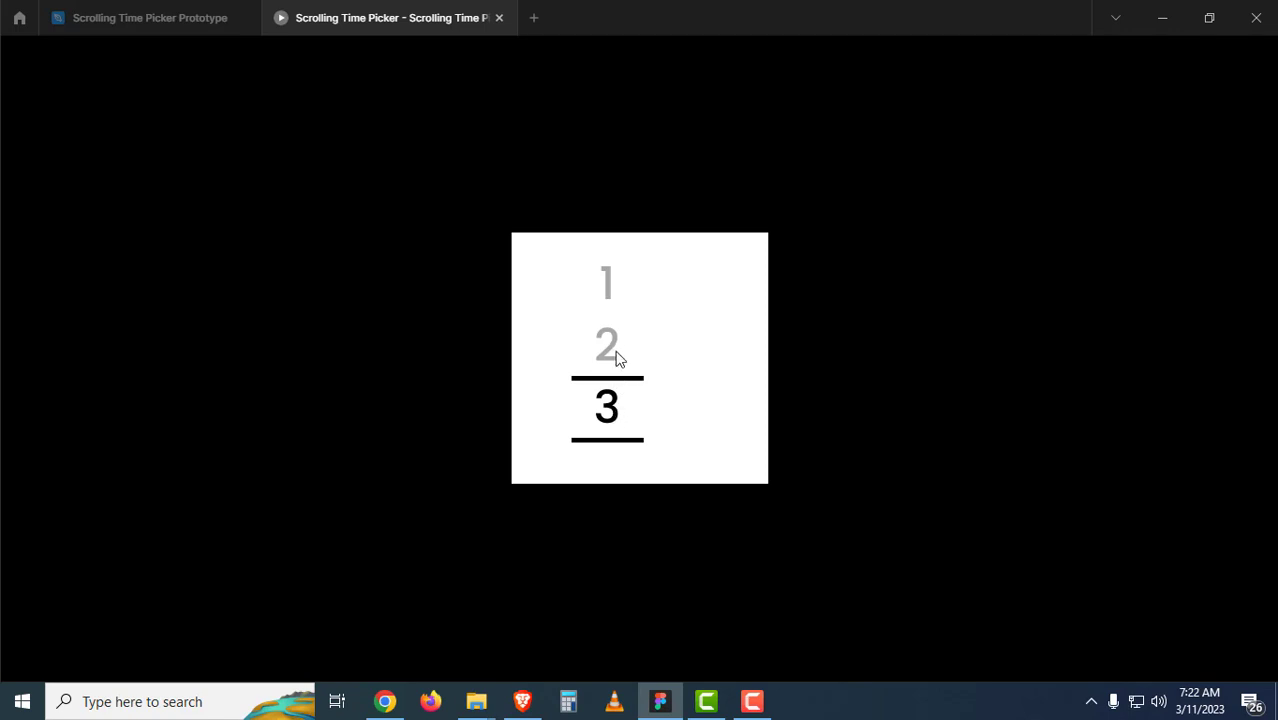
{"action": "left_click", "coordinate": [499, 18]}
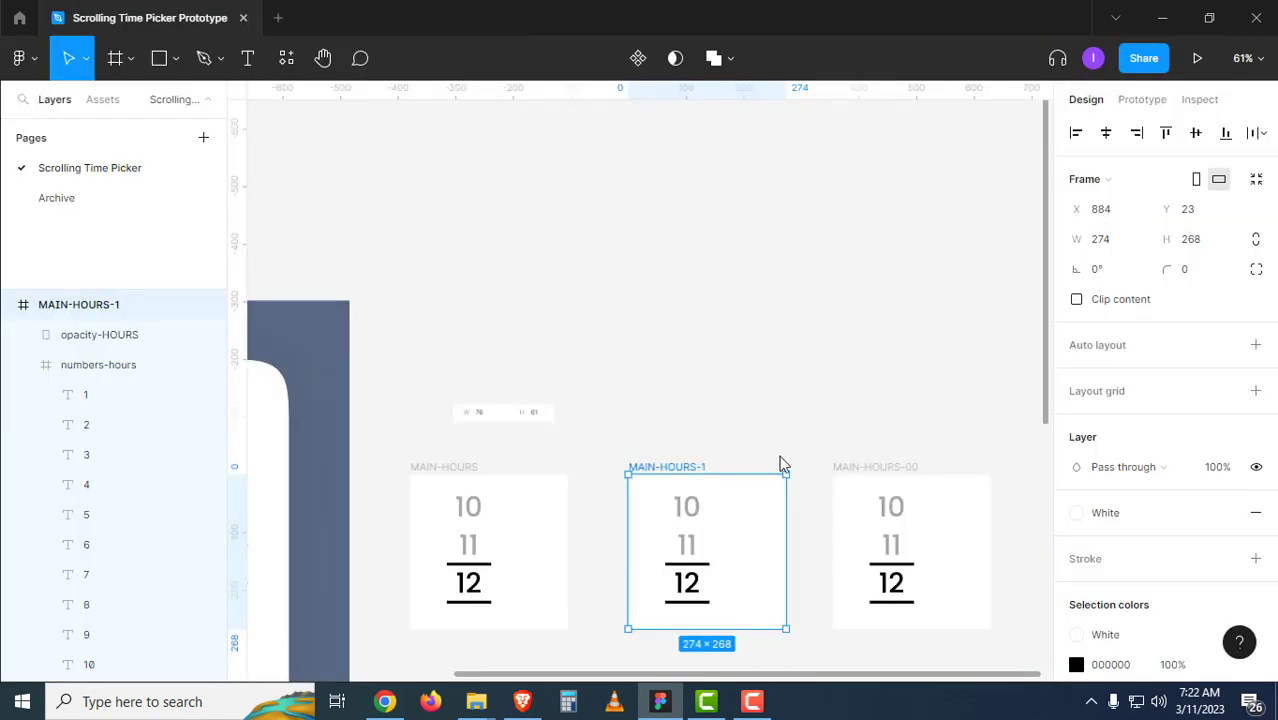
Preview the MAIN-HOURS-00 frame, scroll its hours back until 1 sits between the lines, and return to the design file.
{"action": "left_click", "coordinate": [813, 379]}
{"action": "left_click_drag", "start_coordinate": [813, 379], "coordinate": [713, 271]}
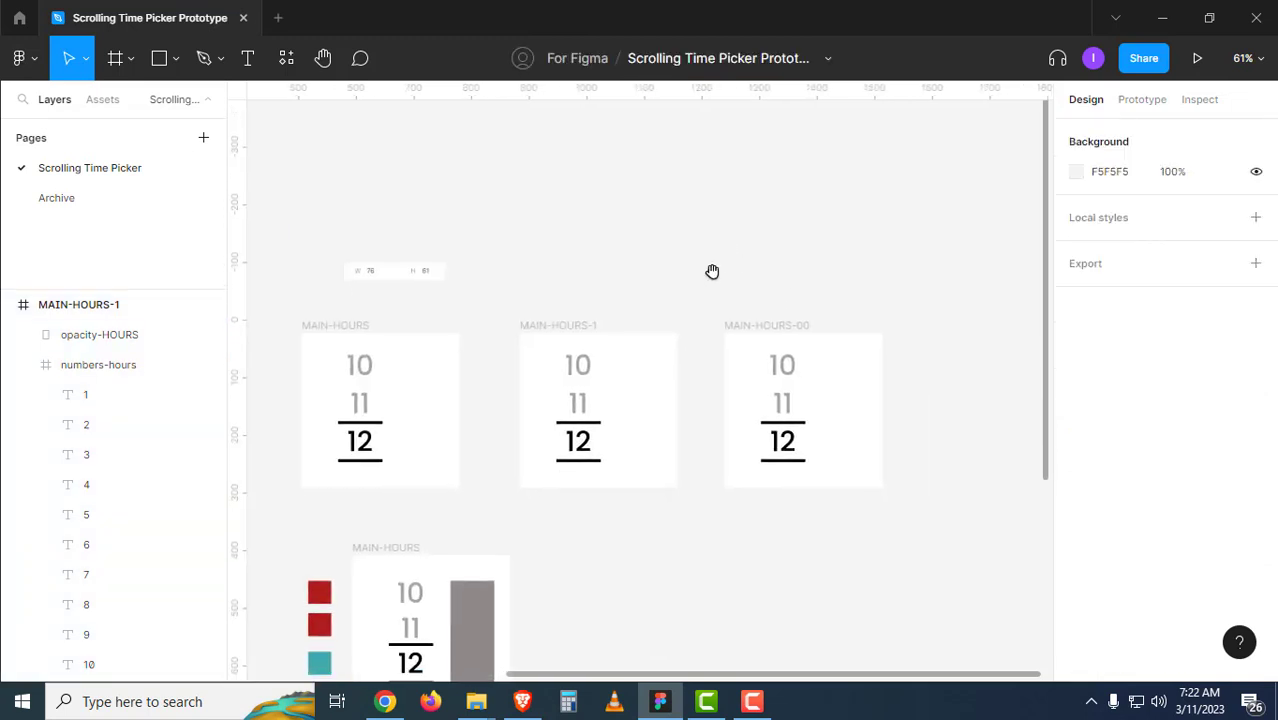
{"action": "left_click", "coordinate": [783, 448]}
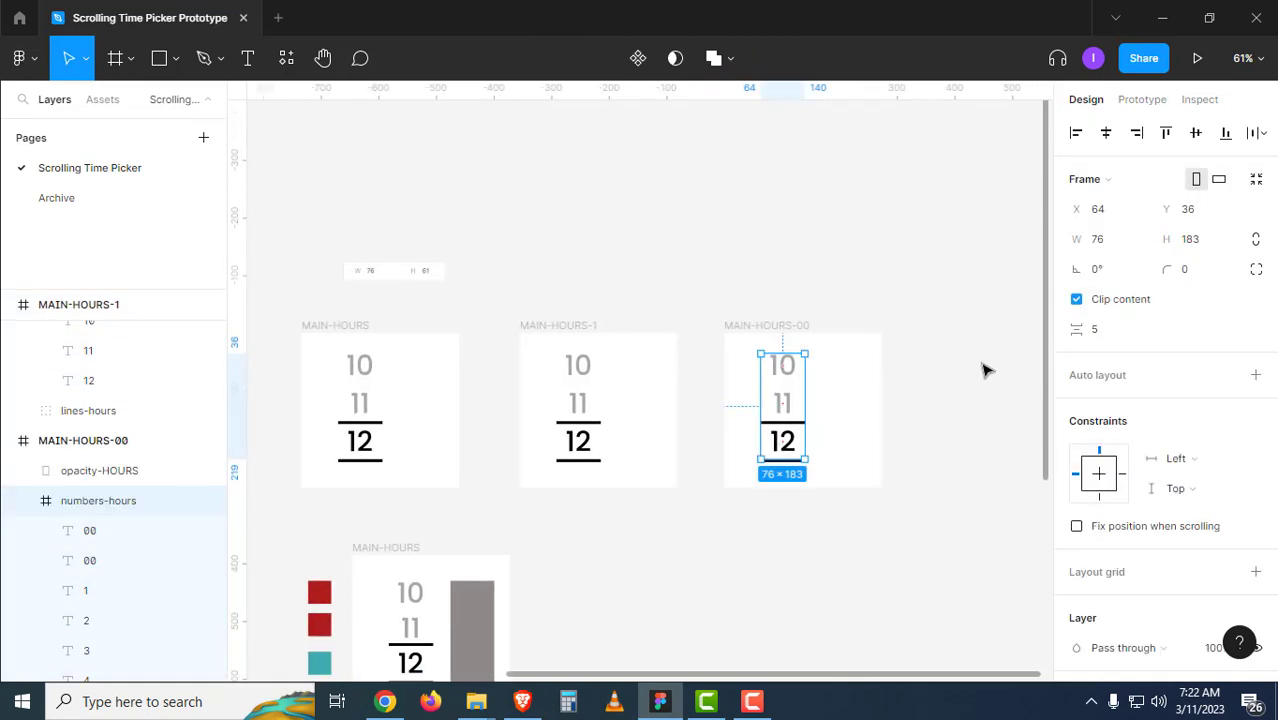
{"action": "left_click", "coordinate": [787, 305]}
{"action": "left_click", "coordinate": [790, 325]}
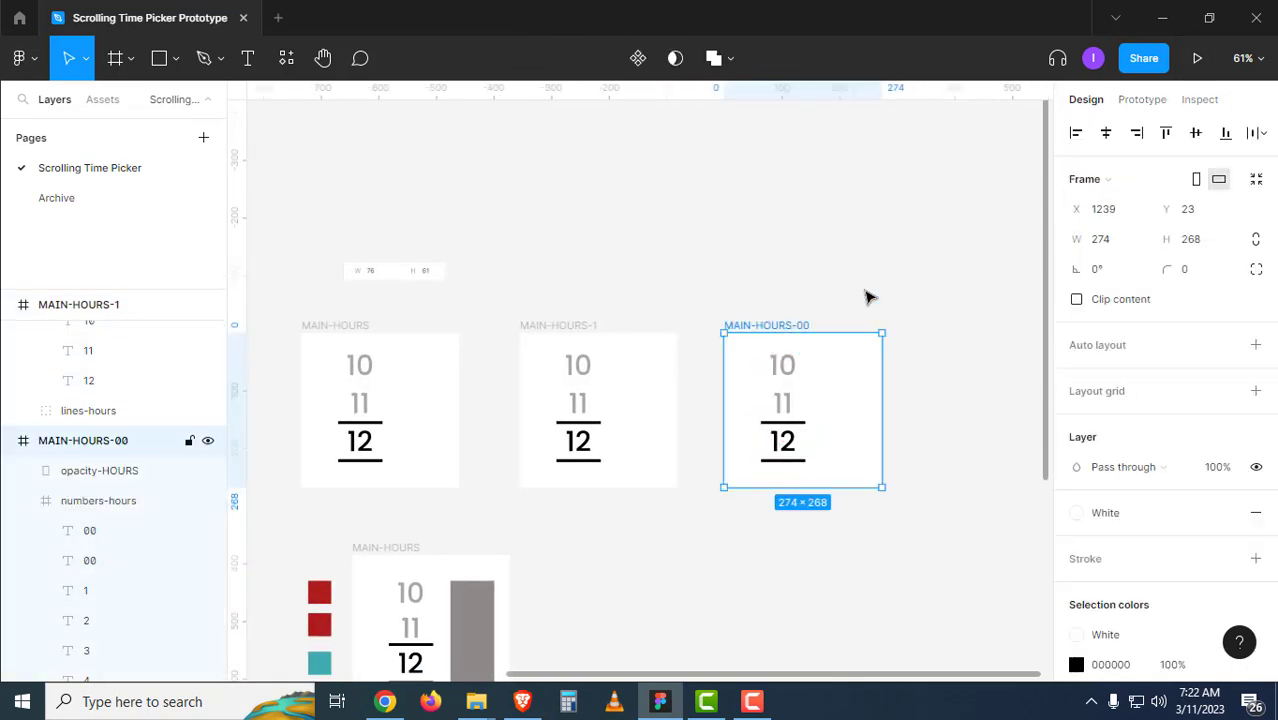
{"action": "left_click", "coordinate": [1197, 58]}
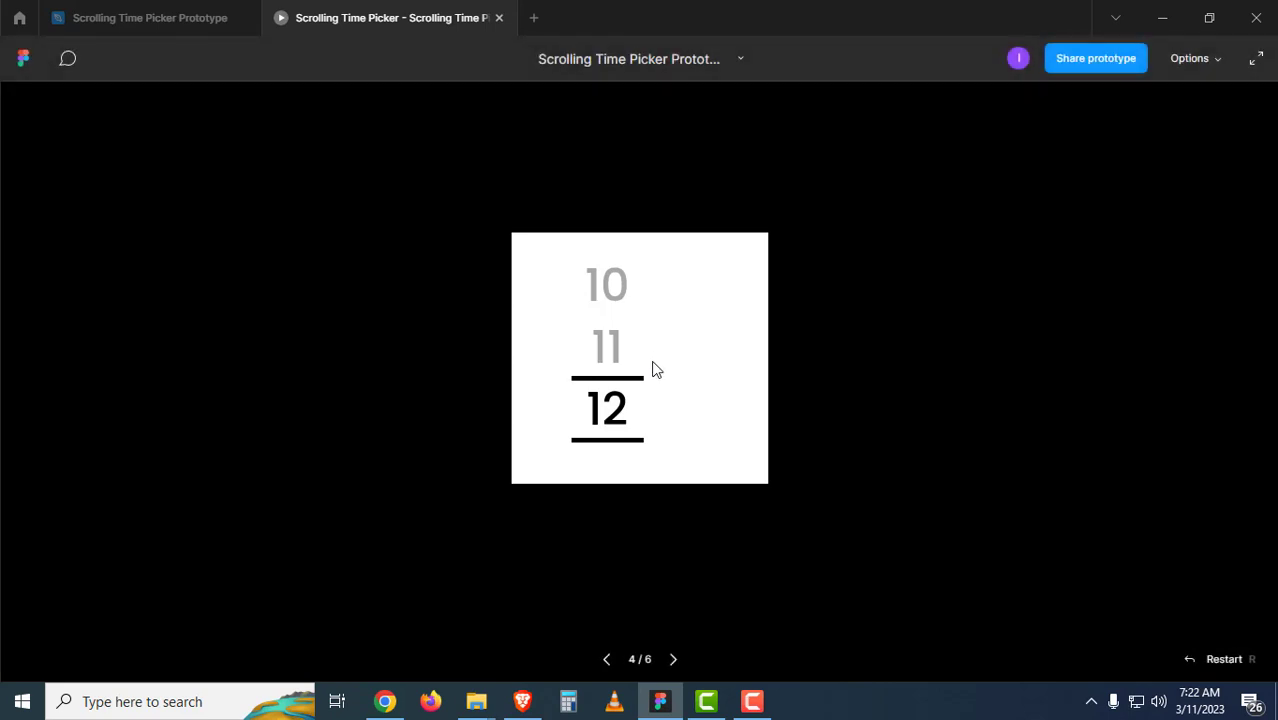
{"action": "scroll", "coordinate": [625, 459], "scroll_direction": "up", "scroll_amount": 7}
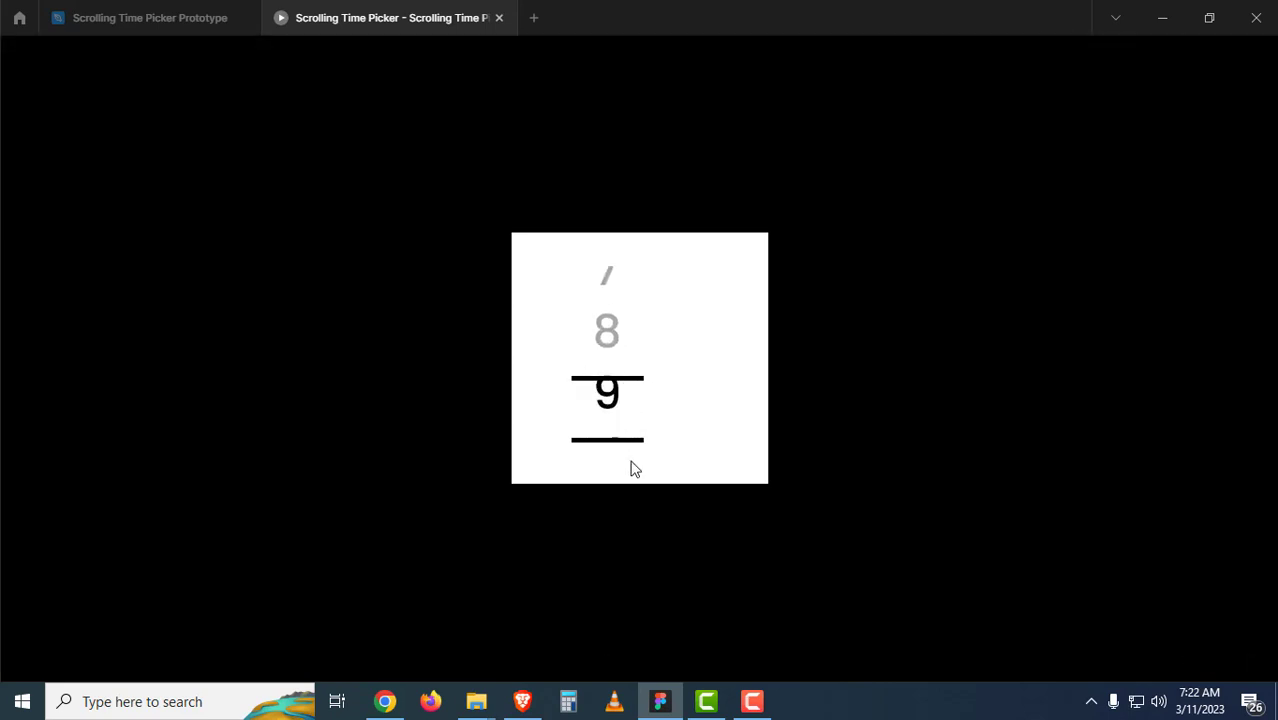
{"action": "scroll", "coordinate": [621, 443], "scroll_direction": "up", "scroll_amount": 4}
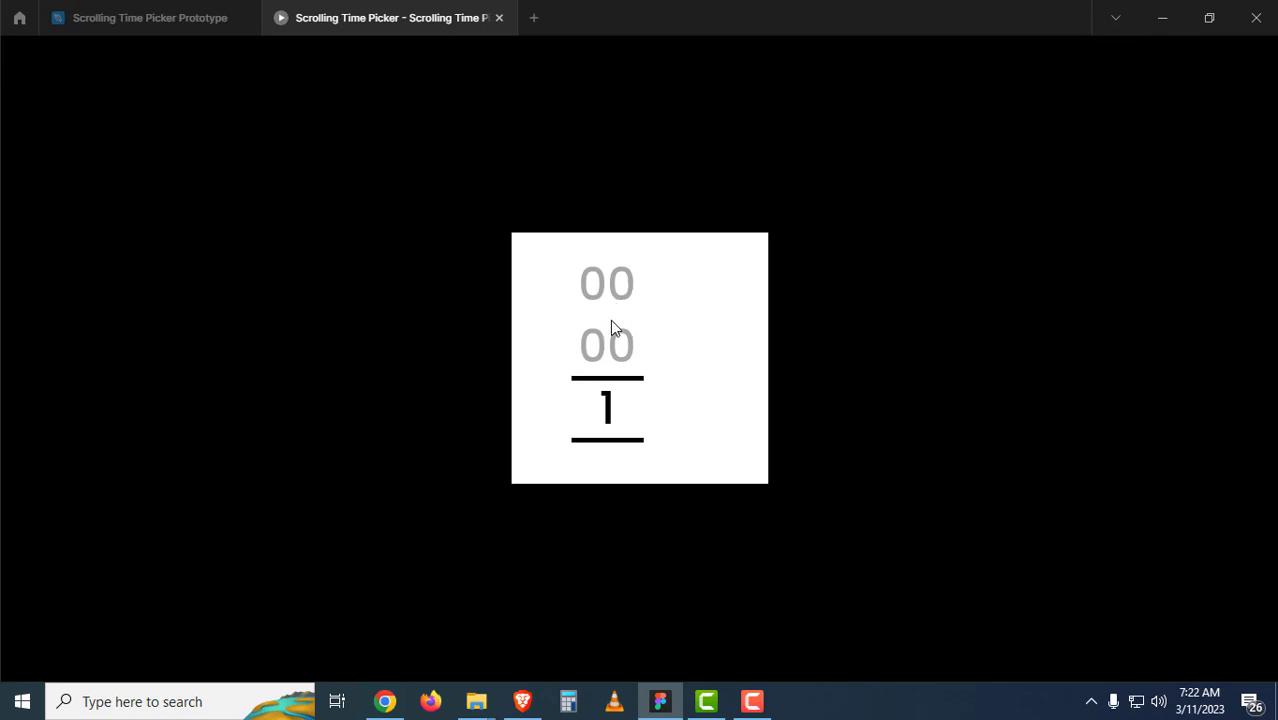
{"action": "left_click", "coordinate": [197, 25]}
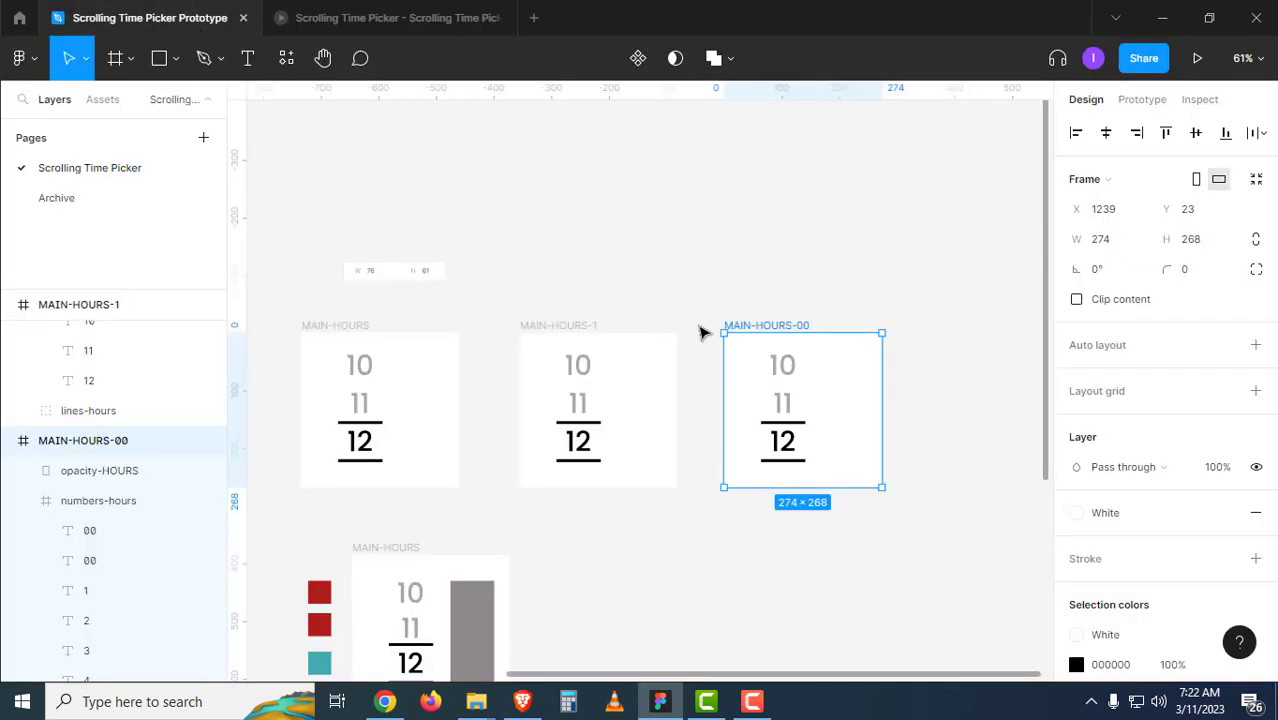
Duplicate the MAIN-HOURS-00 frame to its right, placing the copy at X 1572, Y 23.
{"action": "left_click", "coordinate": [747, 306]}
{"action": "left_click", "coordinate": [790, 465]}
{"action": "left_click", "coordinate": [790, 456]}
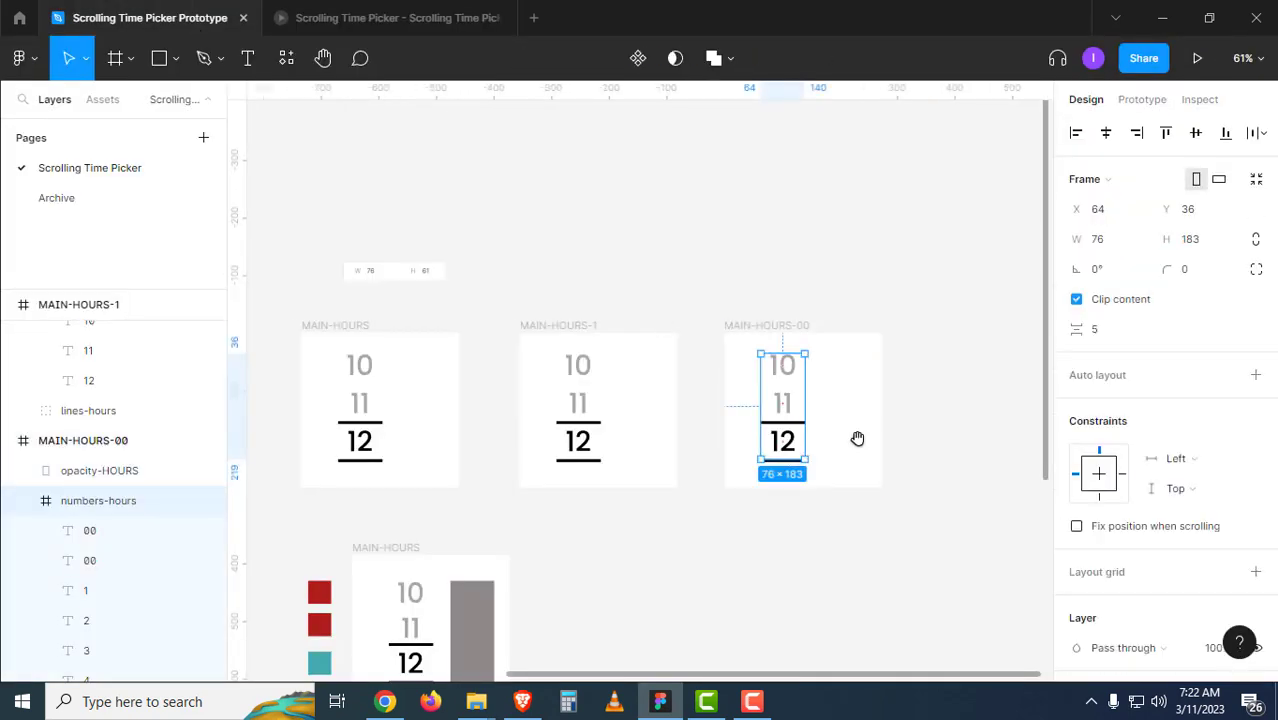
{"action": "left_click_drag", "start_coordinate": [871, 401], "coordinate": [704, 380]}
{"action": "left_click", "coordinate": [742, 328]}
{"action": "left_click", "coordinate": [615, 308]}
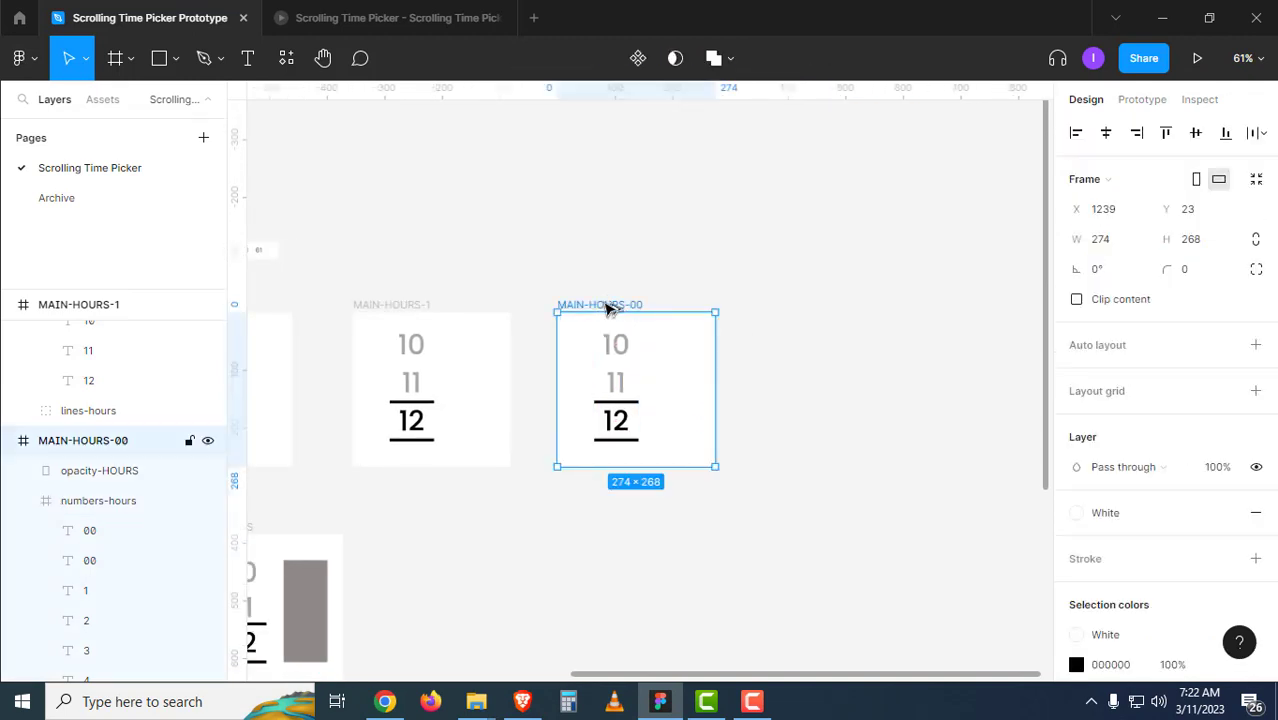
{"action": "left_click_drag", "start_coordinate": [615, 308], "coordinate": [812, 308], "text": "alt"}
Rename the duplicated hours frame as MAIN-HOURS-final.
{"action": "double_click", "coordinate": [810, 305]}
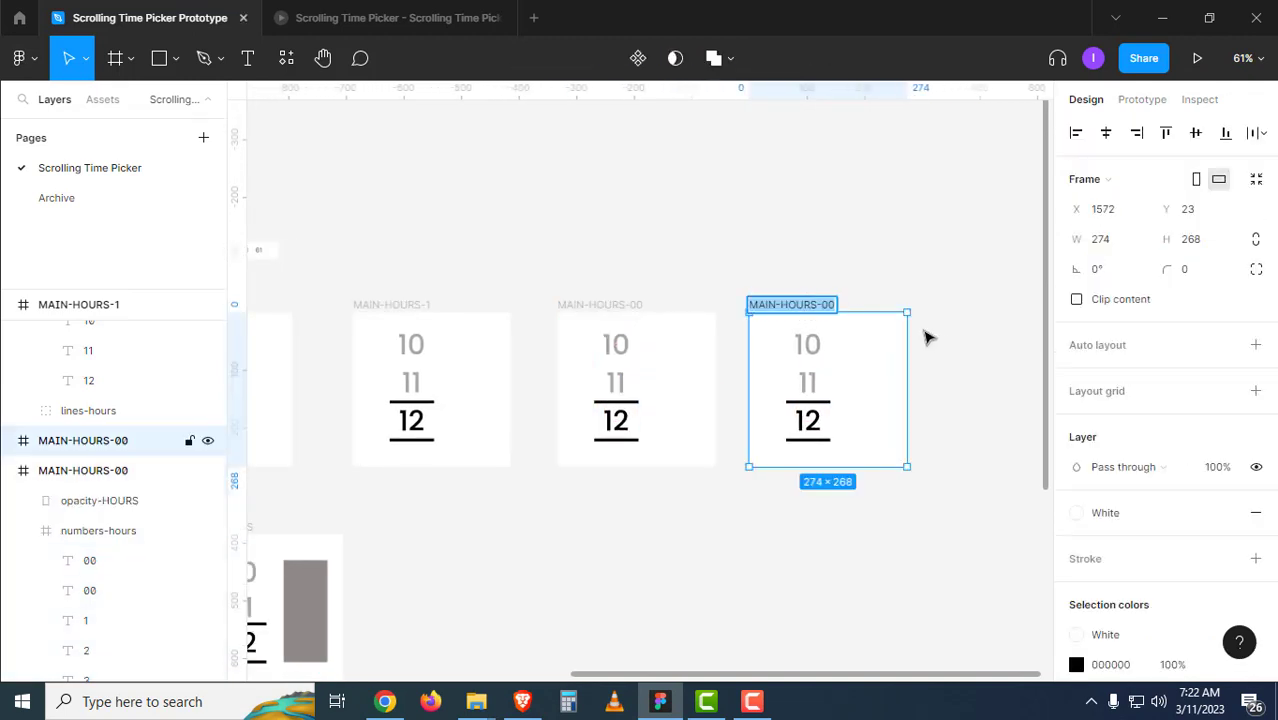
{"action": "key", "text": "BackSpace"}
{"action": "key", "text": "BackSpace"}
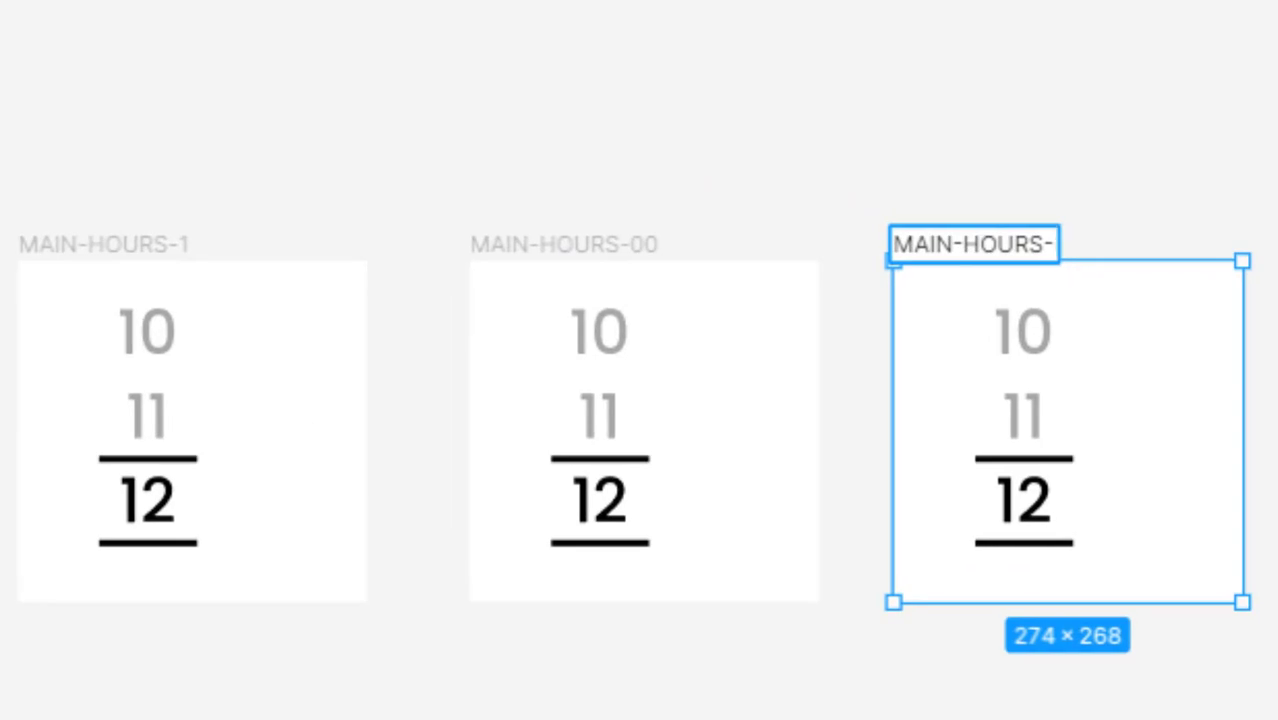
{"action": "type", "text": "final"}
{"action": "key", "text": "Return"}
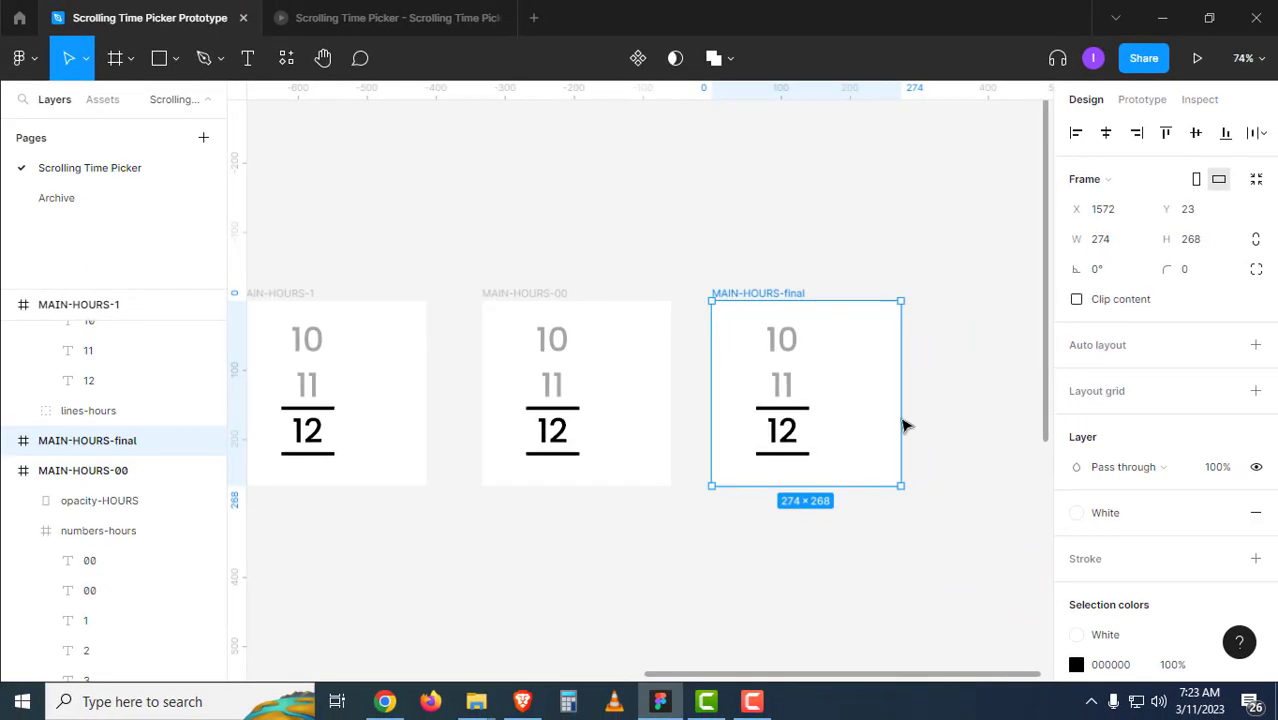
Turn off content clipping on the numbers-hours frame inside MAIN-HOURS-final.
{"action": "left_click", "coordinate": [991, 508]}
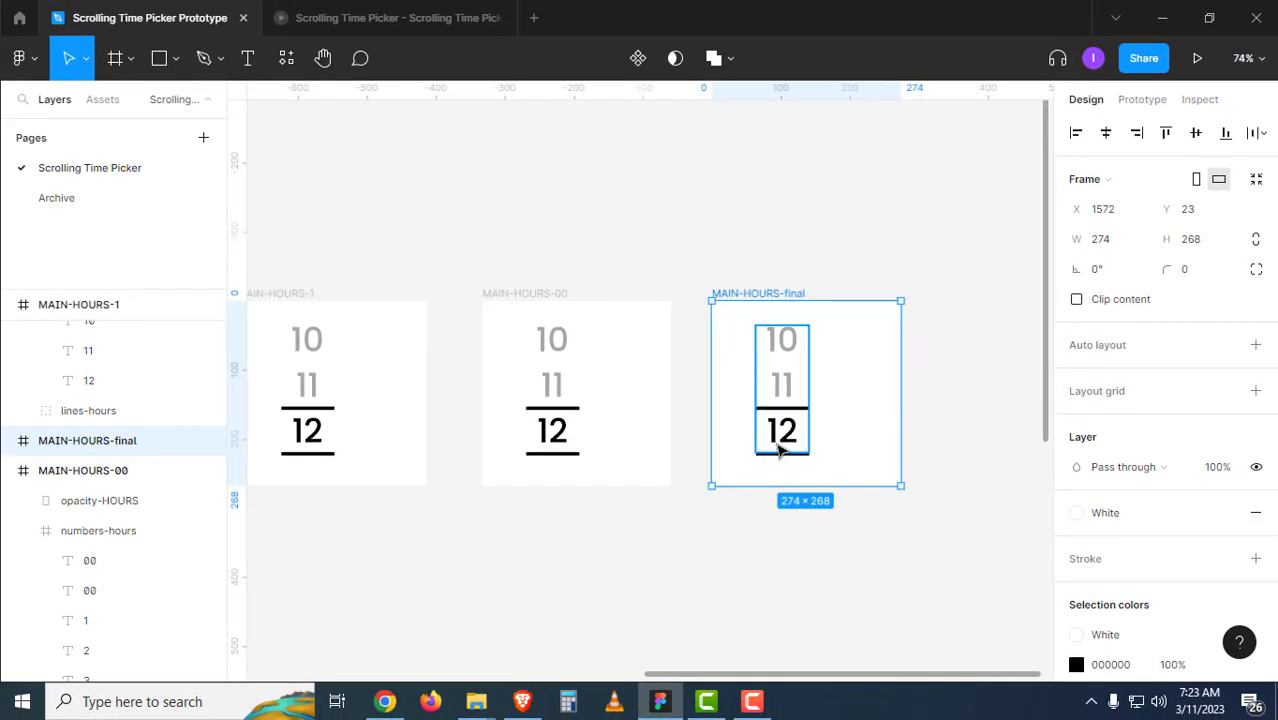
{"action": "left_click", "coordinate": [1108, 303]}
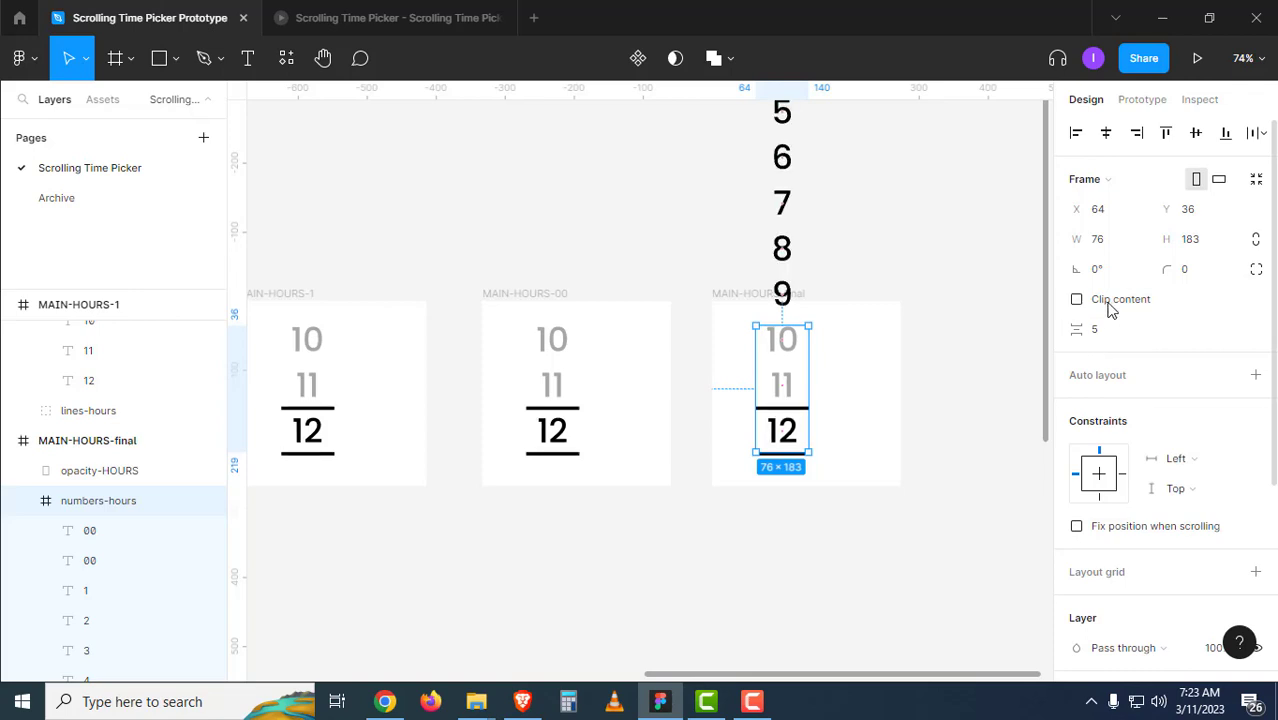
{"action": "left_click", "coordinate": [958, 290]}
Set the opacity of the two 00 entries above the hour 1 in MAIN-HOURS-final to 0%.
{"action": "scroll", "coordinate": [958, 290], "scroll_direction": "up", "scroll_amount": 8}
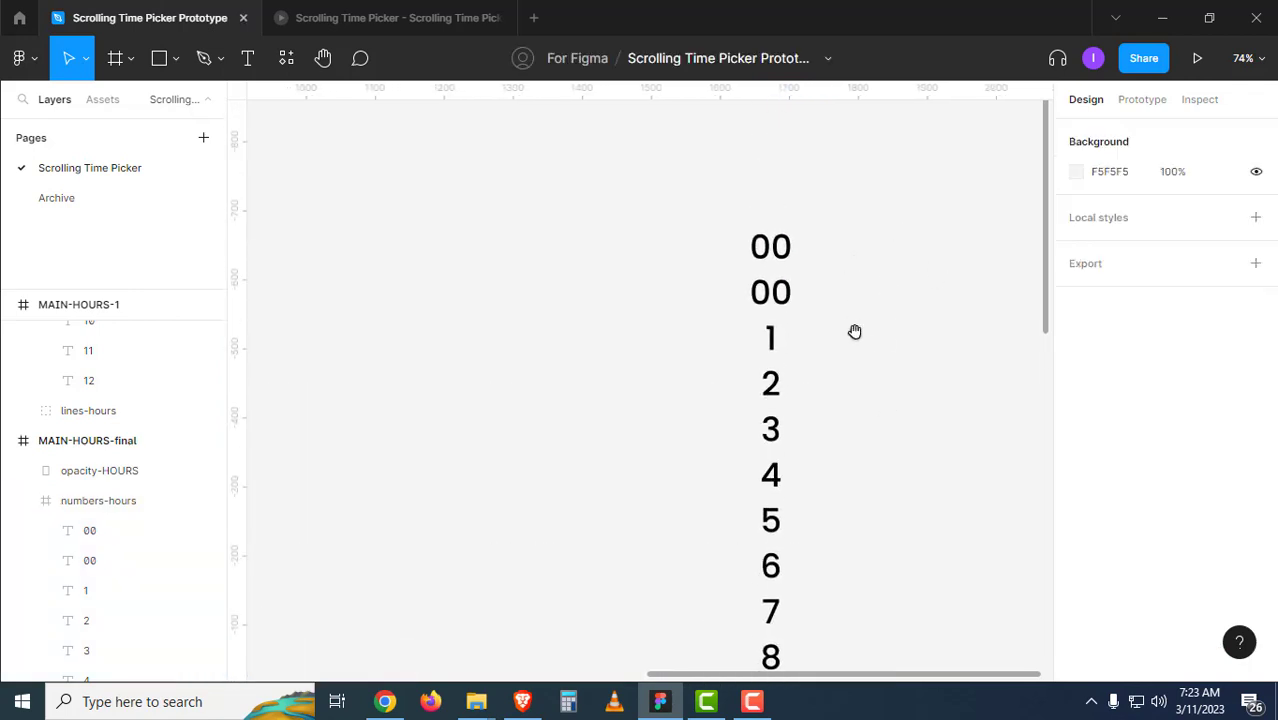
{"action": "left_click", "coordinate": [789, 291]}
{"action": "left_click", "coordinate": [785, 305], "text": "shift"}
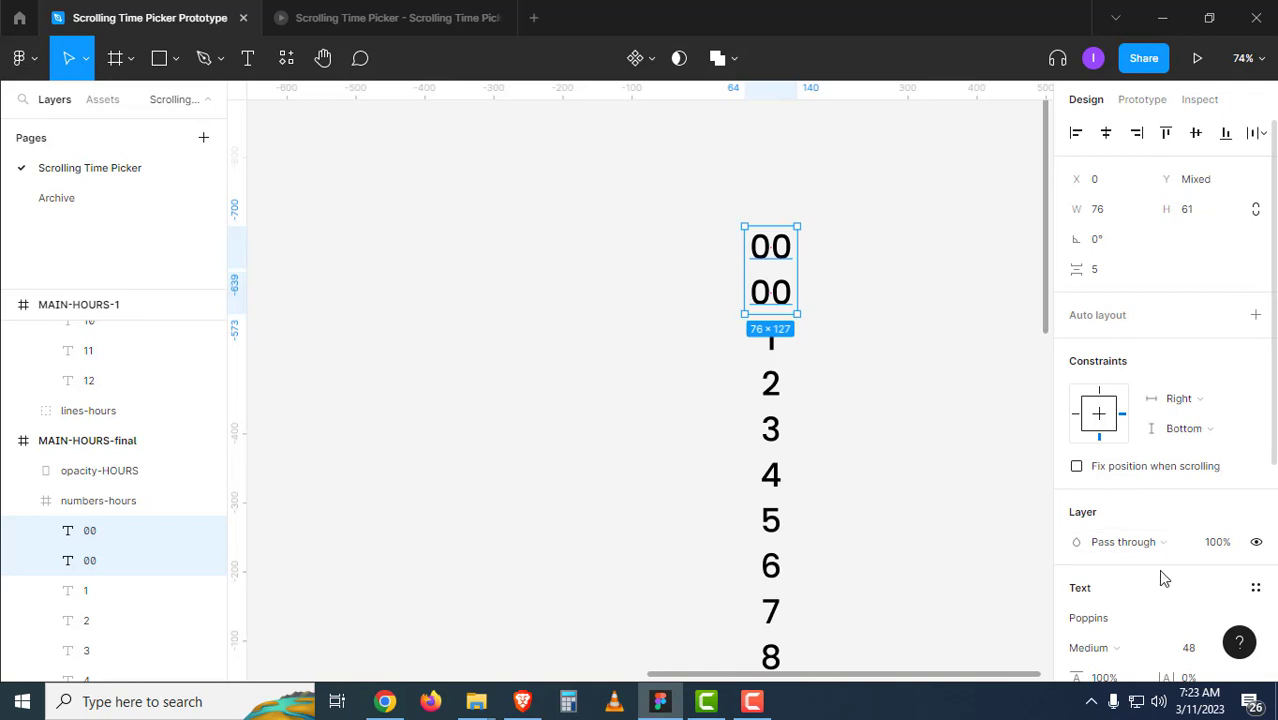
{"action": "scroll", "coordinate": [1161, 551], "scroll_direction": "down", "scroll_amount": 2}
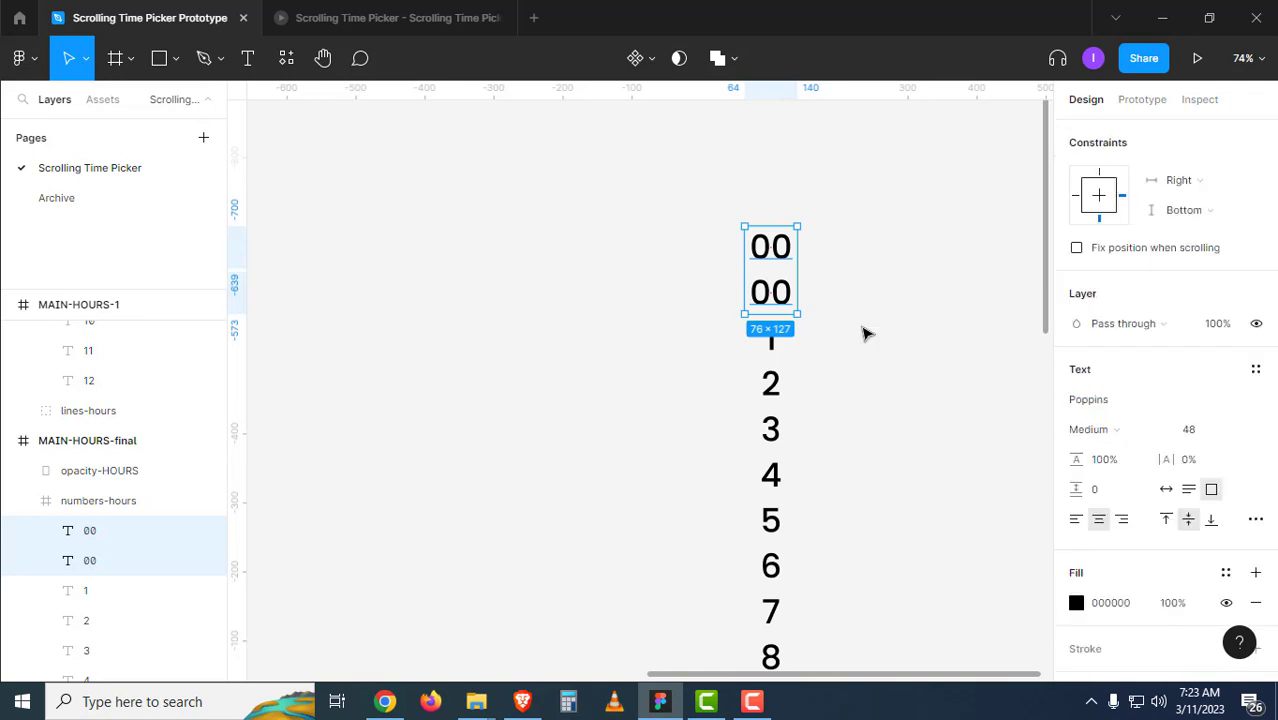
{"action": "key", "text": "0"}
{"action": "key", "text": "0"}
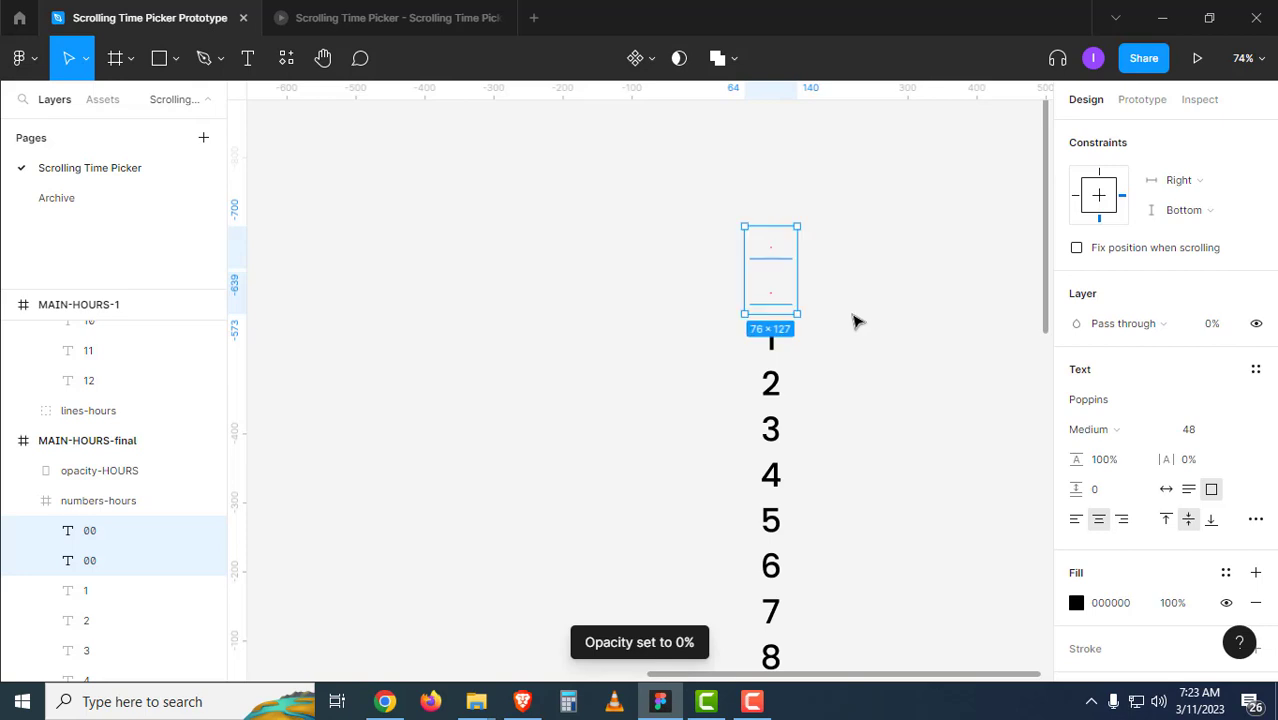
Turn content clipping back on for the numbers-hours frame inside MAIN-HOURS-final.
{"action": "left_click", "coordinate": [873, 262]}
{"action": "scroll", "coordinate": [847, 340], "scroll_direction": "down", "scroll_amount": 5}
{"action": "left_click", "coordinate": [790, 487]}
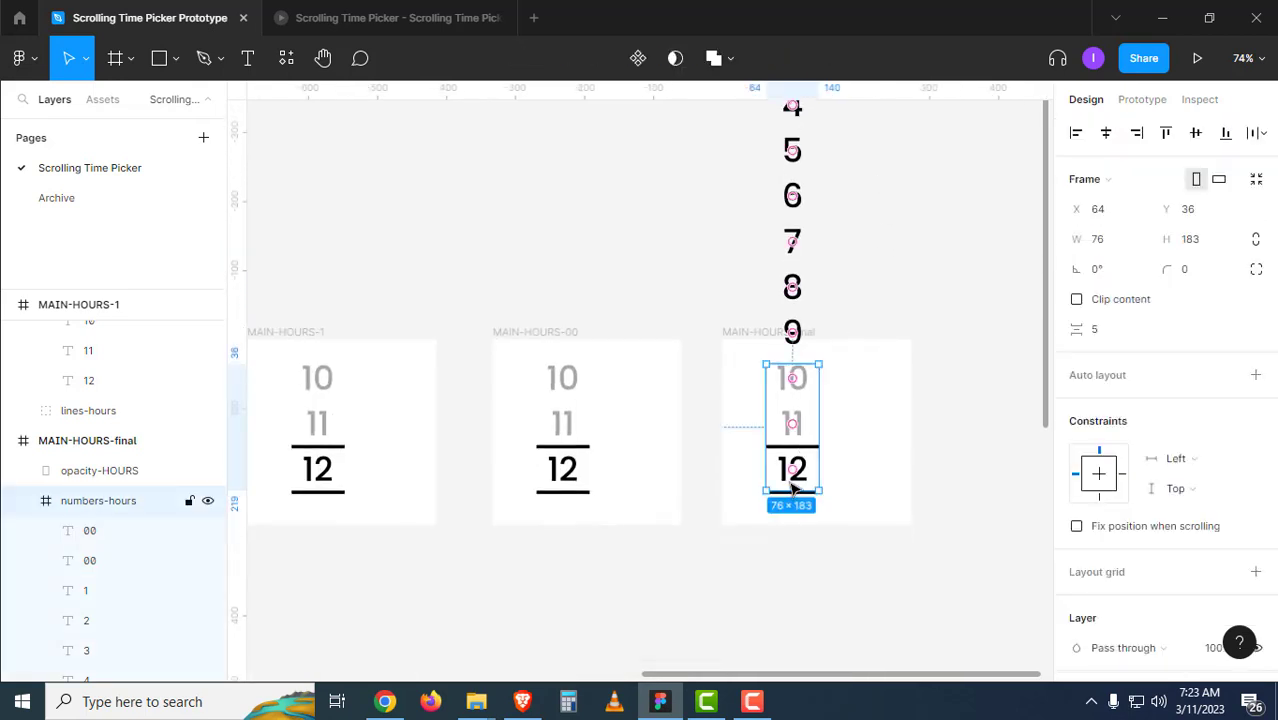
{"action": "left_click", "coordinate": [1077, 300]}
{"action": "left_click", "coordinate": [979, 380]}
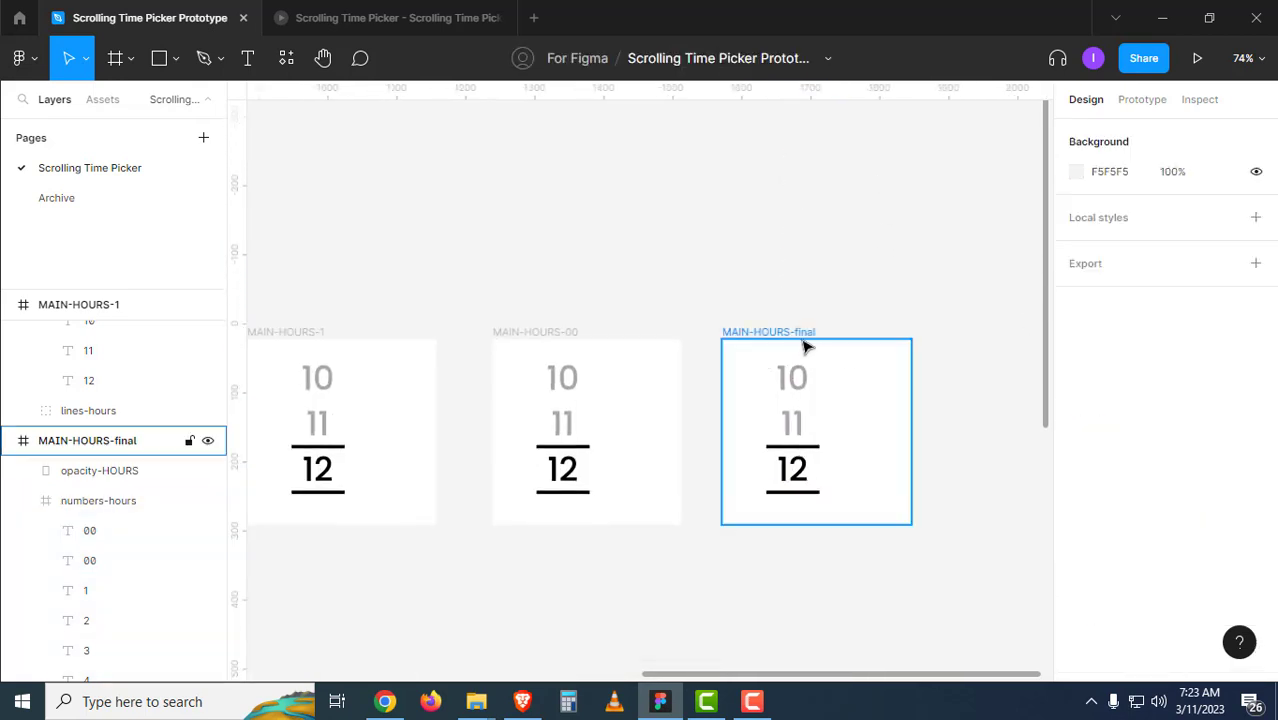
Preview the MAIN-HOURS-final frame and scroll its hours back toward the start of the list.
{"action": "left_click", "coordinate": [806, 333]}
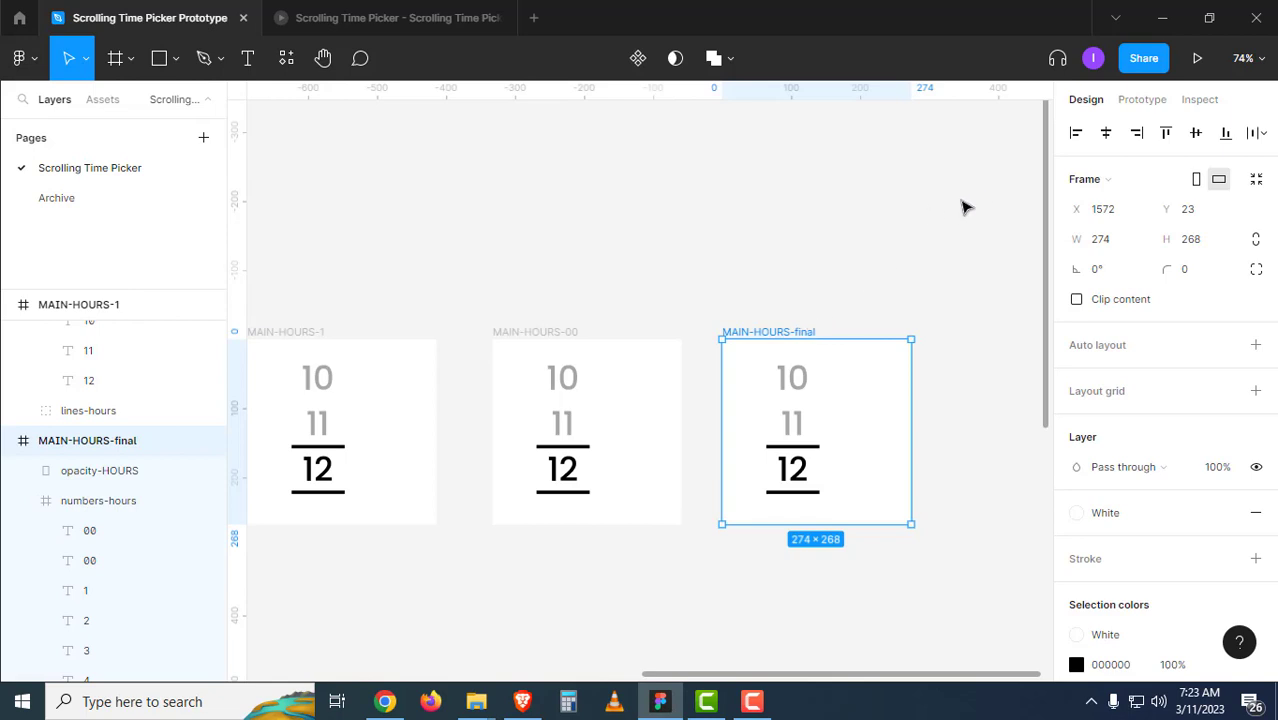
{"action": "left_click", "coordinate": [1193, 62]}
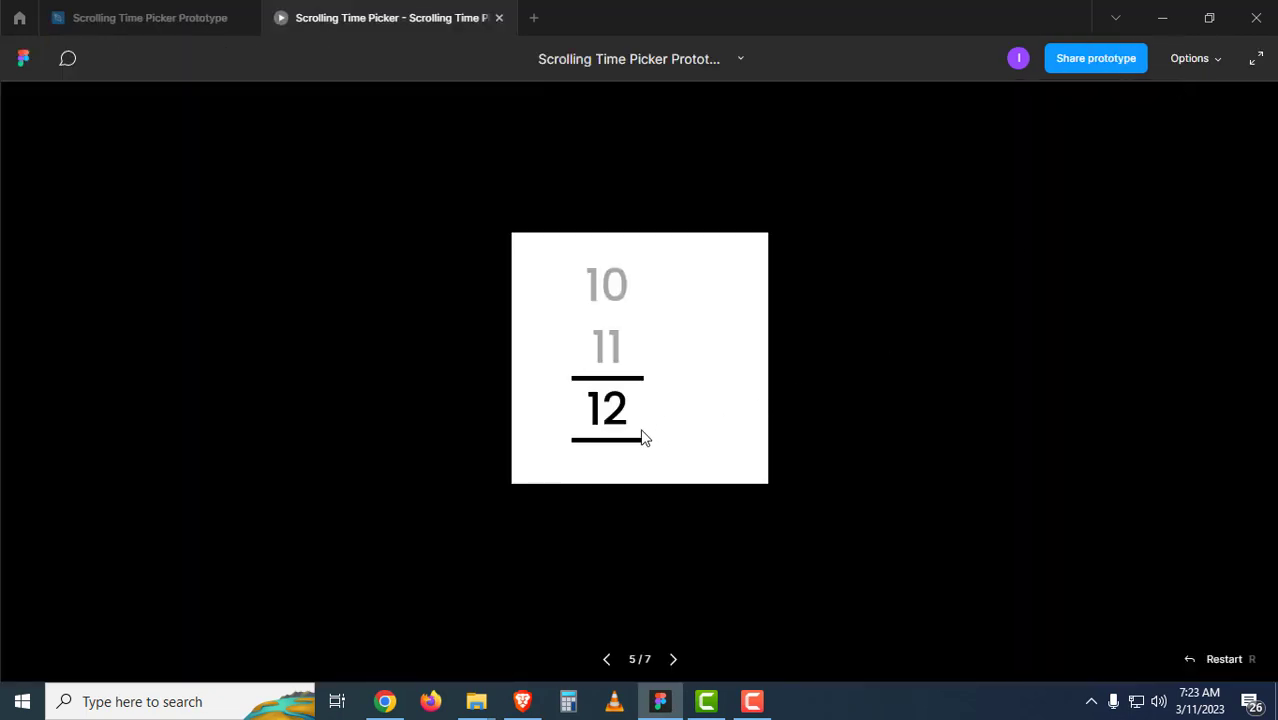
{"action": "left_click_drag", "start_coordinate": [636, 391], "coordinate": [609, 472]}
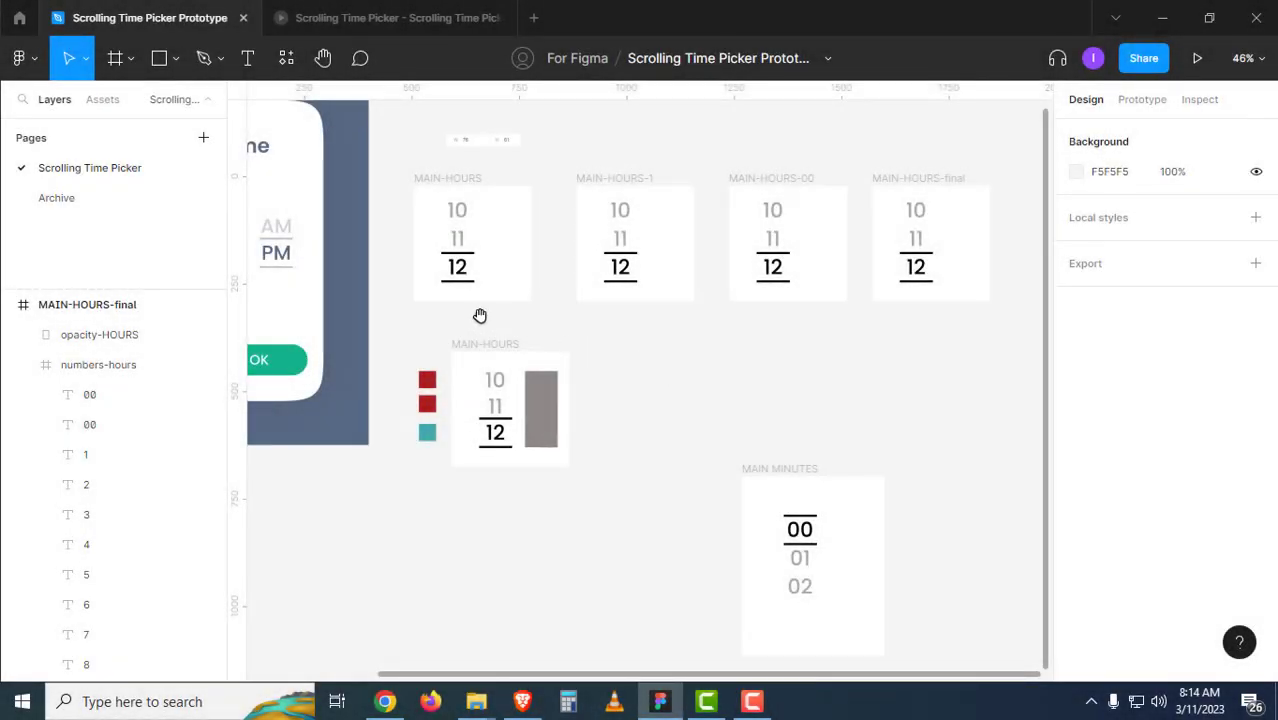
Duplicate the MAIN-HOURS-final frame into the empty area beside MAIN MINUTES, placing the copy at X 1860, Y 714.
{"action": "left_click_drag", "start_coordinate": [440, 307], "coordinate": [460, 335]}
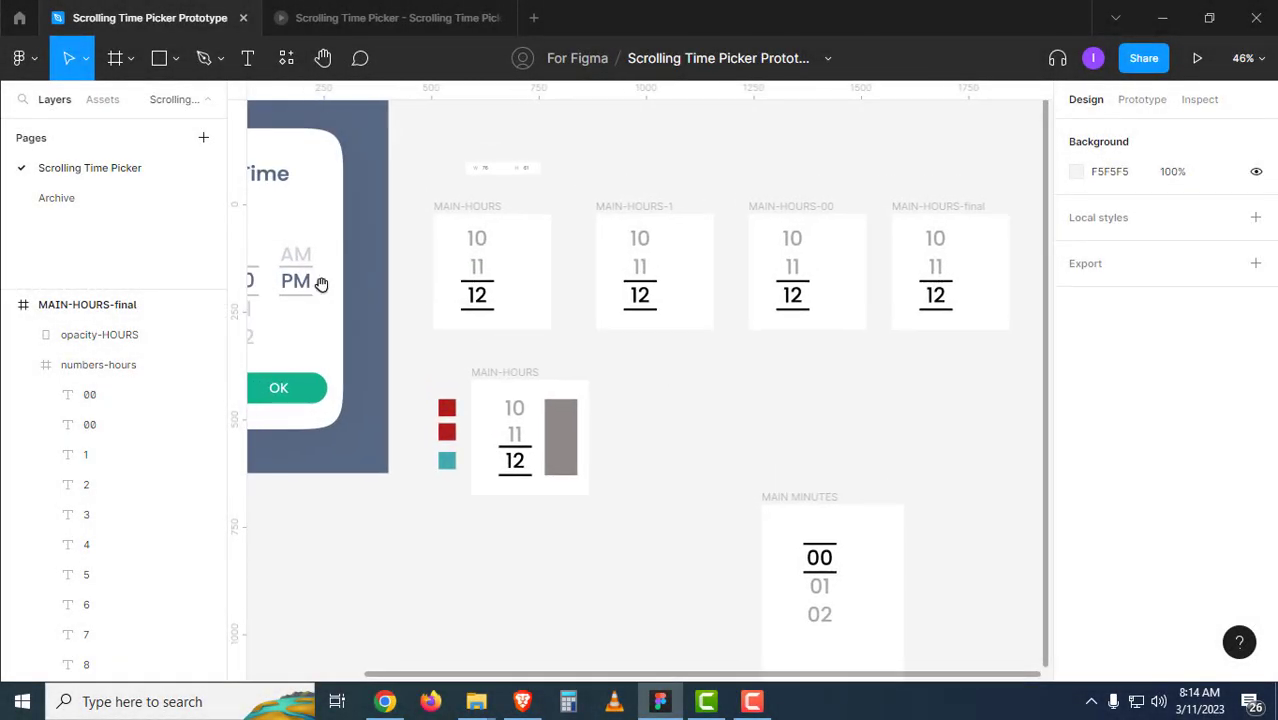
{"action": "scroll", "coordinate": [442, 317], "scroll_direction": "left", "scroll_amount": 2}
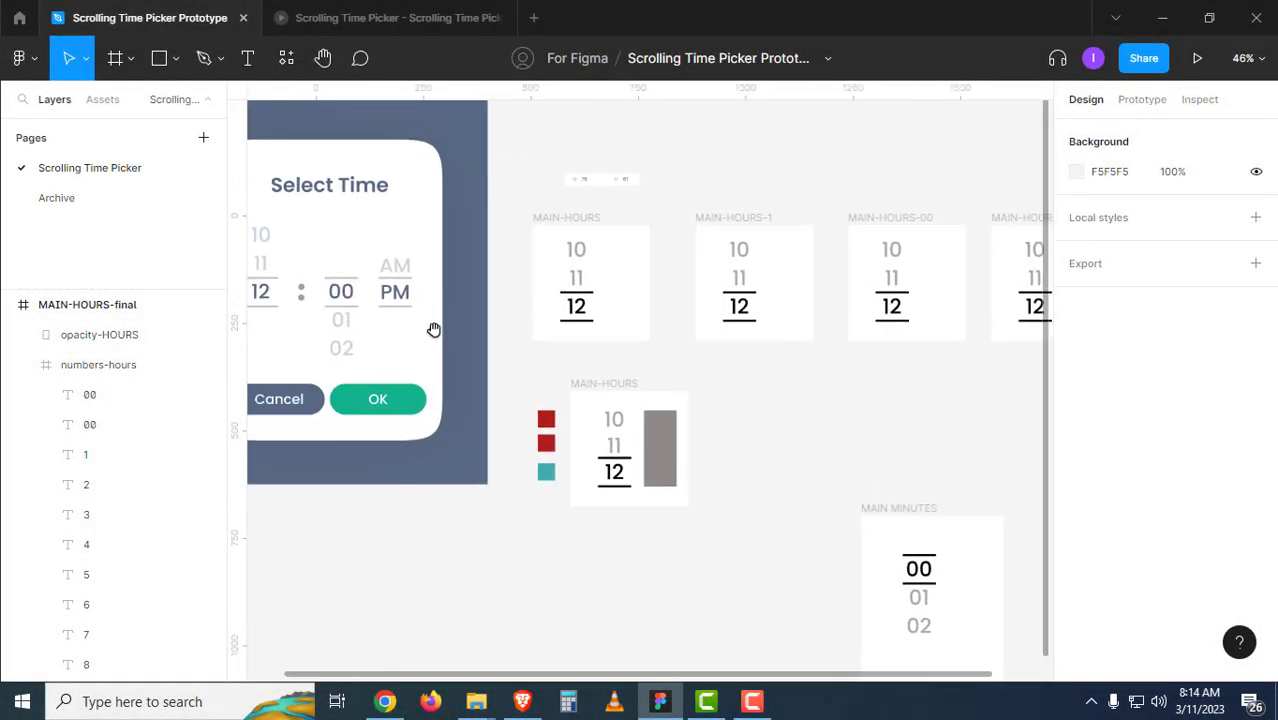
{"action": "scroll", "coordinate": [485, 331], "scroll_direction": "left", "scroll_amount": 2}
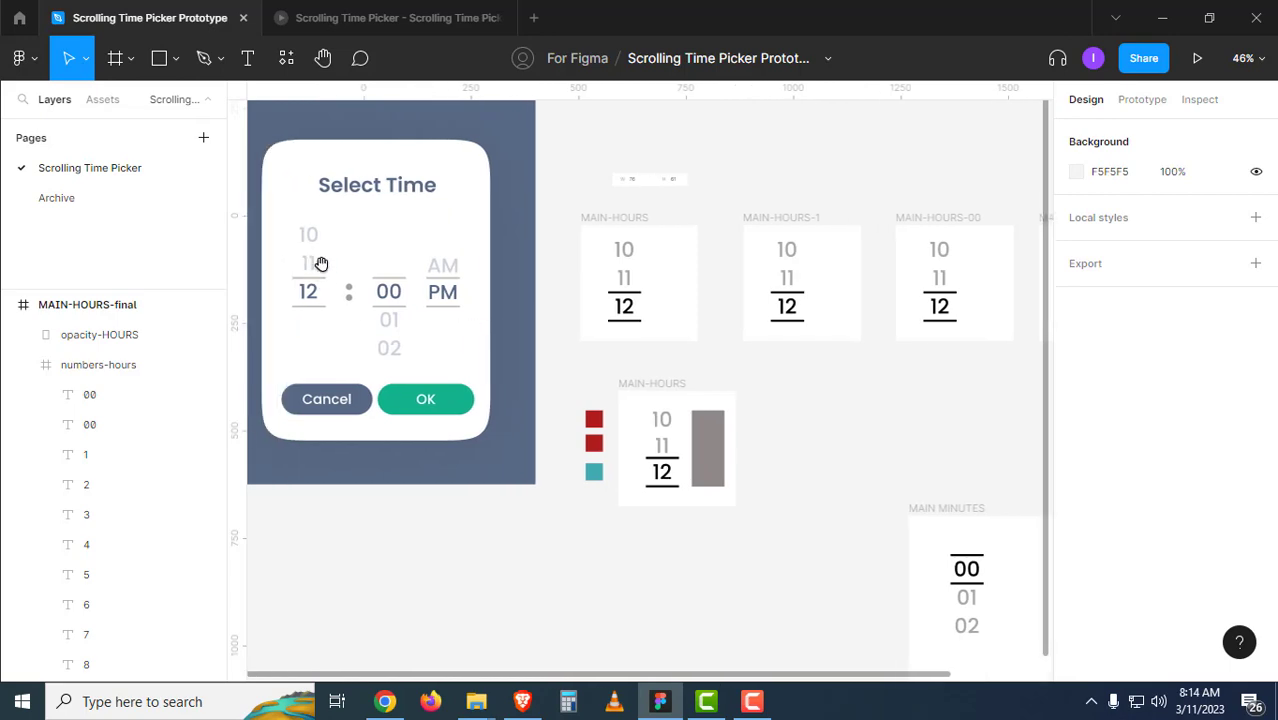
{"action": "scroll", "coordinate": [473, 358], "scroll_direction": "right", "scroll_amount": 5}
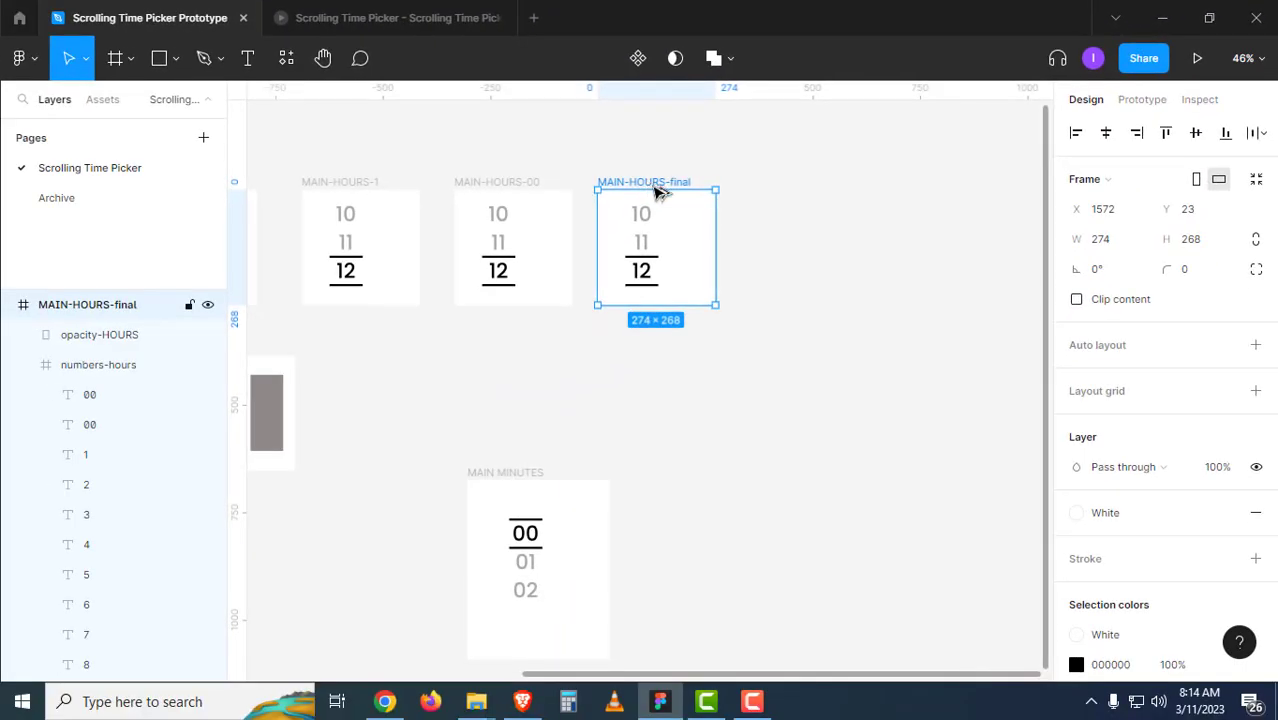
{"action": "left_click_drag", "start_coordinate": [299, 298], "coordinate": [489, 719]}
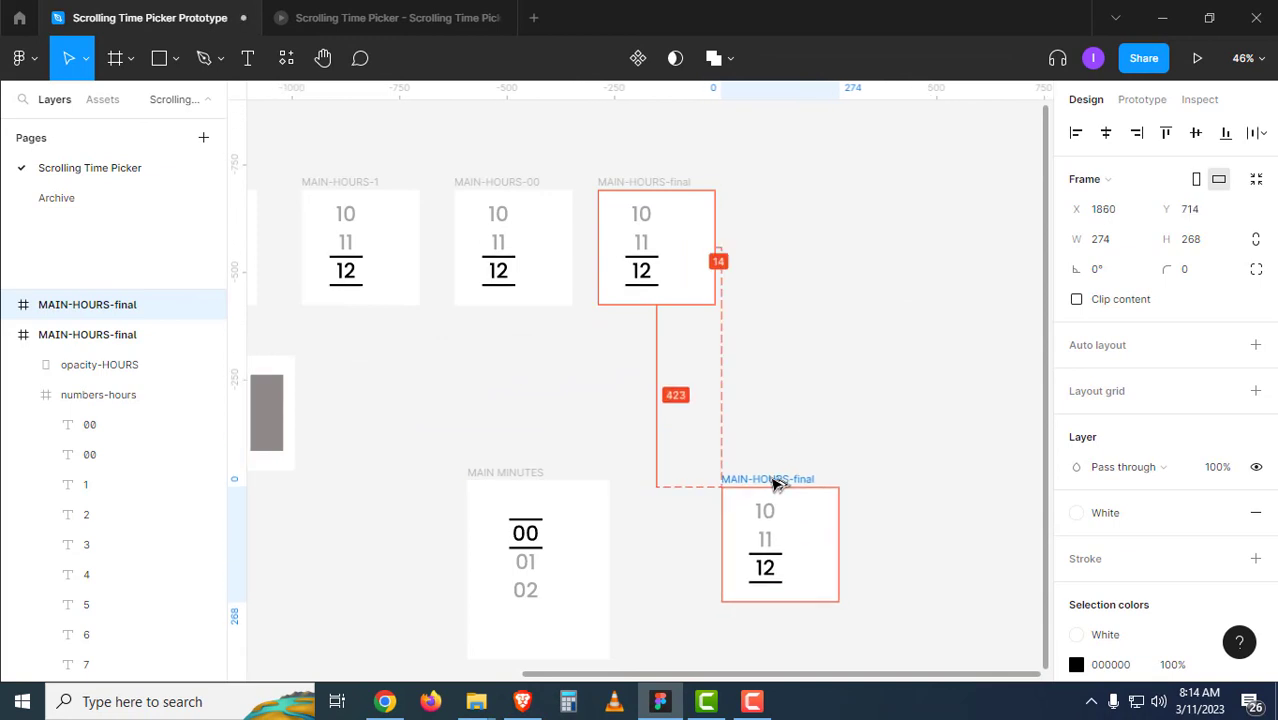
{"action": "left_click_drag", "start_coordinate": [773, 484], "coordinate": [773, 484]}
Turn off content clipping on the numbers-hours frame inside the copied MAIN-HOURS-final frame.
{"action": "left_click_drag", "start_coordinate": [835, 447], "coordinate": [727, 233]}
{"action": "scroll", "coordinate": [688, 360], "scroll_direction": "up", "scroll_amount": 3}
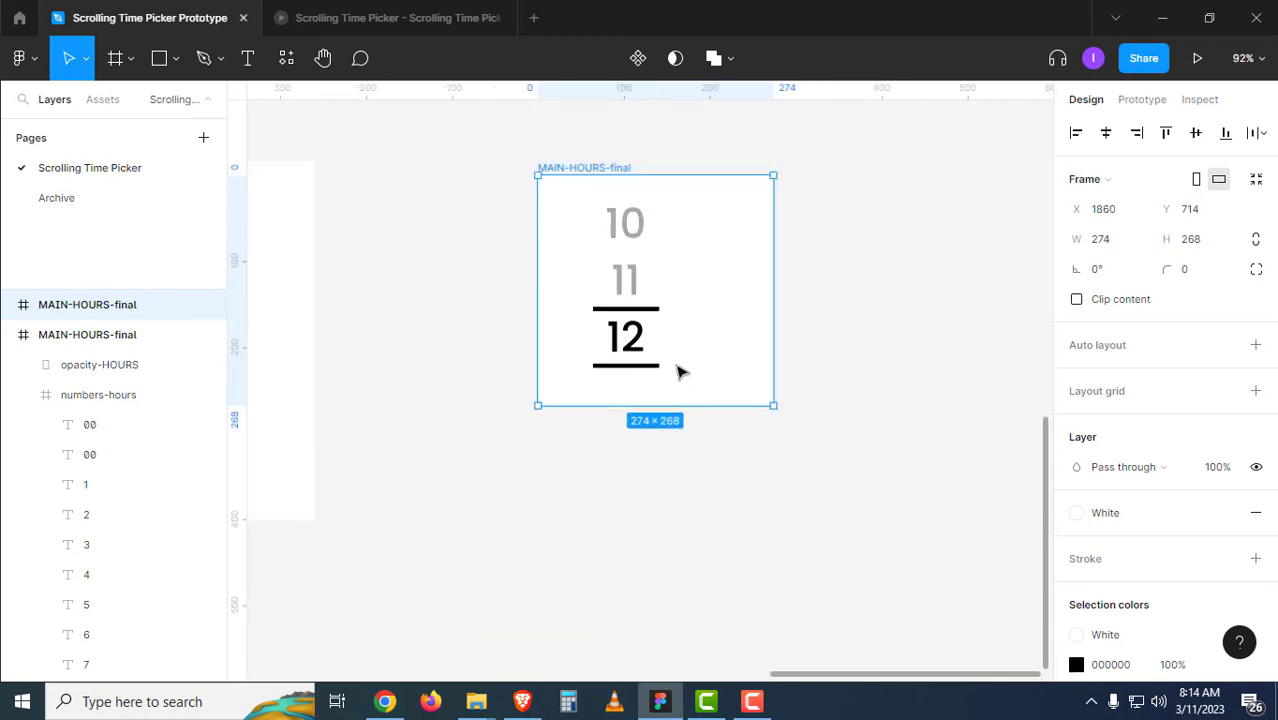
{"action": "double_click", "coordinate": [626, 343]}
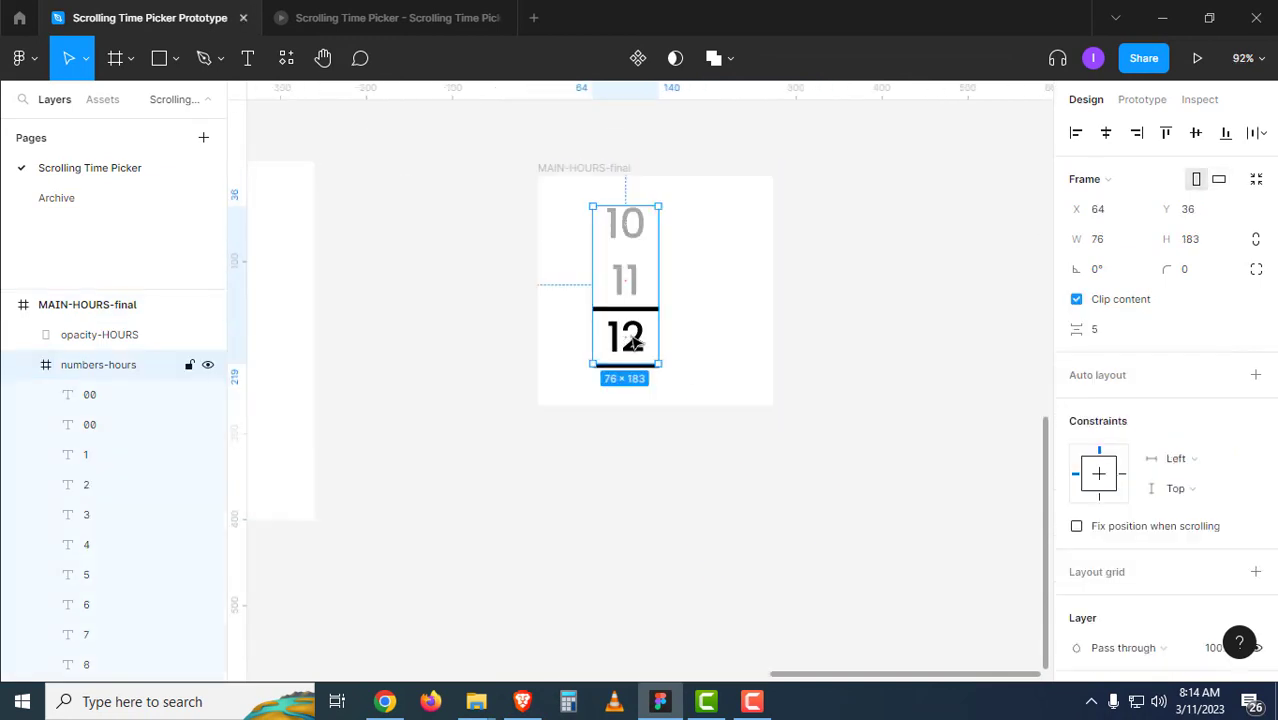
{"action": "left_click", "coordinate": [1078, 300]}
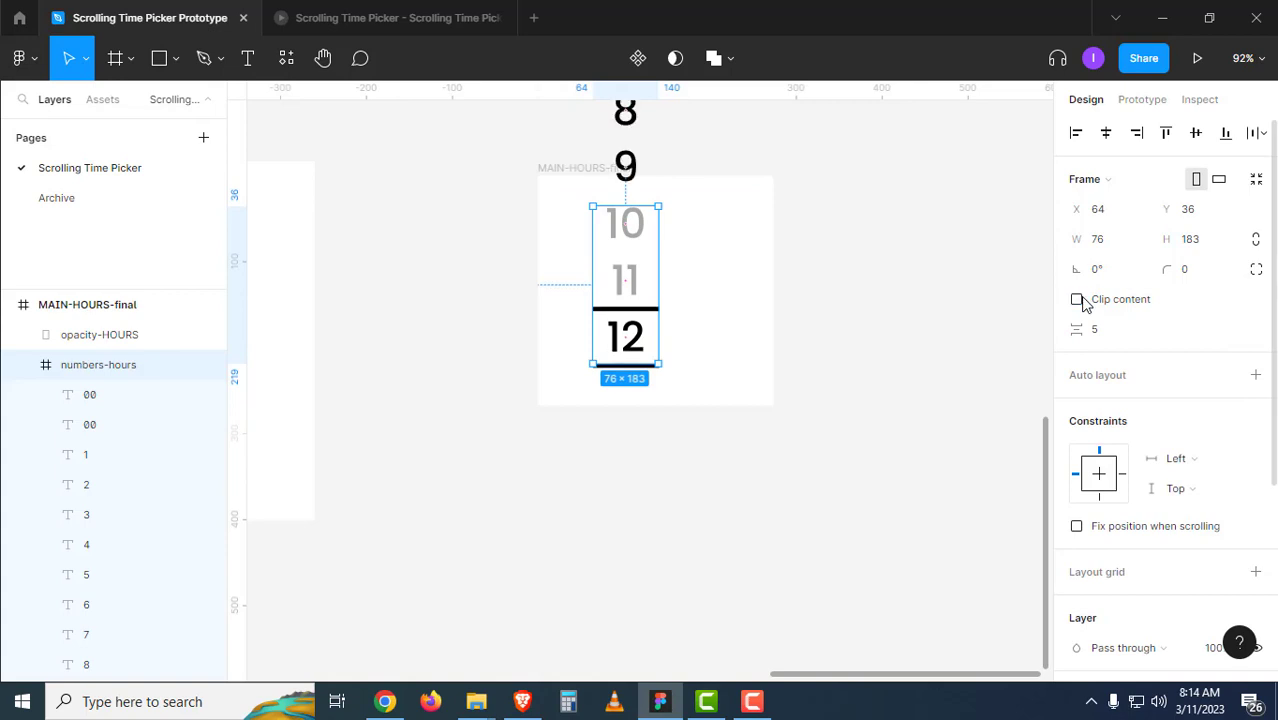
{"action": "left_click", "coordinate": [789, 312]}
{"action": "left_click_drag", "start_coordinate": [775, 289], "coordinate": [762, 457]}
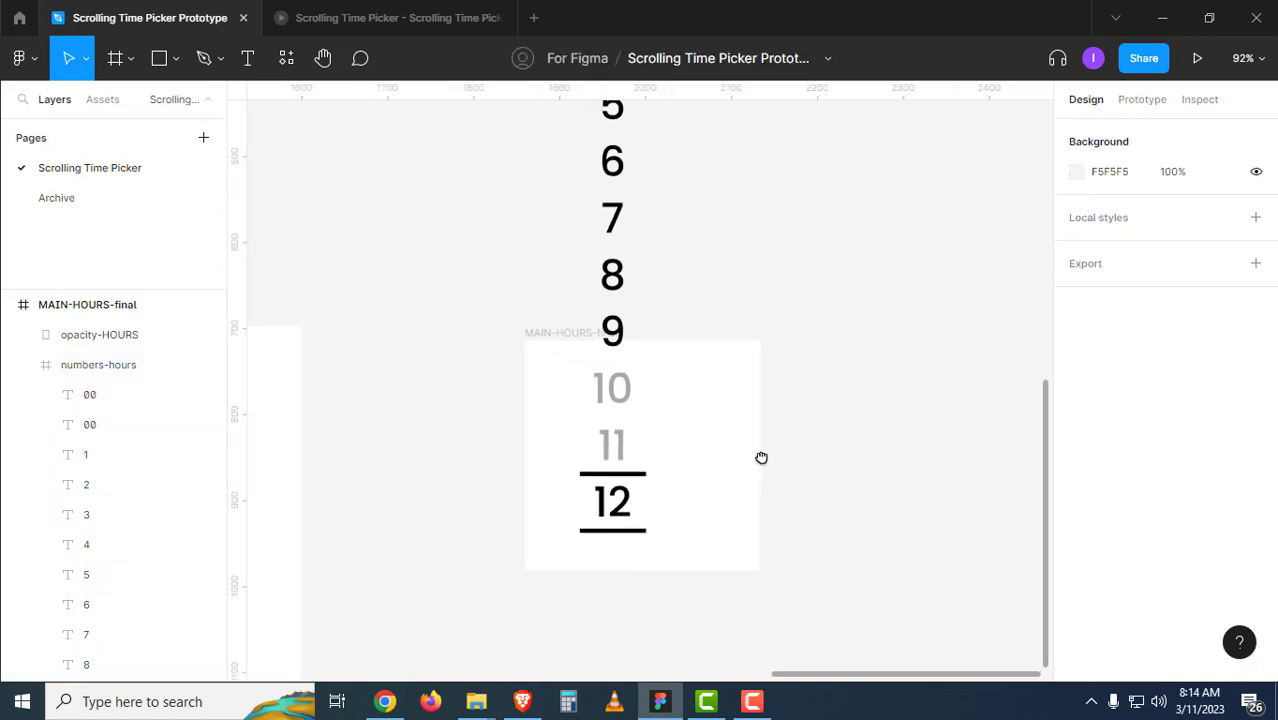
Delete the two hidden 00 entries and the hours 1 to 8 from the copied frame's numbers-hours list.
{"action": "left_click", "coordinate": [625, 341]}
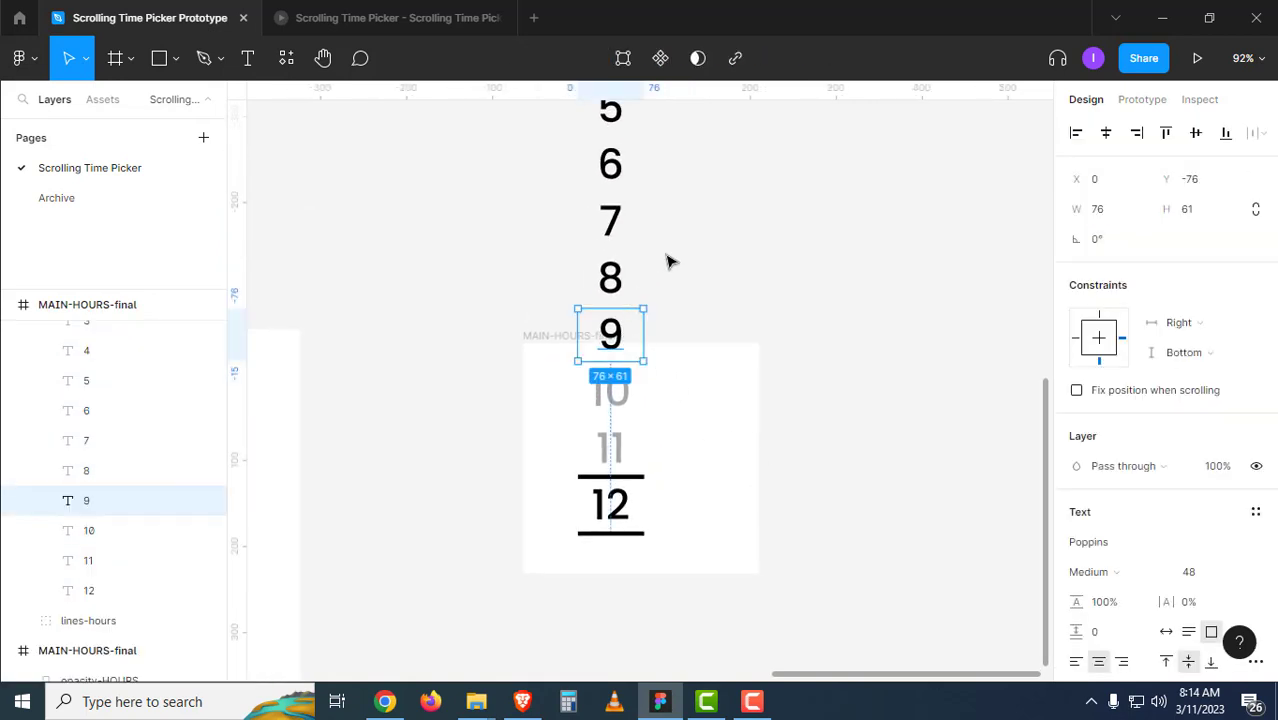
{"action": "left_click_drag", "start_coordinate": [672, 240], "coordinate": [727, 548]}
{"action": "left_click_drag", "start_coordinate": [619, 149], "coordinate": [700, 509]}
{"action": "left_click_drag", "start_coordinate": [734, 258], "coordinate": [731, 372]}
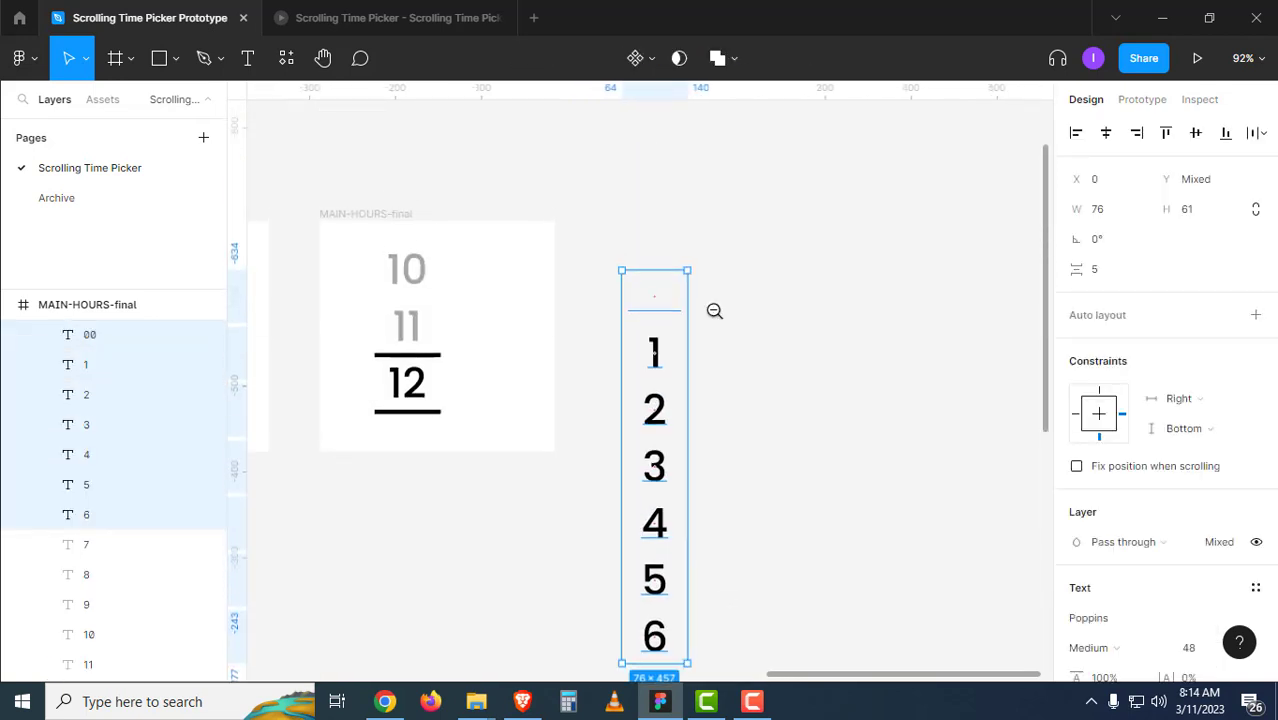
{"action": "left_click", "coordinate": [713, 310], "text": "alt"}
{"action": "left_click_drag", "start_coordinate": [649, 191], "coordinate": [721, 549]}
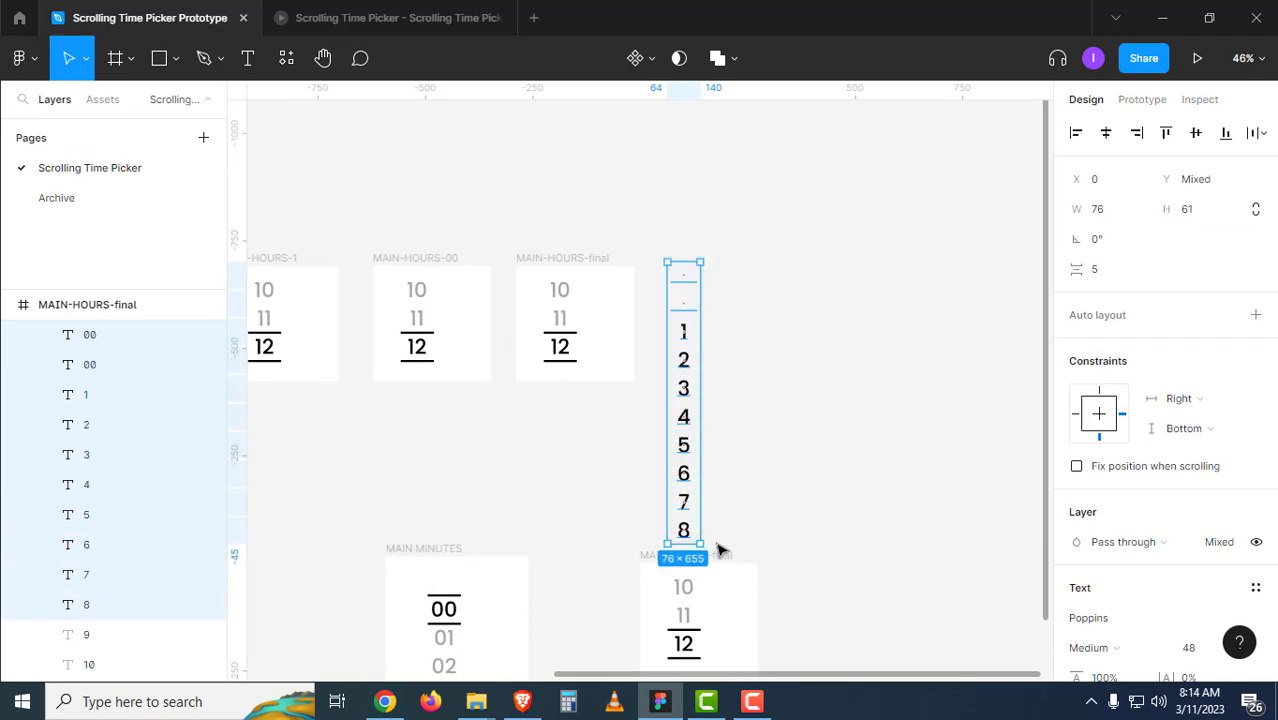
{"action": "key", "text": "Delete"}
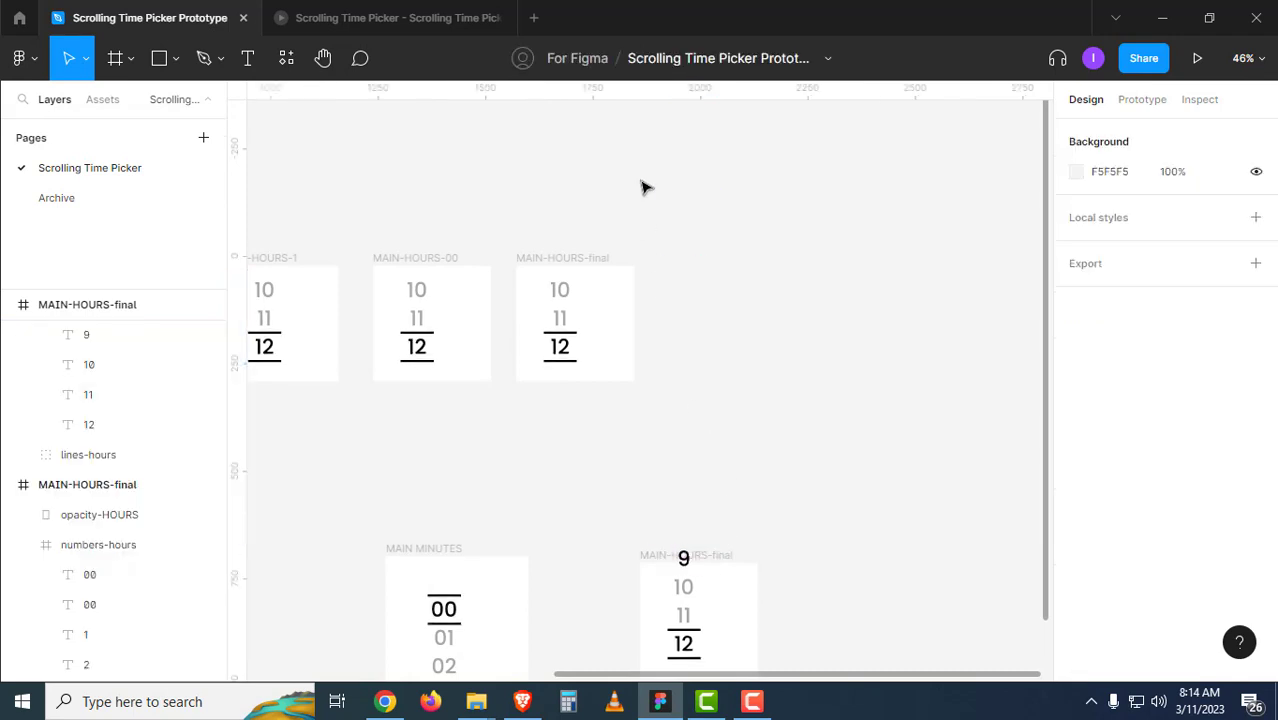
Delete the hour 9 from the copied frame's numbers-hours list and hide that frame's opacity-HOURS layer.
{"action": "mouse_move", "coordinate": [640, 178]}
{"action": "left_mouse_down"}
{"action": "mouse_move", "coordinate": [770, 426]}
{"action": "mouse_move", "coordinate": [773, 461]}
{"action": "left_mouse_up"}
{"action": "mouse_move", "coordinate": [778, 355]}
{"action": "left_mouse_down"}
{"action": "mouse_move", "coordinate": [791, 303]}
{"action": "mouse_move", "coordinate": [786, 139]}
{"action": "left_mouse_up"}
{"action": "scroll", "coordinate": [716, 468], "scroll_direction": "up", "scroll_amount": 2}
{"action": "left_click_drag", "start_coordinate": [683, 393], "coordinate": [679, 493]}
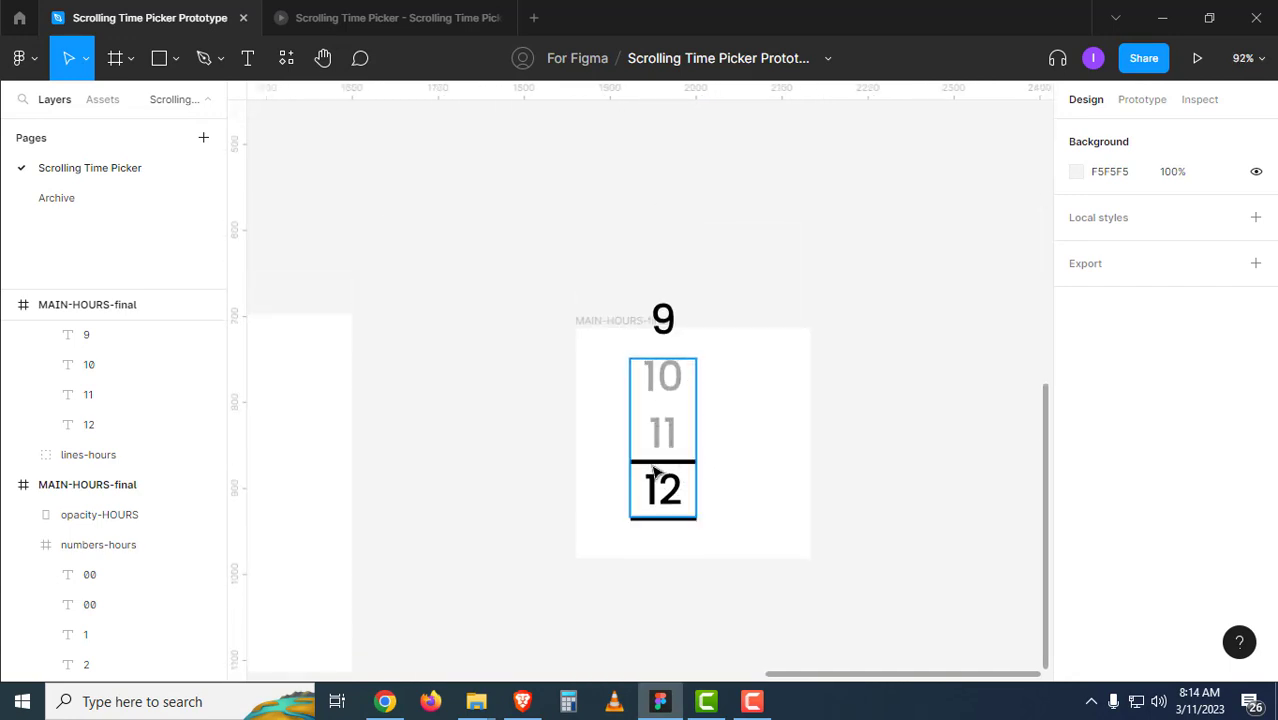
{"action": "left_click", "coordinate": [677, 335]}
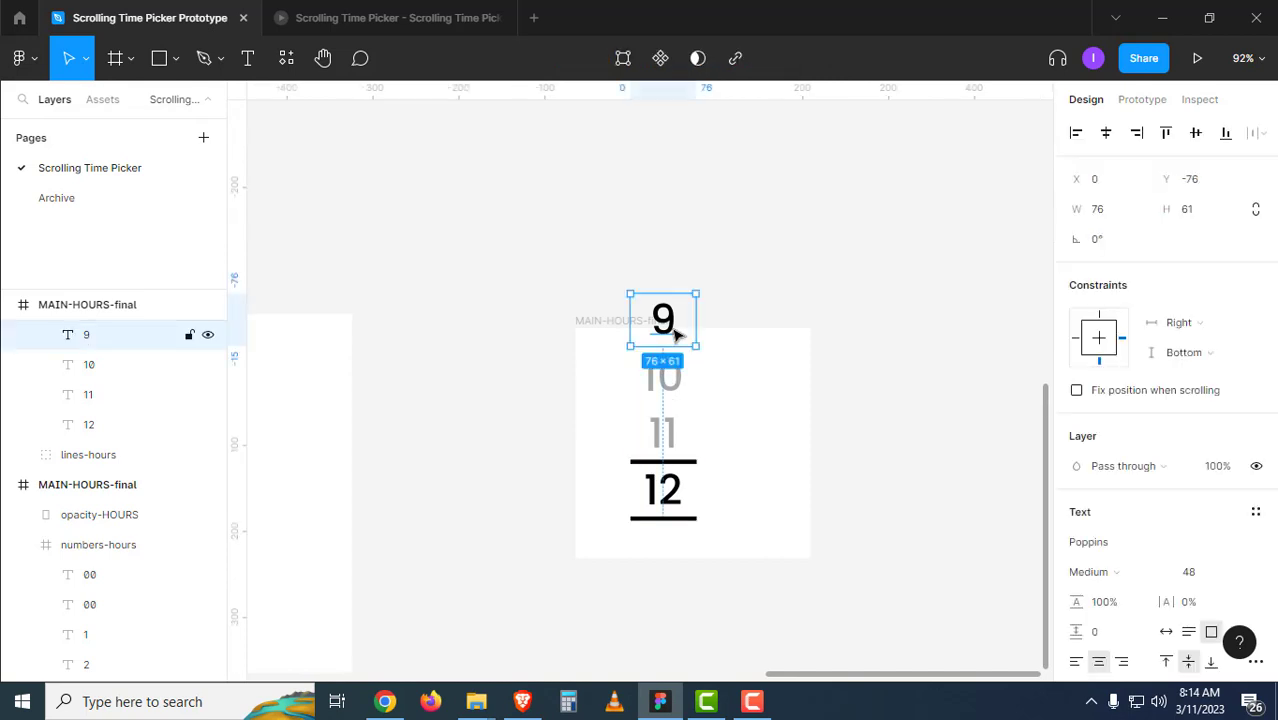
{"action": "key", "text": "Delete"}
{"action": "left_click", "coordinate": [660, 392]}
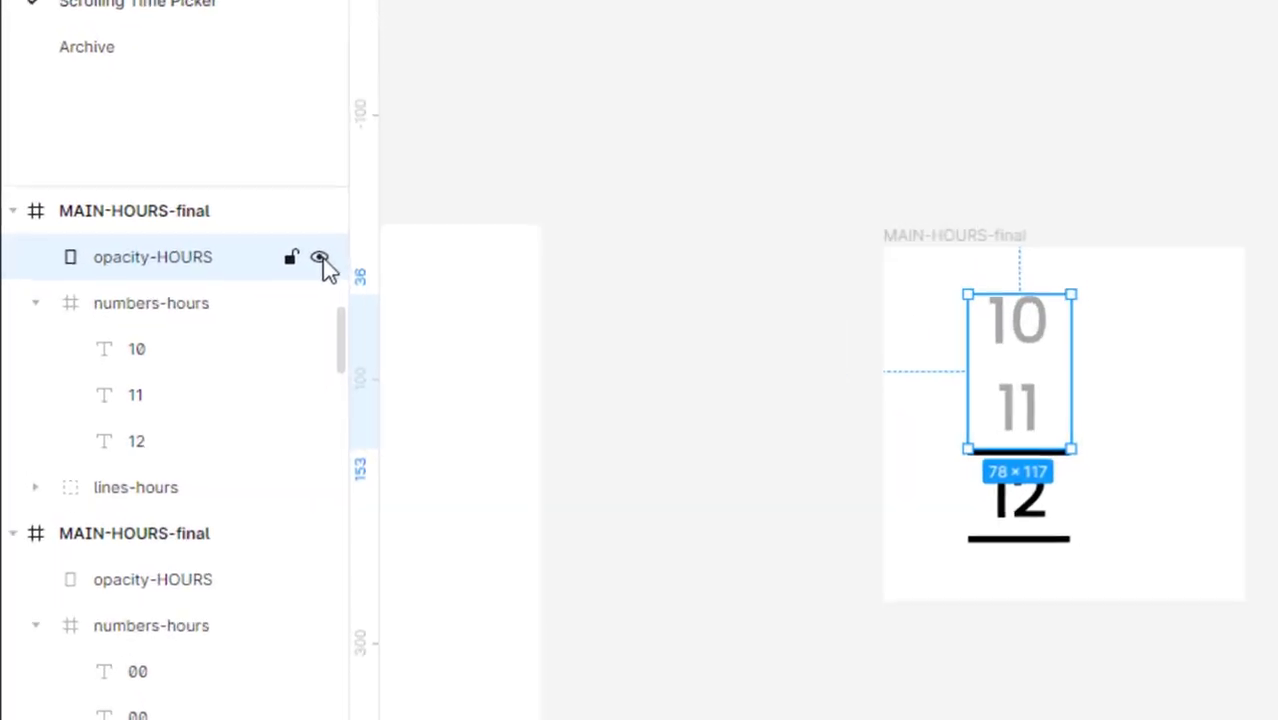
{"action": "left_click", "coordinate": [209, 335]}
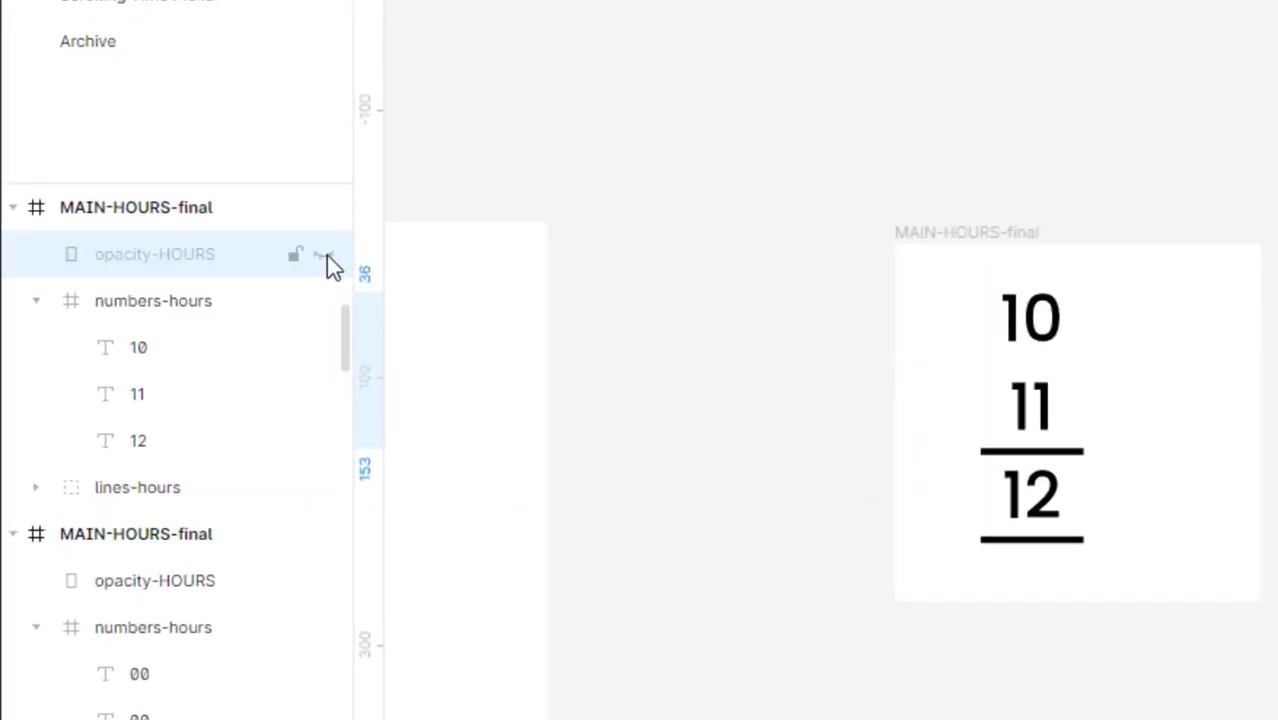
Replace the text 12 with PM and the text 11 with AM in the copied frame.
{"action": "left_click", "coordinate": [1045, 512]}
{"action": "double_click", "coordinate": [1045, 514]}
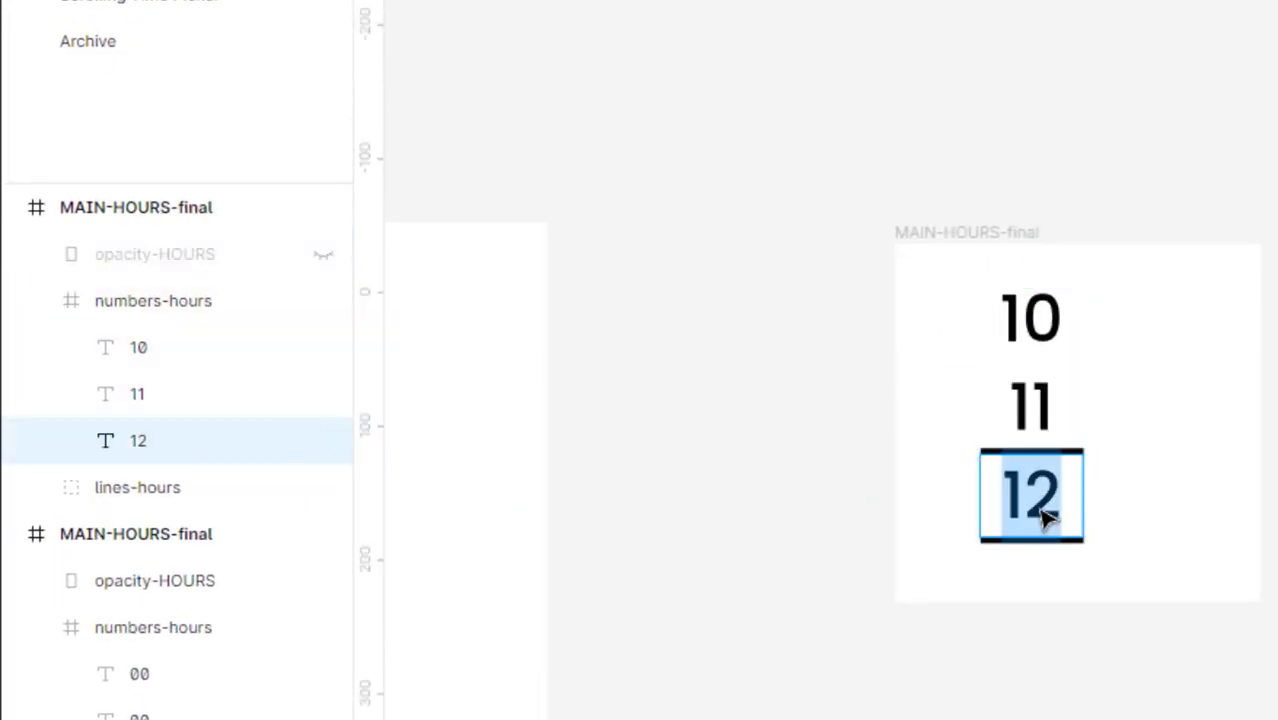
{"action": "type", "text": "PM"}
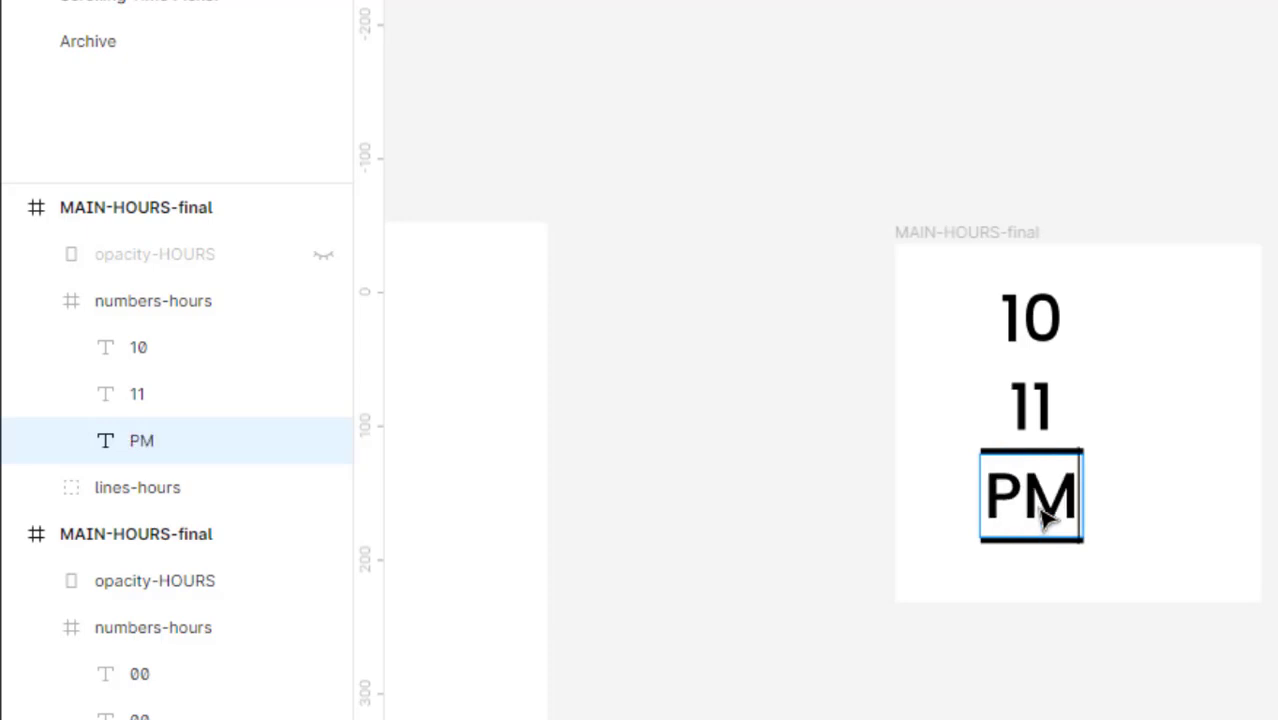
{"action": "double_click", "coordinate": [1030, 403]}
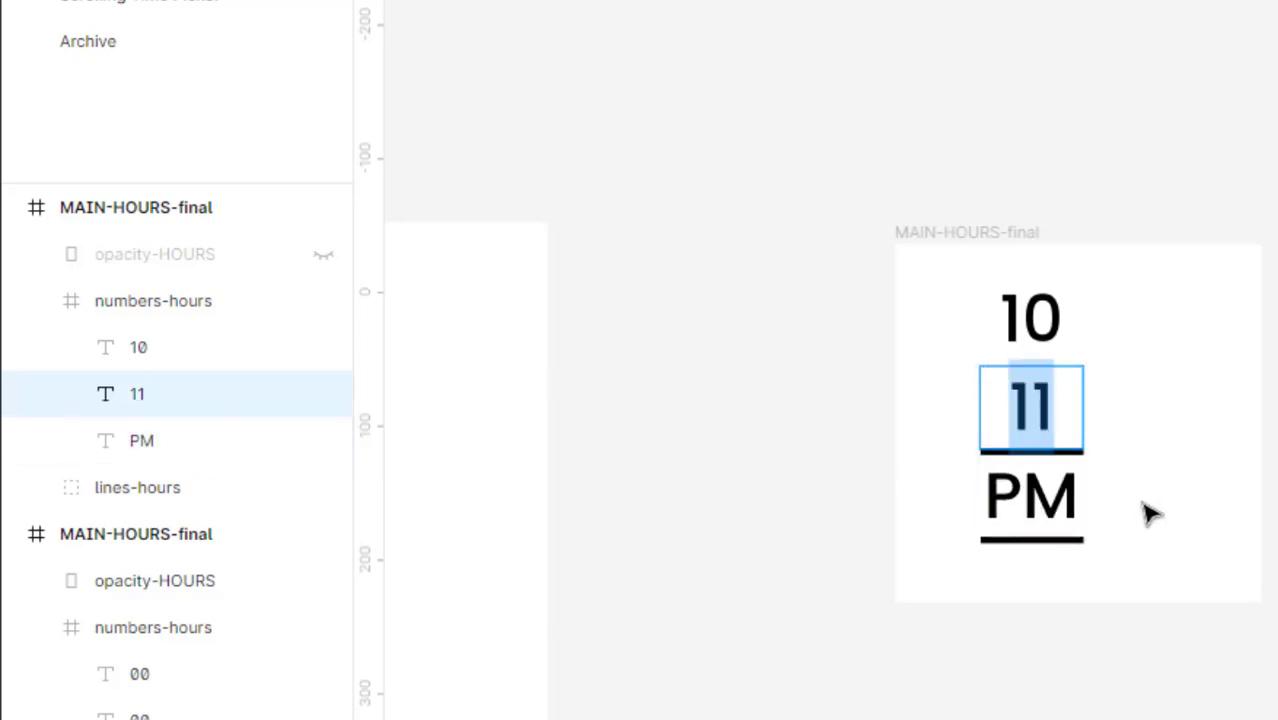
{"action": "type", "text": "AM"}
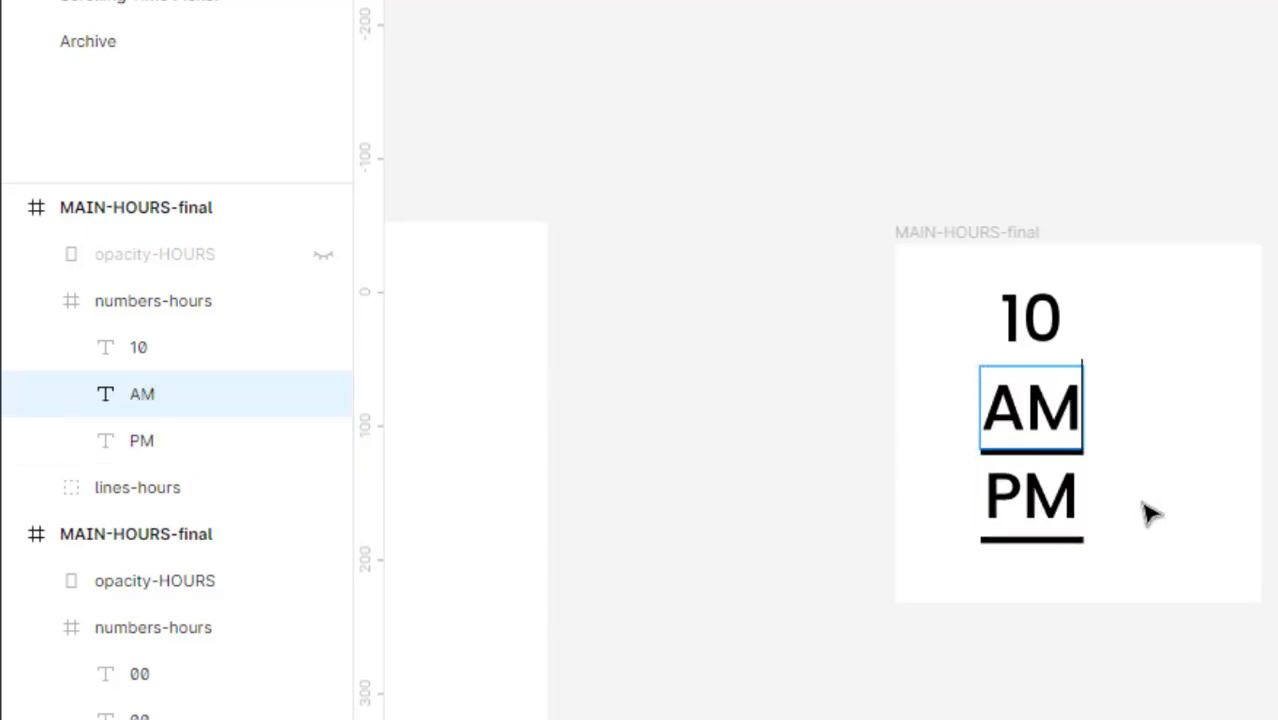
{"action": "key", "text": "Escape"}
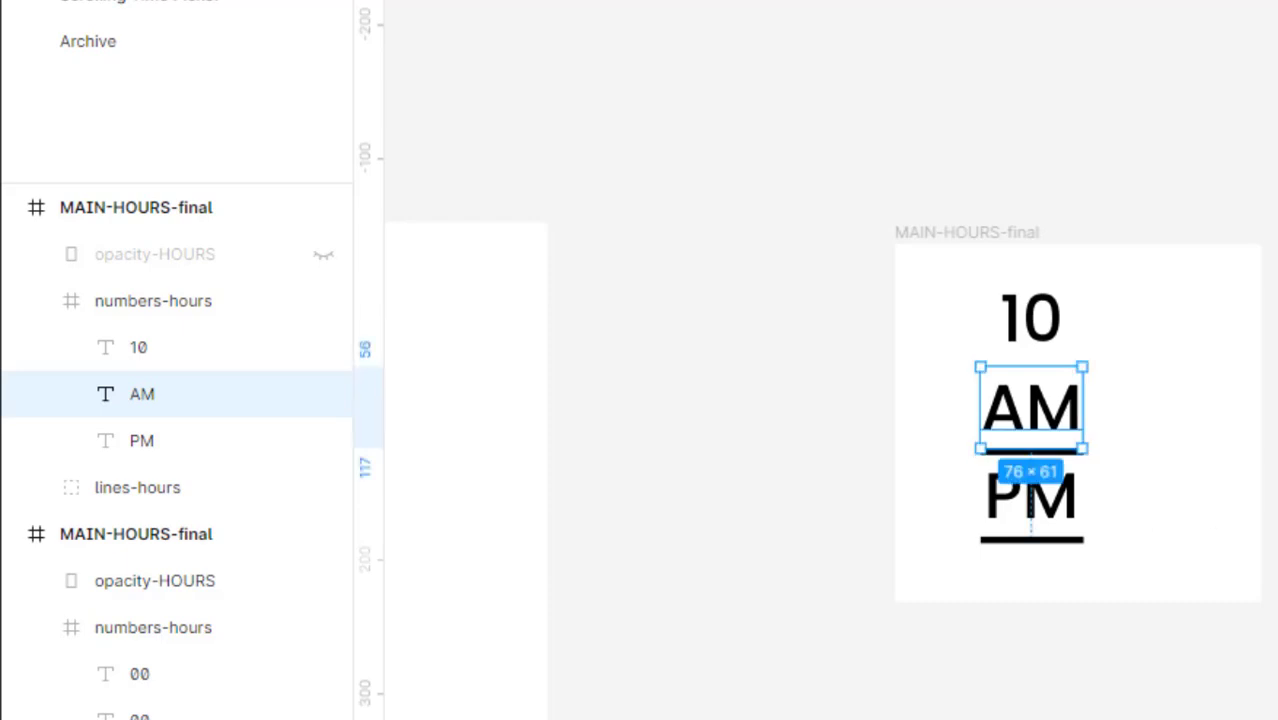
Place a horizontal guide at Y 92 in the copied frame, along the top edge of the AM text.
{"action": "left_click", "coordinate": [1062, 343]}
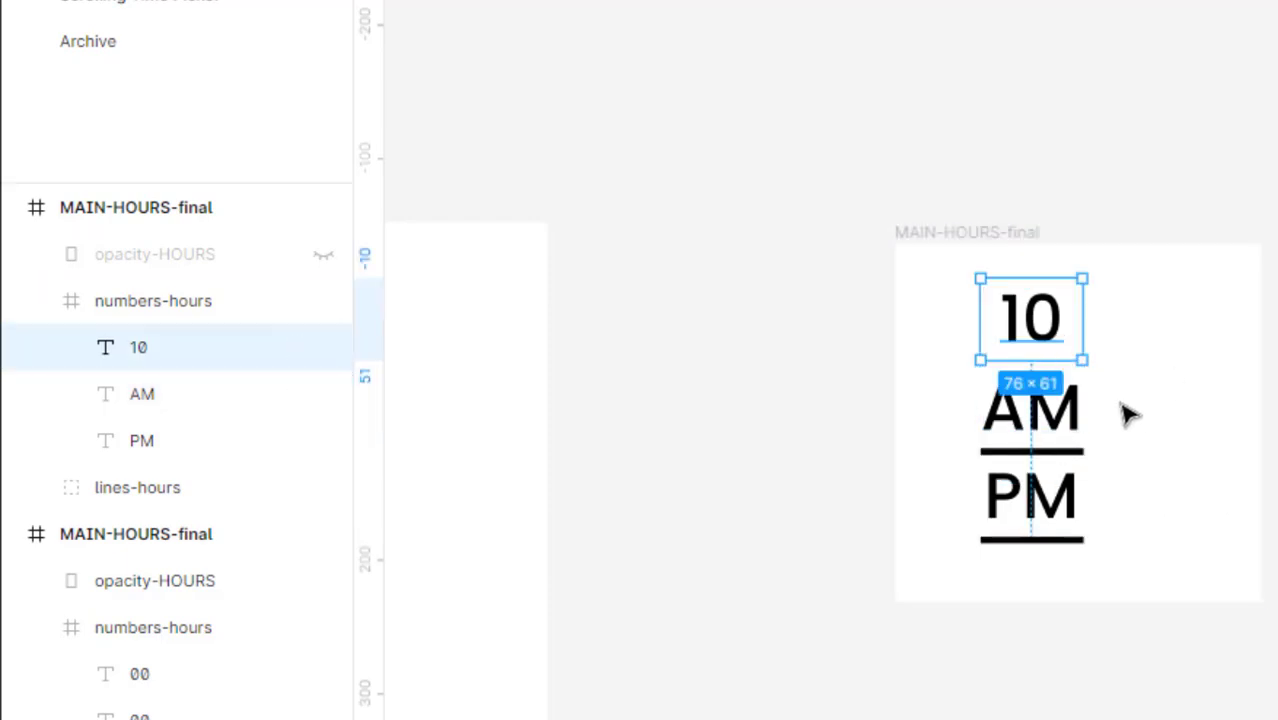
{"action": "left_click", "coordinate": [150, 305]}
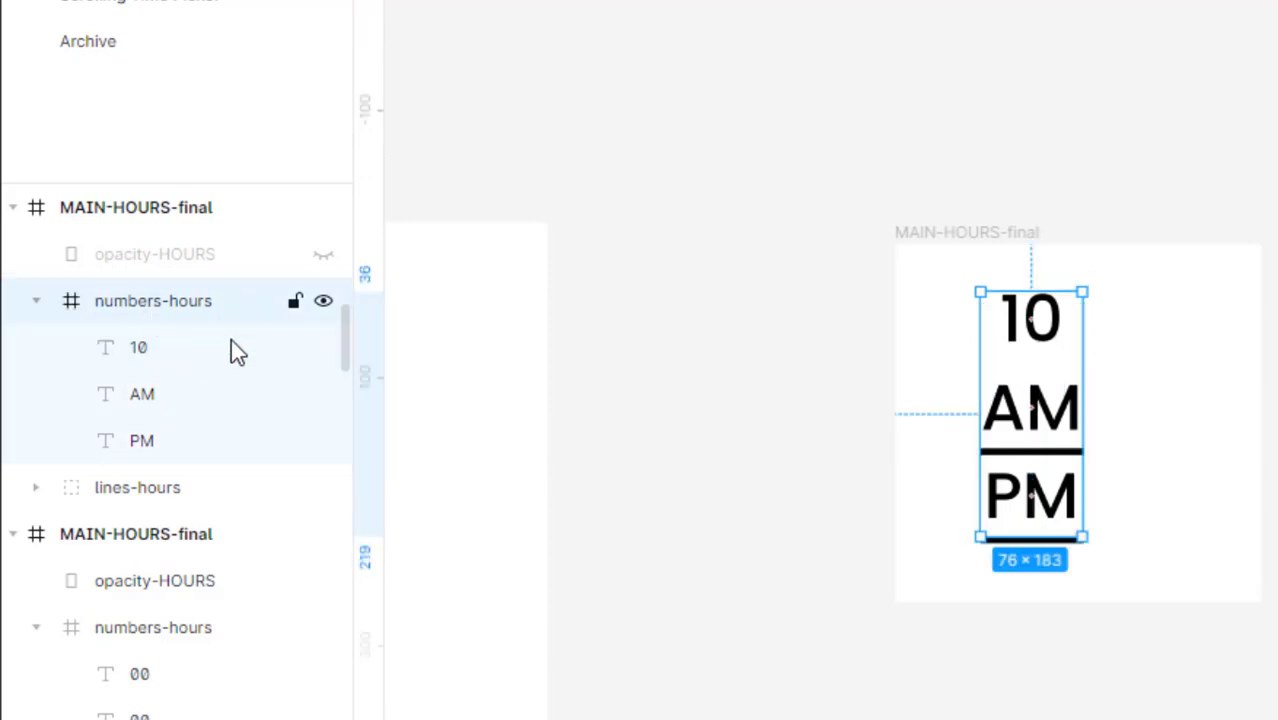
{"action": "scroll", "coordinate": [1090, 436], "scroll_direction": "up", "scroll_amount": 2}
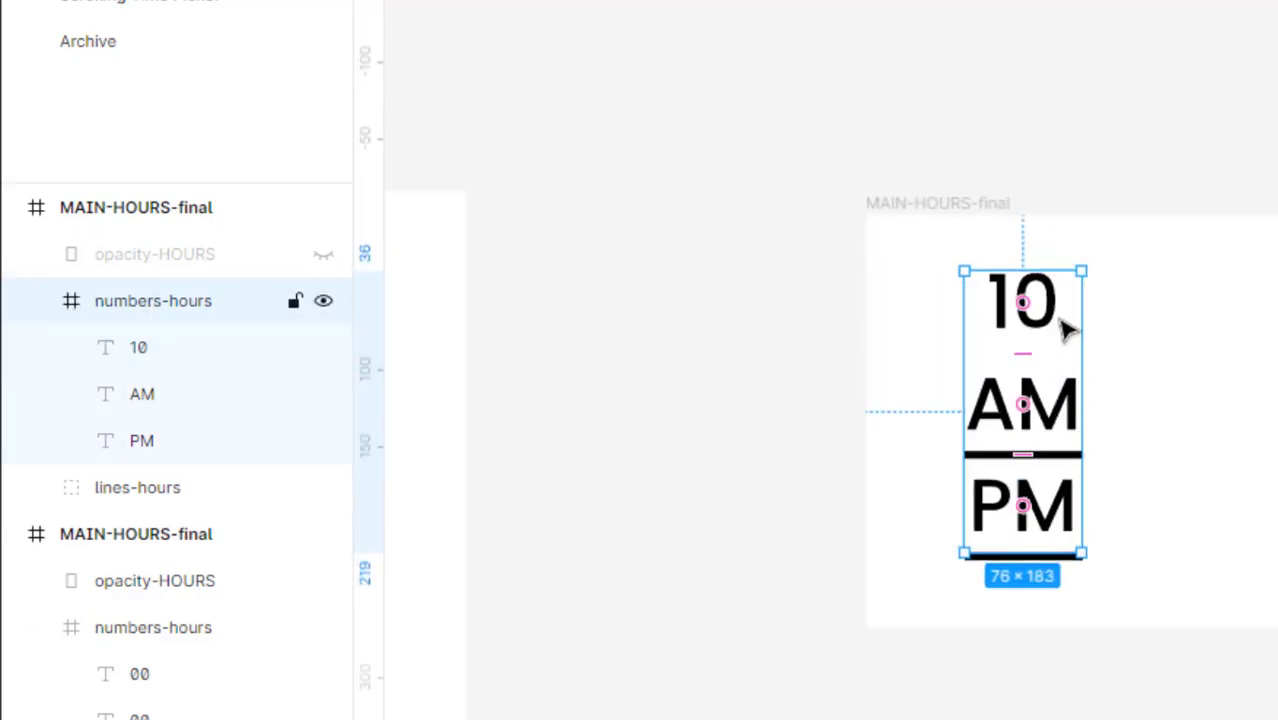
{"action": "scroll", "coordinate": [1078, 424], "scroll_direction": "up", "scroll_amount": 1}
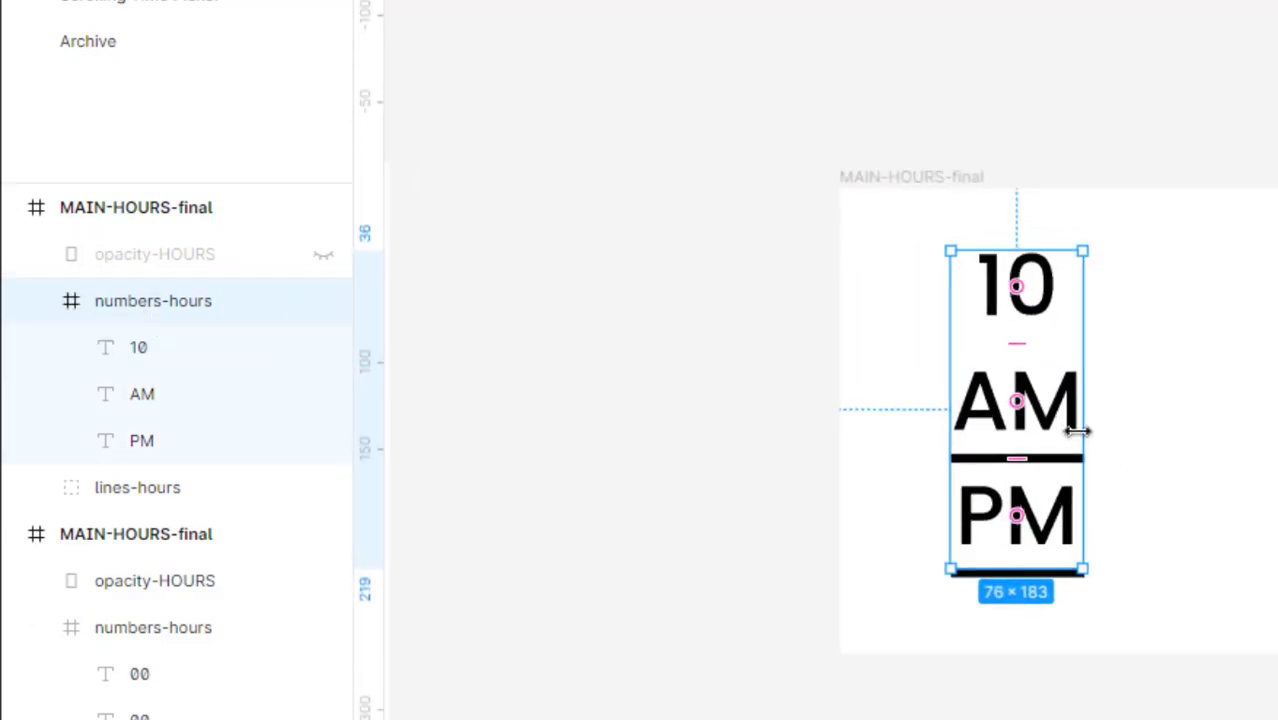
{"action": "double_click", "coordinate": [1058, 414]}
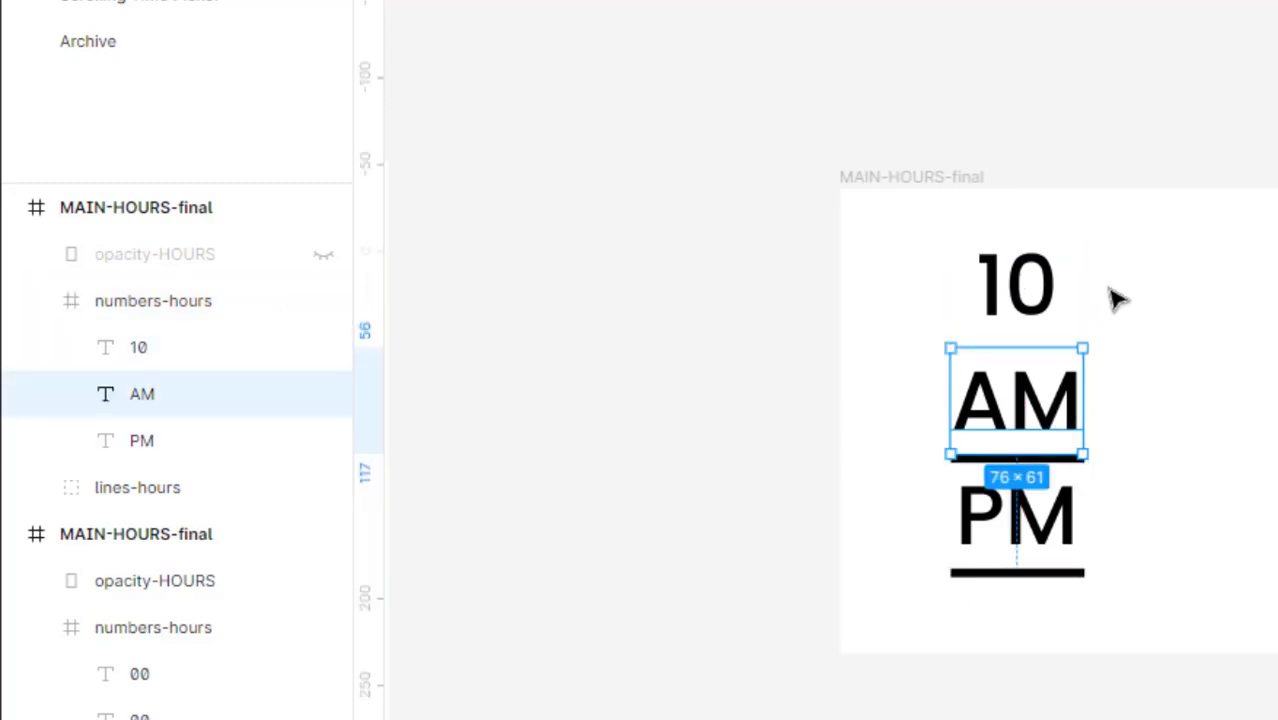
{"action": "scroll", "coordinate": [1093, 315], "scroll_direction": "up", "scroll_amount": 2}
{"action": "scroll", "coordinate": [1093, 315], "scroll_direction": "up", "scroll_amount": 1}
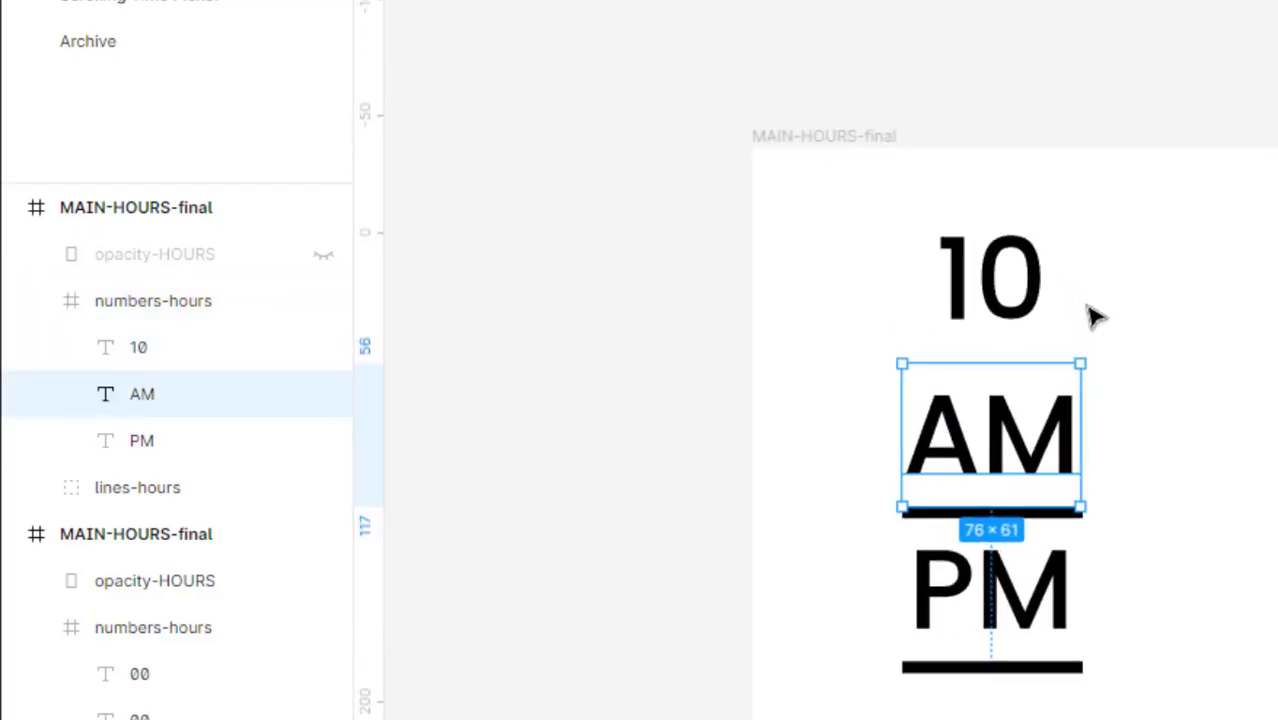
{"action": "left_click_drag", "start_coordinate": [1115, 5], "coordinate": [1035, 362]}
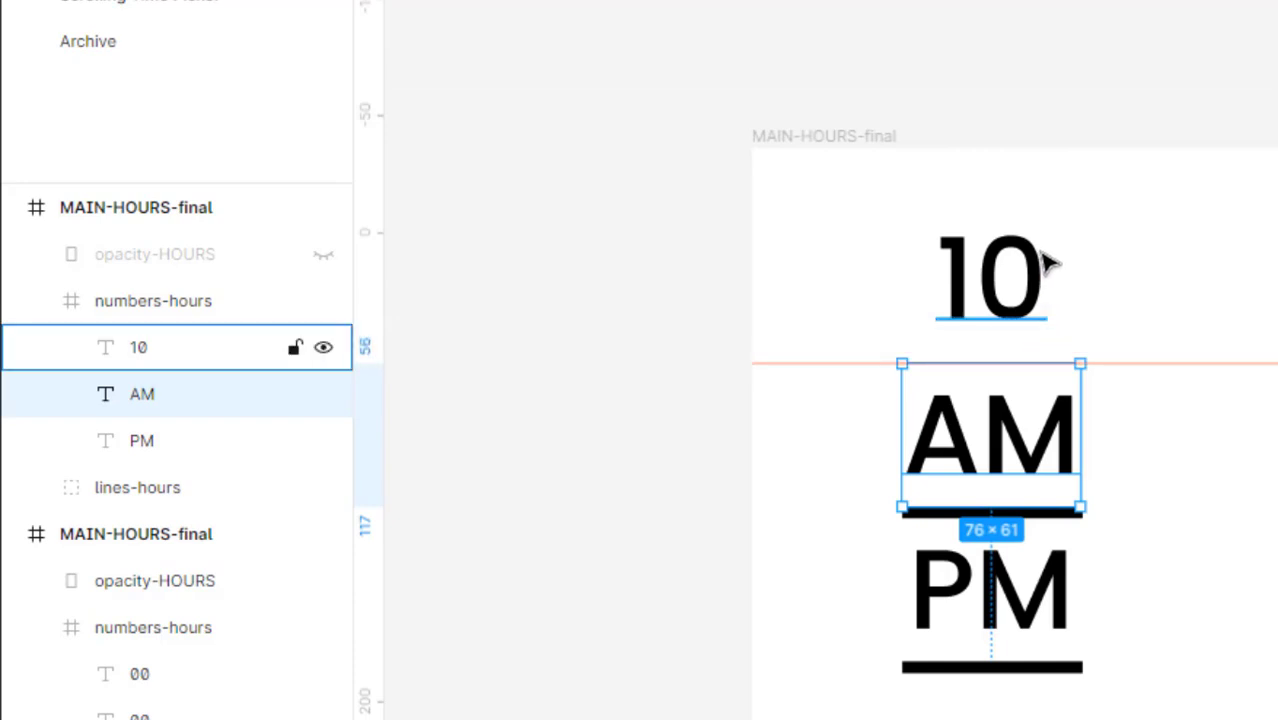
Lower the top edge of the copied frame's numbers-hours frame to the guide, making it 127 high, and turn on content clipping.
{"action": "left_click", "coordinate": [210, 316]}
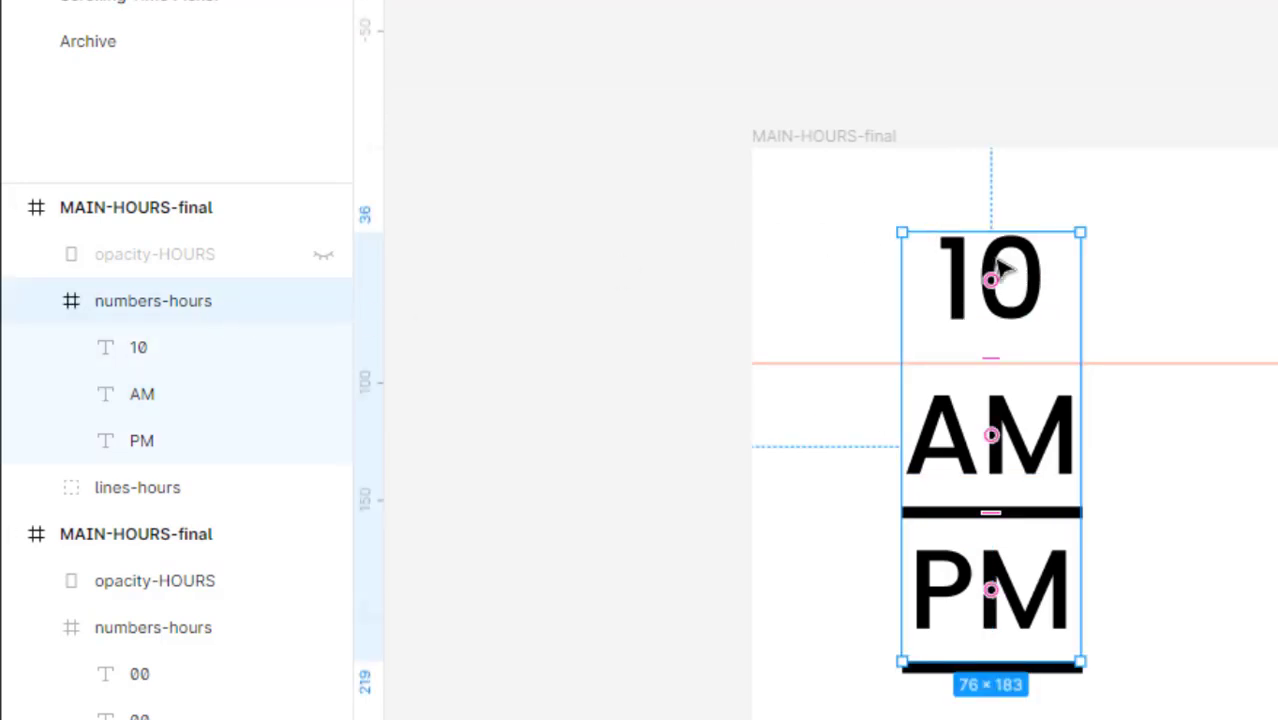
{"action": "left_click_drag", "start_coordinate": [1048, 233], "coordinate": [1033, 362]}
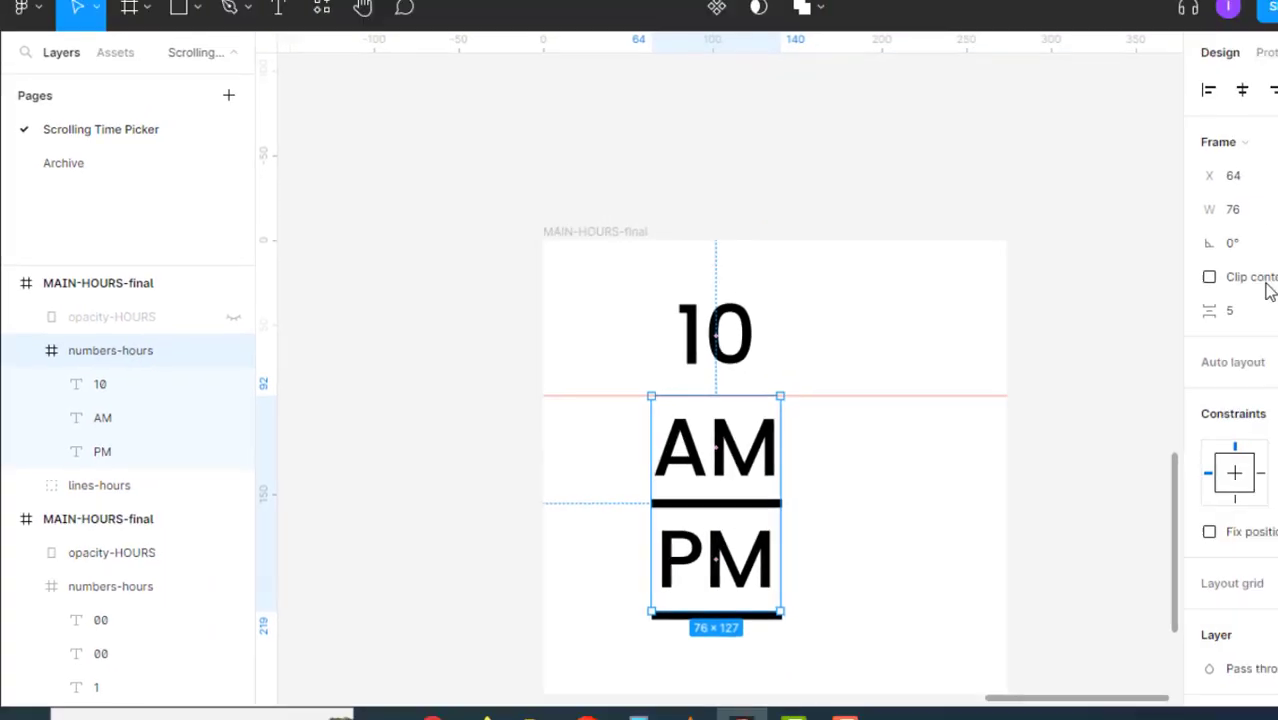
{"action": "left_click", "coordinate": [1187, 277]}
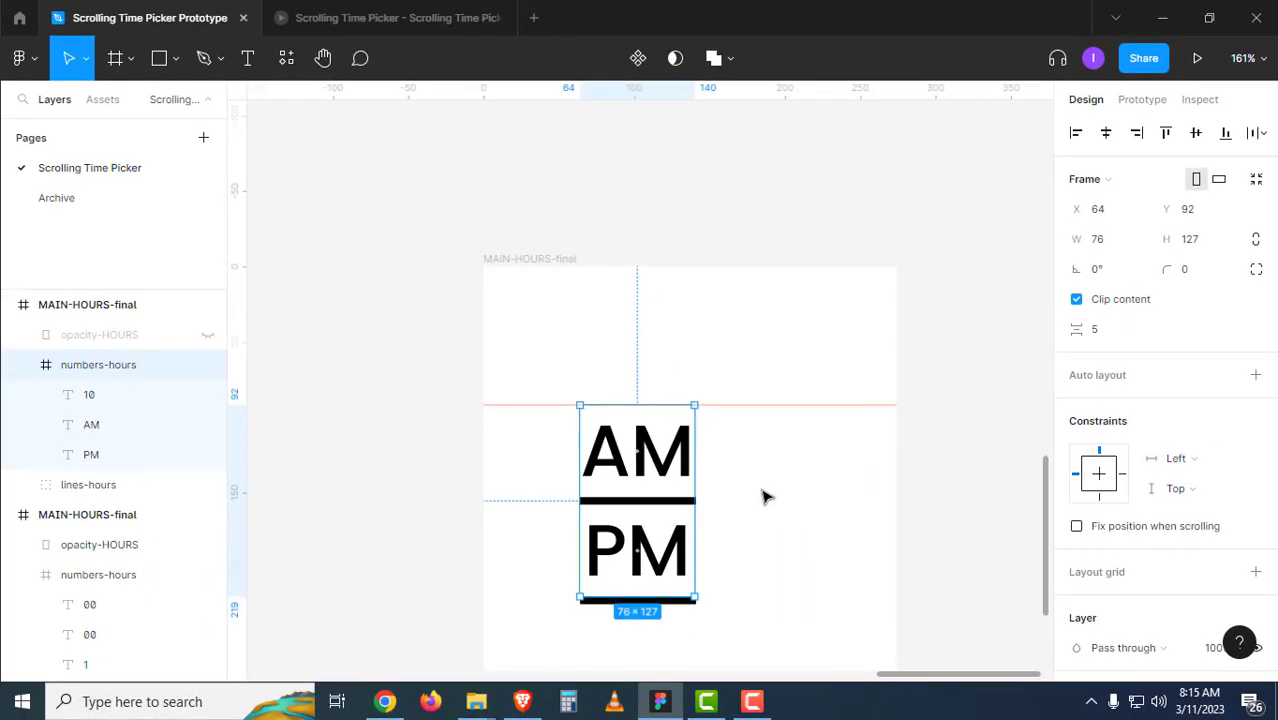
Replace the text 10 with PM in the copied frame's numbers-hours list.
{"action": "left_click", "coordinate": [114, 398]}
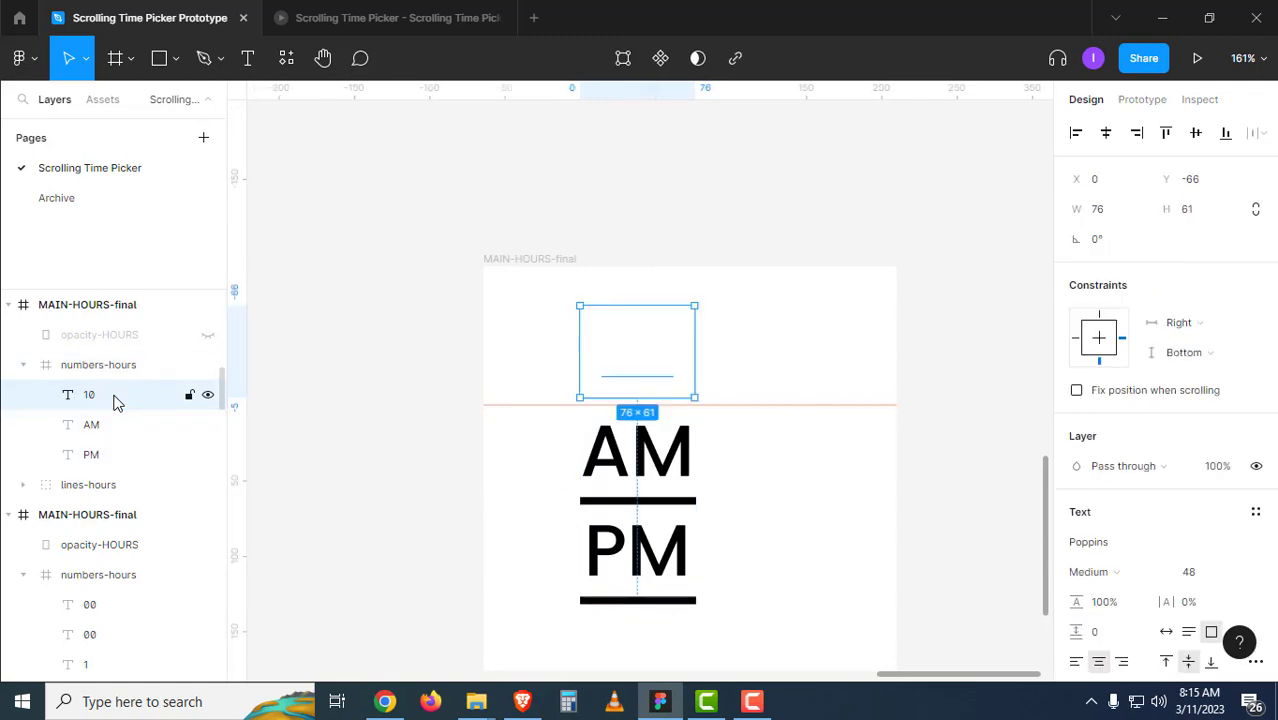
{"action": "key", "text": "Return"}
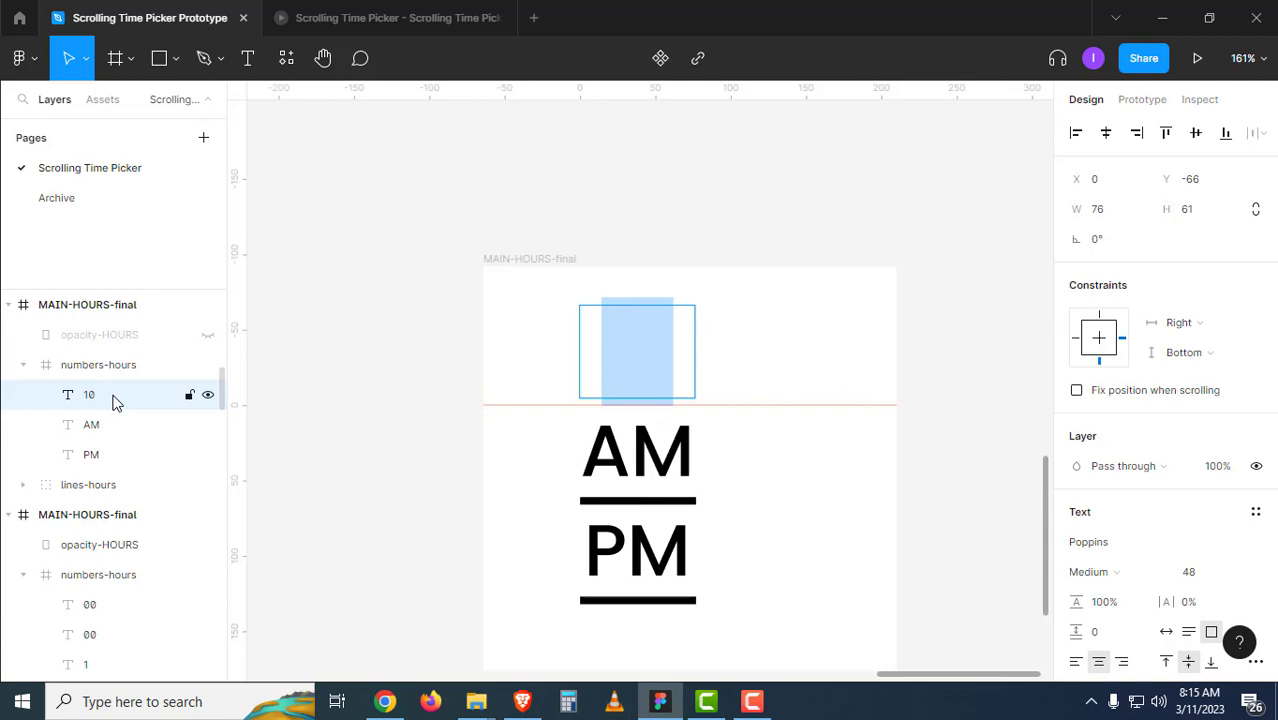
{"action": "type", "text": "pm"}
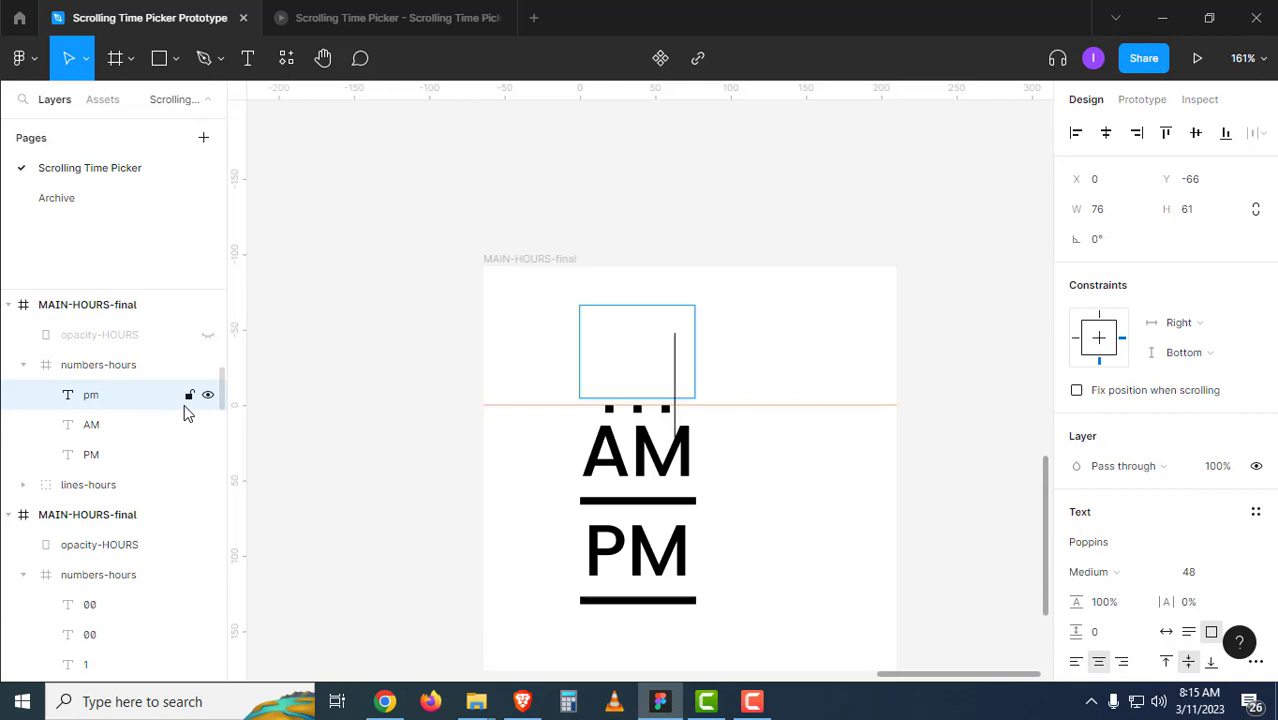
{"action": "key", "text": "ctrl+a"}
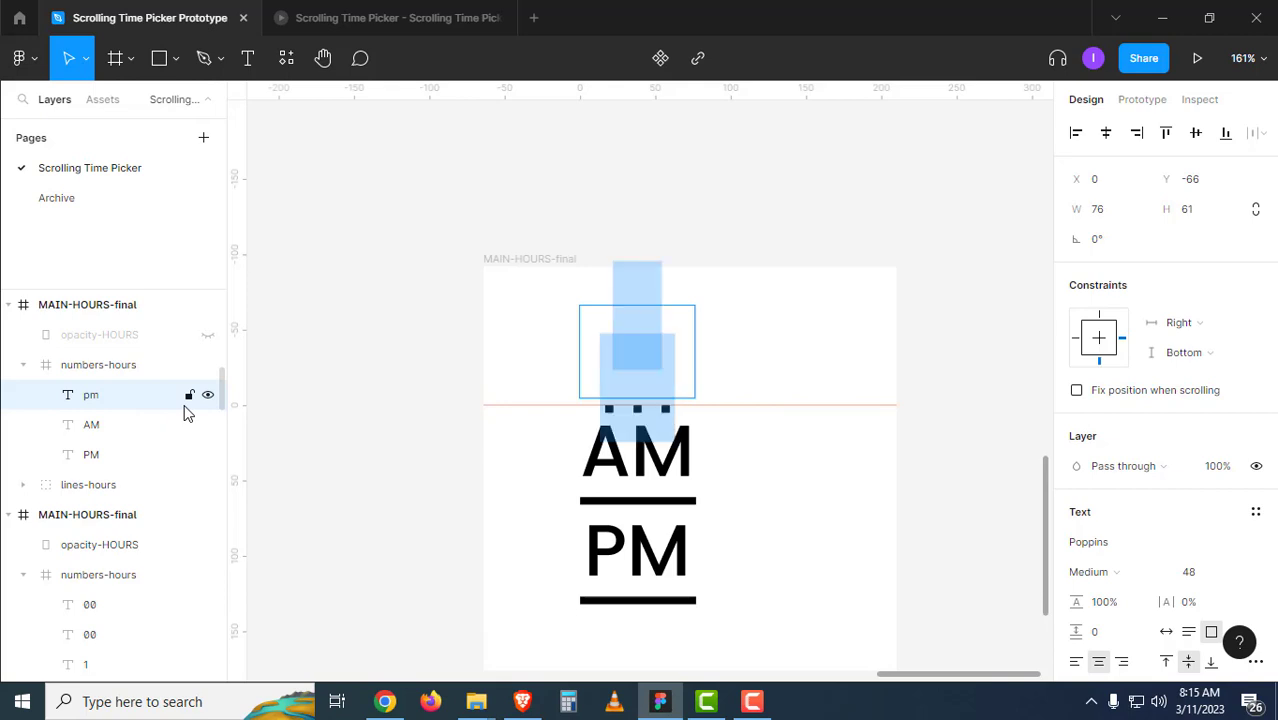
{"action": "left_click", "coordinate": [770, 475]}
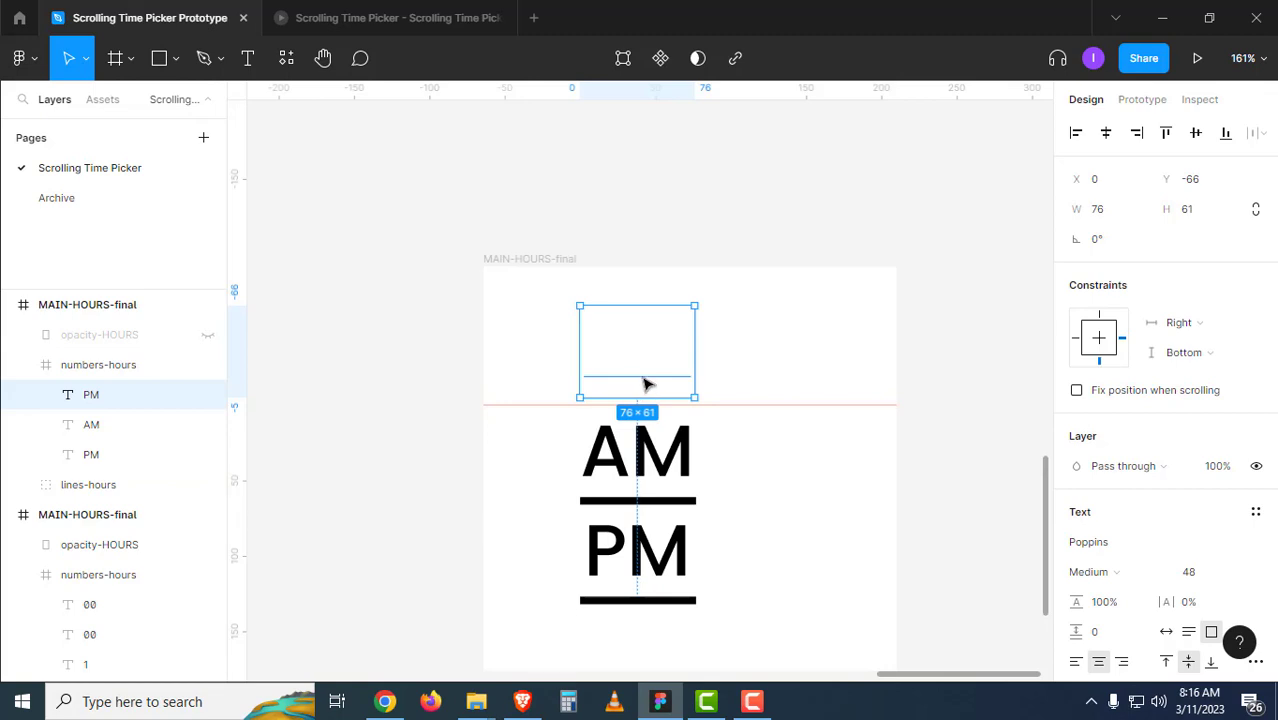
Show the copied frame's opacity-HOURS layer and lower its top edge to the guide so it is 61 high.
{"action": "left_click", "coordinate": [118, 336]}
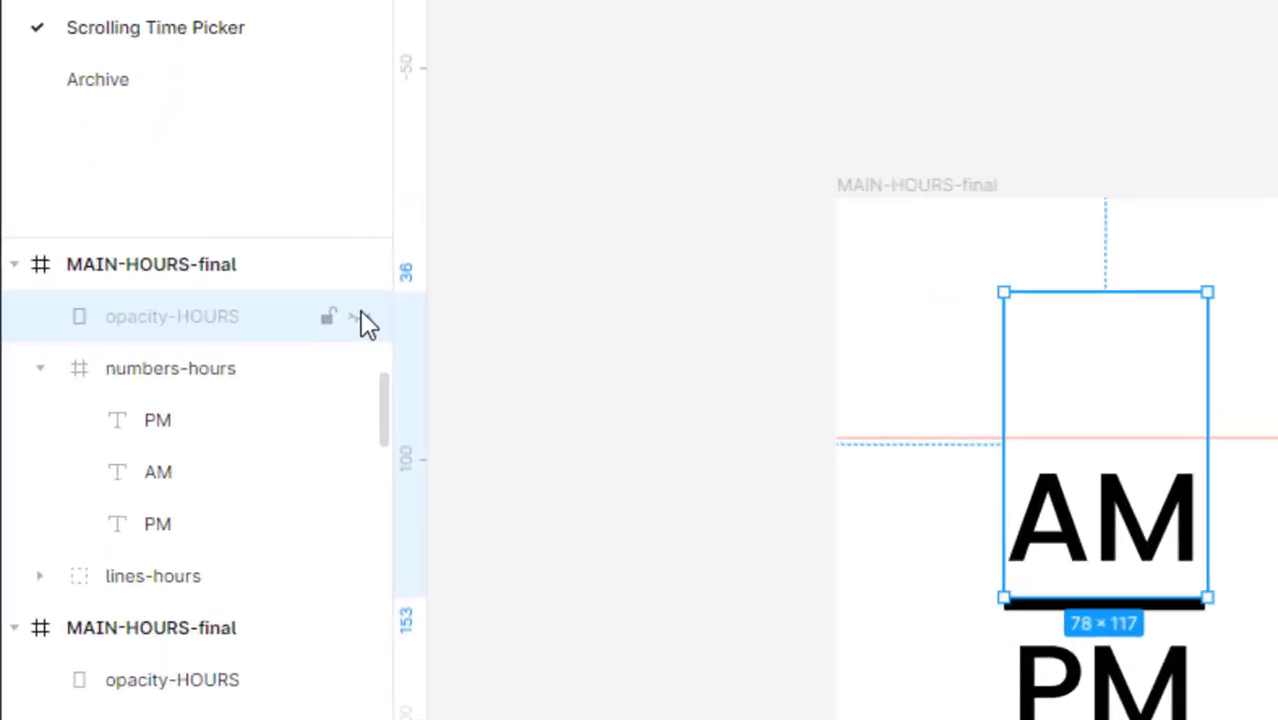
{"action": "left_click", "coordinate": [358, 317]}
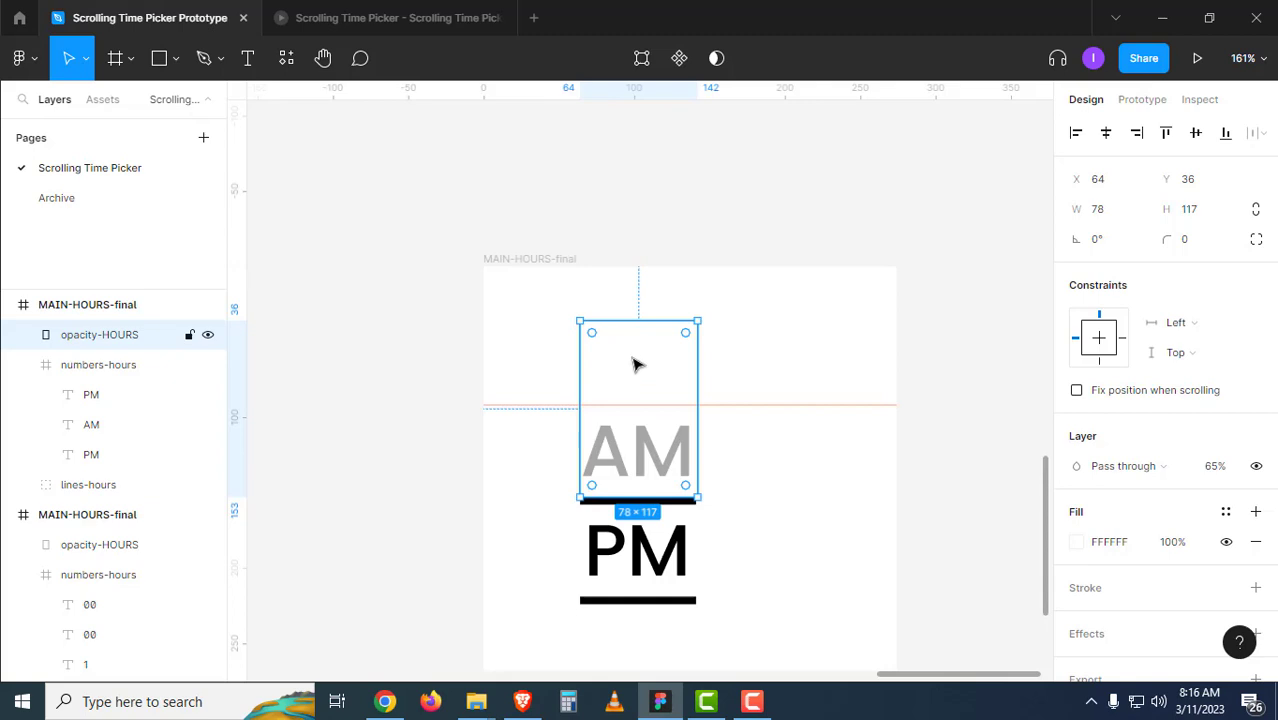
{"action": "left_click_drag", "start_coordinate": [637, 322], "coordinate": [636, 404]}
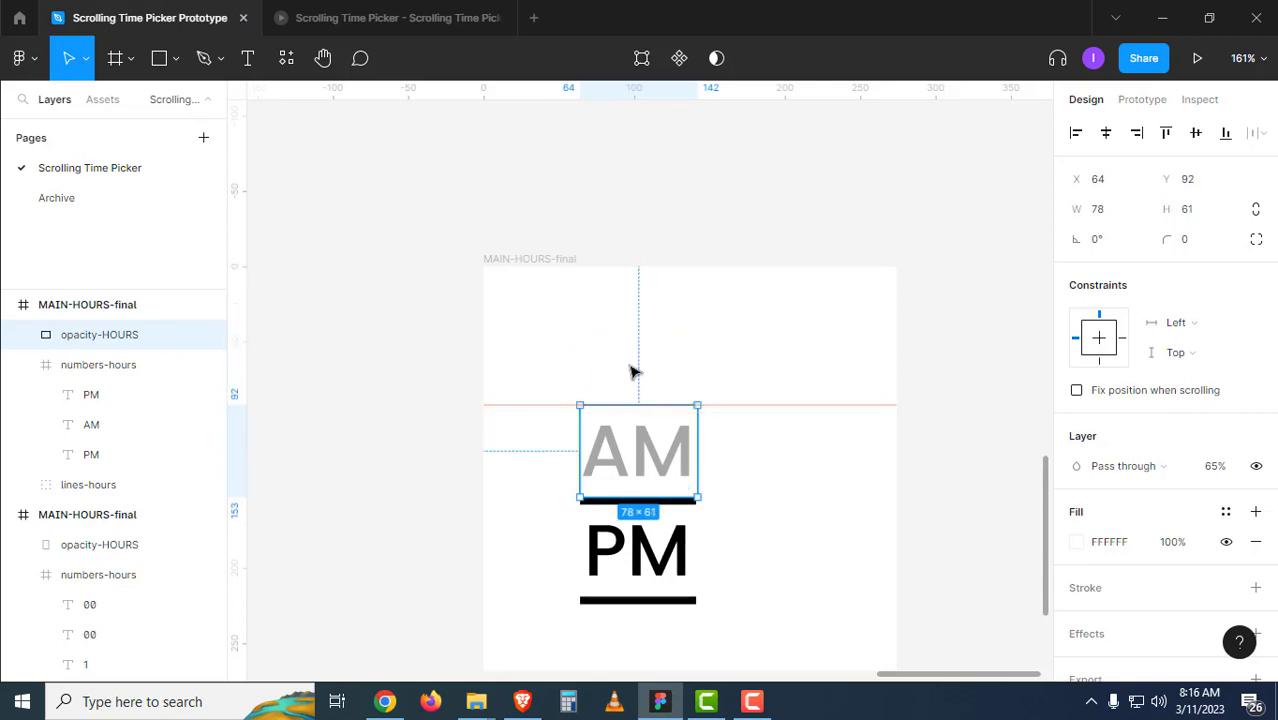
Rename the numbers-hours frame inside the copied frame as AM-PM.
{"action": "left_click", "coordinate": [135, 373]}
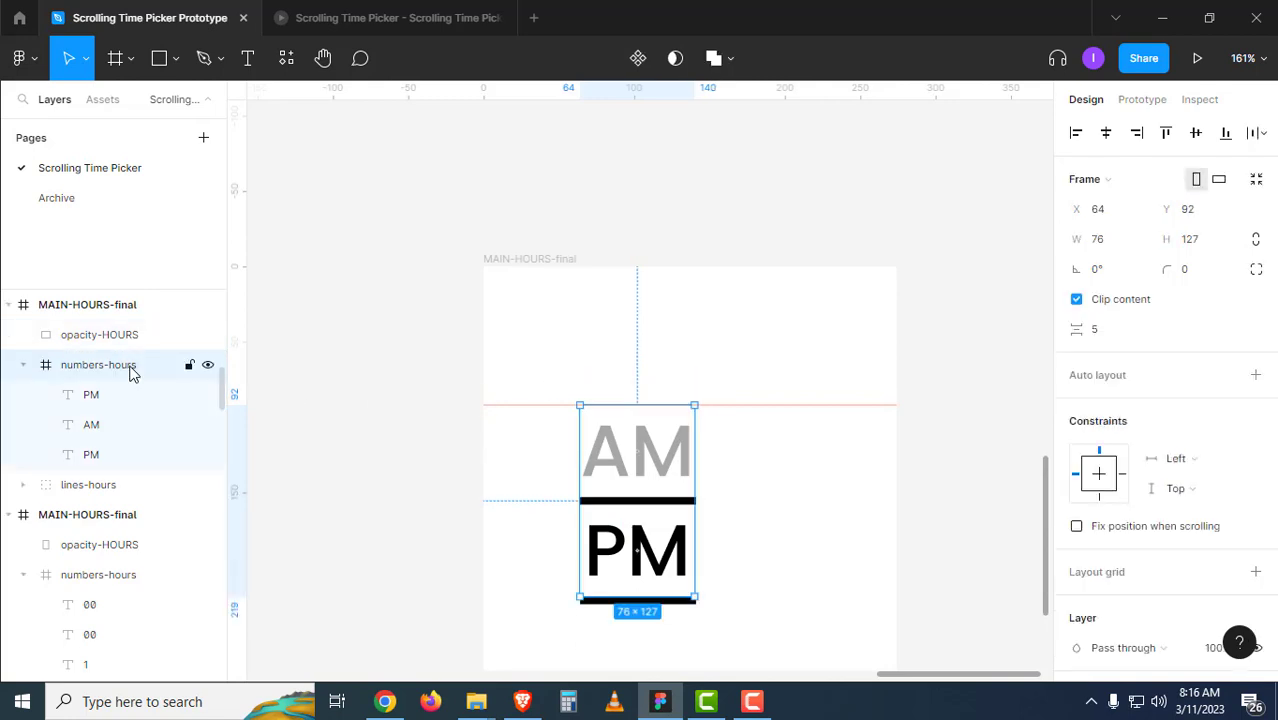
{"action": "double_click", "coordinate": [133, 369]}
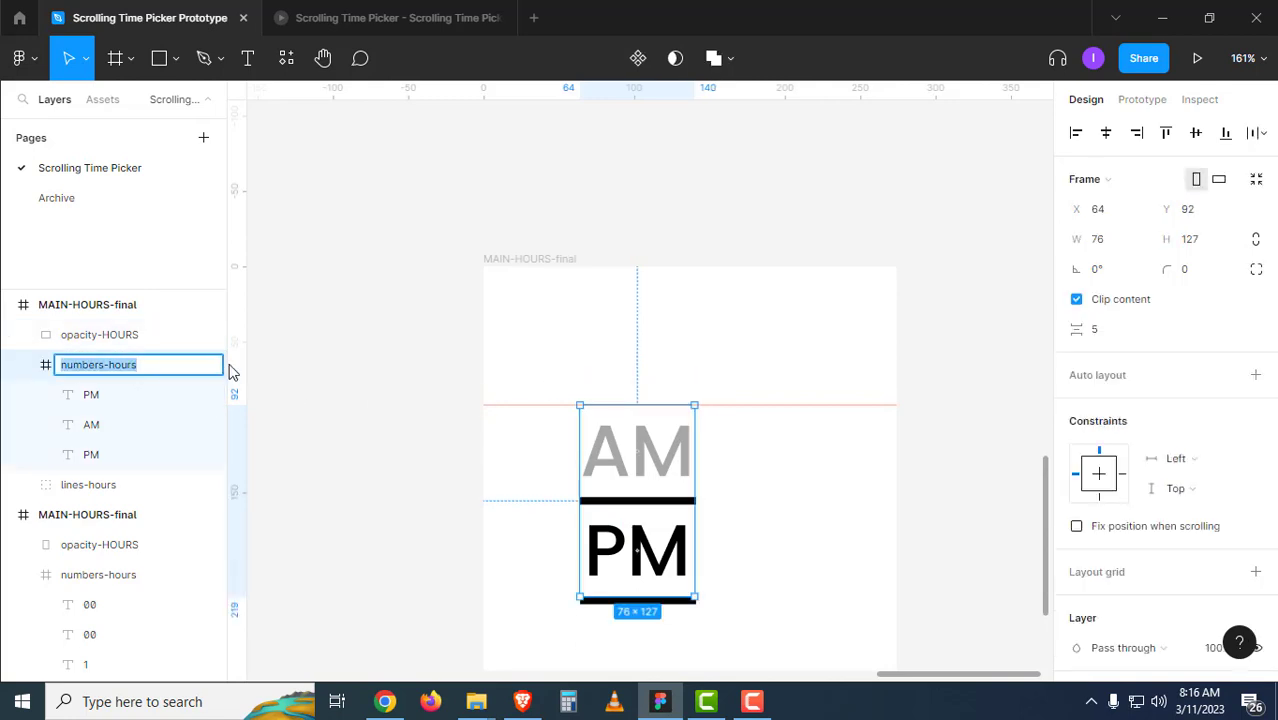
{"action": "type", "text": "AM-PM"}
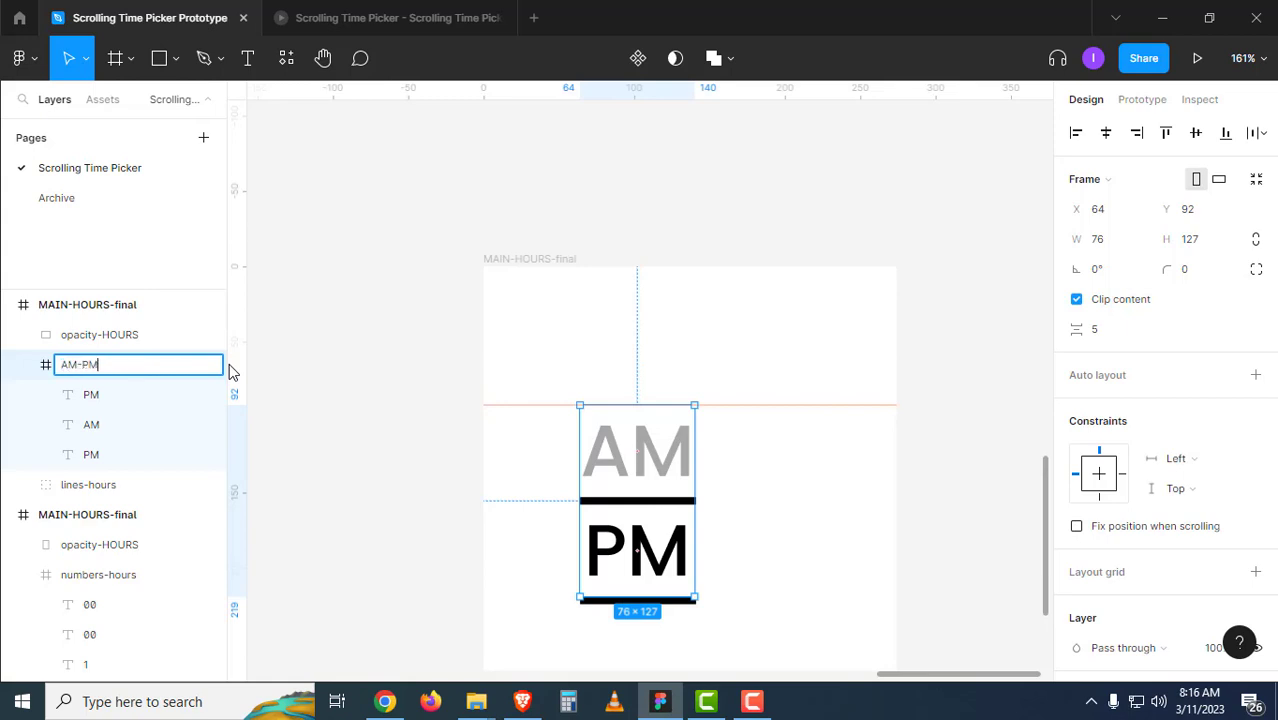
{"action": "key", "text": "Return"}
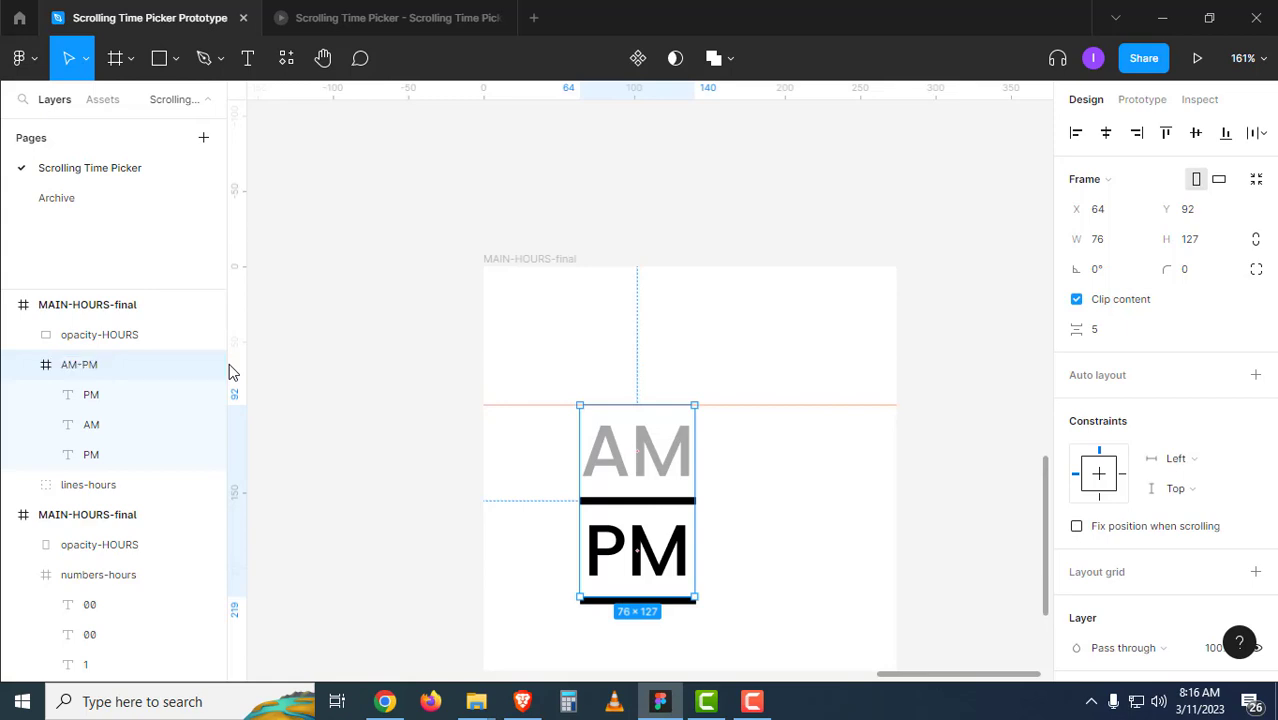
Rename the copied MAIN-HOURS-final frame as MAIN-AM-PM.
{"action": "left_click", "coordinate": [665, 220]}
{"action": "left_click", "coordinate": [570, 258]}
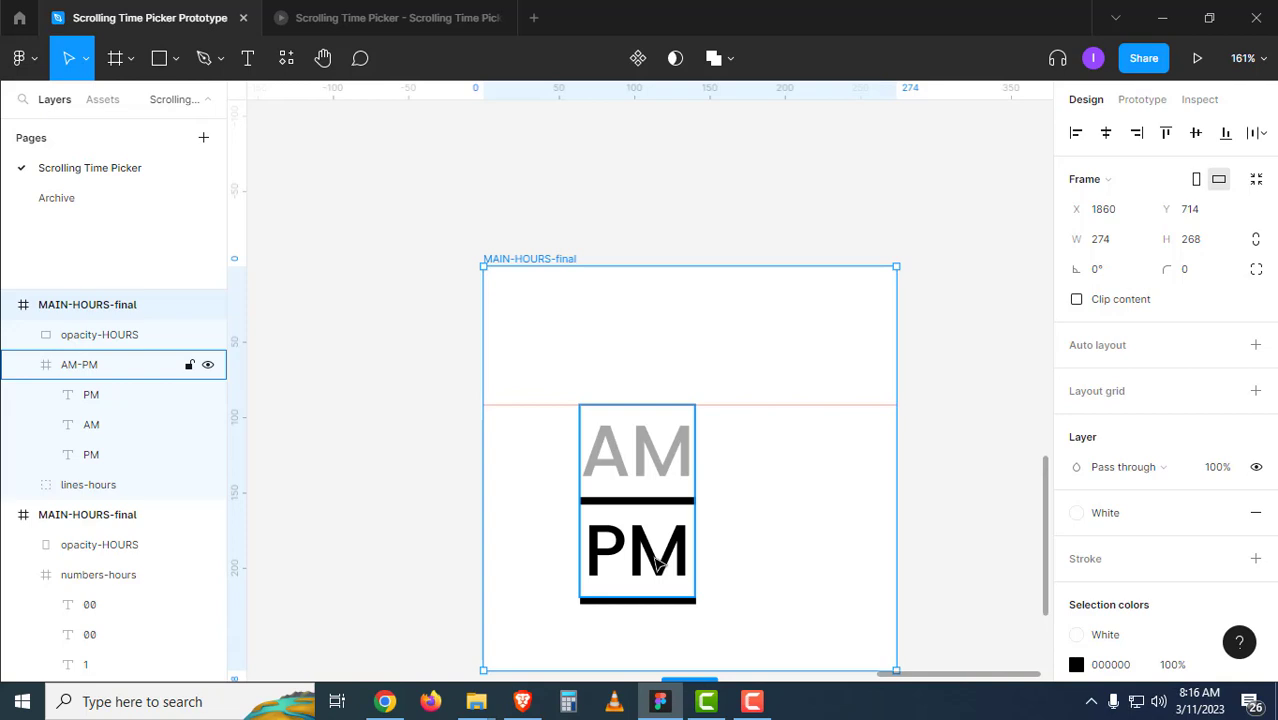
{"action": "left_click", "coordinate": [561, 232]}
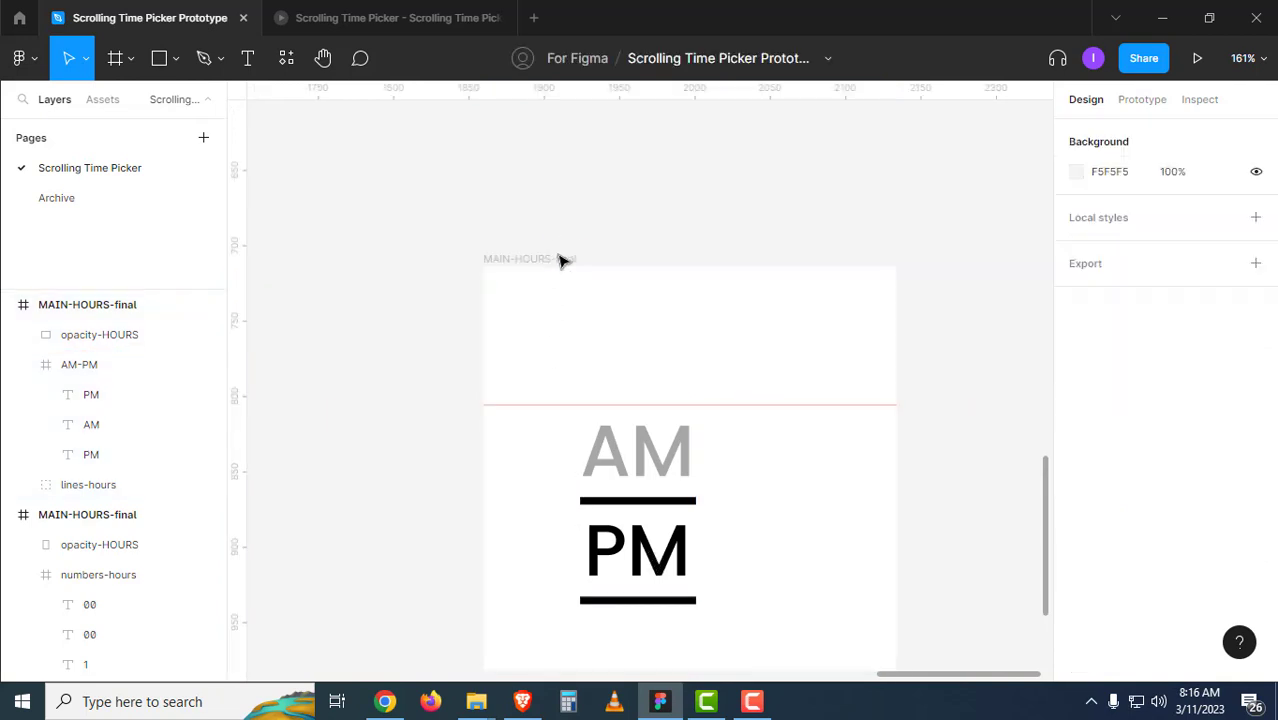
{"action": "left_click", "coordinate": [557, 257]}
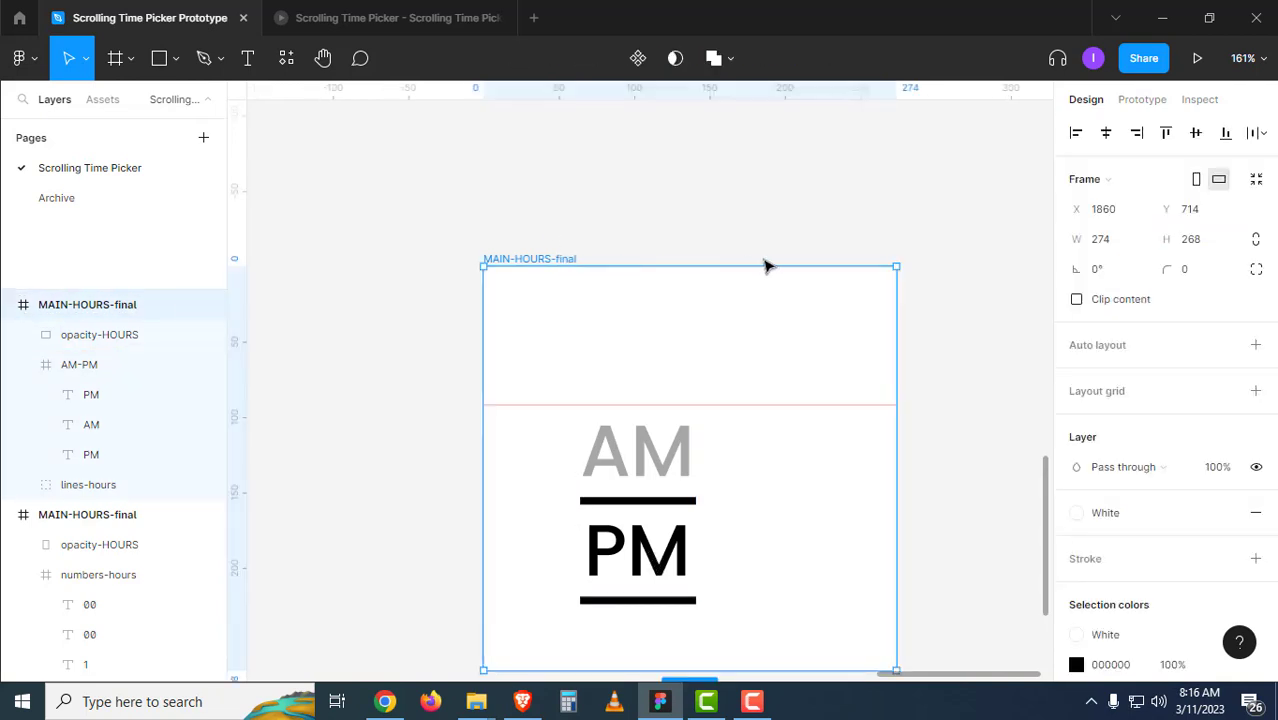
{"action": "double_click", "coordinate": [572, 259]}
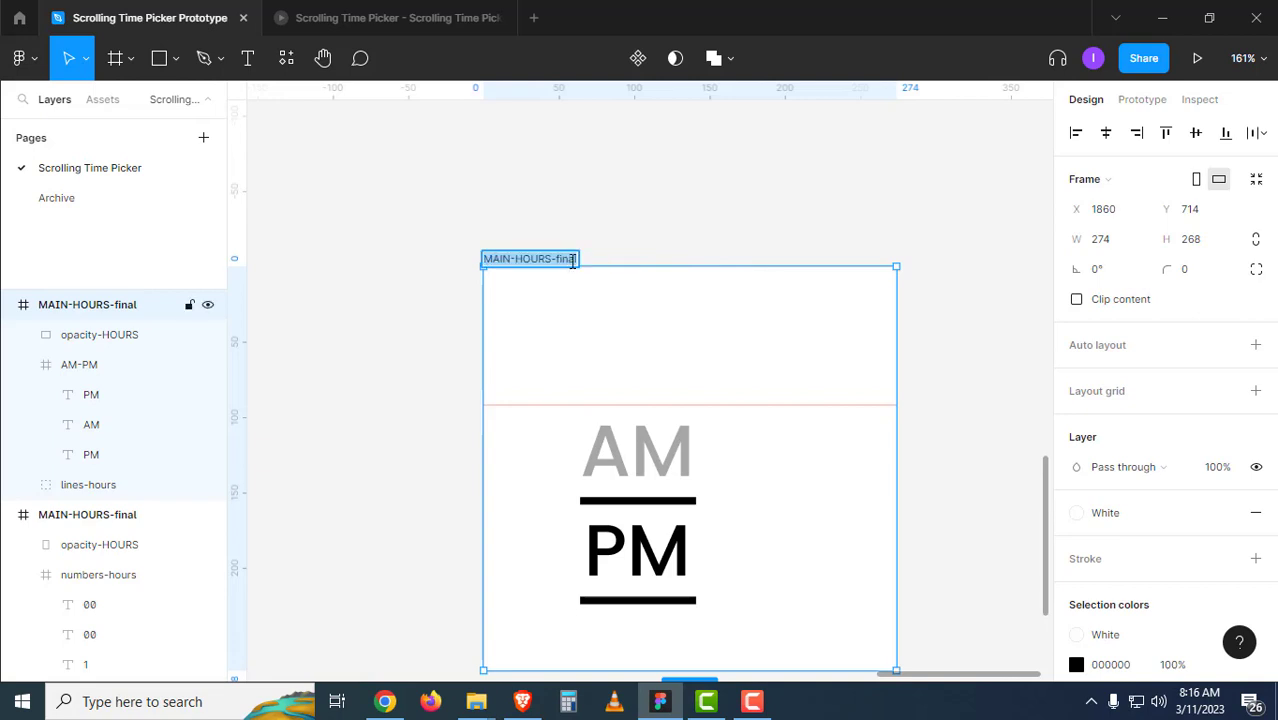
{"action": "type", "text": "MAIN-AM-PM"}
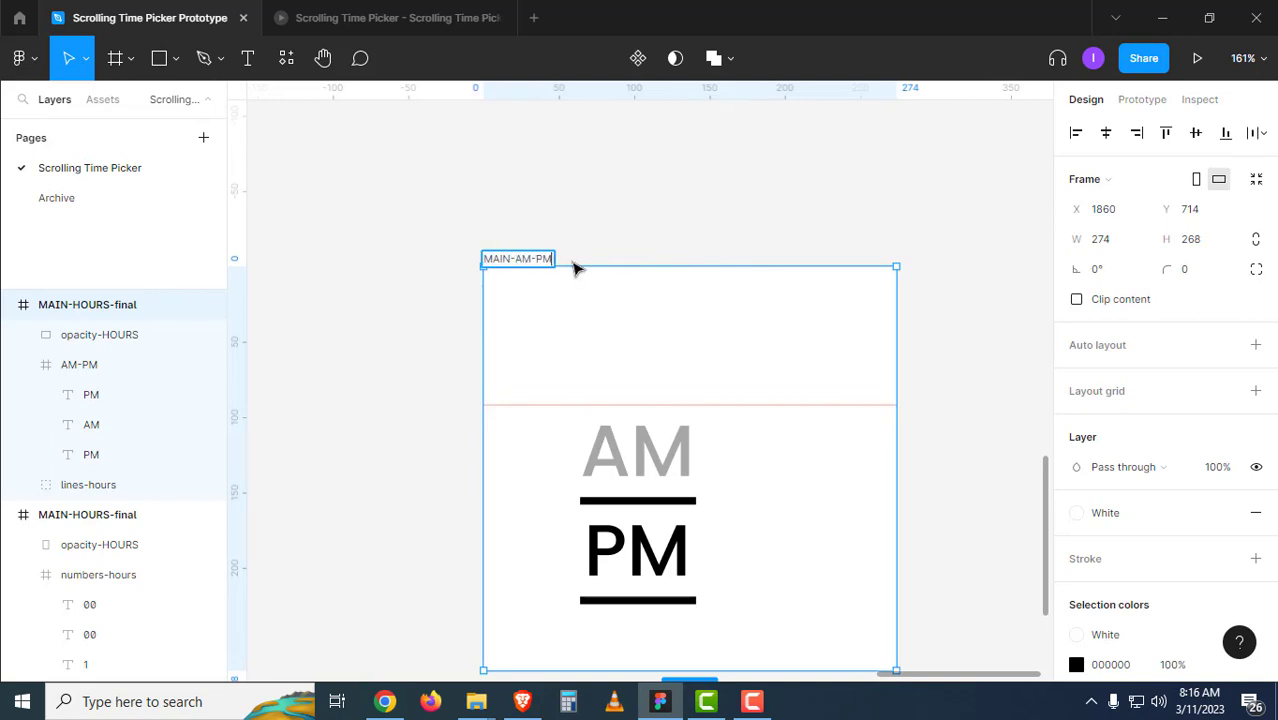
{"action": "key", "text": "Return"}
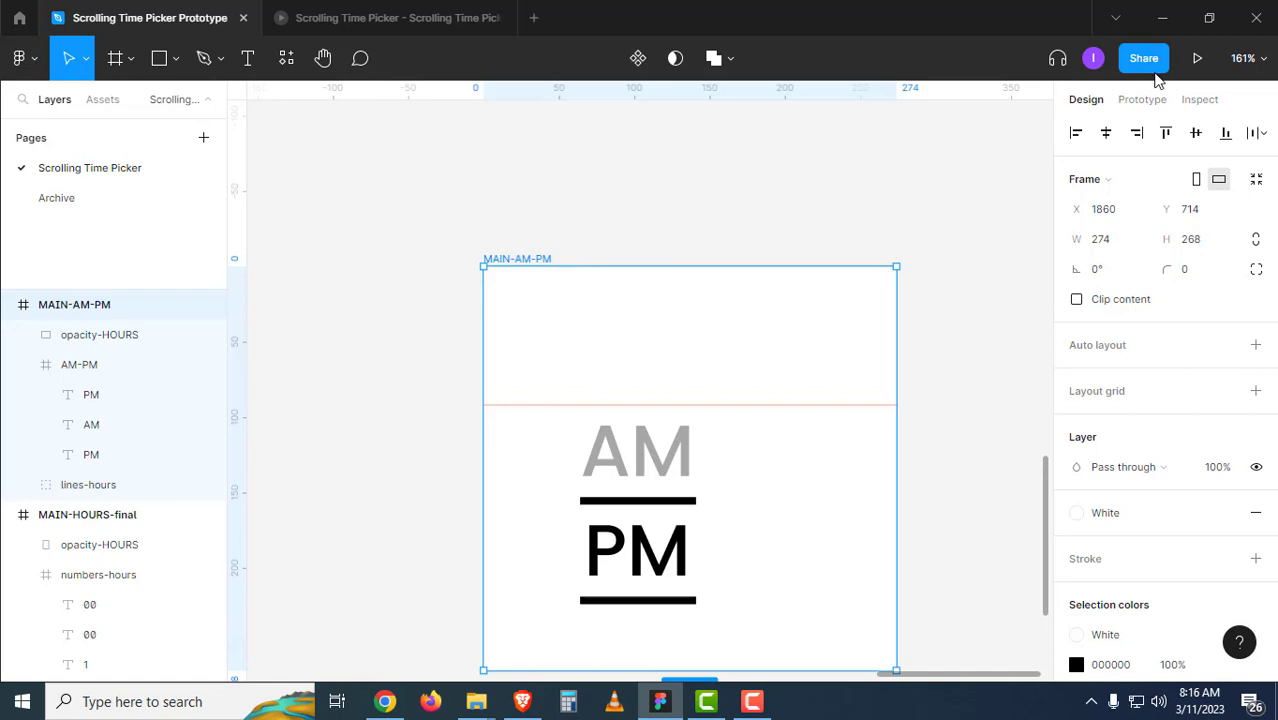
Preview the MAIN-AM-PM prototype, scroll between AM and PM to check the alignment with the lines, and return to the design file.
{"action": "left_click", "coordinate": [1196, 60]}
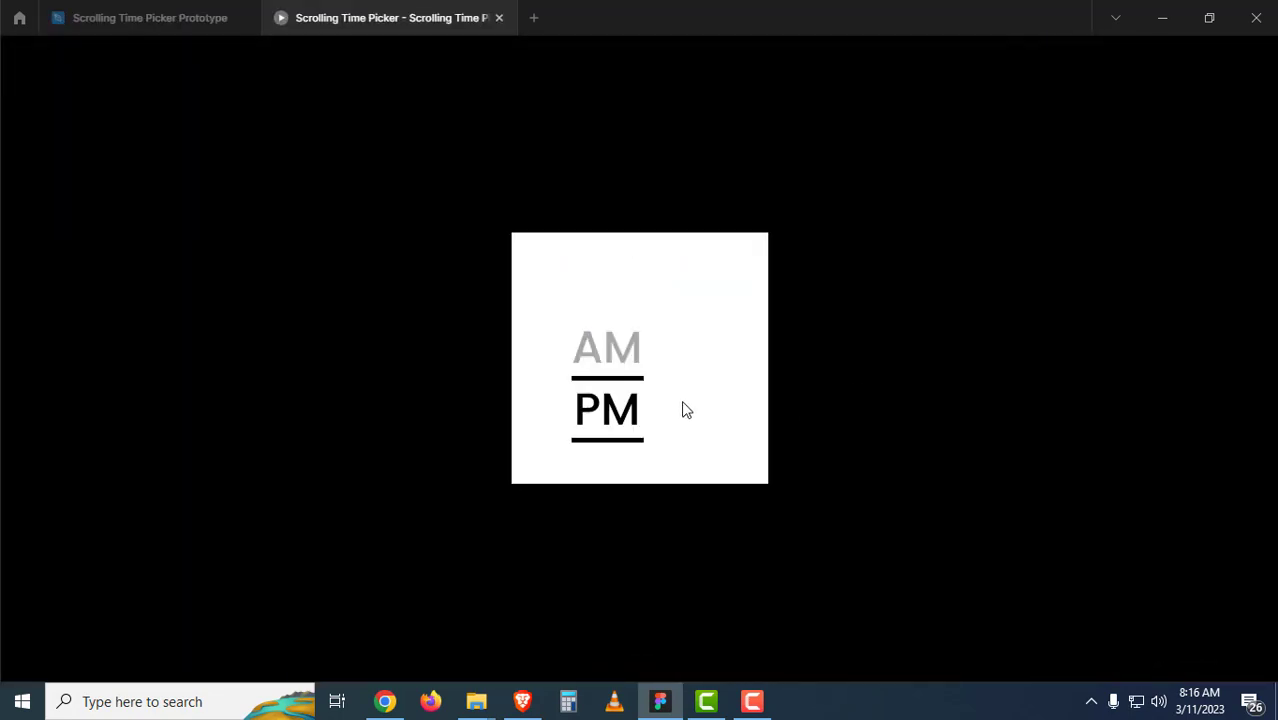
{"action": "left_click", "coordinate": [625, 404]}
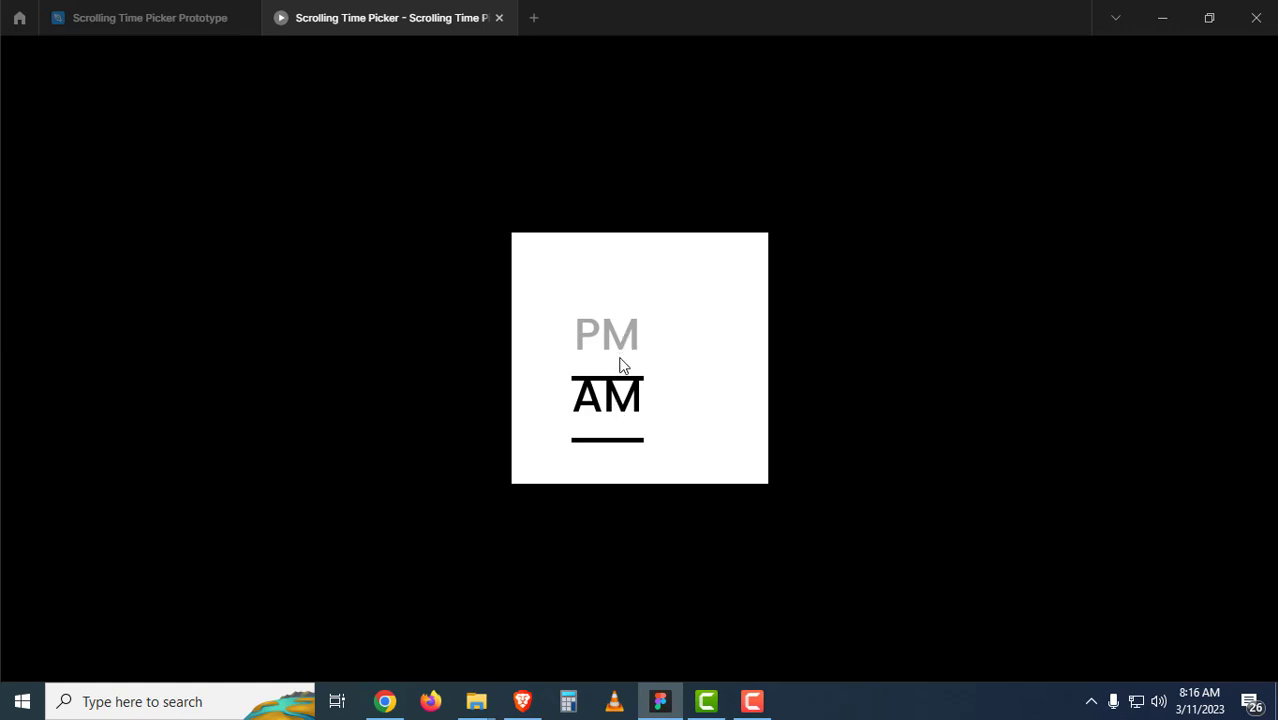
{"action": "left_click", "coordinate": [191, 20]}
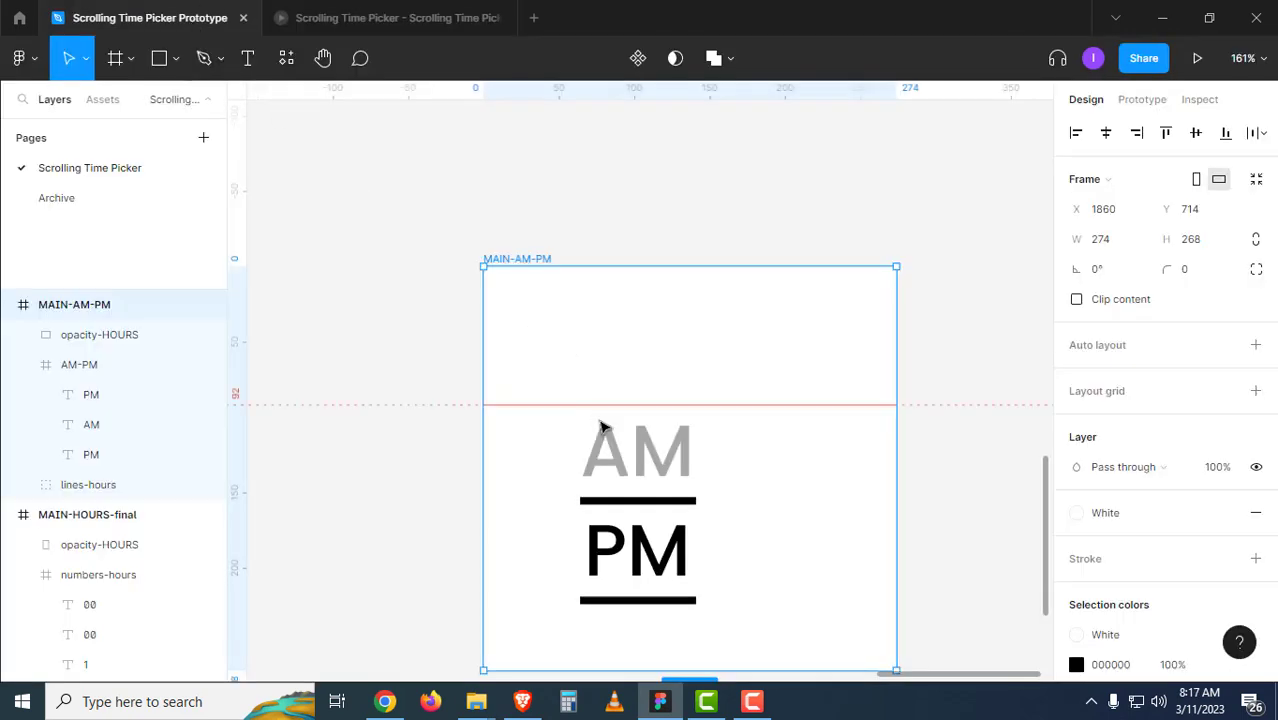
Extend the uppermost PM text box upward to a height of 74 and check the AM alignment in the prototype preview.
{"action": "left_click", "coordinate": [124, 394]}
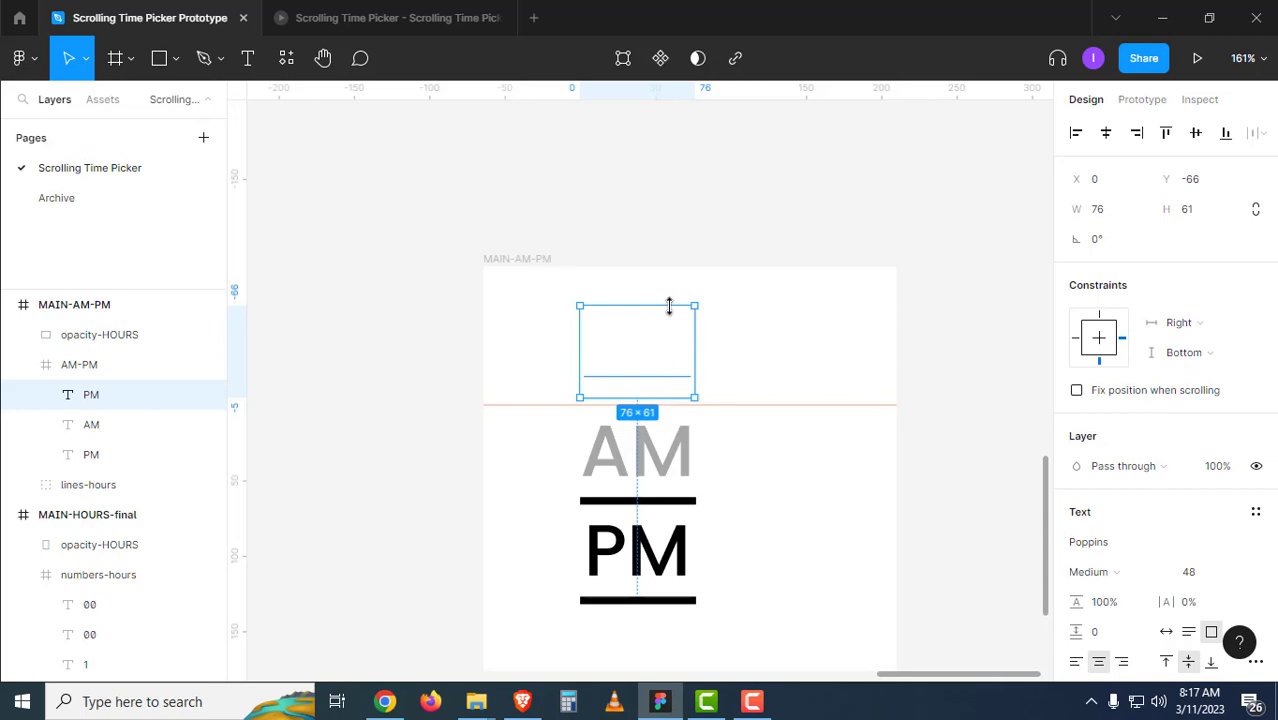
{"action": "left_click_drag", "start_coordinate": [669, 303], "coordinate": [671, 286]}
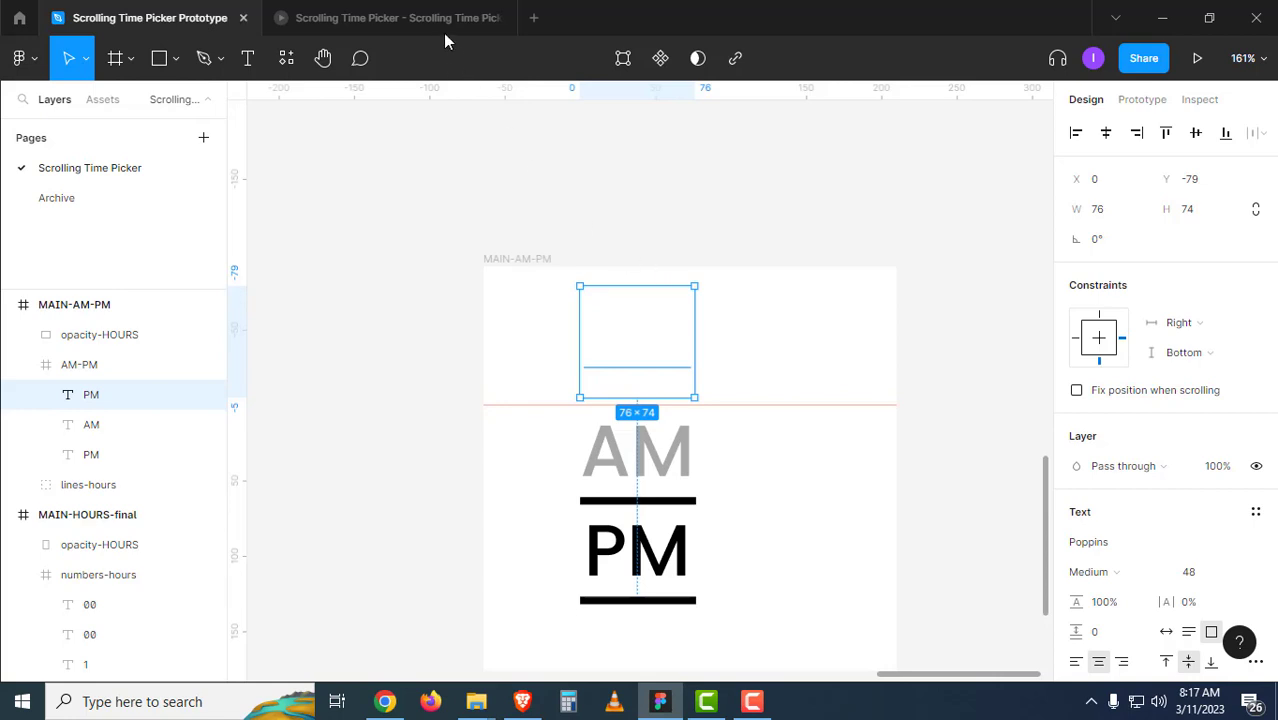
{"action": "left_click", "coordinate": [440, 20]}
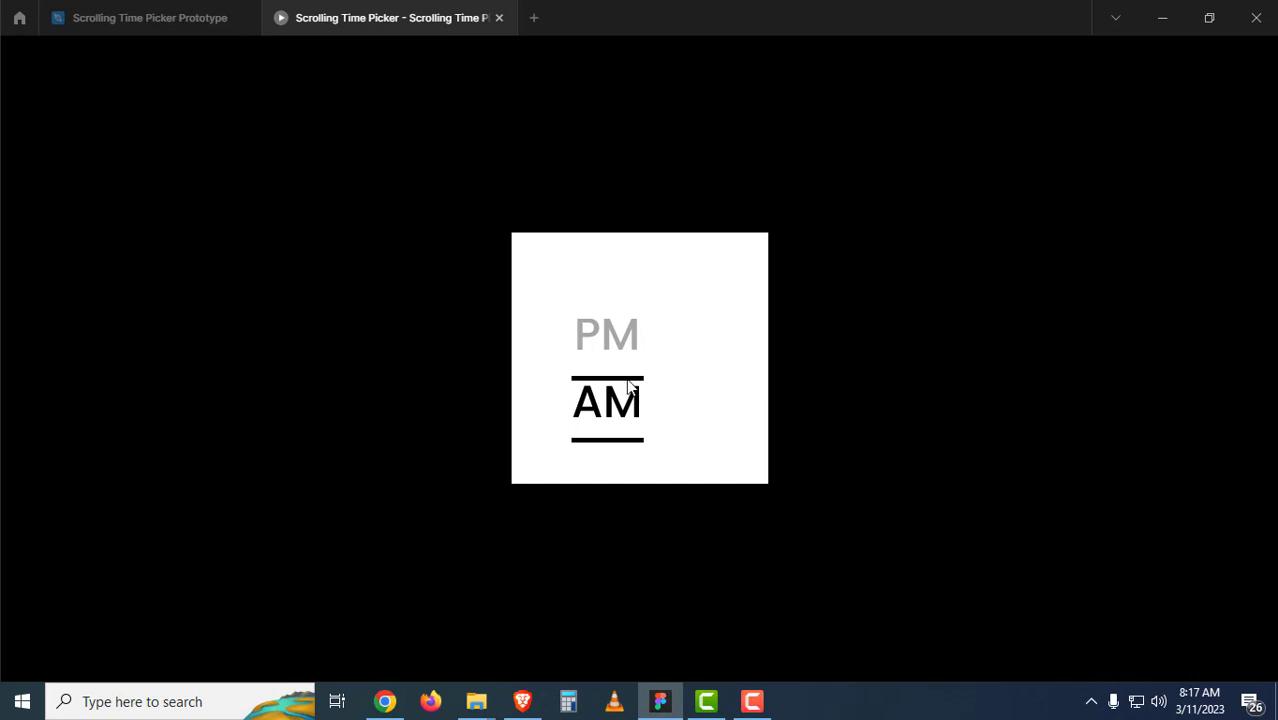
{"action": "left_click", "coordinate": [156, 19]}
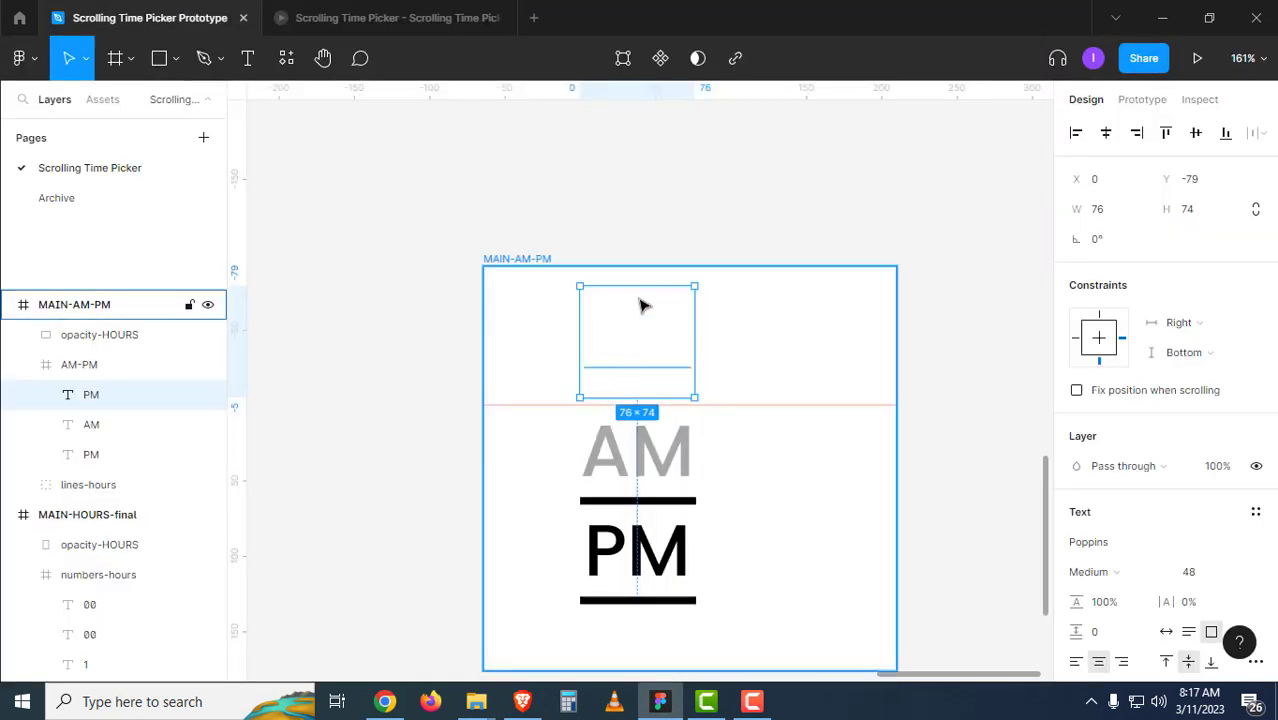
Extend the uppermost PM text box upward to a height of 83 and check the AM and PM alignment in the prototype preview.
{"action": "left_click_drag", "start_coordinate": [640, 286], "coordinate": [641, 272]}
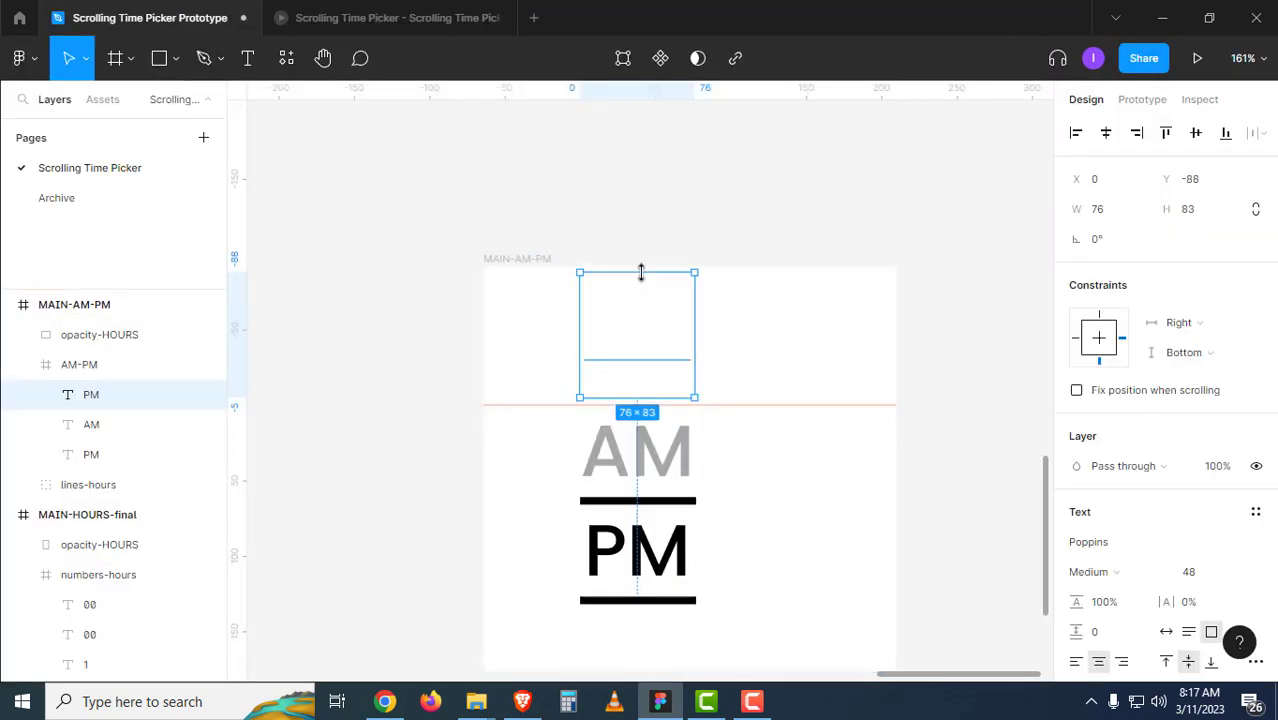
{"action": "left_click", "coordinate": [396, 28]}
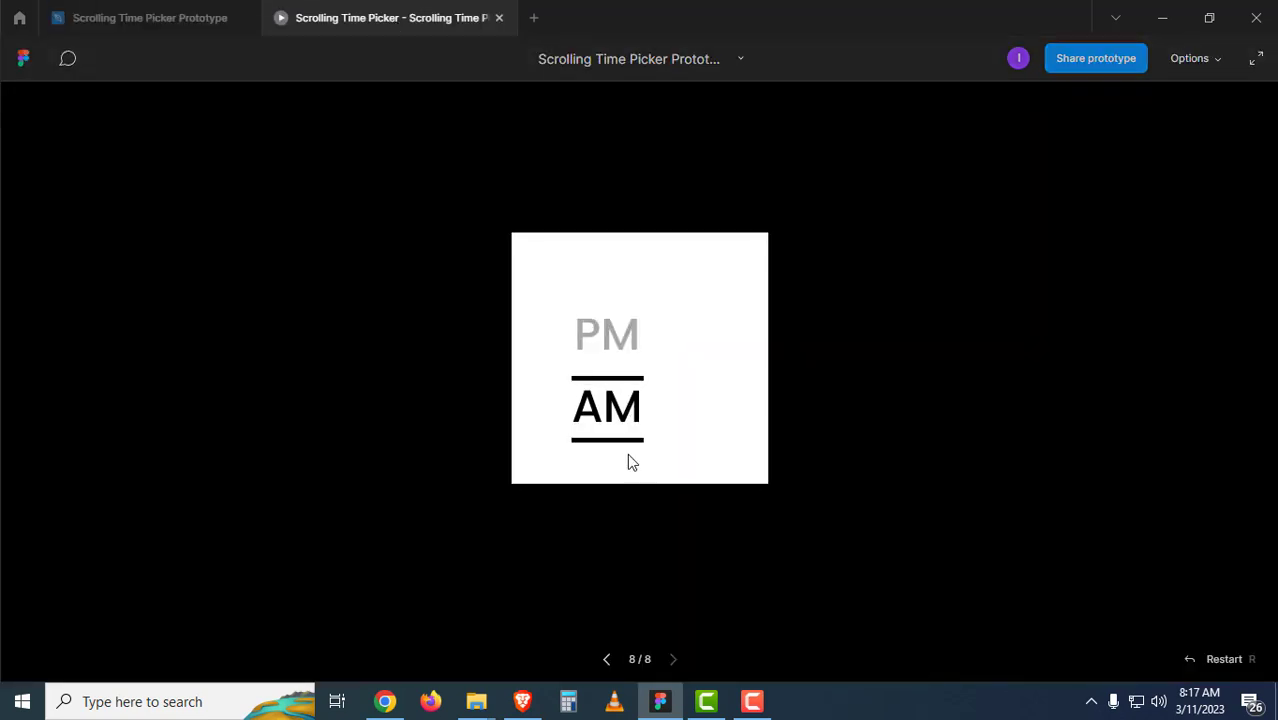
{"action": "left_click_drag", "start_coordinate": [617, 403], "coordinate": [610, 286]}
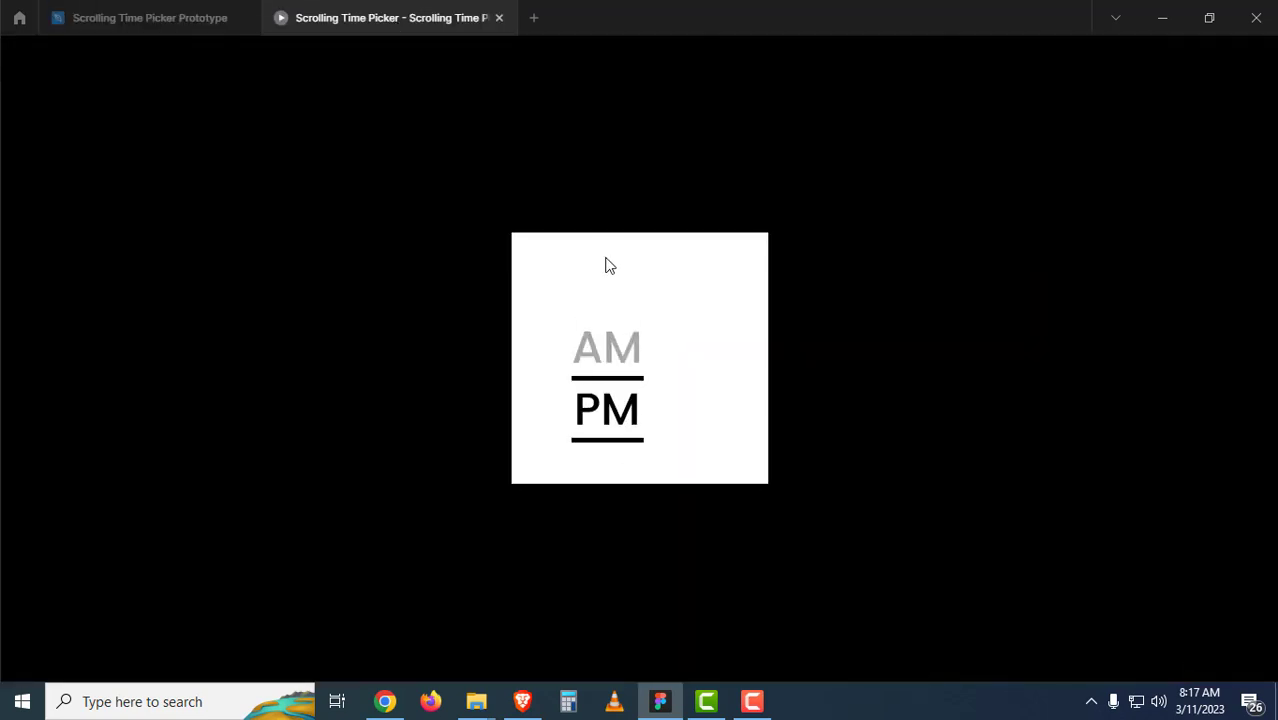
{"action": "mouse_move", "coordinate": [630, 343]}
{"action": "left_mouse_down"}
{"action": "mouse_move", "coordinate": [642, 414]}
{"action": "mouse_move", "coordinate": [639, 328]}
{"action": "mouse_move", "coordinate": [628, 441]}
{"action": "mouse_move", "coordinate": [622, 314]}
{"action": "mouse_move", "coordinate": [620, 428]}
{"action": "mouse_move", "coordinate": [615, 335]}
{"action": "left_mouse_up"}
{"action": "left_click_drag", "start_coordinate": [615, 335], "coordinate": [628, 482]}
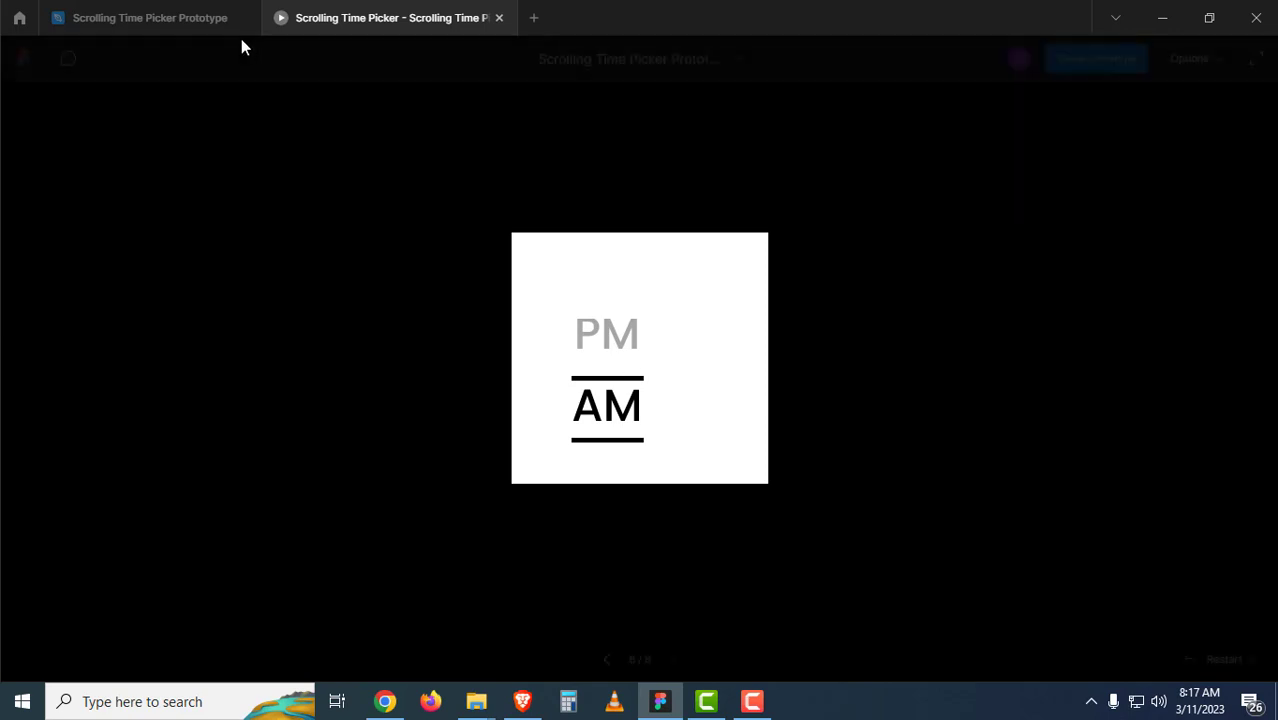
Set the uppermost PM text box's opacity to 0% in the design file and go back to the prototype preview.
{"action": "left_click", "coordinate": [190, 20]}
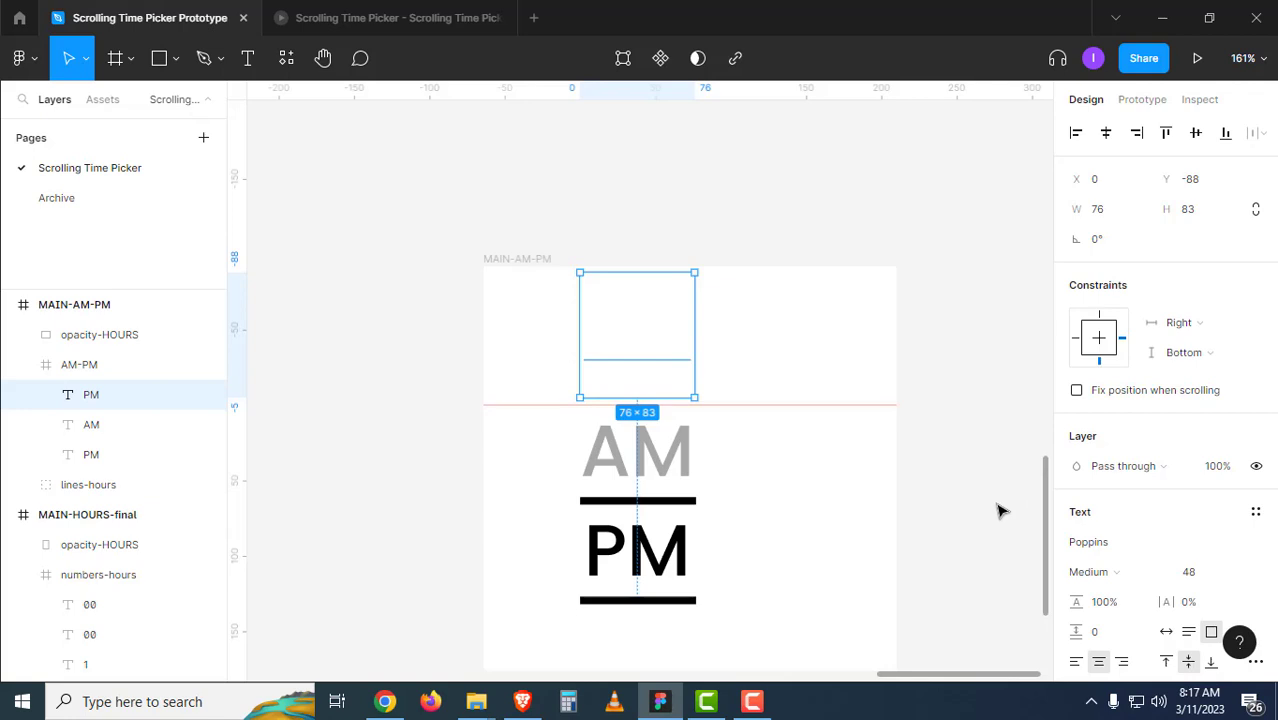
{"action": "key", "text": "0"}
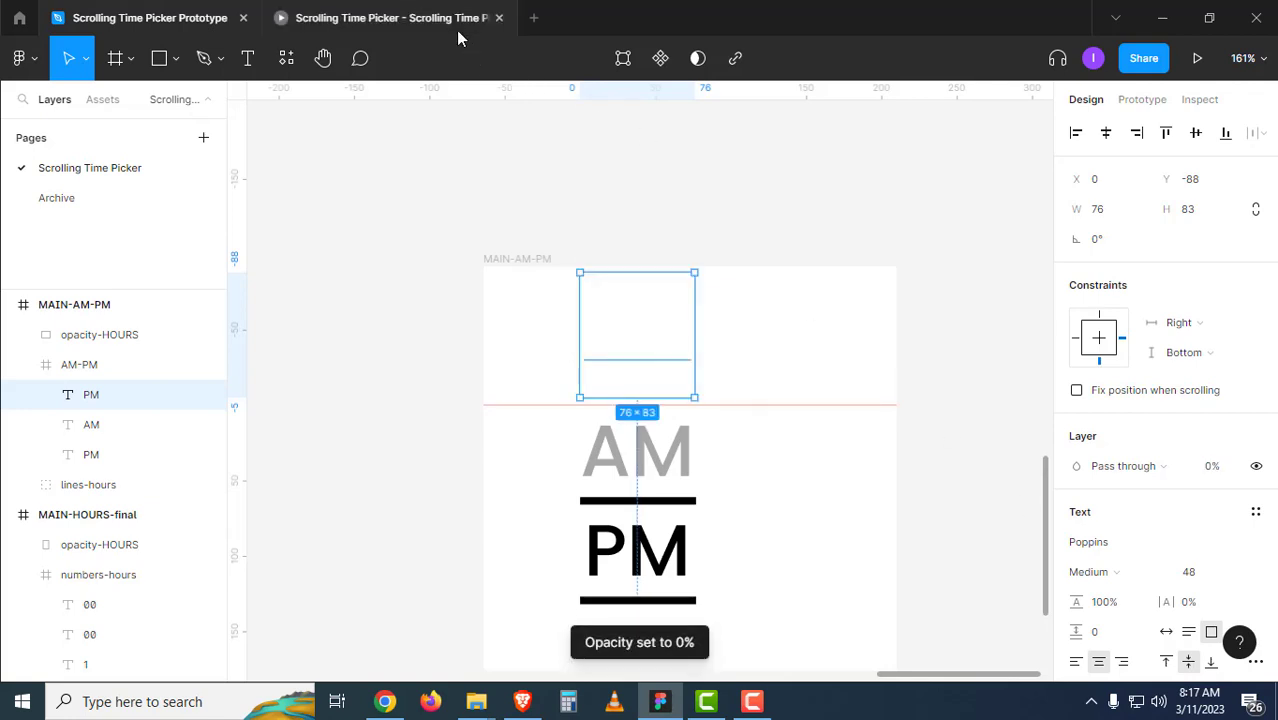
{"action": "left_click", "coordinate": [458, 37]}
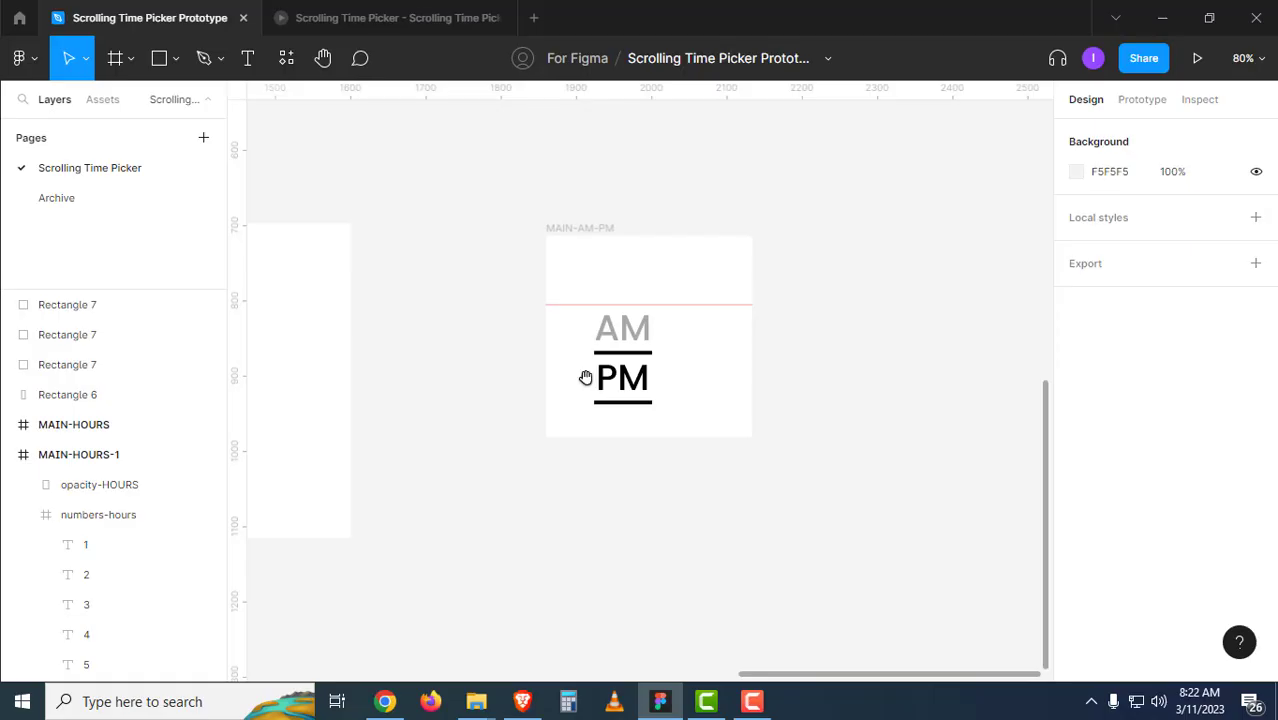
Draw a new frame of about 689 × 946 below the Select Time Picker frame.
{"action": "left_click_drag", "start_coordinate": [582, 375], "coordinate": [699, 399]}
{"action": "left_click_drag", "start_coordinate": [304, 351], "coordinate": [574, 344]}
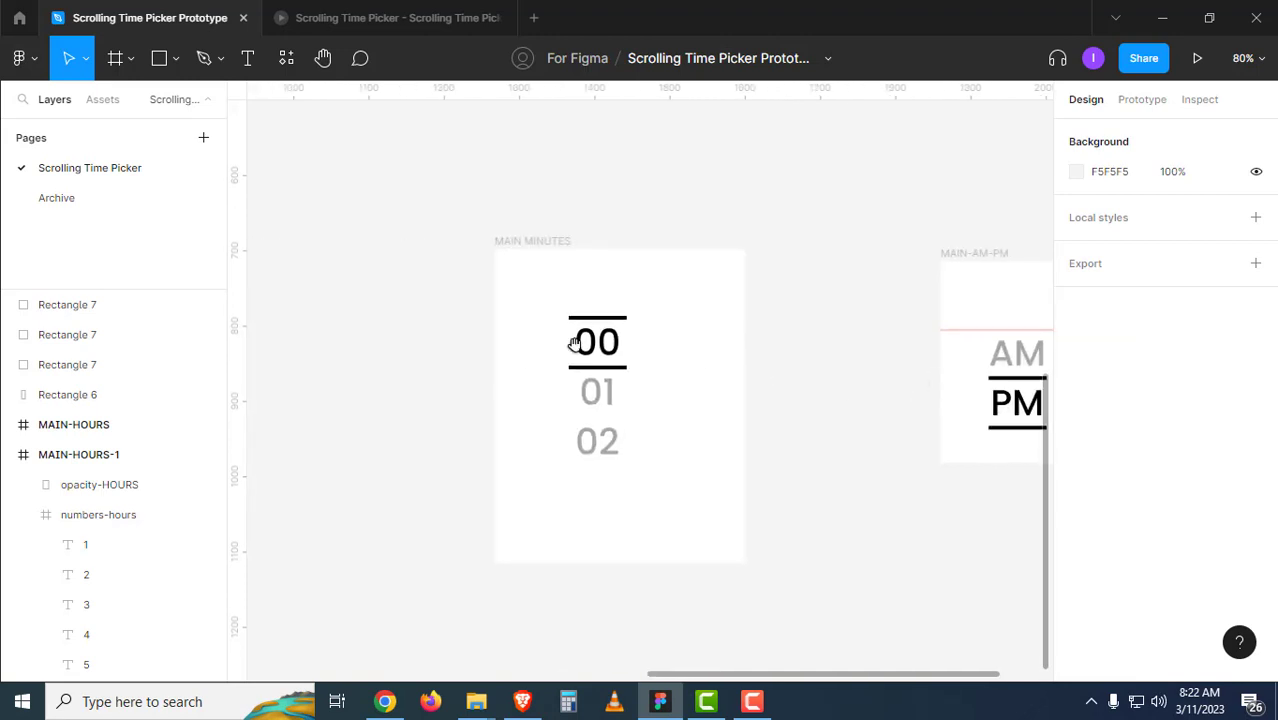
{"action": "scroll", "coordinate": [539, 333], "scroll_direction": "down", "scroll_amount": 2}
{"action": "left_click_drag", "start_coordinate": [462, 334], "coordinate": [680, 420]}
{"action": "left_click_drag", "start_coordinate": [466, 357], "coordinate": [722, 447]}
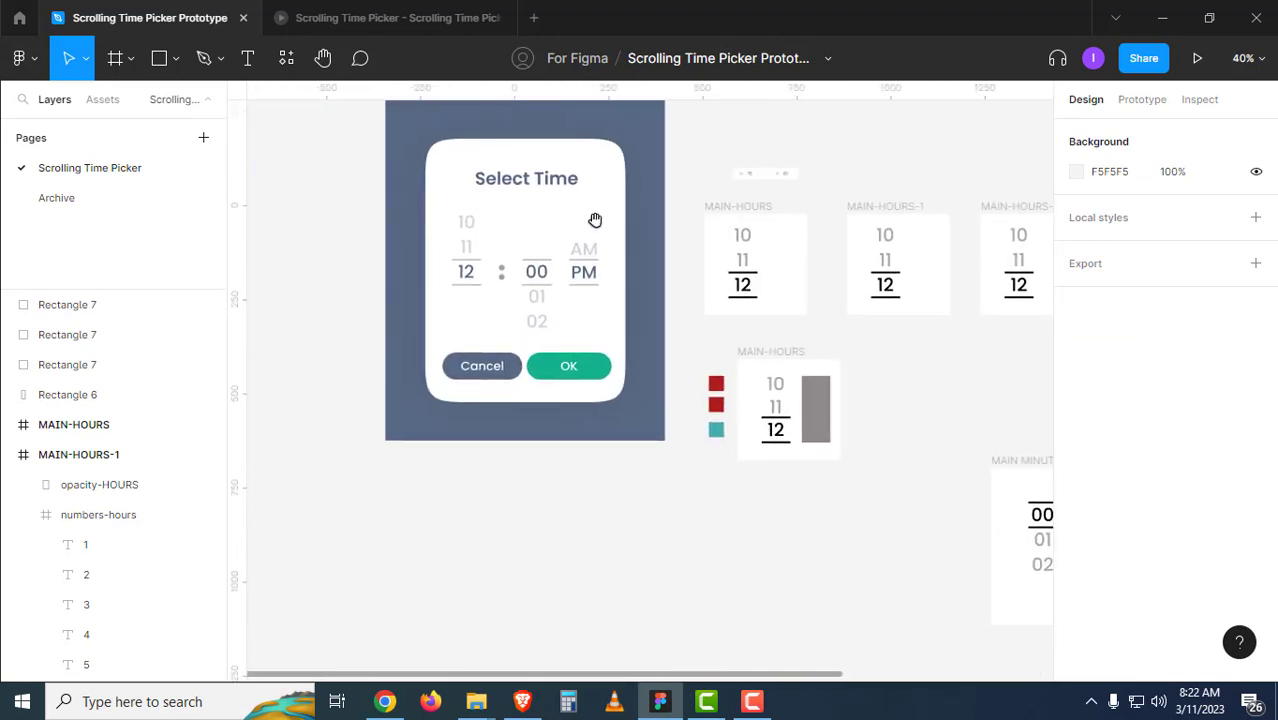
{"action": "left_click_drag", "start_coordinate": [595, 220], "coordinate": [594, 283]}
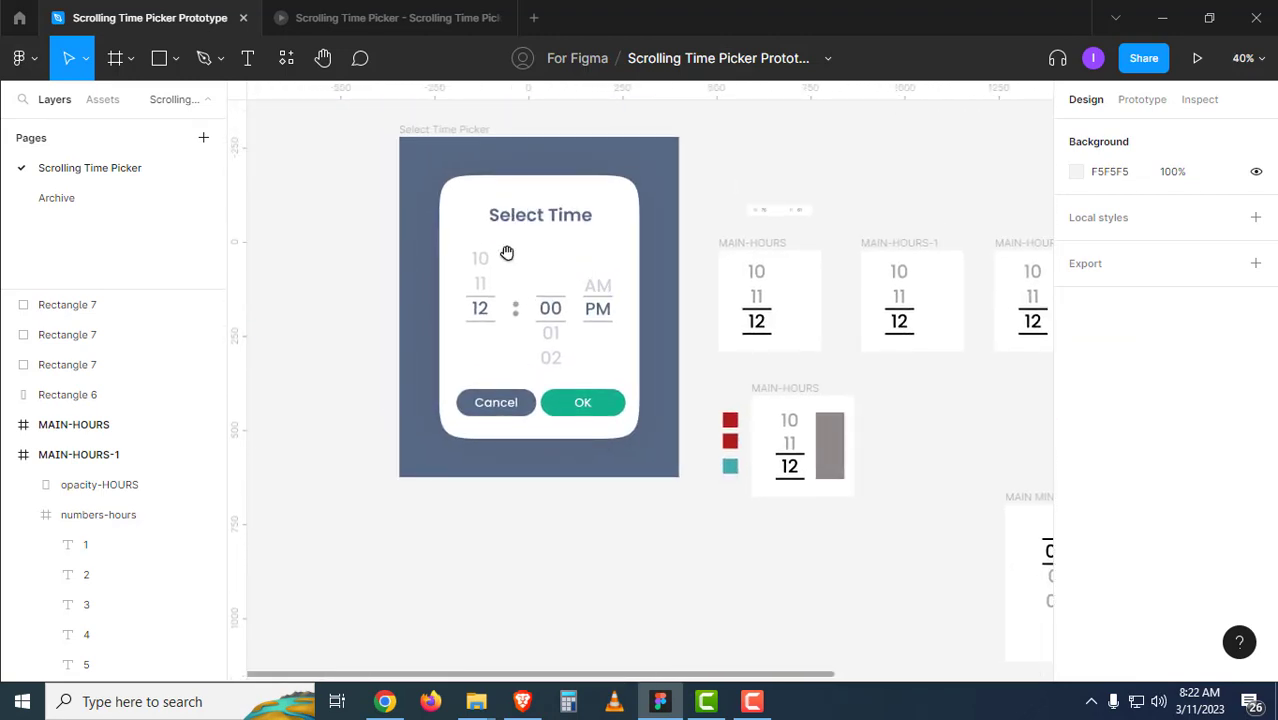
{"action": "scroll", "coordinate": [548, 384], "scroll_direction": "down", "scroll_amount": 2}
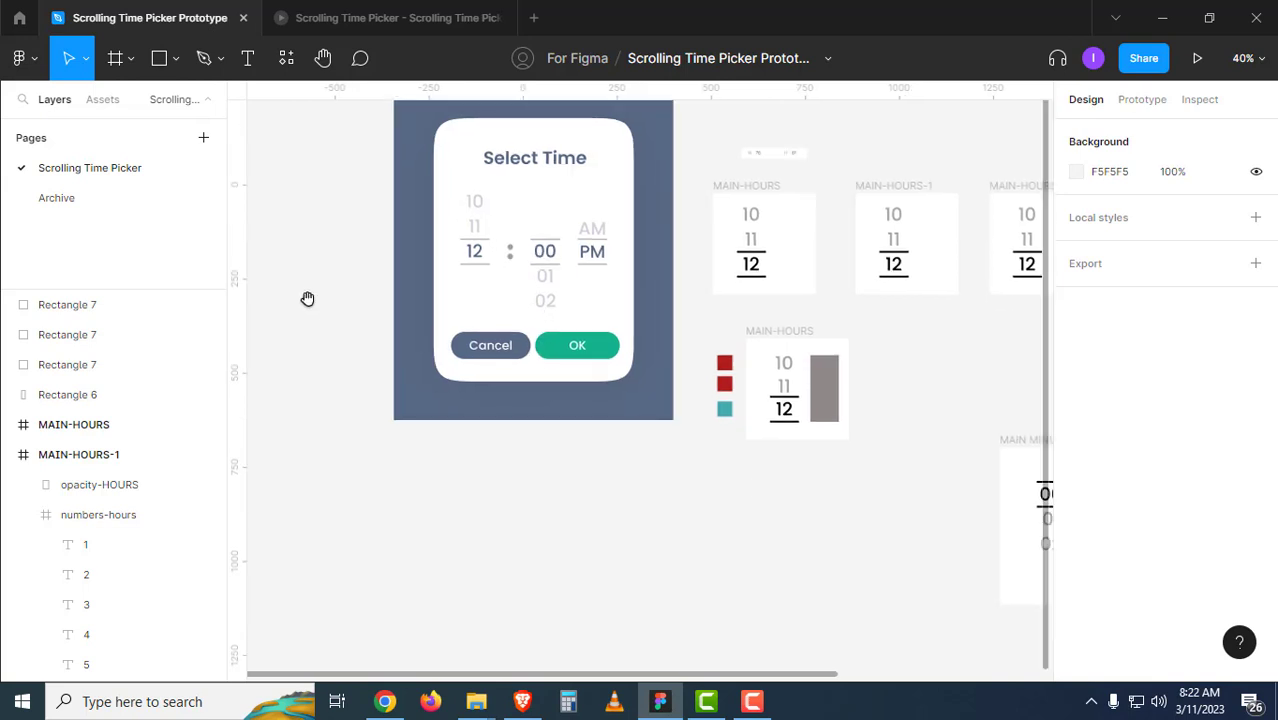
{"action": "left_click", "coordinate": [131, 58]}
{"action": "key", "text": "f"}
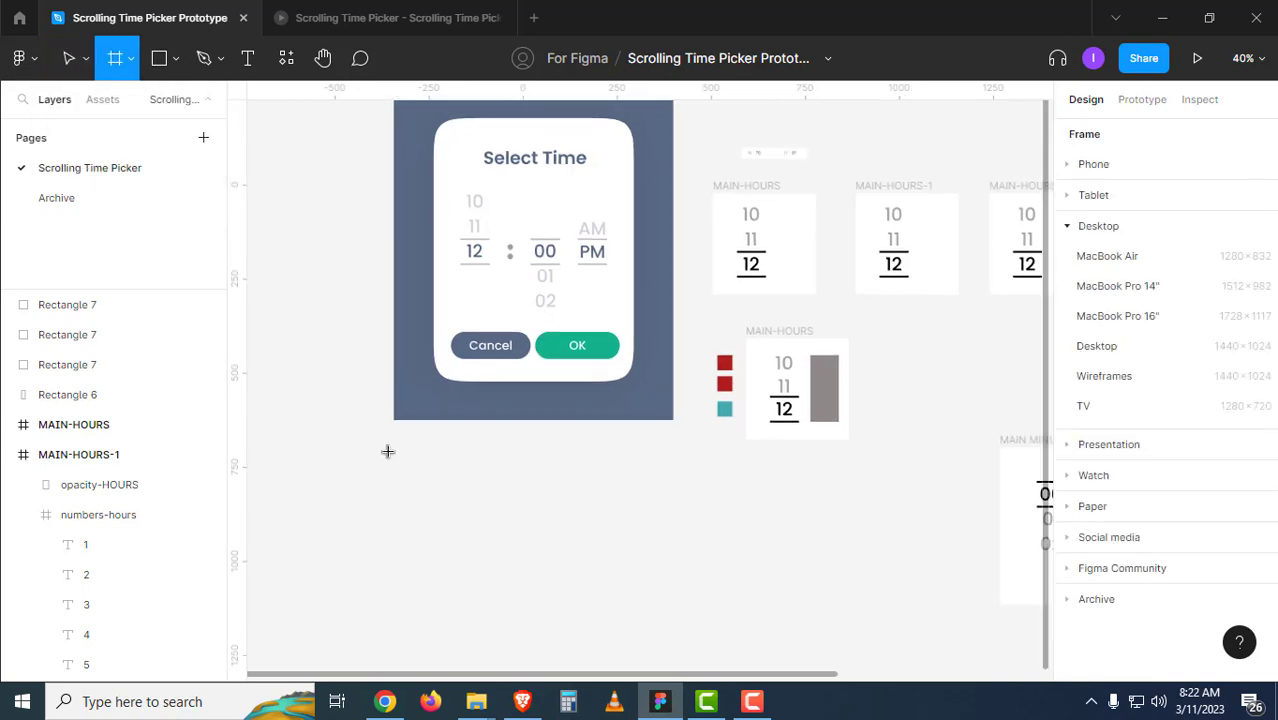
{"action": "mouse_move", "coordinate": [393, 447]}
{"action": "left_mouse_down"}
{"action": "mouse_move", "coordinate": [548, 536]}
{"action": "mouse_move", "coordinate": [625, 654]}
{"action": "mouse_move", "coordinate": [673, 613]}
{"action": "left_mouse_up"}
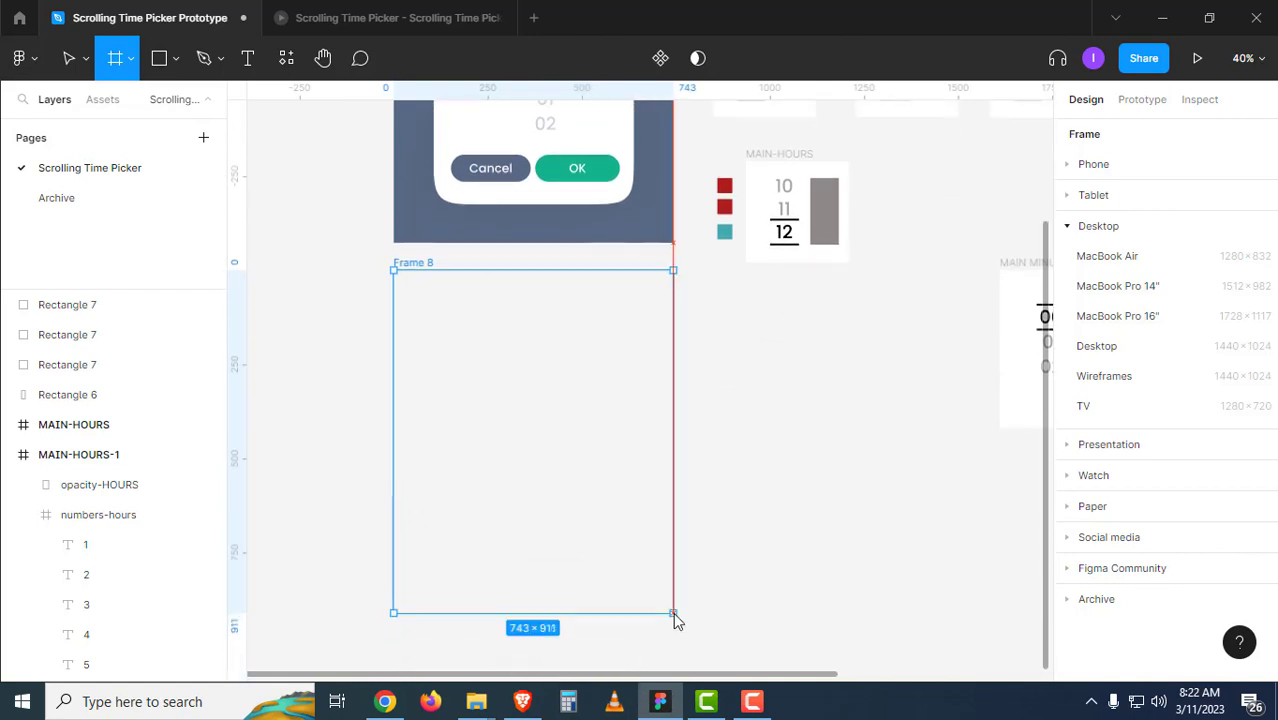
Draw a rectangle of about 543 × 723 beside the new frame and round its corners to about 124.
{"action": "key", "text": "r"}
{"action": "mouse_move", "coordinate": [731, 412]}
{"action": "left_mouse_down"}
{"action": "mouse_move", "coordinate": [893, 643]}
{"action": "mouse_move", "coordinate": [938, 628]}
{"action": "left_mouse_up"}
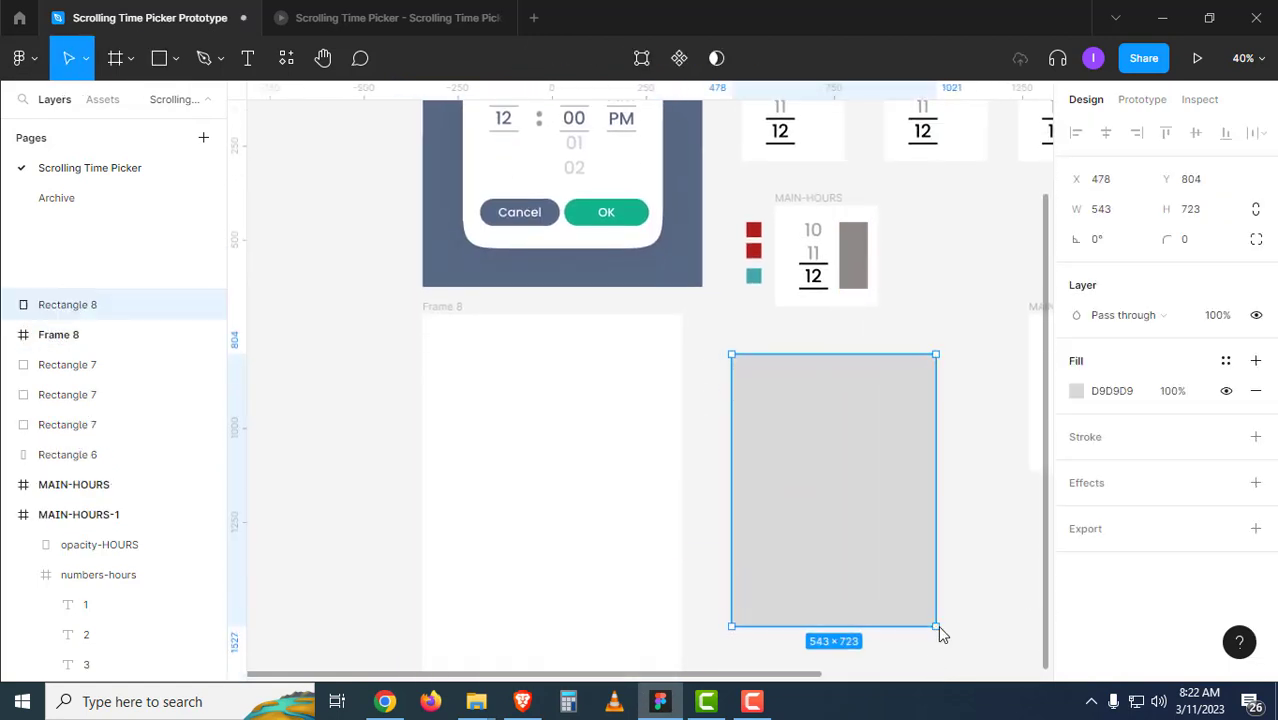
{"action": "left_click_drag", "start_coordinate": [1167, 239], "coordinate": [1272, 239]}
{"action": "left_click", "coordinate": [1256, 239]}
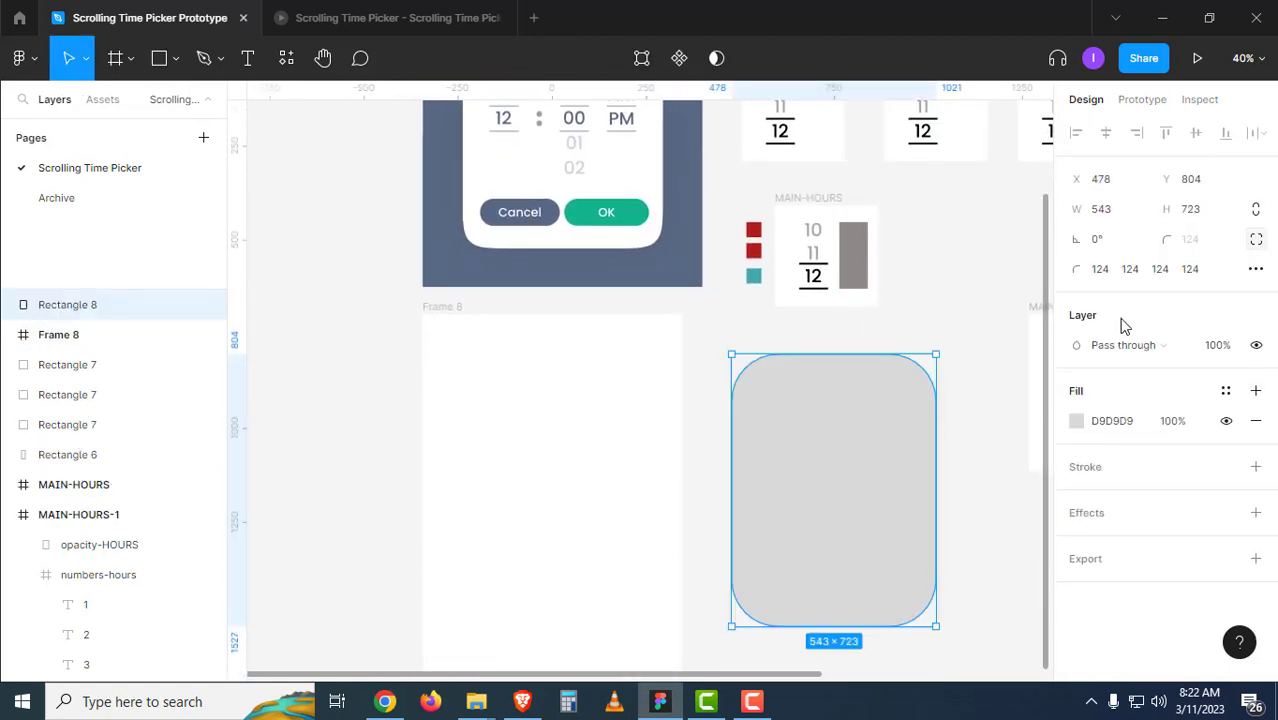
Increase the rectangle's corner smoothing and move the rectangle into the new frame as the card.
{"action": "left_click", "coordinate": [1256, 269]}
{"action": "left_click_drag", "start_coordinate": [849, 314], "coordinate": [981, 314]}
{"action": "left_click", "coordinate": [807, 442]}
{"action": "left_click_drag", "start_coordinate": [807, 442], "coordinate": [525, 450]}
Fill the new frame with #576983 sampled from the Select Time Picker background, and make the card rectangle white.
{"action": "left_click", "coordinate": [442, 307]}
{"action": "key", "text": "i"}
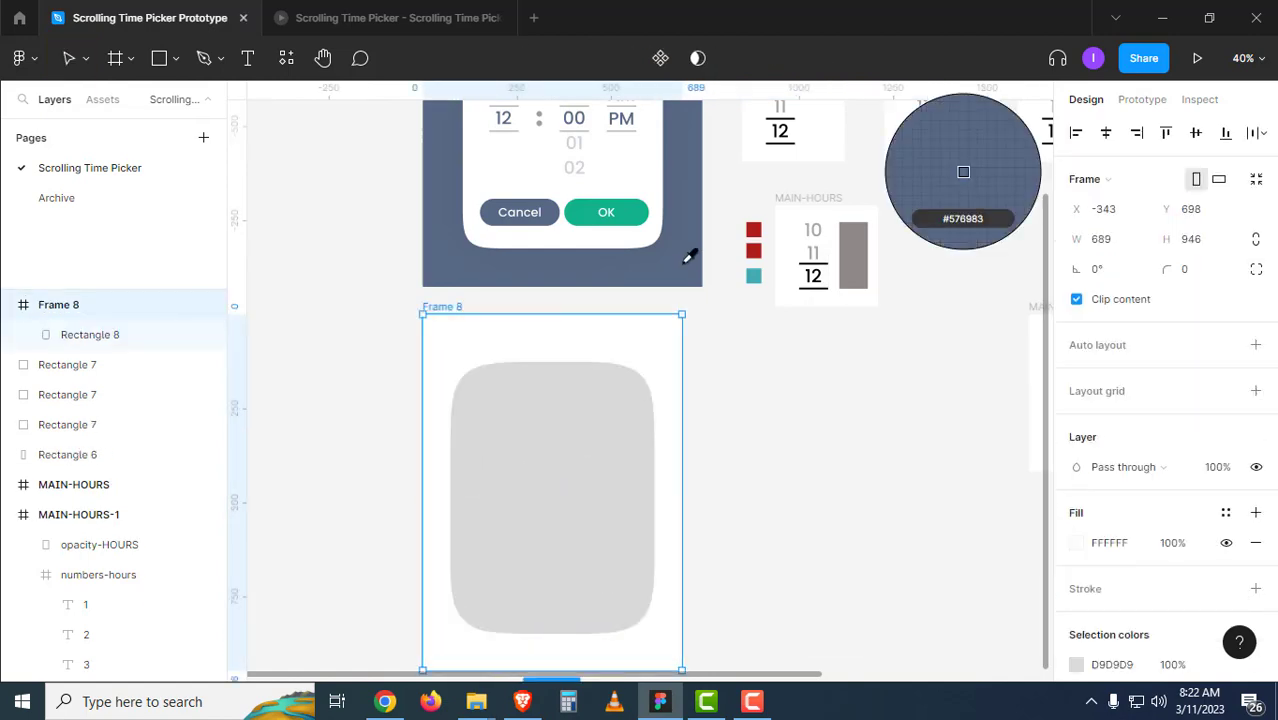
{"action": "left_click", "coordinate": [688, 257]}
{"action": "left_click", "coordinate": [600, 430]}
{"action": "scroll", "coordinate": [1133, 526], "scroll_direction": "down", "scroll_amount": 1}
{"action": "left_click", "coordinate": [1226, 451]}
{"action": "left_click", "coordinate": [1110, 475]}
Copy the Cancel and OK buttons from the Select Time Picker frame and place them at the bottom of the new card.
{"action": "double_click", "coordinate": [638, 271]}
{"action": "left_click", "coordinate": [536, 267], "text": "shift"}
{"action": "key", "text": "ctrl+c"}
{"action": "left_click", "coordinate": [804, 545]}
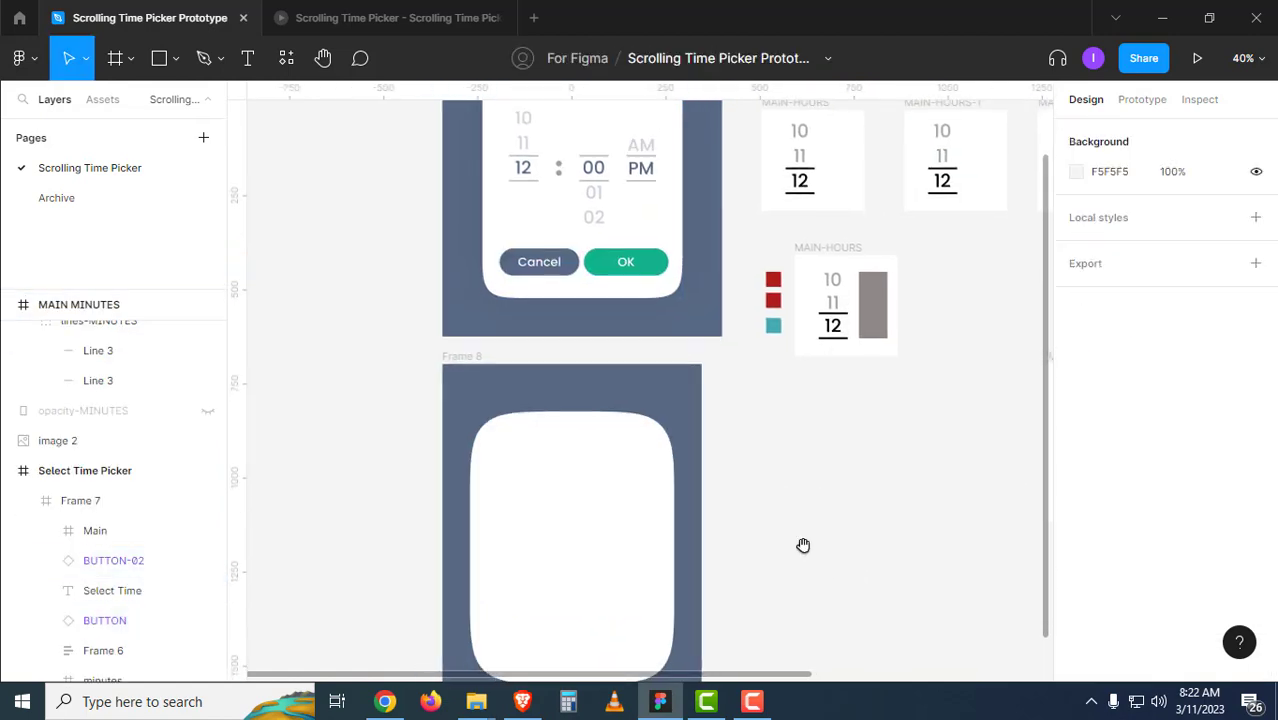
{"action": "left_click_drag", "start_coordinate": [804, 545], "coordinate": [812, 245]}
{"action": "key", "text": "ctrl+v"}
{"action": "left_click_drag", "start_coordinate": [713, 402], "coordinate": [642, 343]}
Copy the Select Time title from the Select Time Picker frame and place it centred at the top of the new card.
{"action": "left_click_drag", "start_coordinate": [712, 112], "coordinate": [765, 360]}
{"action": "double_click", "coordinate": [653, 181]}
{"action": "left_click_drag", "start_coordinate": [870, 458], "coordinate": [849, 188]}
{"action": "key", "text": "ctrl+v"}
{"action": "key", "text": "ctrl+plus"}
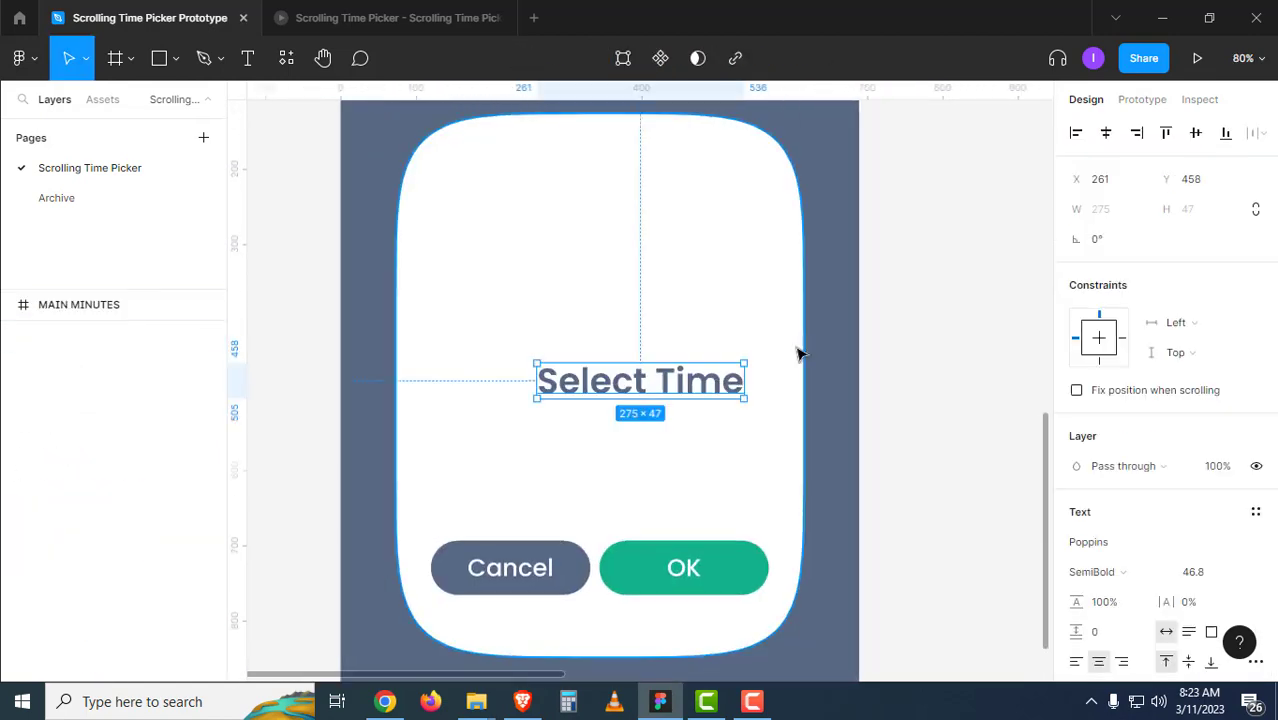
{"action": "left_click_drag", "start_coordinate": [642, 380], "coordinate": [596, 190]}
{"action": "key", "text": "ctrl+minus"}
{"action": "left_click", "coordinate": [818, 362]}
Copy the hours picker layers, including numbers-hours and opacity-HOURS, from the MAIN-HOURS-final frame.
{"action": "left_click_drag", "start_coordinate": [656, 411], "coordinate": [732, 422]}
{"action": "left_click_drag", "start_coordinate": [1030, 218], "coordinate": [617, 514]}
{"action": "left_click_drag", "start_coordinate": [828, 492], "coordinate": [717, 303]}
{"action": "left_click_drag", "start_coordinate": [737, 454], "coordinate": [970, 248]}
{"action": "left_click_drag", "start_coordinate": [636, 438], "coordinate": [645, 473]}
{"action": "left_click_drag", "start_coordinate": [931, 271], "coordinate": [850, 358]}
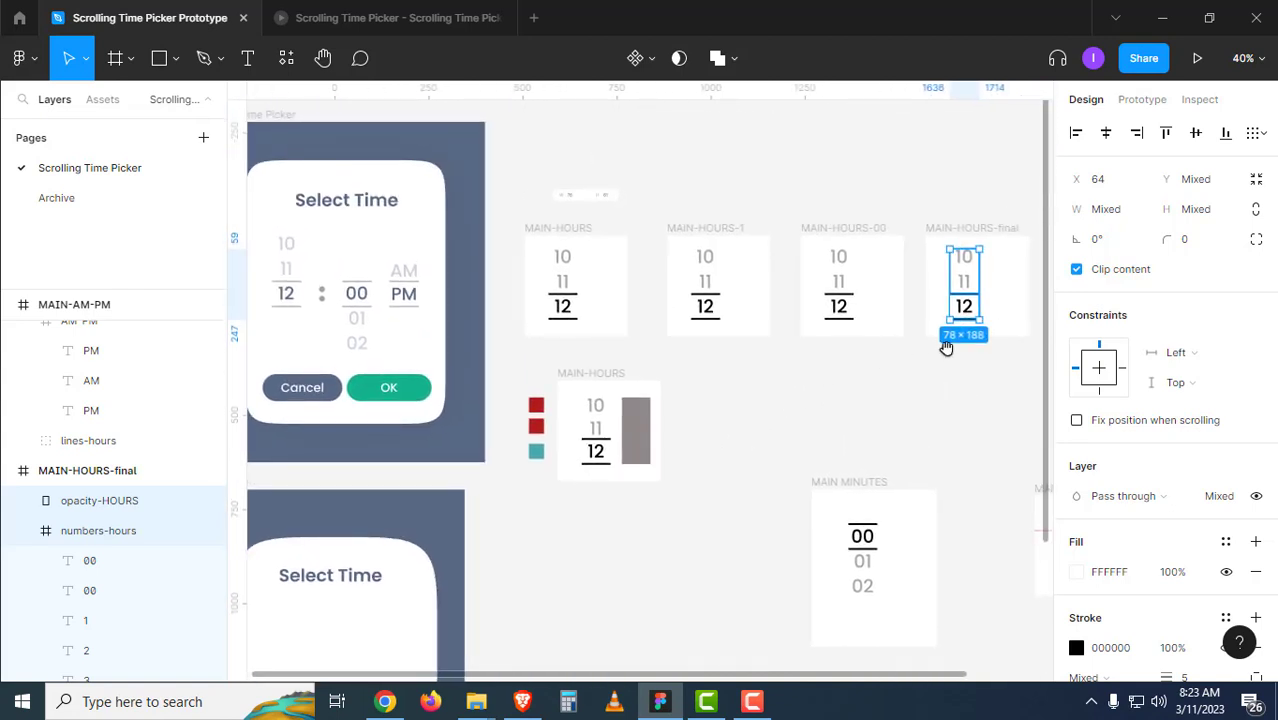
{"action": "left_click_drag", "start_coordinate": [750, 423], "coordinate": [916, 314]}
{"action": "left_click_drag", "start_coordinate": [730, 470], "coordinate": [887, 331]}
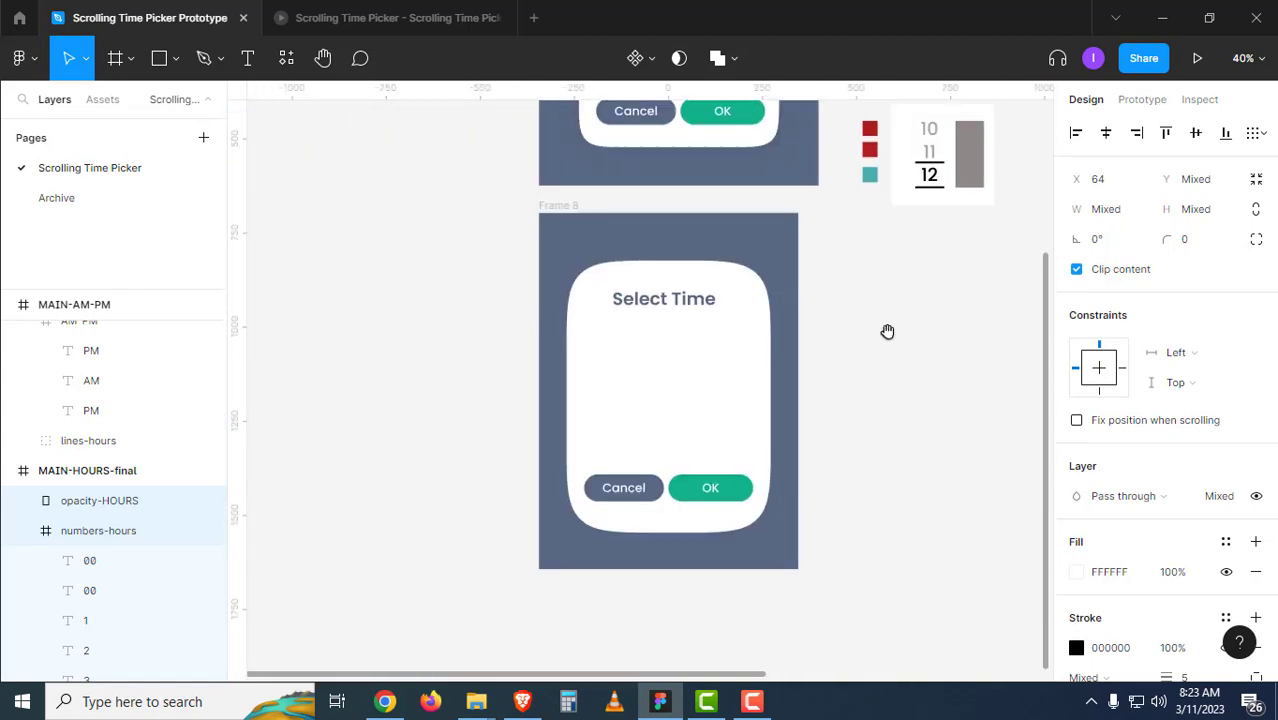
Paste the hours picker into the new frame, group its layers, and position the group on the card's left side.
{"action": "left_click", "coordinate": [690, 396]}
{"action": "left_click_drag", "start_coordinate": [679, 382], "coordinate": [843, 338]}
{"action": "left_click", "coordinate": [470, 357]}
{"action": "key", "text": "ctrl+v"}
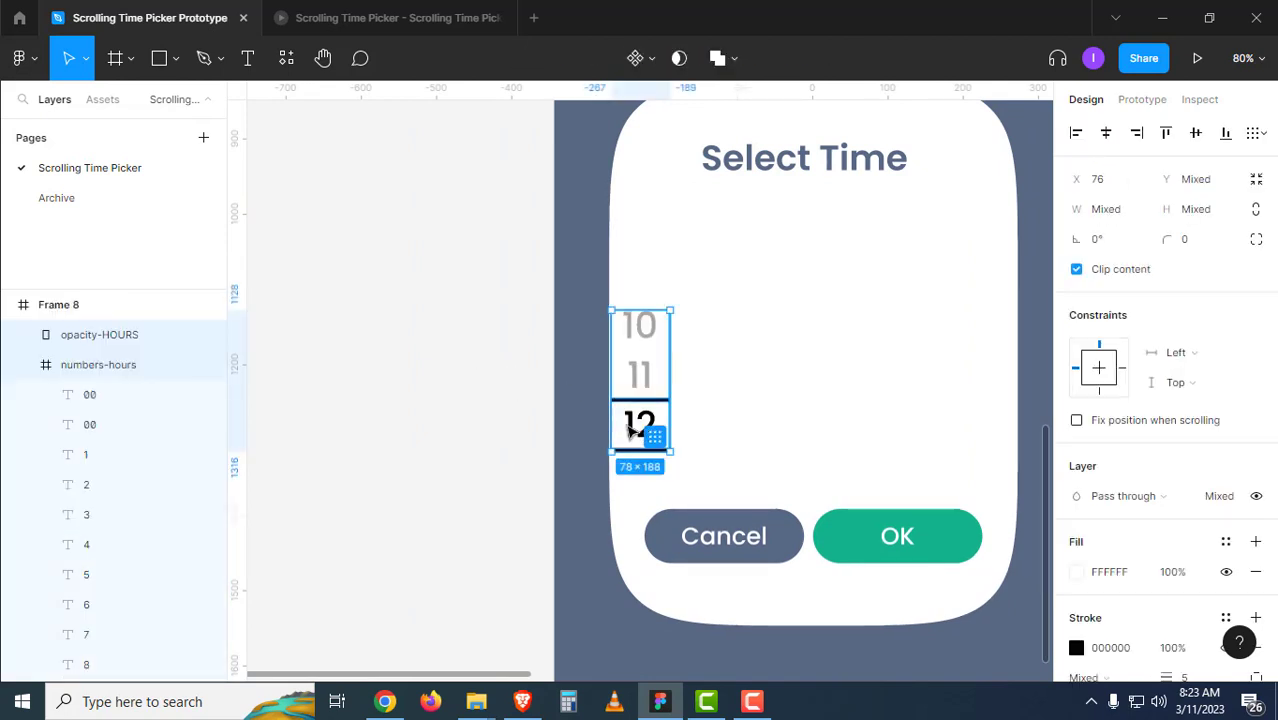
{"action": "key", "text": "ctrl+g"}
{"action": "left_click_drag", "start_coordinate": [630, 430], "coordinate": [603, 416]}
{"action": "left_click", "coordinate": [472, 403]}
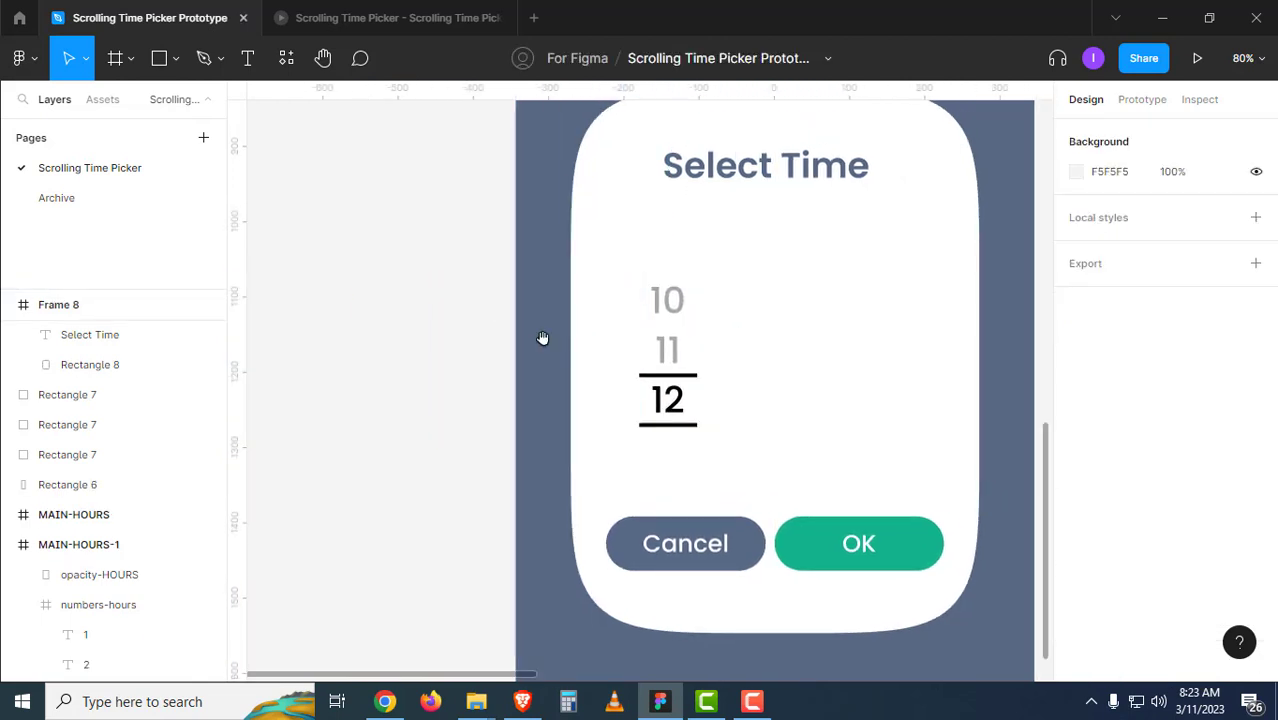
Copy the colon separator from the Select Time Picker frame and place it beside the 12 of the new card's hours picker.
{"action": "scroll", "coordinate": [605, 321], "scroll_direction": "down", "scroll_amount": 4}
{"action": "scroll", "coordinate": [607, 321], "scroll_direction": "up", "scroll_amount": 5}
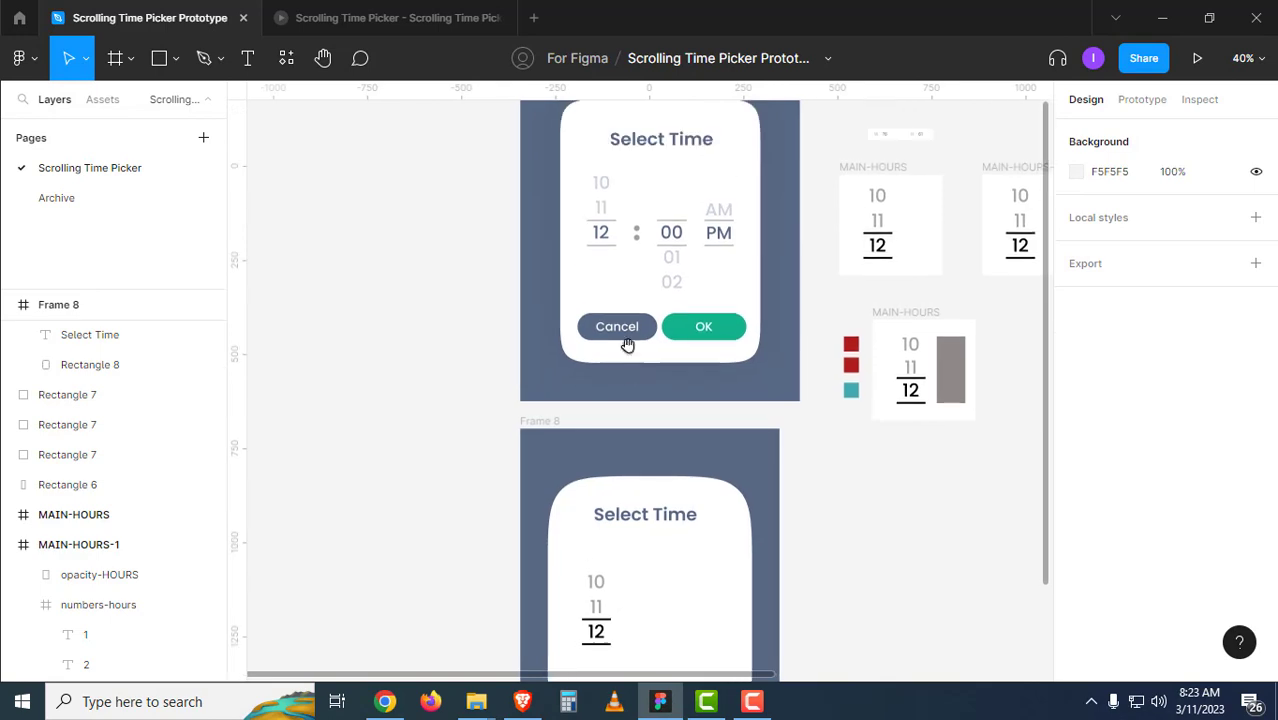
{"action": "double_click", "coordinate": [635, 234]}
{"action": "key", "text": "ctrl+c"}
{"action": "left_click", "coordinate": [833, 497]}
{"action": "scroll", "coordinate": [566, 267], "scroll_direction": "up", "scroll_amount": 4}
{"action": "left_click_drag", "start_coordinate": [693, 636], "coordinate": [812, 68]}
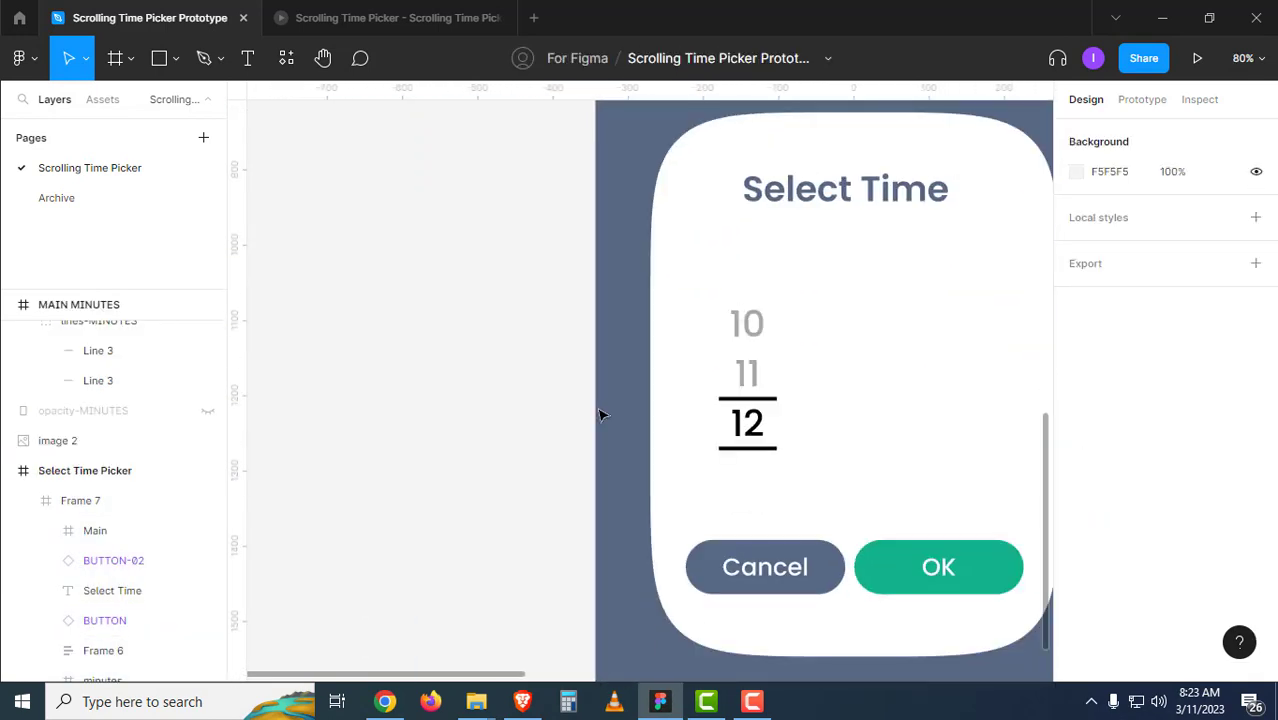
{"action": "key", "text": "ctrl+v"}
{"action": "left_click_drag", "start_coordinate": [637, 379], "coordinate": [822, 422]}
Copy the minutes picker from MAIN MINUTES into the new card, group its layers, and place it to the right of the colon.
{"action": "scroll", "coordinate": [835, 392], "scroll_direction": "down", "scroll_amount": 4}
{"action": "left_click_drag", "start_coordinate": [838, 388], "coordinate": [473, 589]}
{"action": "left_click_drag", "start_coordinate": [835, 491], "coordinate": [707, 468]}
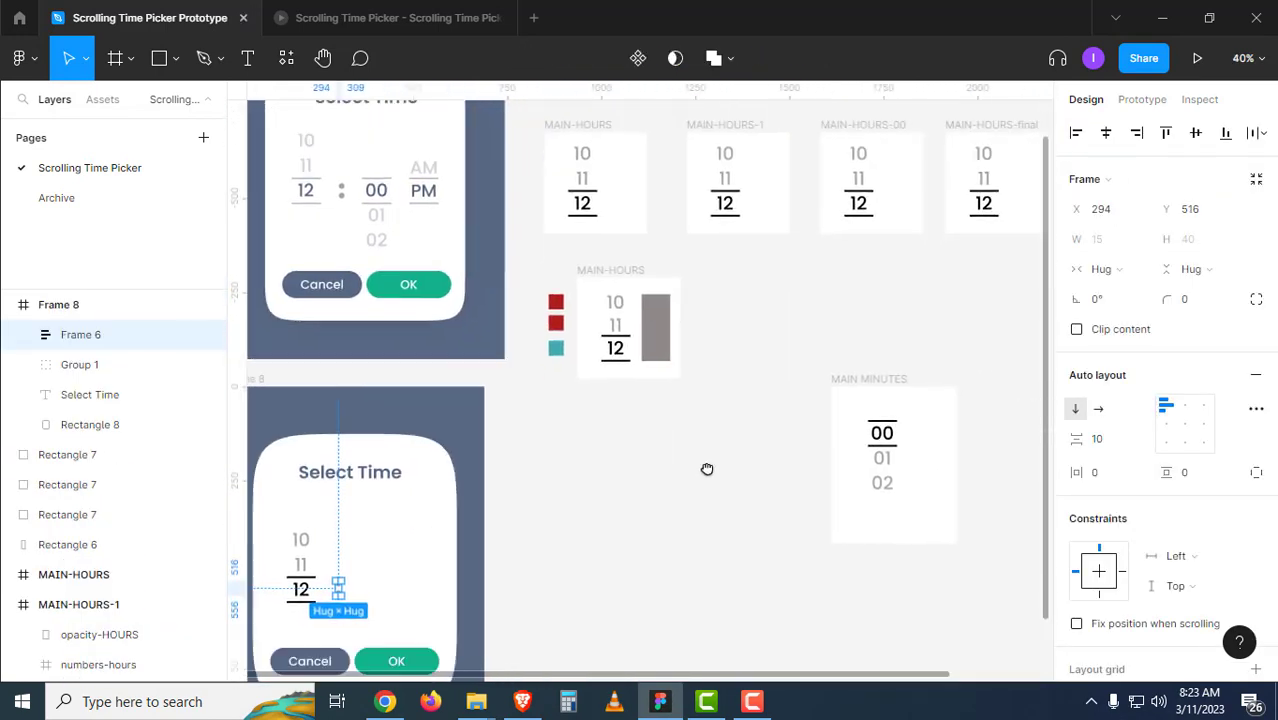
{"action": "left_click_drag", "start_coordinate": [756, 540], "coordinate": [827, 527]}
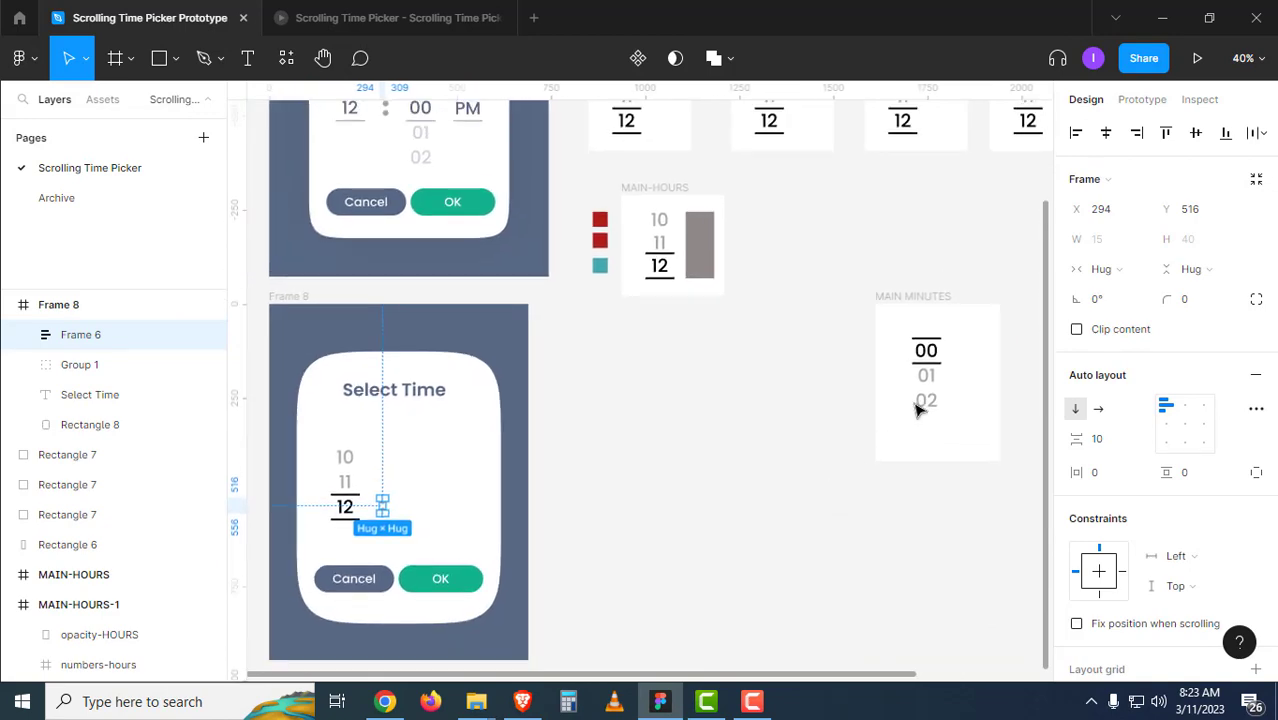
{"action": "left_click_drag", "start_coordinate": [998, 530], "coordinate": [890, 385]}
{"action": "key", "text": "ctrl+c"}
{"action": "left_click", "coordinate": [839, 388]}
{"action": "scroll", "coordinate": [254, 490], "scroll_direction": "up", "scroll_amount": 4}
{"action": "left_click_drag", "start_coordinate": [254, 490], "coordinate": [456, 342]}
{"action": "key", "text": "ctrl+v"}
{"action": "key", "text": "ctrl+g"}
{"action": "left_click_drag", "start_coordinate": [634, 382], "coordinate": [813, 382]}
Select the hours picker, colon and minutes picker together and move them higher on the card.
{"action": "left_click", "coordinate": [868, 392]}
{"action": "left_click", "coordinate": [725, 368]}
{"action": "left_click", "coordinate": [806, 395], "text": "shift"}
{"action": "left_click", "coordinate": [650, 366], "text": "shift"}
{"action": "left_click_drag", "start_coordinate": [650, 366], "coordinate": [650, 316]}
Copy the AM/PM picker from MAIN-AM-PM into the new card, group its layers, and place it to the right of the minutes.
{"action": "left_click_drag", "start_coordinate": [775, 378], "coordinate": [538, 394]}
{"action": "left_click", "coordinate": [538, 394], "text": "alt"}
{"action": "left_click", "coordinate": [787, 414], "text": "alt"}
{"action": "left_click_drag", "start_coordinate": [805, 412], "coordinate": [702, 415]}
{"action": "left_click_drag", "start_coordinate": [895, 371], "coordinate": [829, 372]}
{"action": "left_click", "coordinate": [846, 356], "text": "ctrl"}
{"action": "left_click", "coordinate": [846, 356], "text": "ctrl"}
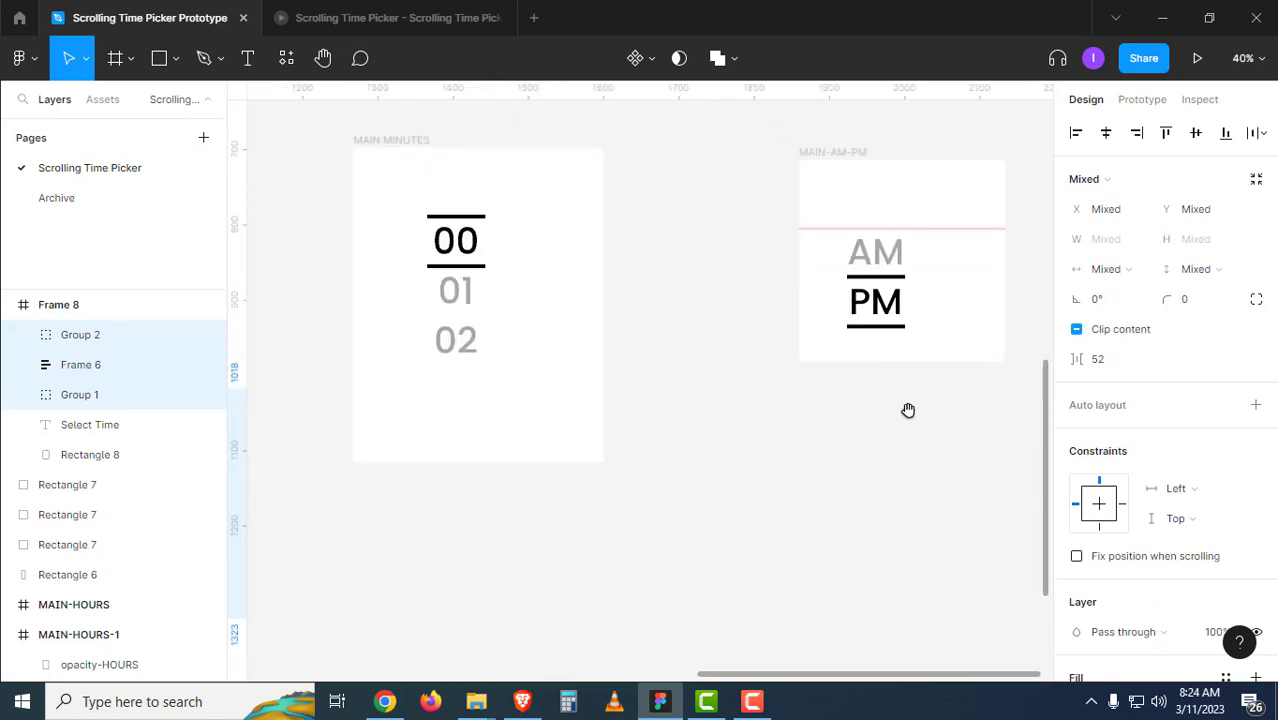
{"action": "left_click_drag", "start_coordinate": [932, 392], "coordinate": [836, 246]}
{"action": "key", "text": "ctrl+c"}
{"action": "left_click", "coordinate": [559, 339], "text": "alt"}
{"action": "key", "text": "ctrl+v"}
{"action": "key", "text": "ctrl+g"}
{"action": "left_click_drag", "start_coordinate": [650, 393], "coordinate": [889, 357]}
Shift the minutes and AM/PM pickers slightly left to even out the spacing across the card.
{"action": "scroll", "coordinate": [897, 361], "scroll_direction": "up", "scroll_amount": 2}
{"action": "left_click_drag", "start_coordinate": [816, 360], "coordinate": [724, 359]}
{"action": "left_click", "coordinate": [738, 359]}
{"action": "left_click_drag", "start_coordinate": [801, 357], "coordinate": [788, 357]}
{"action": "left_click_drag", "start_coordinate": [873, 353], "coordinate": [865, 353]}
Select the card with its title, pickers and buttons, and move everything slightly upward within the new frame.
{"action": "scroll", "coordinate": [748, 445], "scroll_direction": "down", "scroll_amount": 2}
{"action": "left_click_drag", "start_coordinate": [903, 615], "coordinate": [660, 270]}
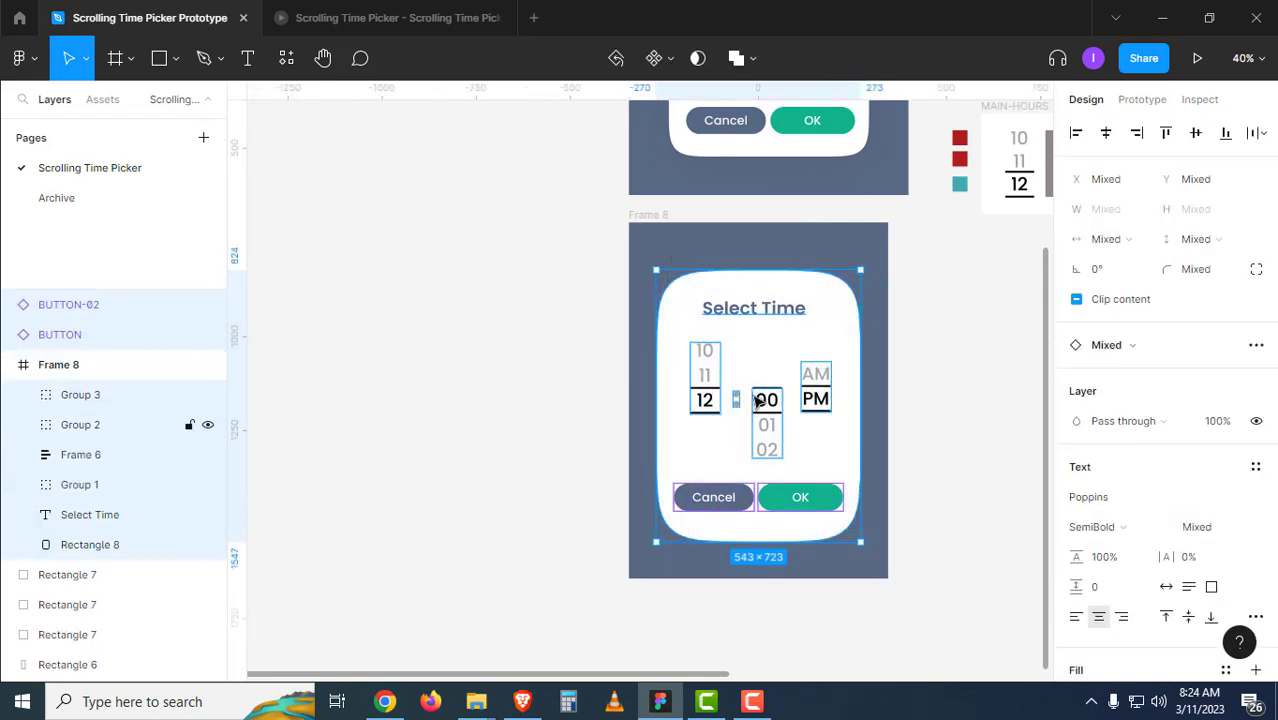
{"action": "left_click_drag", "start_coordinate": [761, 402], "coordinate": [760, 391]}
{"action": "left_click", "coordinate": [576, 394]}
Preview the new frame as a prototype and scroll the hours, minutes and AM/PM pickers to test them.
{"action": "scroll", "coordinate": [560, 340], "scroll_direction": "right", "scroll_amount": 2}
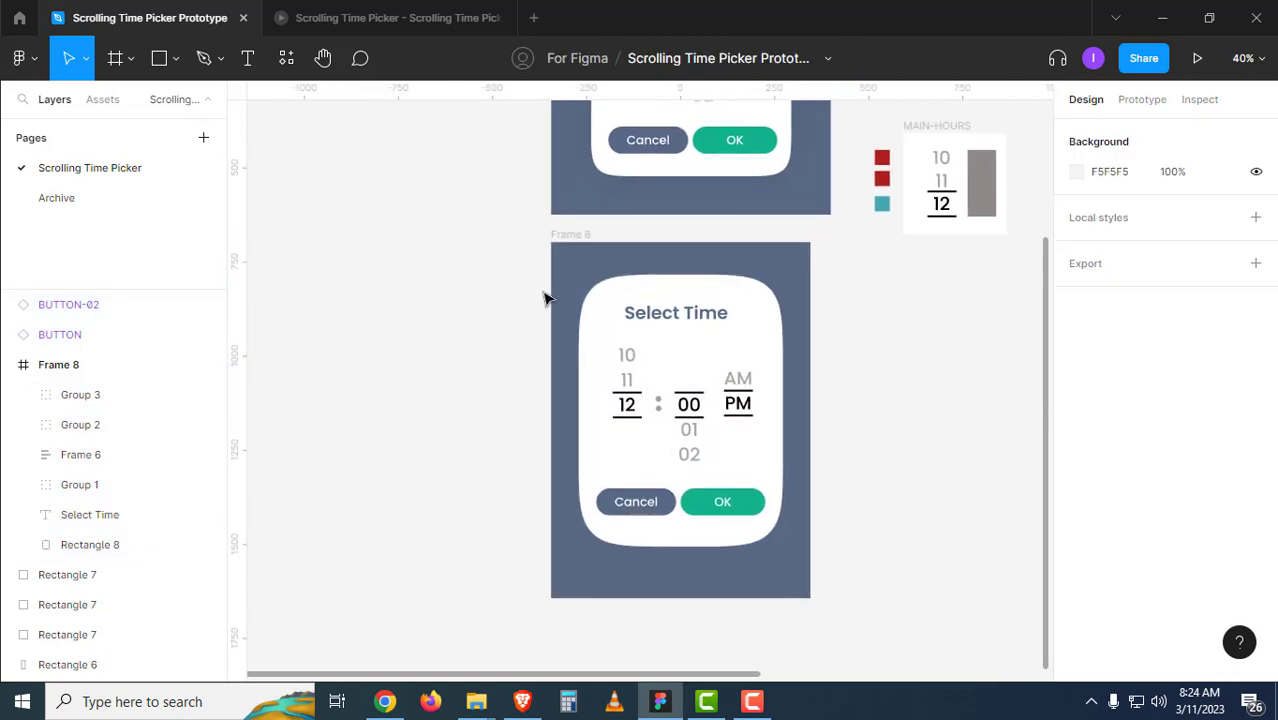
{"action": "left_click", "coordinate": [562, 234]}
{"action": "left_click", "coordinate": [1197, 58]}
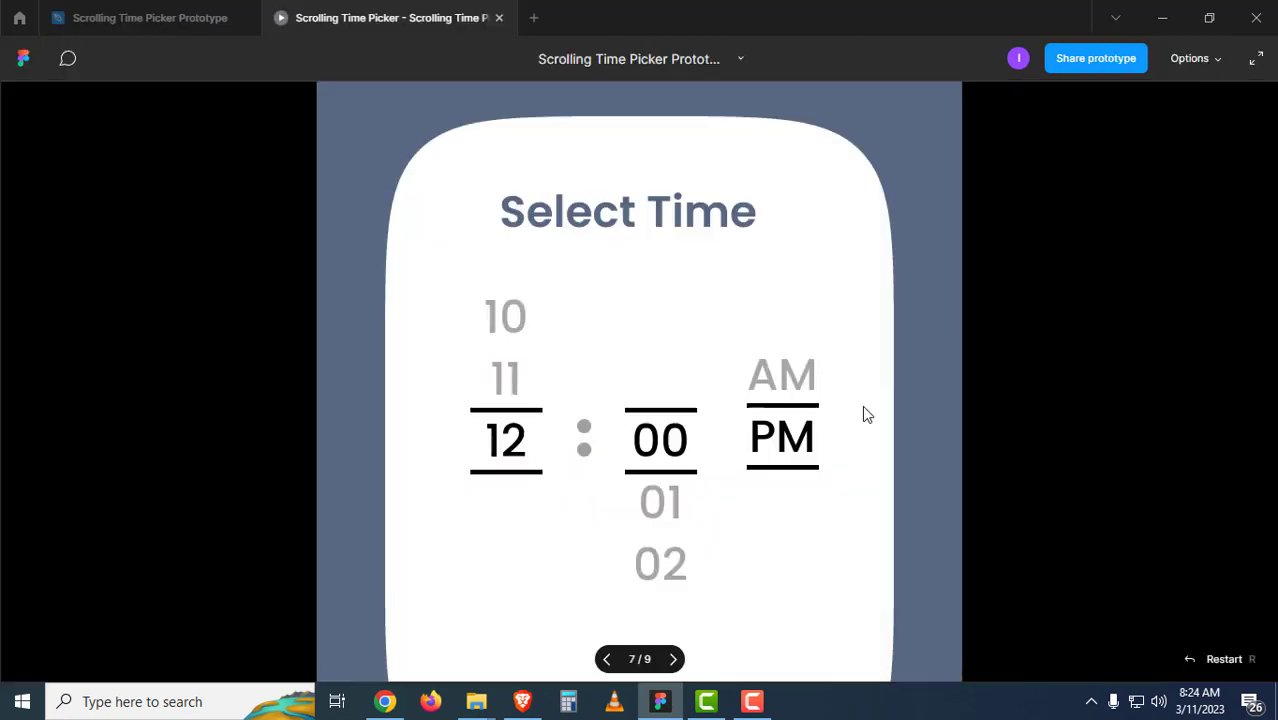
{"action": "scroll", "coordinate": [514, 491], "scroll_direction": "up", "scroll_amount": 3}
{"action": "scroll", "coordinate": [683, 472], "scroll_direction": "down", "scroll_amount": 2}
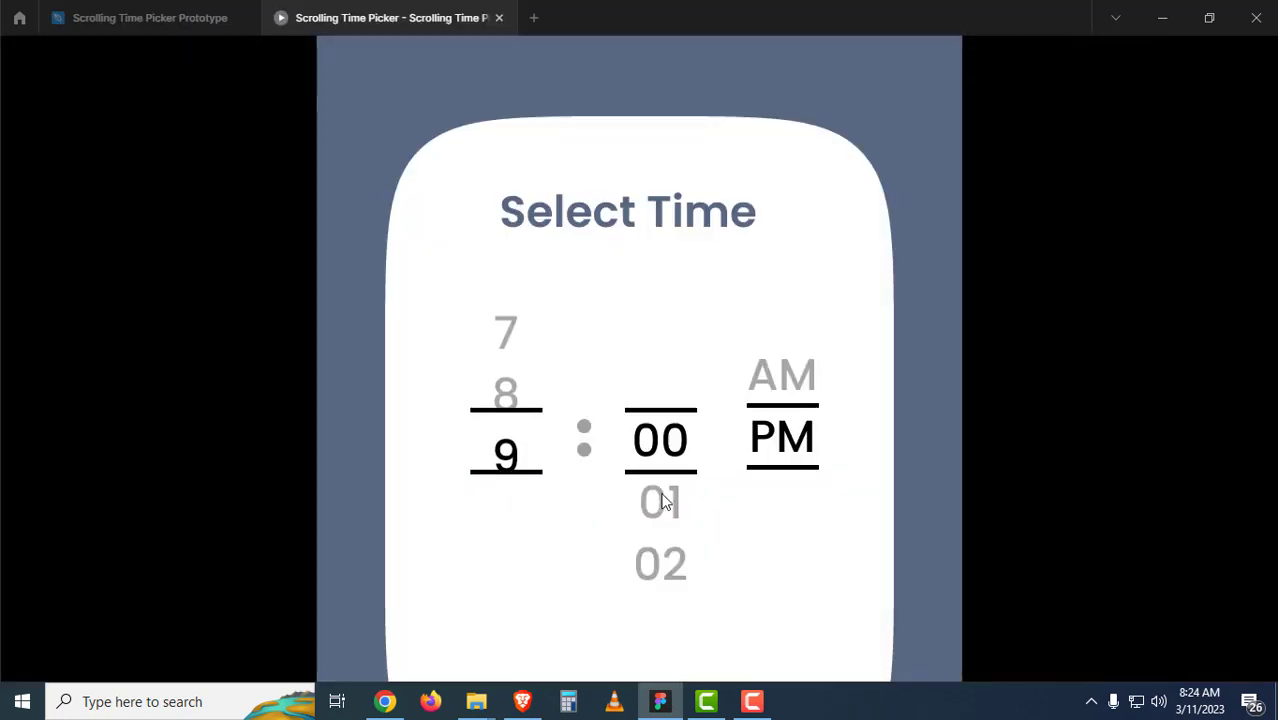
{"action": "scroll", "coordinate": [670, 468], "scroll_direction": "down", "scroll_amount": 3}
{"action": "scroll", "coordinate": [786, 500], "scroll_direction": "up", "scroll_amount": 1}
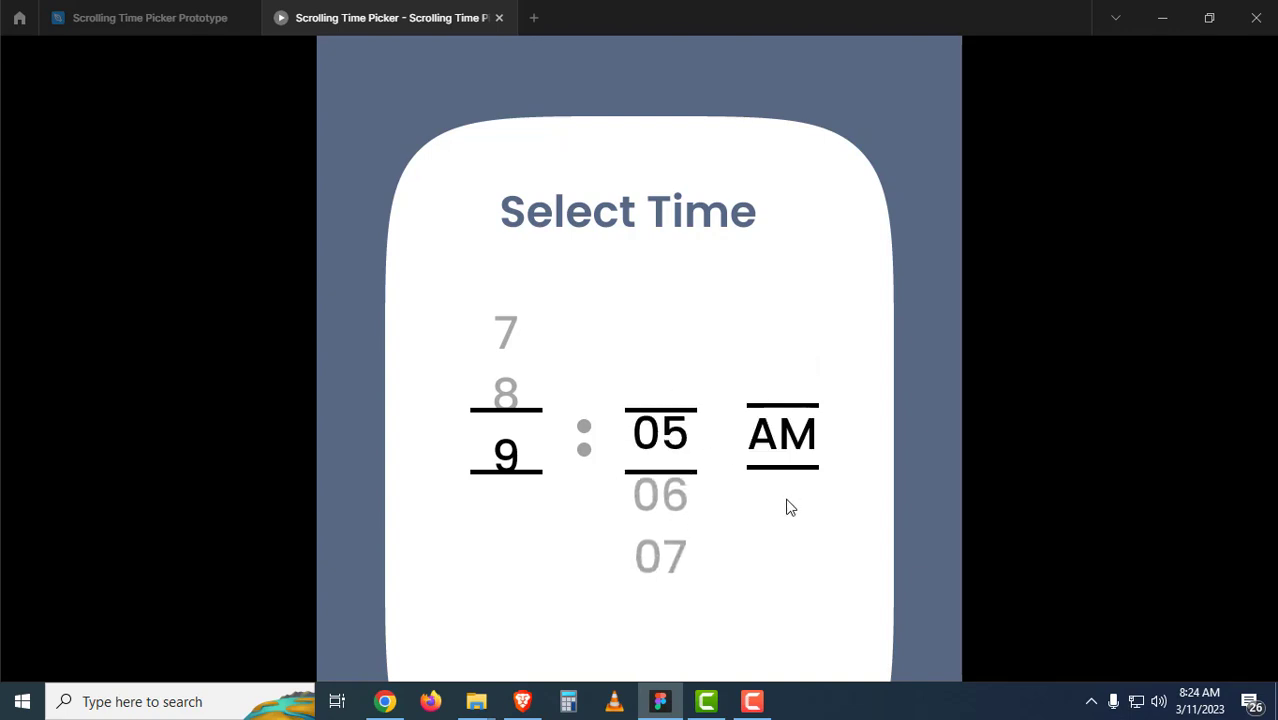
Open the display options of the prototype preview.
{"action": "mouse_move", "coordinate": [1117, 62]}
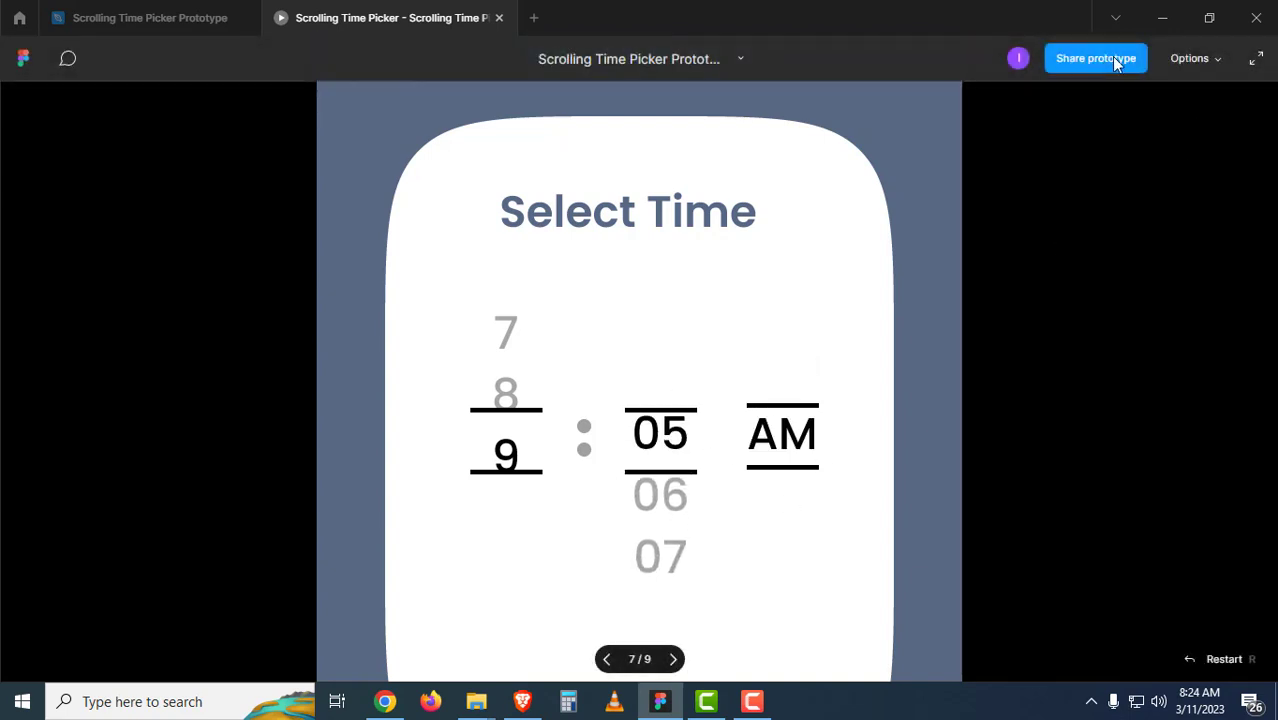
{"action": "left_click", "coordinate": [1216, 60]}
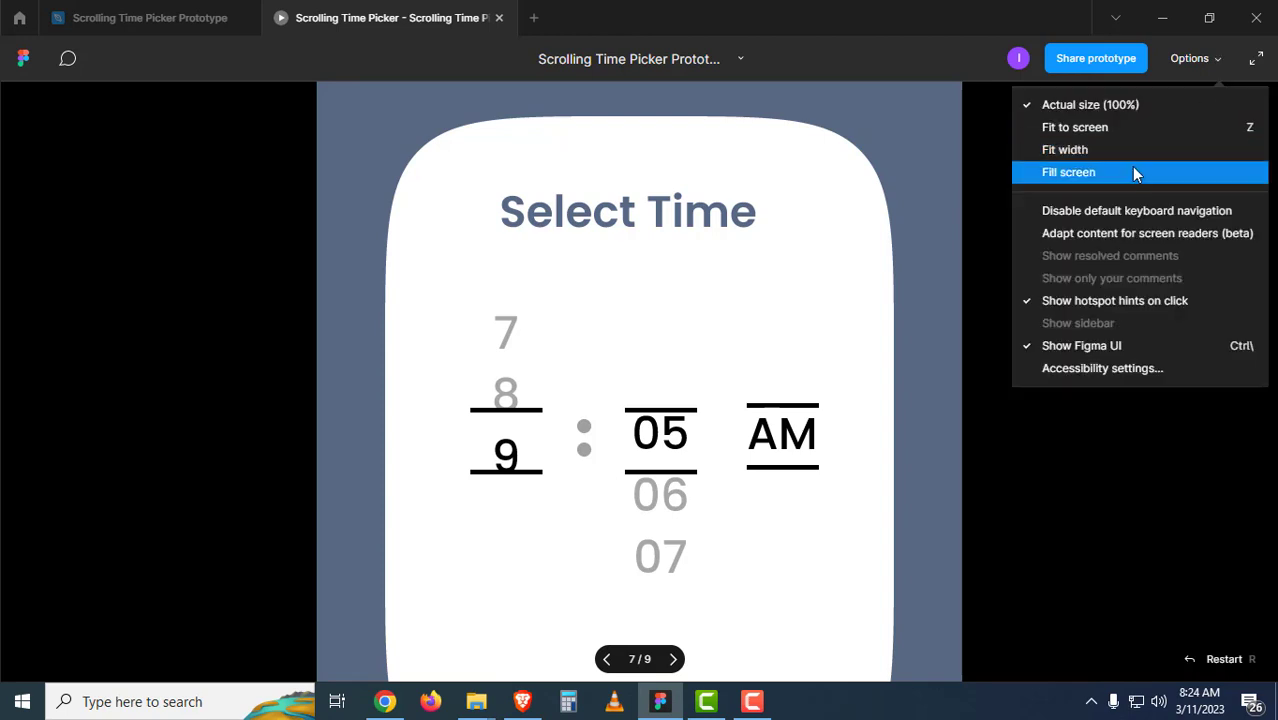